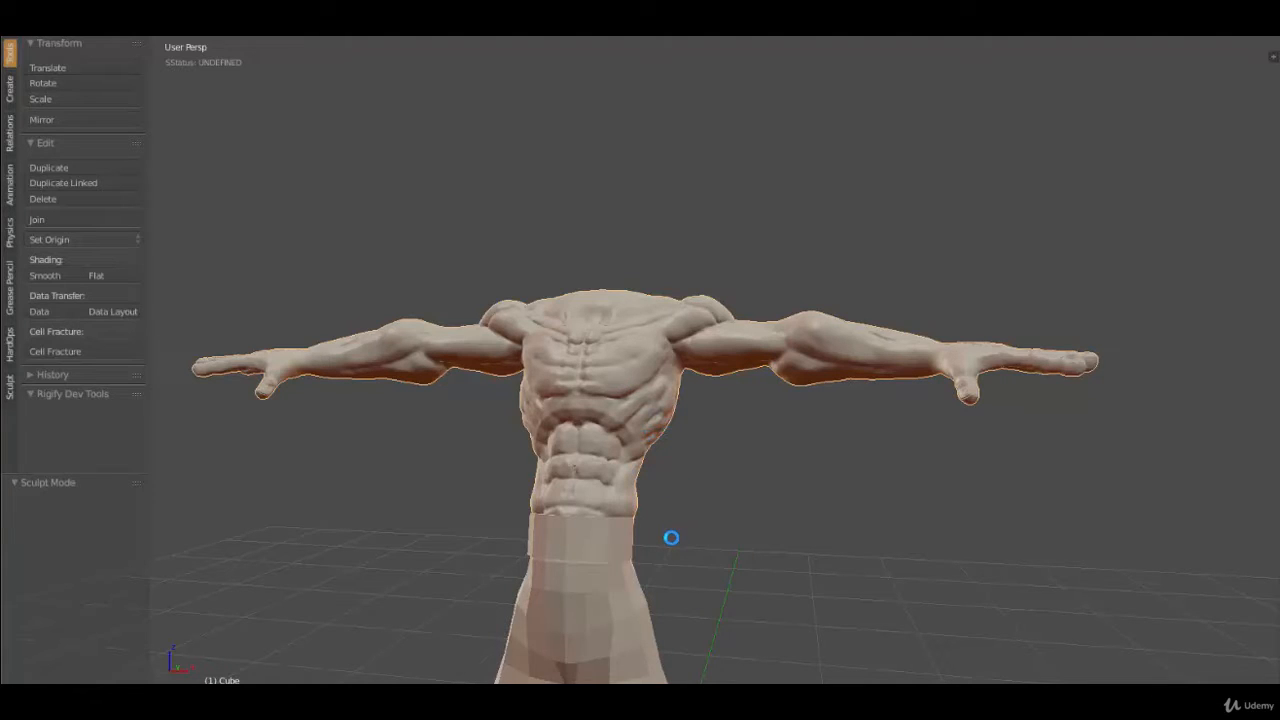
Move the waistband mesh and the trousers mesh to layer 11, the first slot of the lower layer row
scroll(671, 538, "down", 1)
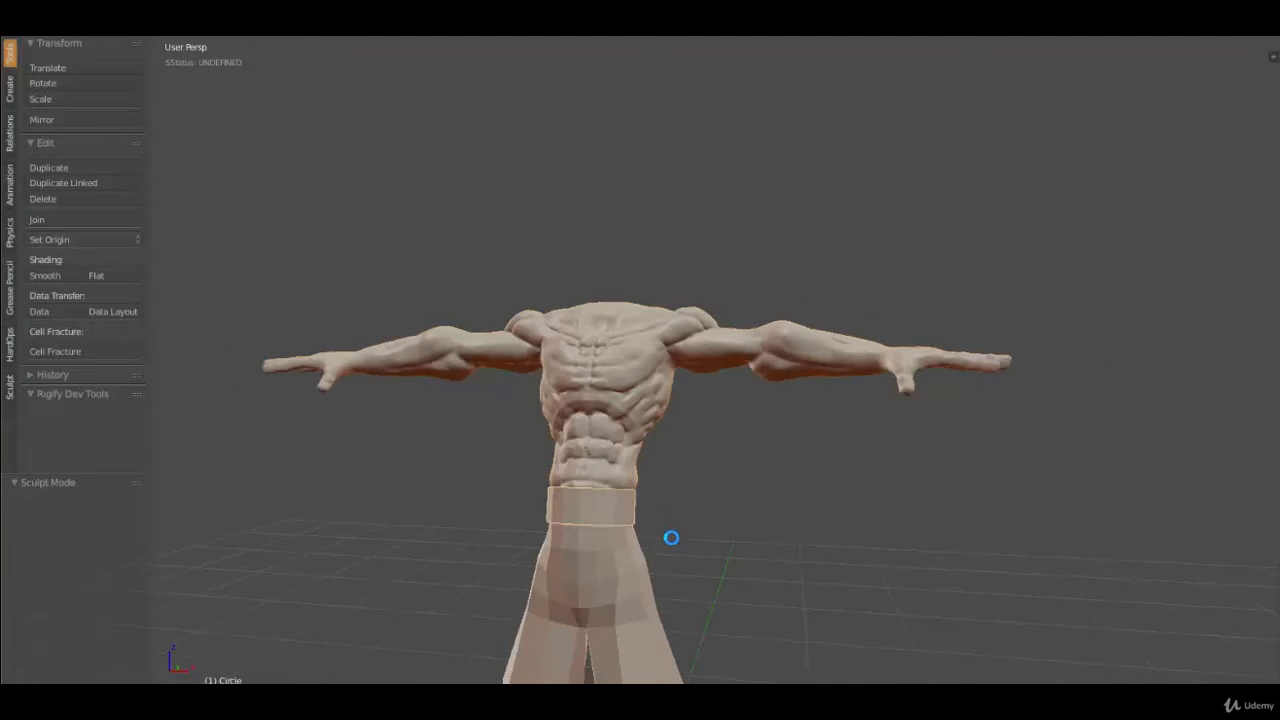
middle_click_drag(683, 546, 639, 410)
key("m")
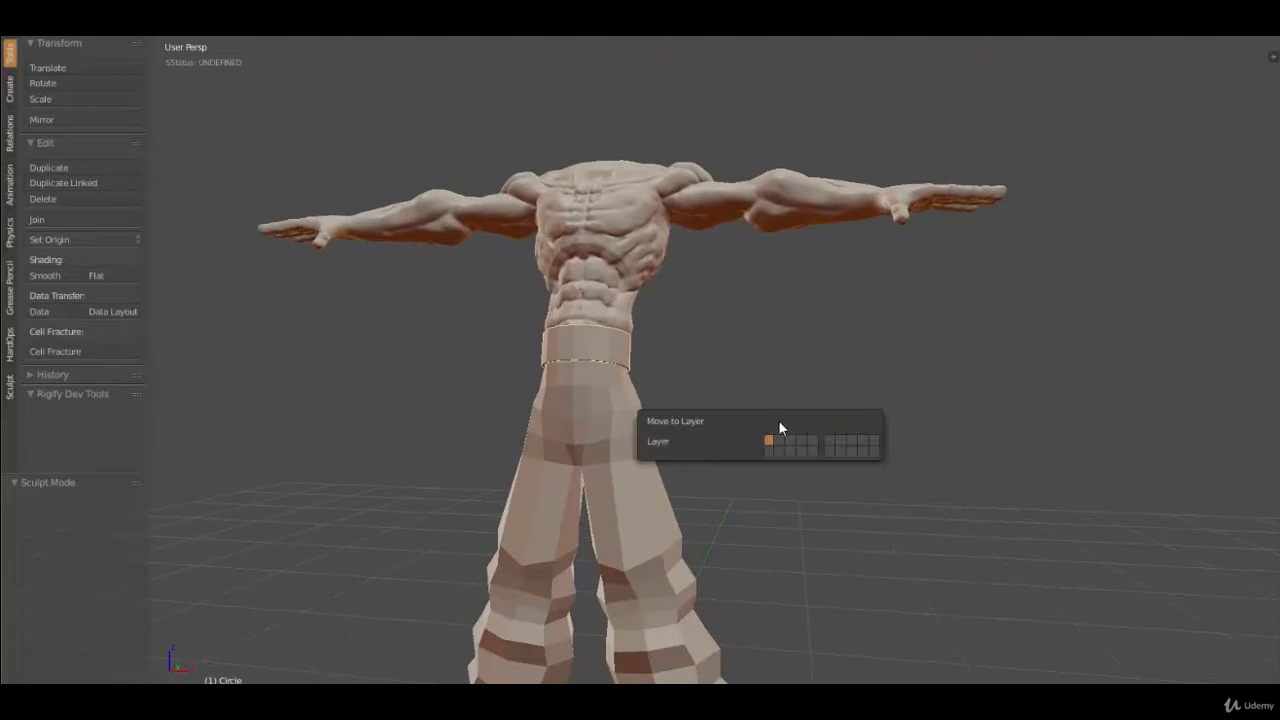
left_click(769, 451)
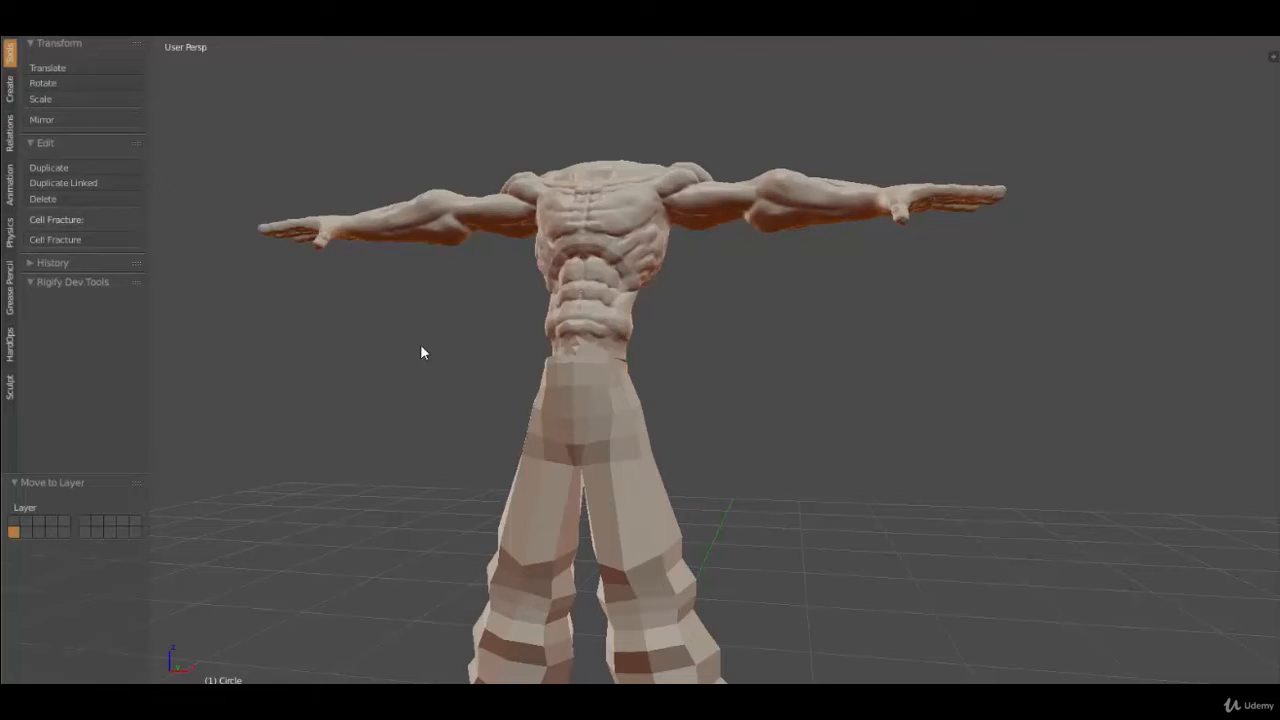
right_click(593, 372)
key("m")
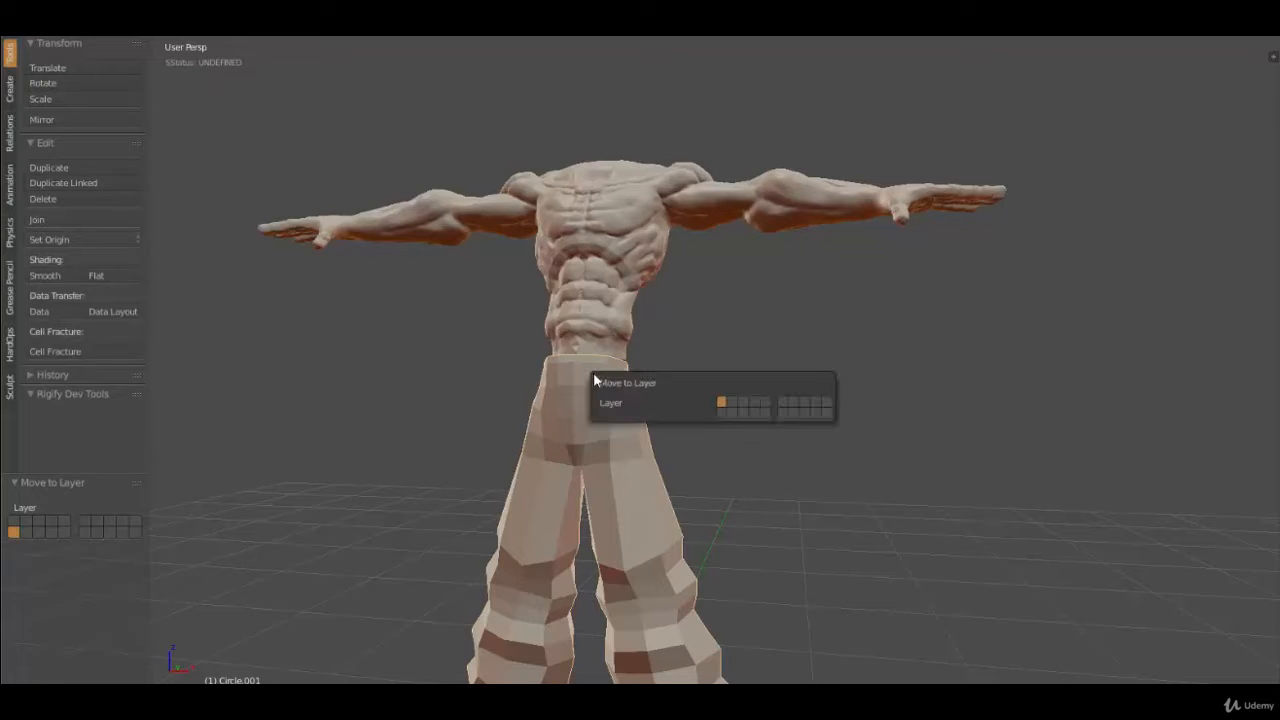
left_click(726, 409)
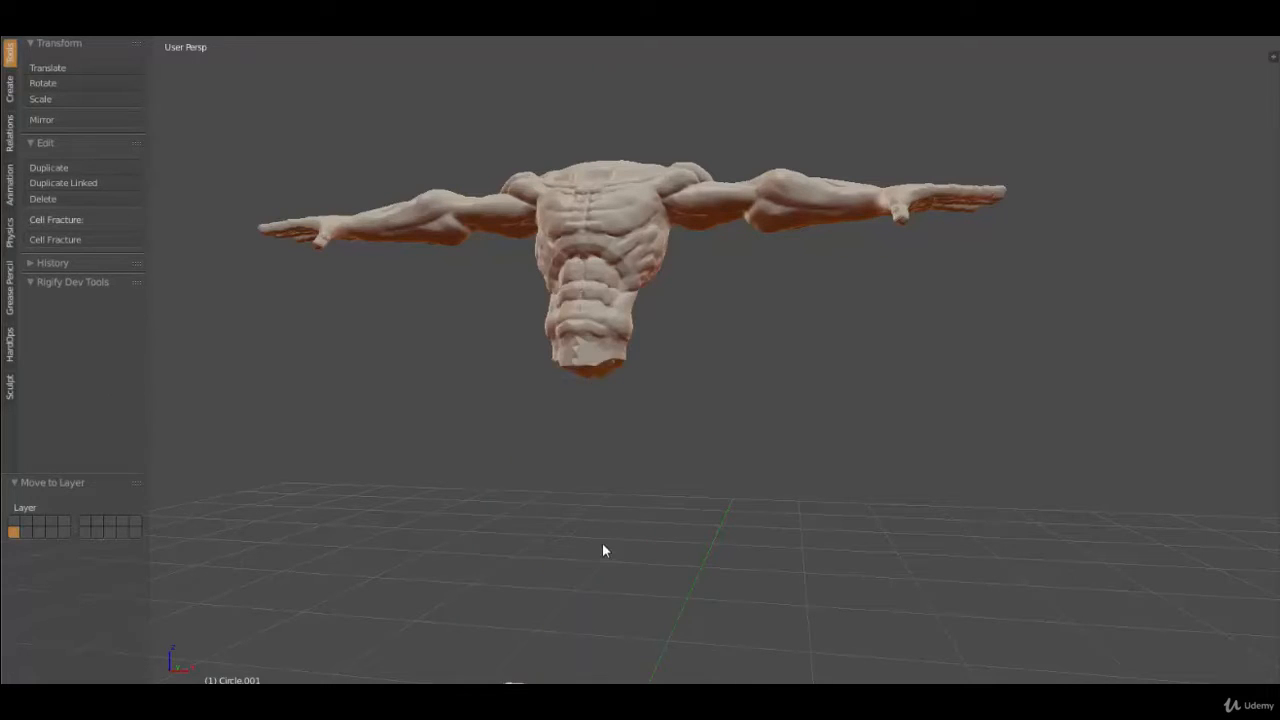
Move the boots mesh to layer 11 as well, leaving only the sculpted torso on the visible layer
middle_click_drag(602, 542, 656, 527)
right_click(657, 531)
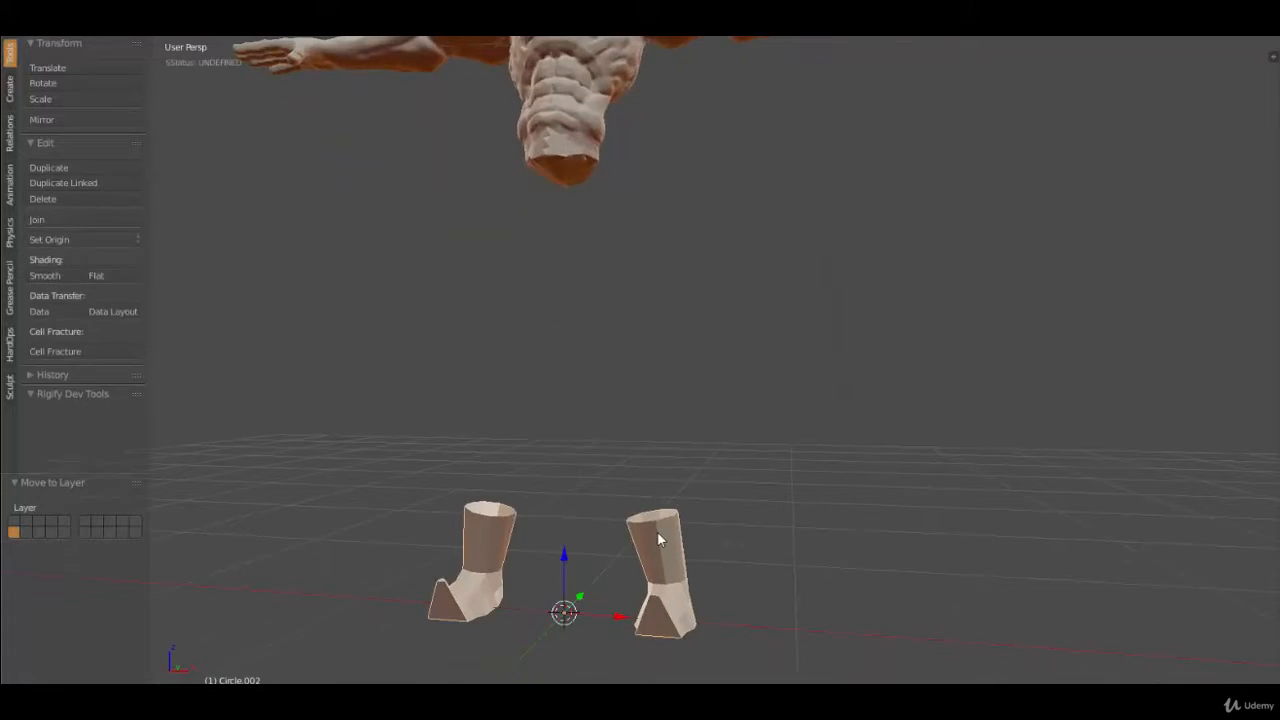
key("m")
left_click(786, 574)
middle_click_drag(640, 480, 577, 369)
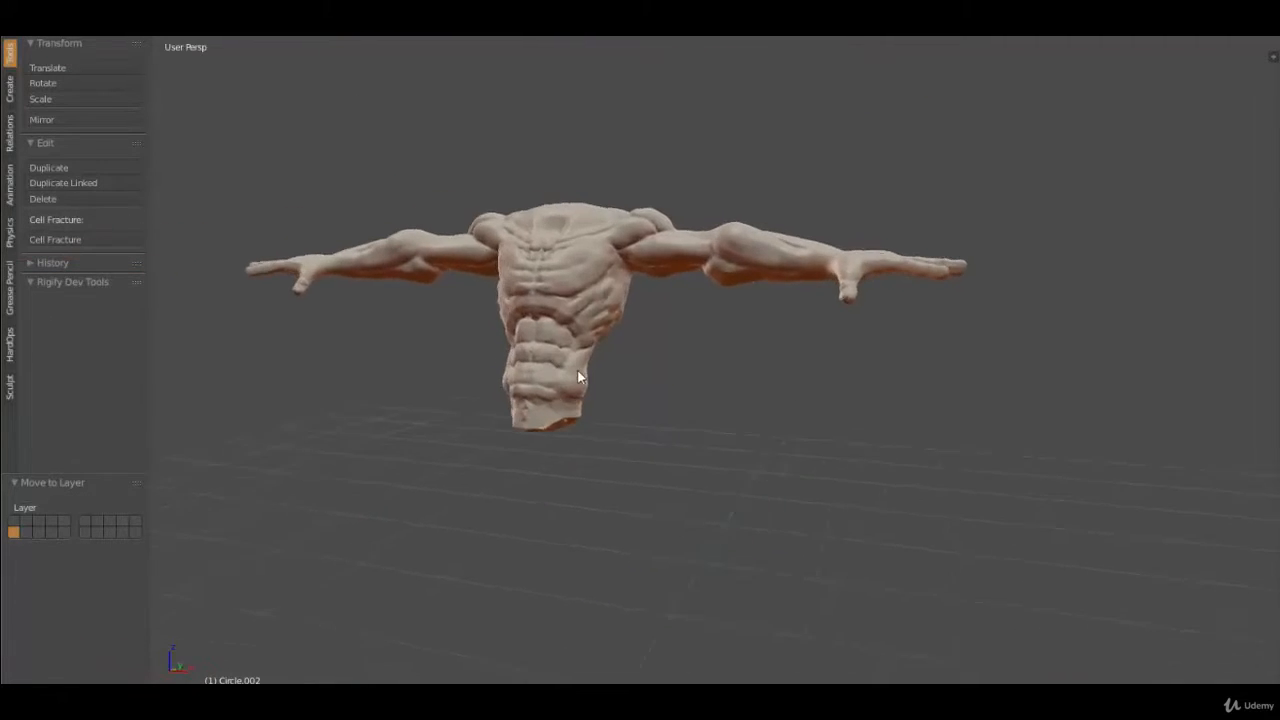
Duplicate the sculpted torso in place and move the copy to layer 6 as a backup
middle_click_drag(541, 325, 648, 342)
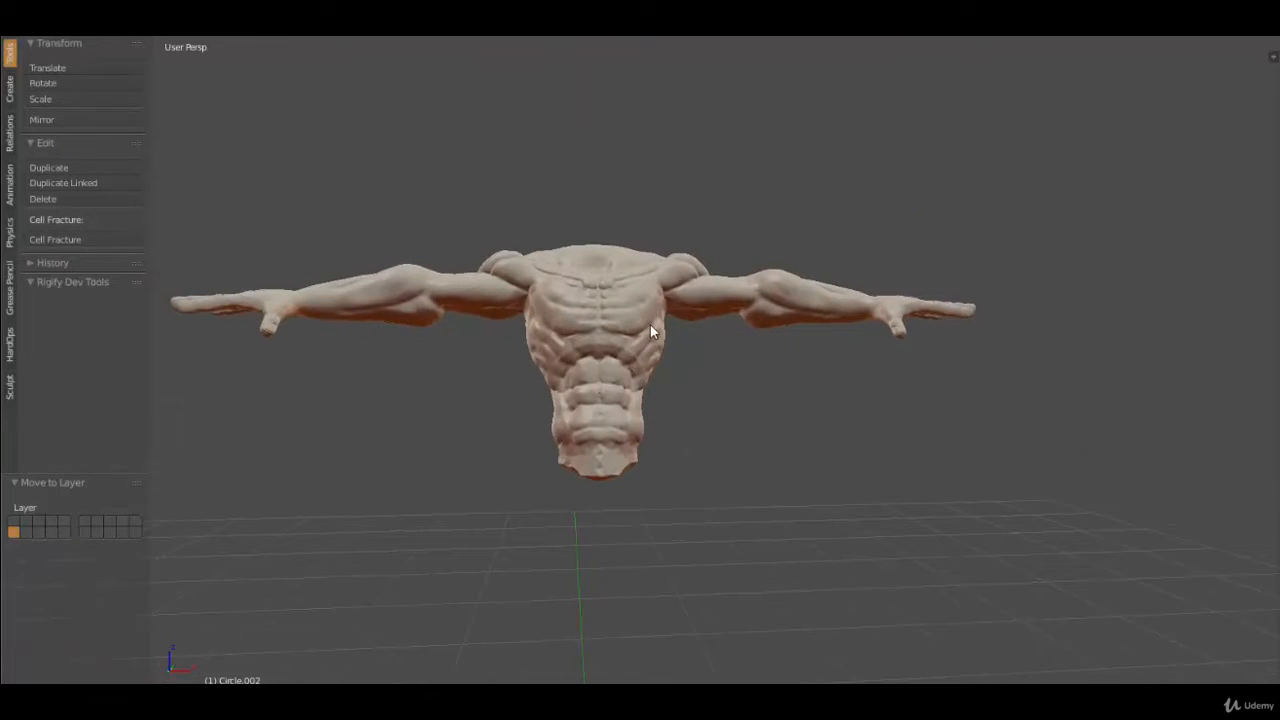
right_click(650, 324)
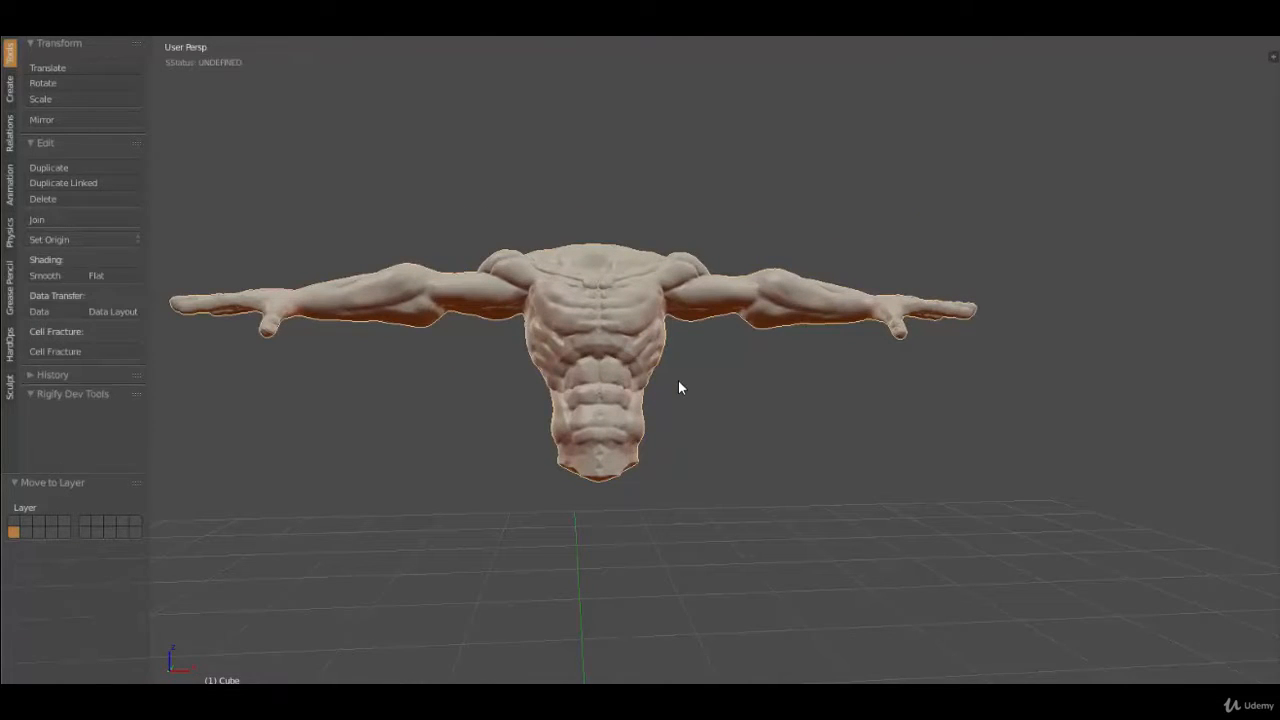
key("shift+d")
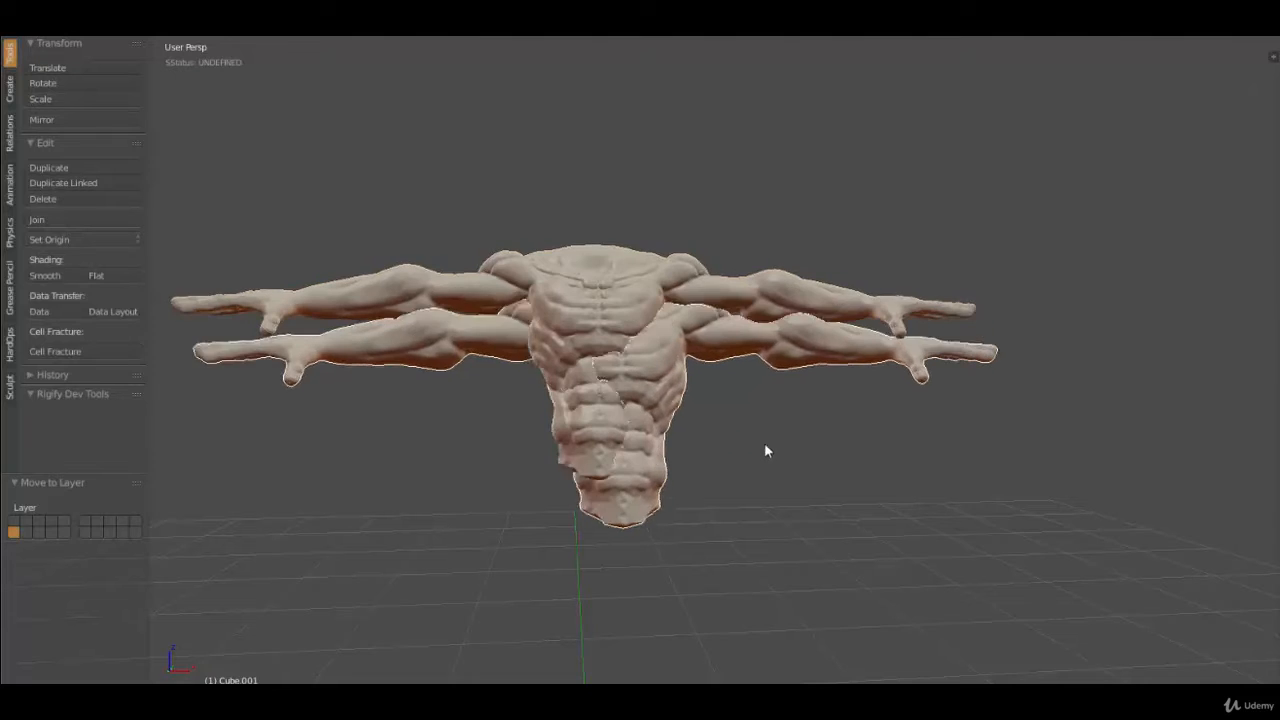
right_click(777, 400)
key("m")
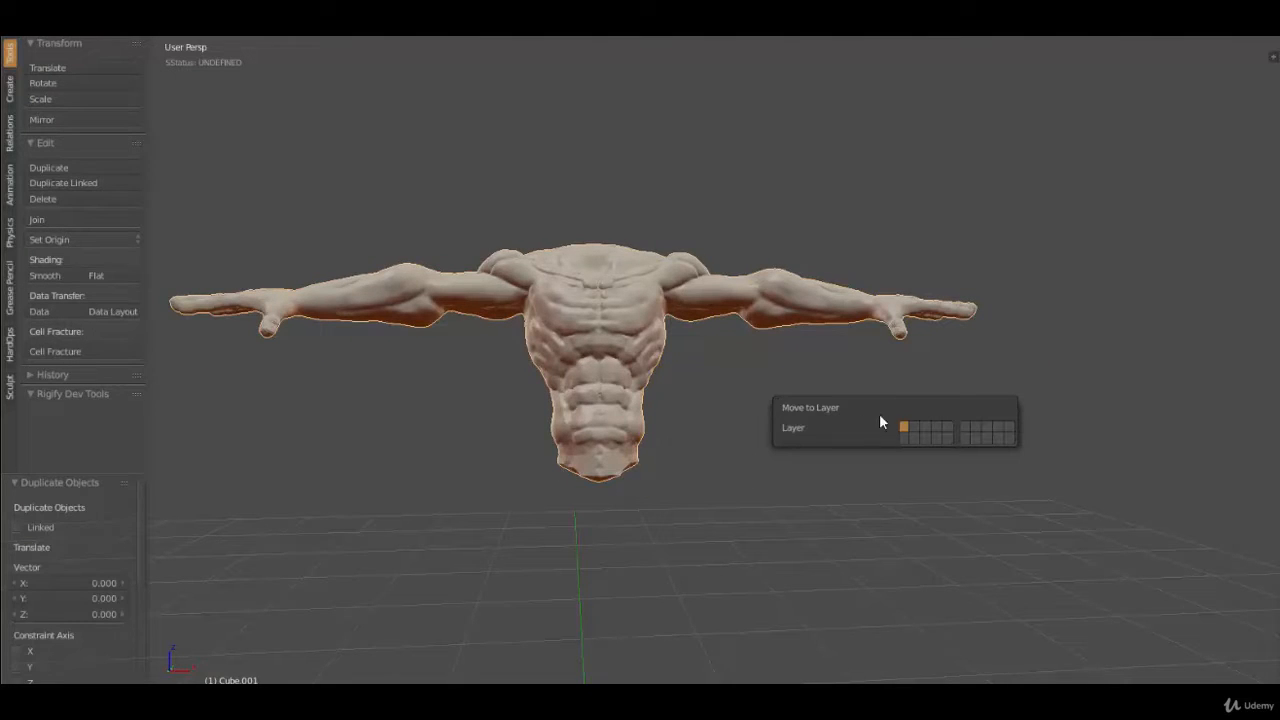
left_click(963, 428)
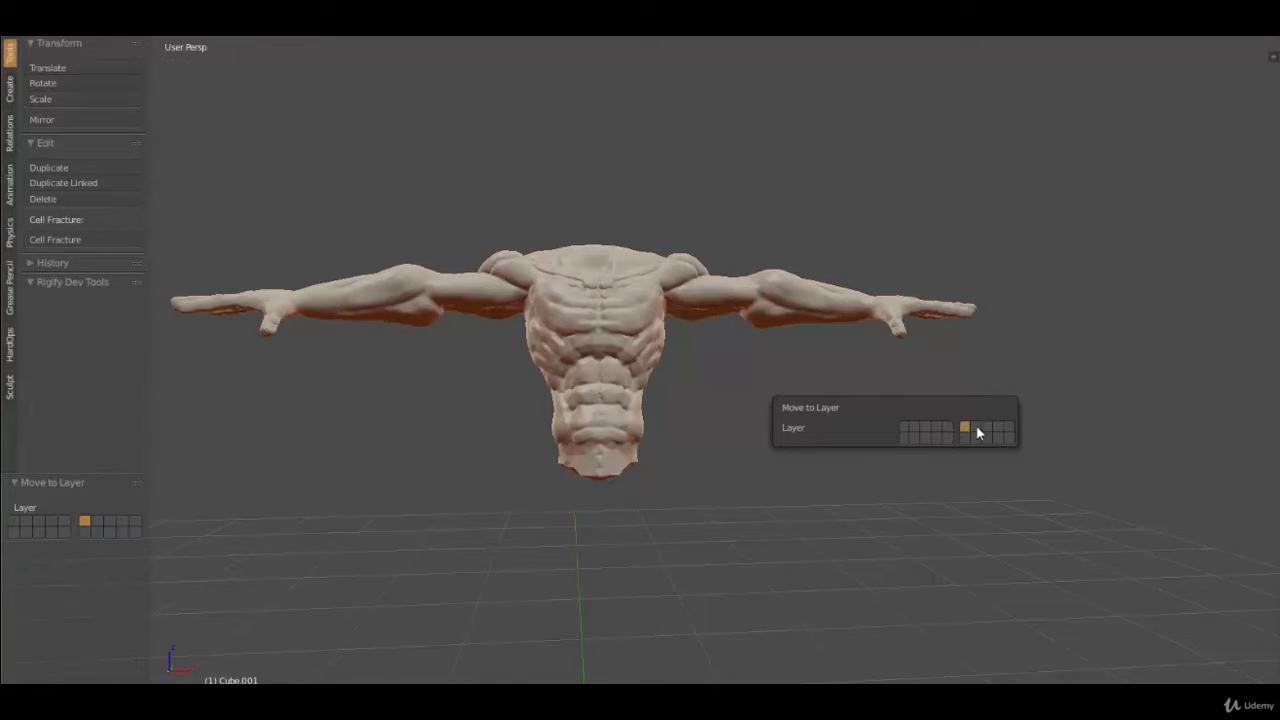
Restore the full editor layout and add a Decimate modifier to the original torso
middle_click_drag(782, 268, 641, 334)
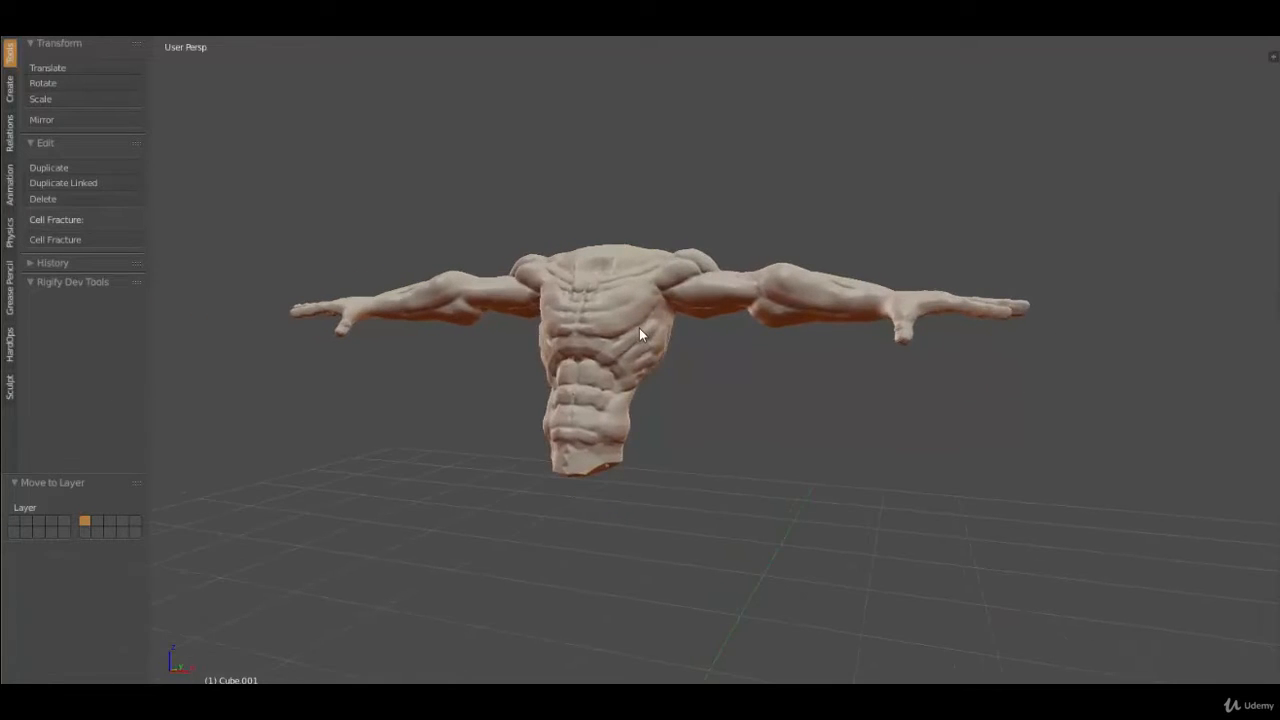
key("alt+F10")
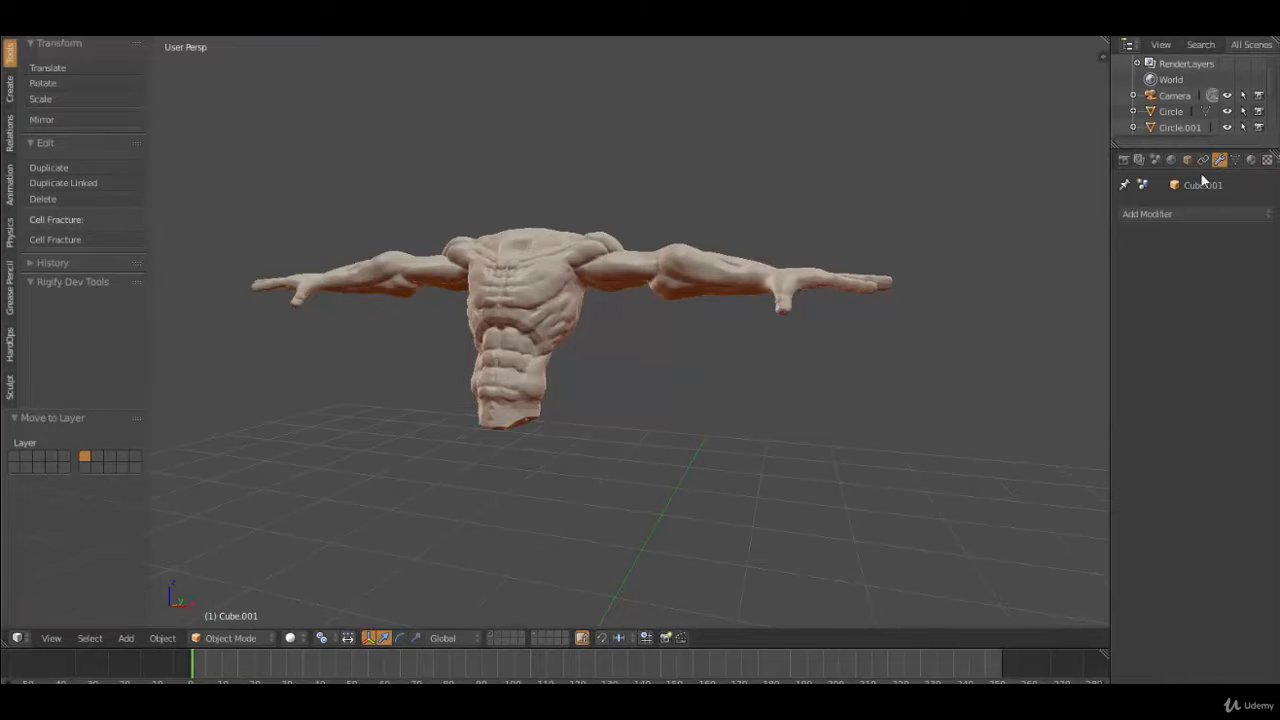
left_click(1199, 213)
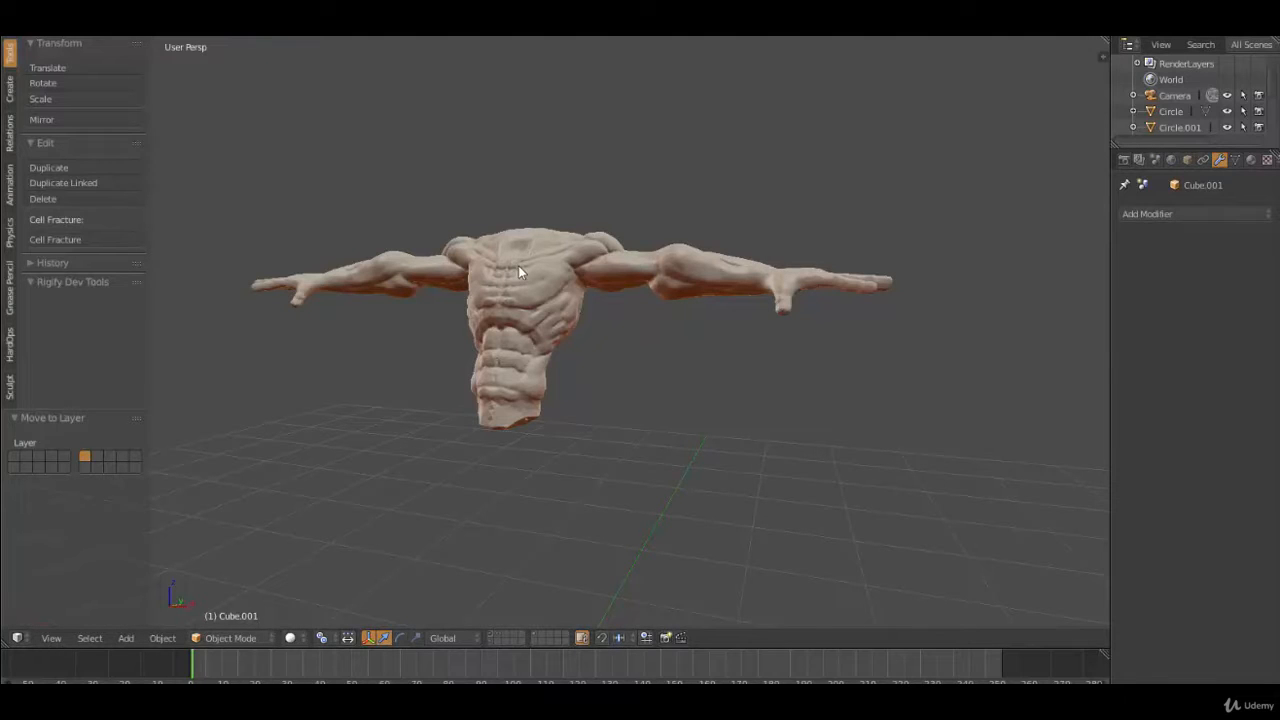
right_click(602, 241)
left_click(1192, 214)
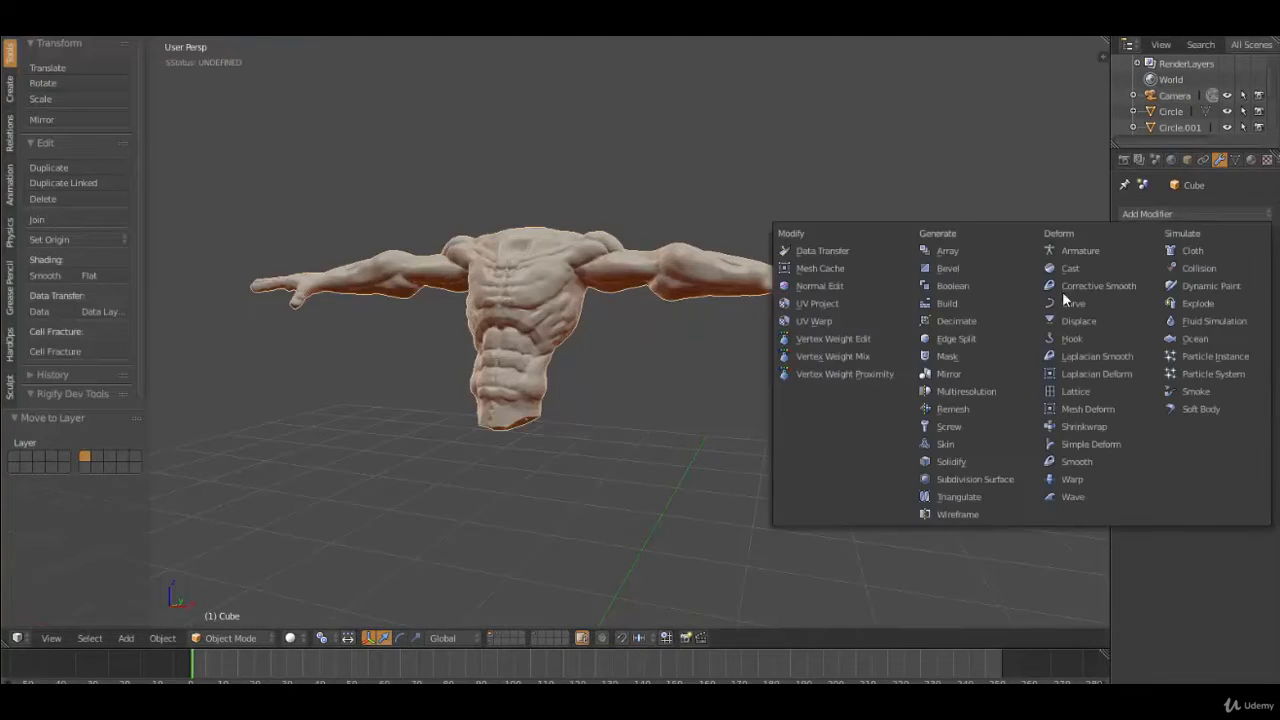
left_click(975, 322)
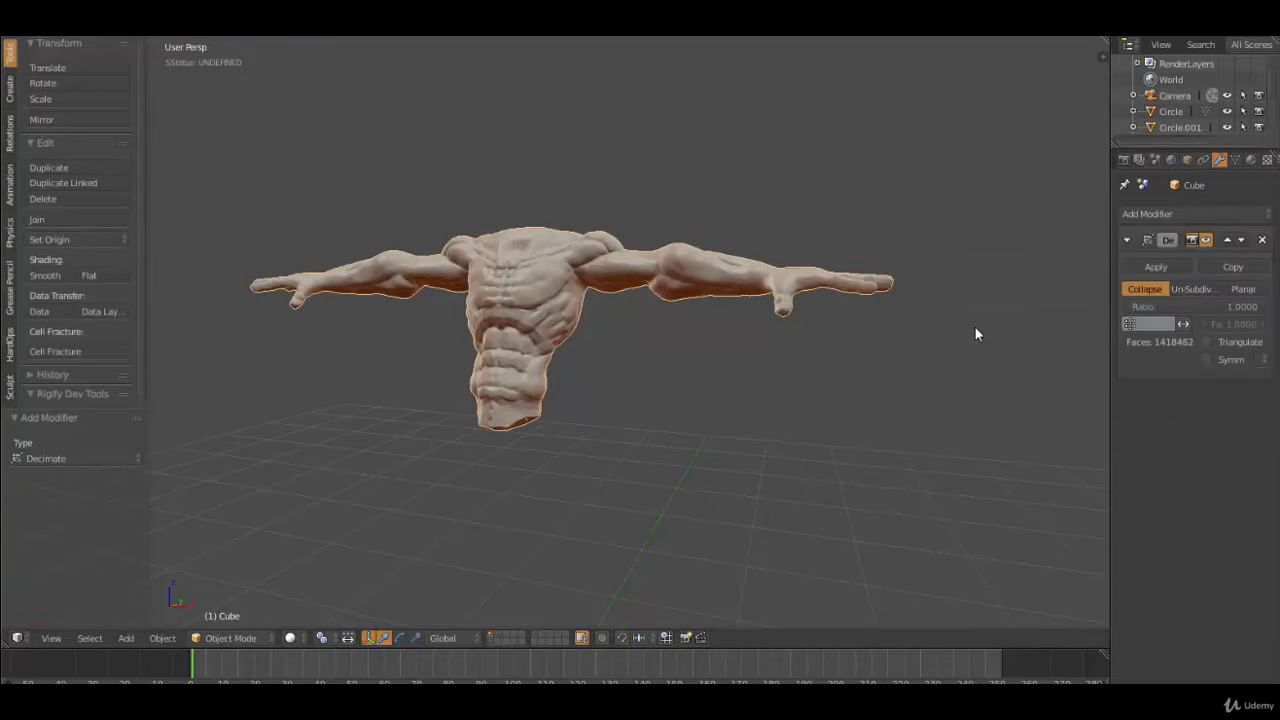
Widen the properties area, set the Decimate ratio to 0.5 in Collapse mode and apply the modifier
left_click_drag(1109, 405, 966, 414)
middle_click_drag(616, 323, 625, 282)
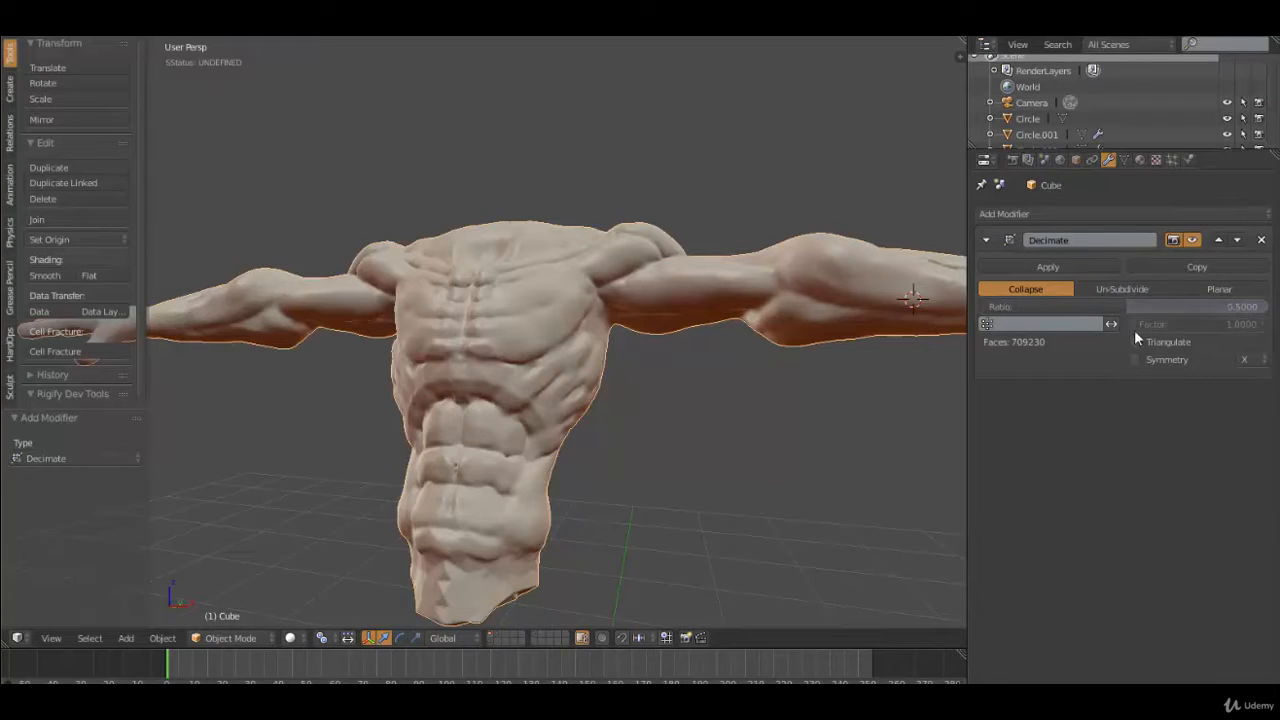
left_click(1004, 267)
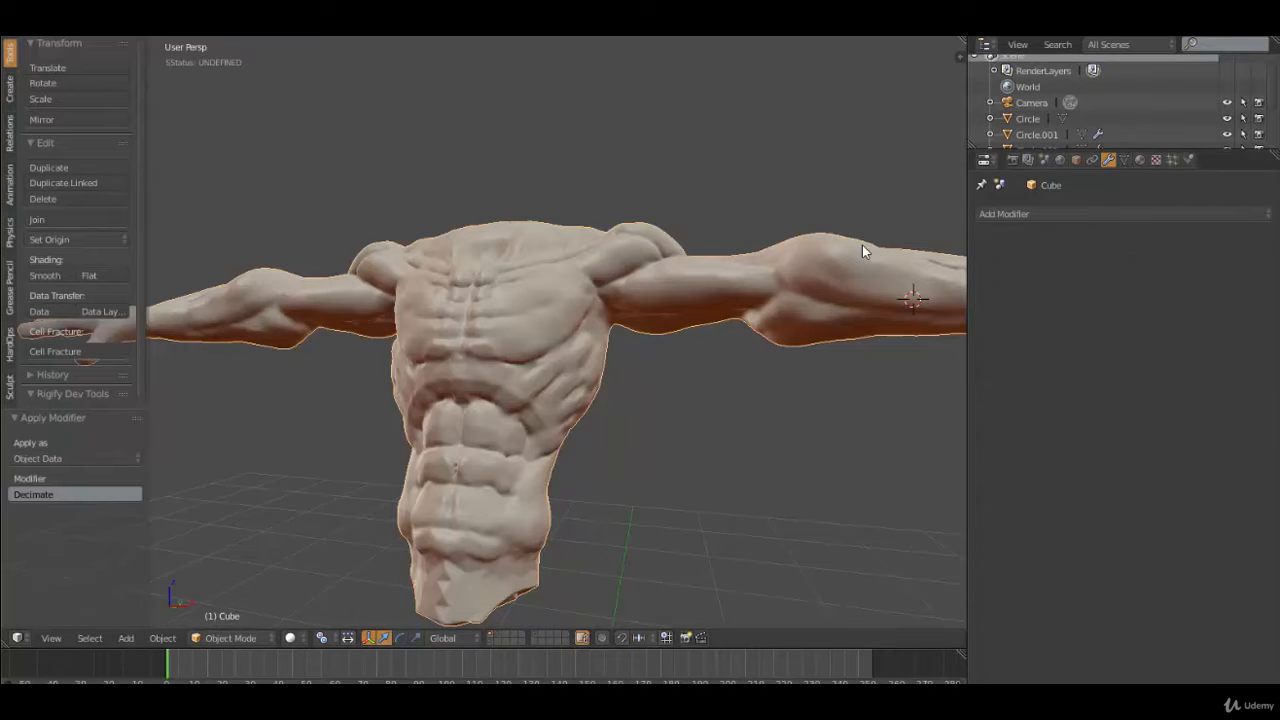
Examine the decimated torso in wireframe and solid shading, checking the chest and abdomen detail up close from several angles
mouse_move(646, 236)
middle_mouse_down()
mouse_move(586, 343)
mouse_move(631, 357)
mouse_move(571, 414)
mouse_move(523, 353)
mouse_move(680, 366)
mouse_move(678, 314)
middle_mouse_up()
key("z")
key("z")
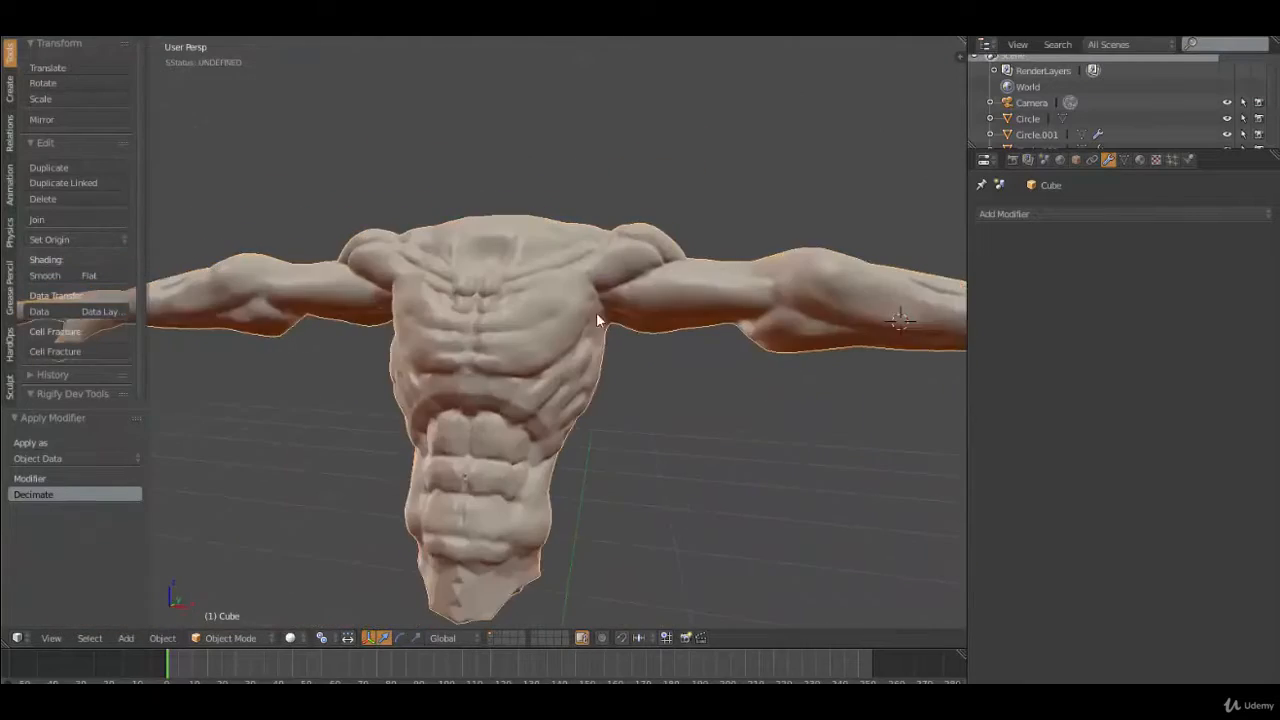
mouse_move(596, 312)
middle_mouse_down()
mouse_move(611, 257)
mouse_move(600, 299)
mouse_move(569, 298)
mouse_move(605, 302)
mouse_move(628, 358)
mouse_move(537, 335)
mouse_move(582, 308)
mouse_move(571, 292)
mouse_move(586, 286)
mouse_move(640, 374)
middle_mouse_up()
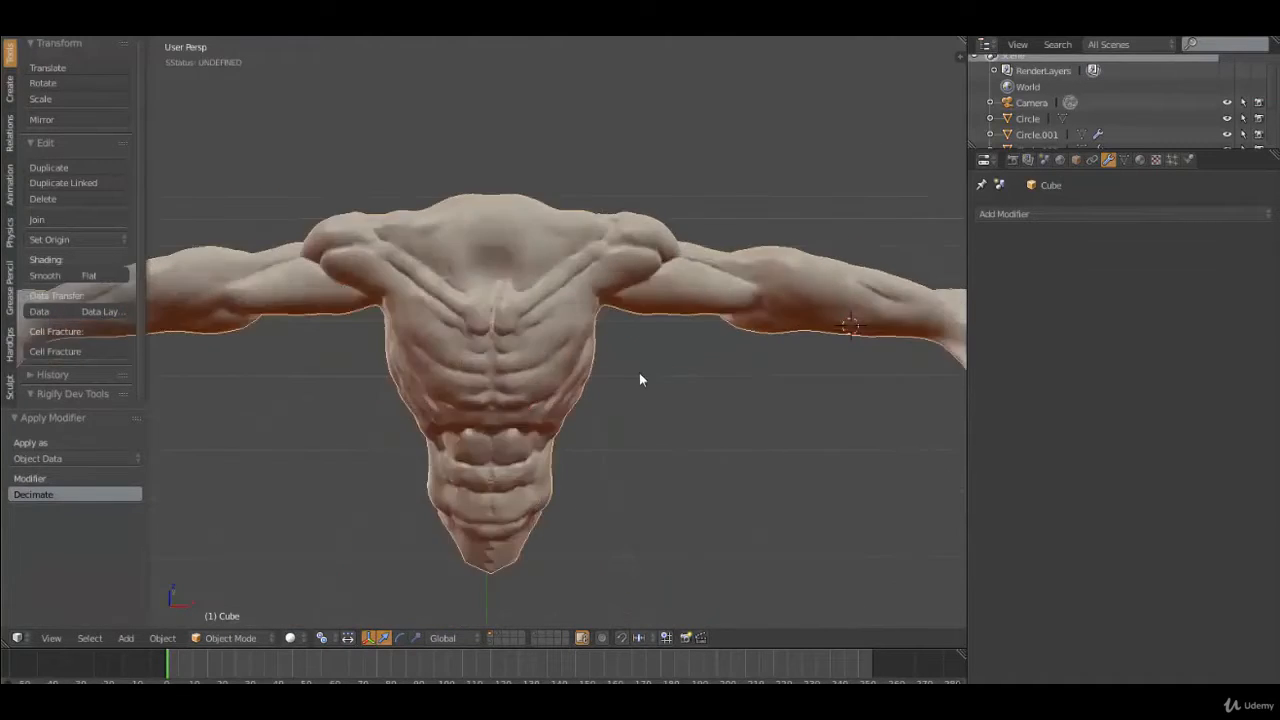
scroll(611, 371, "up", 5)
scroll(580, 346, "up", 5)
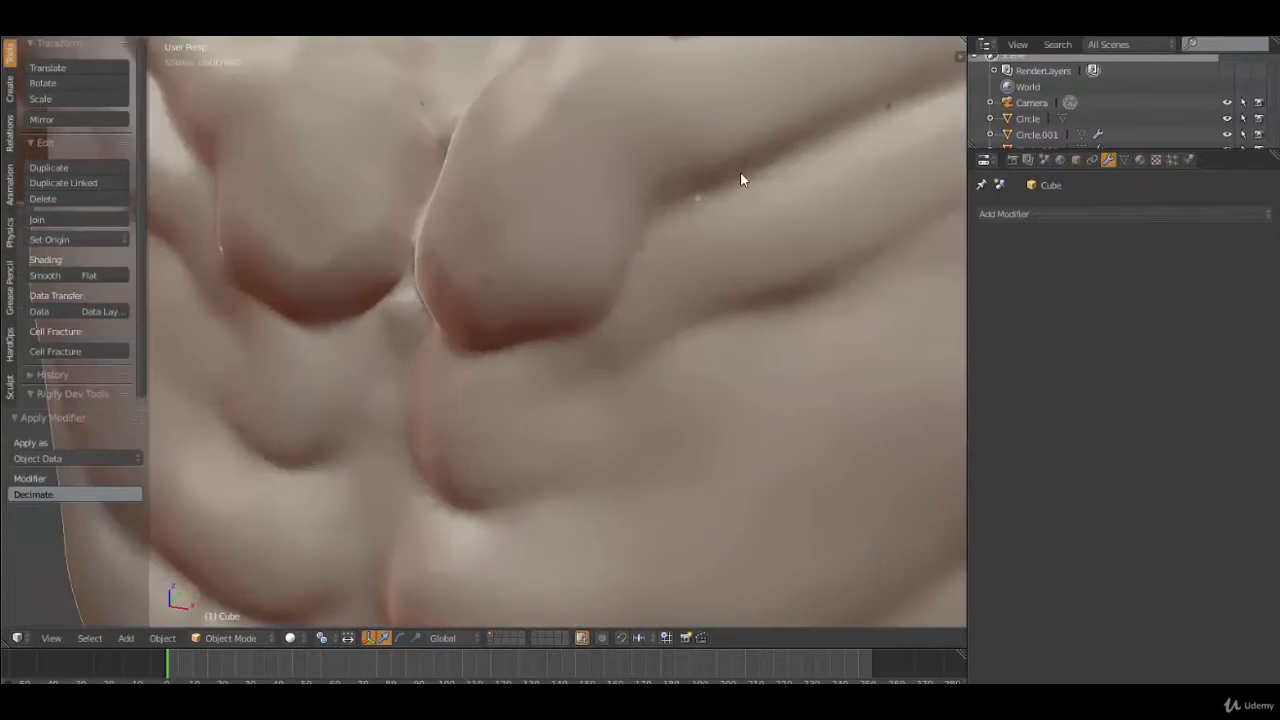
scroll(539, 307, "down", 6)
middle_click_drag(467, 366, 555, 351)
scroll(555, 351, "up", 6)
scroll(515, 280, "down", 6)
middle_click_drag(603, 254, 638, 258)
scroll(528, 248, "up", 5)
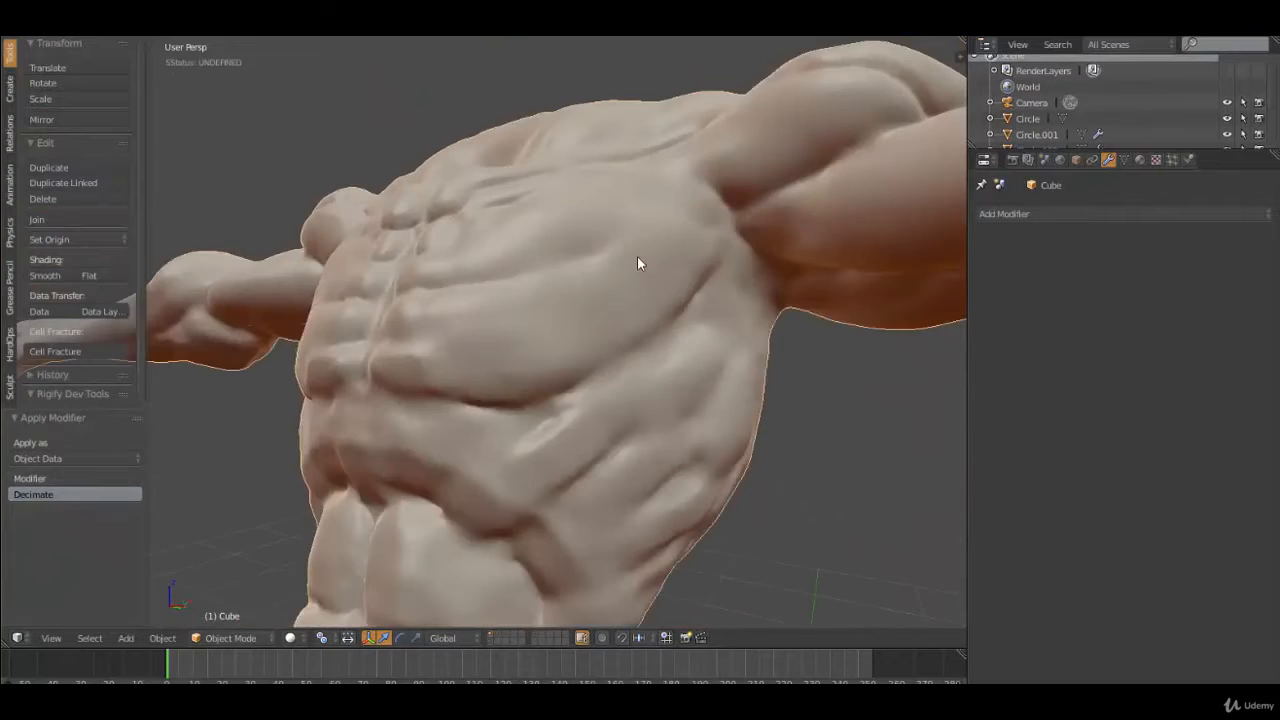
middle_click_drag(553, 319, 754, 265)
scroll(613, 333, "down", 3)
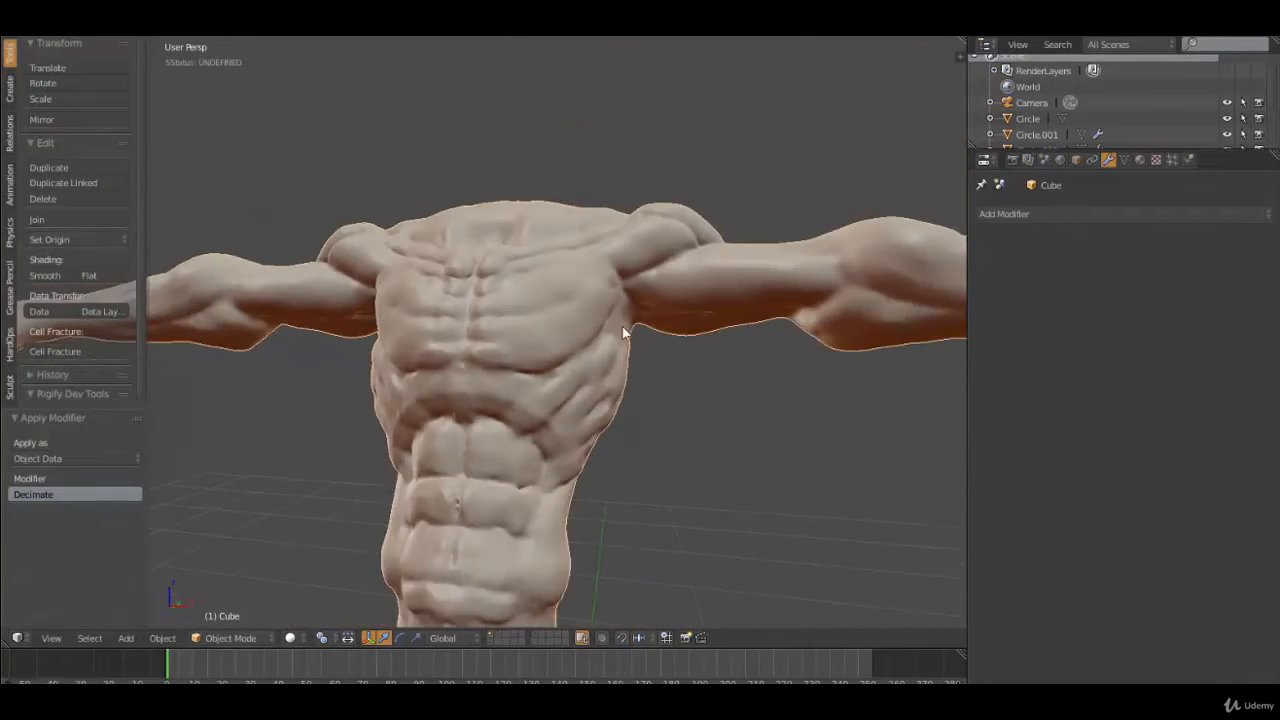
mouse_move(623, 334)
middle_mouse_down()
mouse_move(605, 334)
mouse_move(620, 328)
middle_mouse_up()
Add a second Decimate modifier to the torso with a ratio of 0.5, check the chest surface and apply it
left_click(993, 216)
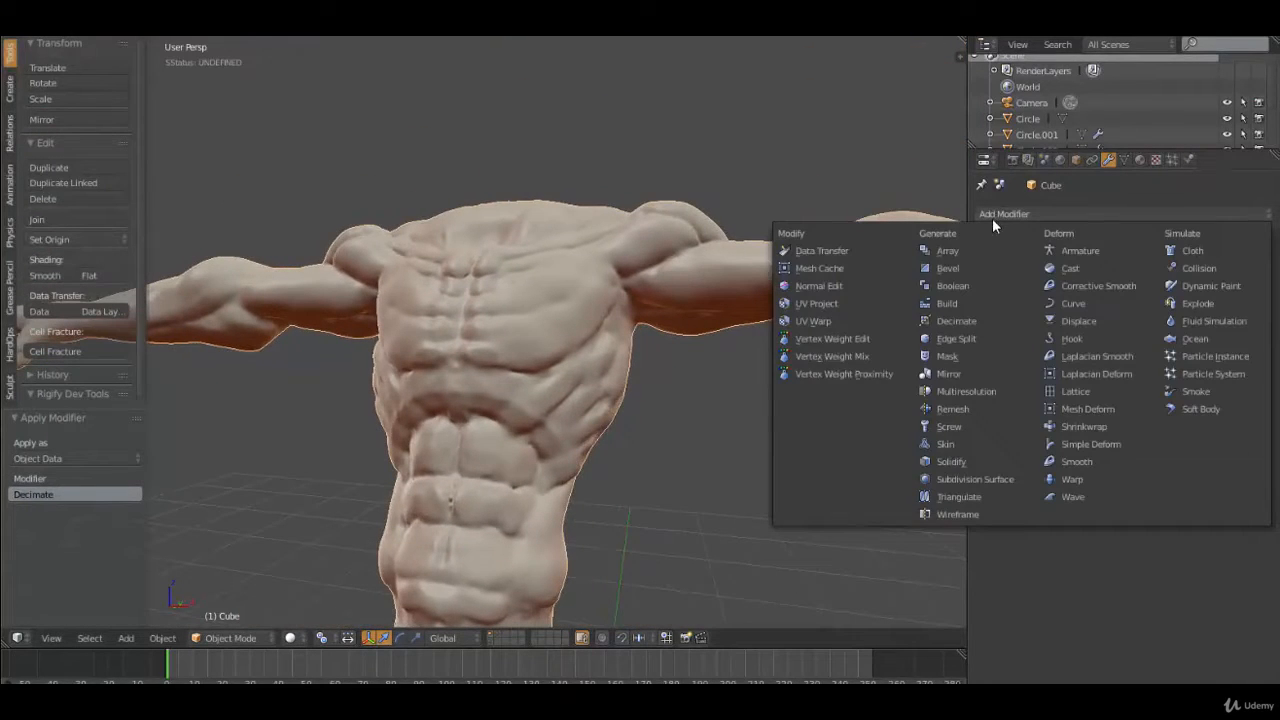
left_click(948, 322)
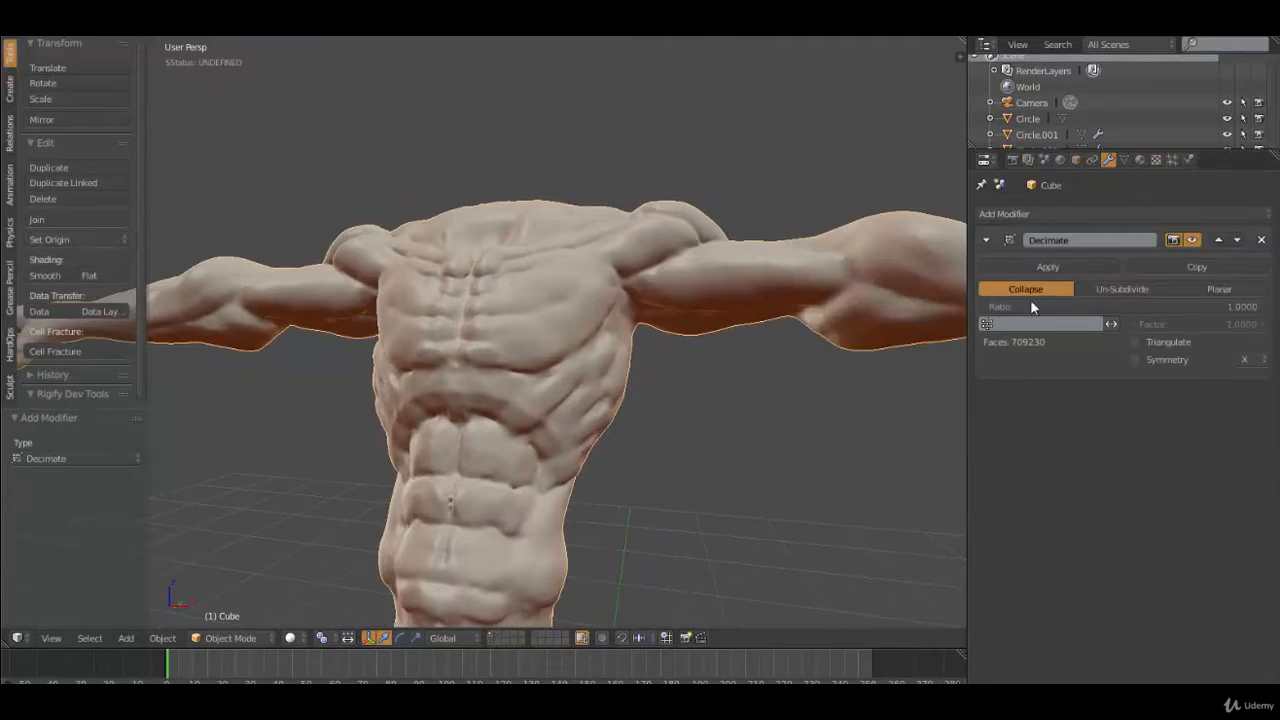
left_click(1083, 307)
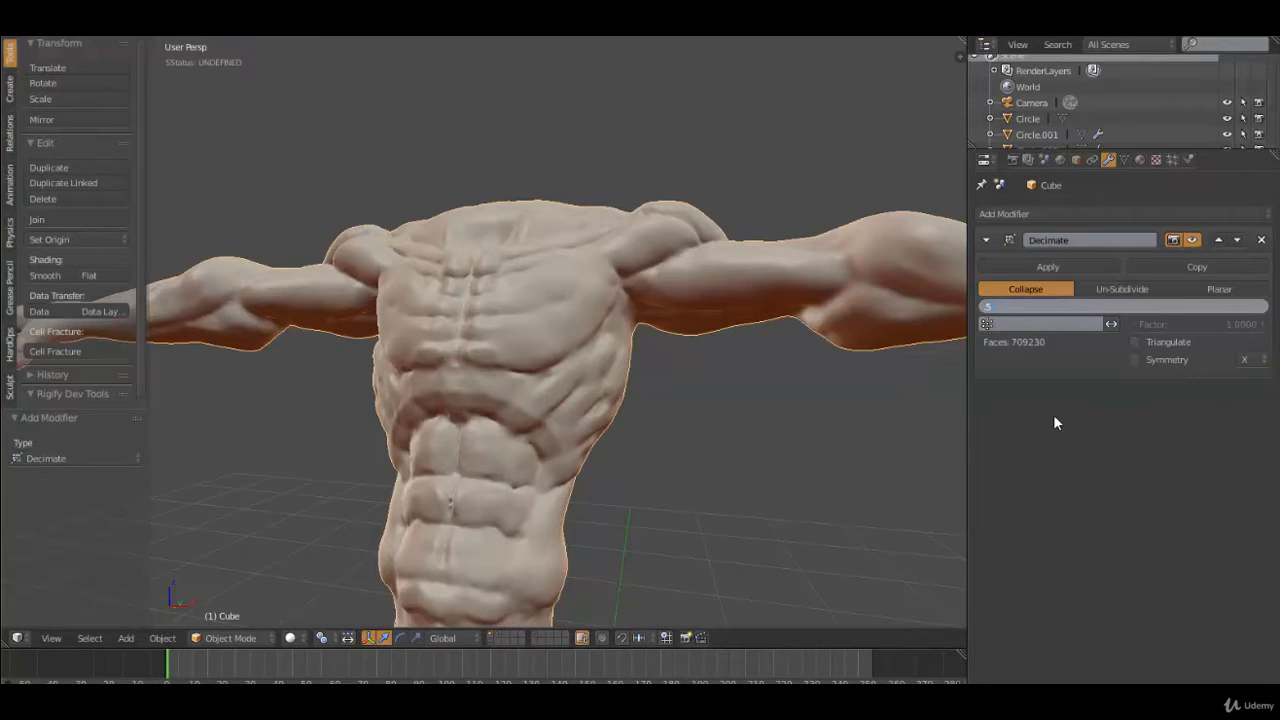
key("Return")
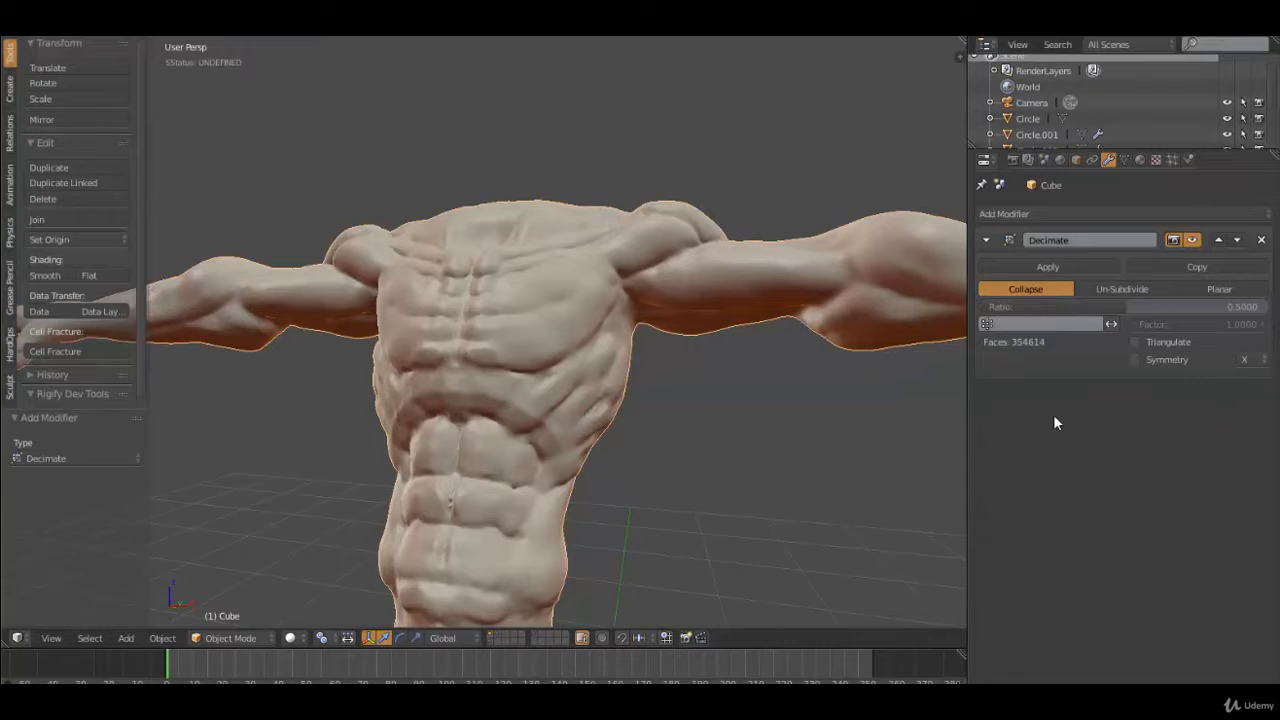
middle_click_drag(928, 333, 951, 306)
scroll(591, 426, "up", 3)
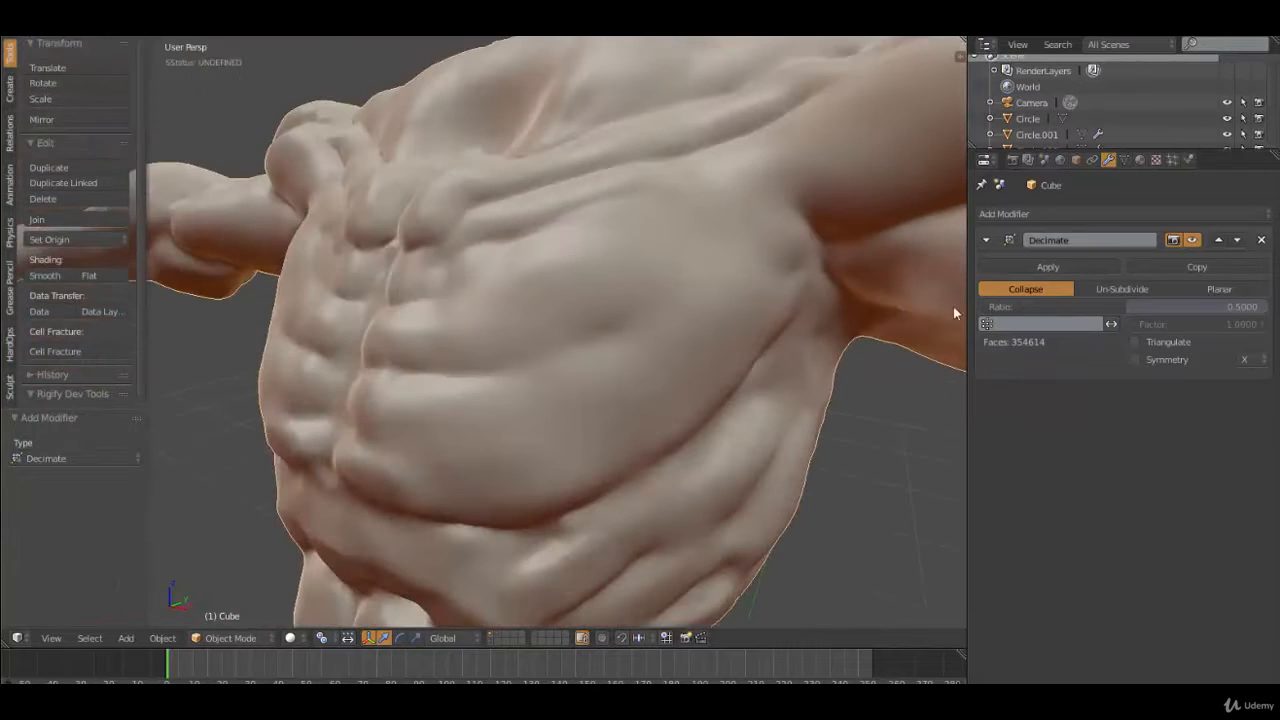
left_click(1048, 268)
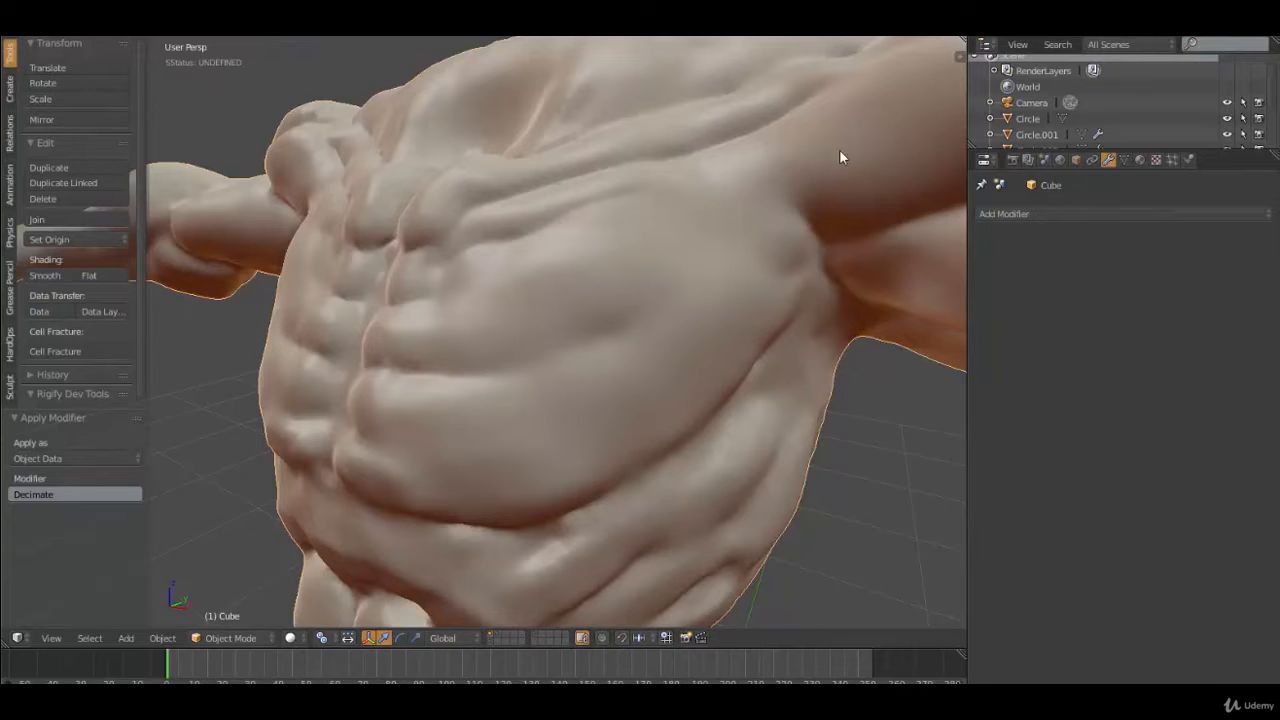
Switch to the front orthographic view and add a plane mesh at the 3D cursor
scroll(606, 357, "down", 3)
middle_click_drag(606, 357, 536, 365)
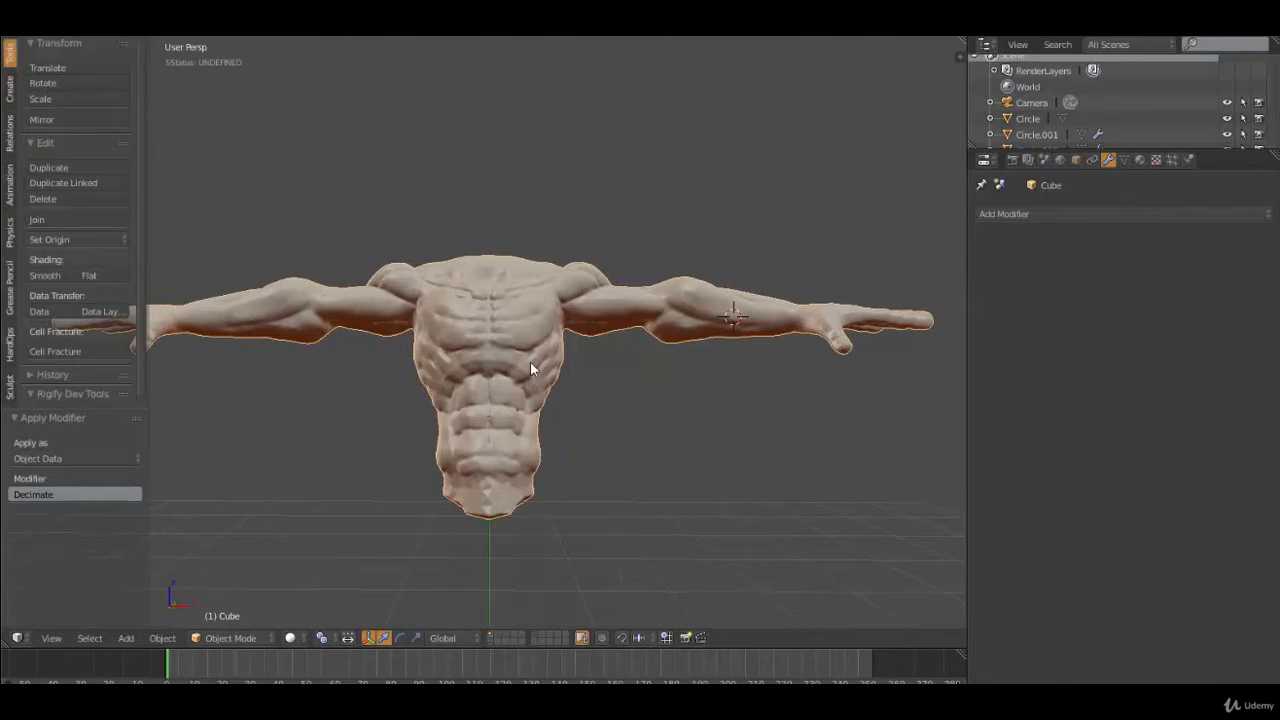
key("KP_5")
middle_click_drag(530, 368, 581, 332)
key("KP_1")
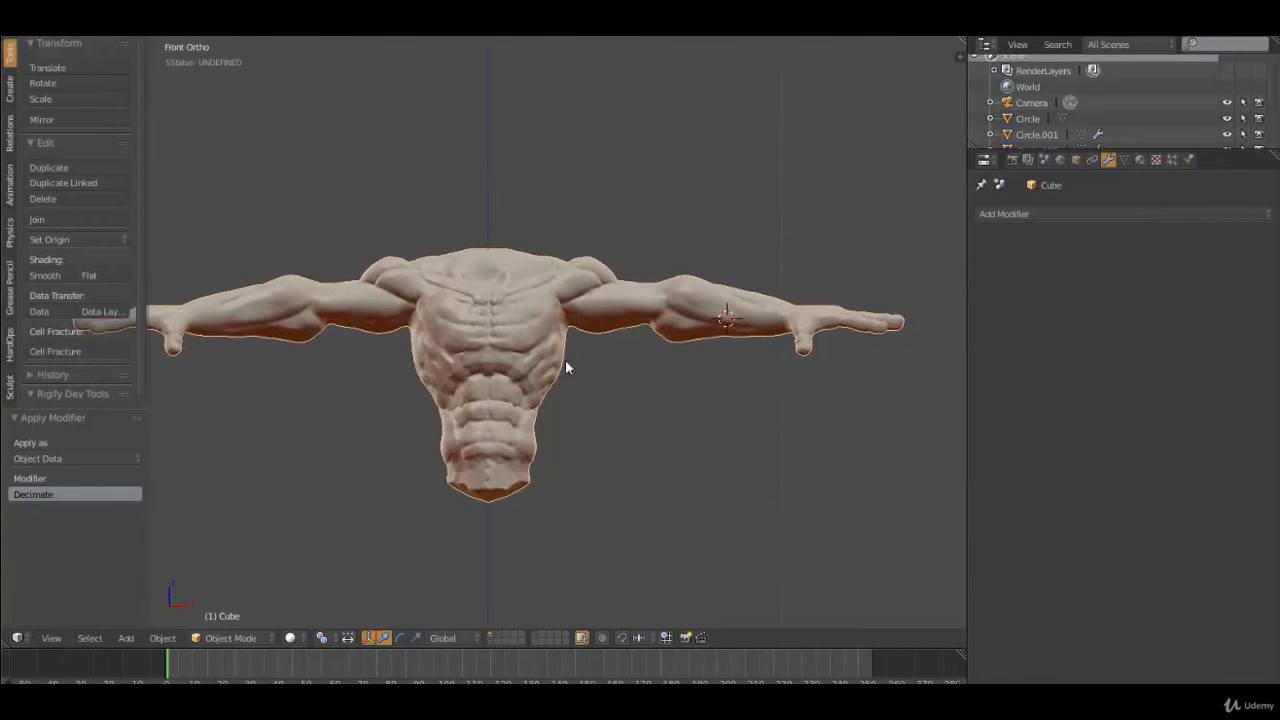
scroll(560, 368, "down", 4)
middle_click_drag(520, 406, 558, 293, "shift")
scroll(590, 288, "up", 2)
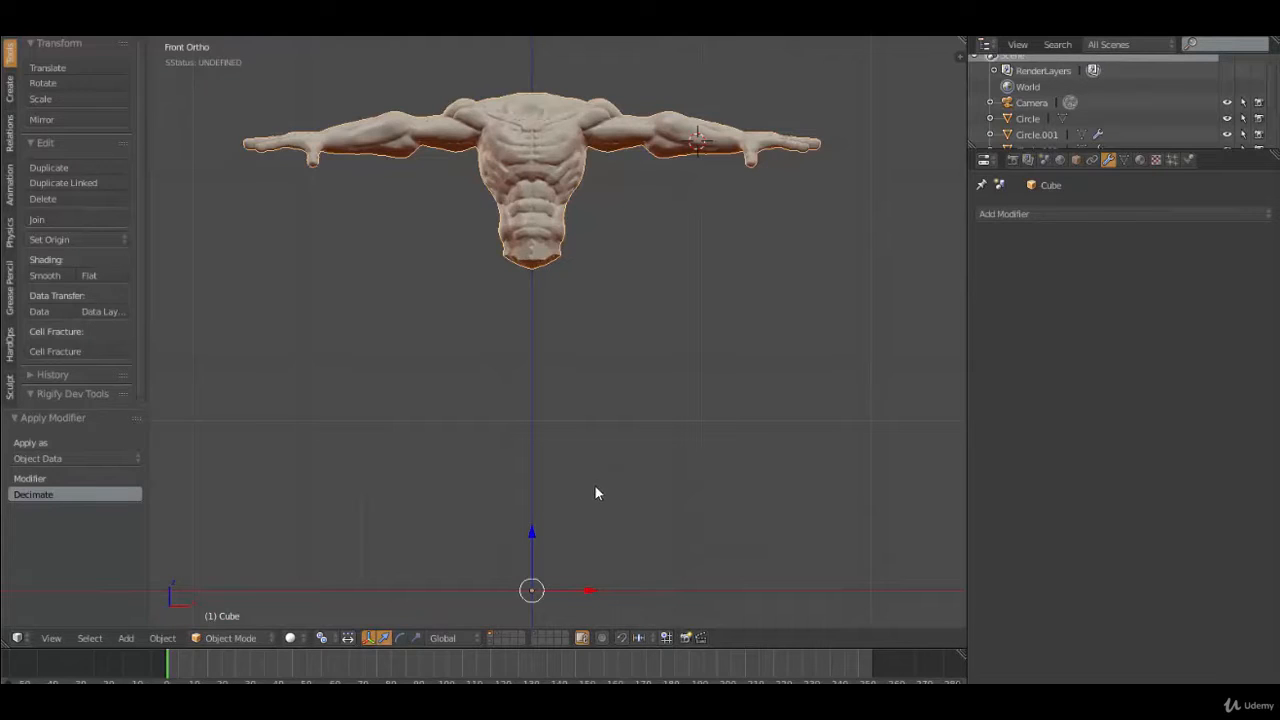
key("shift+a")
mouse_move(586, 466)
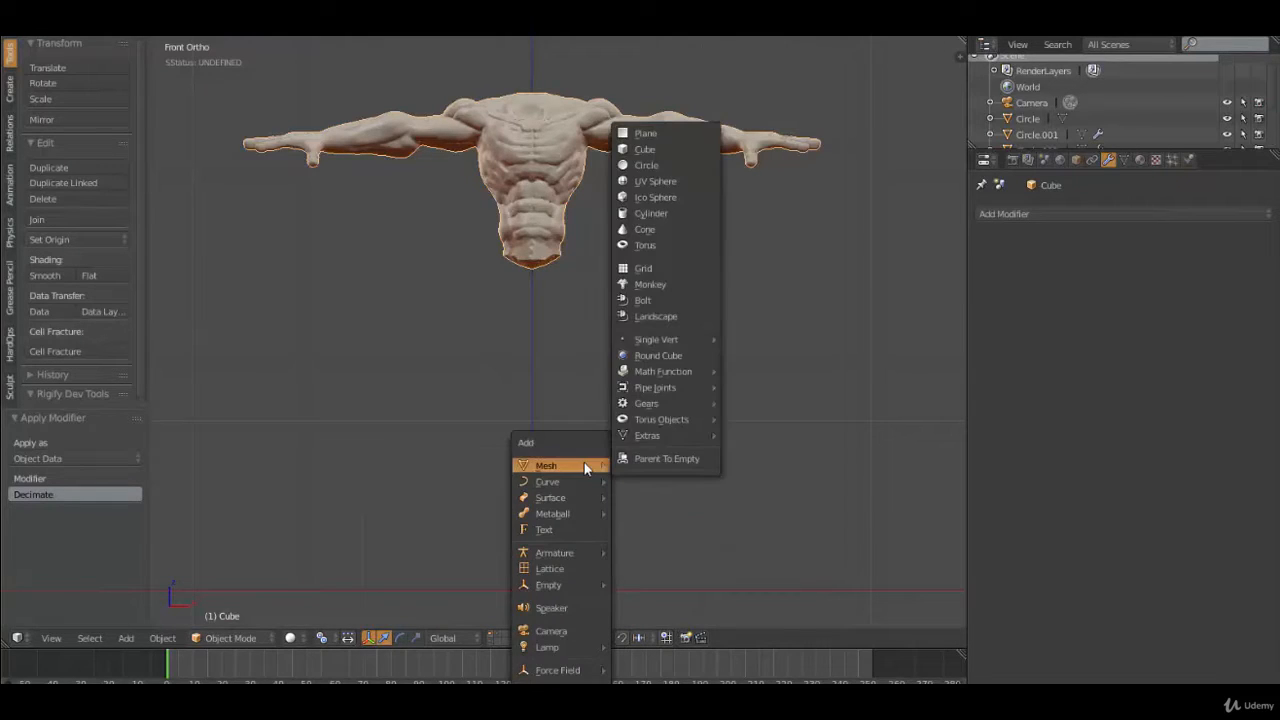
left_click(648, 134)
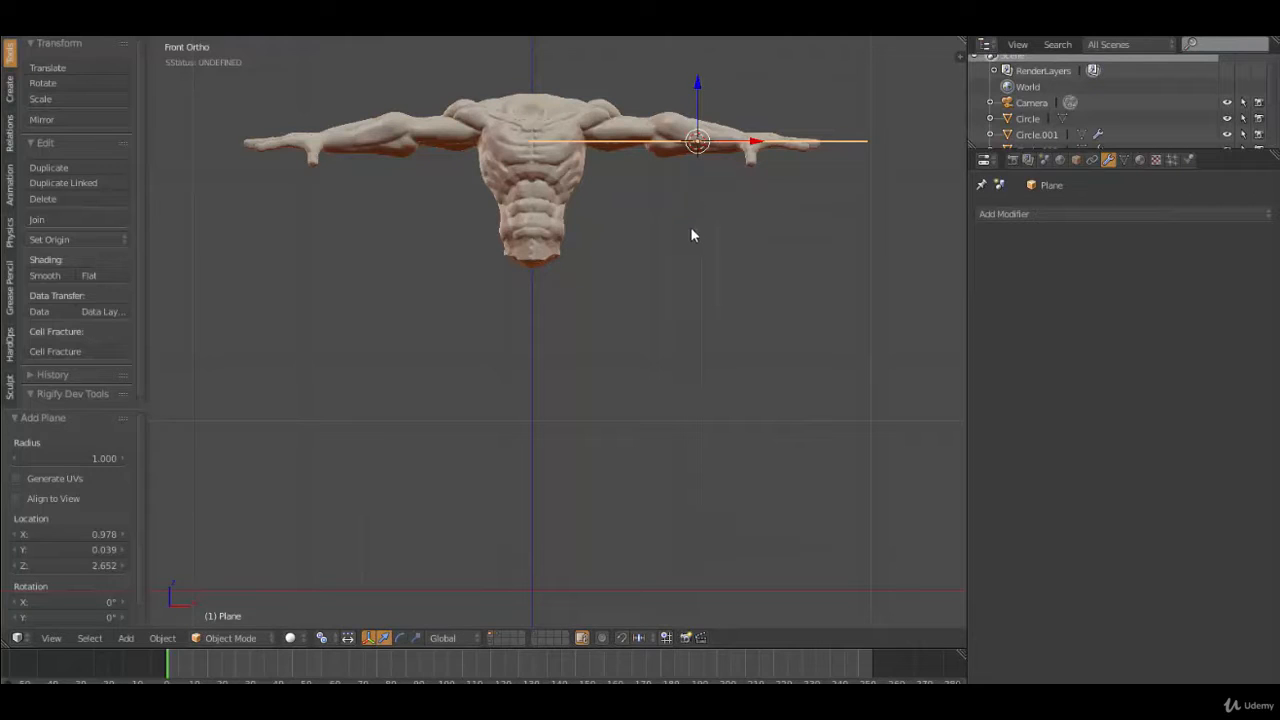
Snap the 3D cursor to the scene centre and snap the plane to the cursor
key("shift+s")
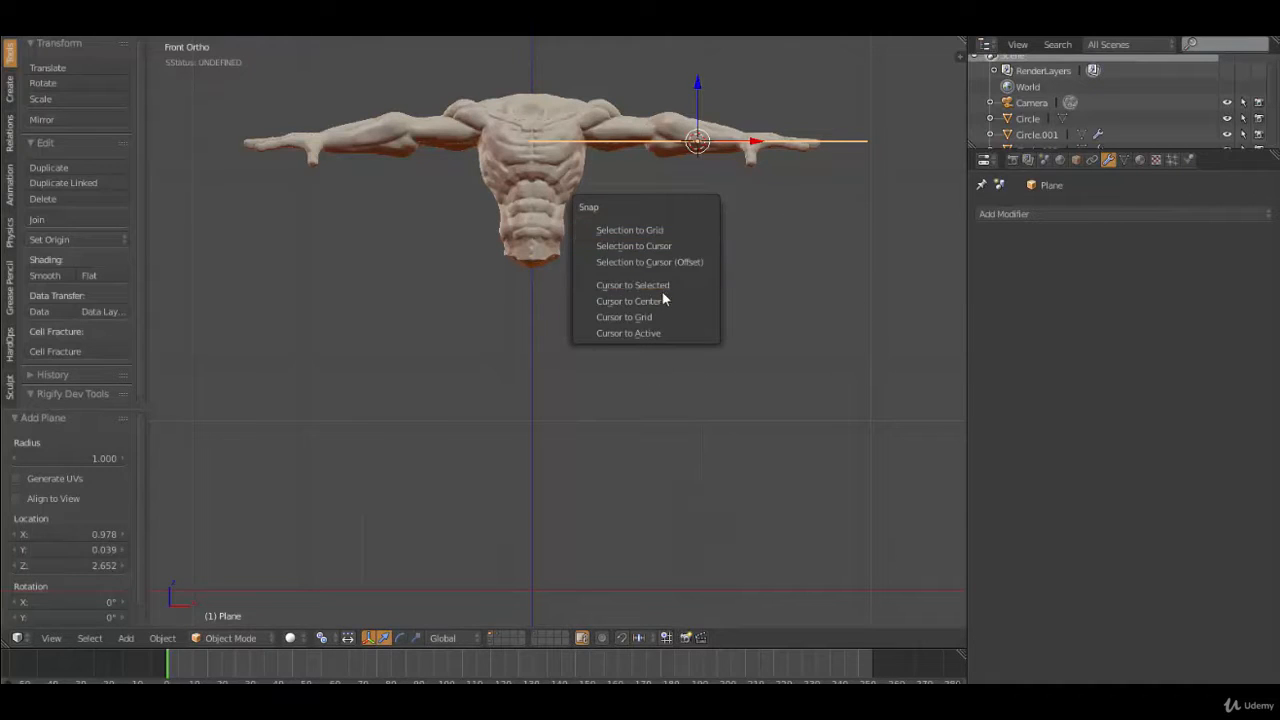
left_click(630, 301)
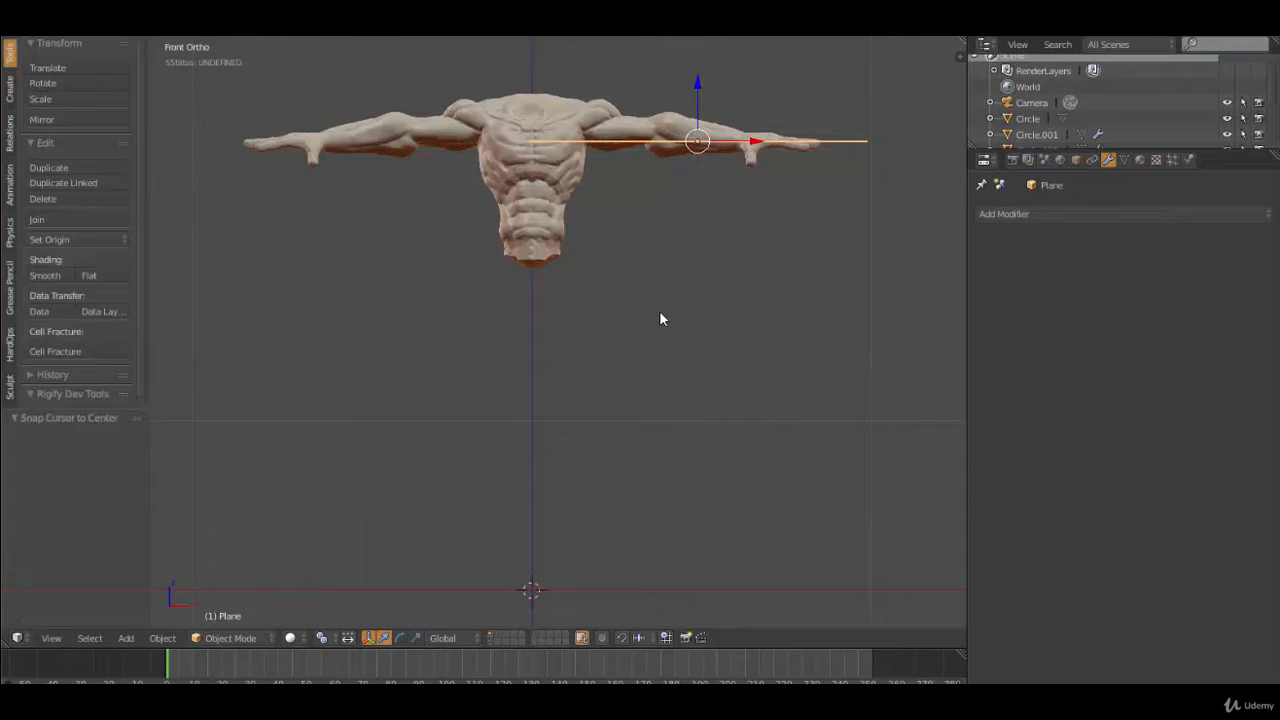
left_click(659, 312)
key("shift+s")
key("Escape")
key("shift+s")
left_click(675, 376)
key("shift+s")
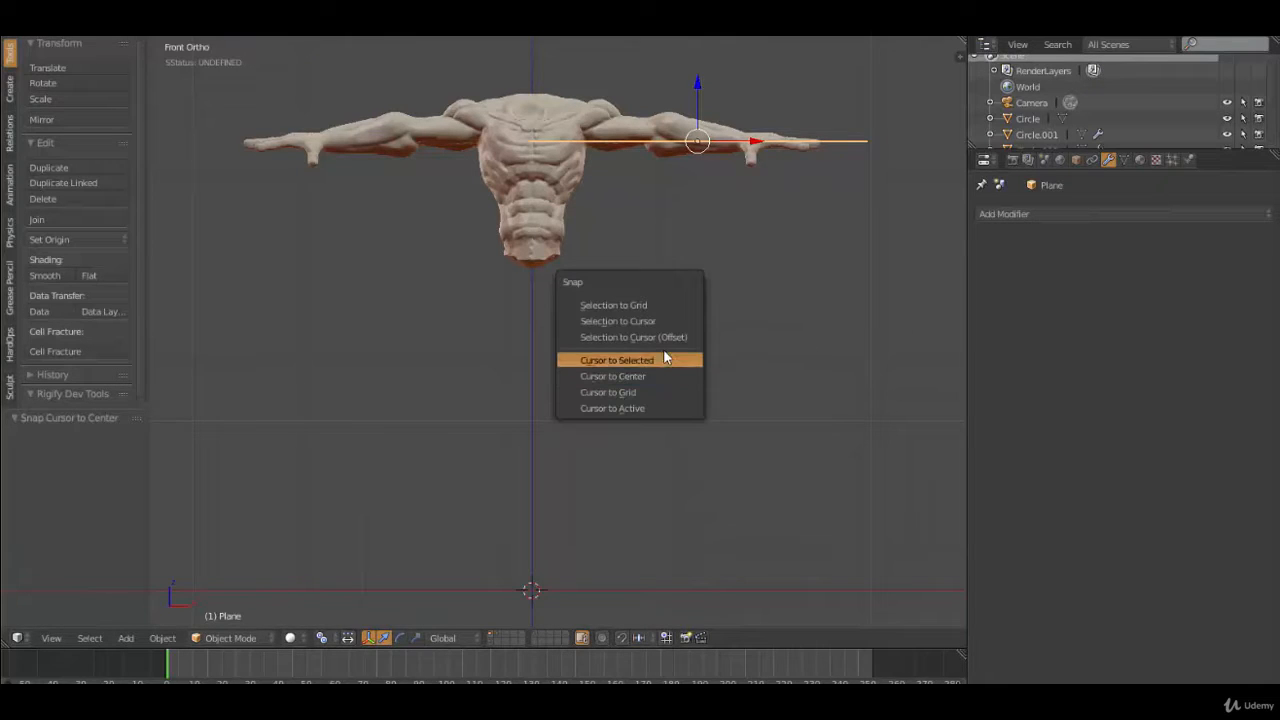
left_click(655, 321)
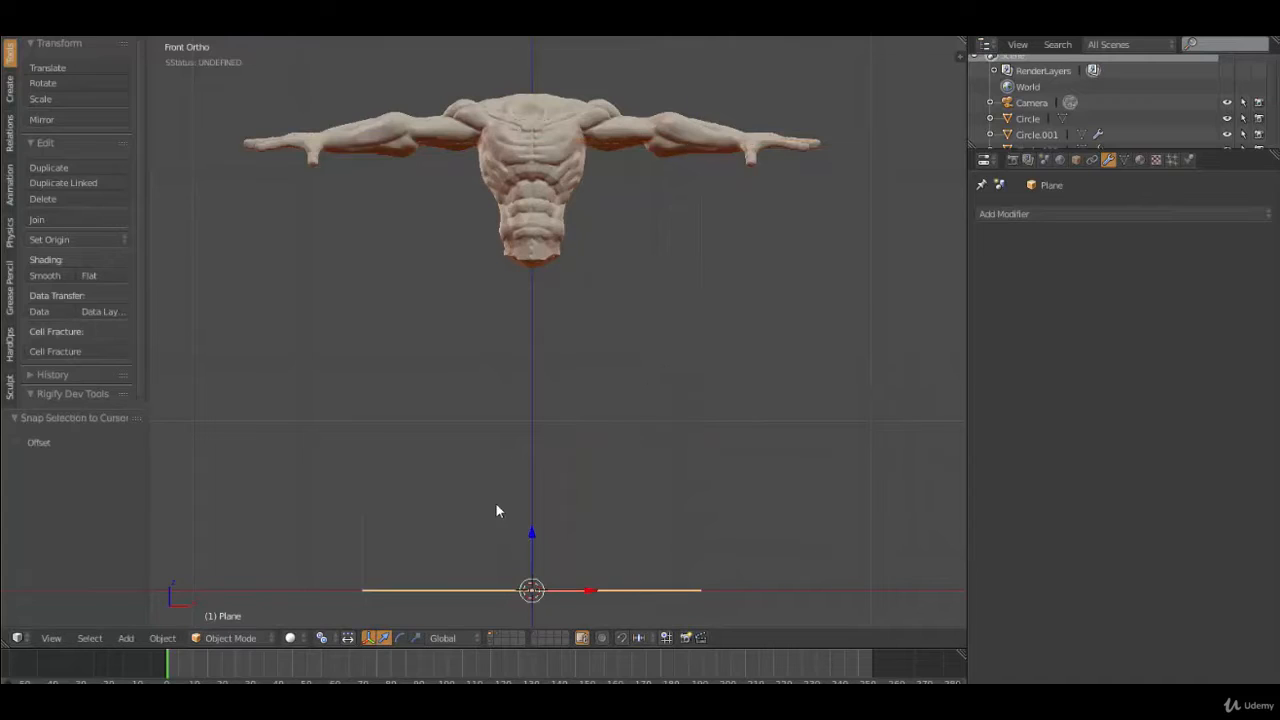
In Edit Mode, raise the plane about 2.24 units along Z to abdomen height and rotate it 90° about the X axis
key("Tab")
left_click_drag(540, 527, 586, 209)
key("r")
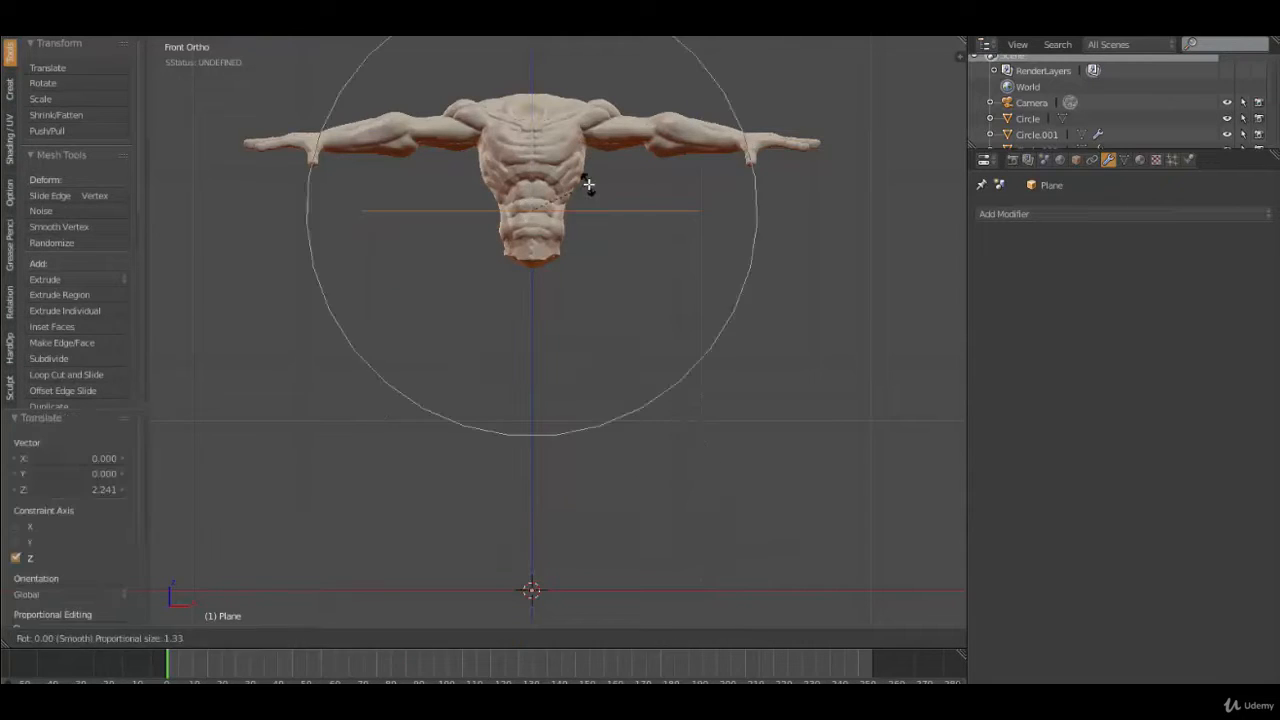
type("x")
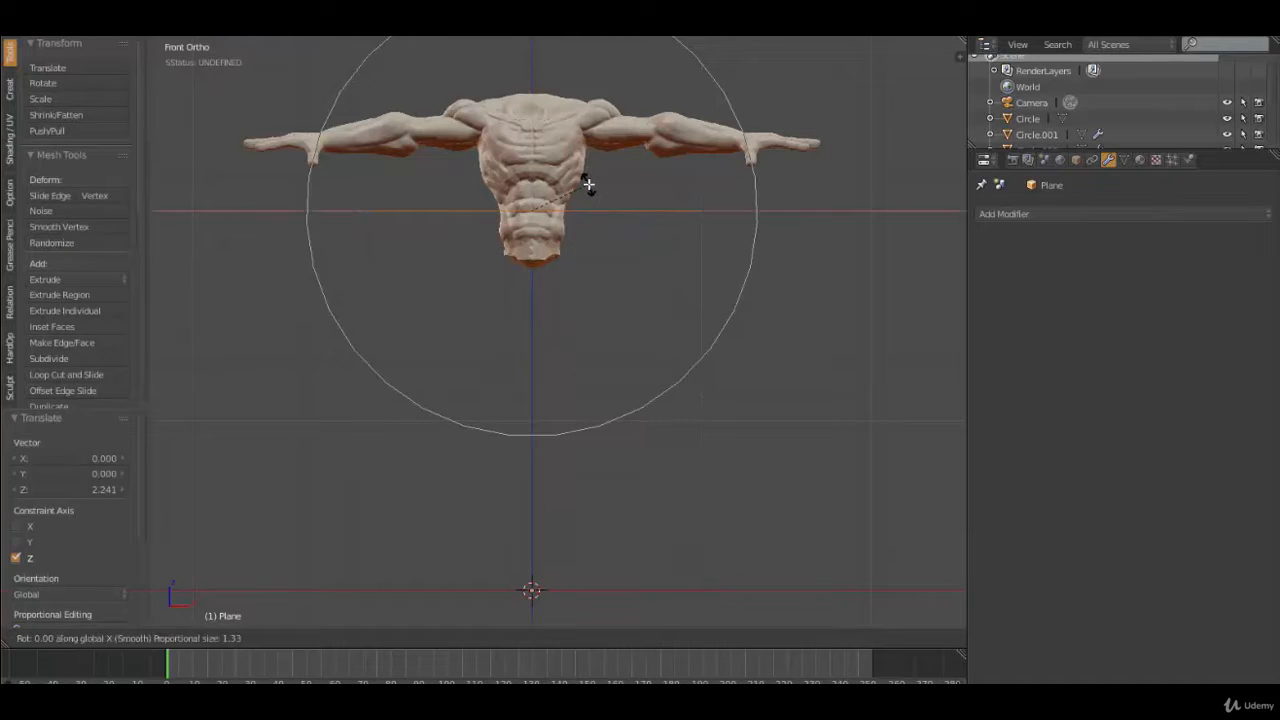
type("90")
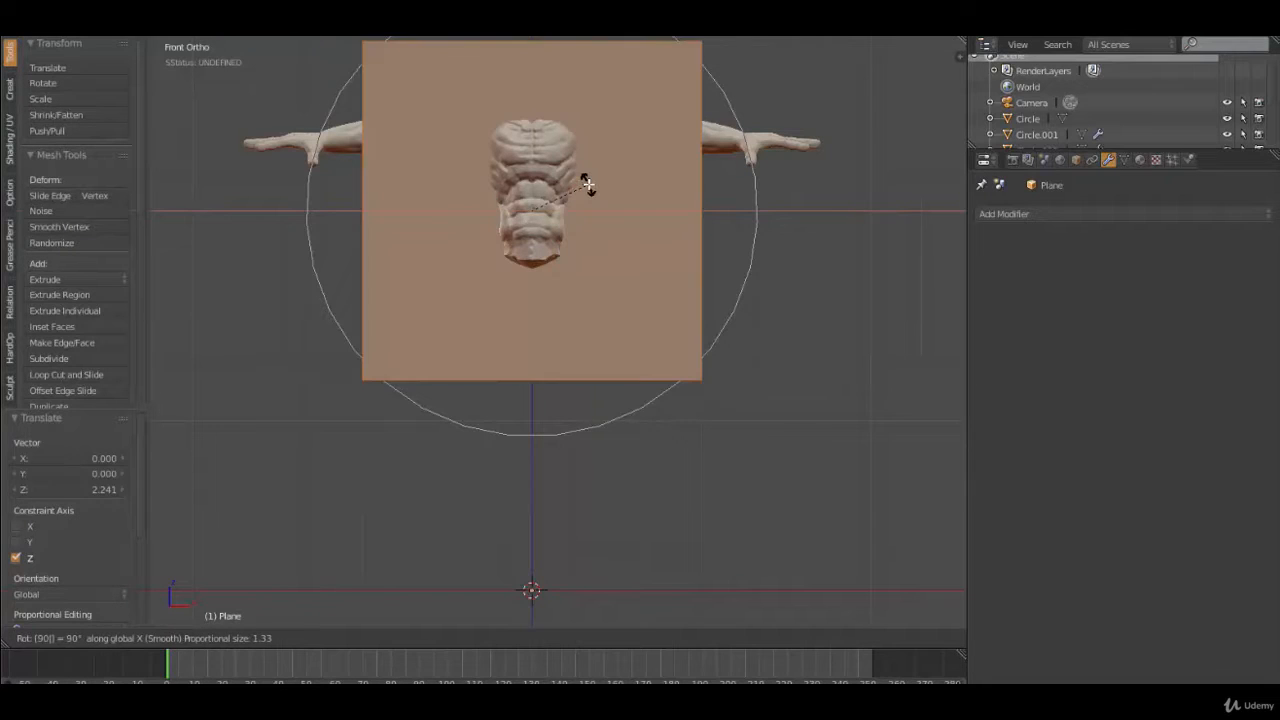
key("Return")
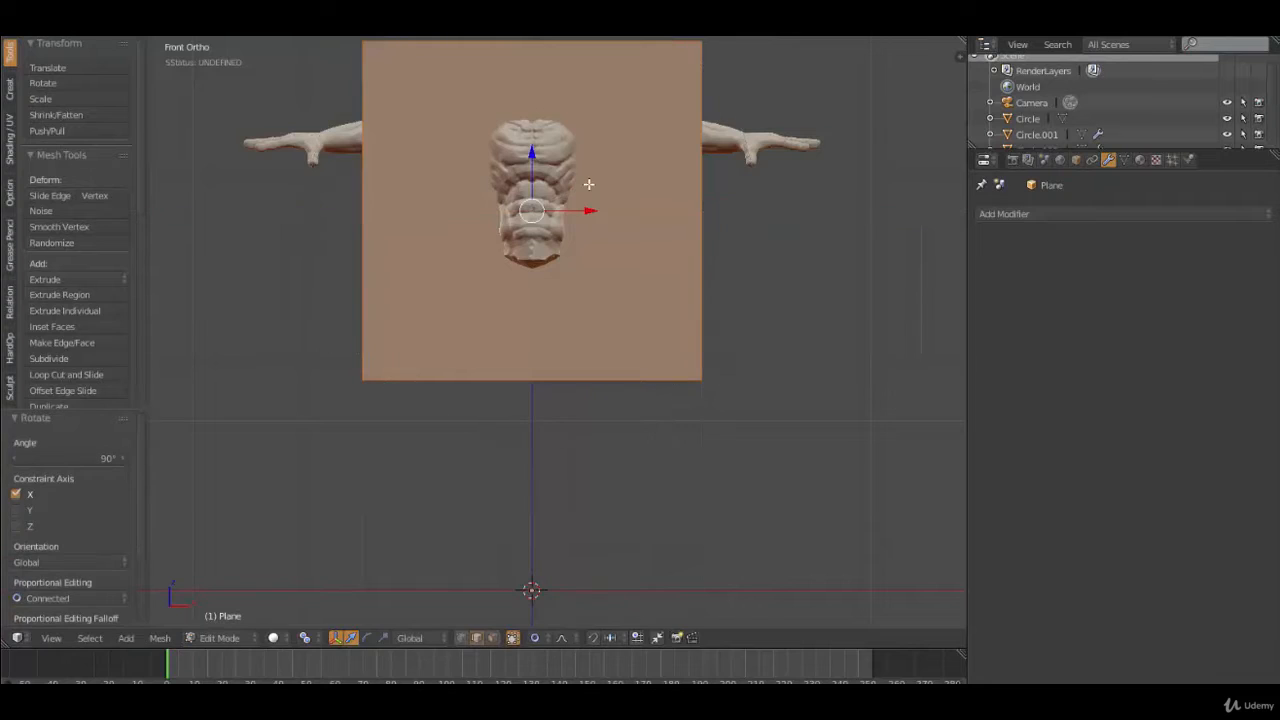
In the right orthographic view, tilt the plane about 17° to follow the torso and scale it by about 0.22
key("KP_3")
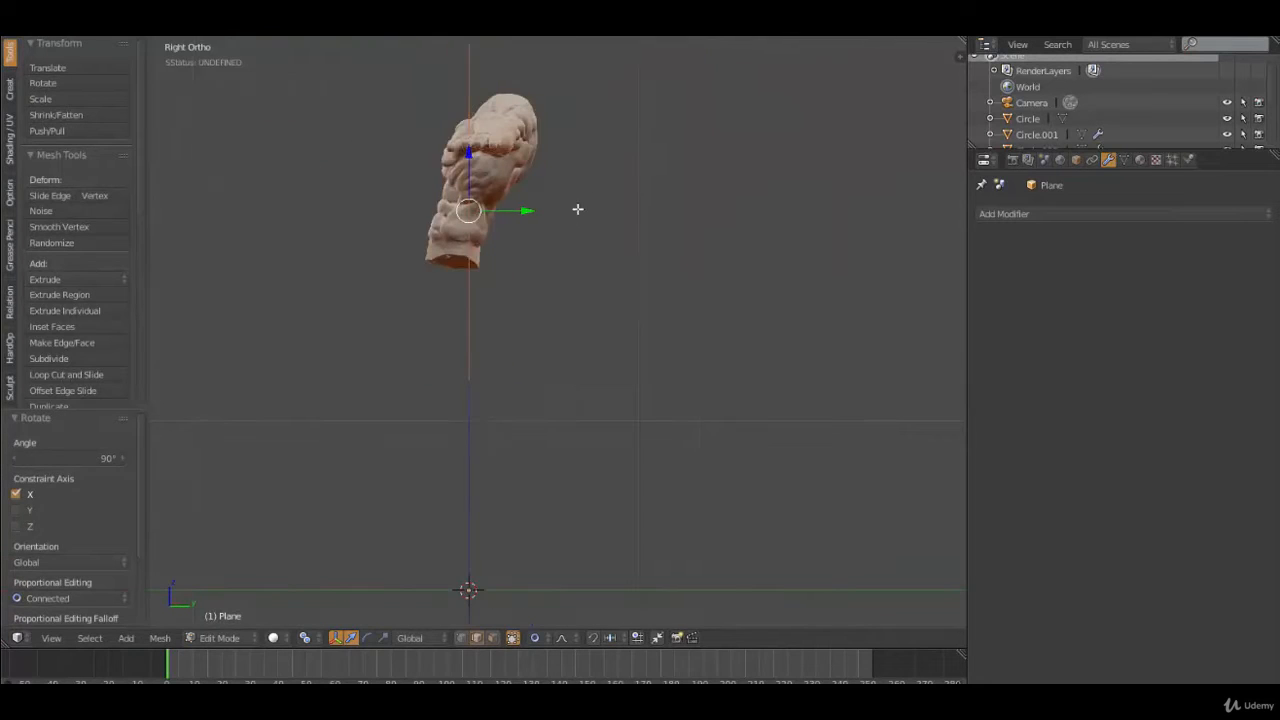
key("r")
left_click(647, 316)
key("s")
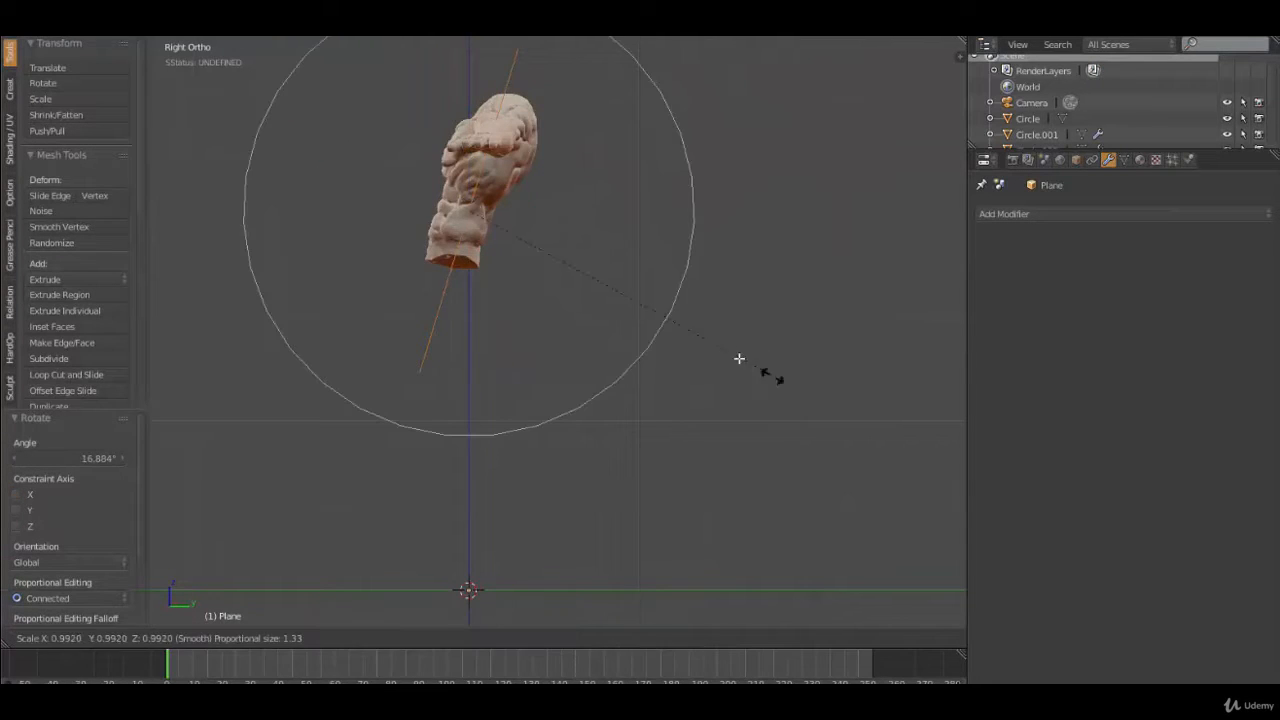
left_click(547, 205)
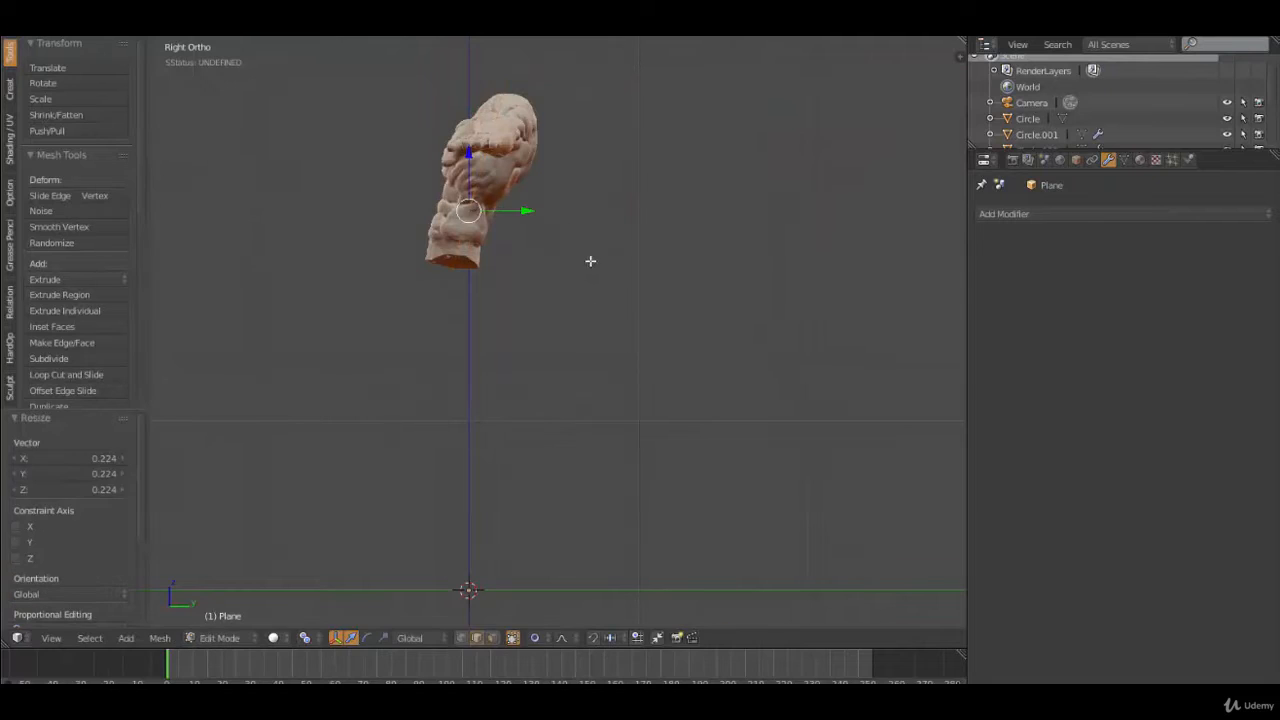
Move the plane up in front of the upper chest and scale it by about 0.185
key("g")
left_click(555, 156)
key("s")
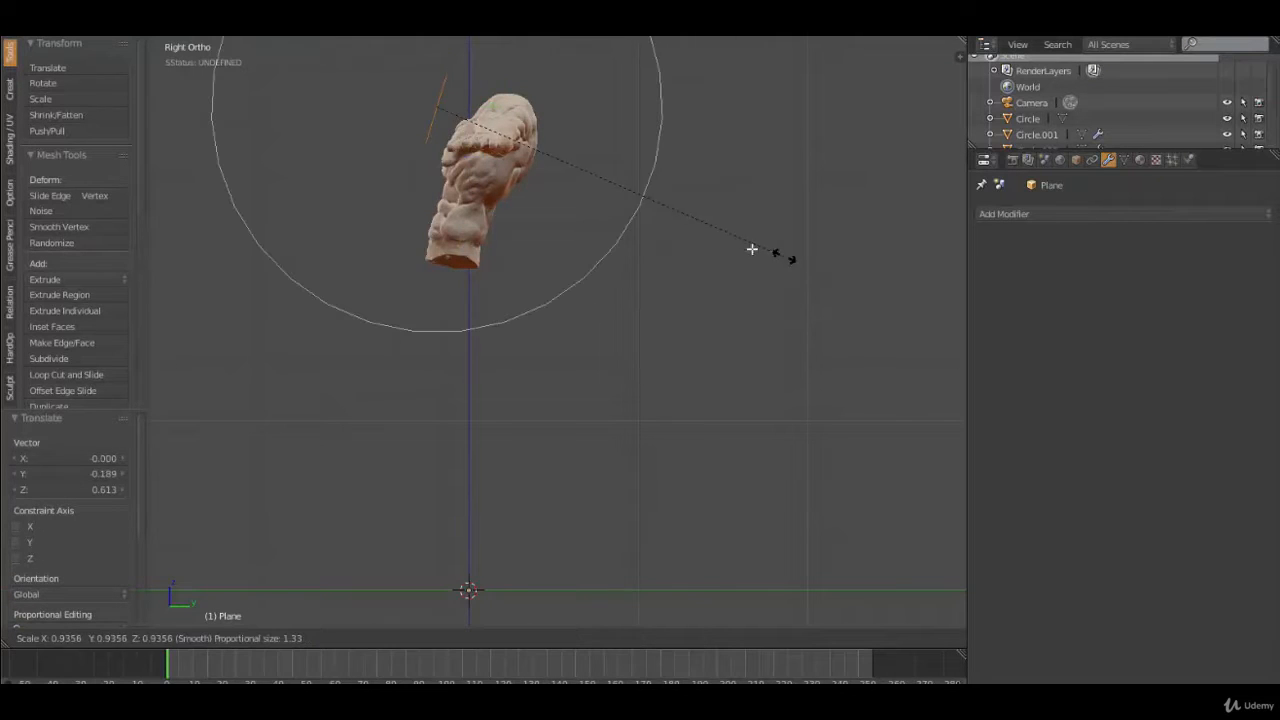
left_click(510, 124)
In the front orthographic view, move the plane down and sideways onto the pectoral beside the sternum
key("KP_1")
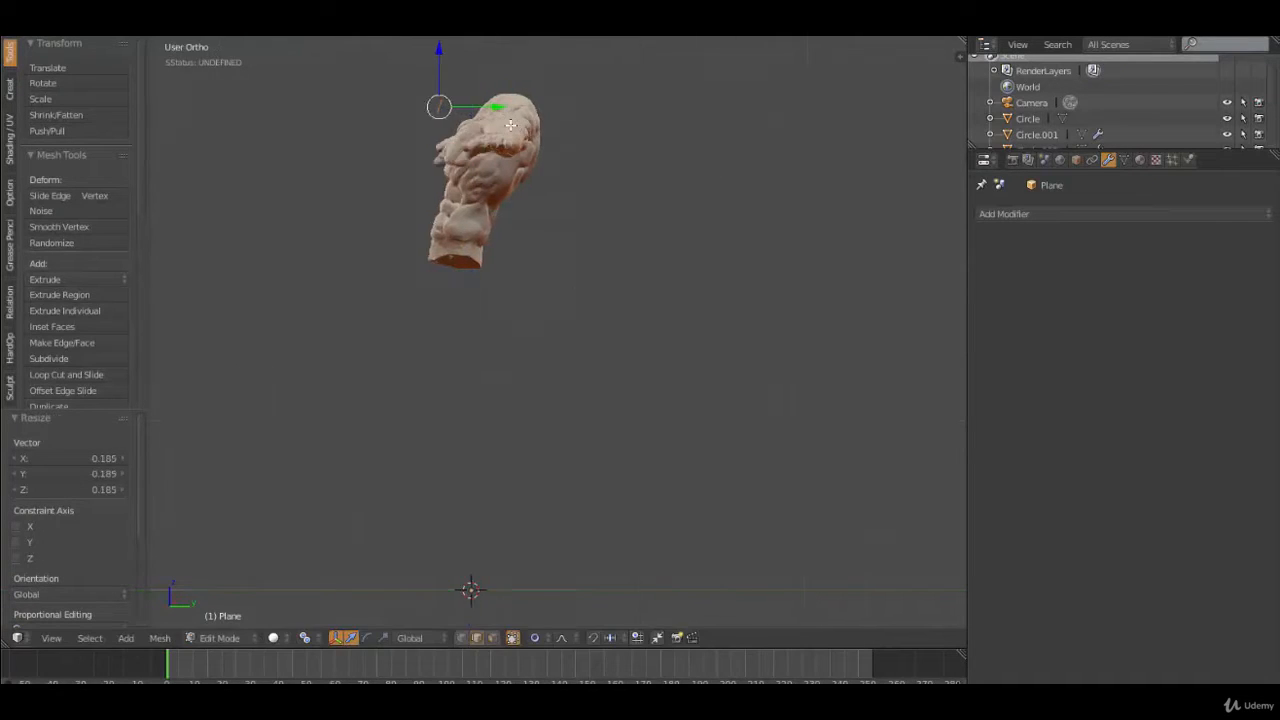
scroll(532, 160, "up", 3)
middle_click_drag(625, 78, 547, 371, "shift")
scroll(547, 371, "up", 5)
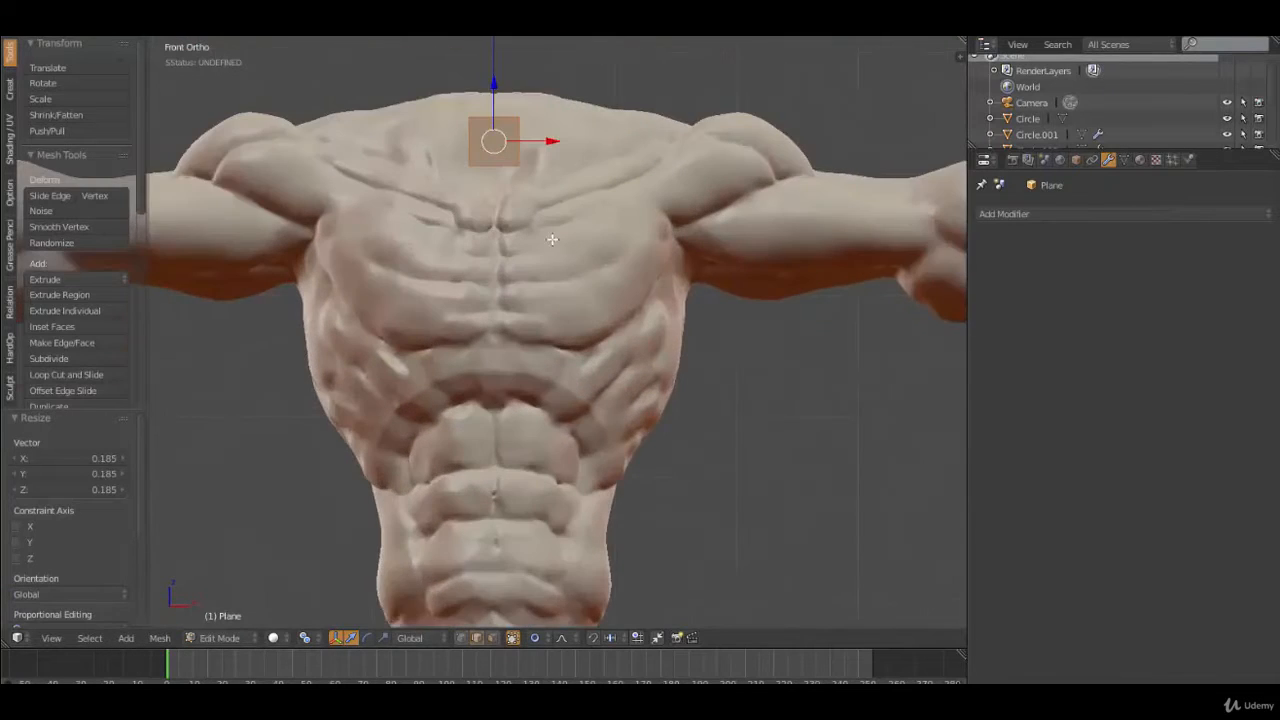
key("g")
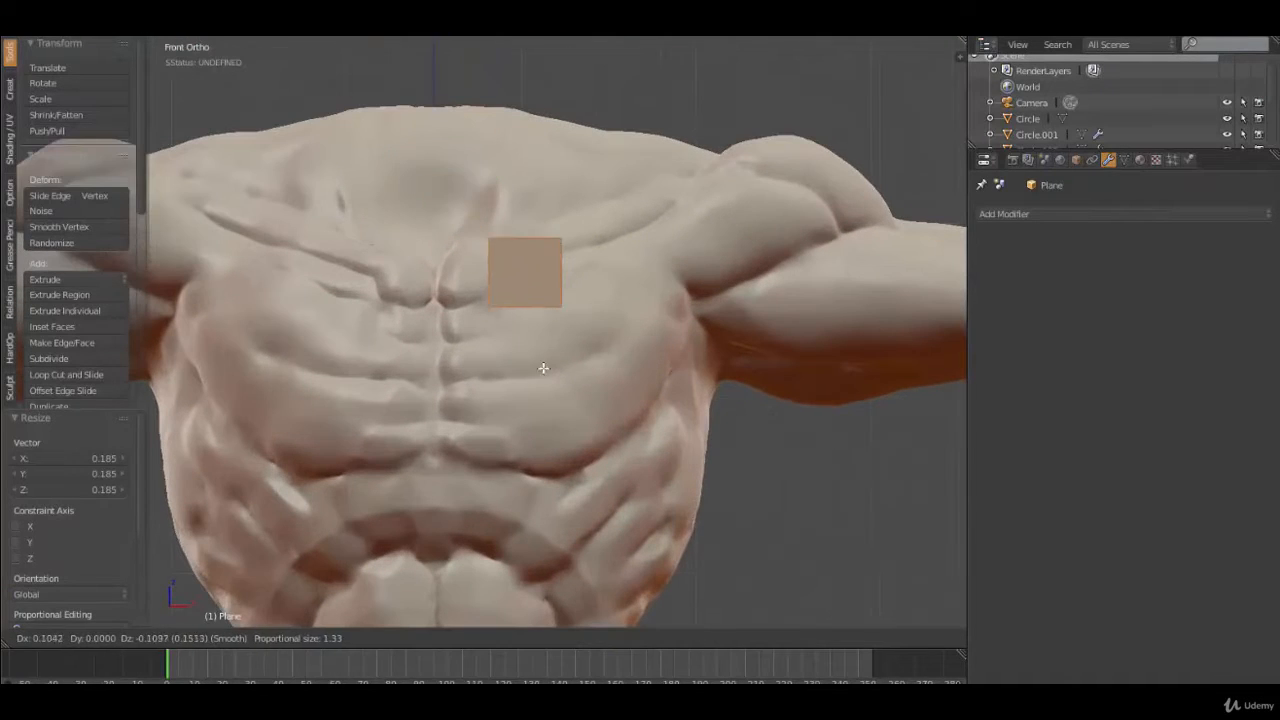
left_click(530, 397)
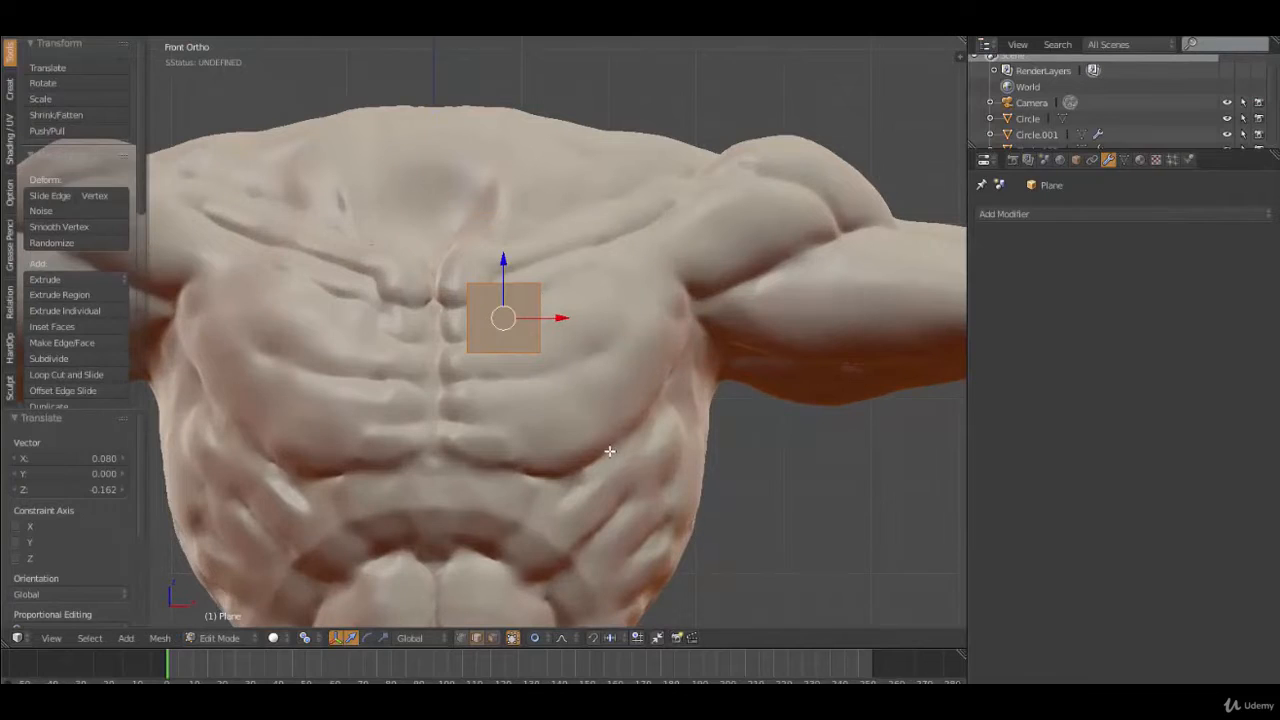
Turn on snapping with Face as the snap element and project individual elements onto the surface
middle_click_drag(612, 420, 495, 412)
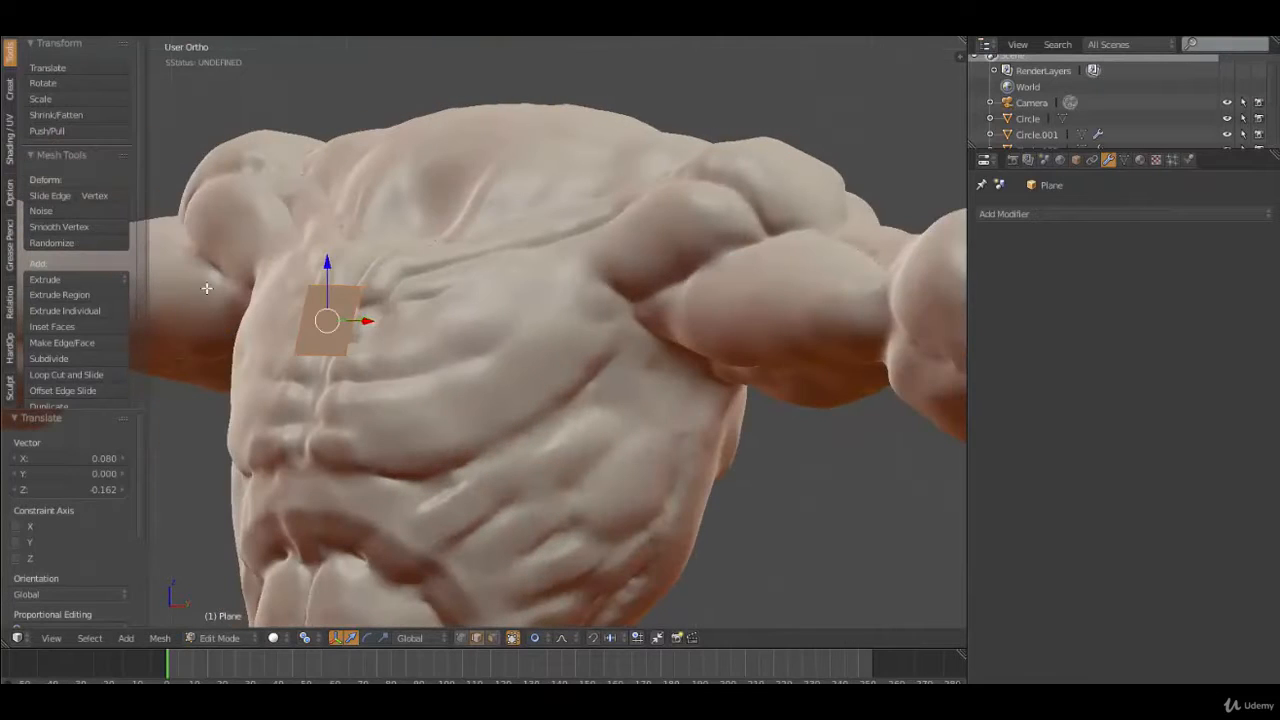
middle_click_drag(426, 393, 572, 538)
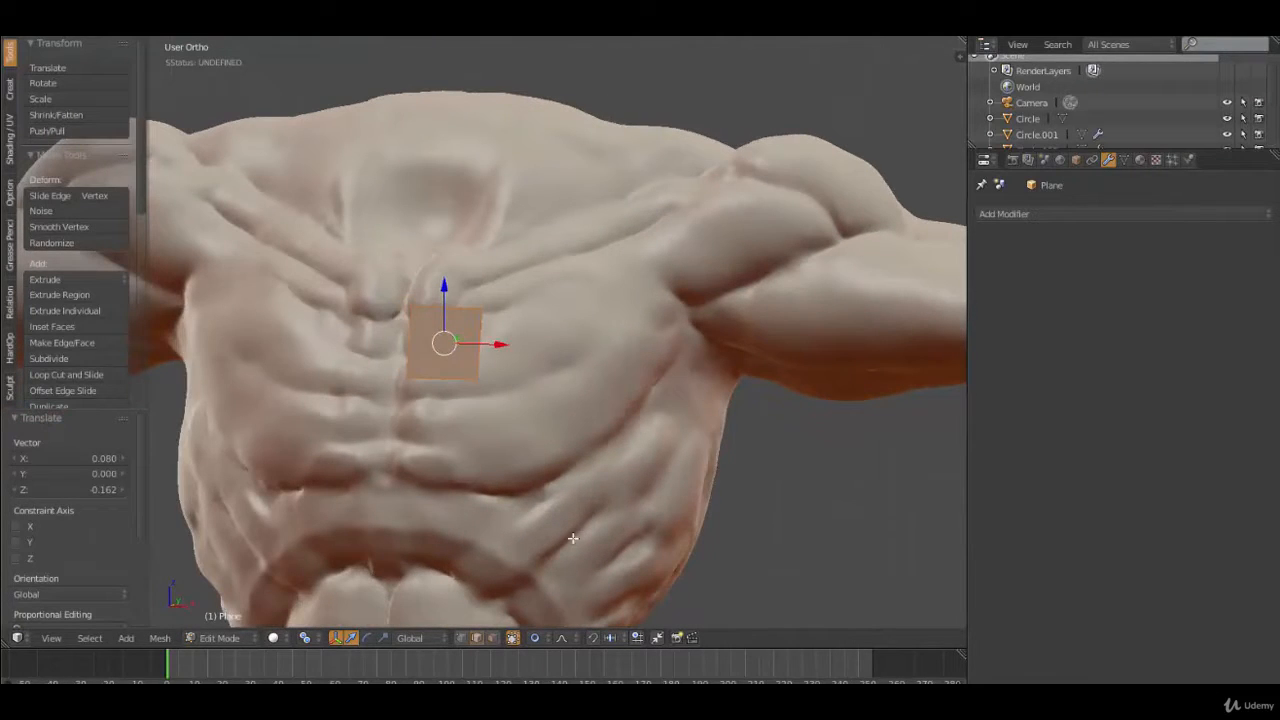
left_click(593, 638)
left_click(617, 643)
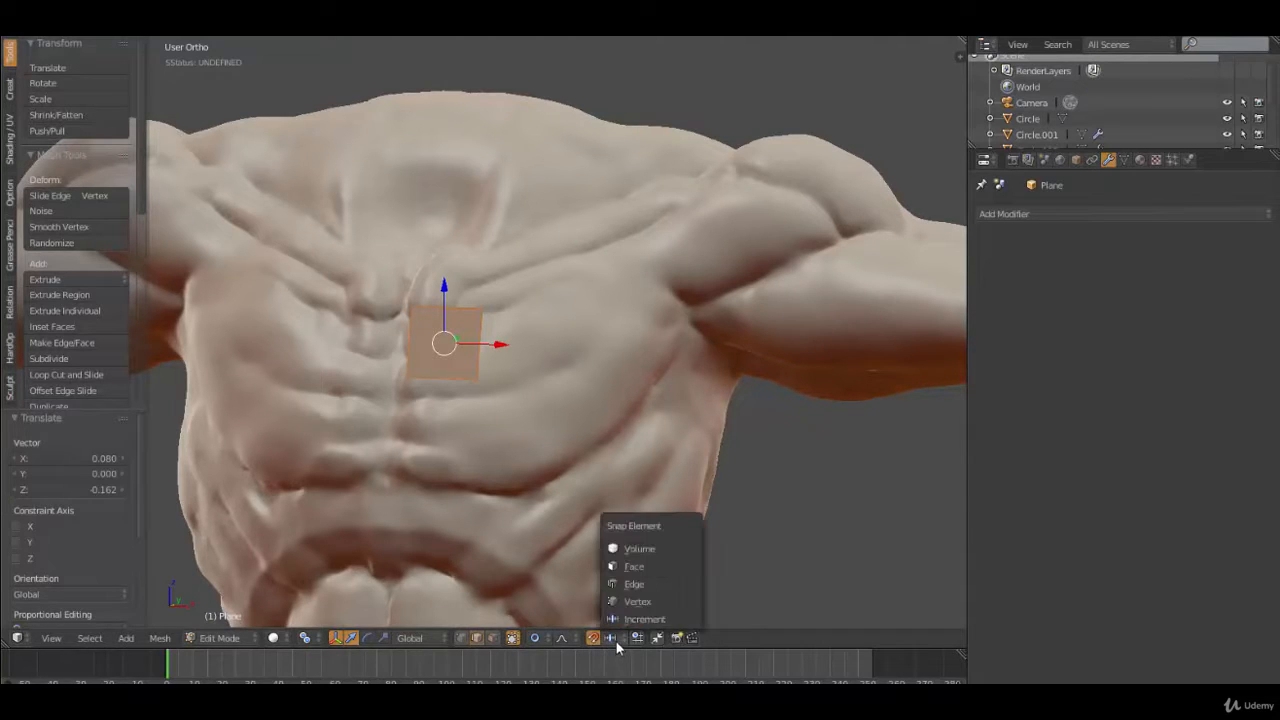
left_click(632, 570)
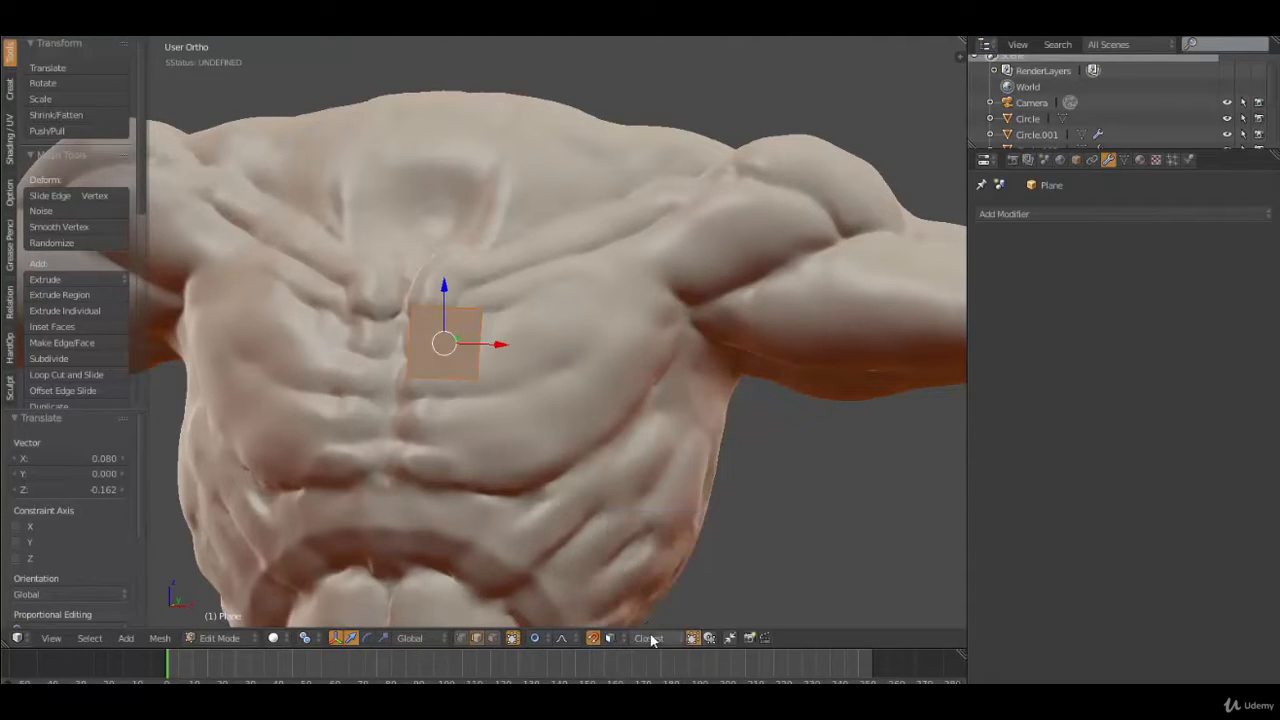
left_click(731, 641)
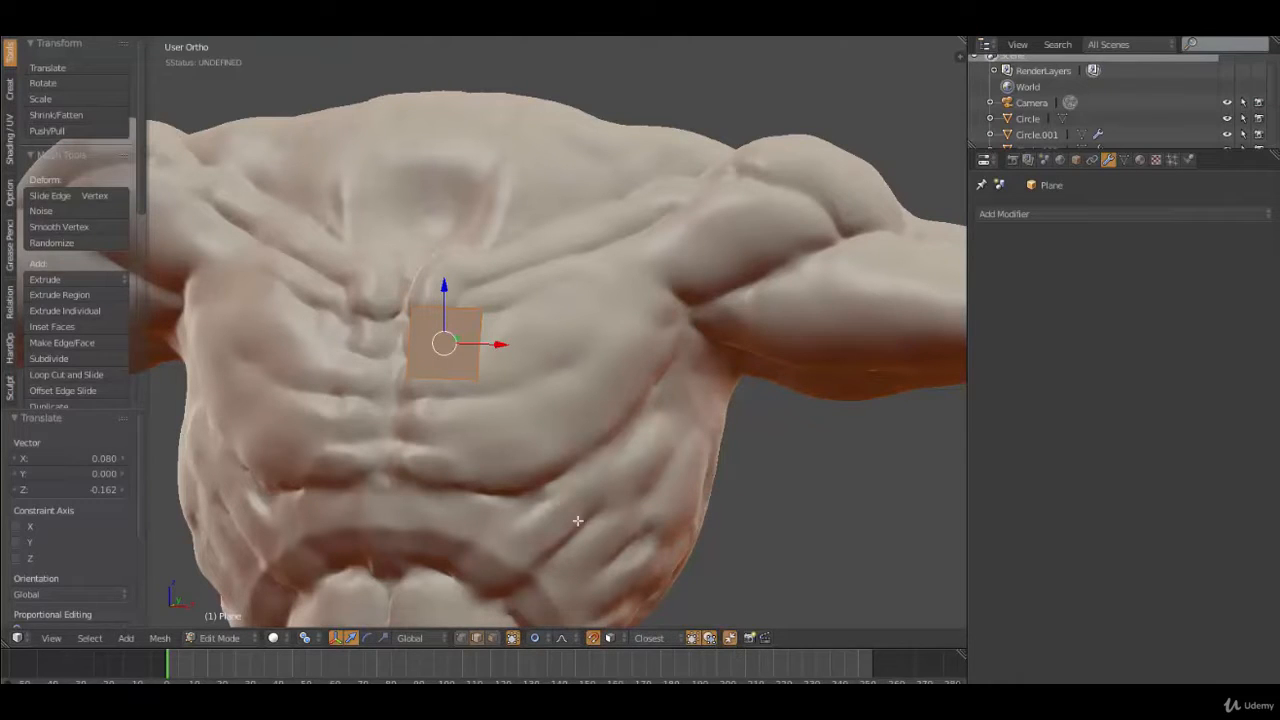
Snap the plane onto the chest surface in place and check its fit from several angles
middle_click_drag(517, 466, 528, 423)
key("g")
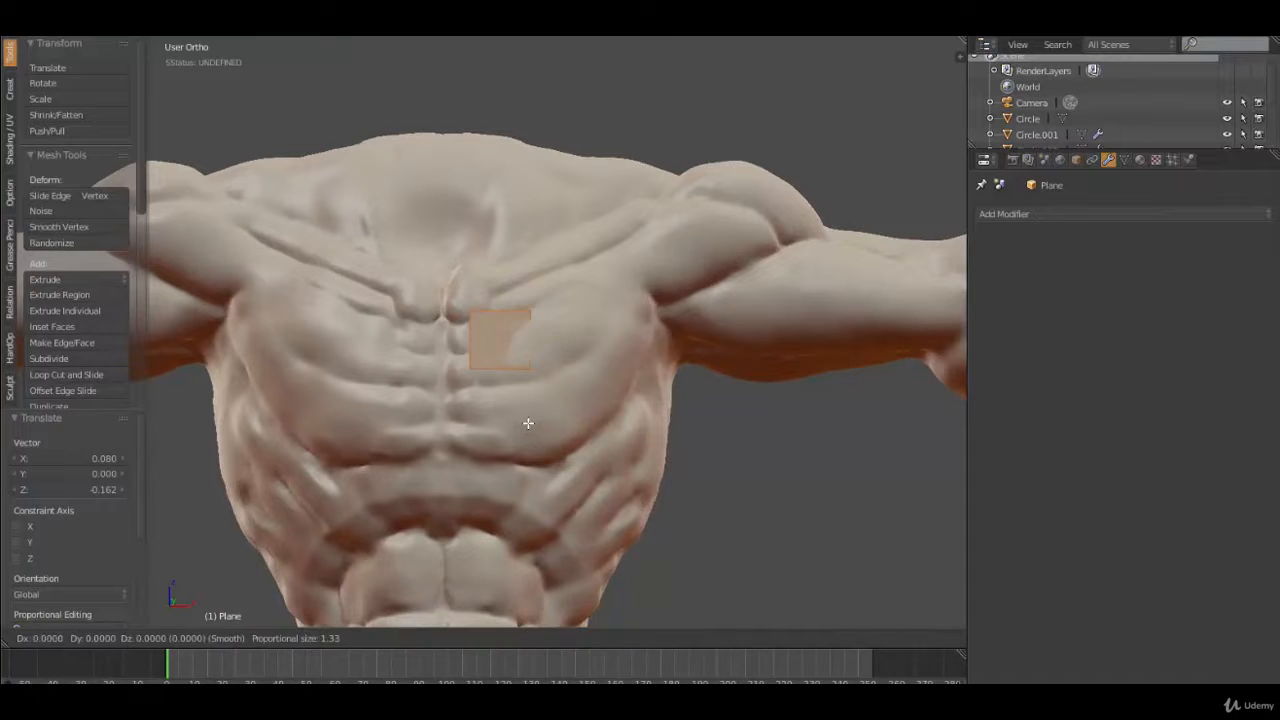
left_click(528, 423)
middle_click_drag(554, 344, 490, 380)
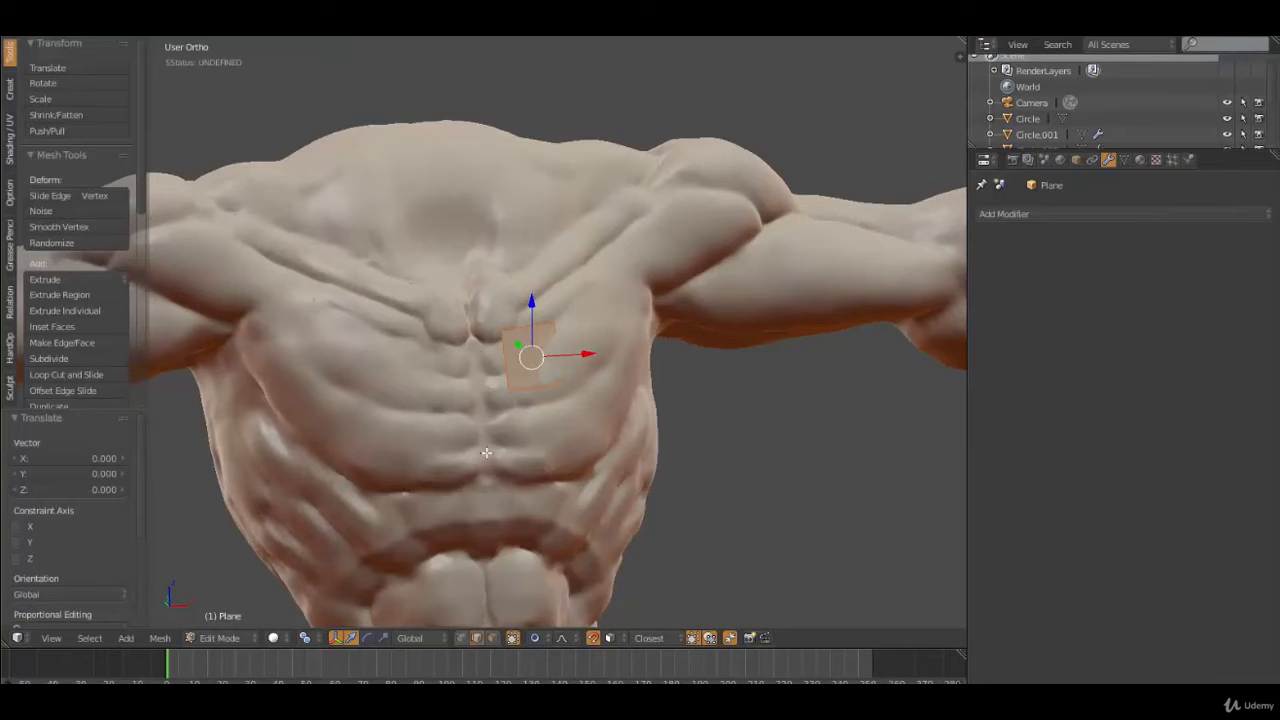
middle_click_drag(486, 453, 505, 448)
Add a Mirror modifier on the X axis to the plane with Clipping enabled
left_click(1009, 216)
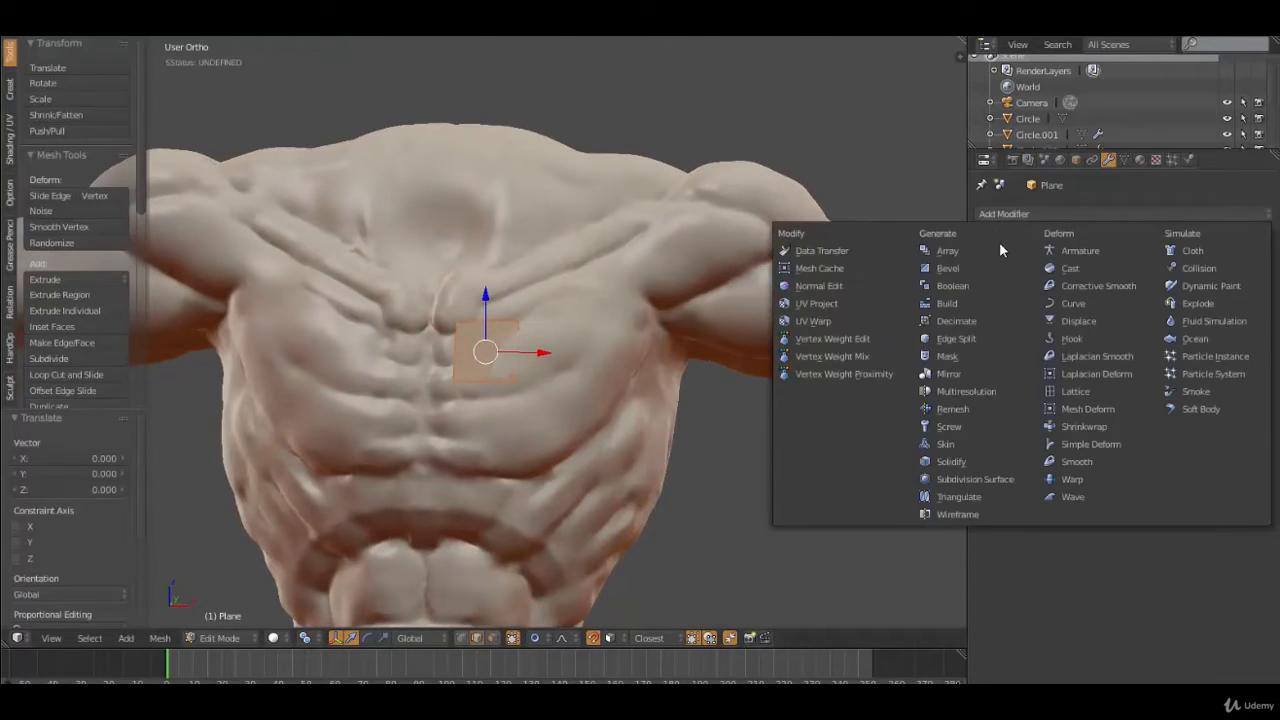
left_click(974, 376)
left_click(1063, 324)
scroll(577, 438, "up", 2)
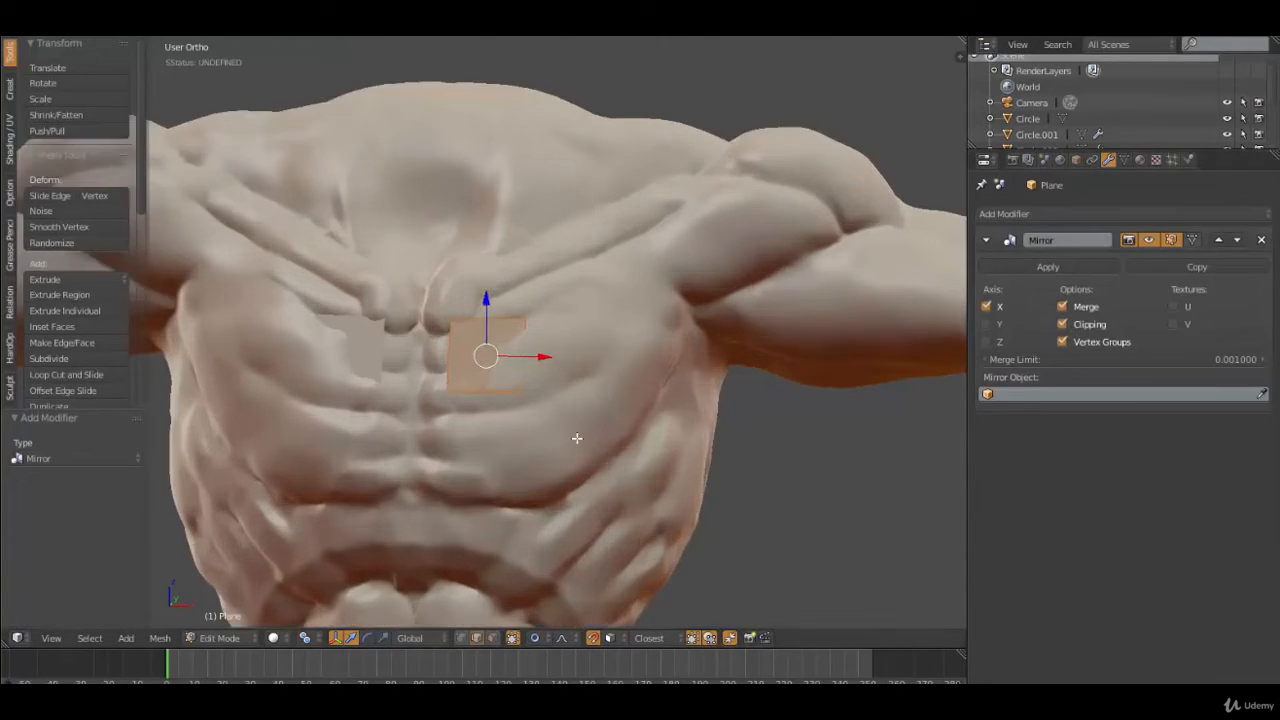
In the front view, scale the plane by about 0.58 and move it closer to the sternum
key("KP_1")
key("s")
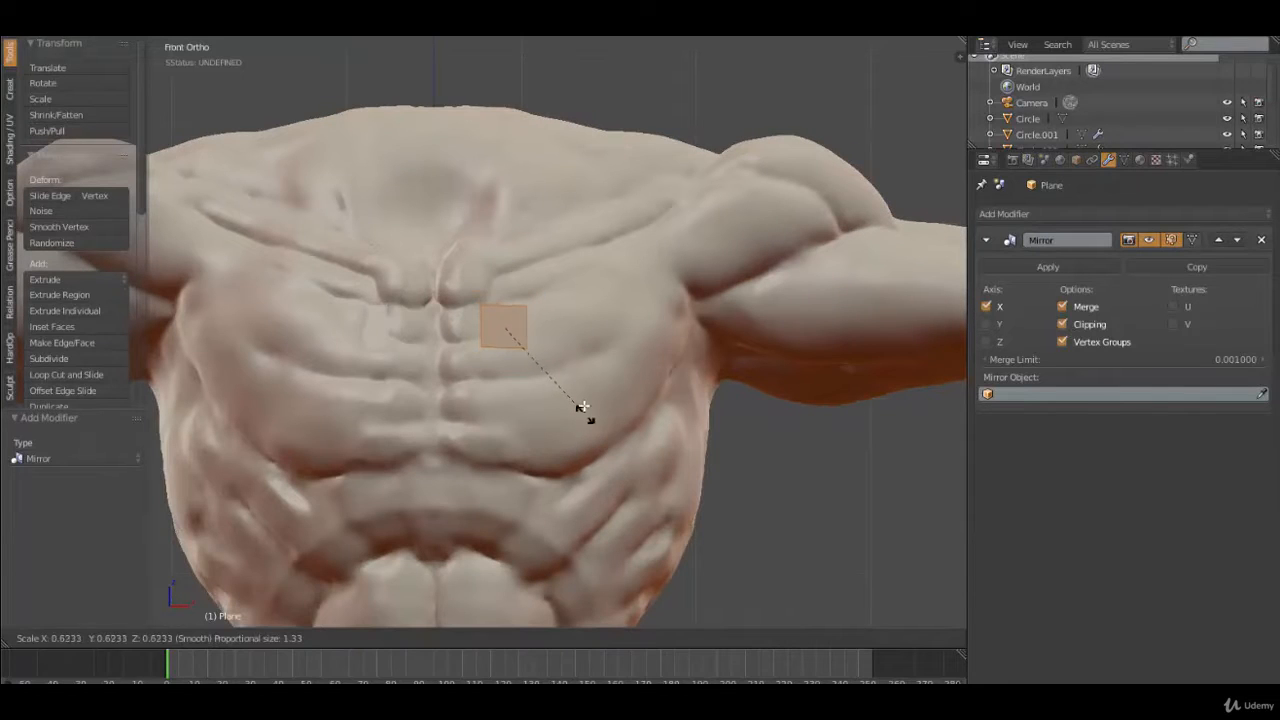
left_click(581, 403)
scroll(585, 390, "up", 4)
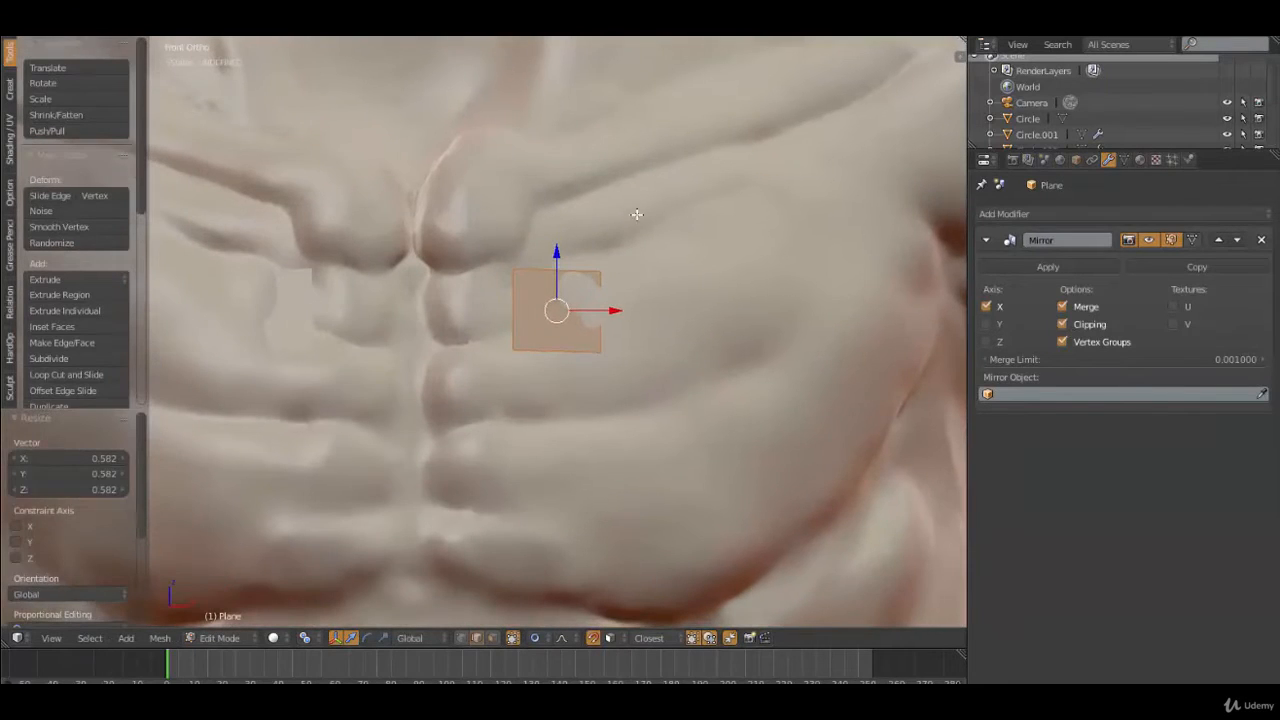
key("g")
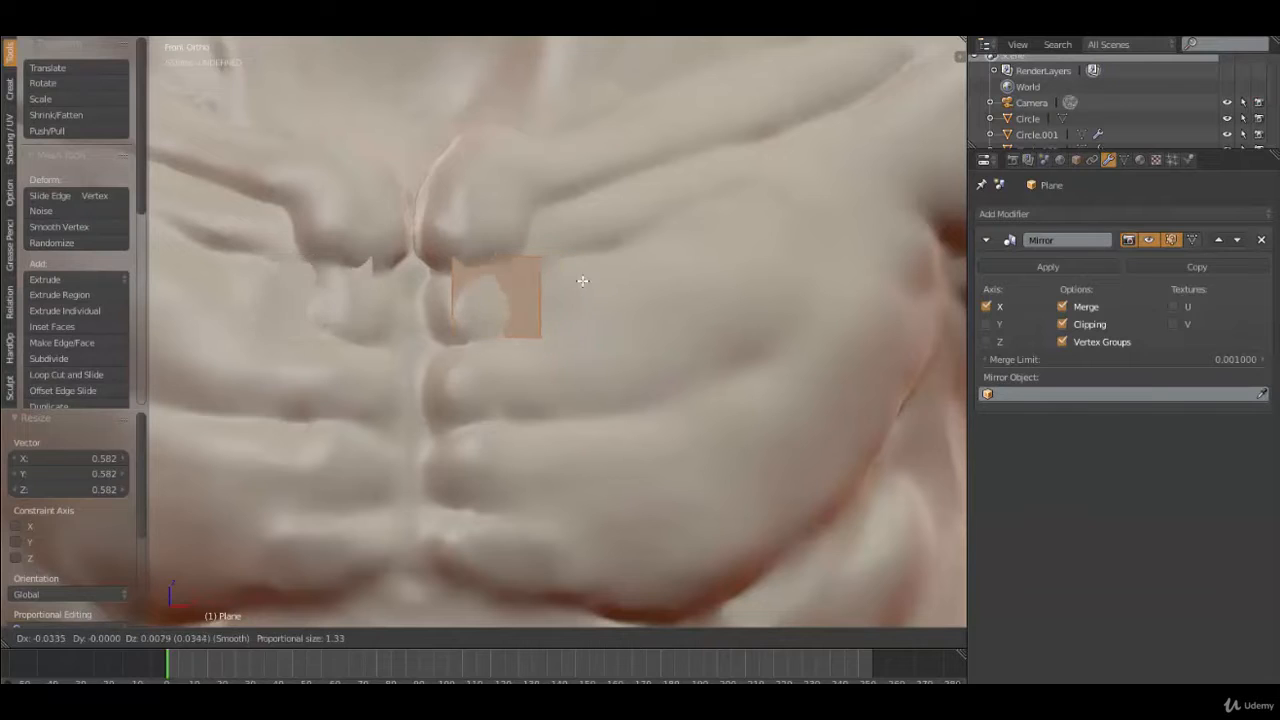
left_click(572, 284)
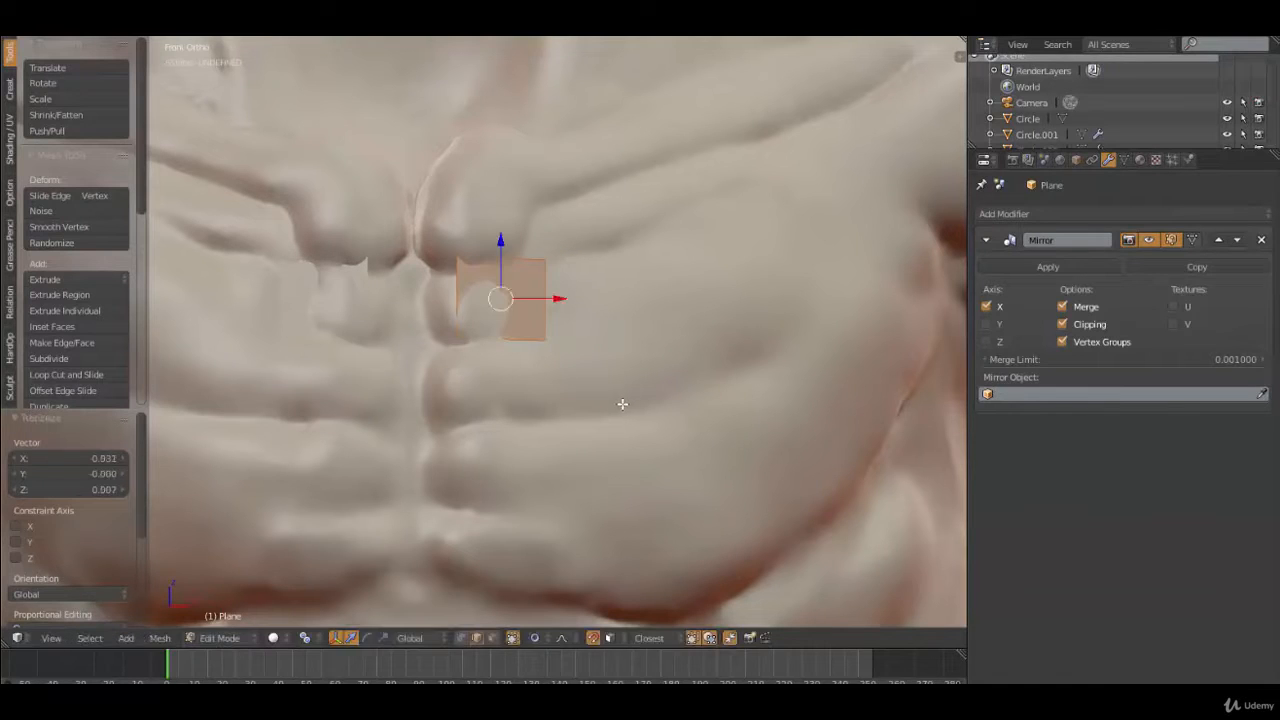
Scale the plane by about 0.82 and shift it about 0.01 units toward the midline
key("s")
left_click(591, 380)
key("g")
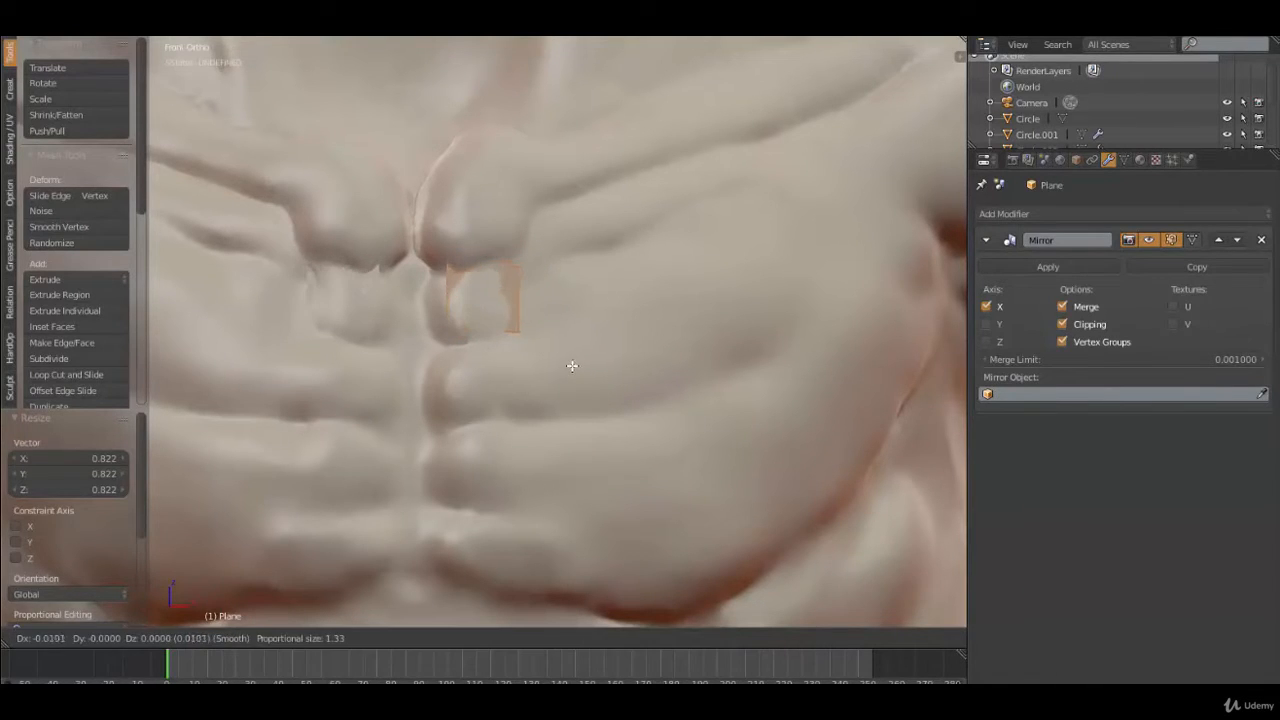
left_click(572, 366)
Extrude the plane's inner edge across to the mirror midline
key("e")
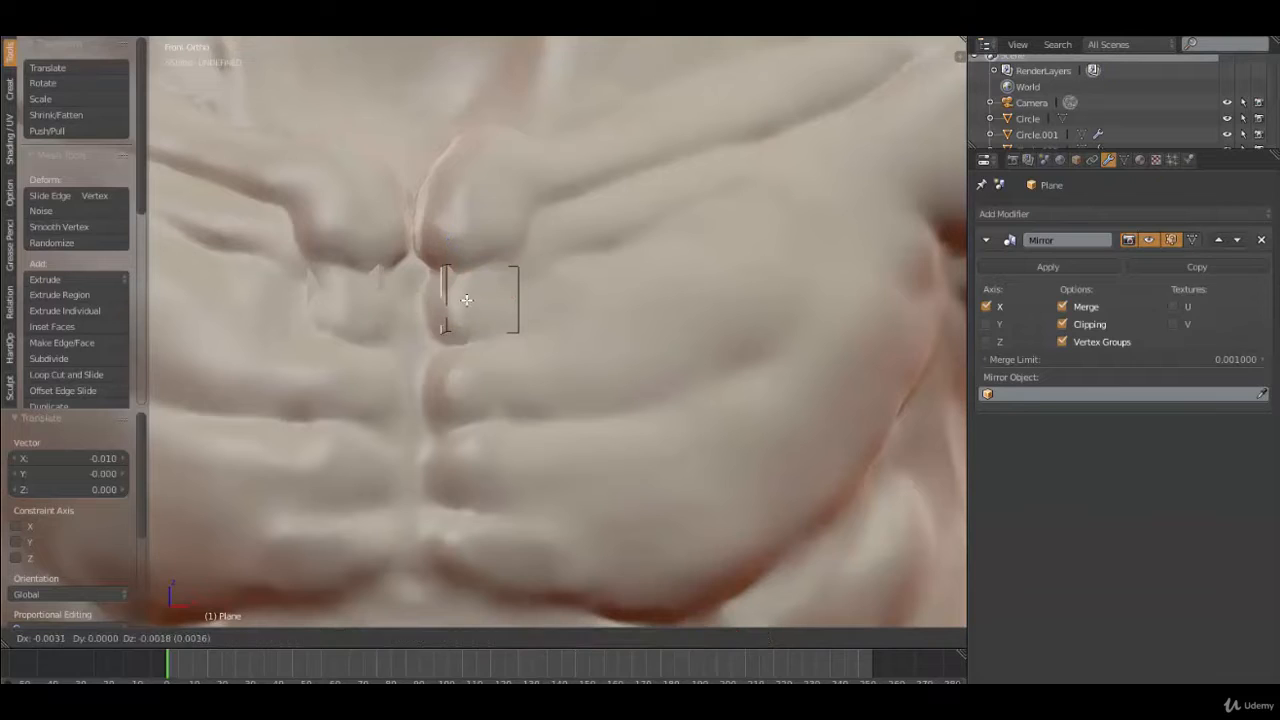
left_click(443, 305)
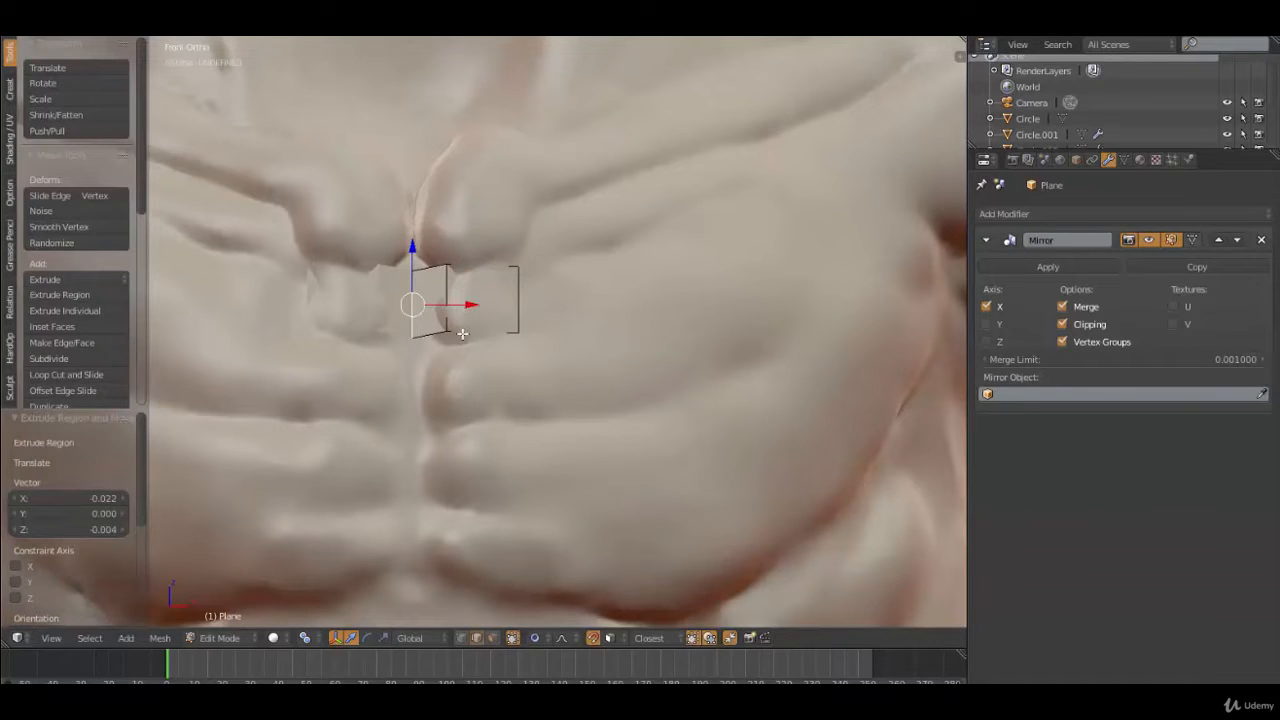
Nudge the sternum plane's outer edge by about 0.001 units to follow the chest surface
right_click(459, 333)
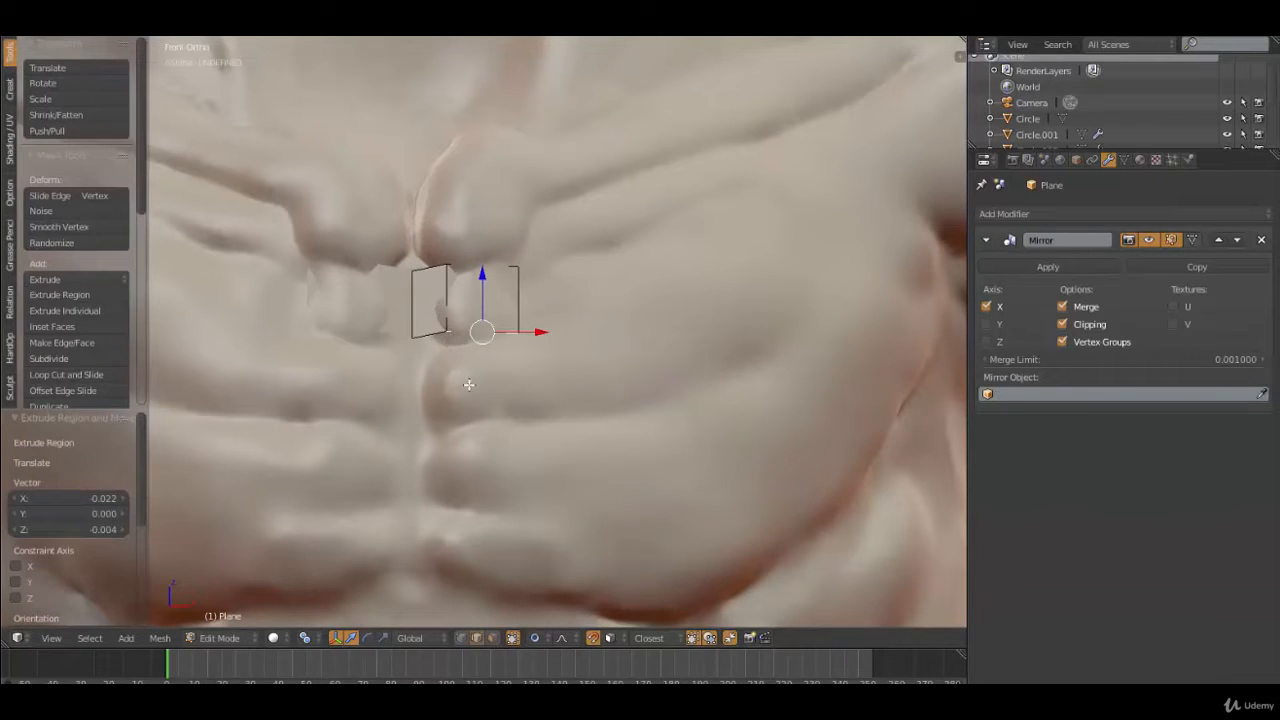
middle_click_drag(468, 384, 476, 363, "shift")
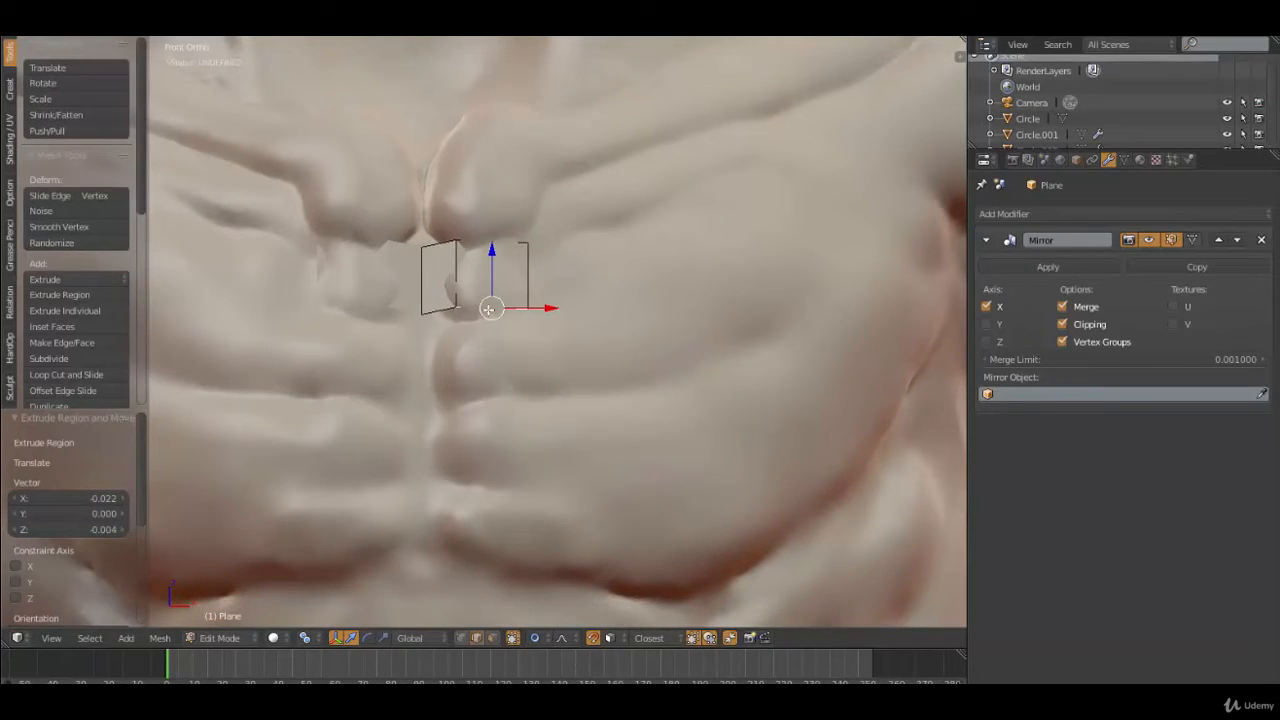
right_click(530, 276)
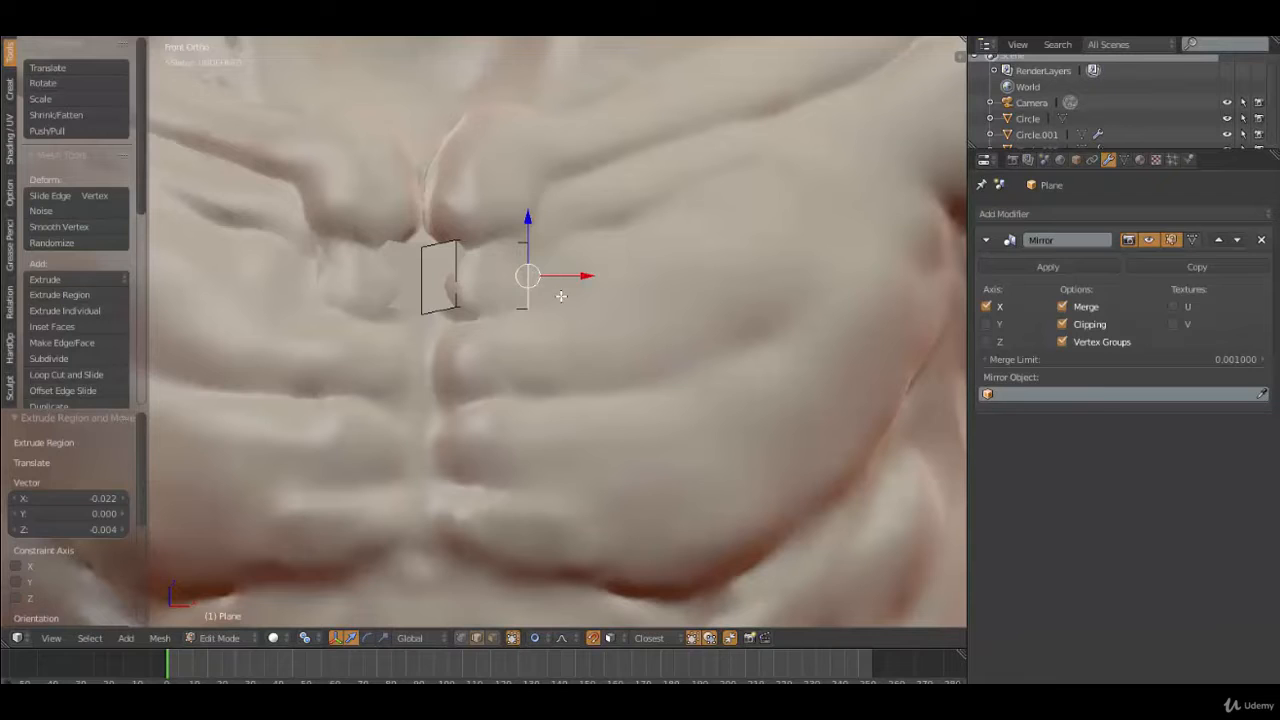
key("g")
left_click(563, 291)
scroll(486, 366, "up", 1)
scroll(486, 366, "down", 4)
scroll(482, 341, "up", 1)
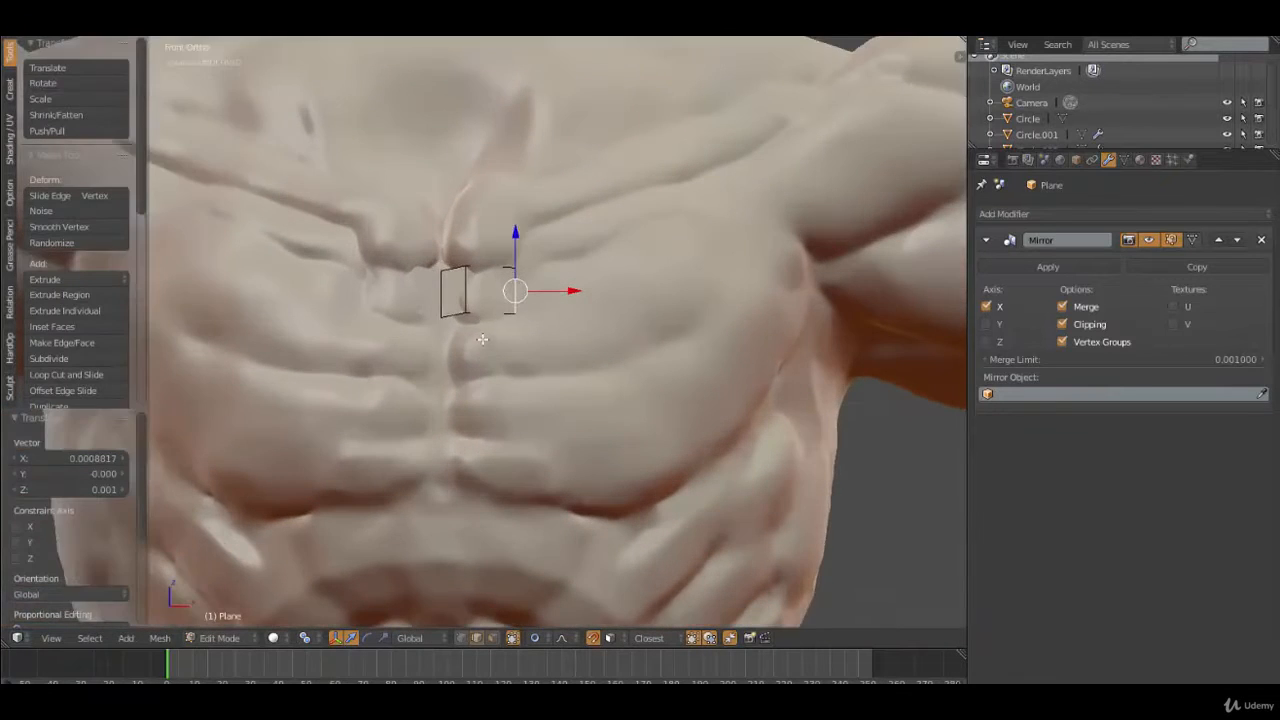
Extrude the midline face's lower edge five times down the sternum to just below the pectorals, widening the last segment outward
right_click(493, 311)
right_click(462, 314)
scroll(462, 316, "up", 1)
key("e")
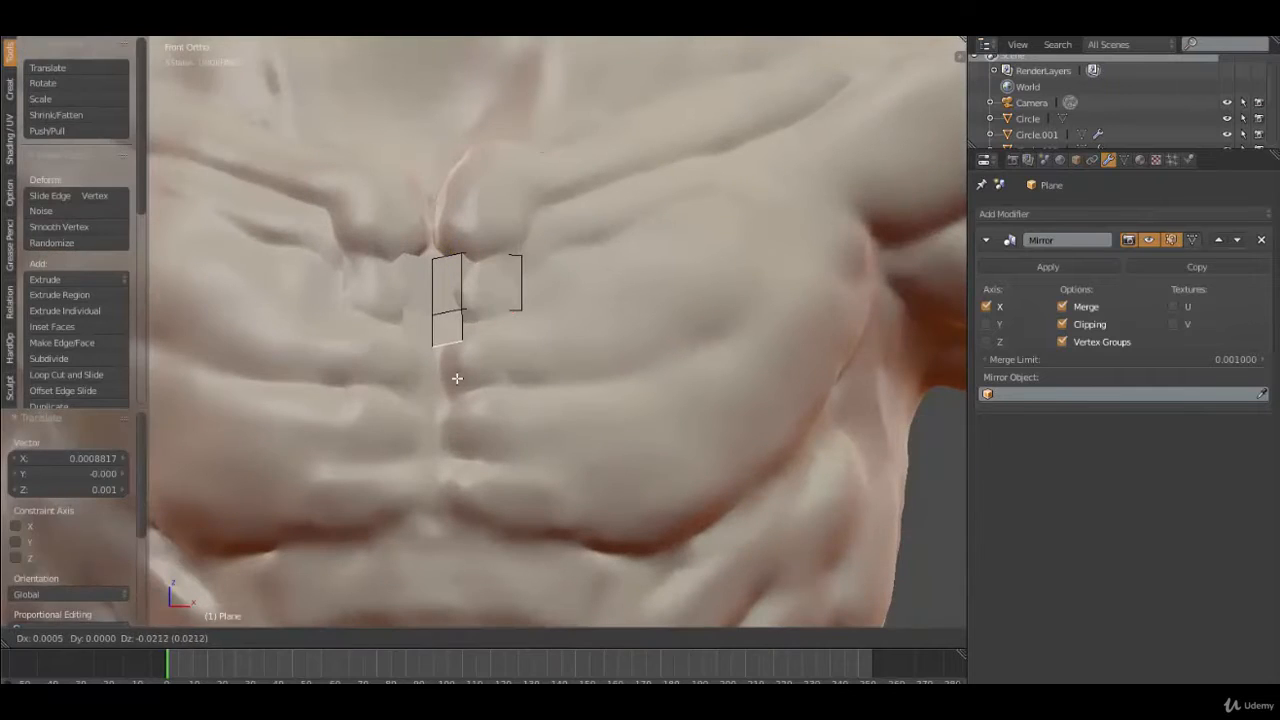
left_click(453, 392)
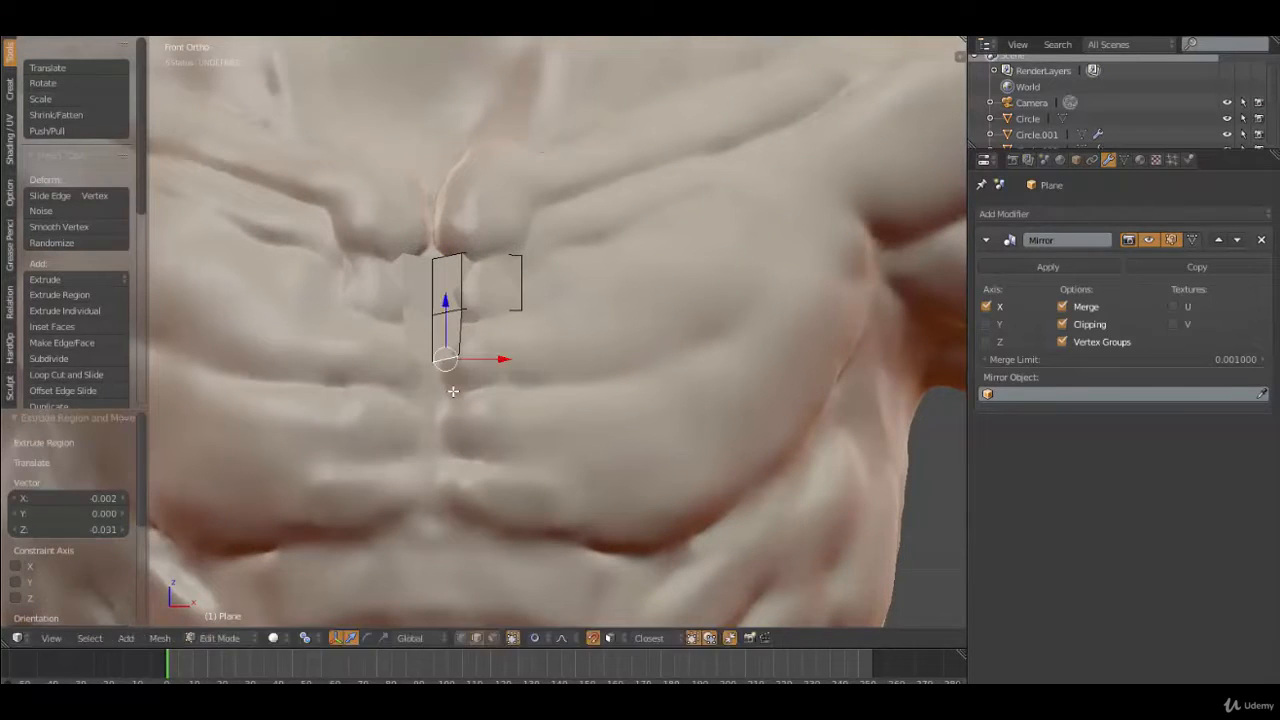
key("e")
left_click(455, 438)
key("e")
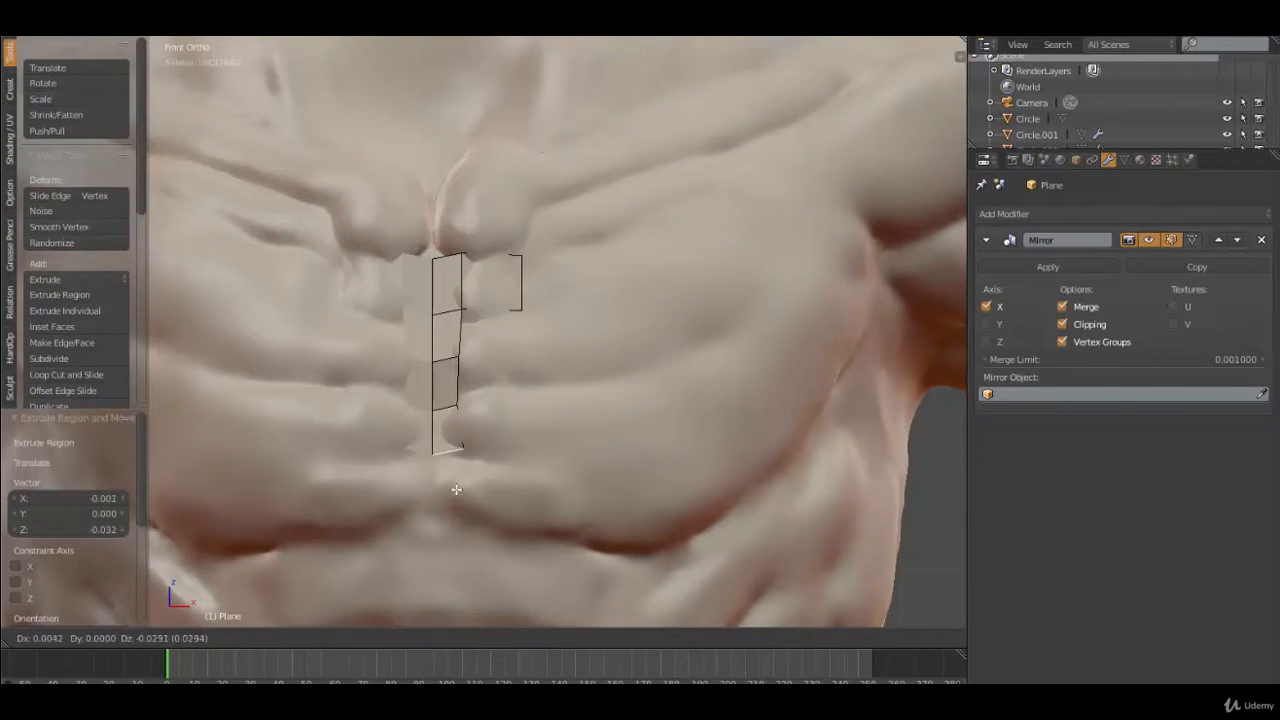
left_click(455, 490)
key("e")
left_click(458, 557)
key("e")
left_click(478, 602)
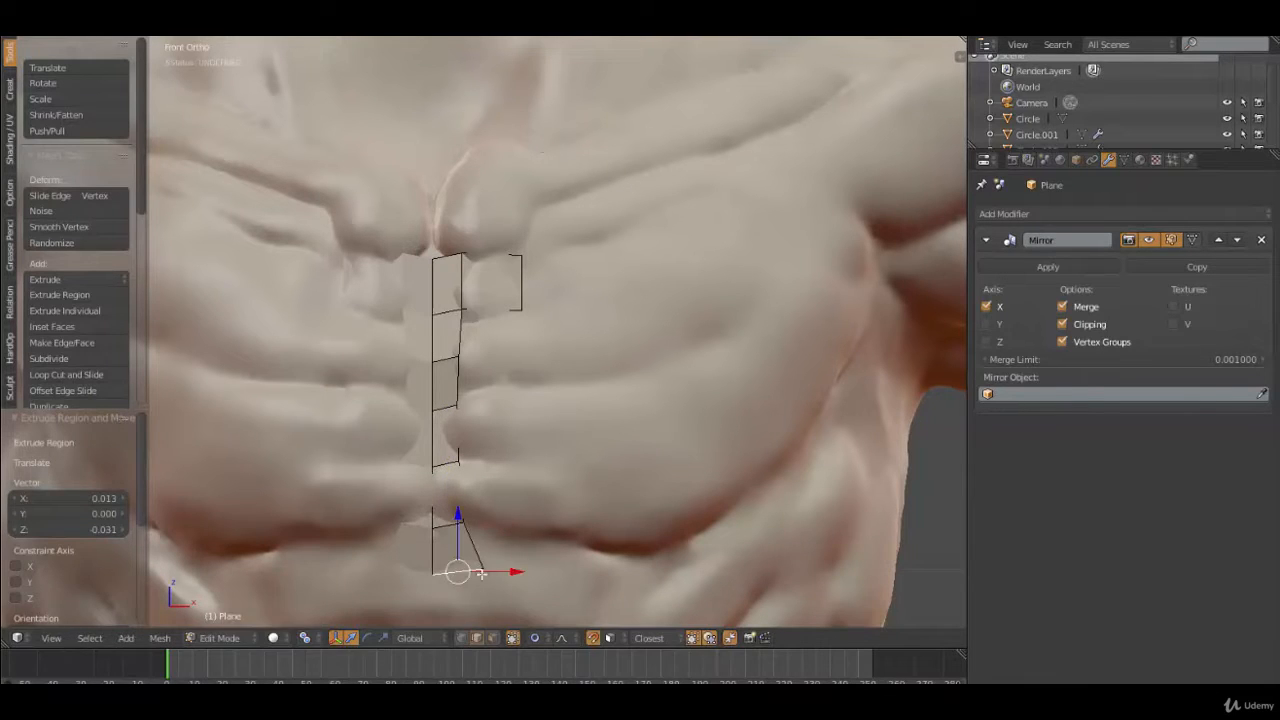
Extrude the lowest face's outer edge toward the pectoral's lower crease and rotate it about -28.6° with a proportional size of 0.02
middle_click_drag(477, 401, 465, 285, "shift")
right_click(471, 449)
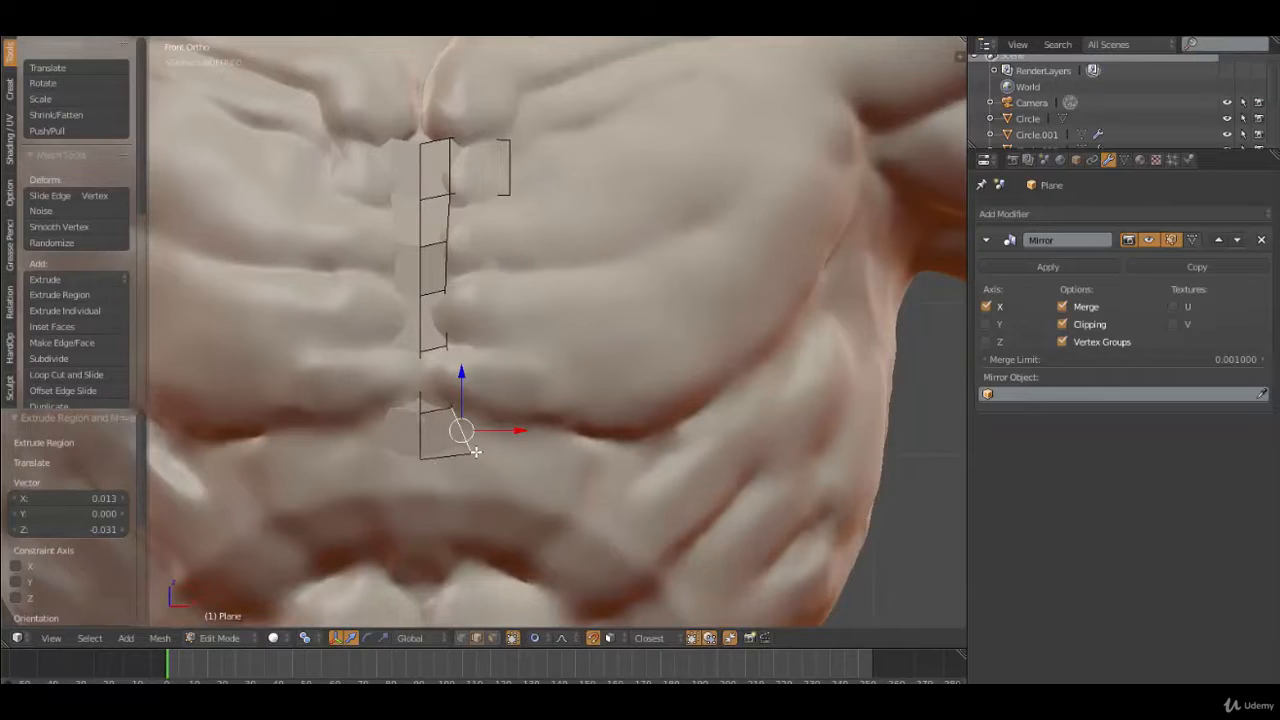
key("e")
left_click(505, 425)
key("r")
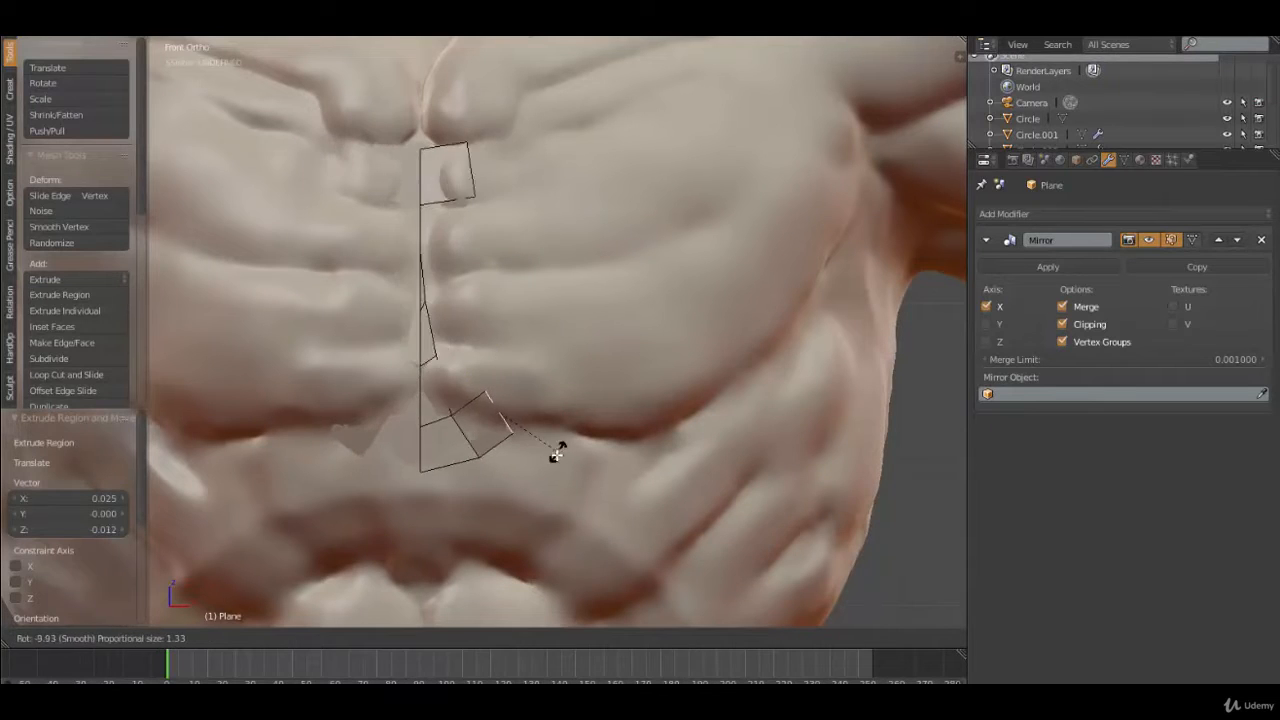
scroll(556, 455, "up", 20)
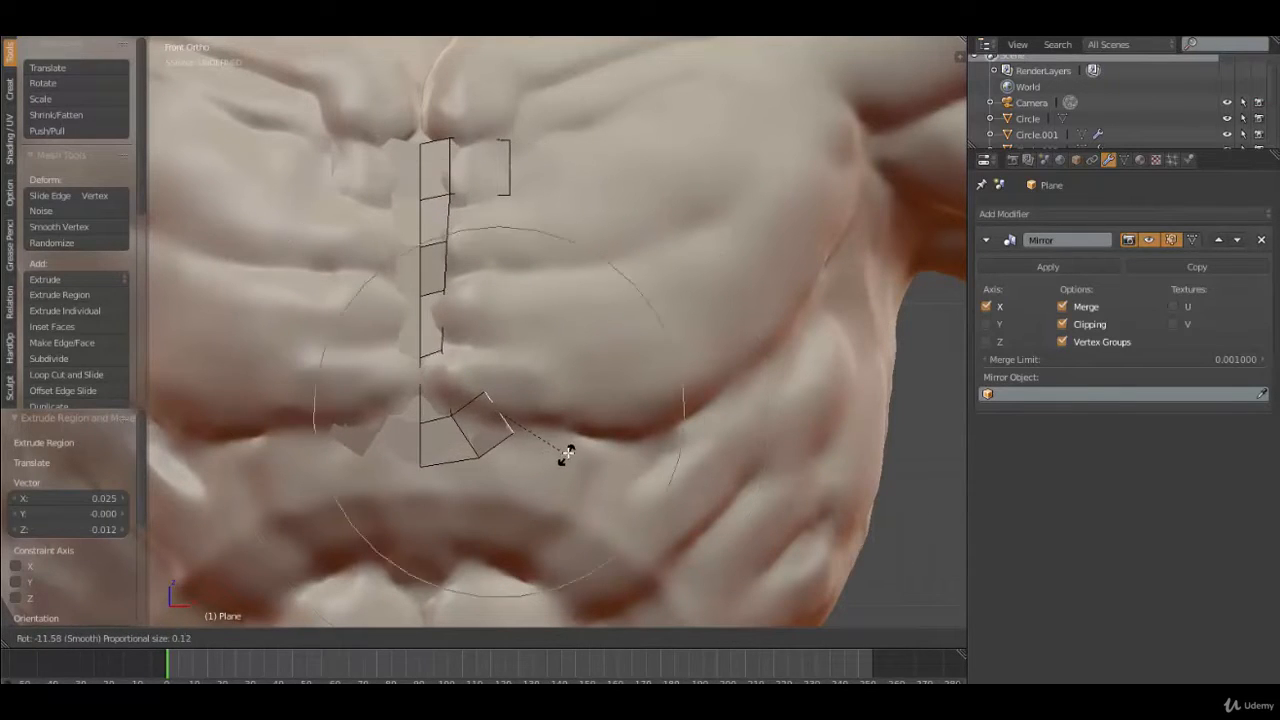
scroll(567, 453, "up", 19)
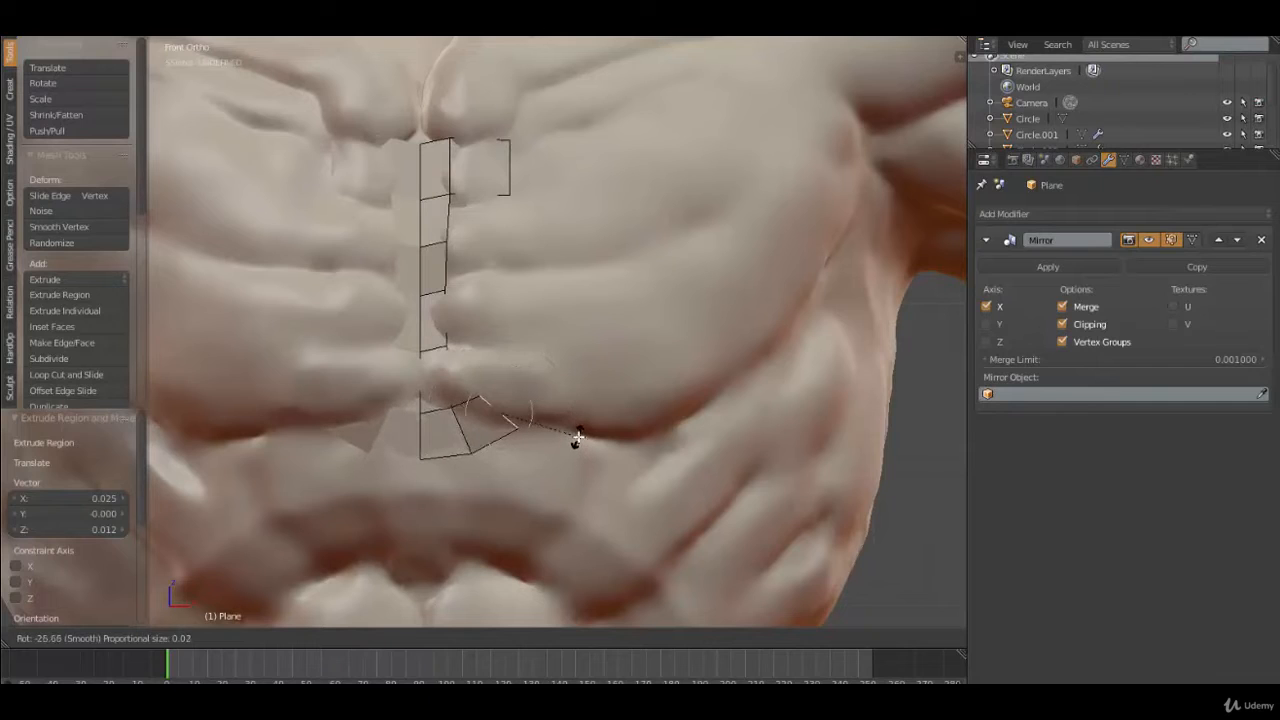
left_click(578, 437)
Shift the rotated edge slightly inward, extrude another section along the pectoral's lower crease, and nudge its end about 0.002 units outward
key("g")
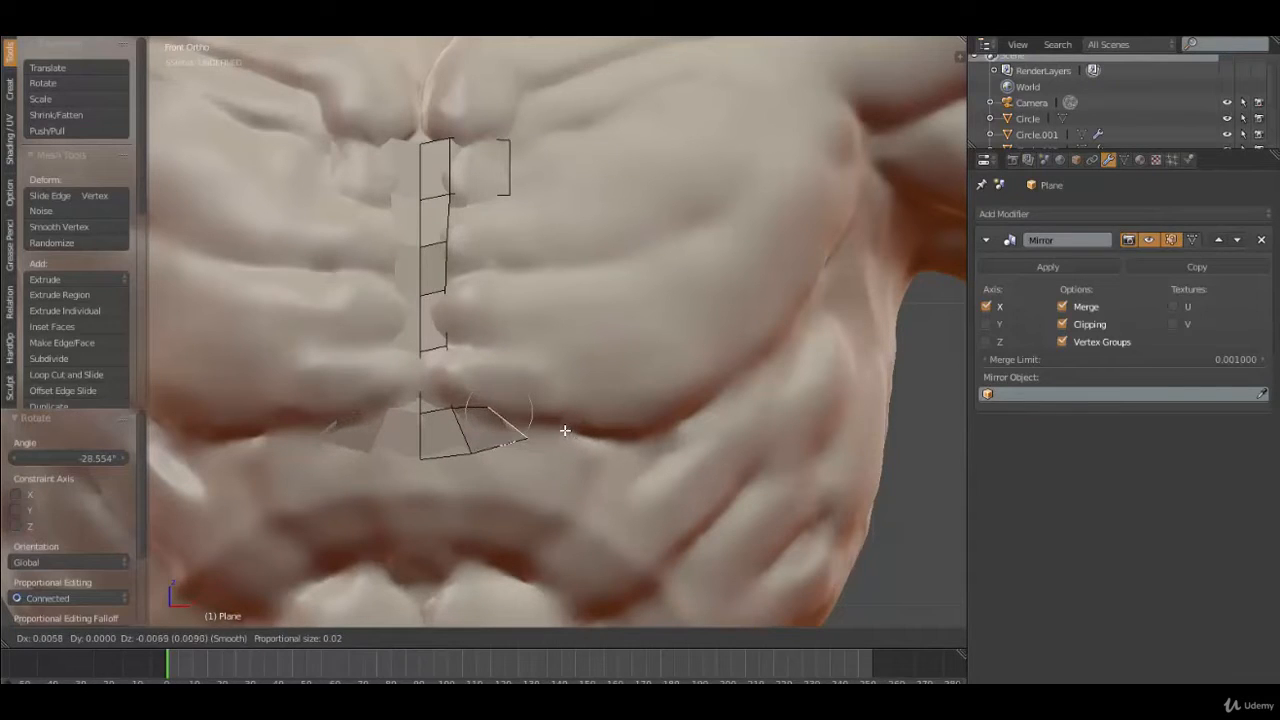
left_click(556, 421)
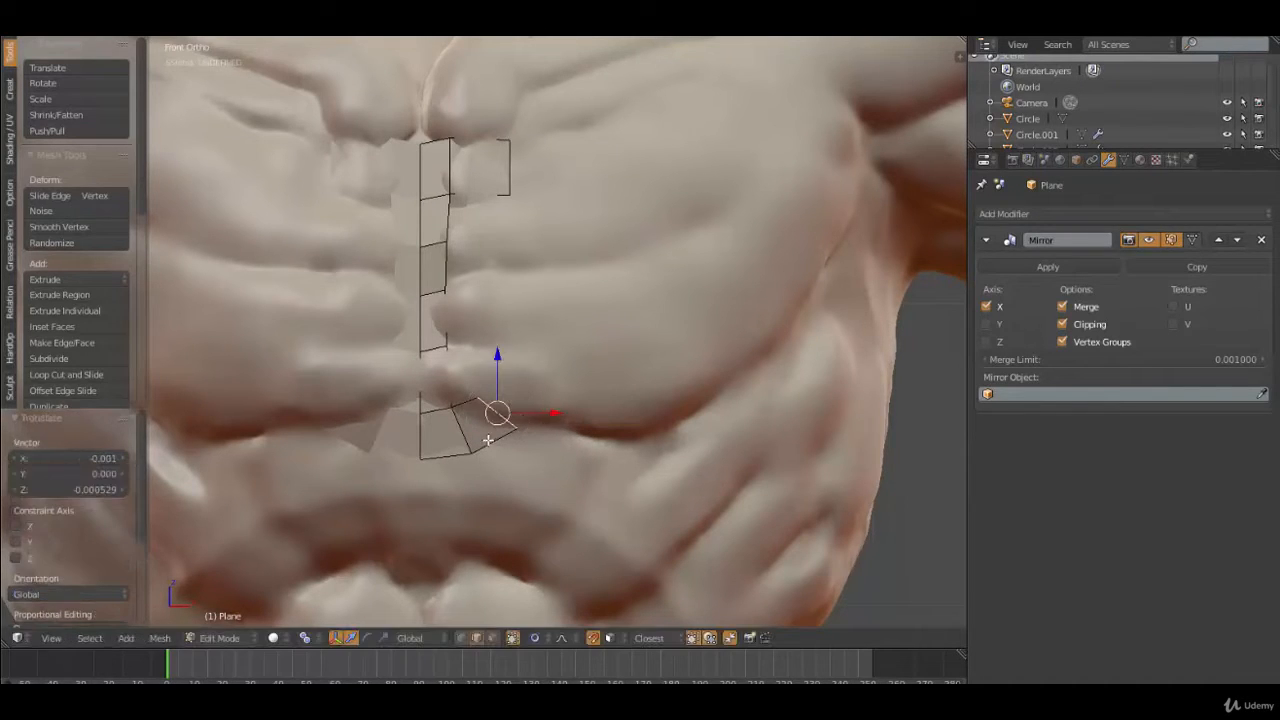
right_click(570, 458, "ctrl")
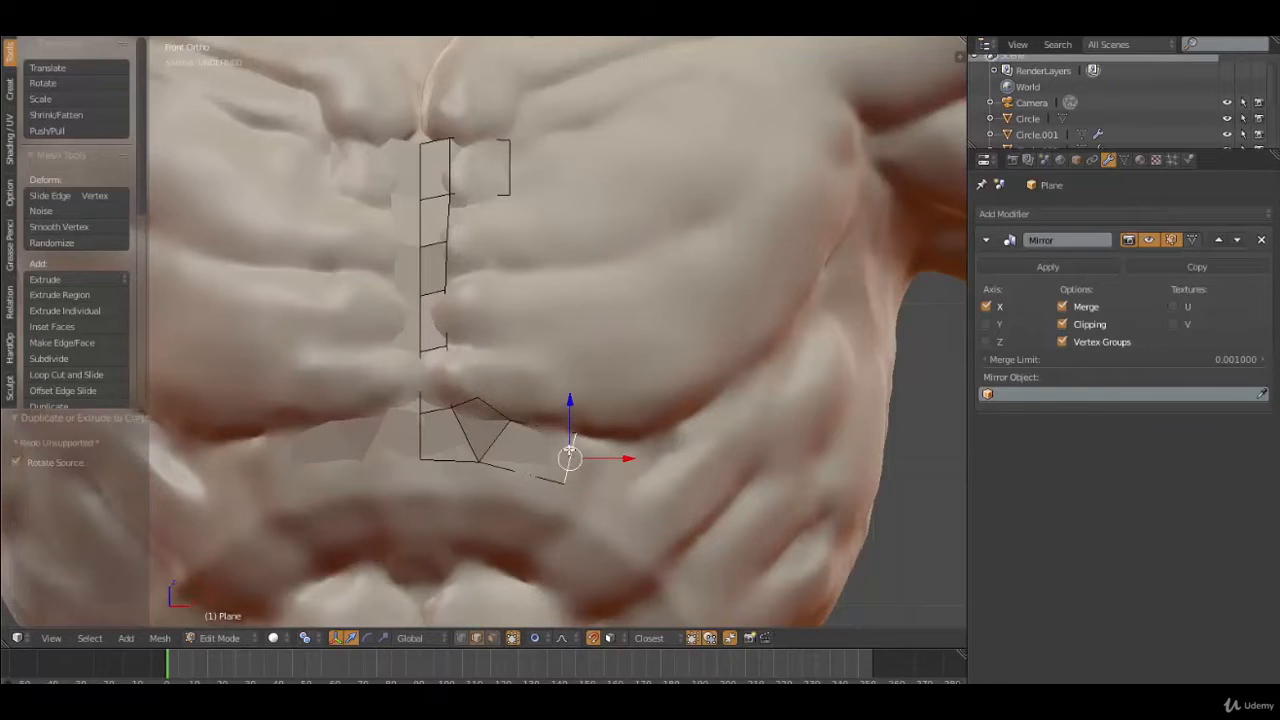
left_click_drag(579, 449, 589, 451)
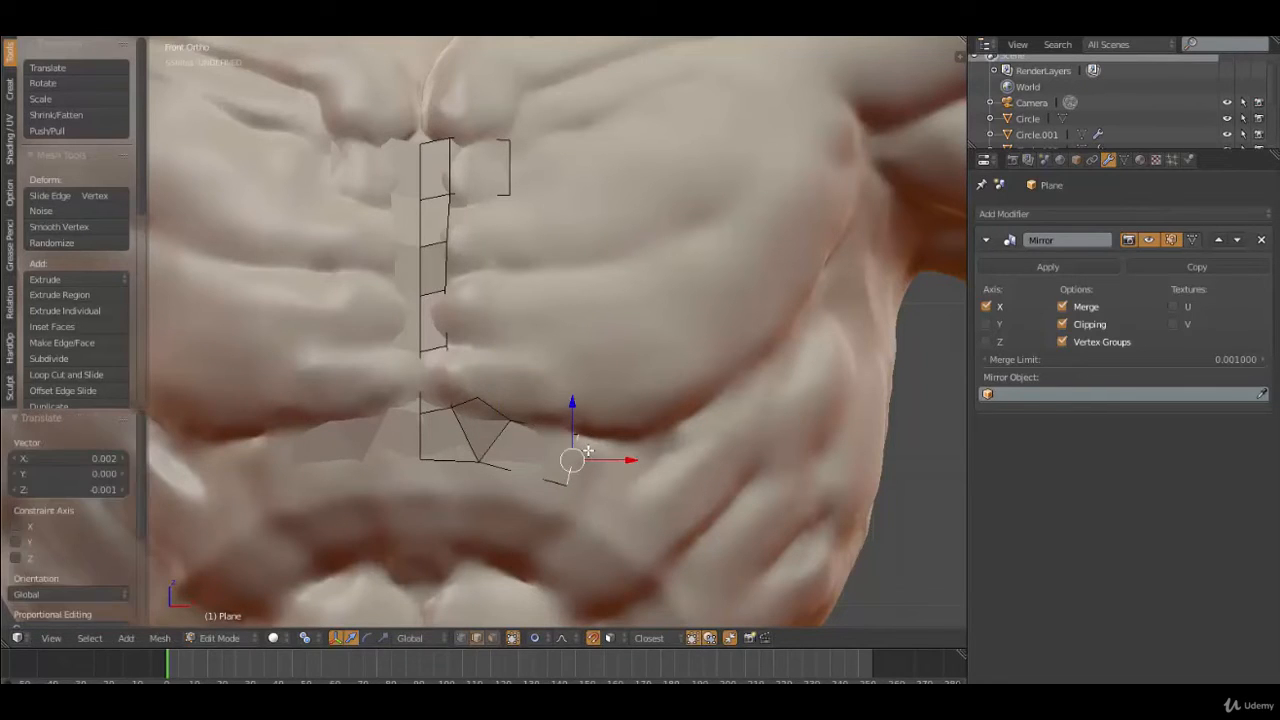
Extrude the sternum strip's middle outer edges outward and fill the gaps above and below them with faces
right_click(445, 316)
right_click(444, 282)
key("e")
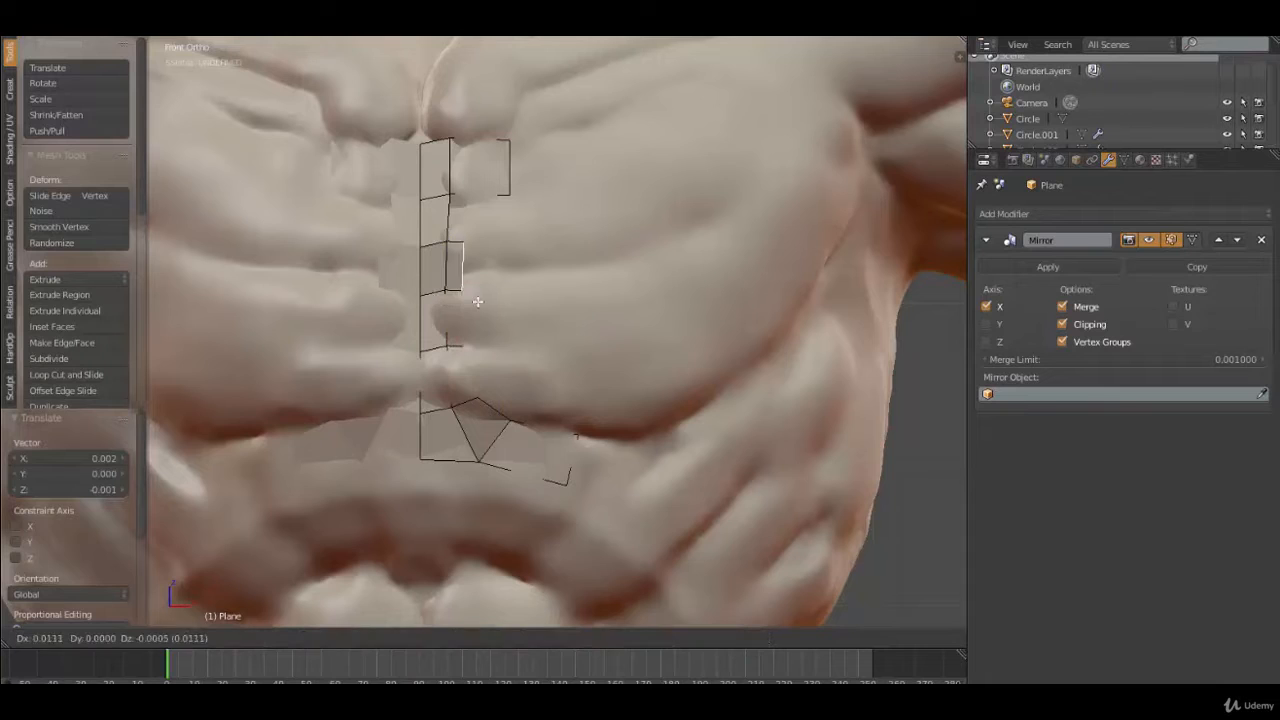
left_click(486, 297)
right_click(460, 247)
key("f")
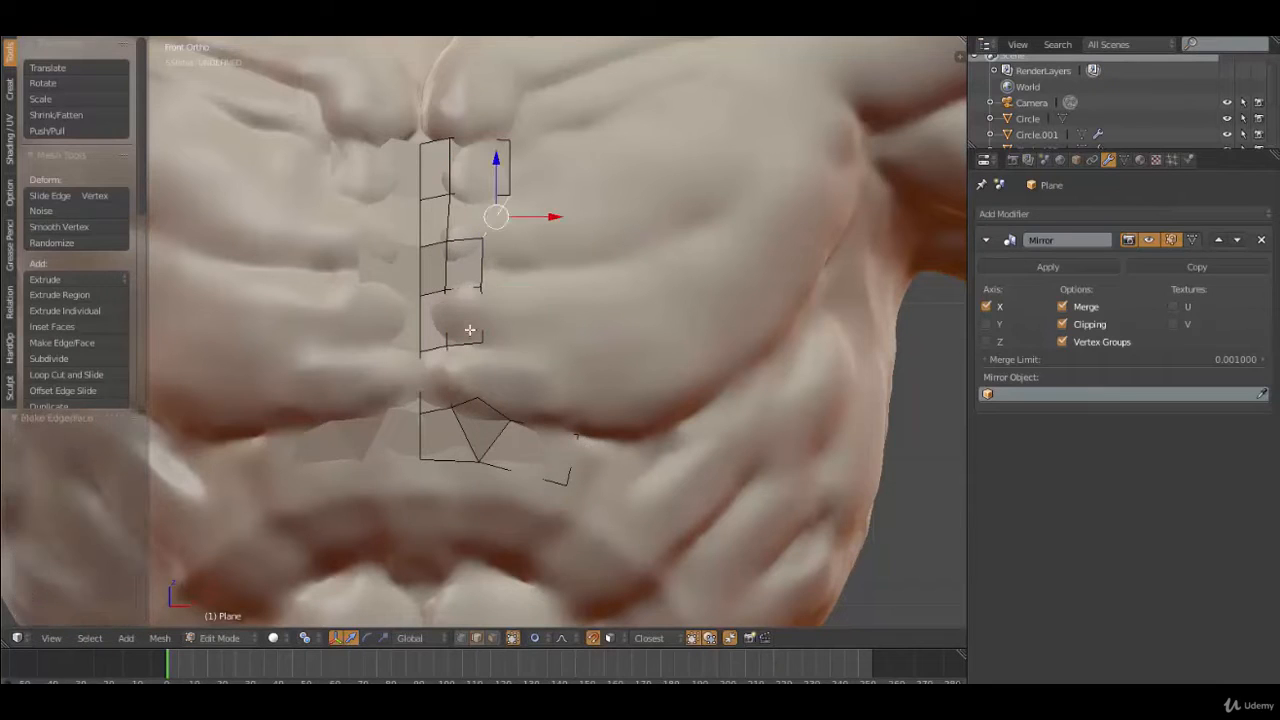
right_click(452, 375)
key("f")
In edge select mode, move the lower corner's upper edge about 0.008 units outward and the strip's bottom edge about 0.005 outward and 0.004 up
key("ctrl+Tab")
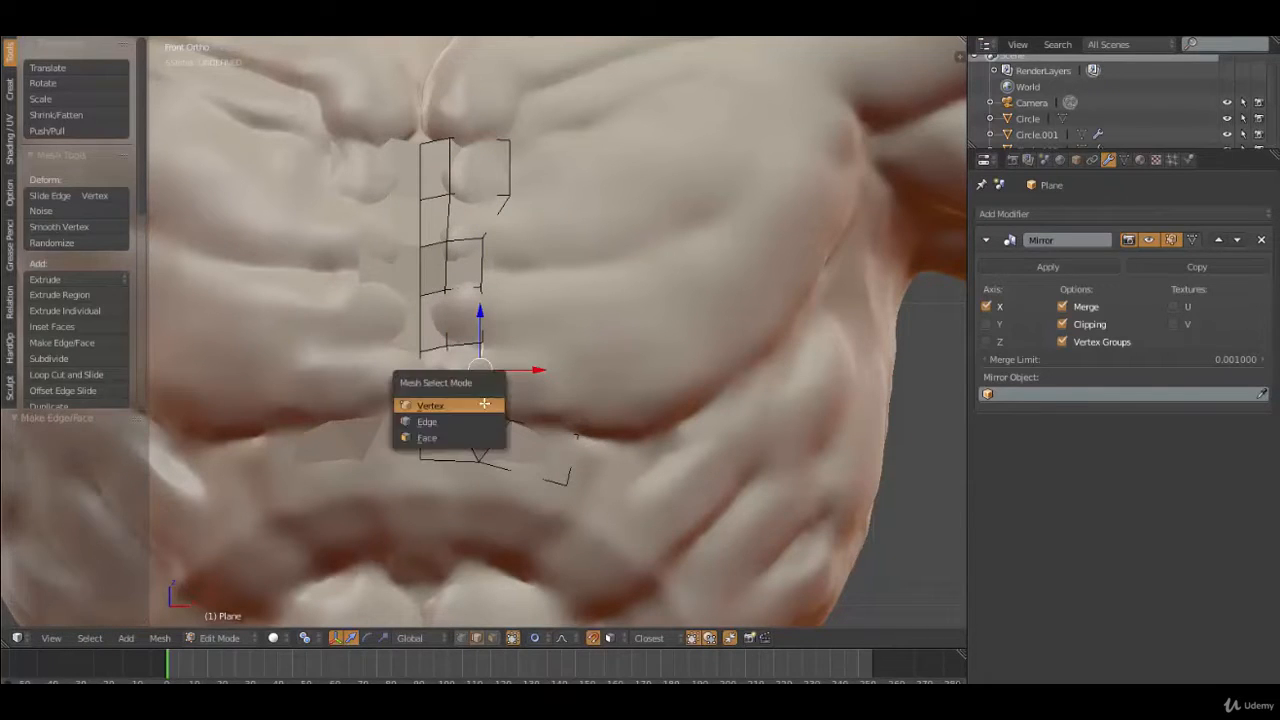
left_click(480, 418)
right_click(496, 417)
key("g")
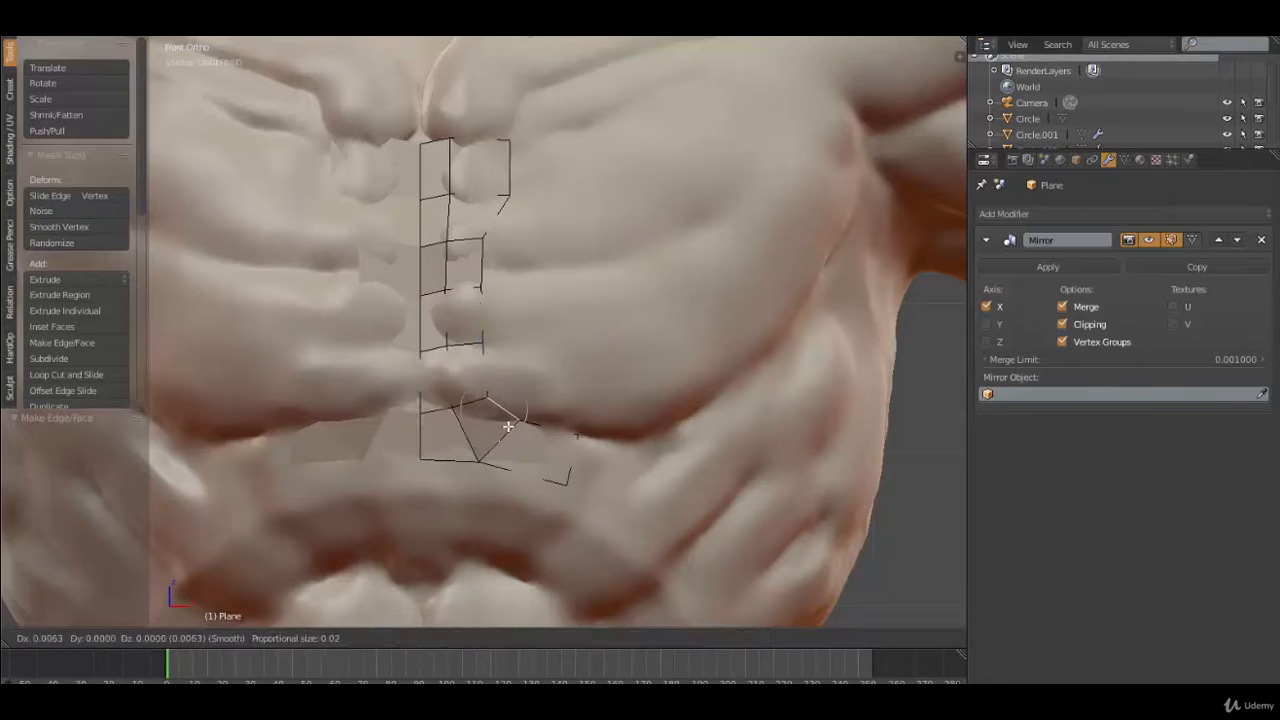
left_click(510, 426)
right_click(490, 464)
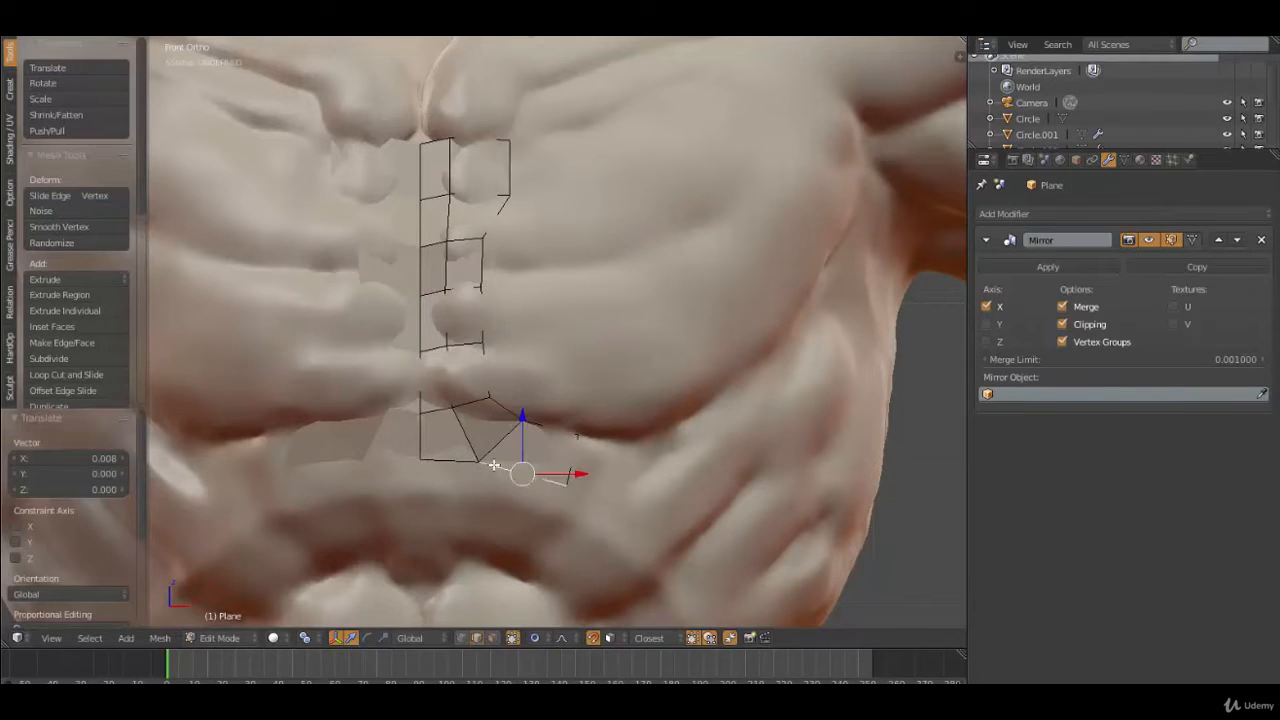
key("g")
left_click(501, 460)
Rotate the uppermost outer edge about 25° and move it about 0.006 units inward to smooth the sternum strip's contour
scroll(515, 426, "down", 2)
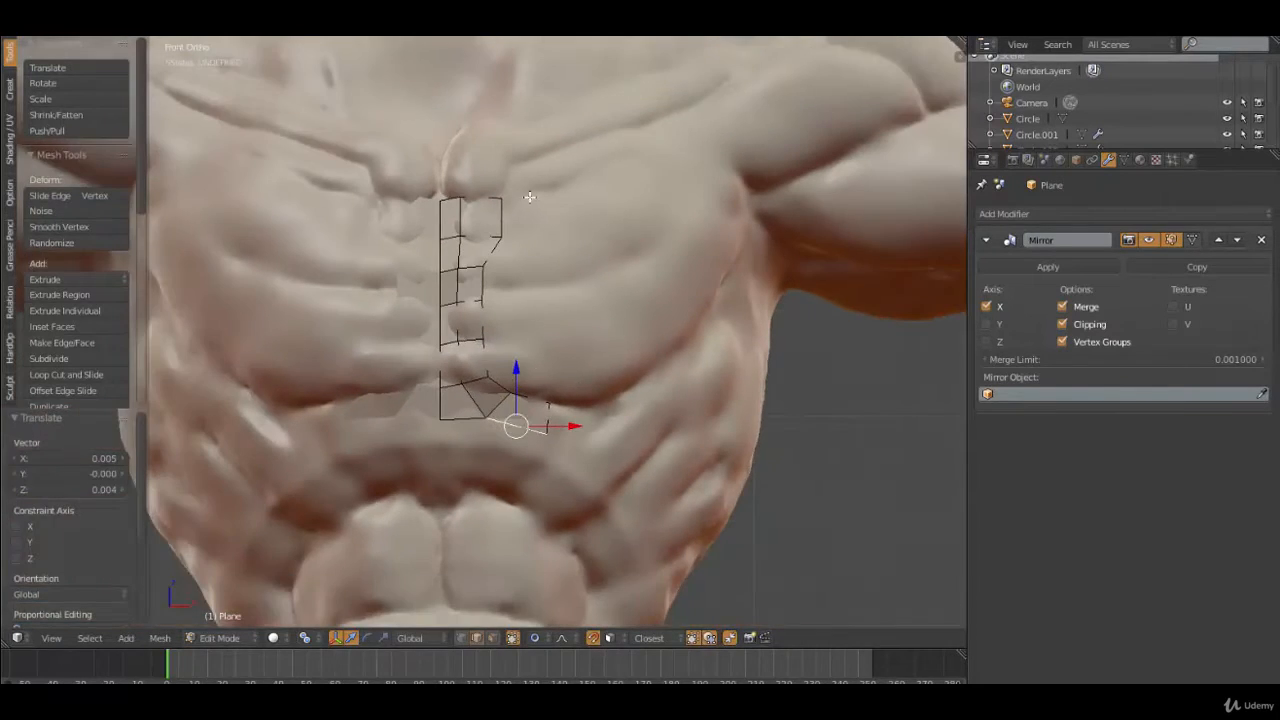
right_click(495, 222)
key("r")
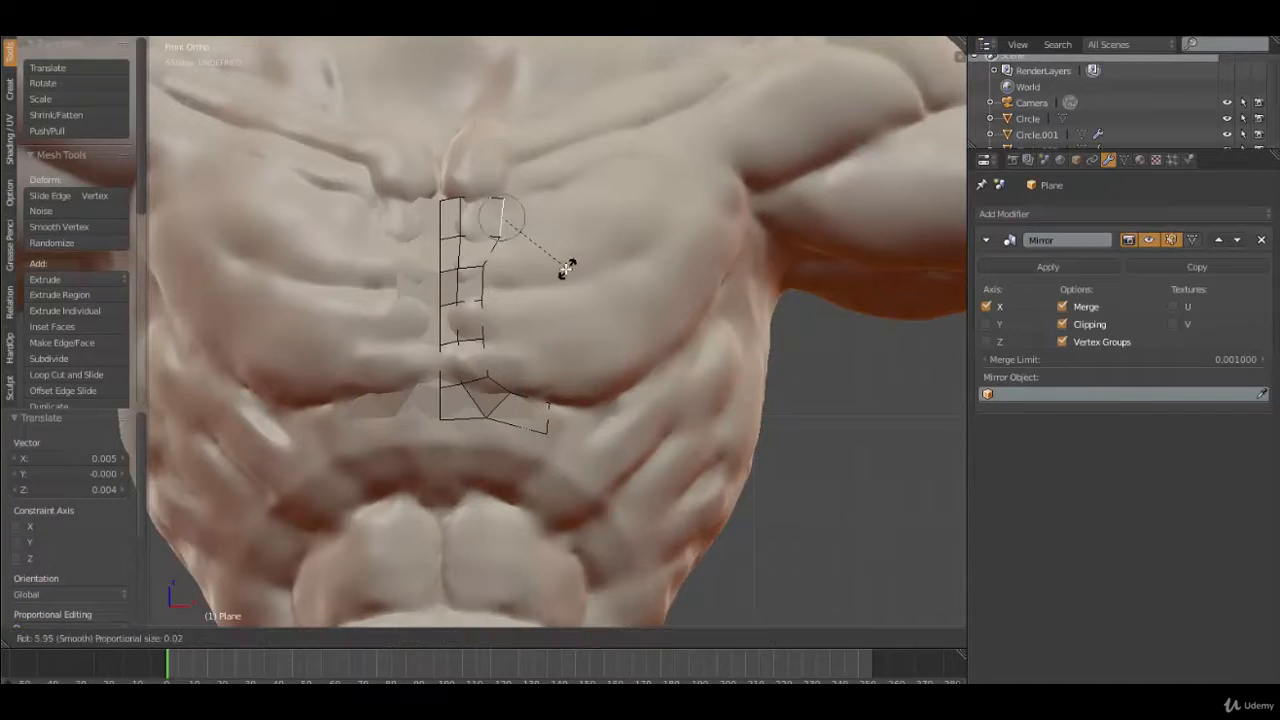
left_click(538, 271)
key("g")
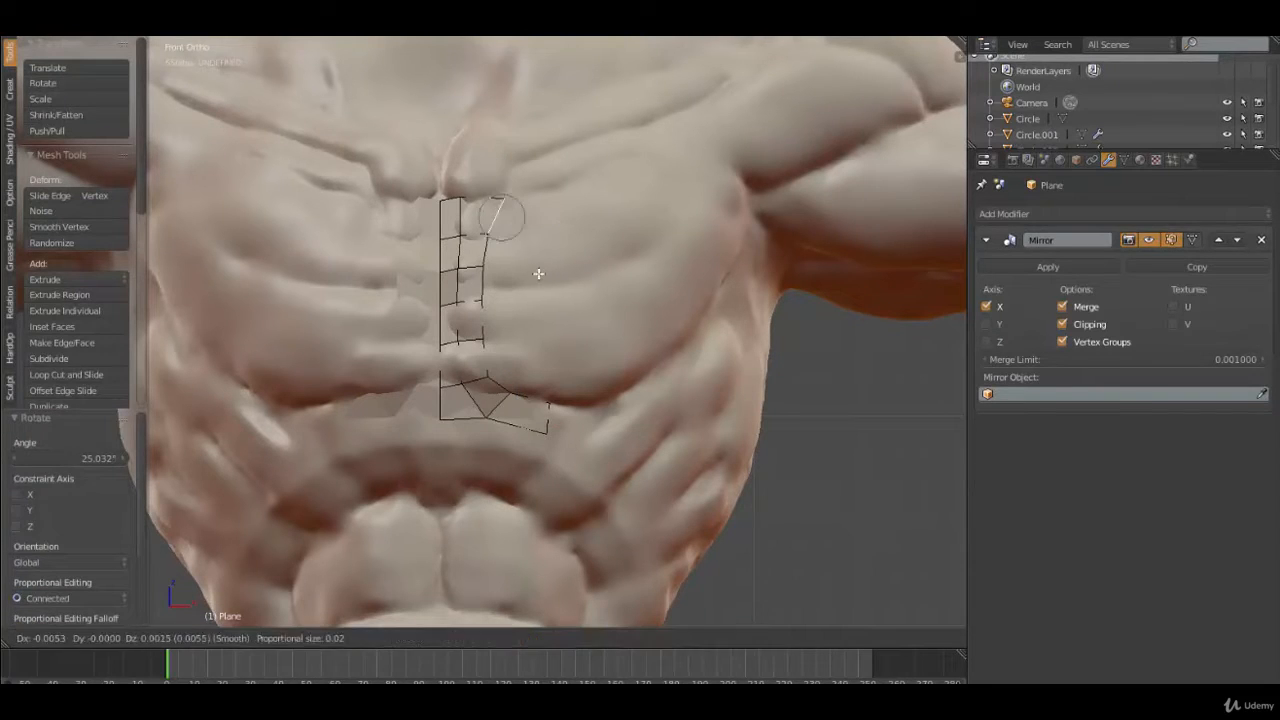
left_click(539, 273)
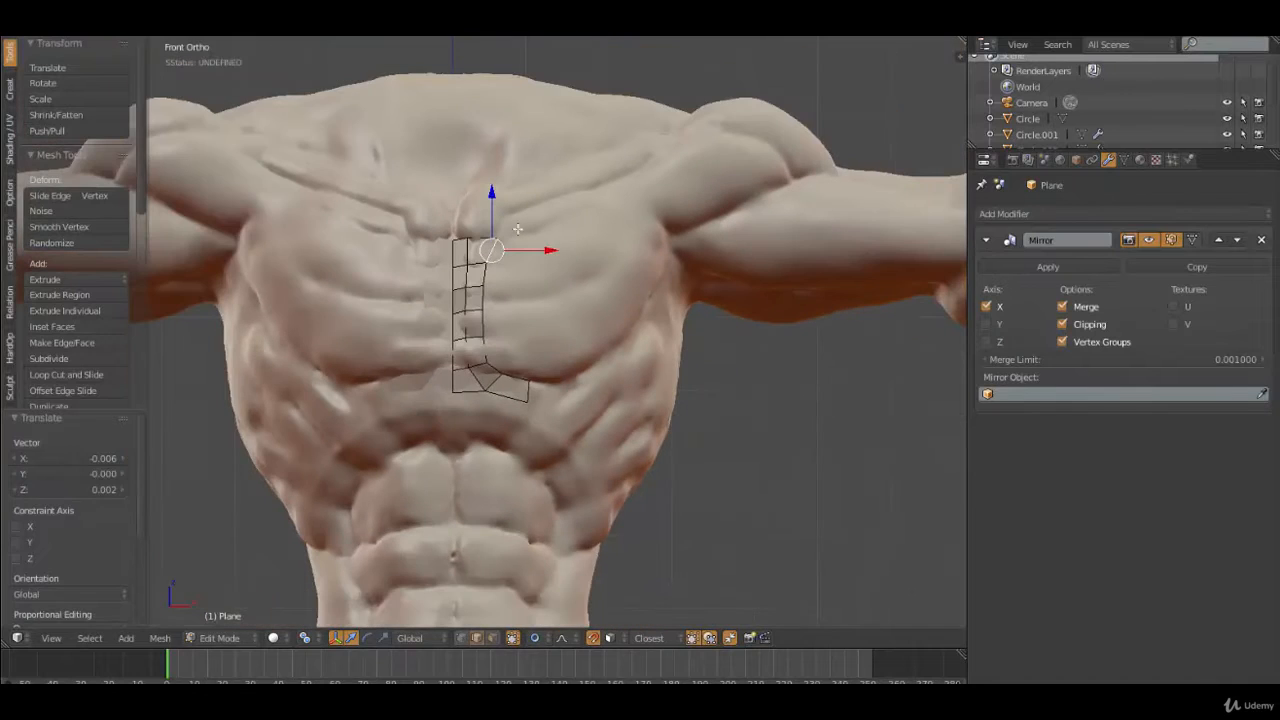
Rotate the outer column's top edge, scale it to about 0.65, and move it about 0.004 units inward and 0.007 down
scroll(505, 345, "up", 3)
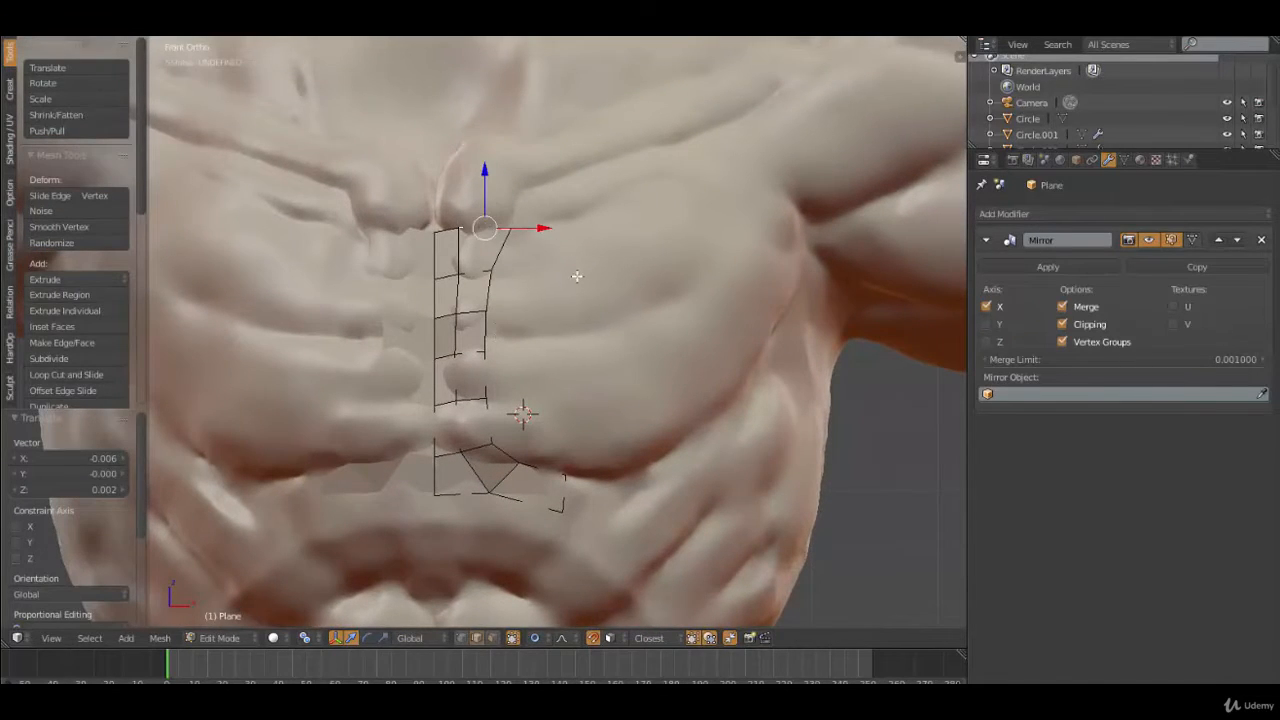
key("r")
left_click(569, 284)
key("s")
left_click(549, 298)
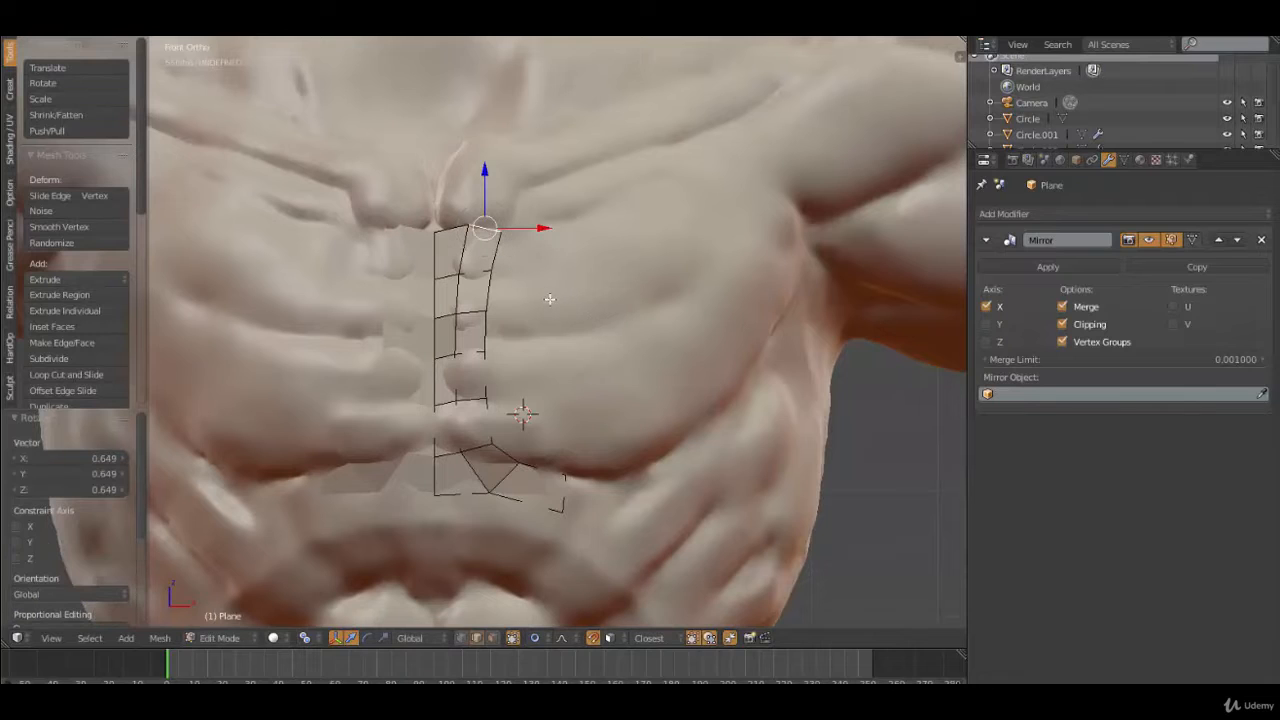
key("g")
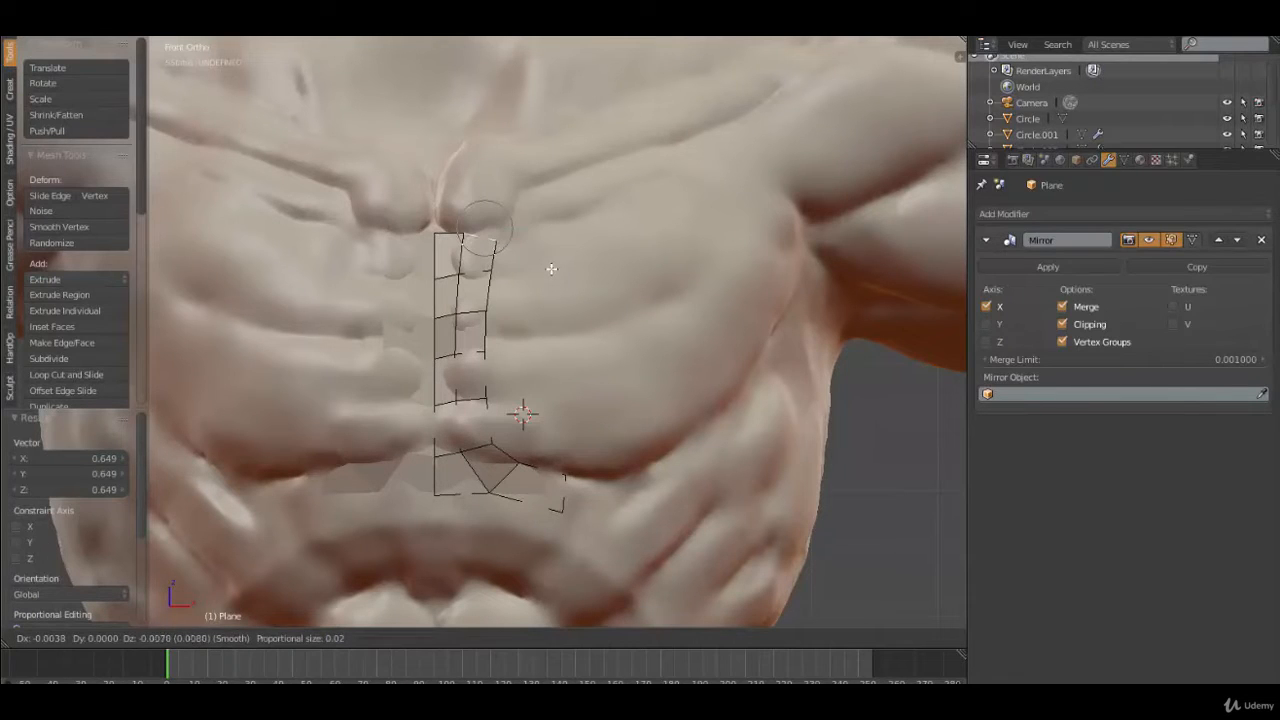
left_click(551, 268)
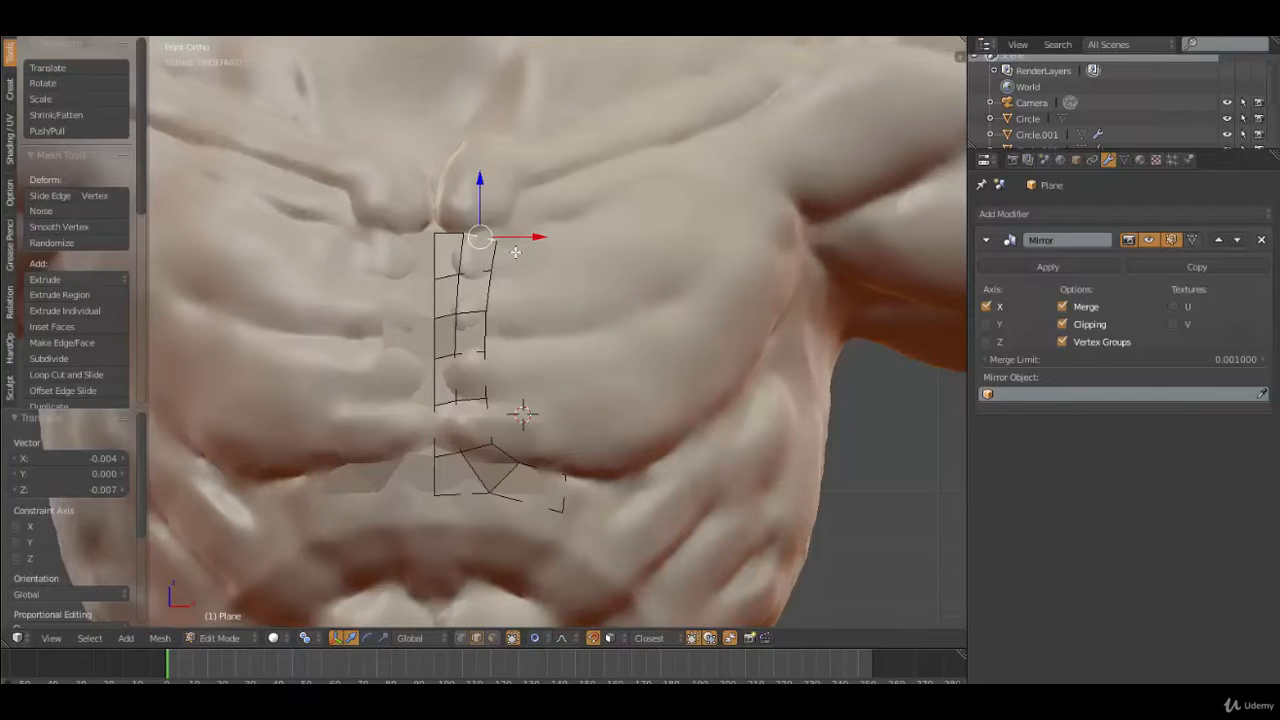
Extrude the top edge up and outward, rotate it about 48°, and extrude it again along the pectoral's upper border
key("e")
left_click(559, 207)
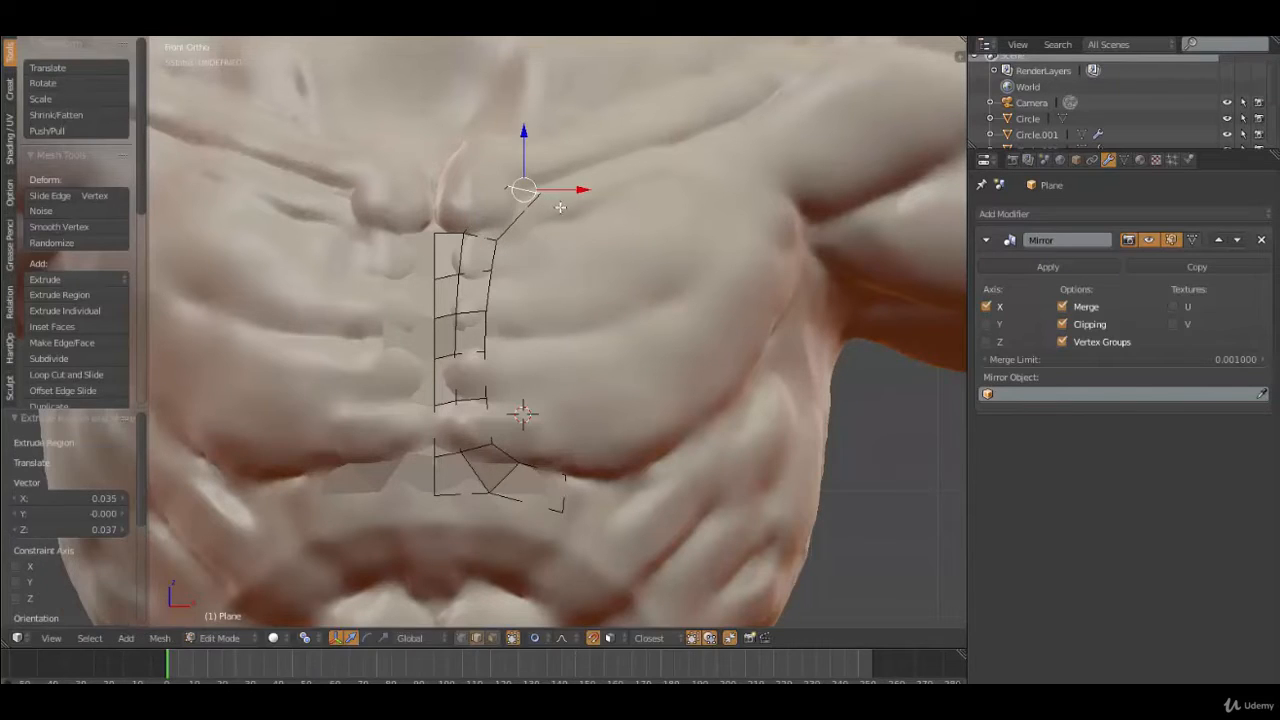
key("r")
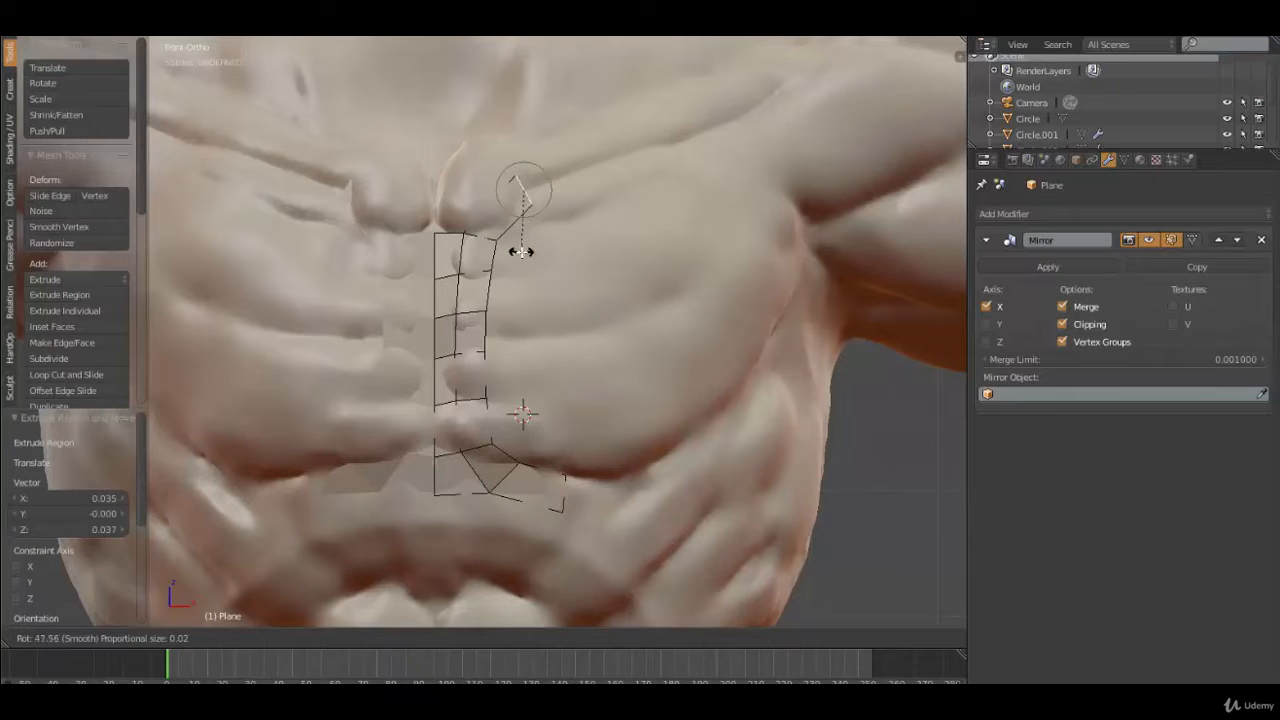
left_click(522, 251)
key("e")
left_click(609, 225)
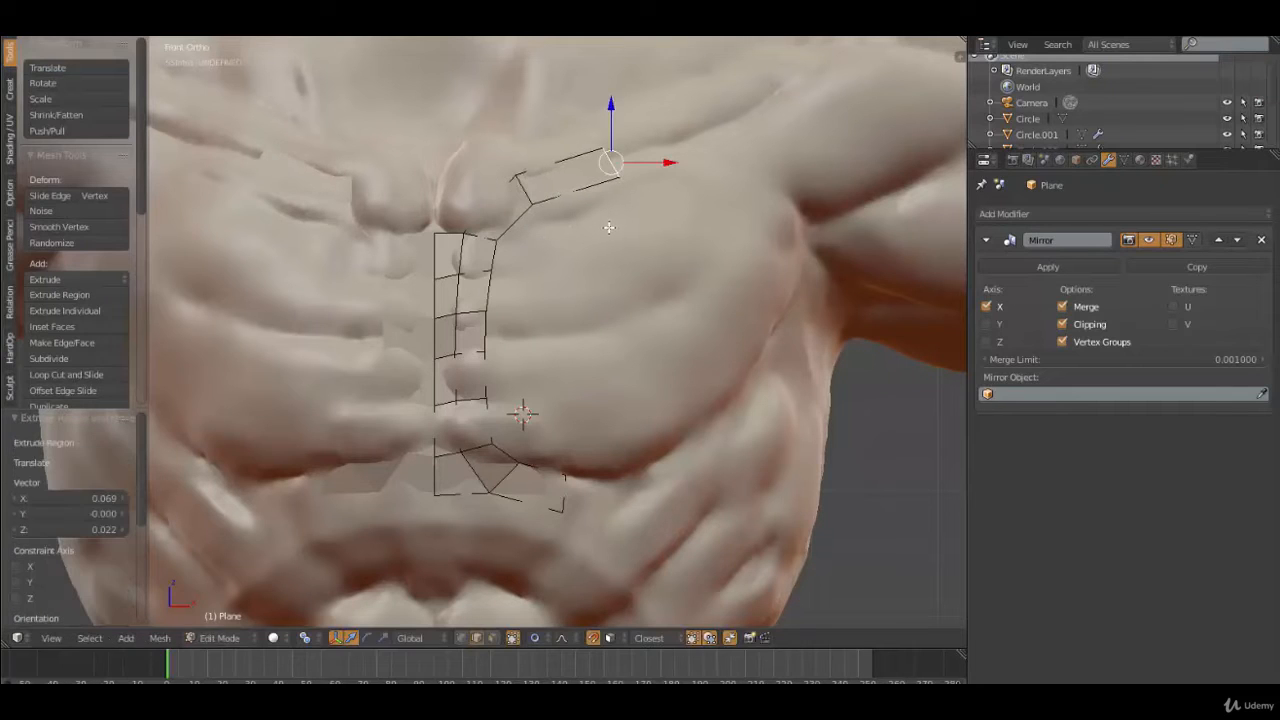
Extrude the lower strip's end edge by two more faces, curving outward along the pectoral's lower crease
right_click(565, 495)
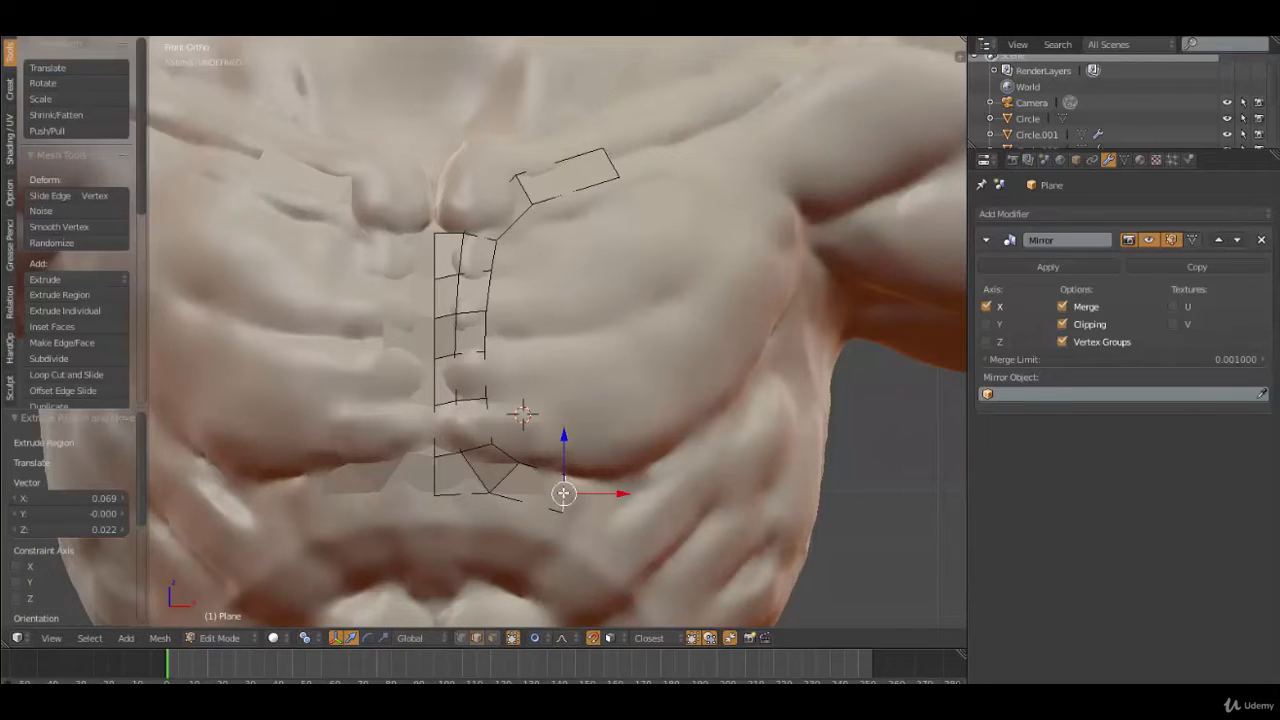
right_click(624, 484, "ctrl")
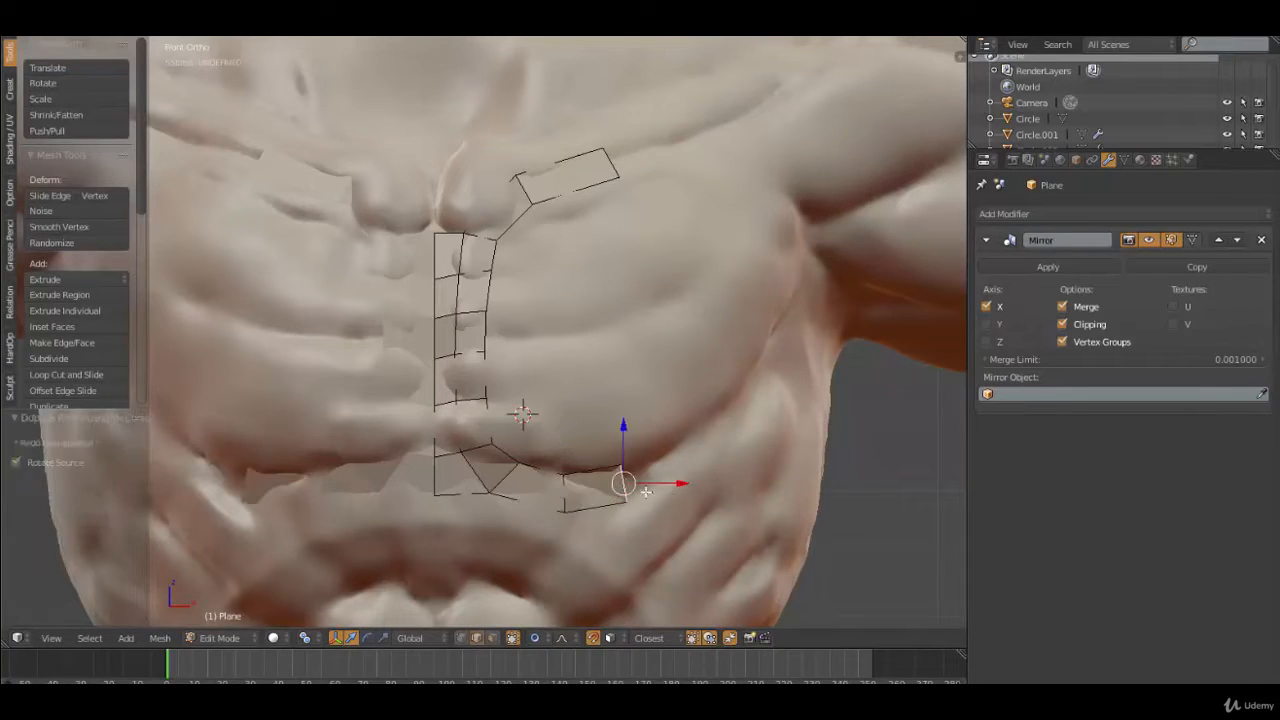
middle_click_drag(692, 504, 657, 503)
right_click(634, 434, "ctrl")
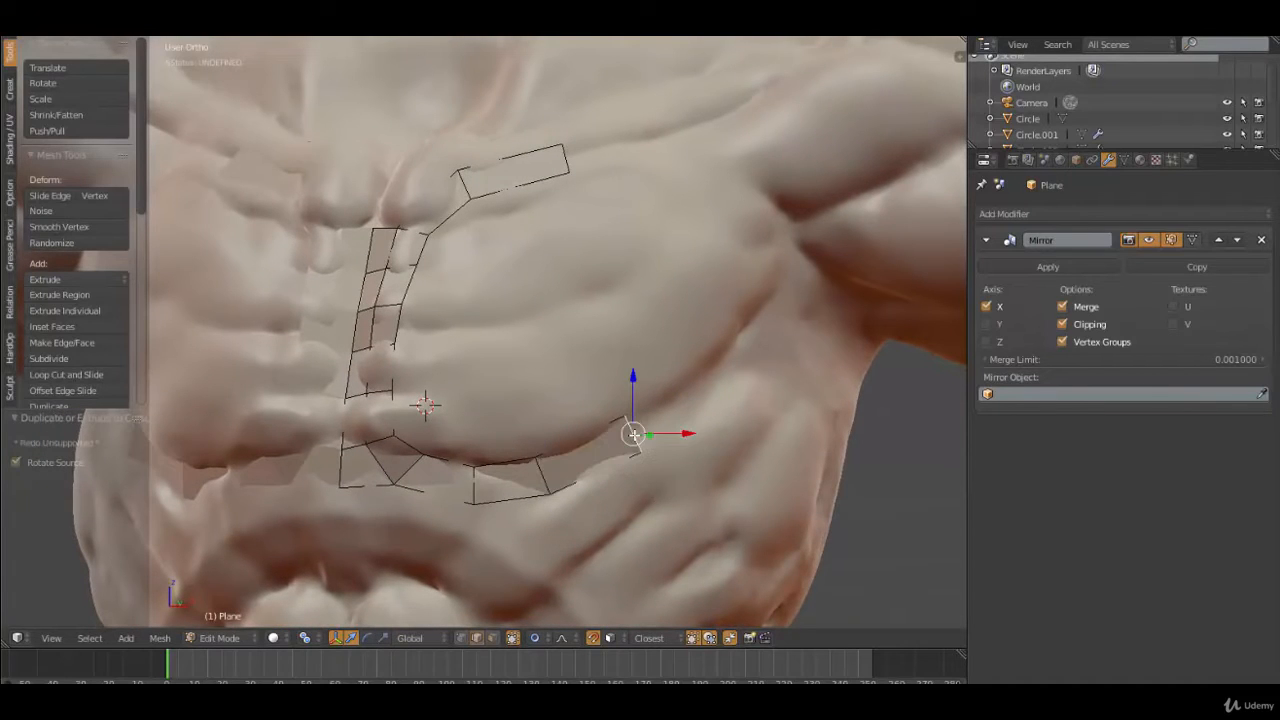
Extrude the lower pectoral strip's end edge by three more faces, curving up along the outer crease to the armpit
right_click(709, 376, "ctrl")
right_click(765, 304, "ctrl")
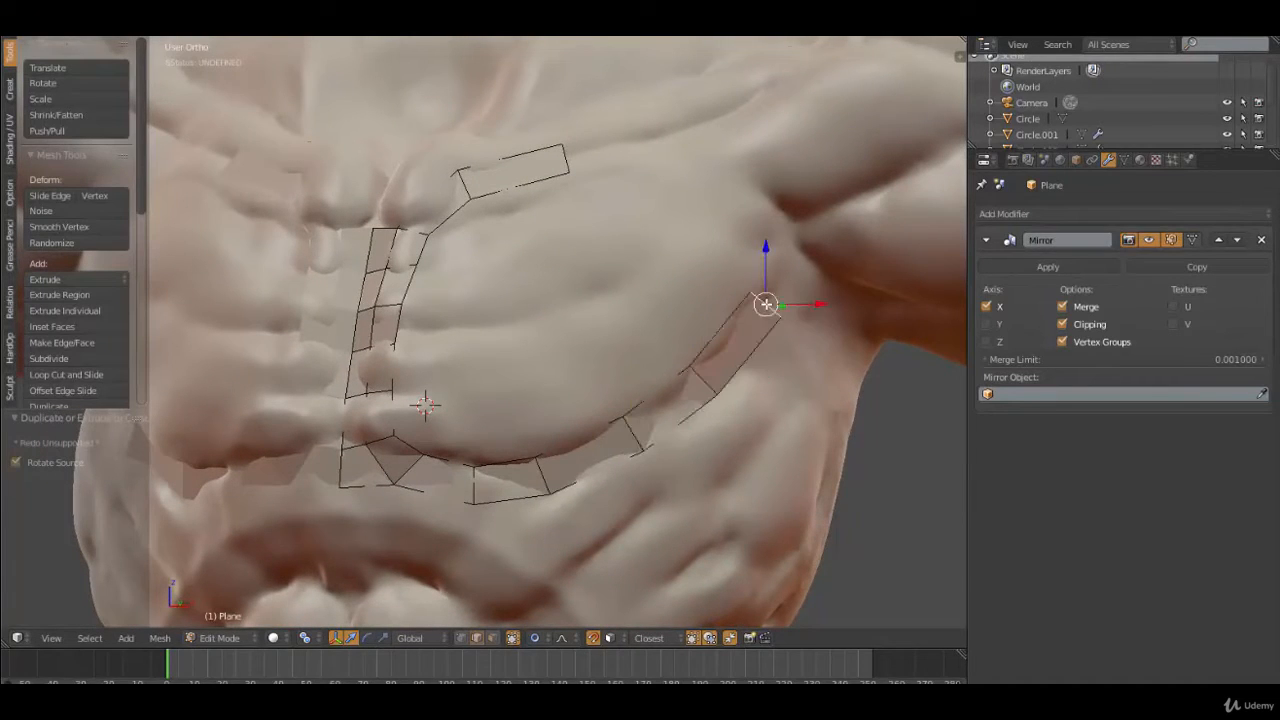
right_click(790, 247, "ctrl")
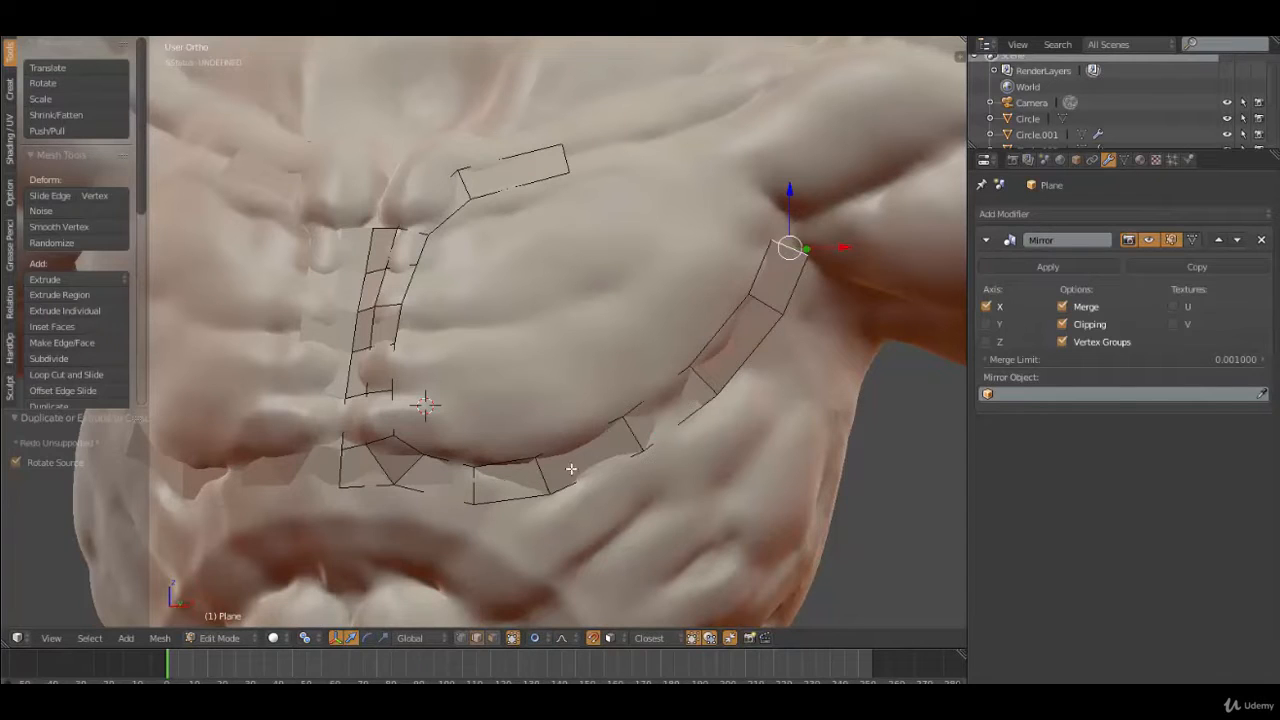
Extrude the upper strip's end edge by three faces along the pectoral's upper border toward the shoulder
right_click(569, 158)
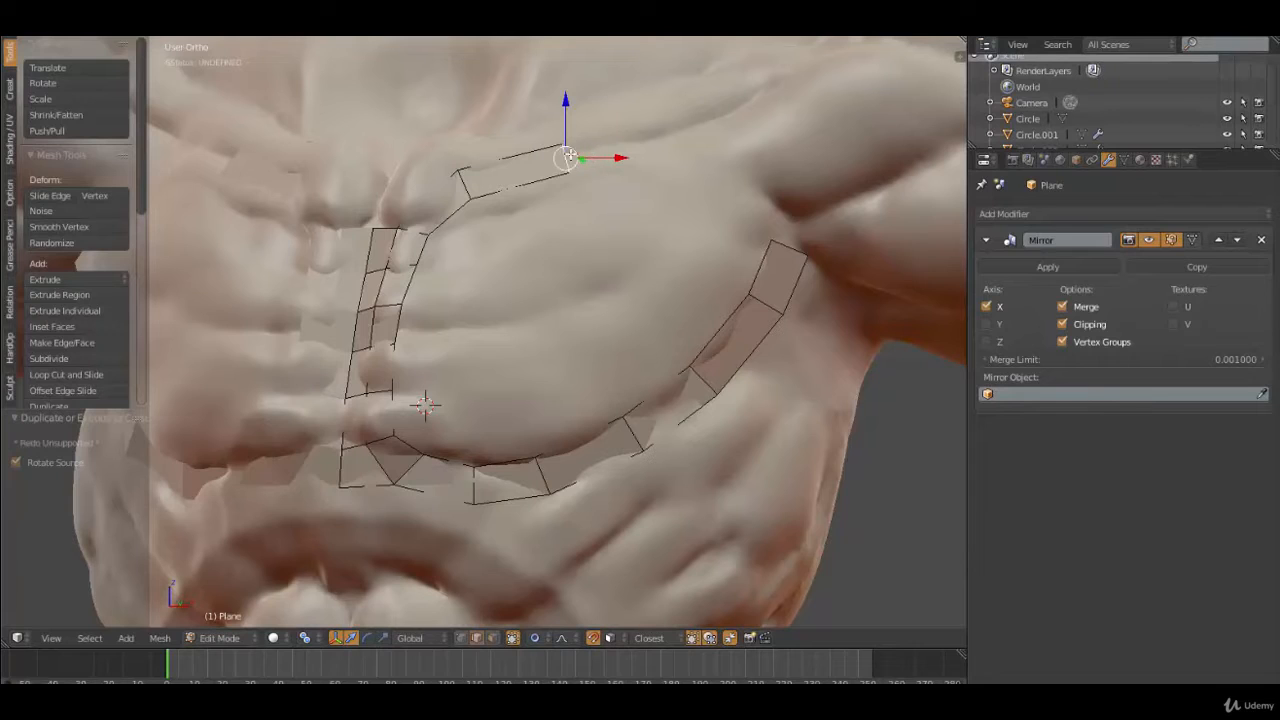
right_click(624, 142, "ctrl")
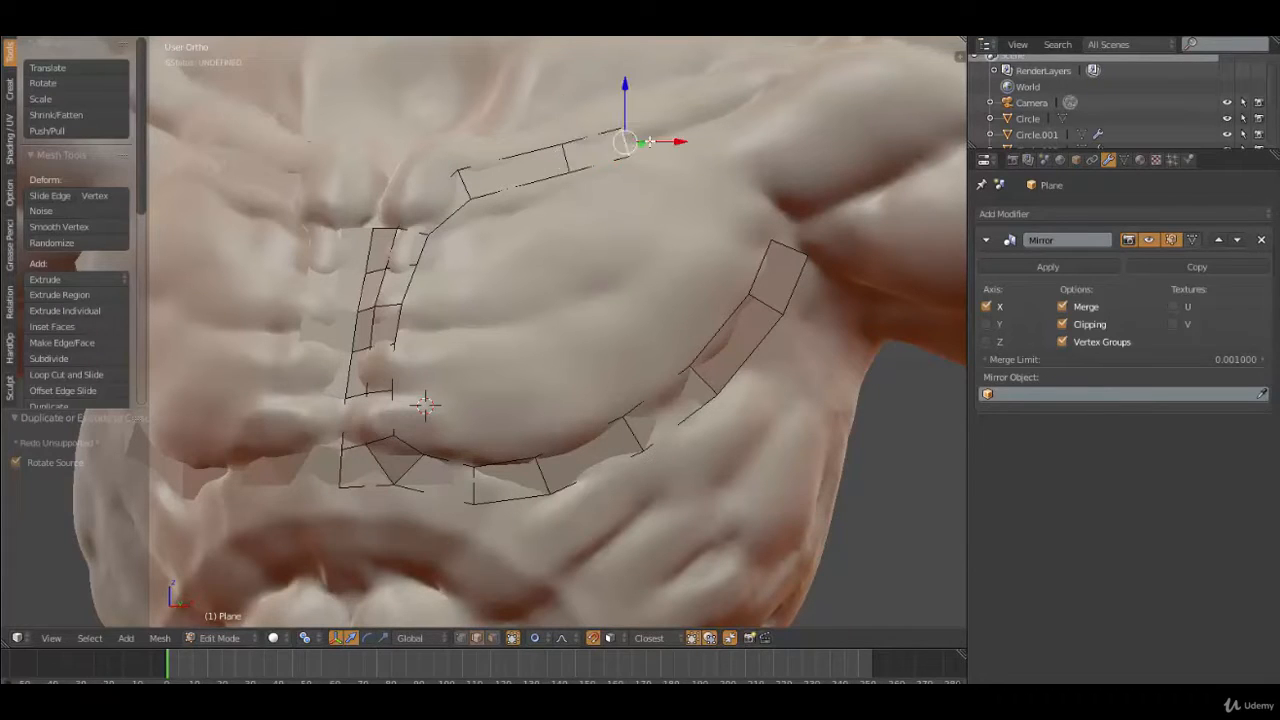
right_click(711, 119, "ctrl")
right_click(755, 97, "ctrl")
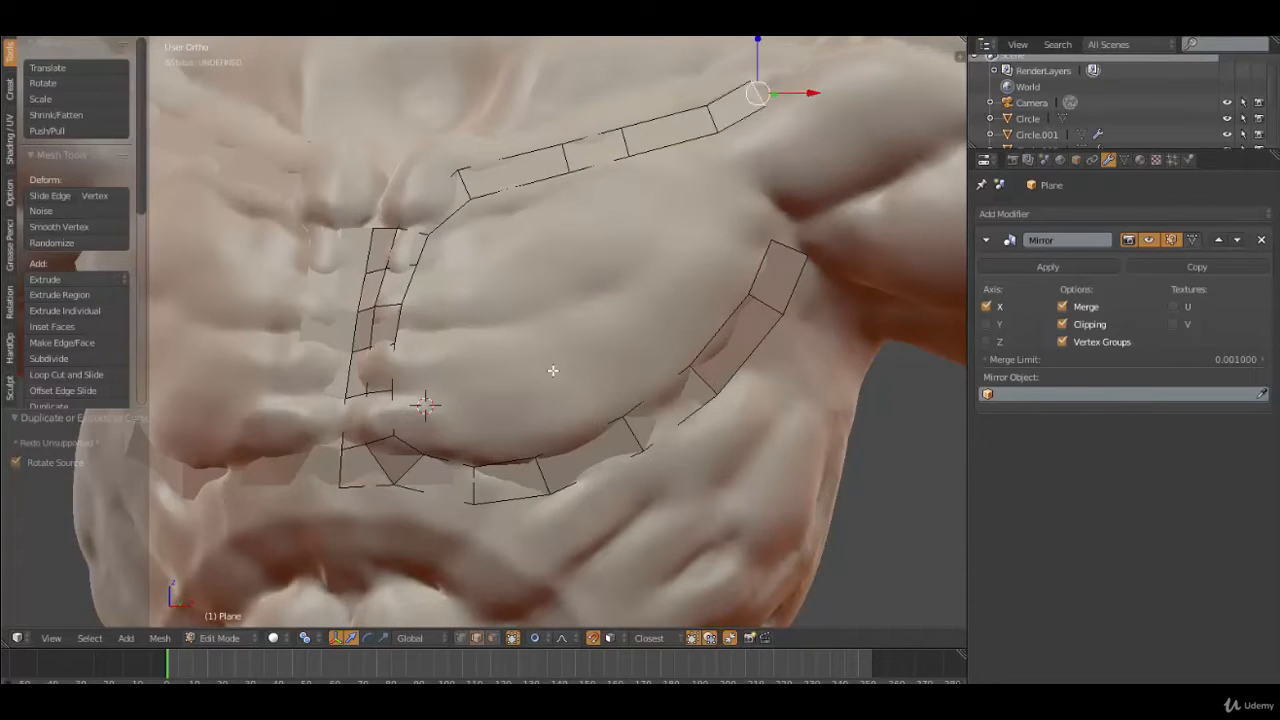
Delete the vertices of the upper strip's outermost edge, removing its last face near the shoulder
middle_click_drag(552, 368, 656, 411)
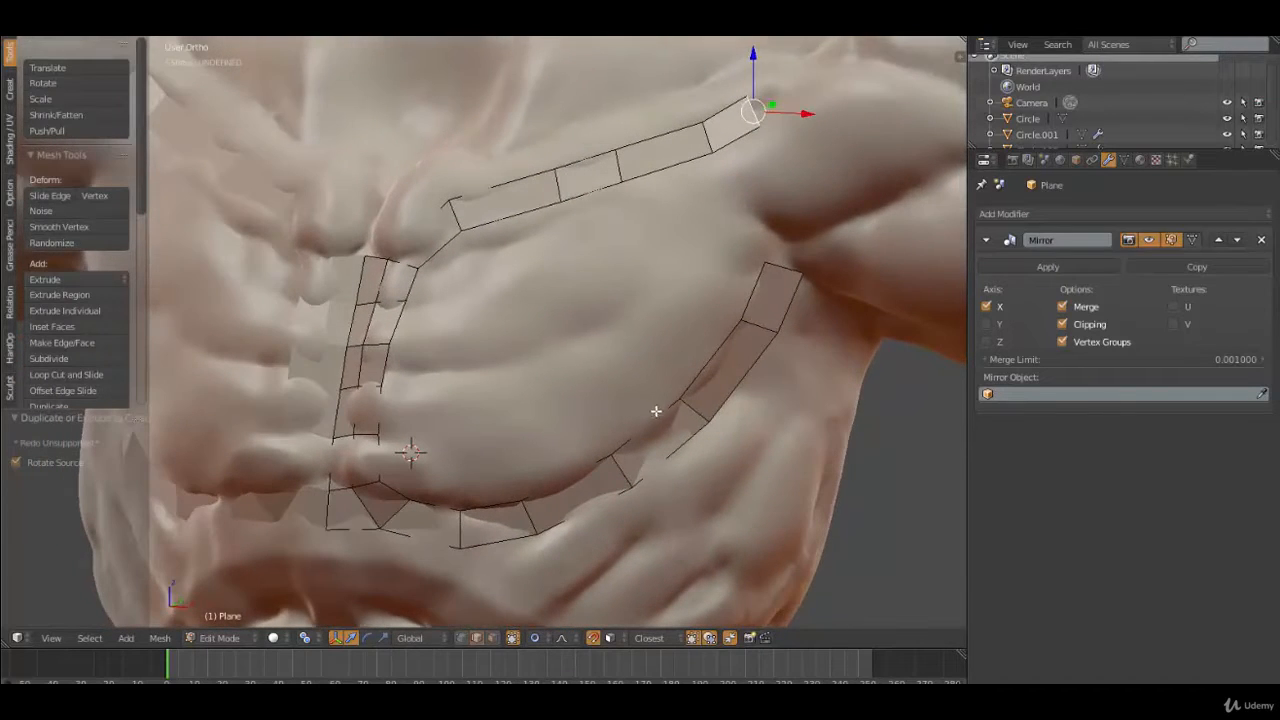
middle_click_drag(721, 387, 678, 411)
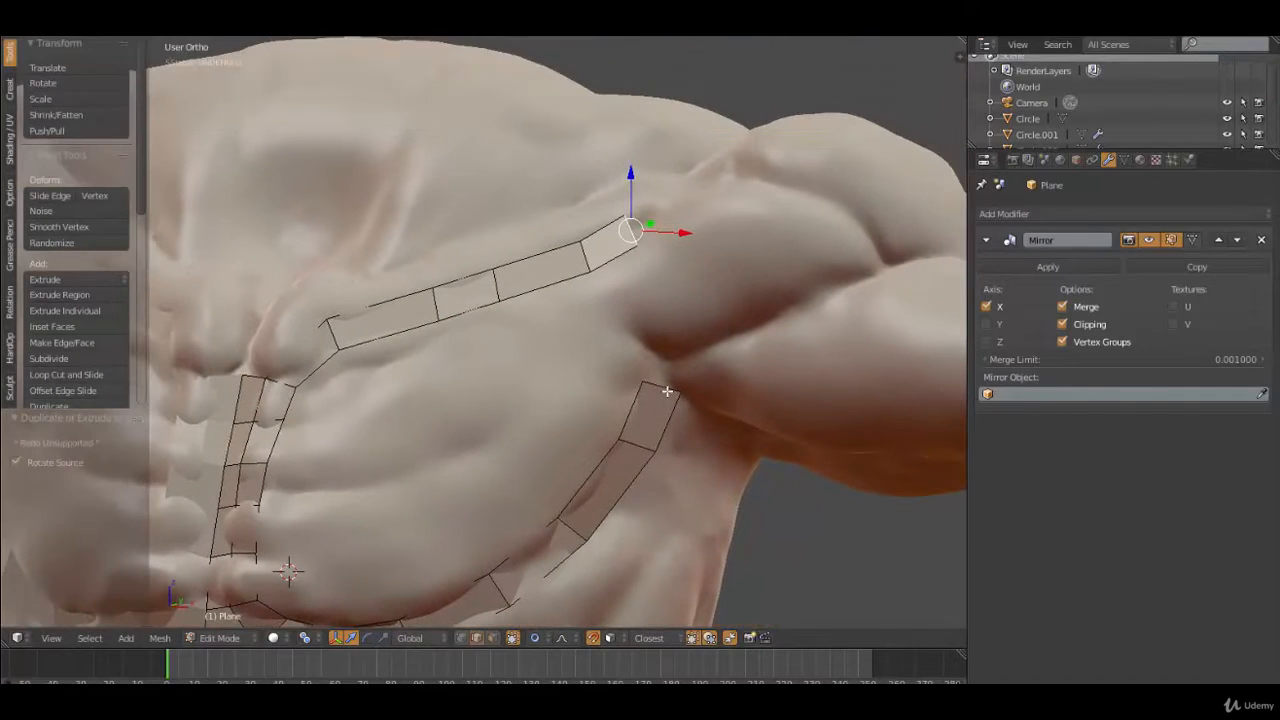
right_click(667, 391)
middle_click_drag(522, 536, 516, 504)
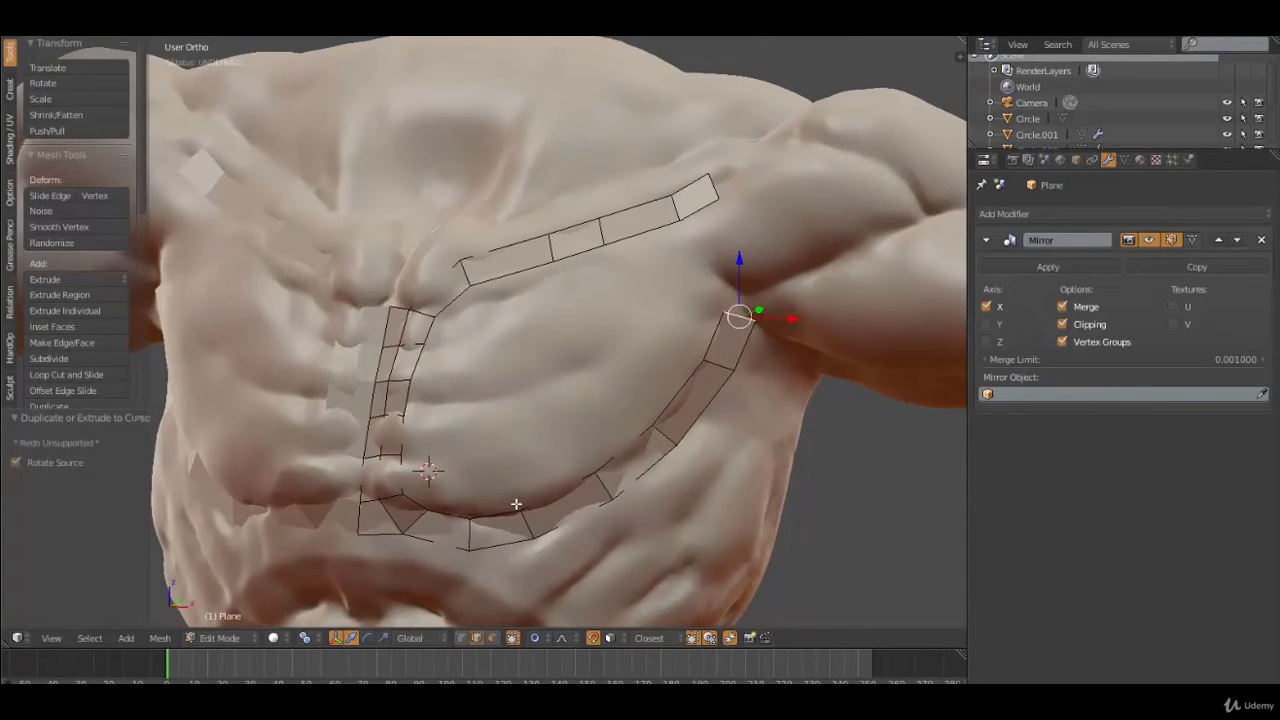
right_click(714, 192)
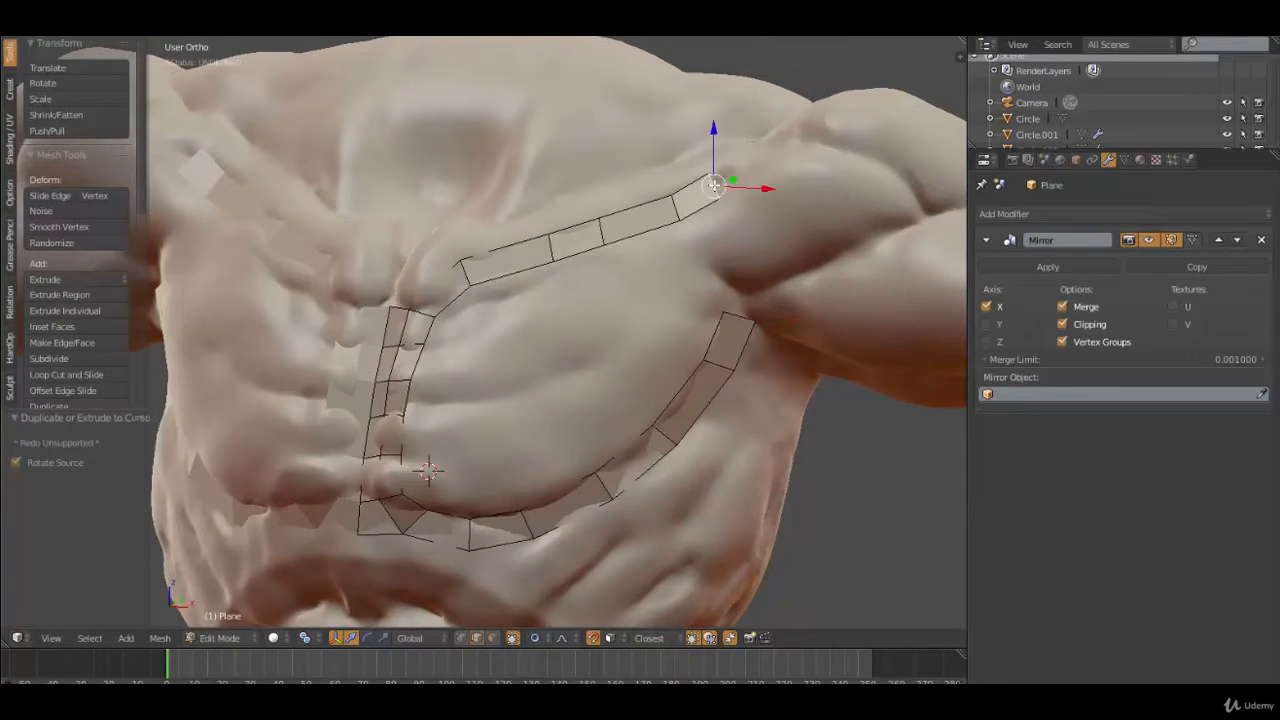
key("x")
left_click(722, 220)
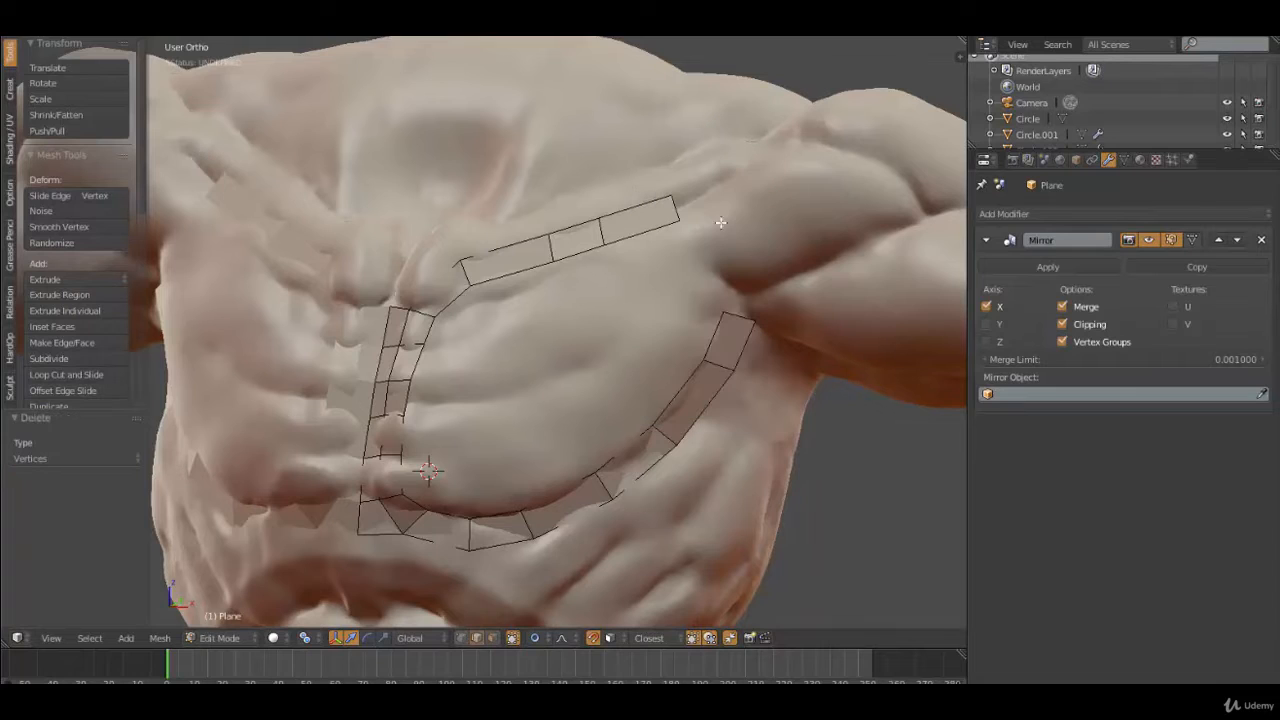
Rotate the upper strip's new end edge toward the armpit and move it about 0.005 units outward and 0.011 down
right_click(682, 207)
key("g")
right_click(701, 217)
key("r")
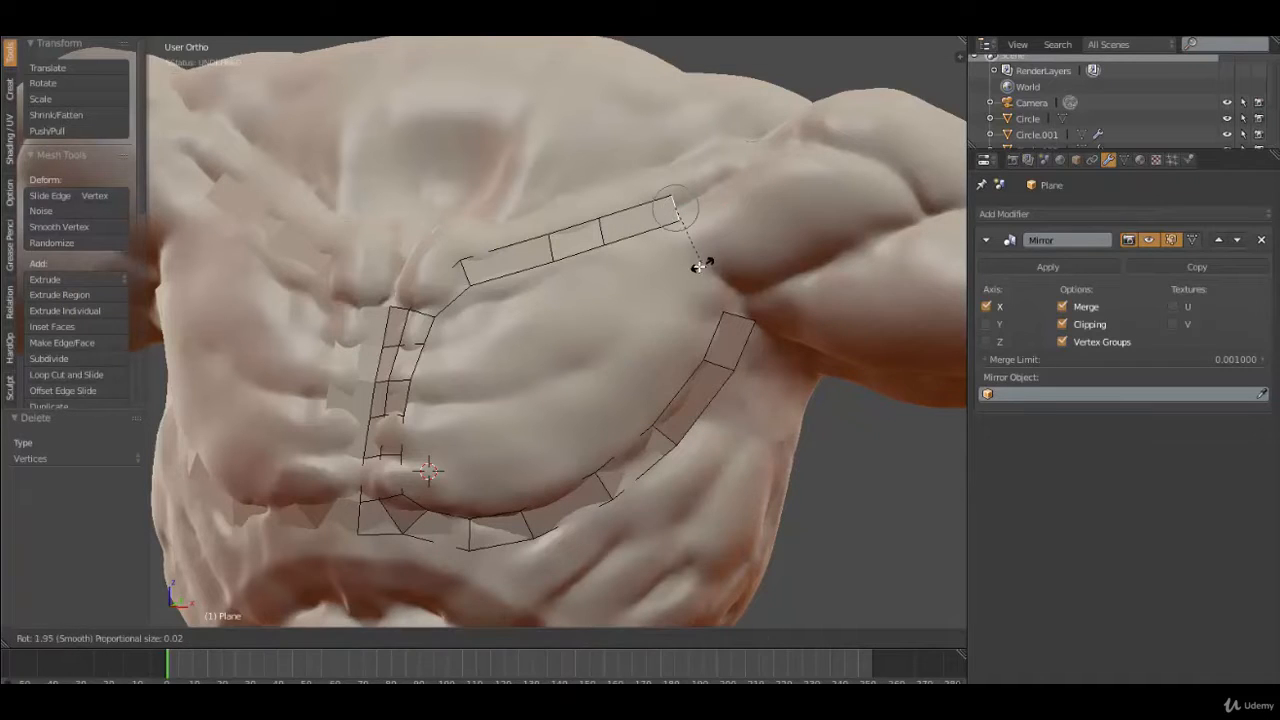
left_click(663, 269)
key("g")
left_click(711, 257)
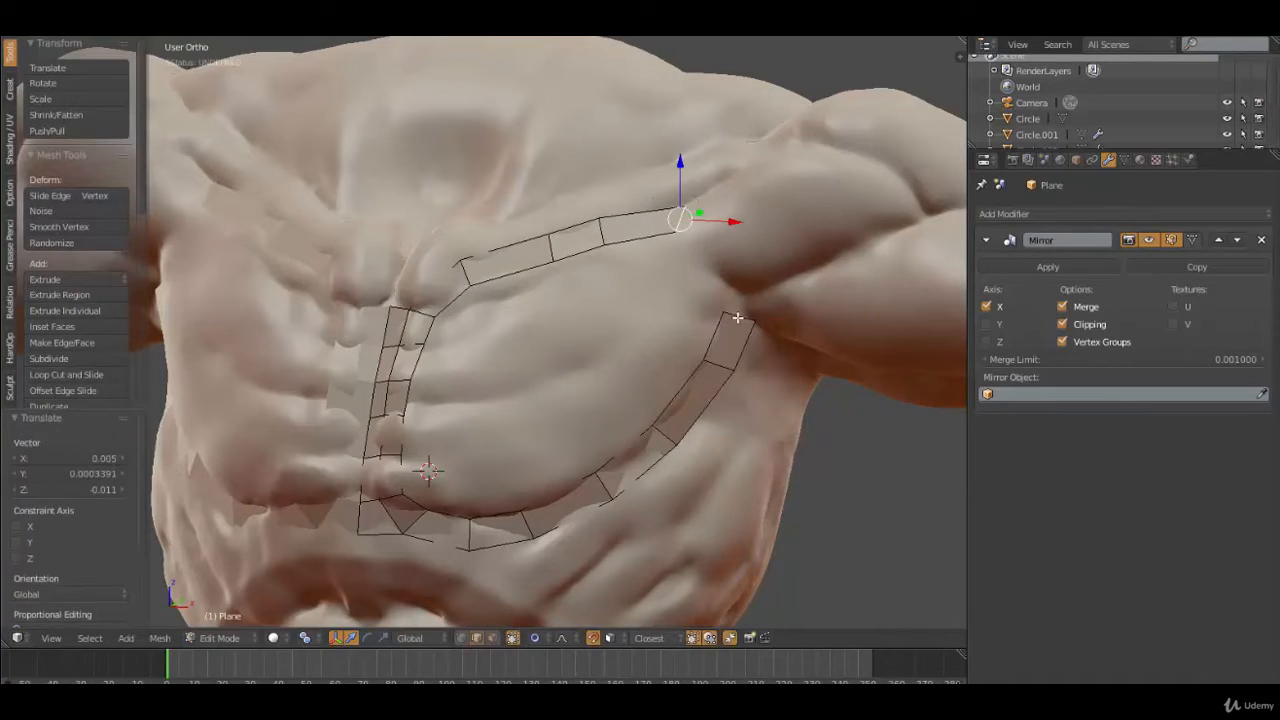
Rotate the lower strip's armpit edge about 25° and bridge it to the upper strip's end edge with a face
right_click(738, 317)
key("r")
left_click(734, 271)
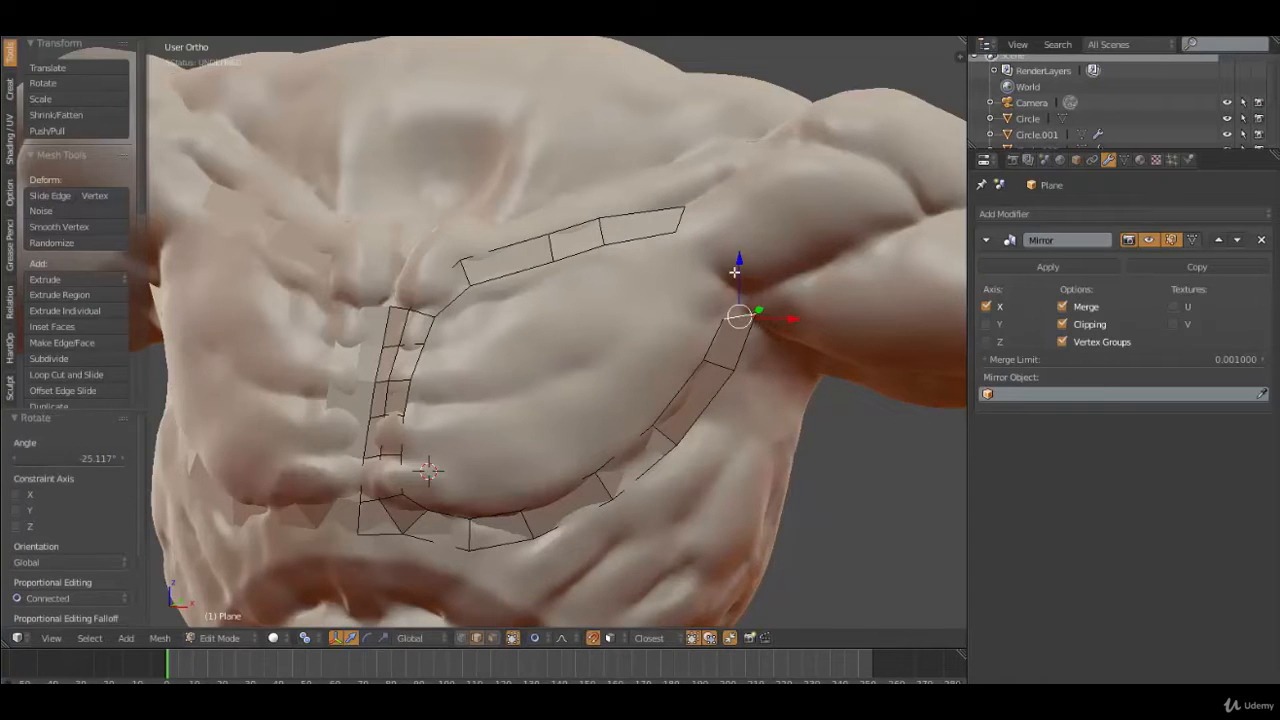
right_click(678, 218, "shift")
key("f")
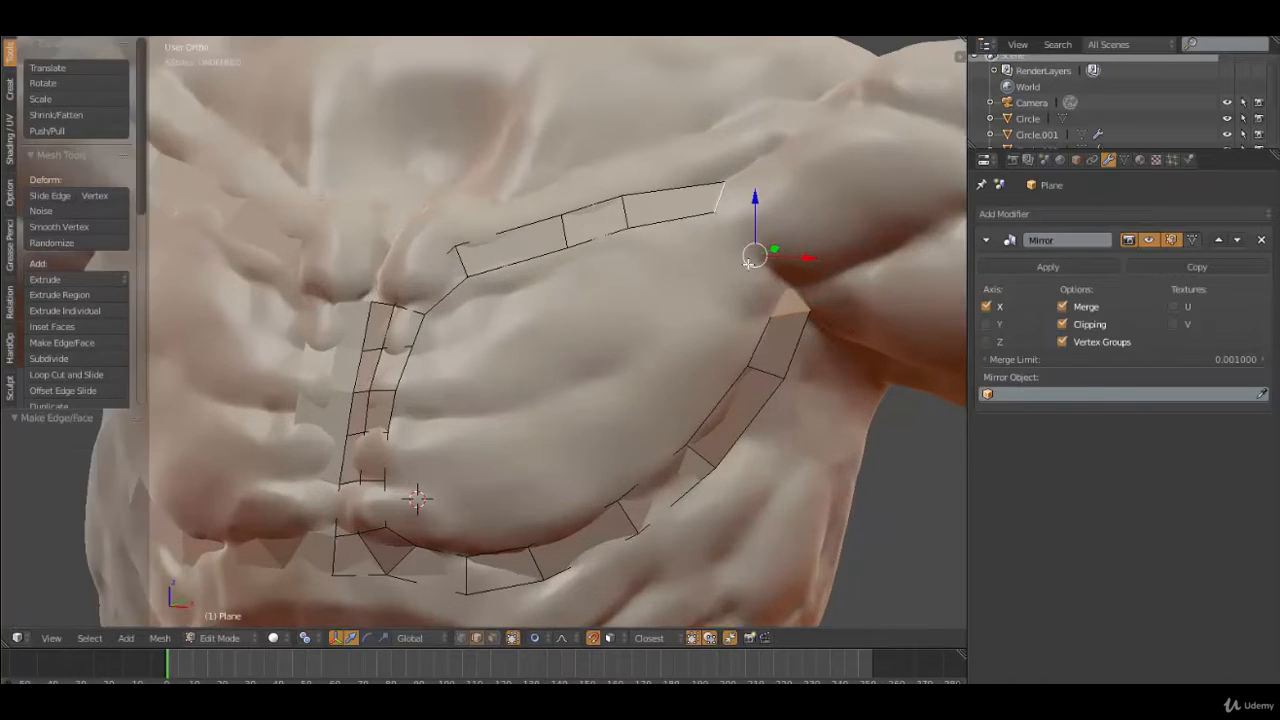
Add a centred loop cut across the bridging face at the armpit and snap the new edge to the surface
key("ctrl+r")
left_click(754, 259)
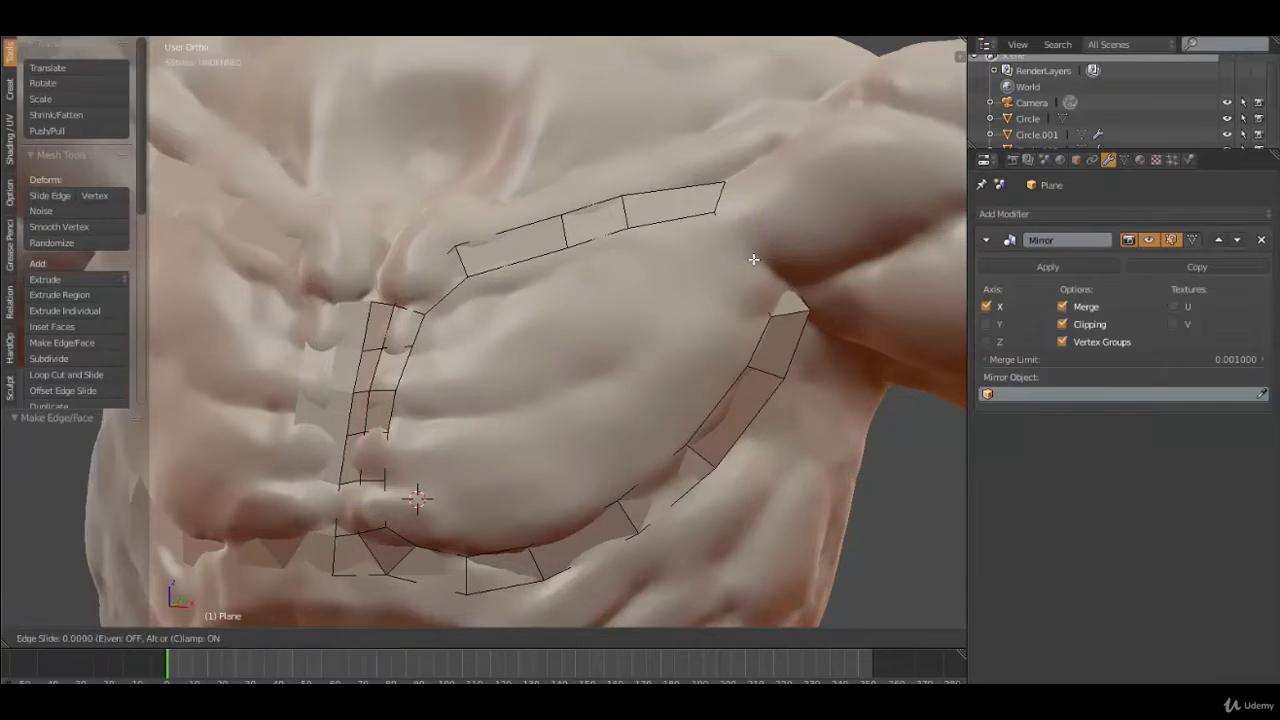
left_click(754, 259)
key("g")
left_click(754, 259)
Add a loop cut across each half of the armpit bridge and snap both new edges to the surface
mouse_move(781, 306)
middle_mouse_down()
mouse_move(765, 298)
mouse_move(800, 300)
mouse_move(778, 302)
middle_mouse_up()
key("ctrl+r")
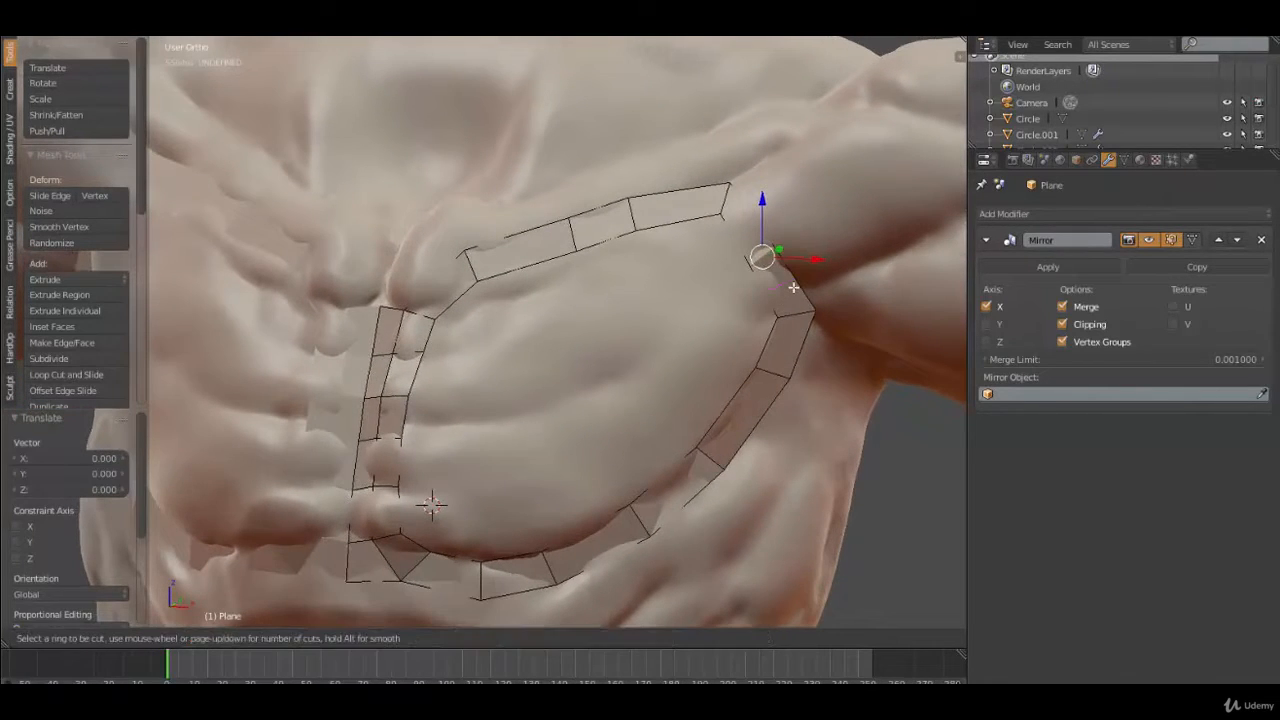
left_click(793, 288)
left_click(793, 290)
key("g")
left_click(787, 304)
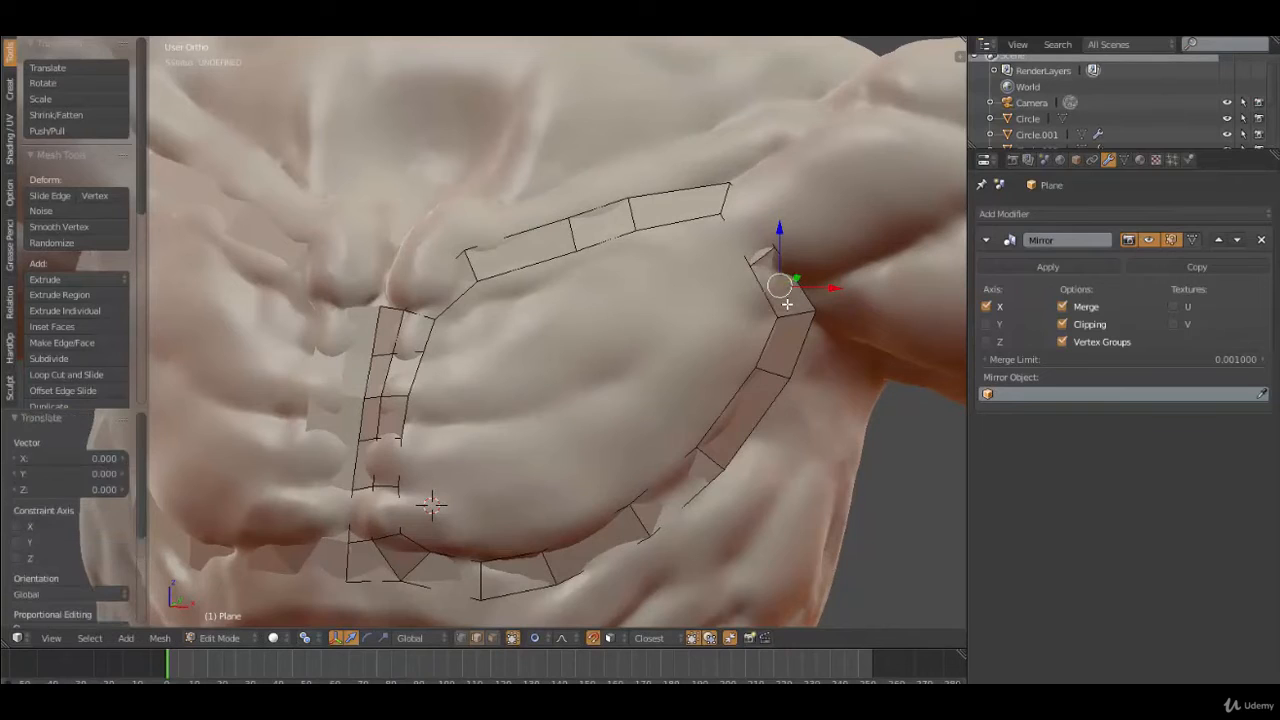
key("ctrl+r")
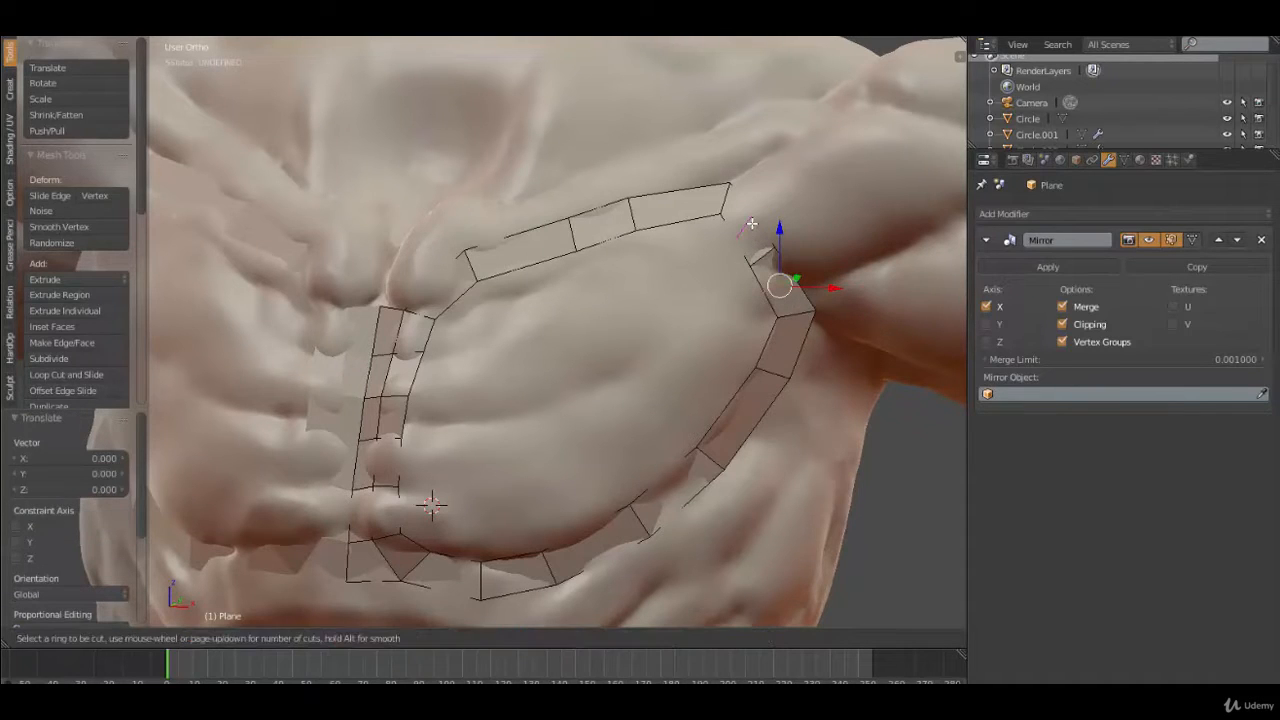
left_click(766, 224)
left_click(760, 220)
key("g")
left_click(752, 223)
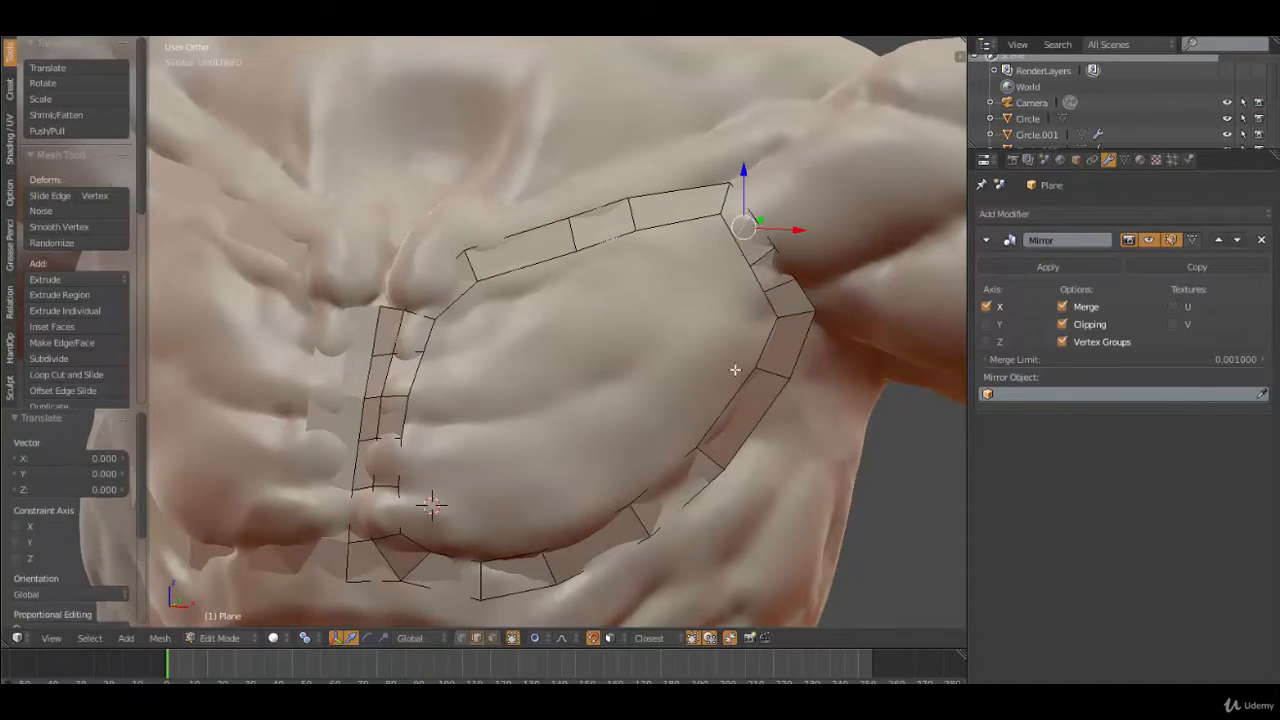
Edge-slide the cross edge at the armpit down along the strip by a factor of 0.3
scroll(735, 372, "down", 2)
middle_click_drag(684, 417, 654, 394)
right_click(650, 403, "alt")
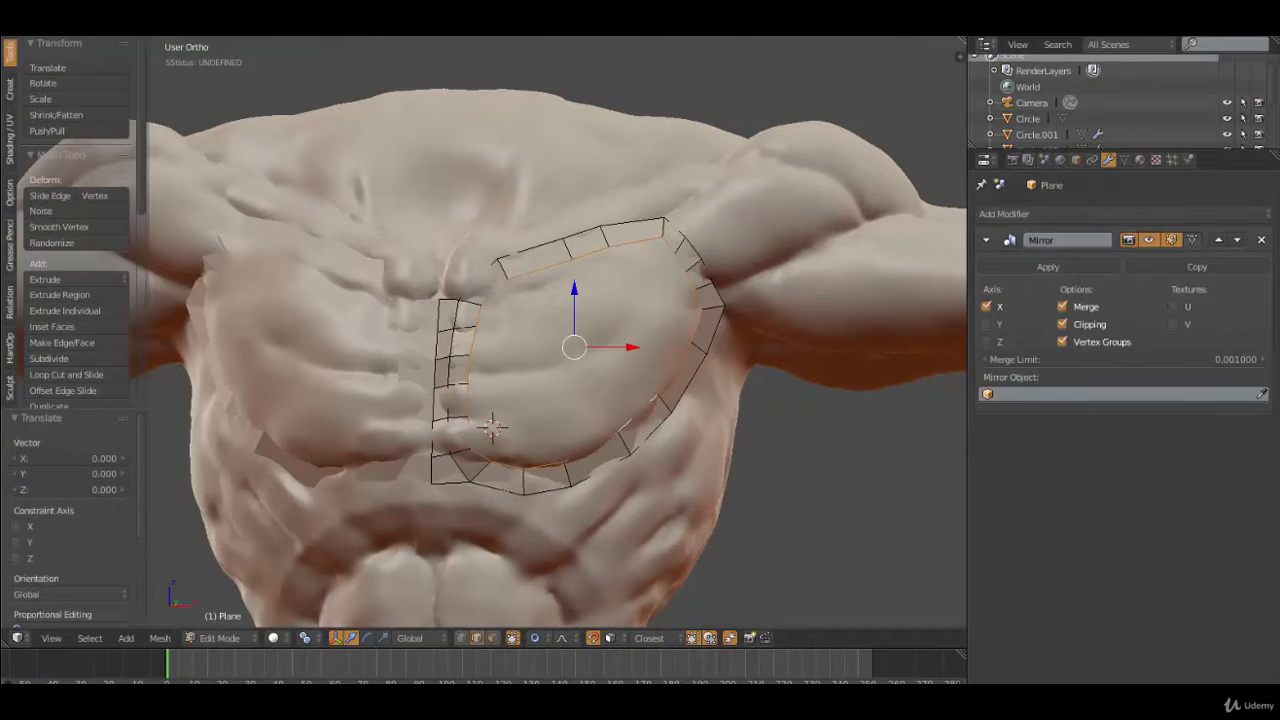
mouse_move(615, 388)
middle_mouse_down()
mouse_move(545, 400)
mouse_move(582, 409)
mouse_move(689, 357)
middle_mouse_up()
right_click(706, 313)
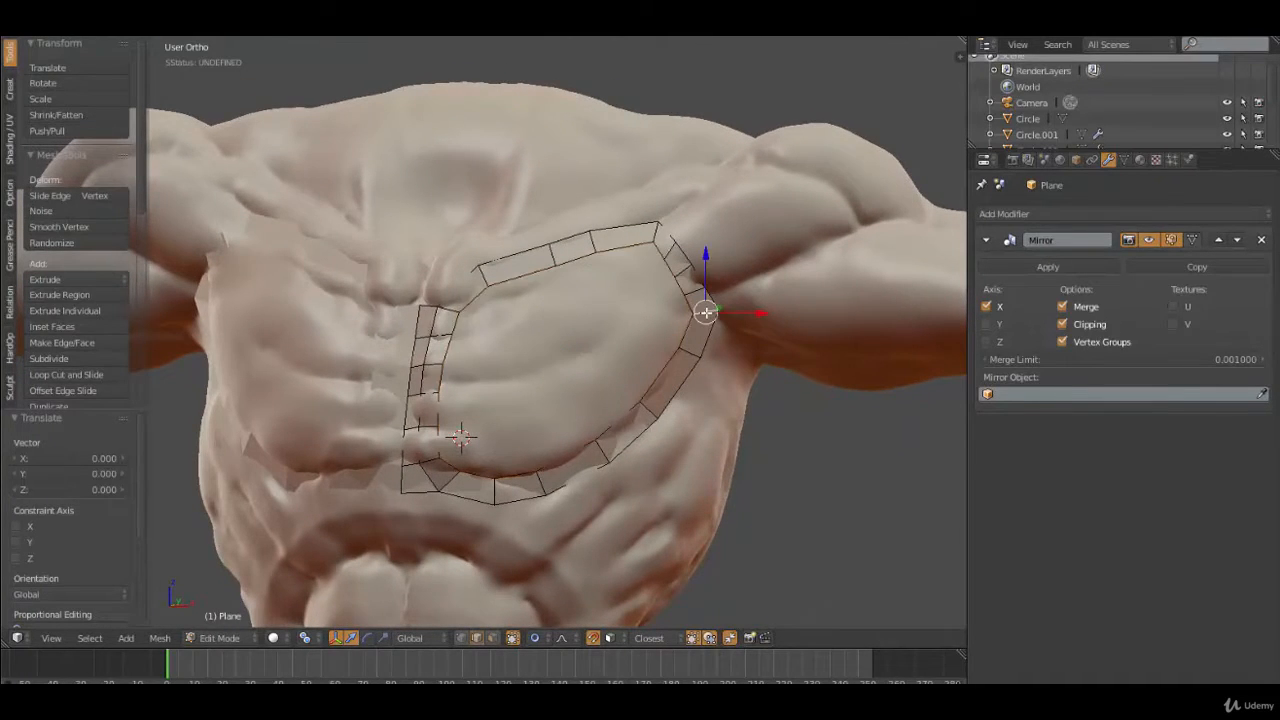
key("g")
key("g")
left_click(704, 335)
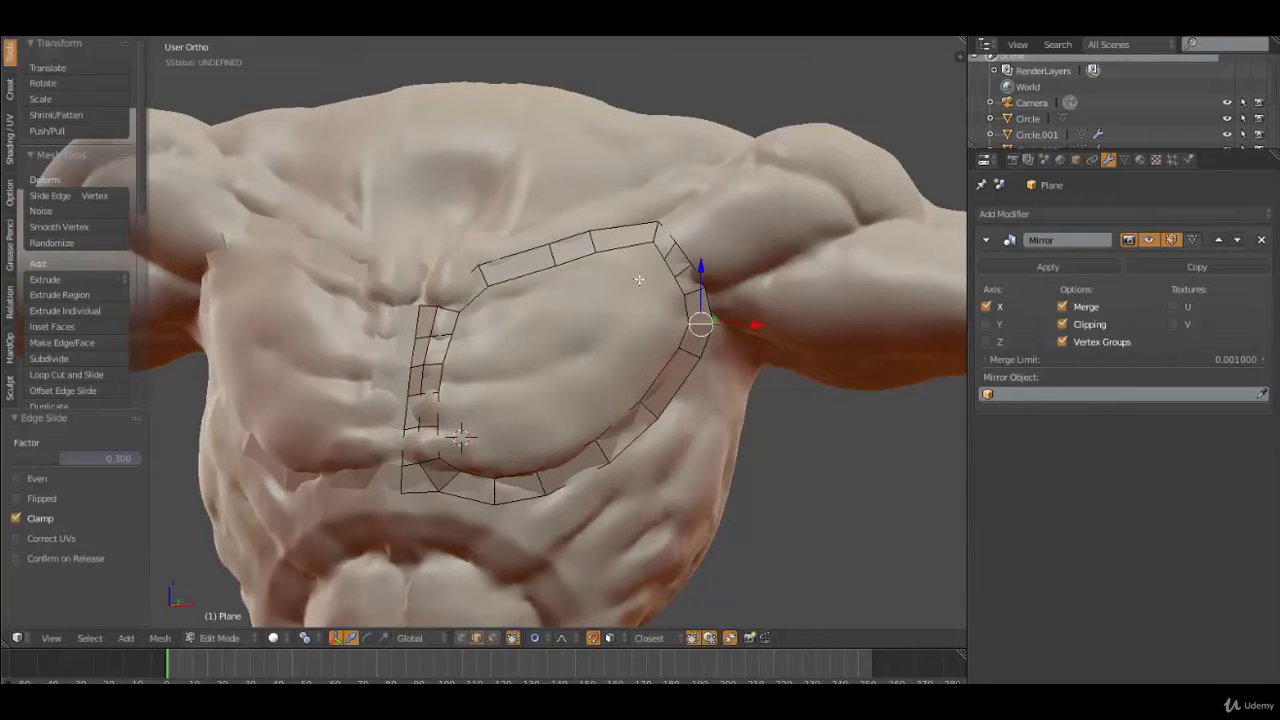
Grid Fill the closed inner edge loop around the pectoral with a span of 4 and snap the new faces to the surface
right_click(539, 273, "alt")
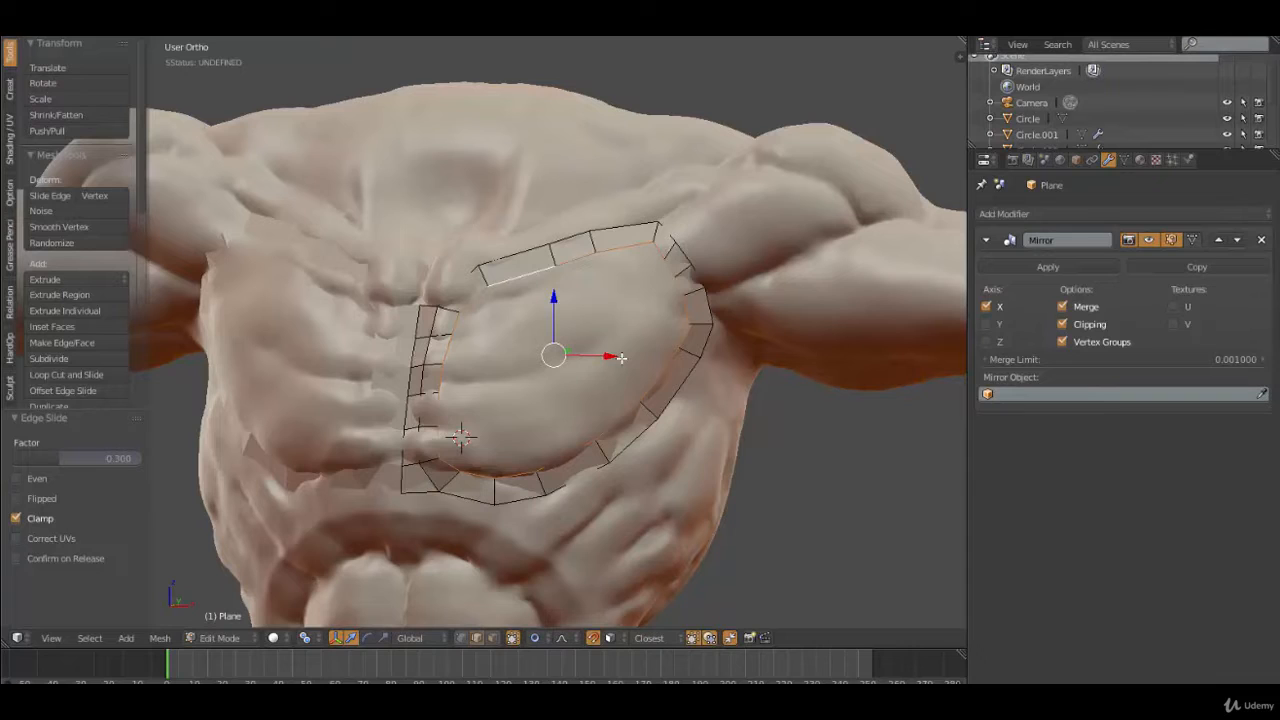
key("ctrl+f")
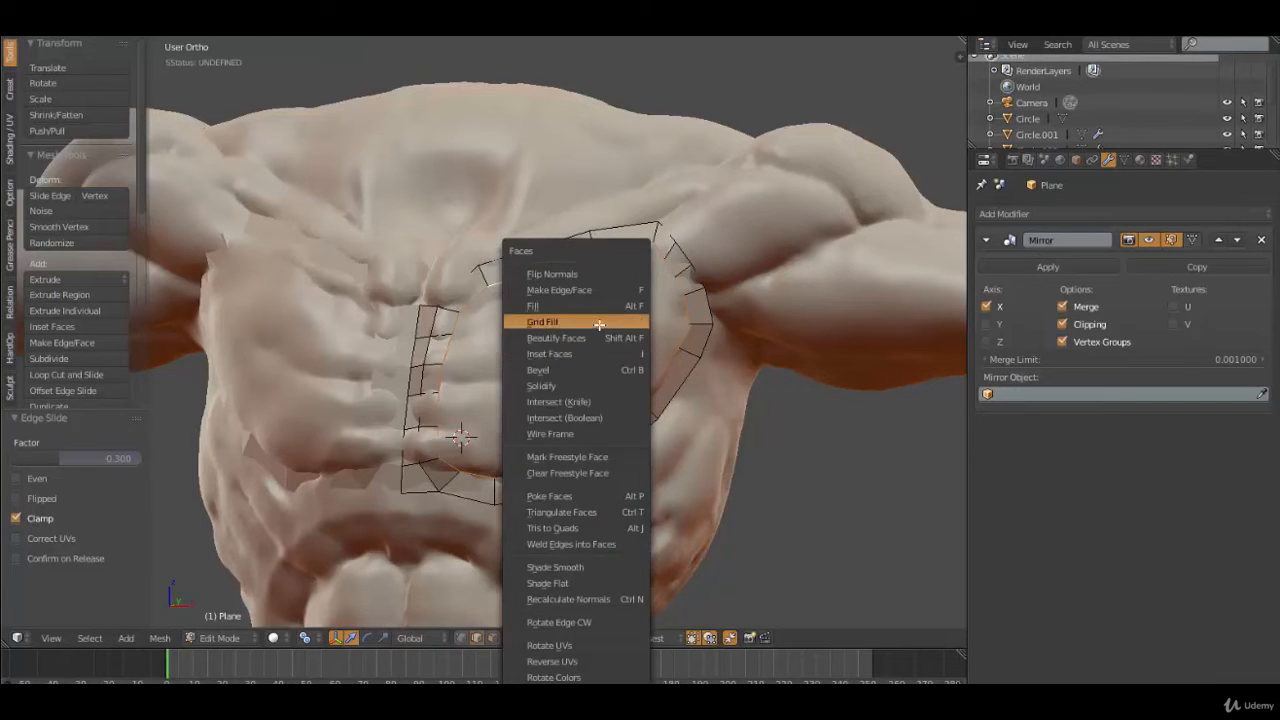
left_click(599, 327)
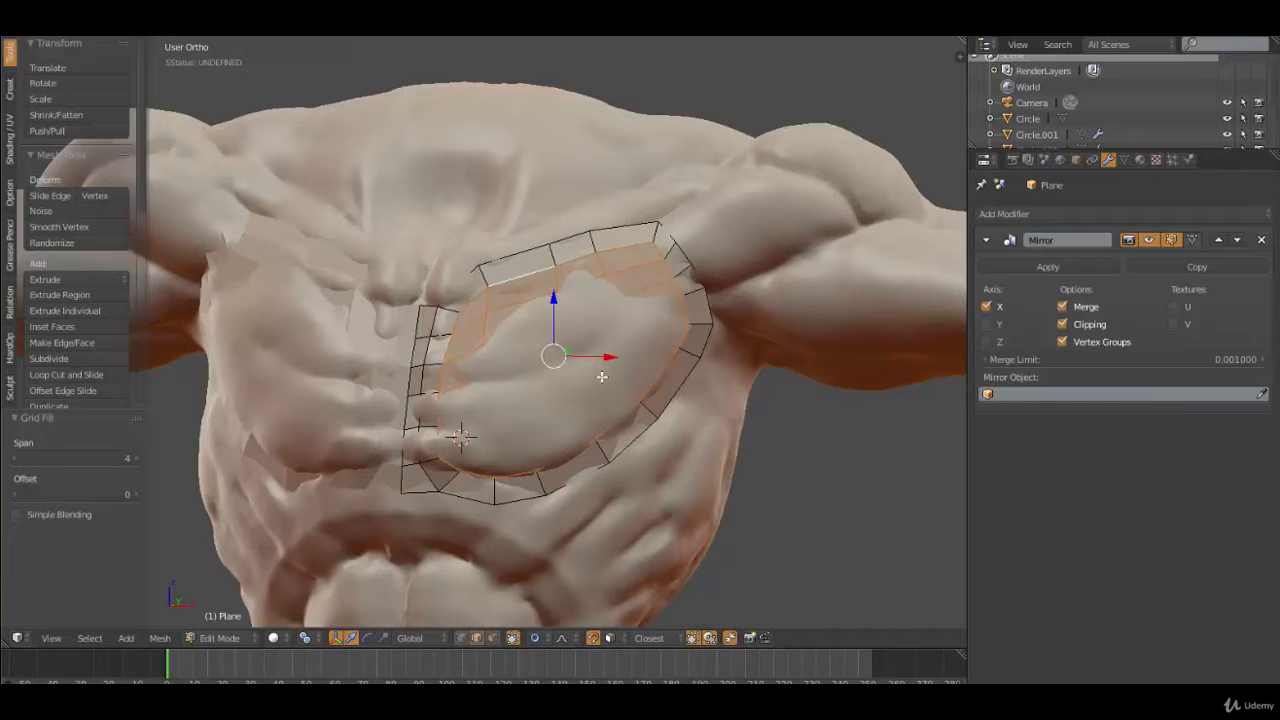
key("g")
left_click(601, 376)
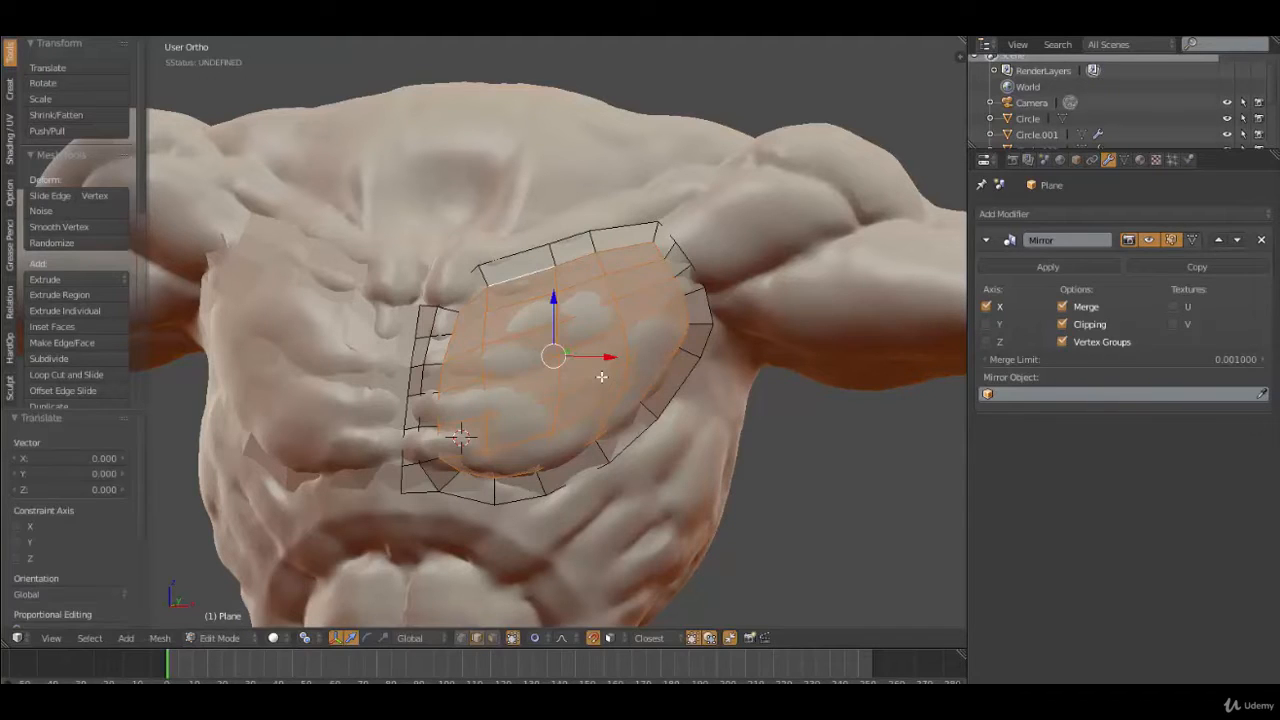
Examine the filled pectoral mesh from several angles, isolating it by temporarily hiding the sculpted torso
middle_click_drag(716, 271, 523, 391)
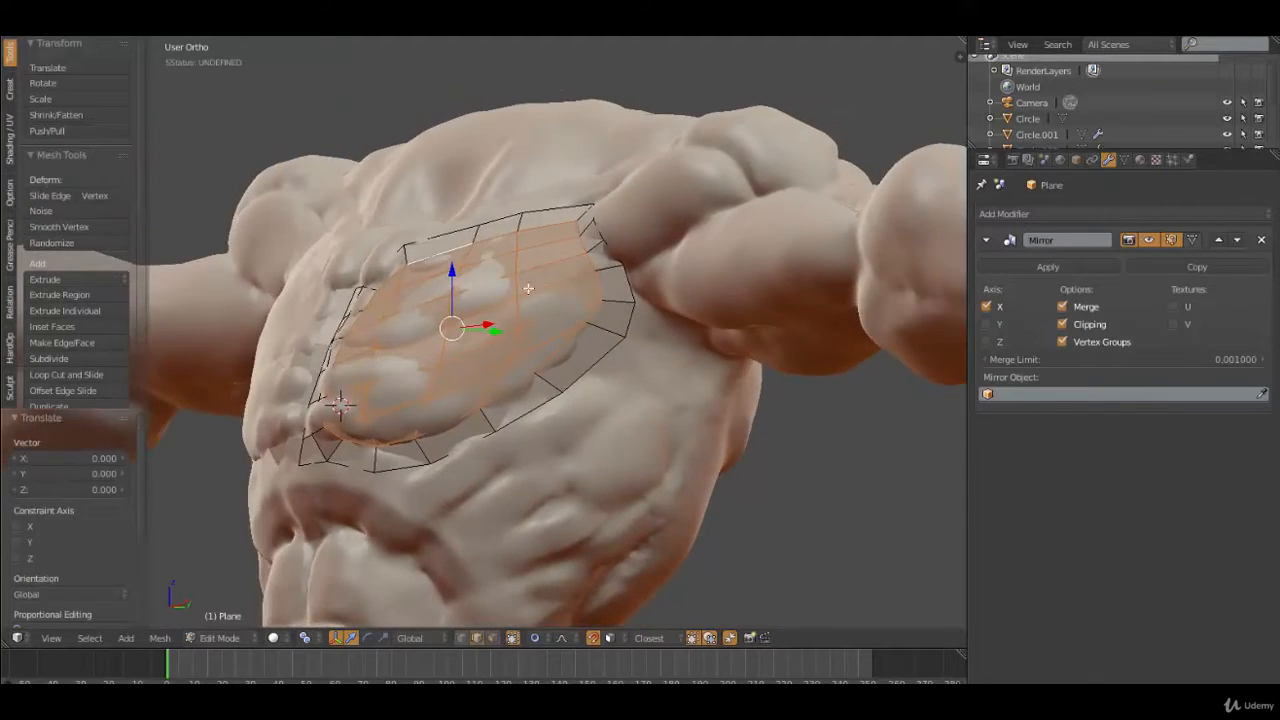
middle_click_drag(528, 289, 629, 264)
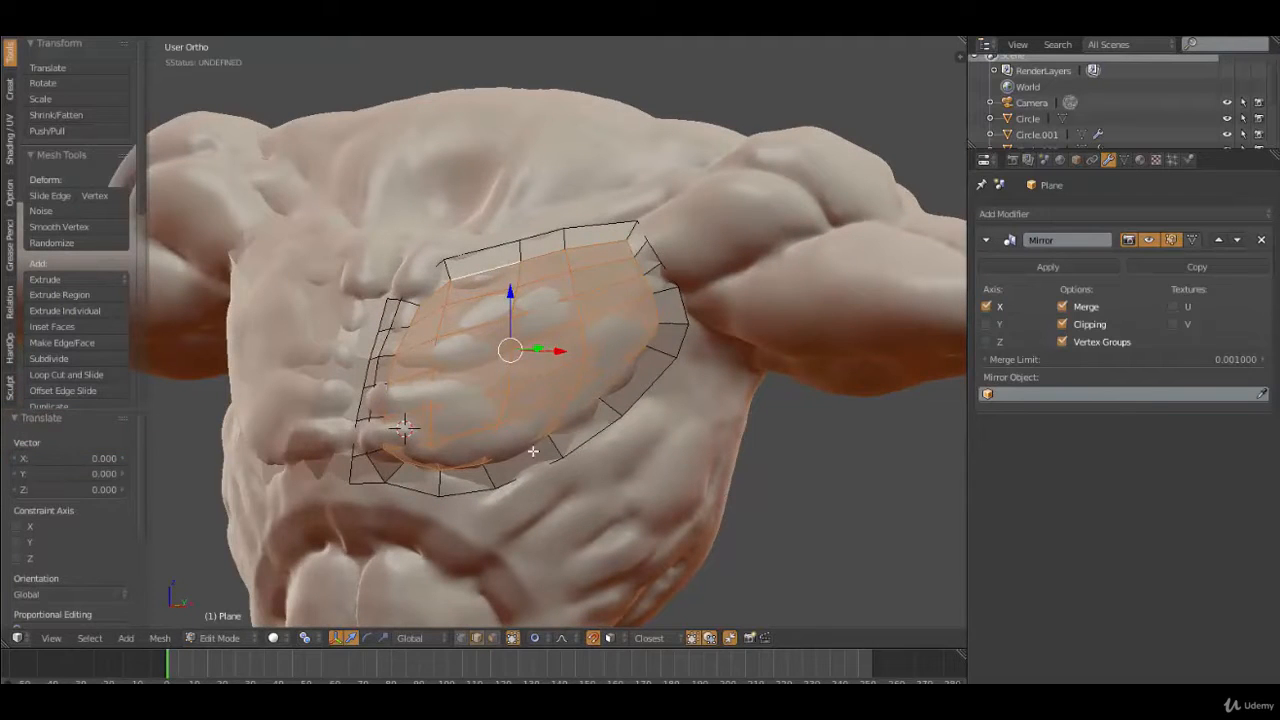
middle_click_drag(447, 362, 502, 367)
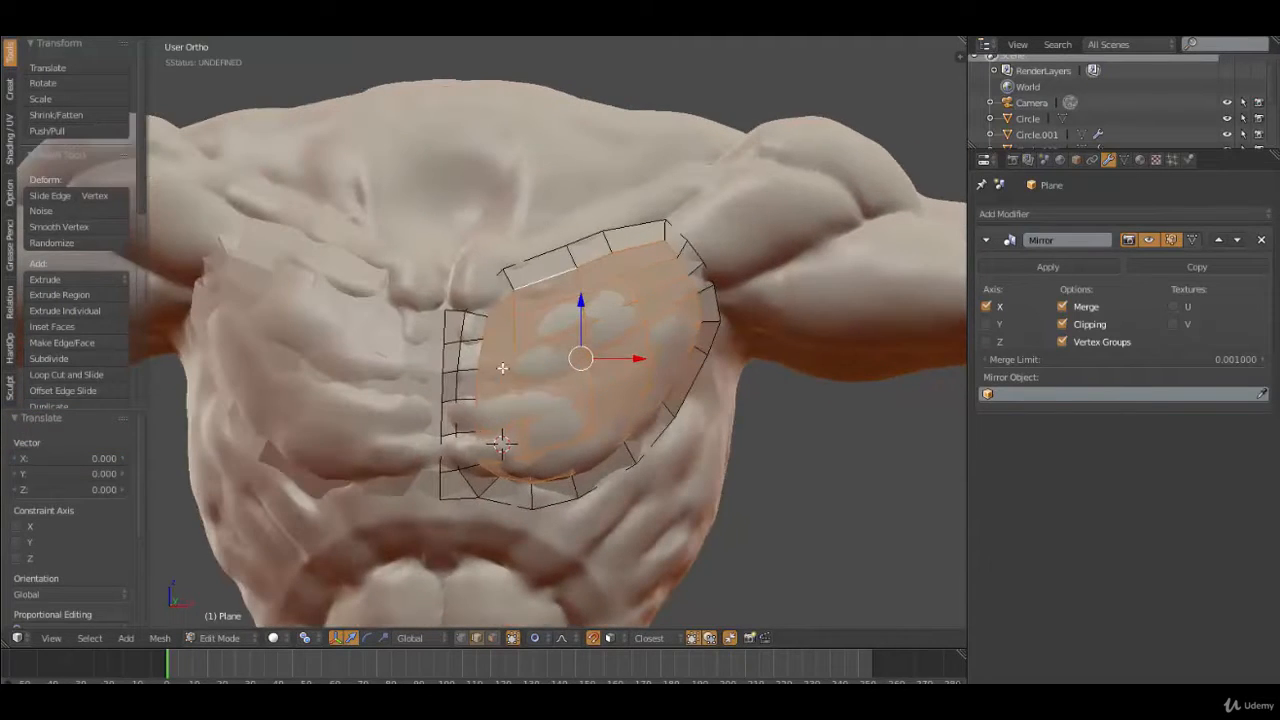
key("Tab")
mouse_move(634, 391)
middle_mouse_down()
mouse_move(591, 380)
mouse_move(690, 415)
mouse_move(630, 413)
middle_mouse_up()
right_click(774, 305)
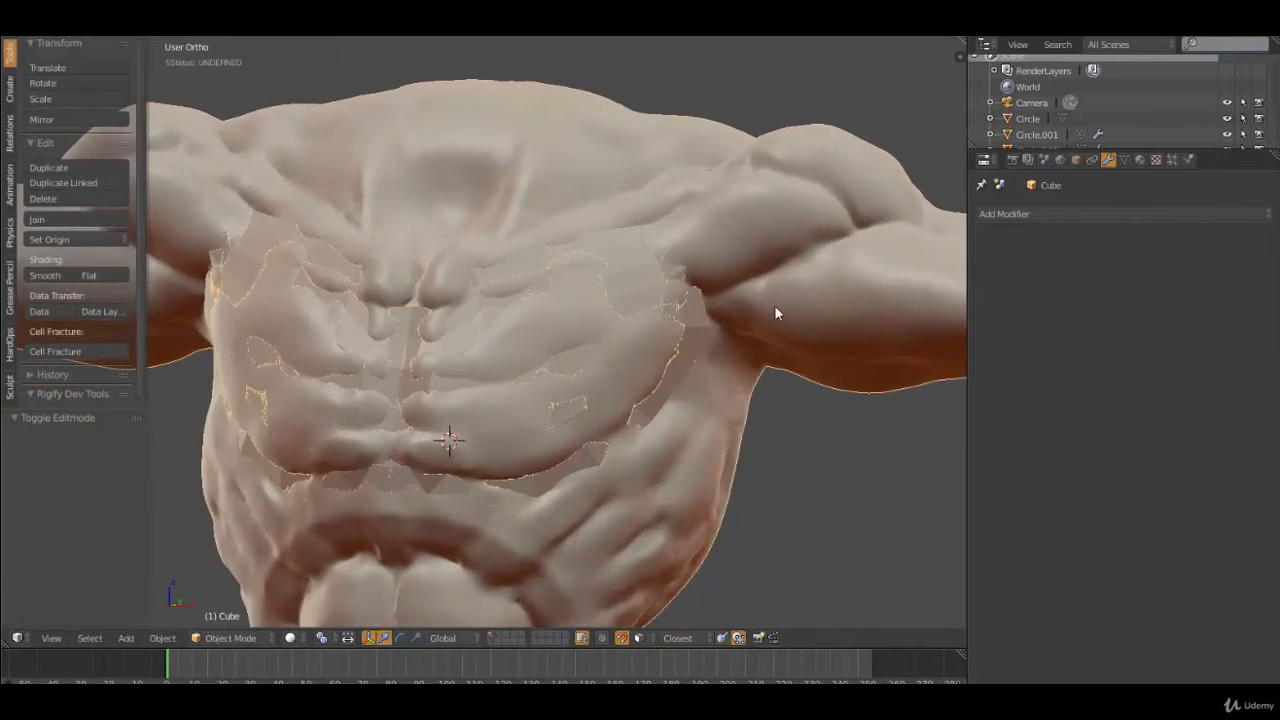
key("h")
middle_click_drag(658, 405, 606, 391)
right_click(600, 412)
middle_click_drag(593, 434, 662, 323)
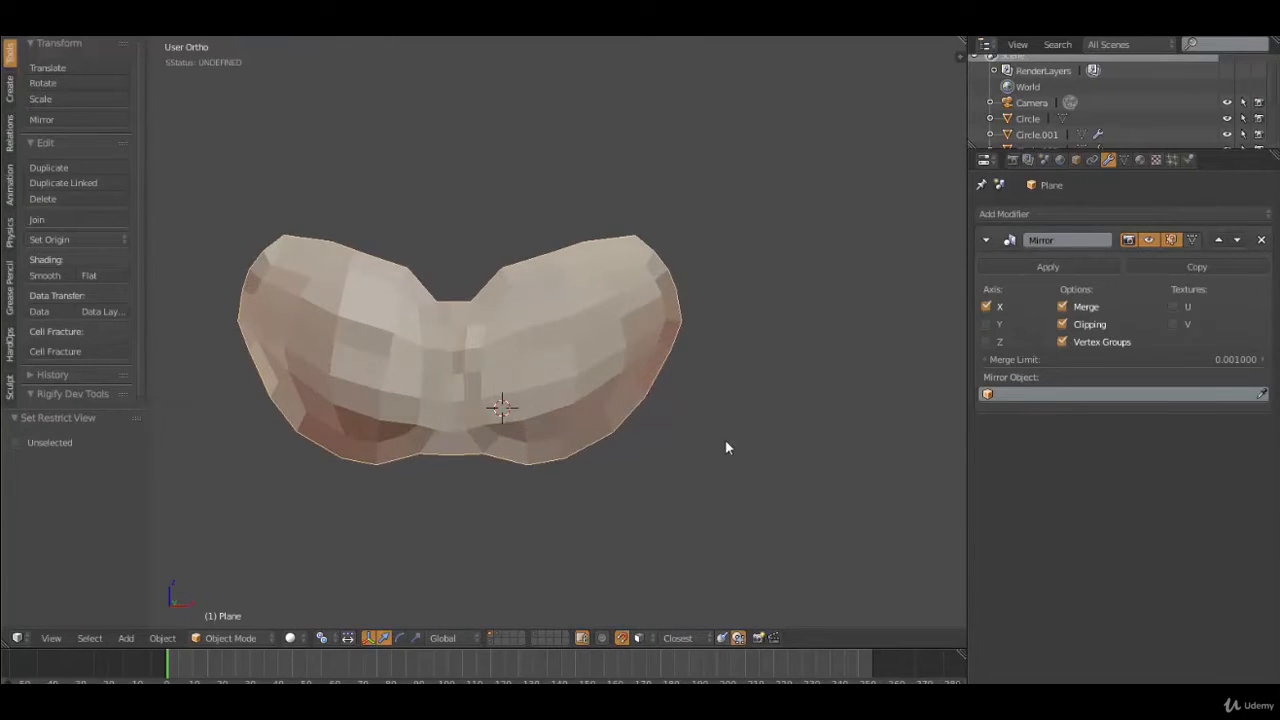
key("alt+h")
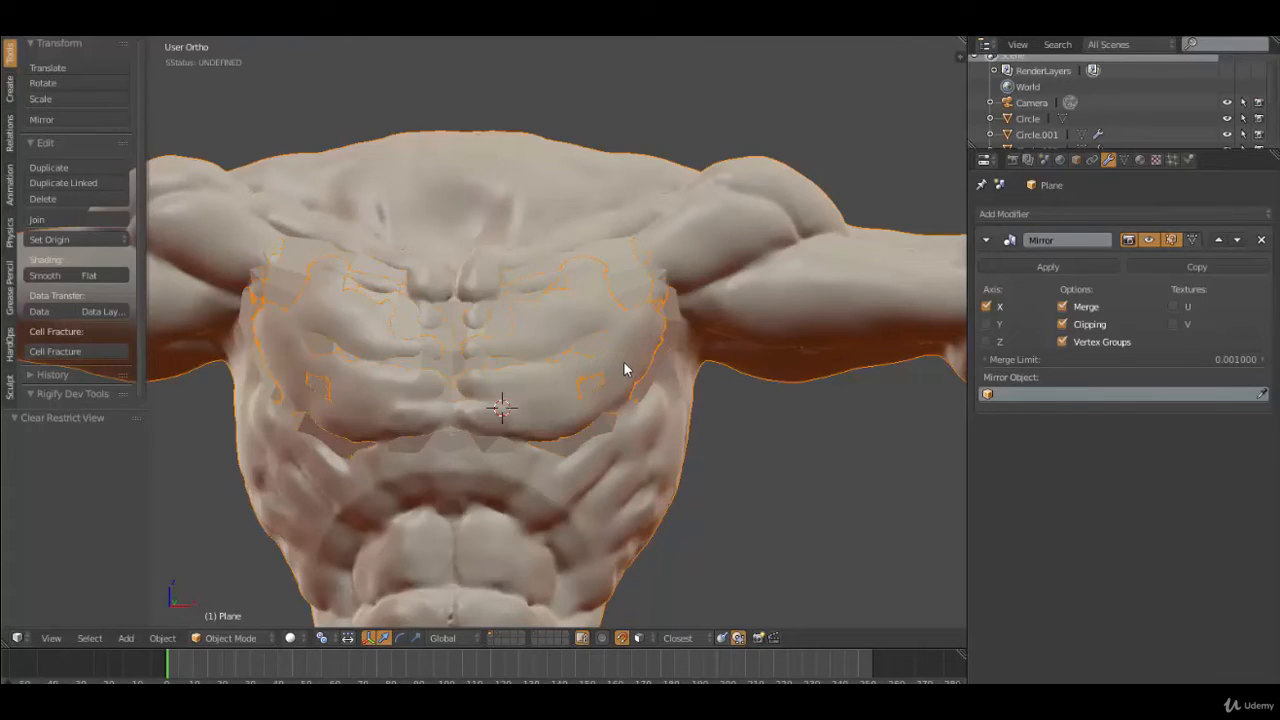
Reselect the retopology mesh for editing and move a cross edge beside the armpit about 0.002 units outward and 0.006 down
right_click(684, 324)
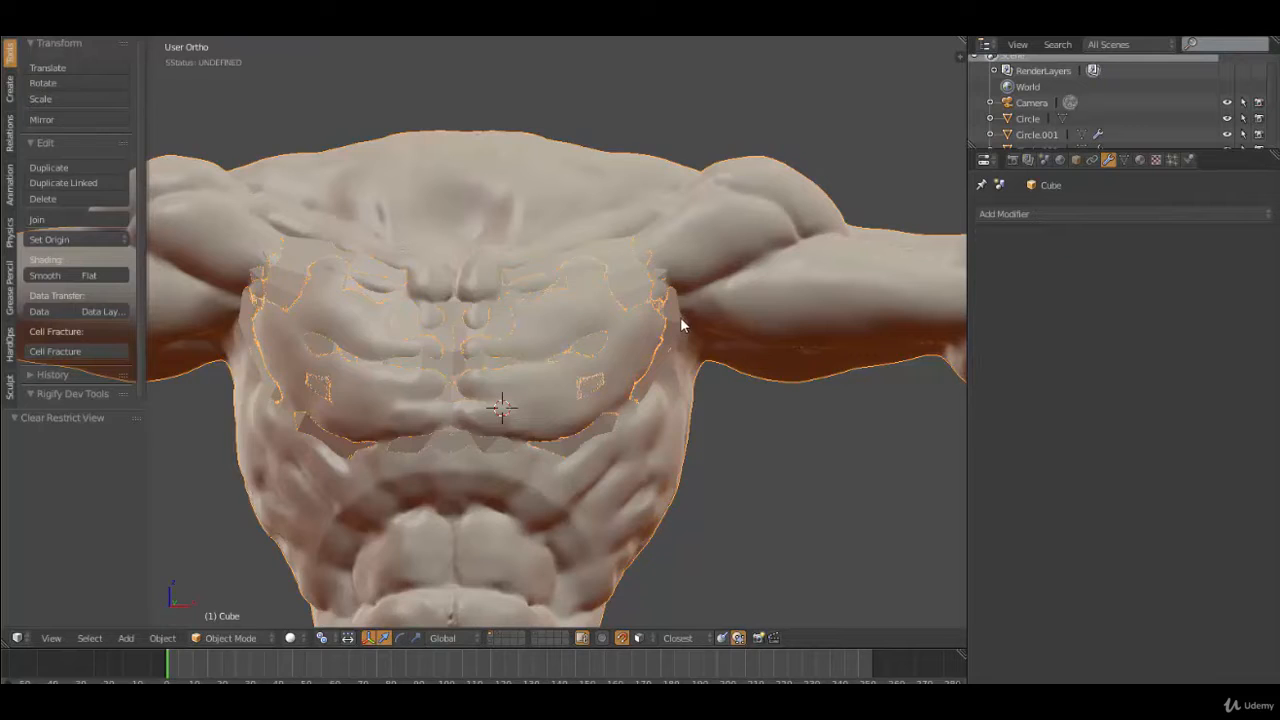
right_click(680, 320)
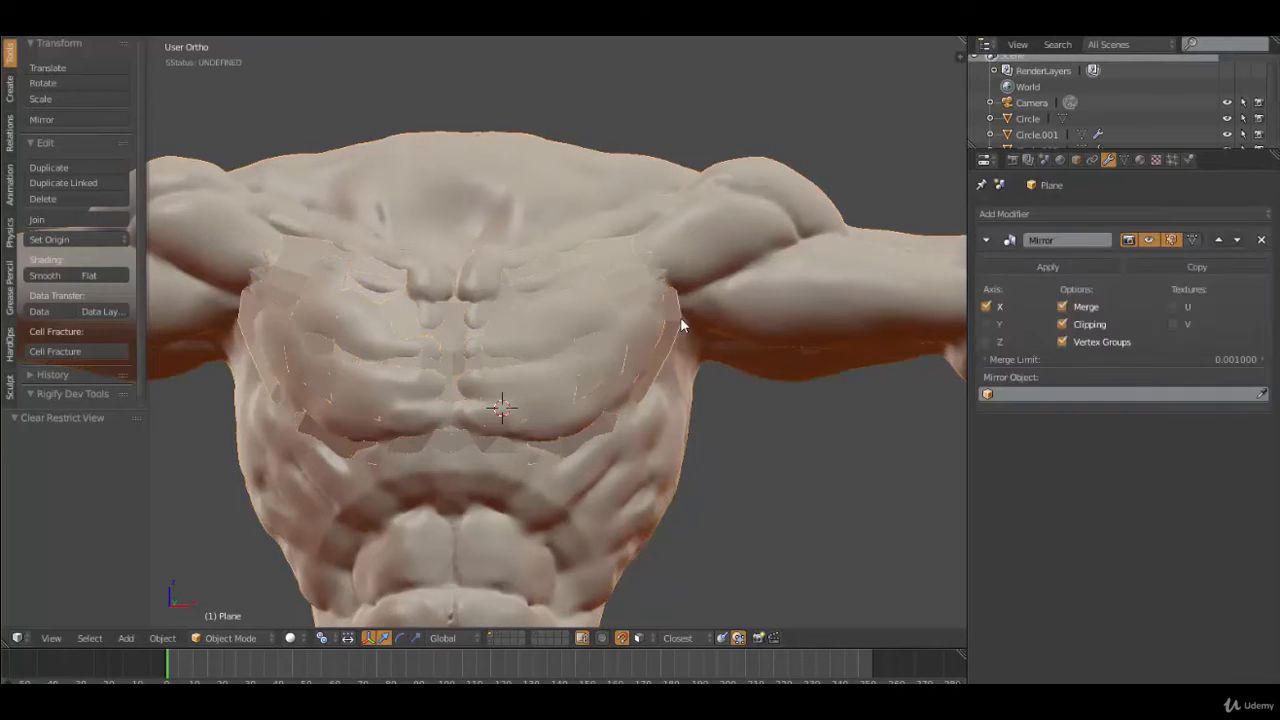
key("Tab")
middle_click_drag(680, 320, 601, 395)
key("g")
left_click(603, 401)
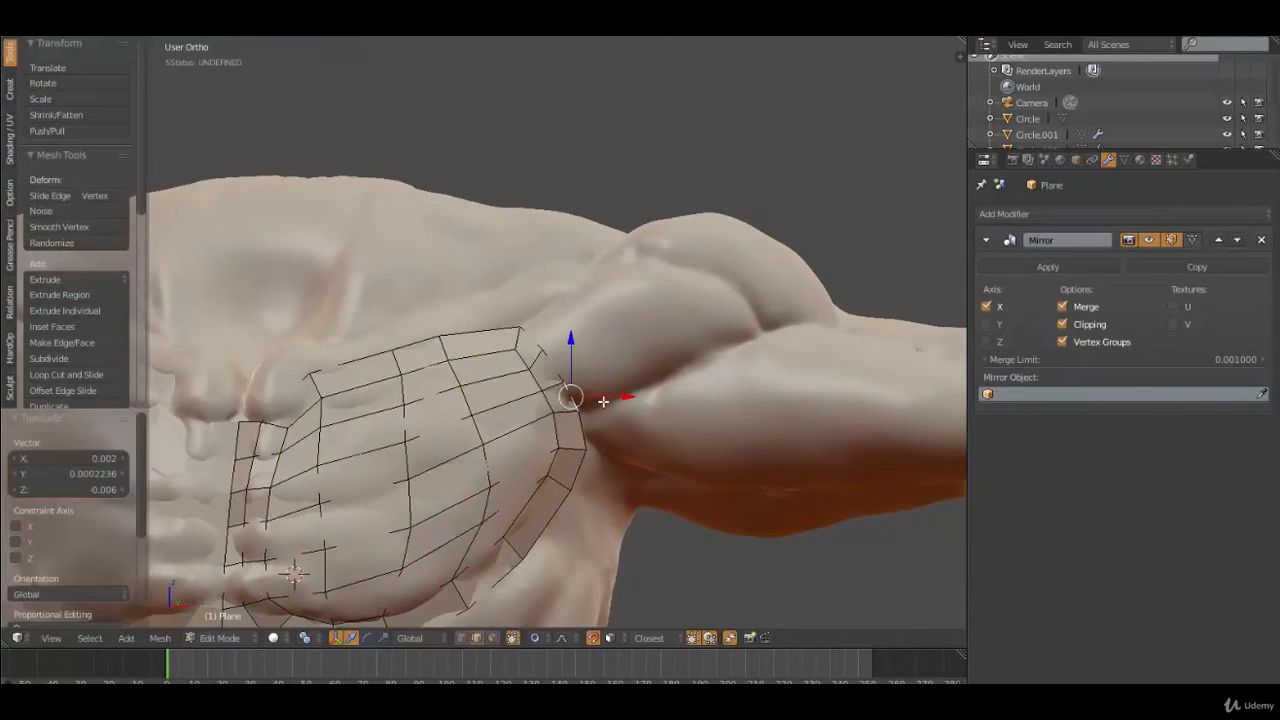
Extrude the armpit edge outward in three face segments along the crease between the front deltoid and the upper arm
key("e")
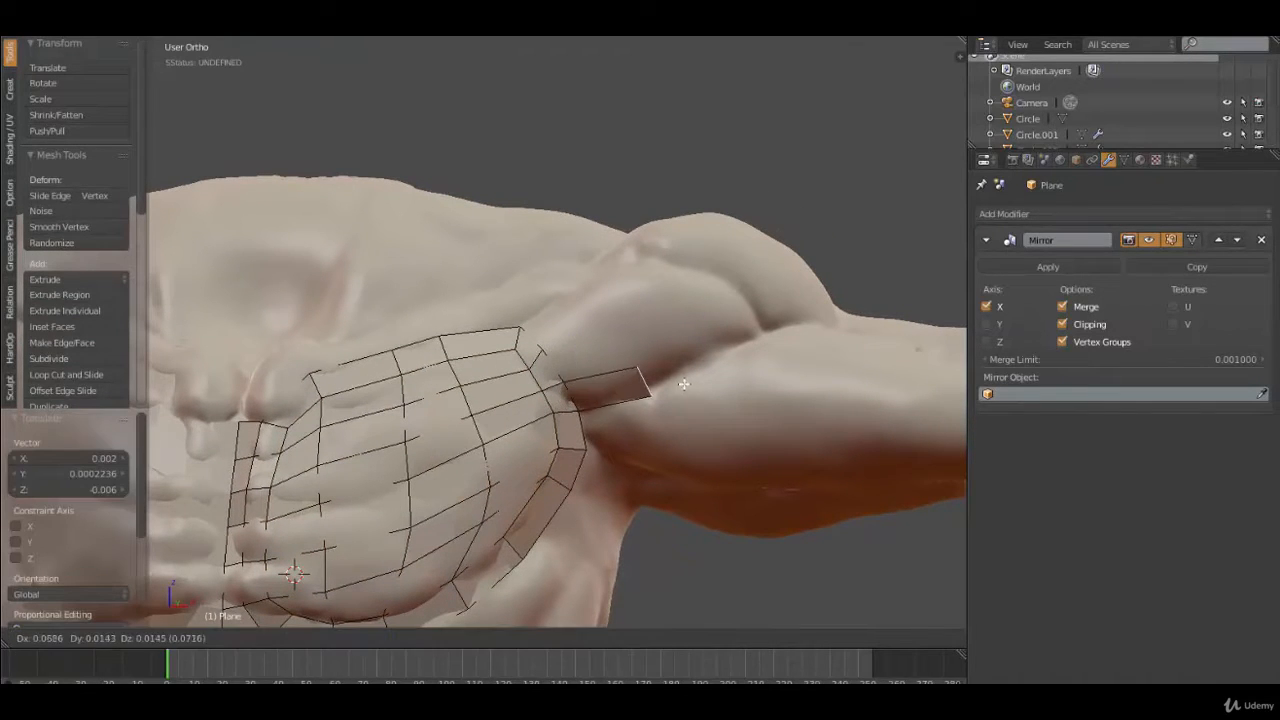
left_click(682, 380)
key("e")
left_click(747, 342)
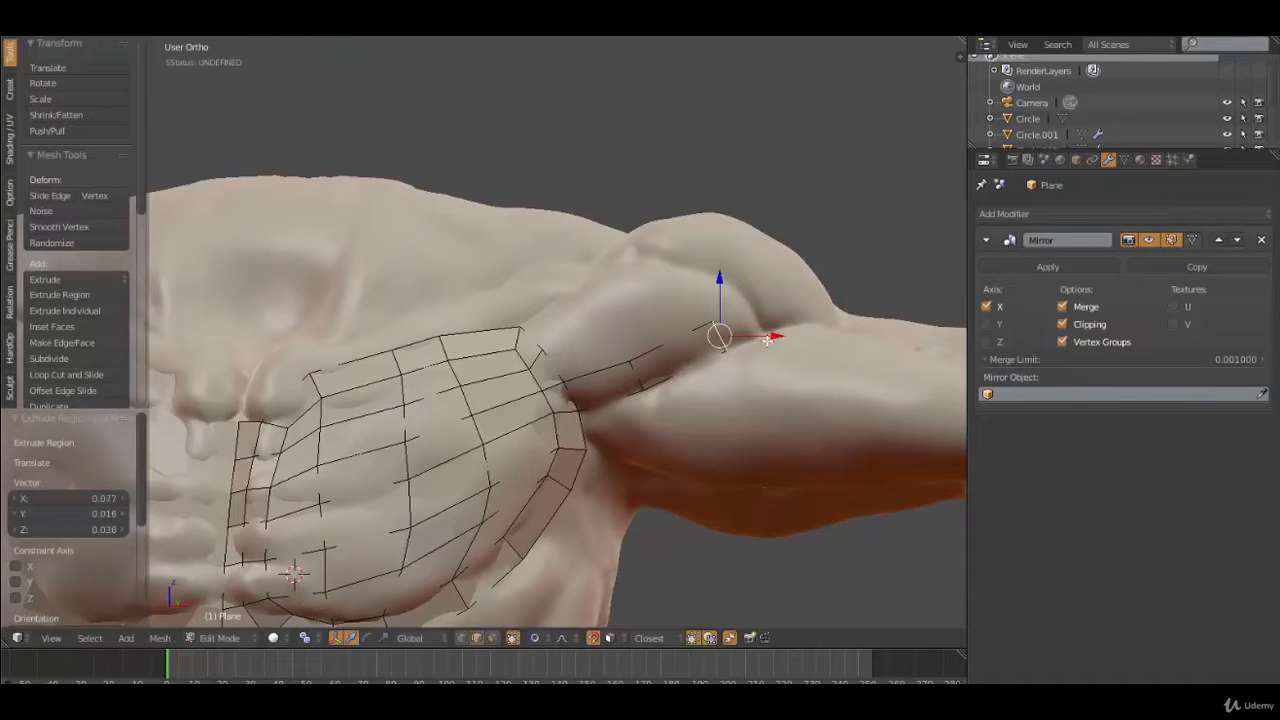
key("e")
left_click(800, 329)
Add one loop cut across the first segment of the crease strip and delete its vertices to detach the strip from the pectoral ring
mouse_move(621, 389)
middle_mouse_down("shift")
mouse_move(597, 403)
mouse_move(608, 407)
middle_mouse_up("shift")
scroll(598, 406, "up", 2)
key("ctrl+r")
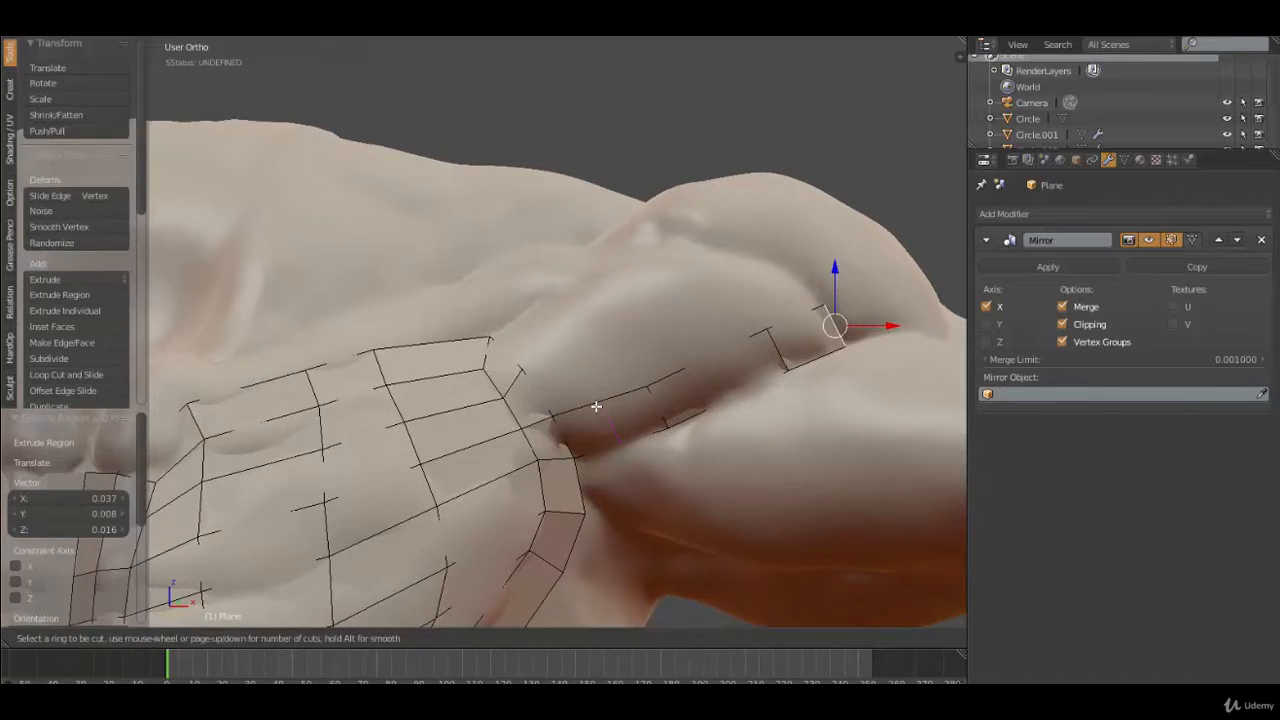
left_click(595, 405)
right_click(595, 405)
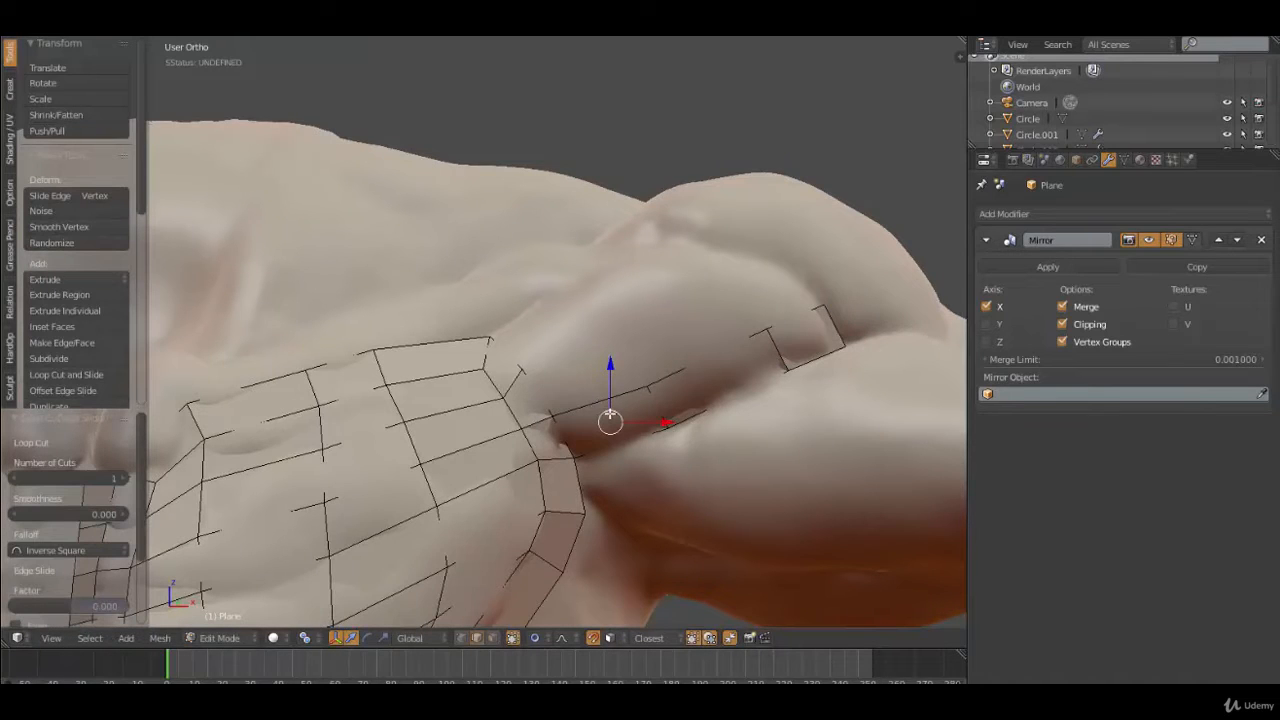
key("g")
left_click(610, 414)
key("x")
left_click(610, 414)
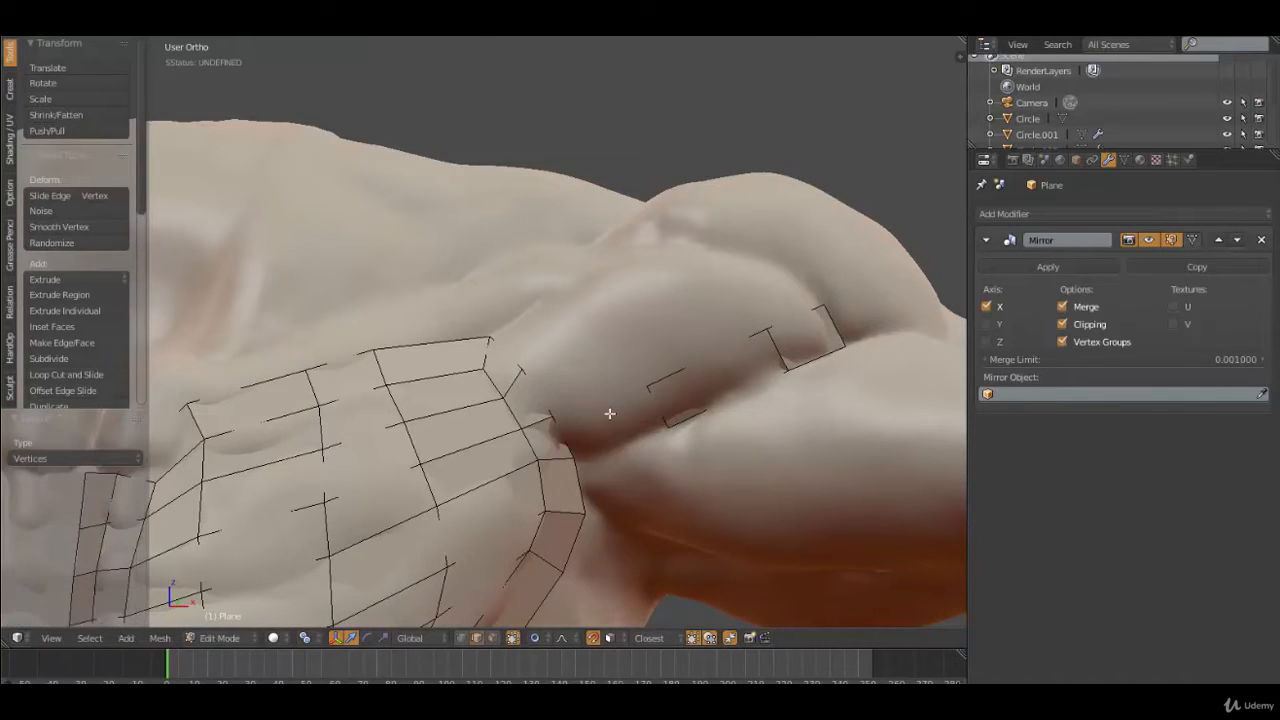
Extrude the crease strip's inner end edge in a chain of faces up the inner side and over the top of the front deltoid
right_click(655, 406)
right_click(577, 401, "ctrl")
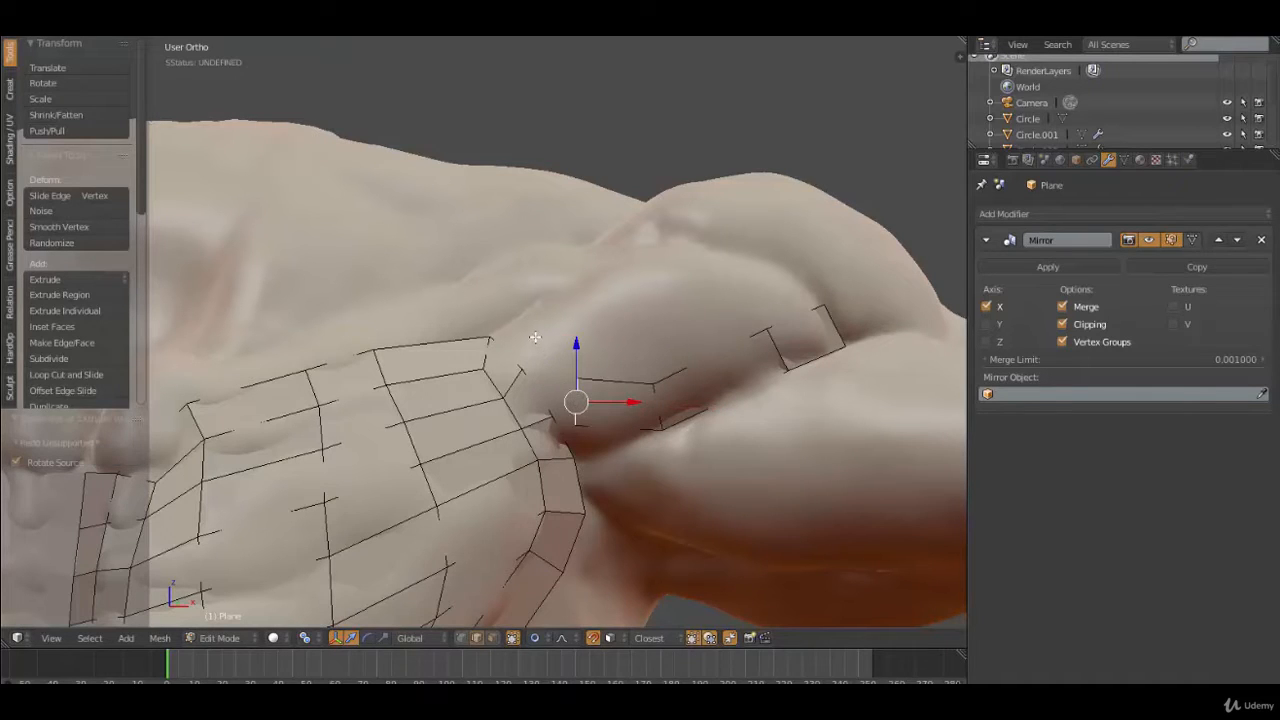
right_click(535, 337, "ctrl")
right_click(551, 305, "ctrl")
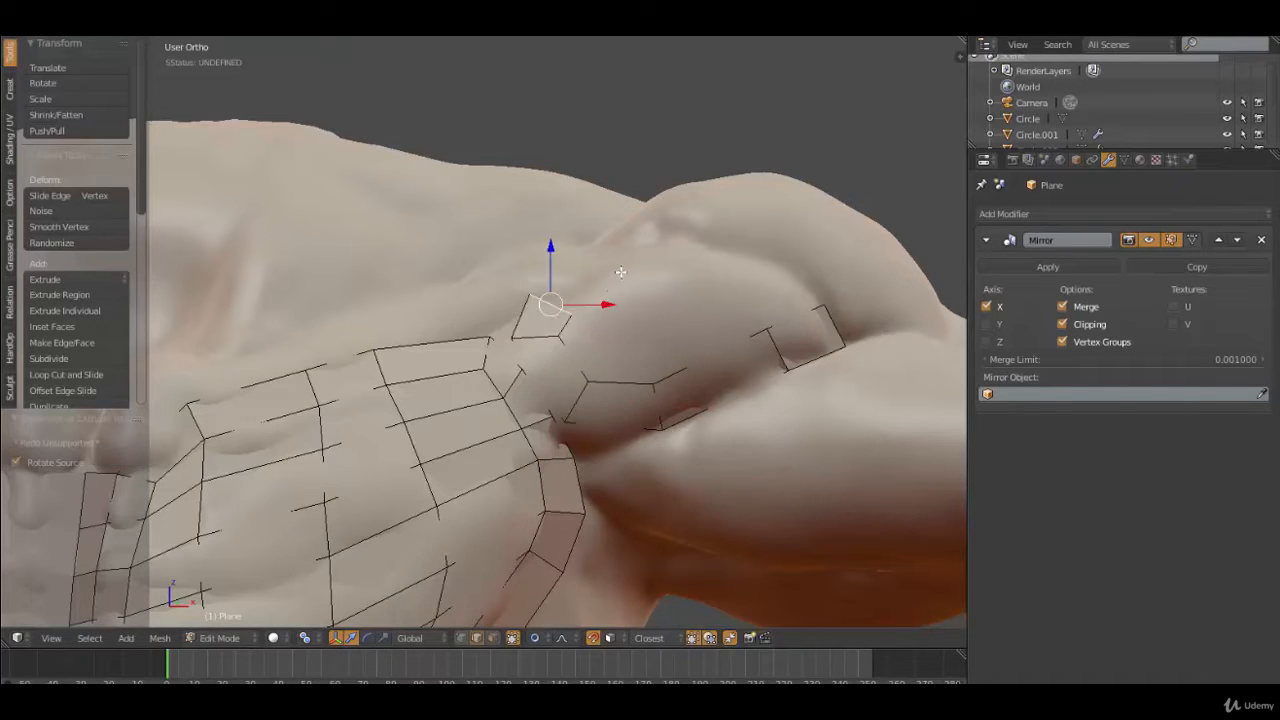
right_click(620, 272, "ctrl")
right_click(714, 258, "ctrl")
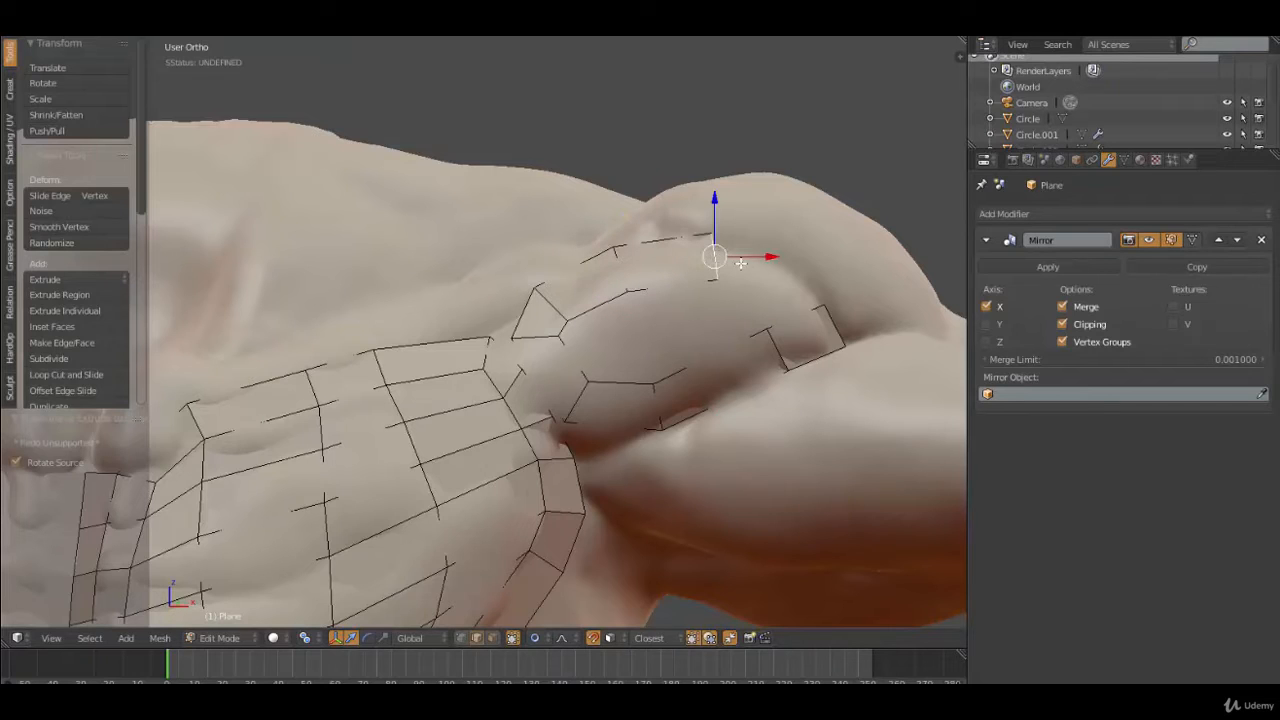
Rotate the crease strip's outer end edge by -51.748°, reposition it, and bridge it with a face to the upper chain's end edge
right_click(834, 328, "ctrl")
key("g")
left_click(876, 331)
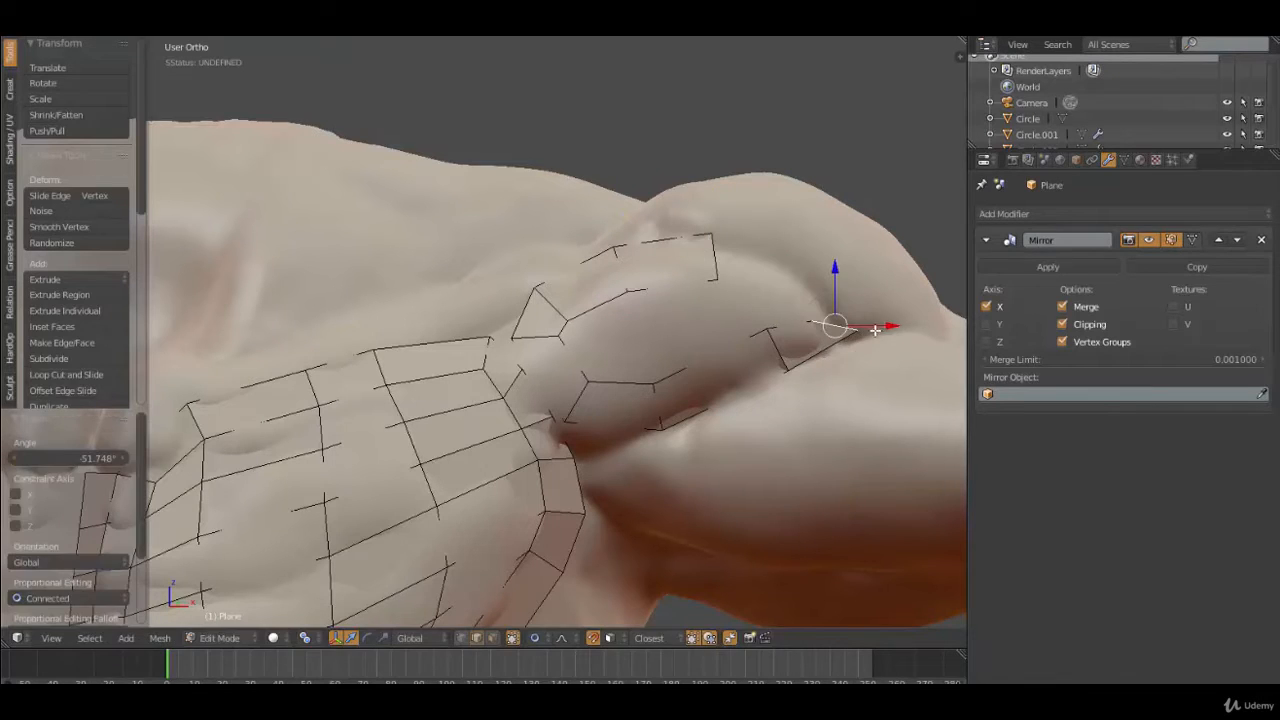
key("g")
left_click(848, 328)
right_click(722, 258, "shift")
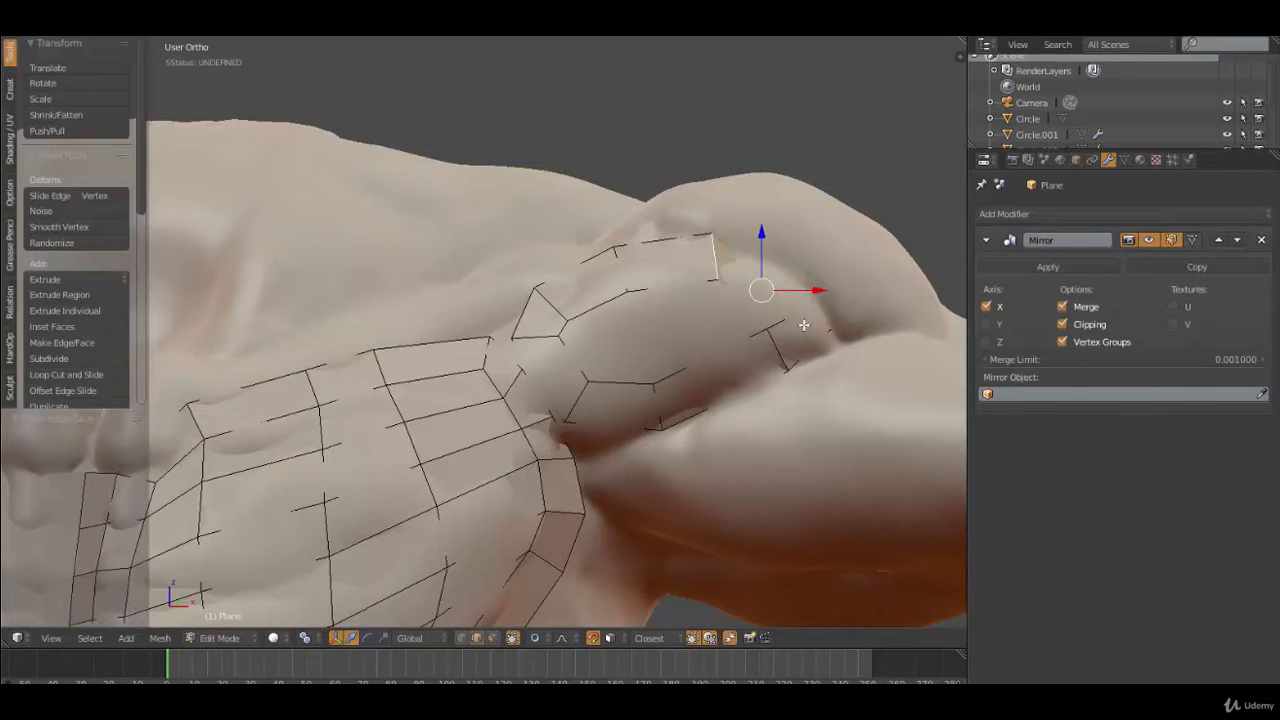
Add one loop cut across the face closing the deltoid ring and move the new edge outward with proportional editing
key("ctrl+r")
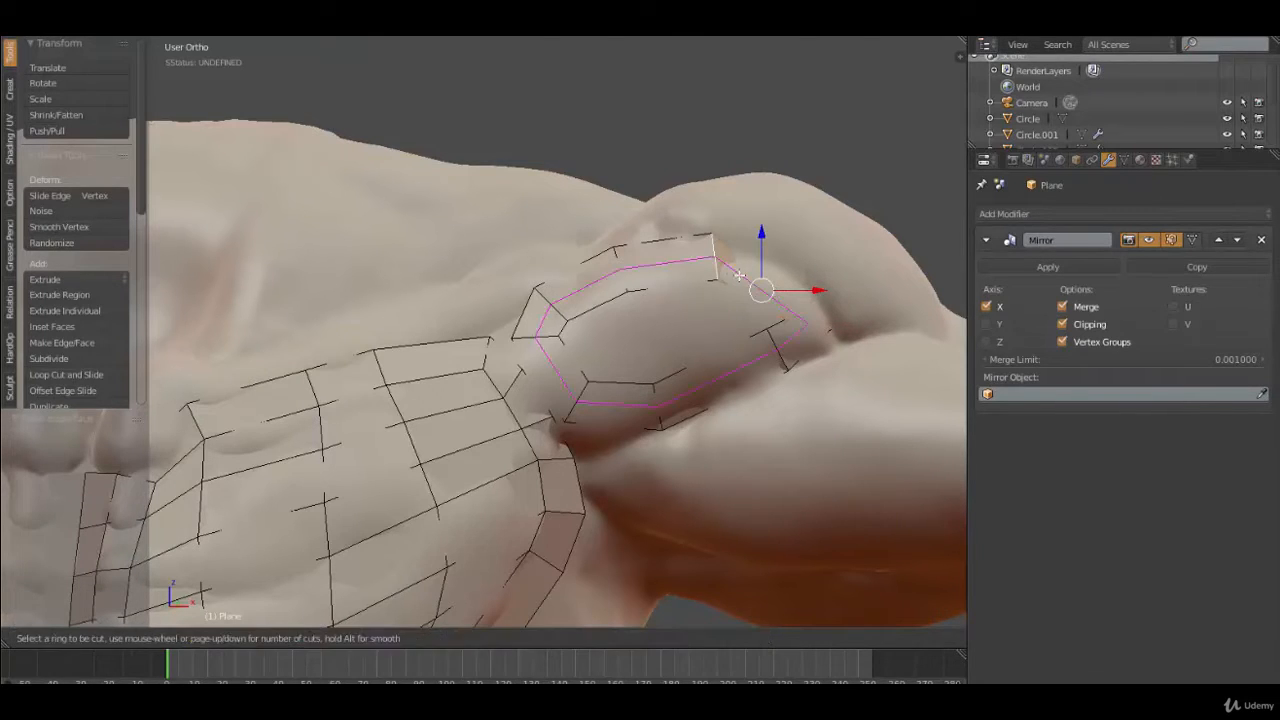
left_click(758, 279)
right_click(758, 279)
key("g")
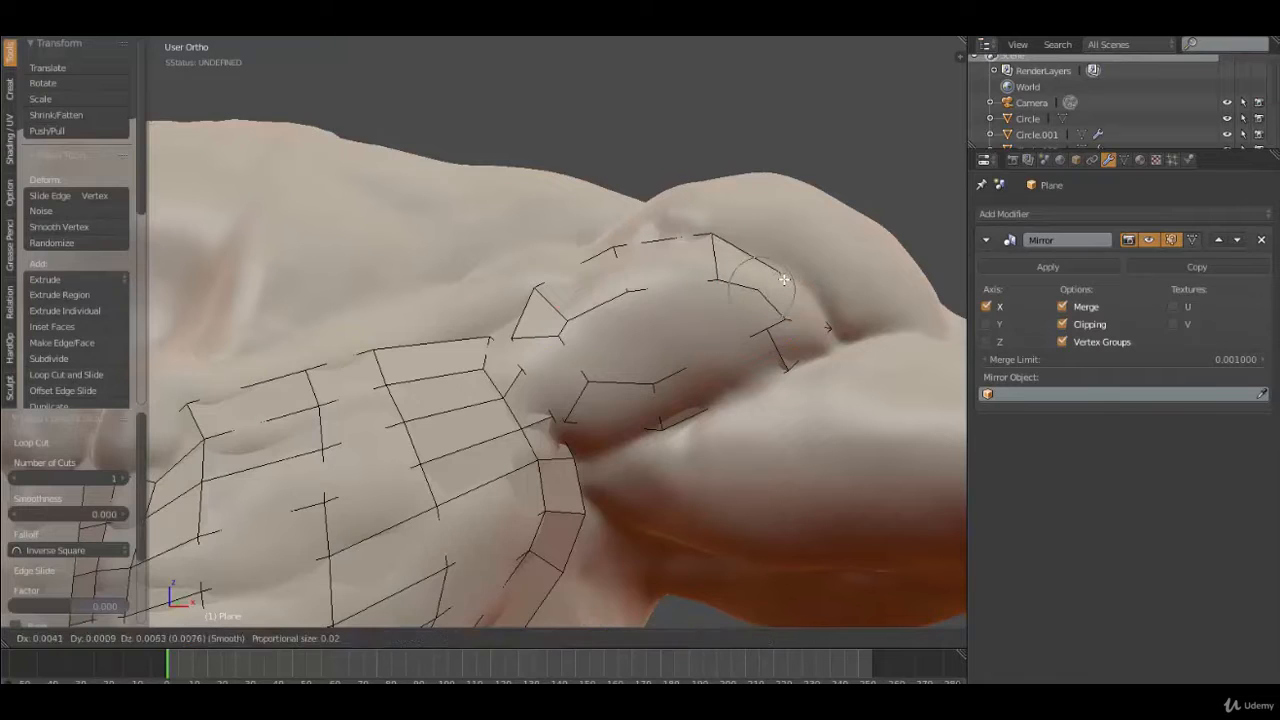
left_click(785, 279)
Switch to vertex selection and move the outer rim vertices at the deltoid ring's far end outward onto the muscle crease
key("ctrl+Tab")
left_click(780, 267)
right_click(784, 270)
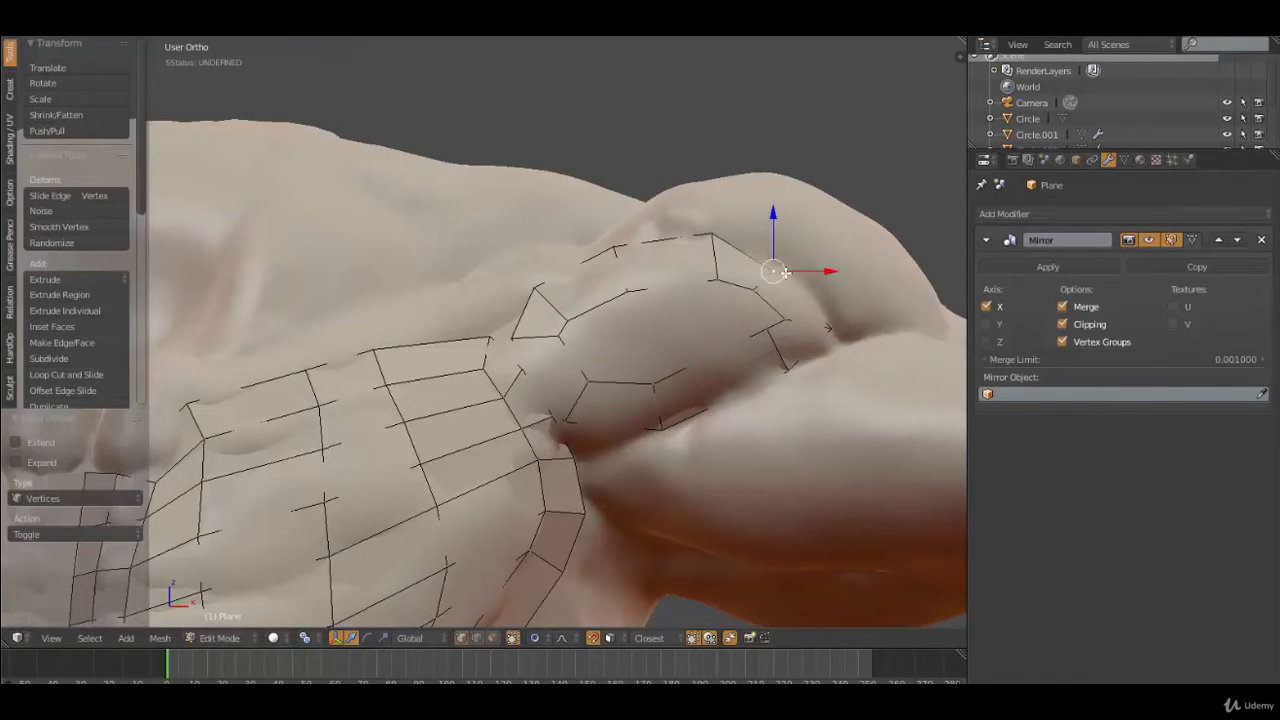
key("g")
left_click(784, 273)
key("g")
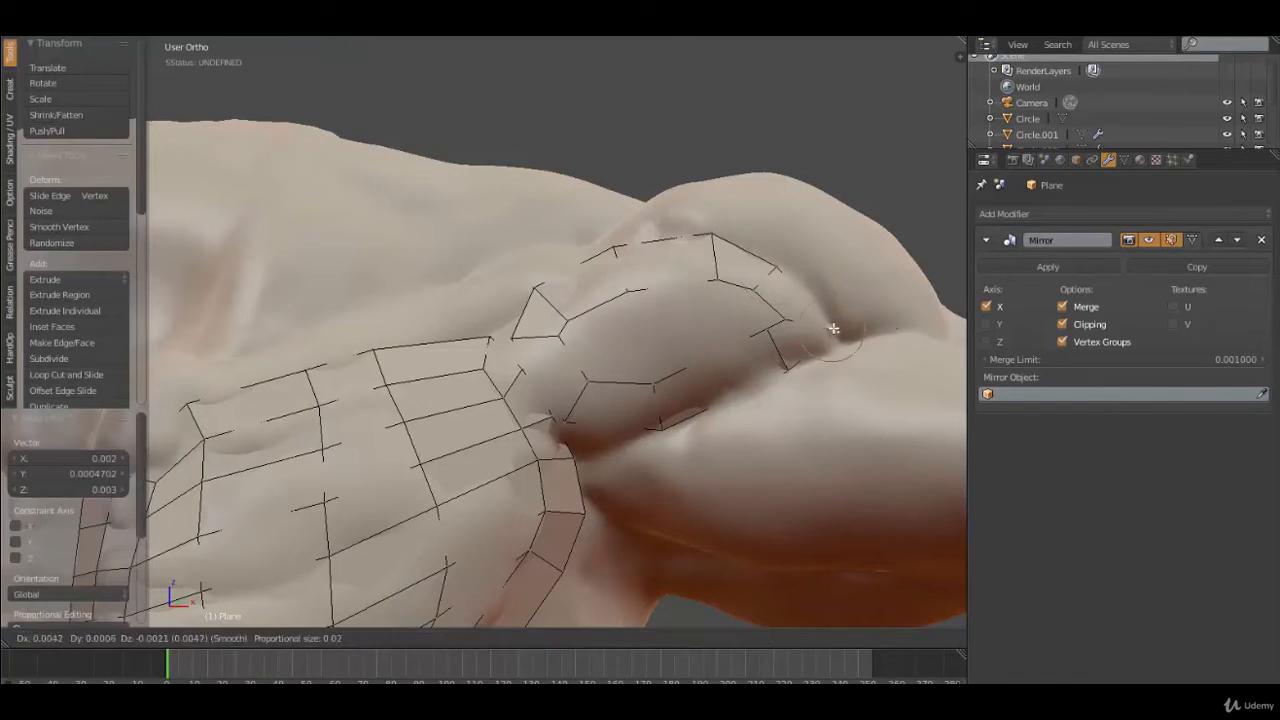
left_click(800, 362)
key("g")
left_click(813, 354)
Reposition the inner rim vertices at the far end of the deltoid ring to even out the face widths
right_click(794, 316)
key("g")
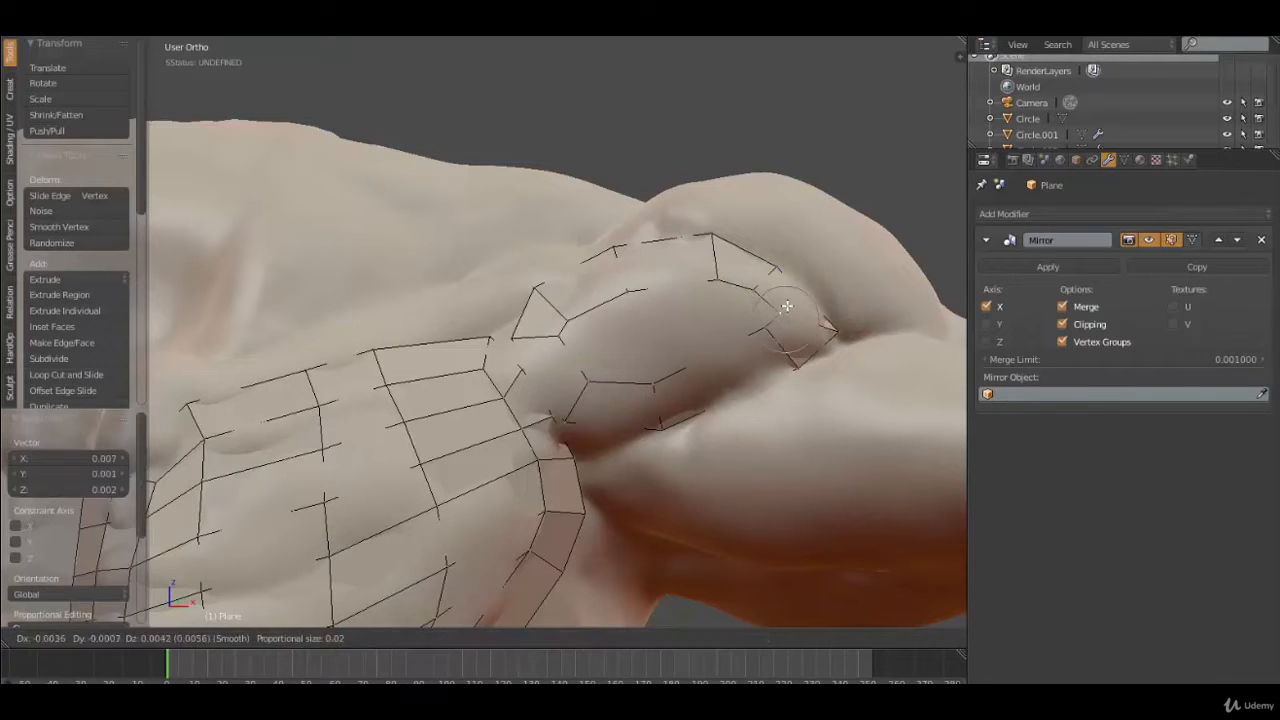
left_click(777, 320)
key("g")
left_click(740, 348)
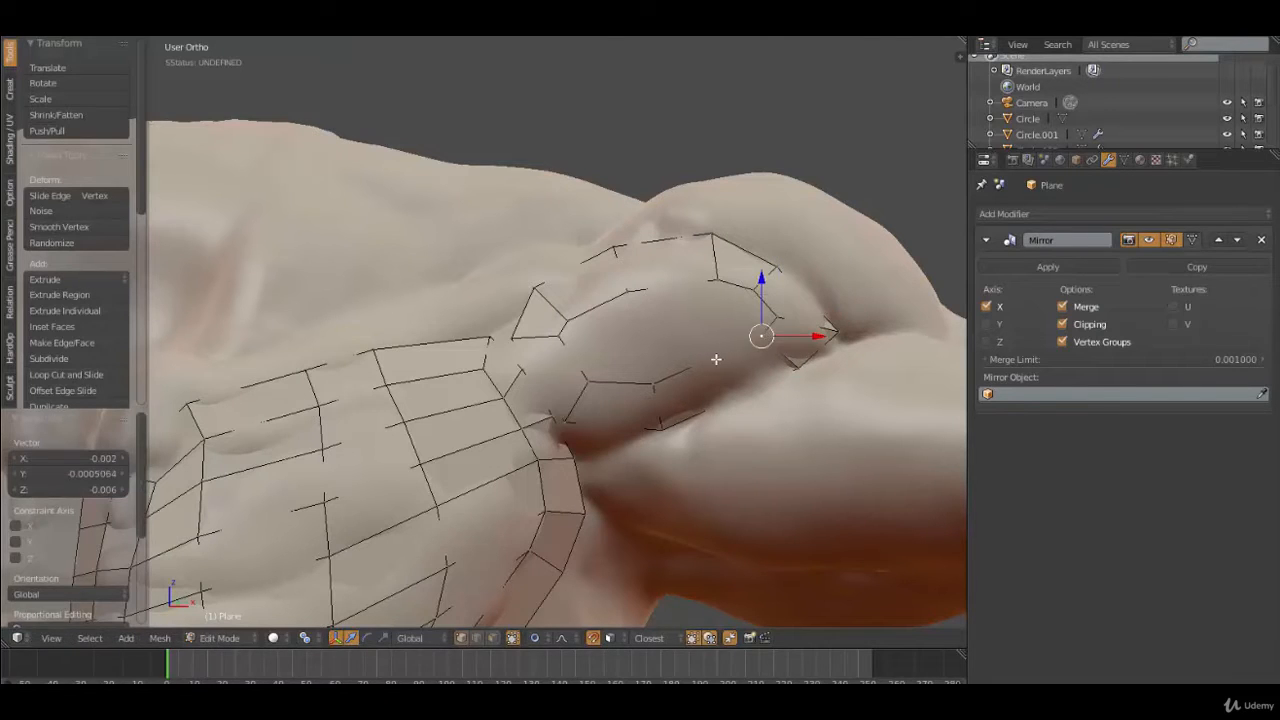
Add one loop cut across the long lower face of the deltoid ring and nudge the new edge into line
key("ctrl+r")
left_click(714, 361)
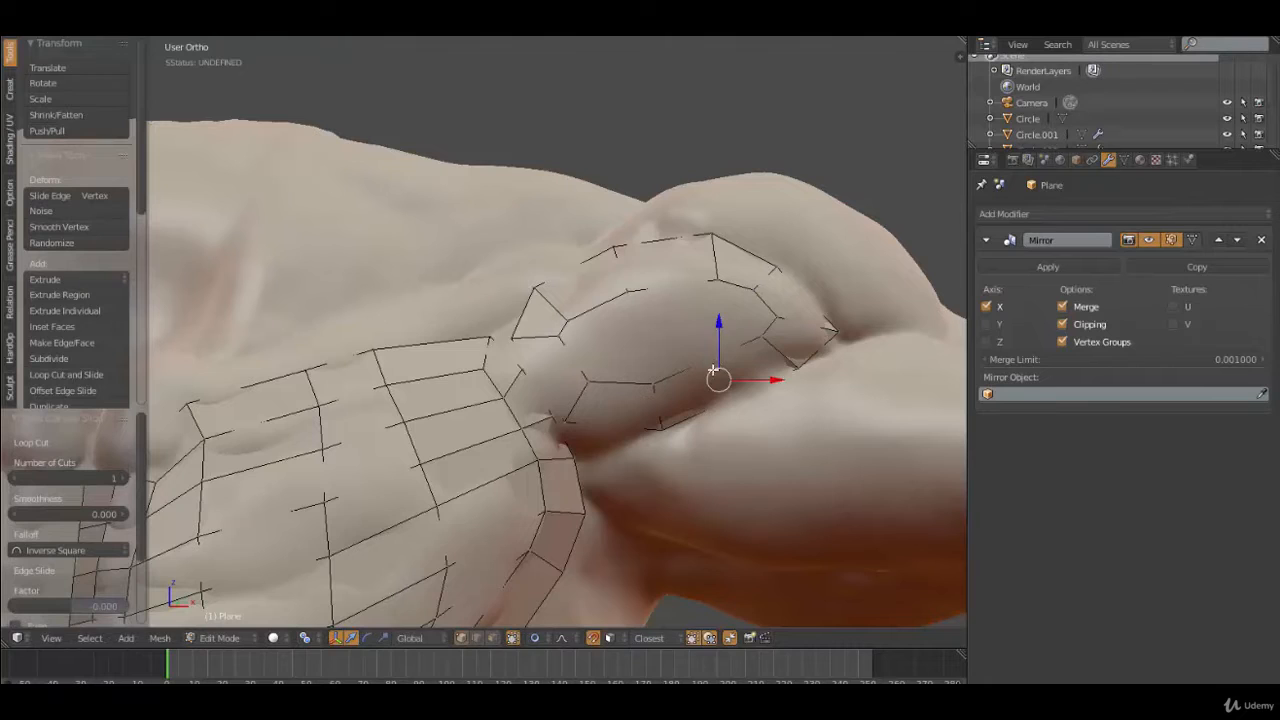
key("g")
left_click(719, 379)
key("g")
left_click(698, 371)
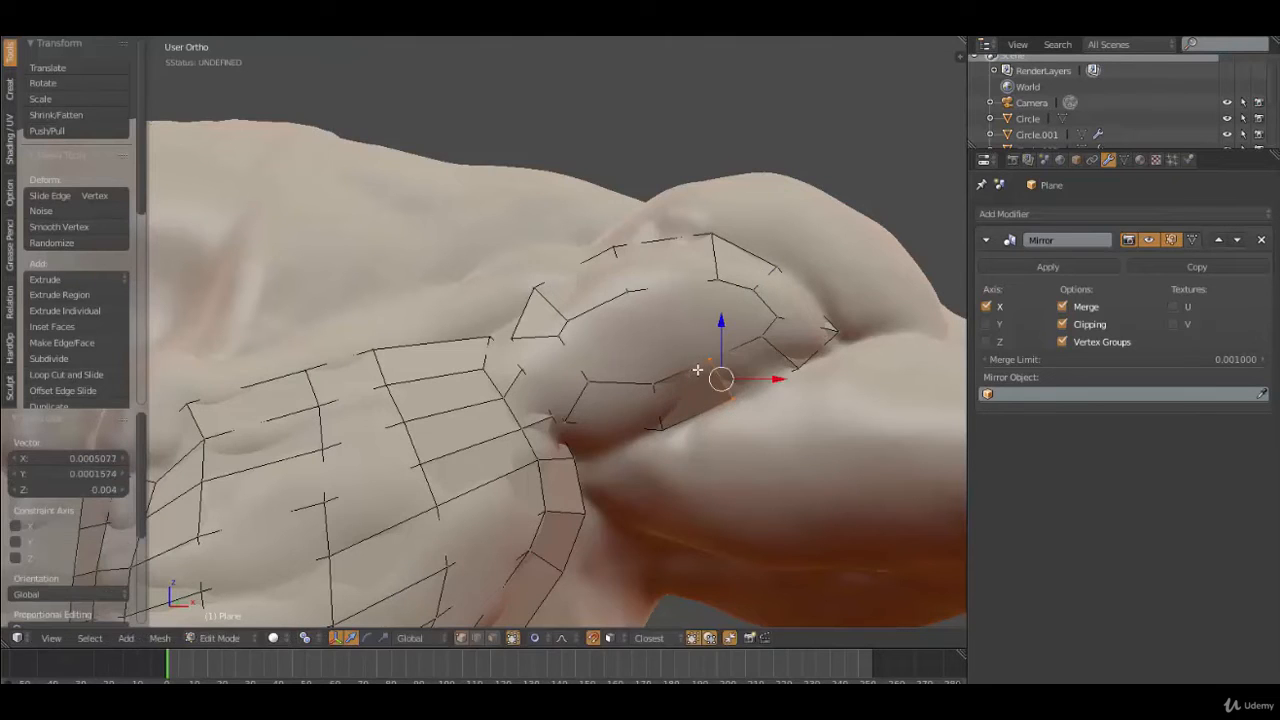
Move the deltoid ring's lower outer vertices outward to follow the crease above the upper arm
right_click(645, 425)
key("g")
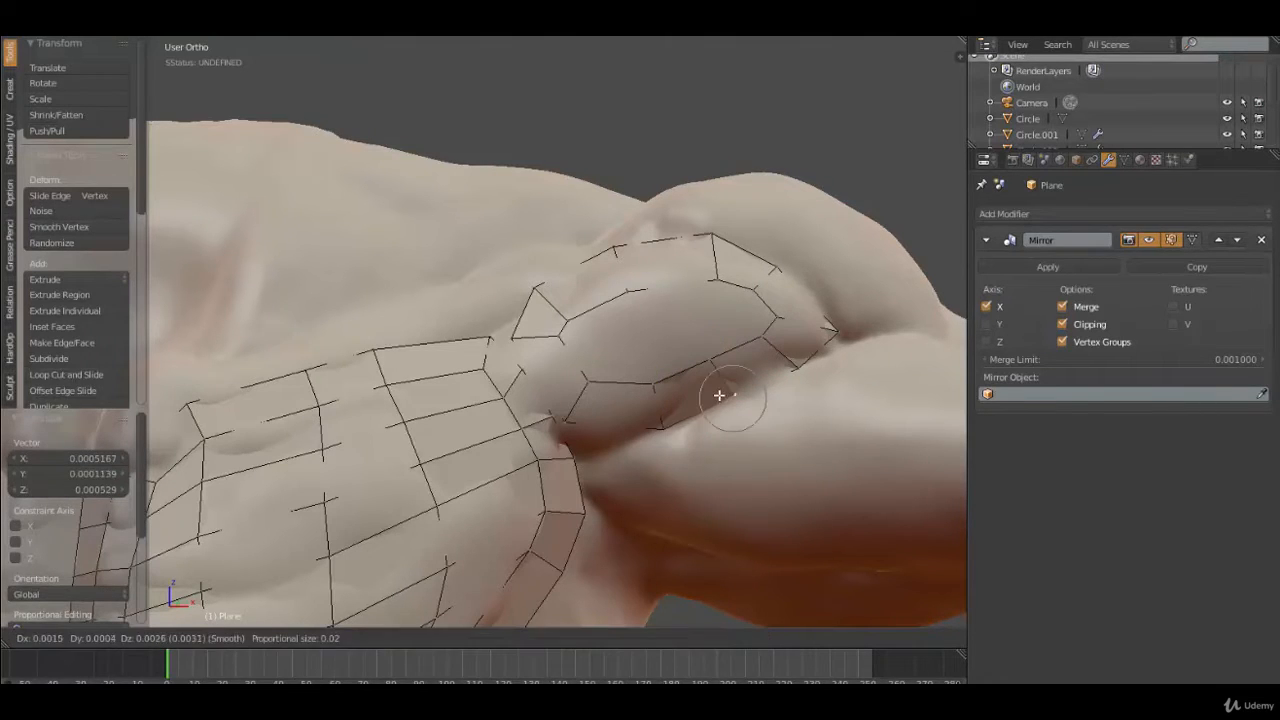
left_click(782, 374)
key("g")
left_click(808, 346)
key("g")
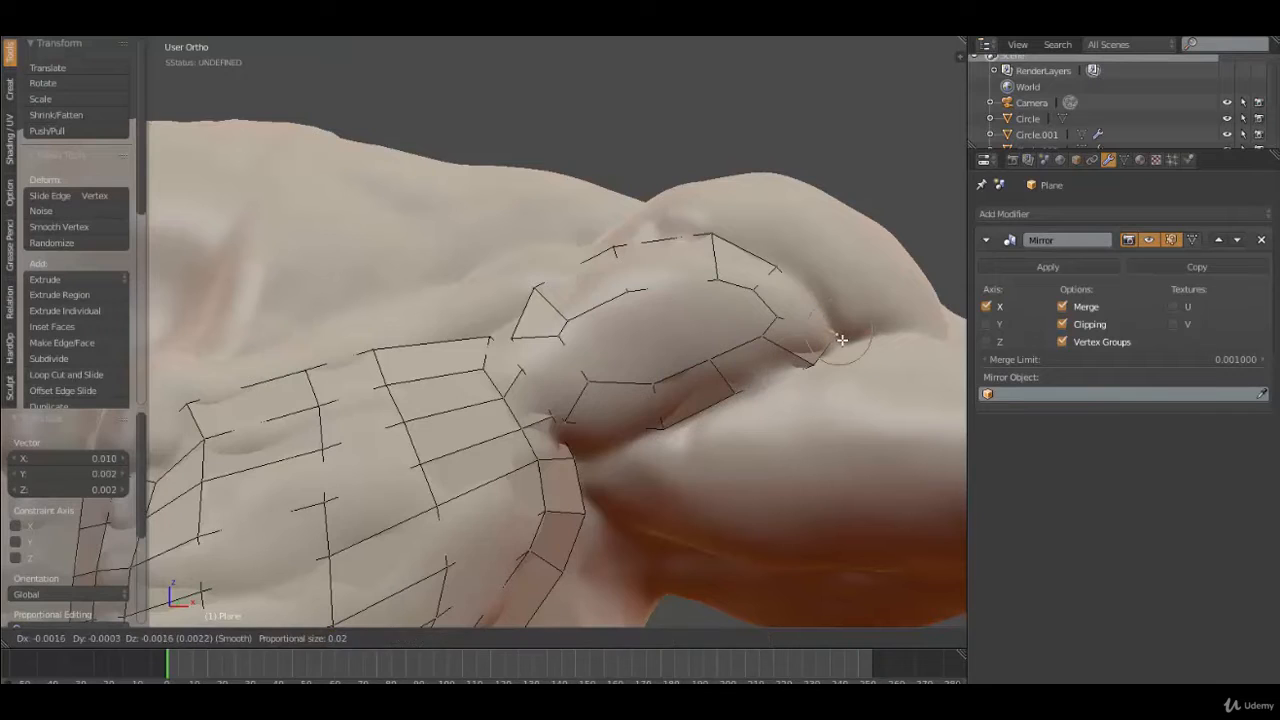
left_click(838, 337)
Select the face strip around the outer end and top of the front deltoid and delete its vertices
middle_click_drag(768, 437, 638, 409)
scroll(540, 397, "up", 2)
scroll(686, 443, "up", 3)
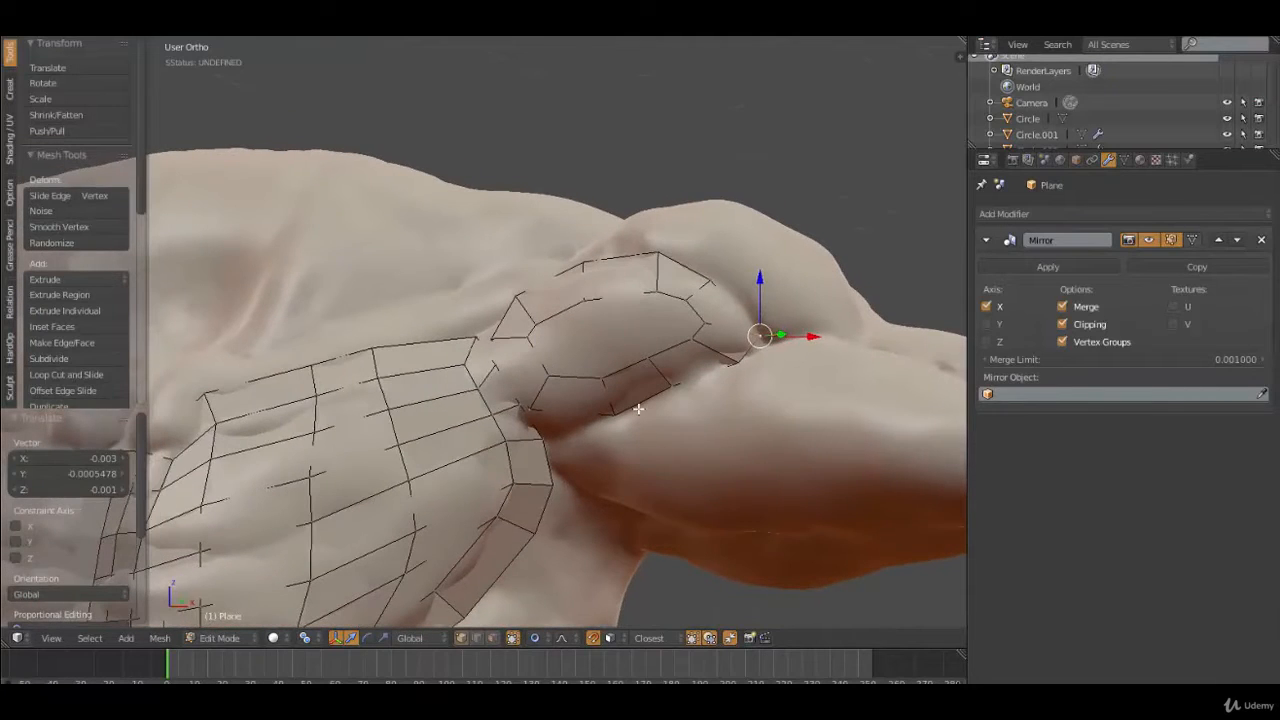
right_click(722, 320, "alt")
right_click(699, 289, "alt+shift")
right_click(653, 268, "alt+shift")
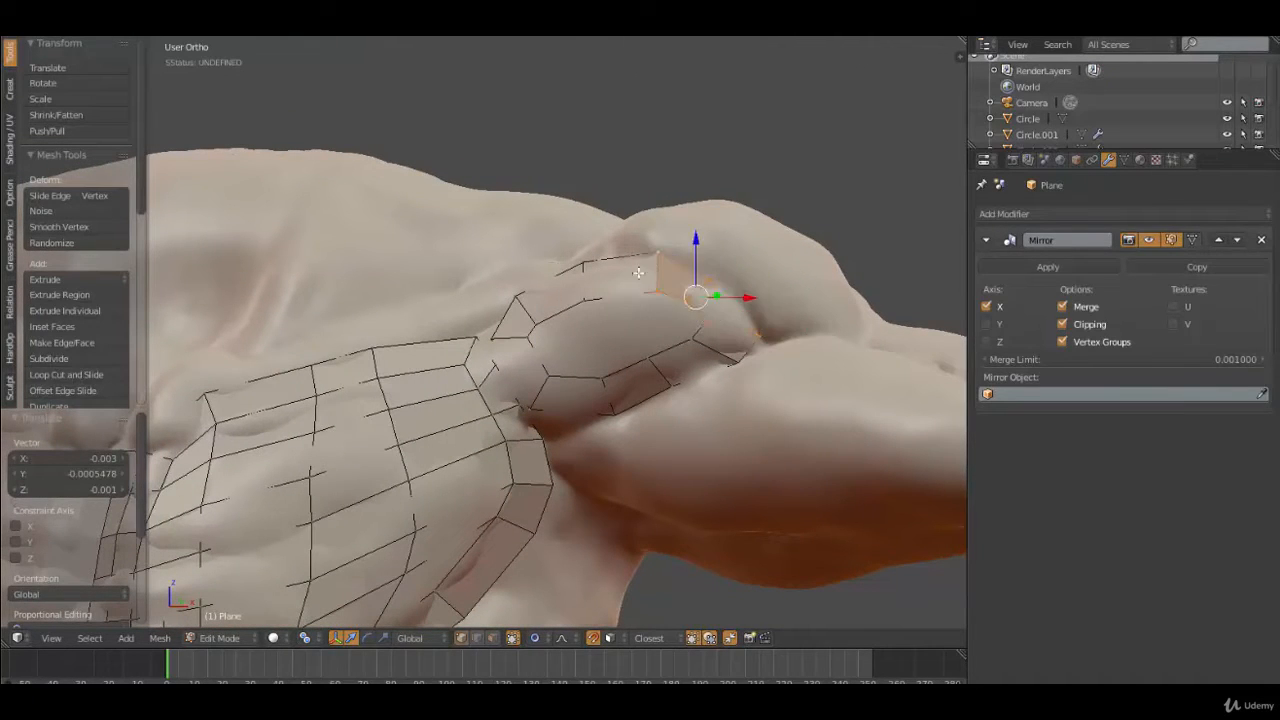
right_click(588, 286, "alt+shift")
right_click(532, 315, "alt+shift")
key("x")
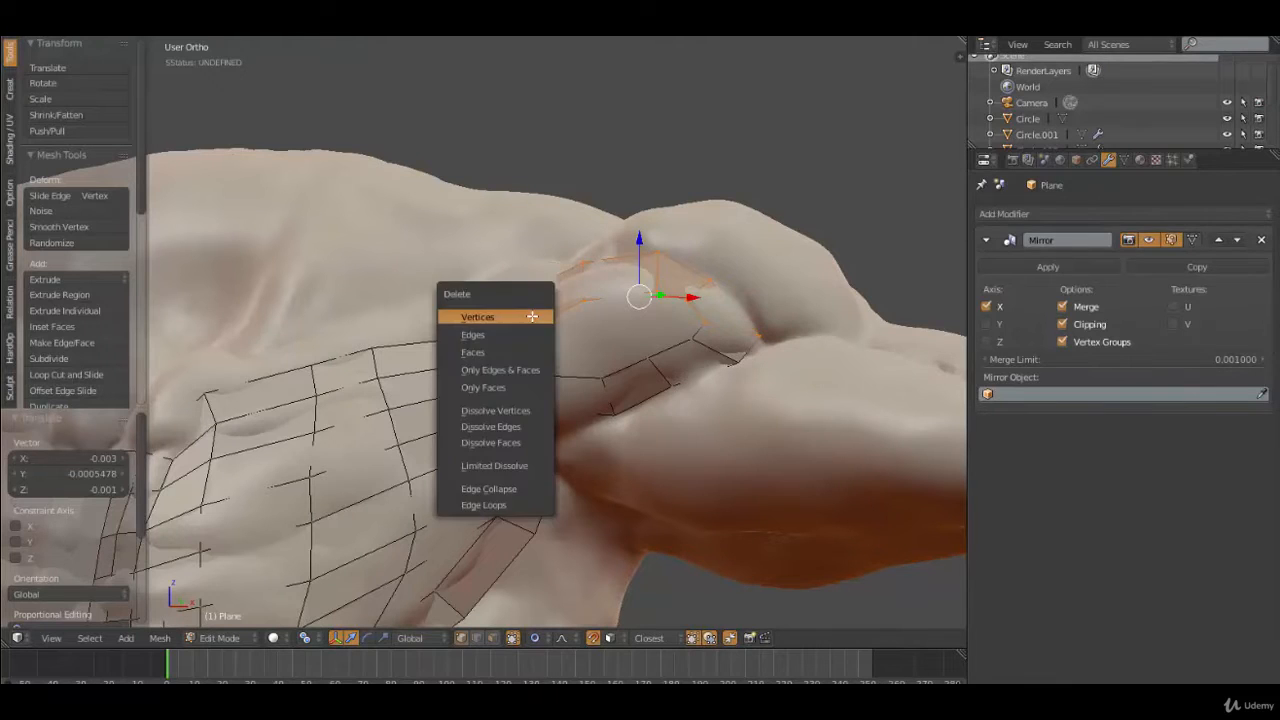
left_click(532, 316)
Move the vertices at the remaining crease strip's outer end farther along the groove under the deltoid
right_click(709, 349)
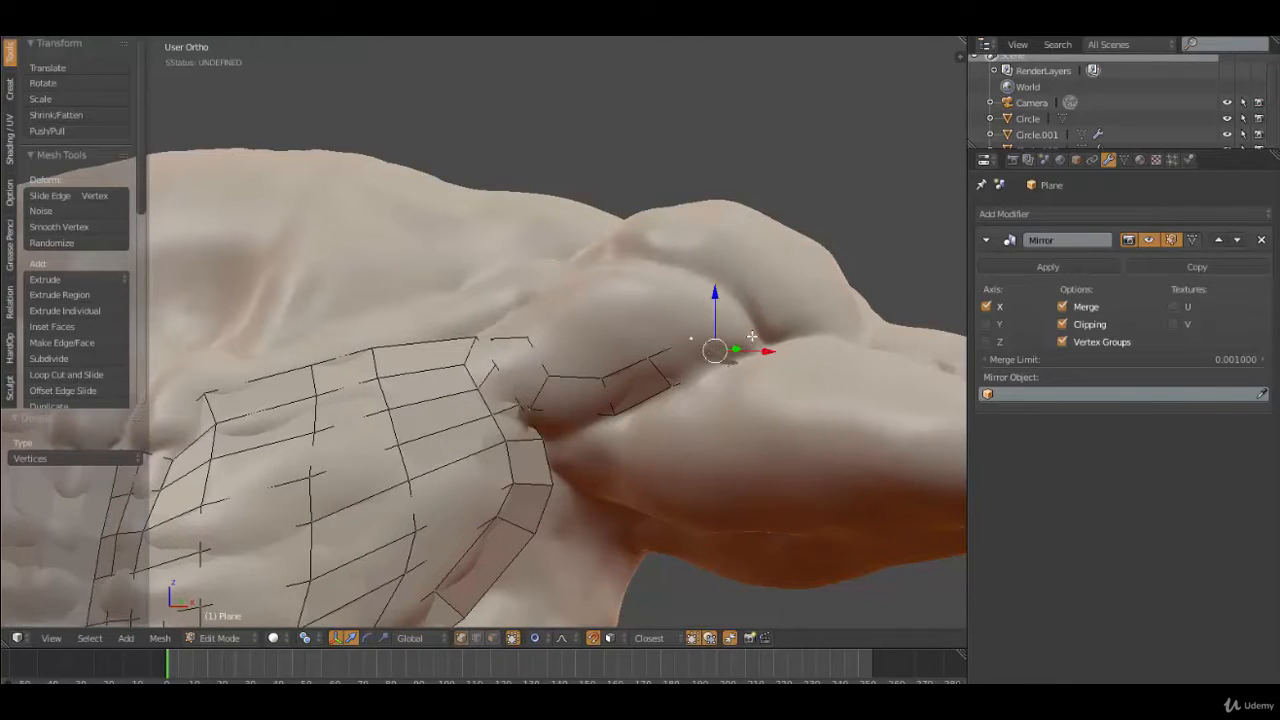
right_click(768, 333, "ctrl")
key("ctrl+z")
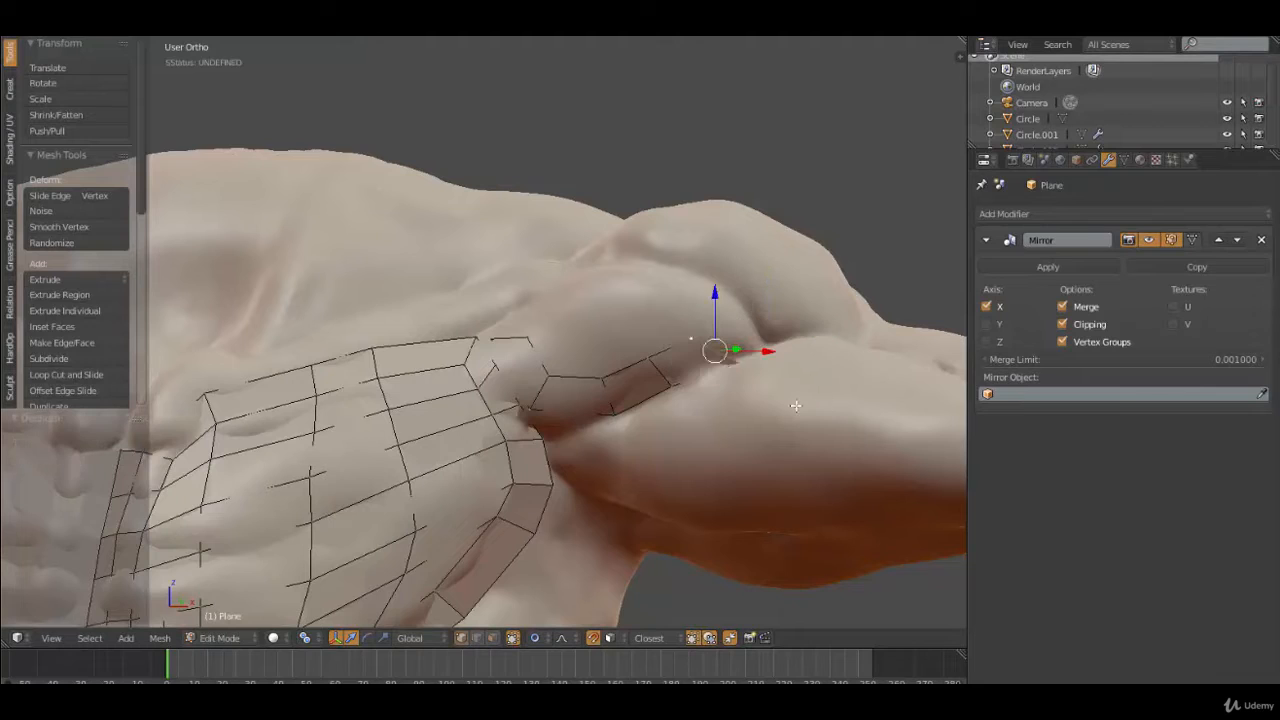
key("g")
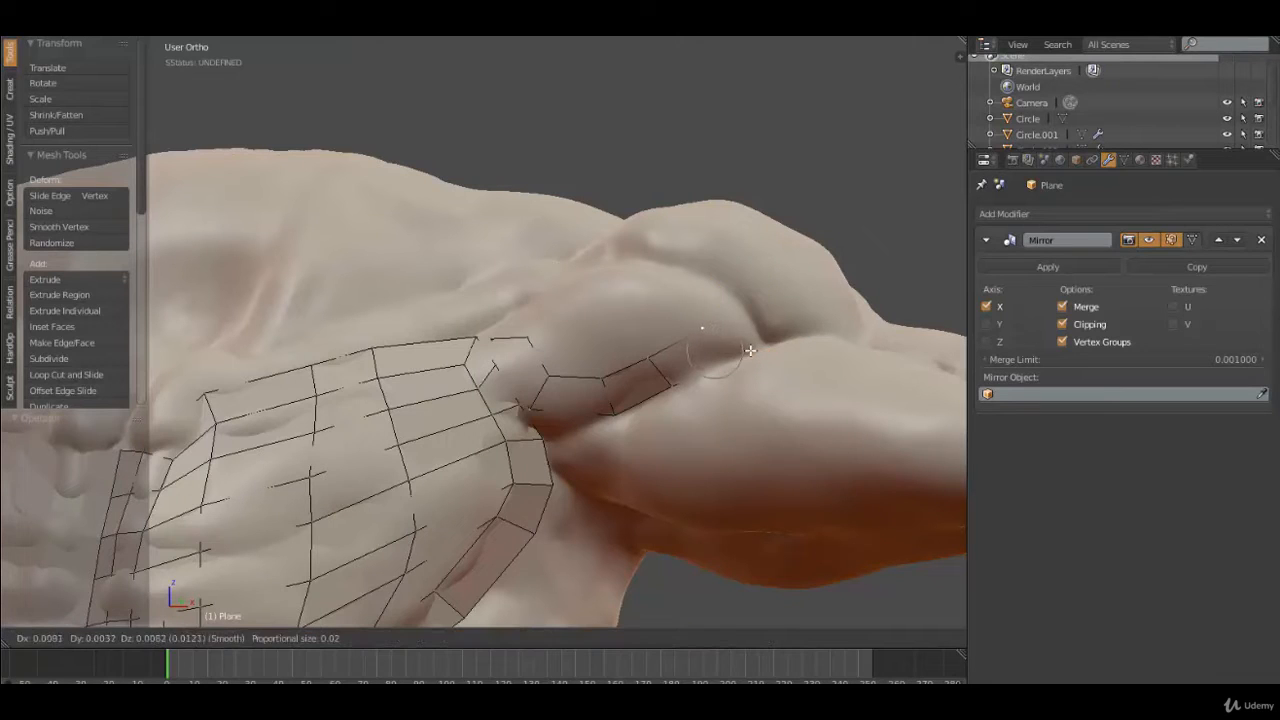
left_click(701, 328)
key("g")
left_click(744, 347)
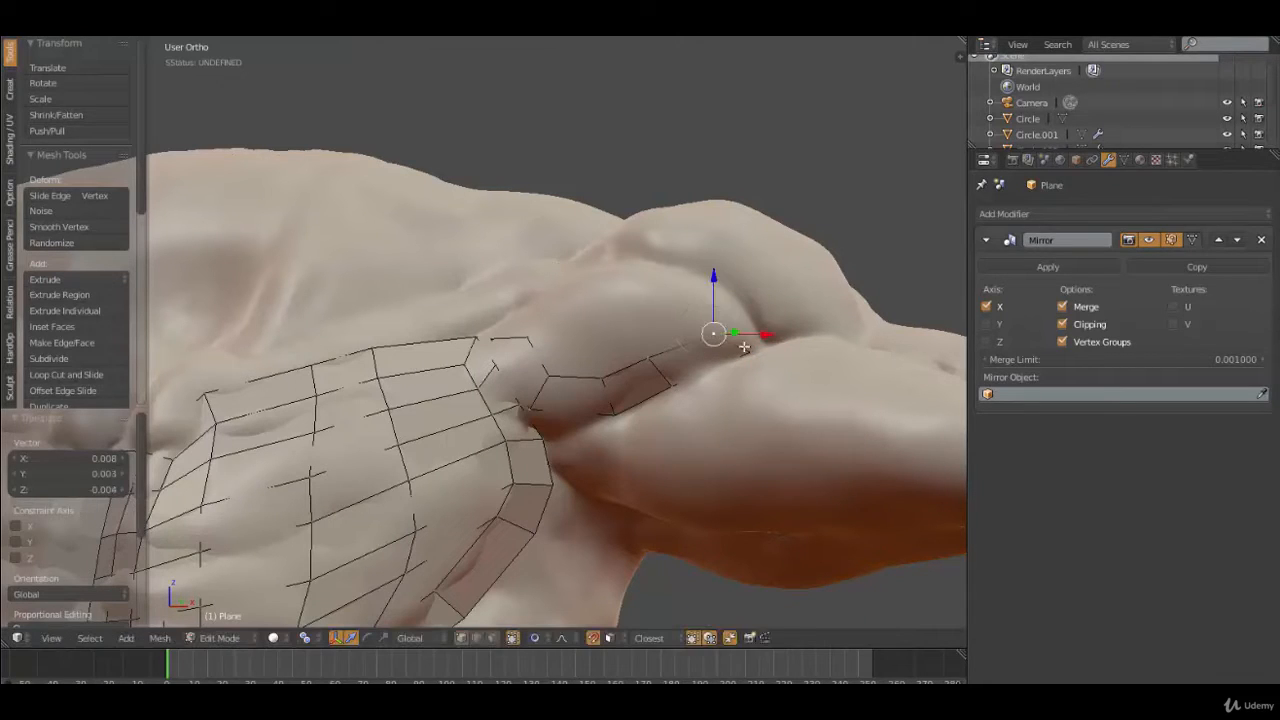
Extrude the crease strip's outer end in successive faces around the shoulder, following the deltoid's lower boundary toward the back
middle_click_drag(755, 315, 718, 348)
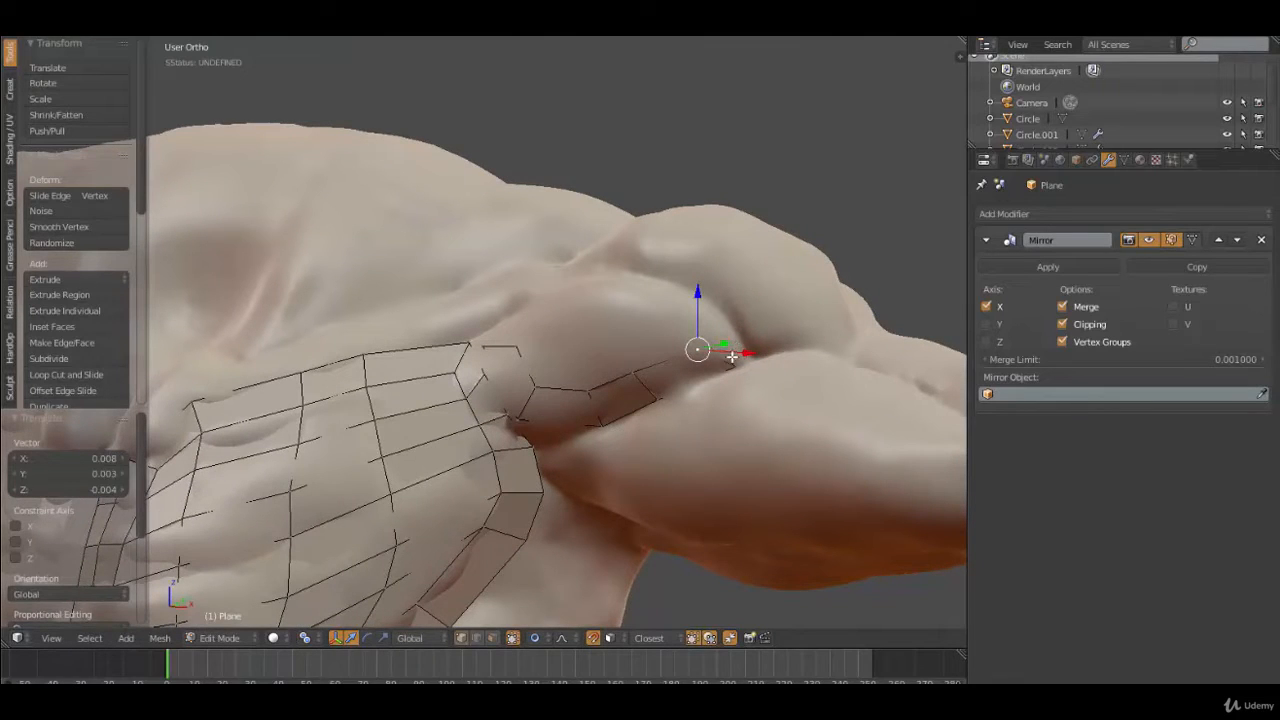
right_click(771, 346, "ctrl")
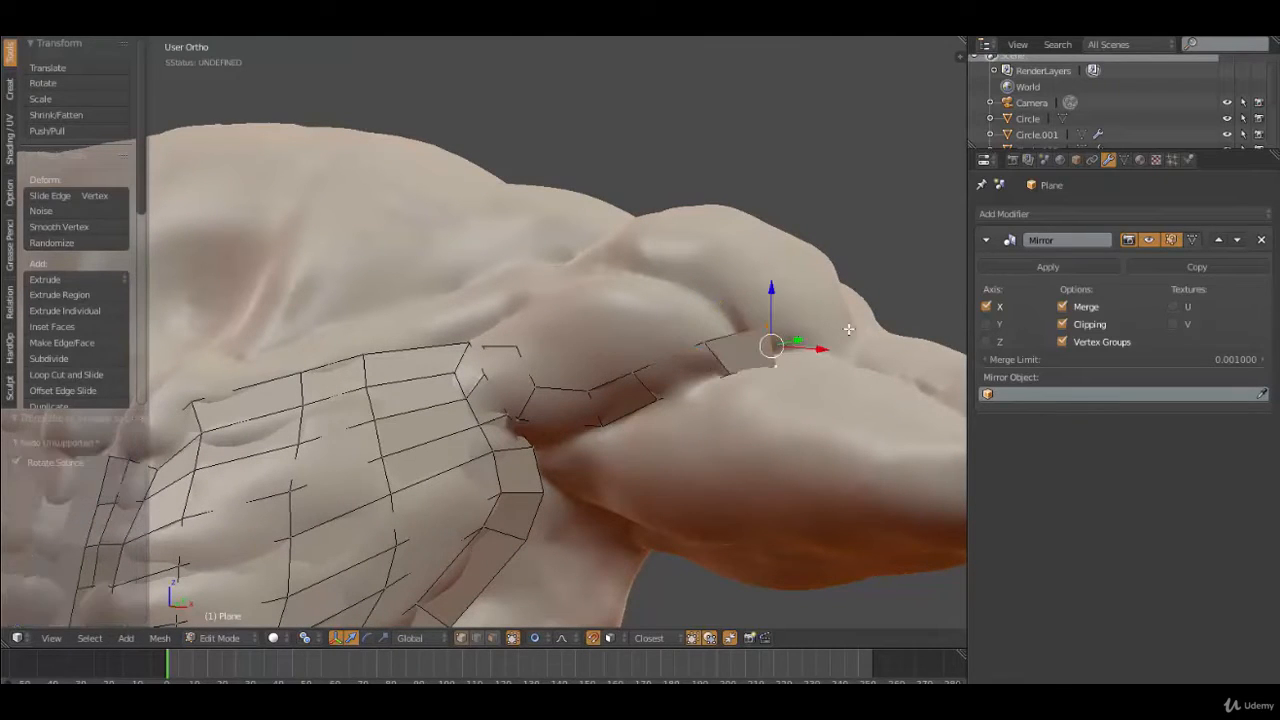
mouse_move(835, 333)
middle_mouse_down()
mouse_move(850, 335)
mouse_move(760, 455)
mouse_move(705, 478)
mouse_move(463, 380)
middle_mouse_up()
right_click(423, 375, "ctrl")
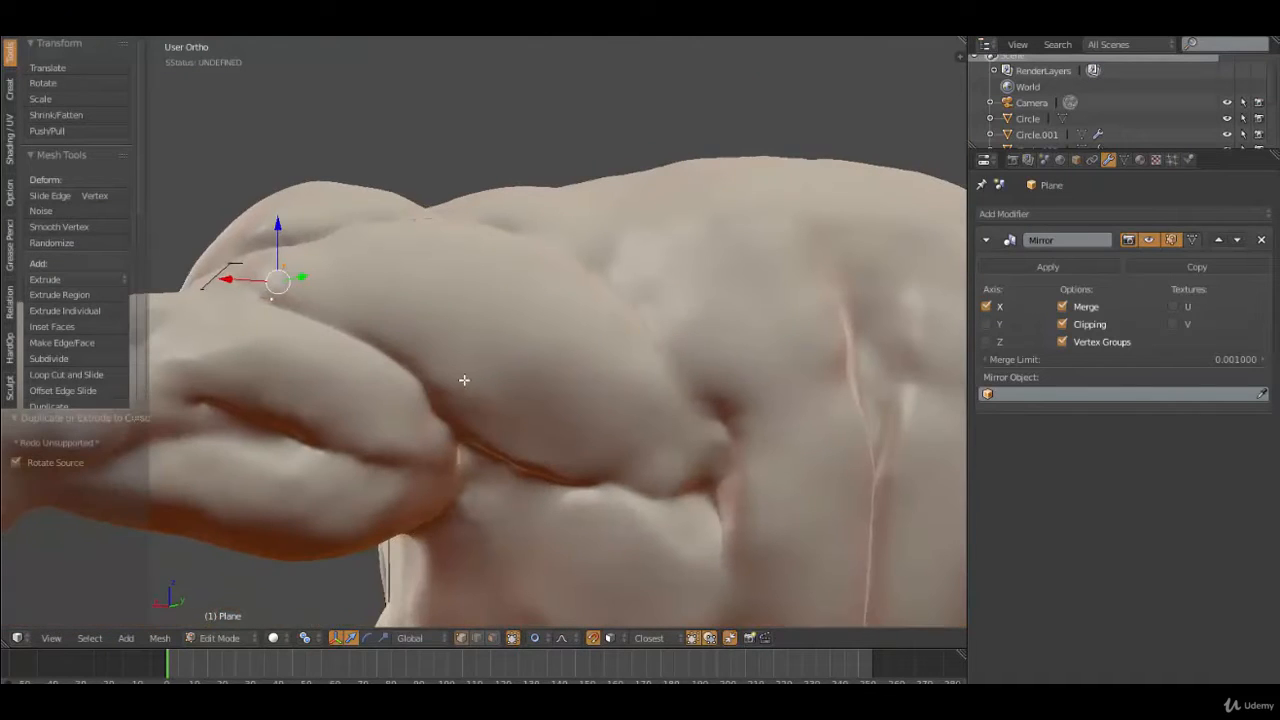
right_click(356, 313, "ctrl")
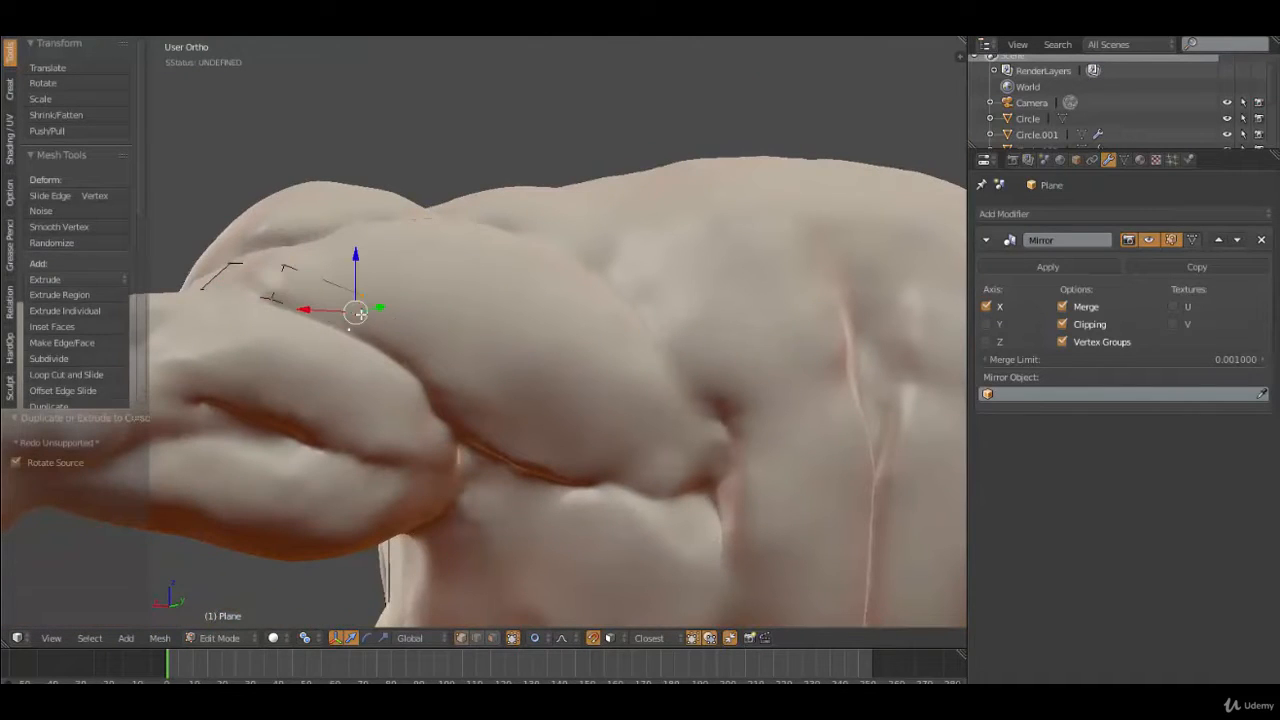
right_click(428, 361, "ctrl")
right_click(466, 412, "ctrl")
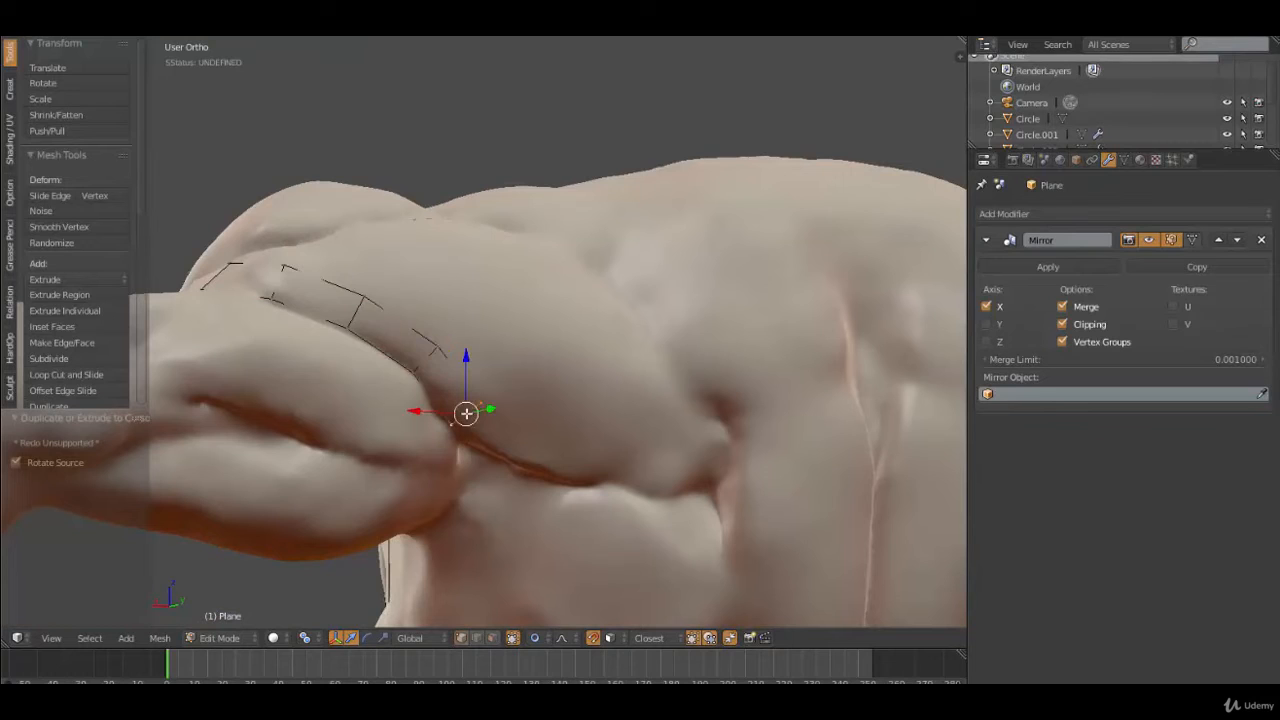
right_click(535, 454, "ctrl")
right_click(602, 468, "ctrl")
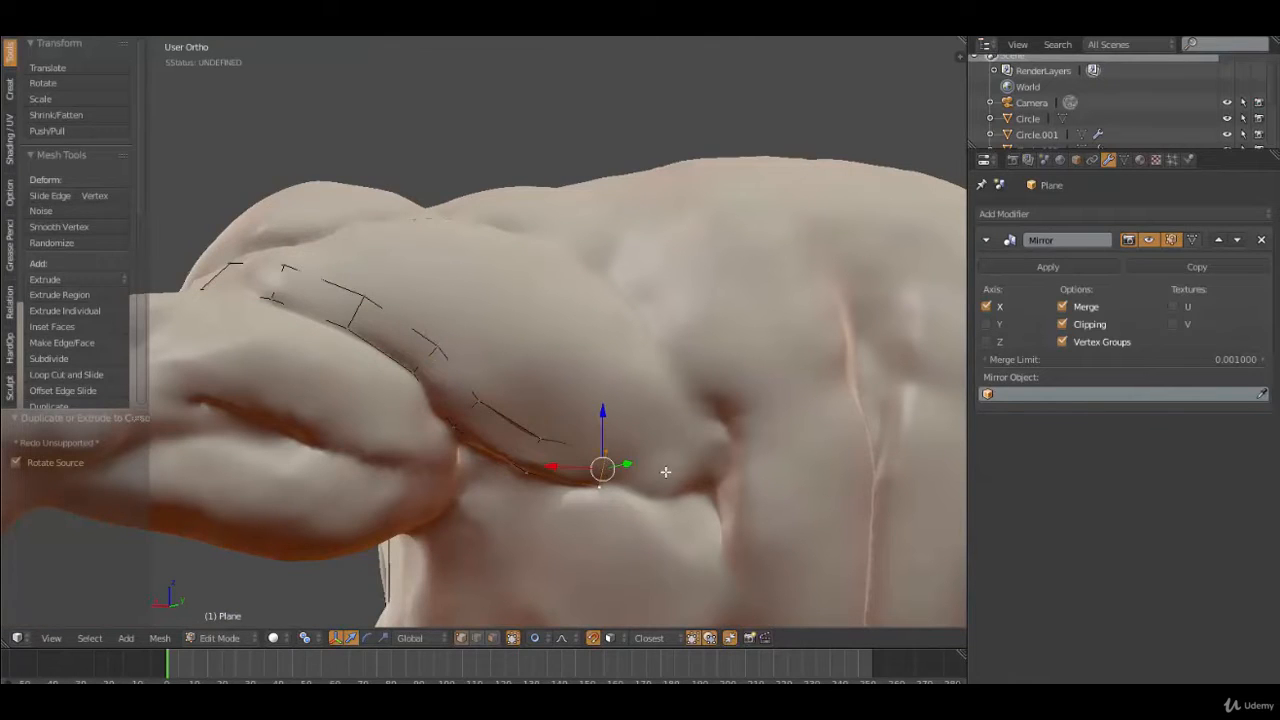
right_click(680, 474, "ctrl")
Delete the leftover strip vertices on the front deltoid beside the pectoral mesh's upper outer corner
scroll(712, 484, "down", 3)
middle_click_drag(620, 458, 583, 437)
right_click(565, 404, "ctrl")
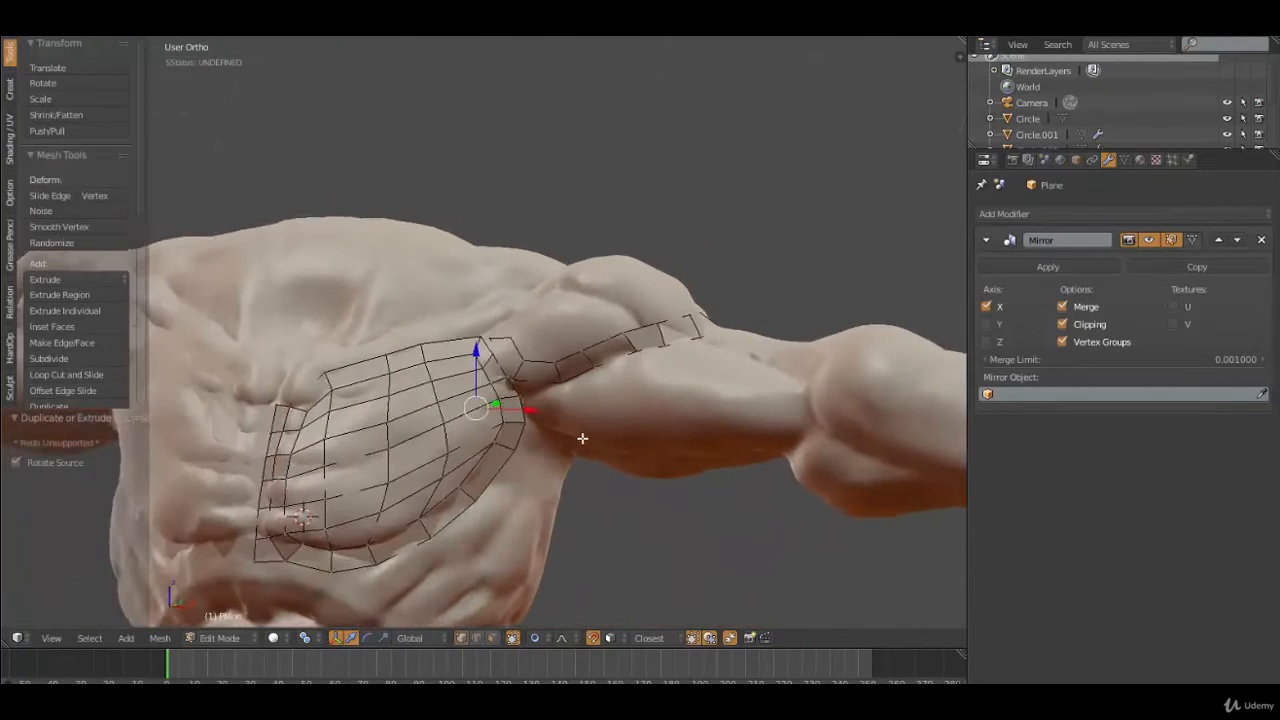
scroll(575, 410, "up", 4)
right_click(526, 350)
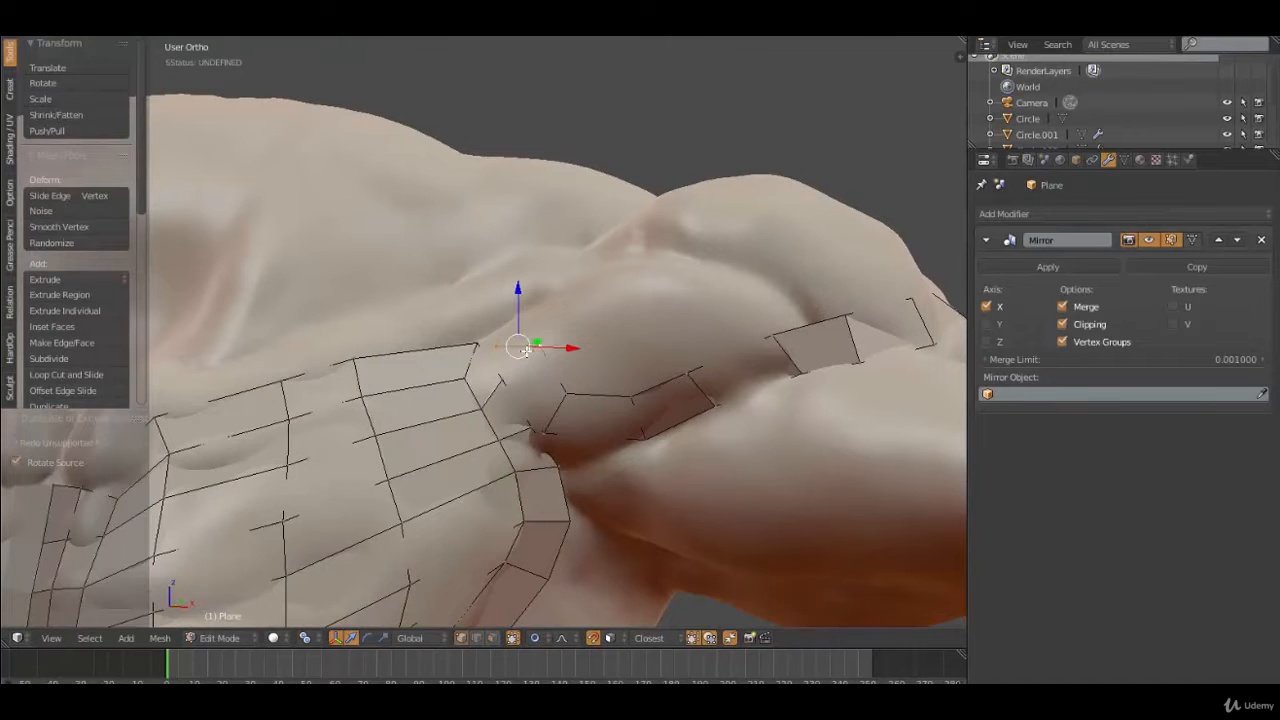
key("x")
left_click(518, 351)
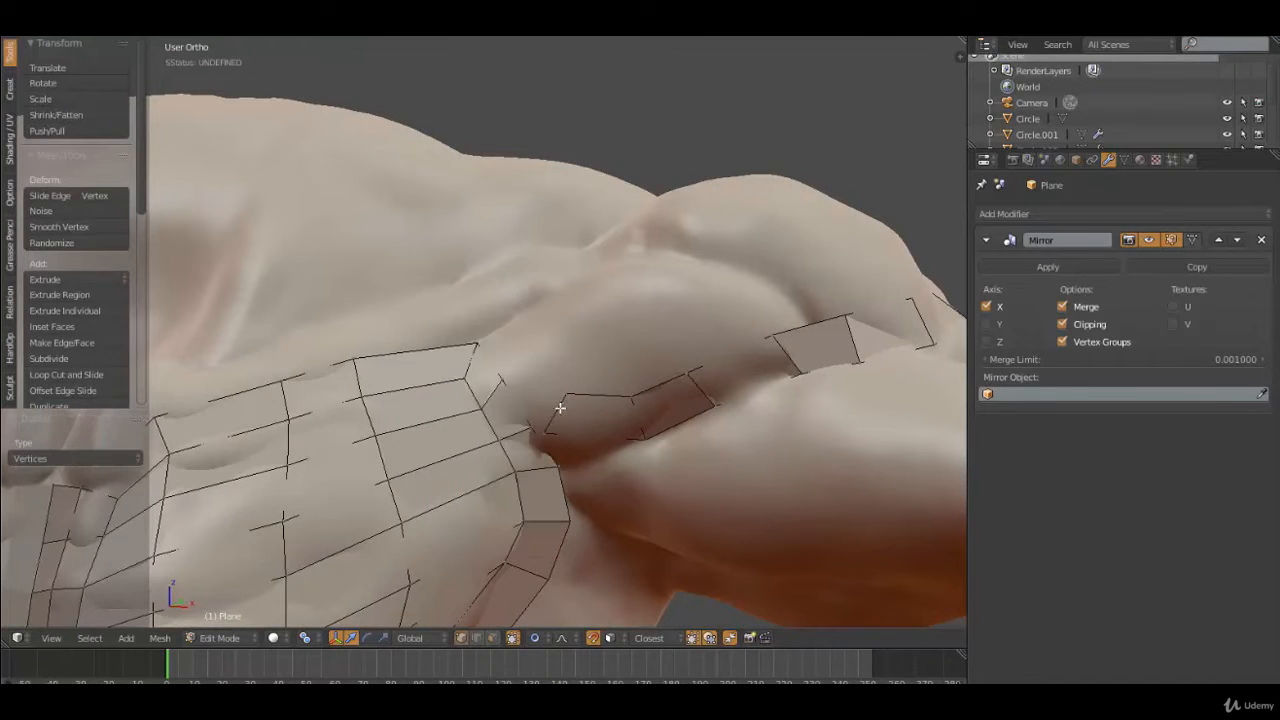
Move the two vertices at the crease strip's inner end down and outward into the groove under the front deltoid
right_click(553, 430)
key("g")
left_click(600, 446)
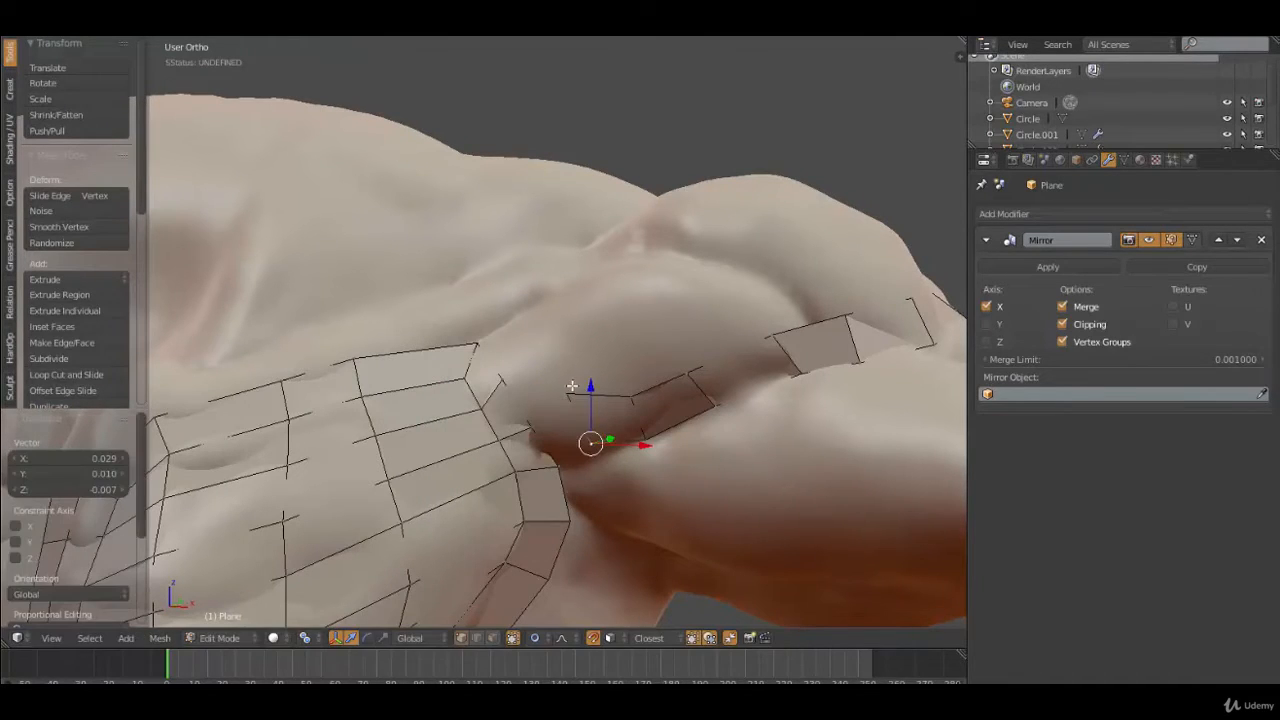
right_click(570, 388)
key("g")
left_click(579, 404)
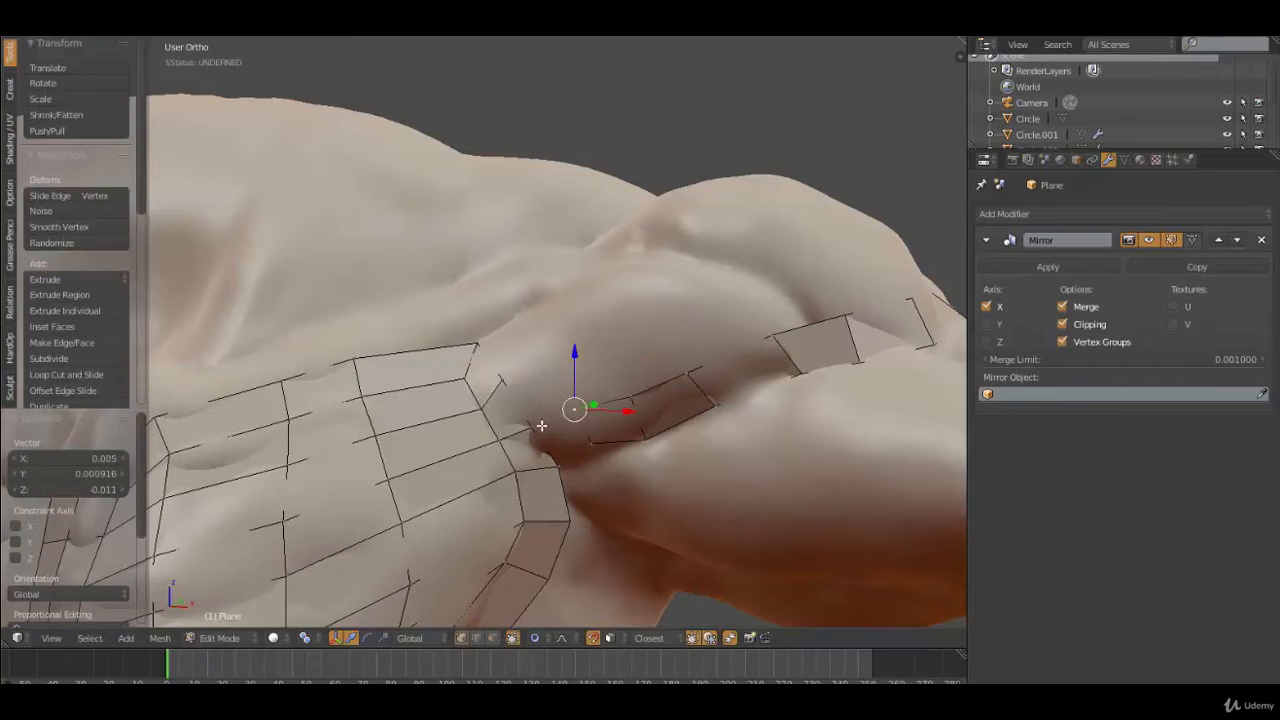
Fill a face joining the crease strip's inner end to the pectoral border, and shift its lower outer vertex deeper into the groove
right_click(539, 432, "shift")
right_click(553, 459, "shift")
key("f")
right_click(582, 455)
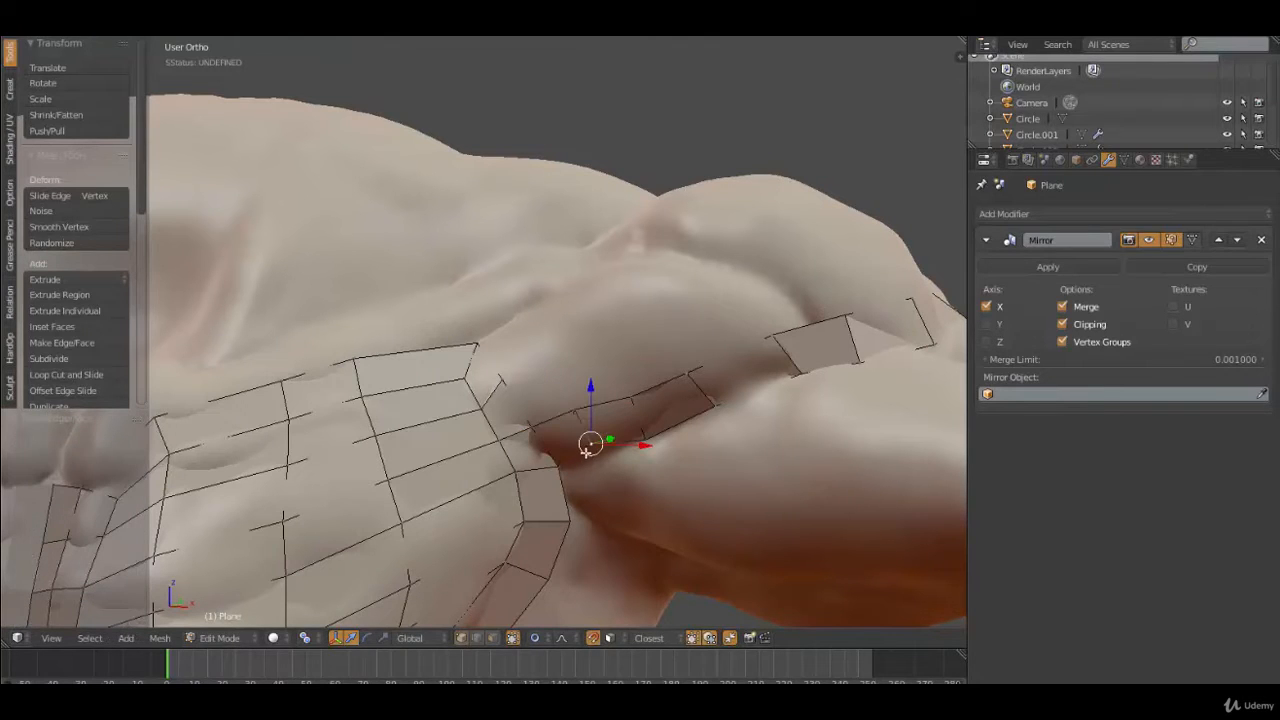
key("g")
left_click(590, 460)
In wireframe view, select the vertices around the junction between pectoral border and crease strip and delete their faces
key("z")
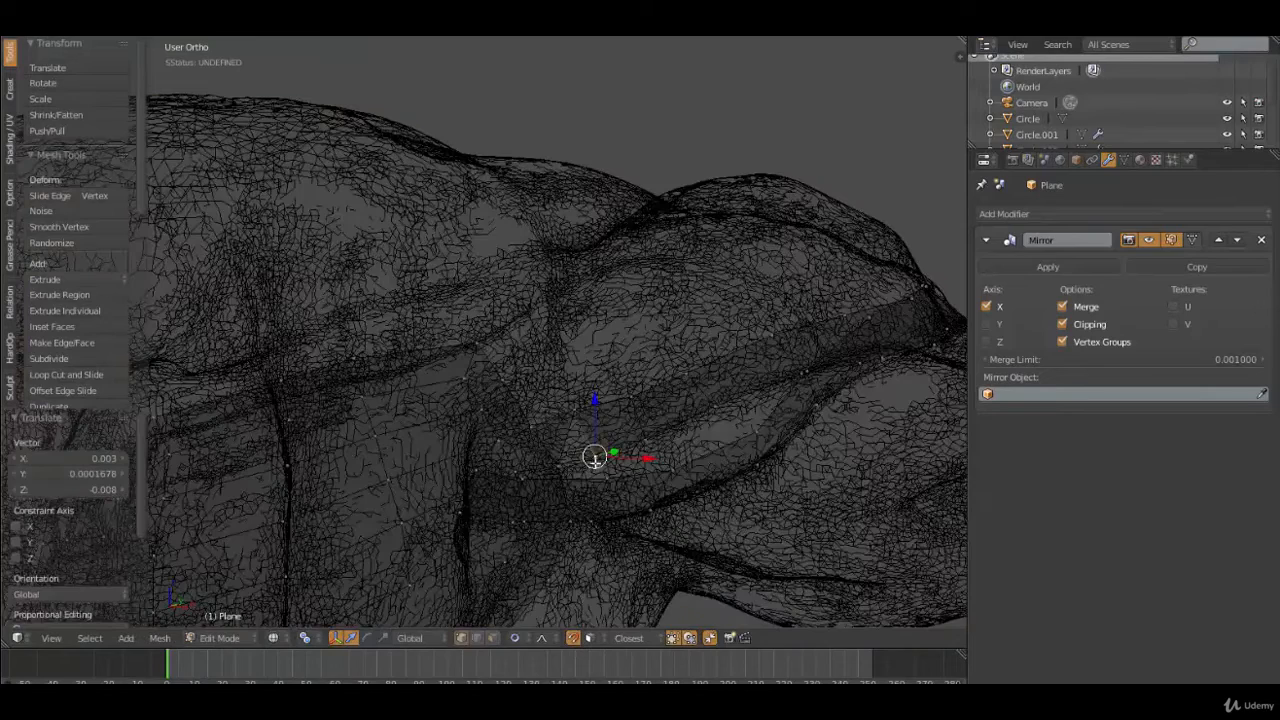
mouse_move(590, 460)
middle_mouse_down()
mouse_move(629, 457)
mouse_move(628, 363)
middle_mouse_up()
right_click(623, 327)
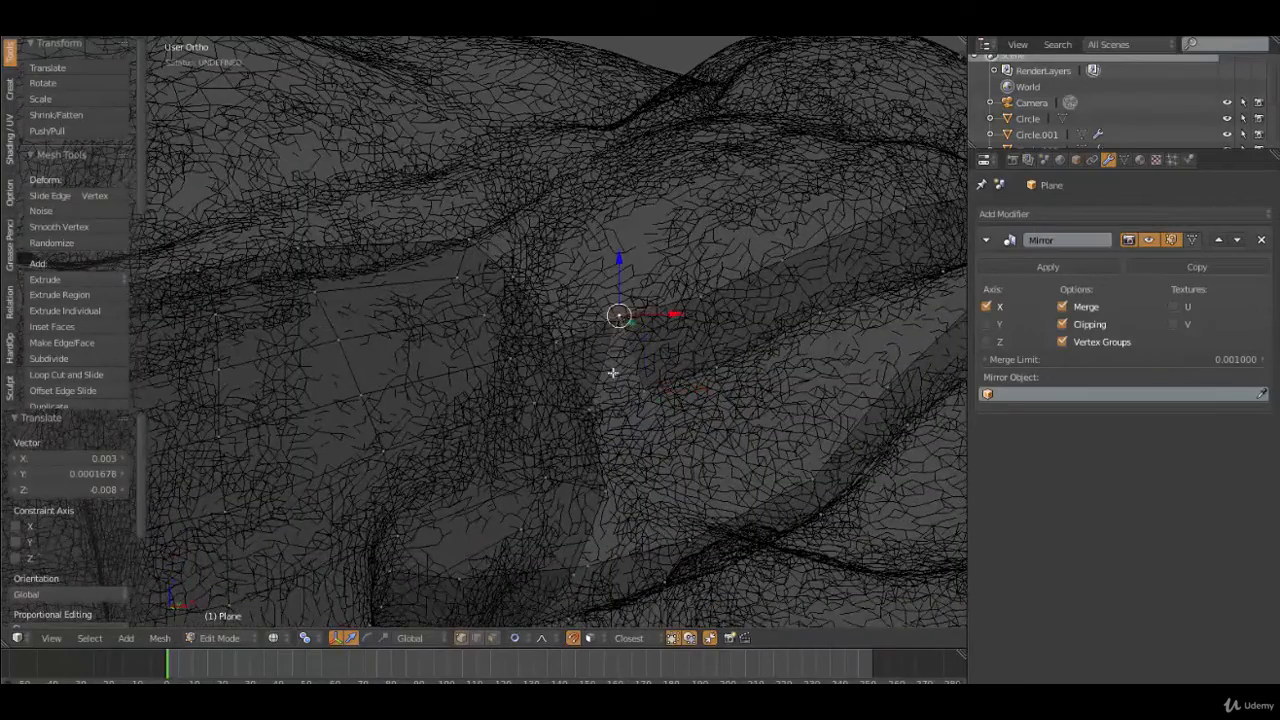
right_click(599, 405, "shift")
right_click(579, 340, "shift")
key("x")
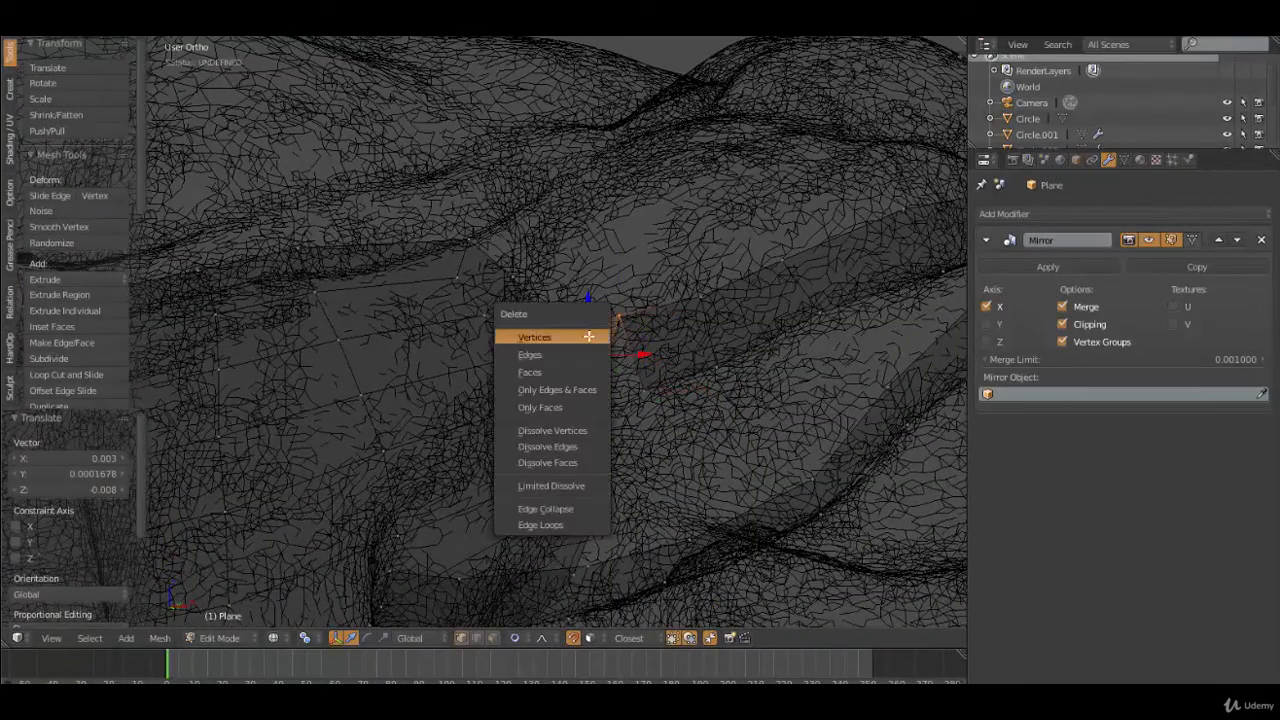
left_click(572, 367)
Fill a quad between the pectoral border edge and the crease strip's inner end edge, and return to solid shading
right_click(622, 346, "alt")
right_click(572, 368, "alt+shift")
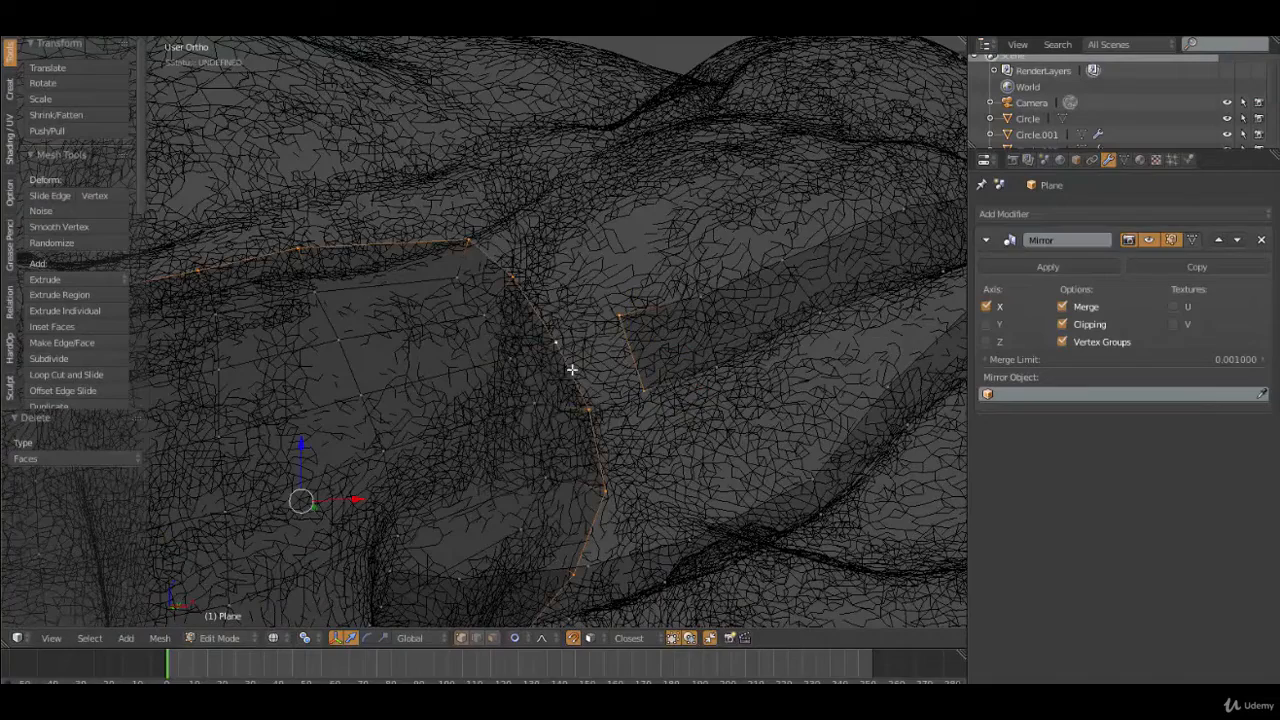
right_click(562, 350)
right_click(626, 322, "shift")
right_click(644, 385, "shift")
right_click(592, 406, "shift")
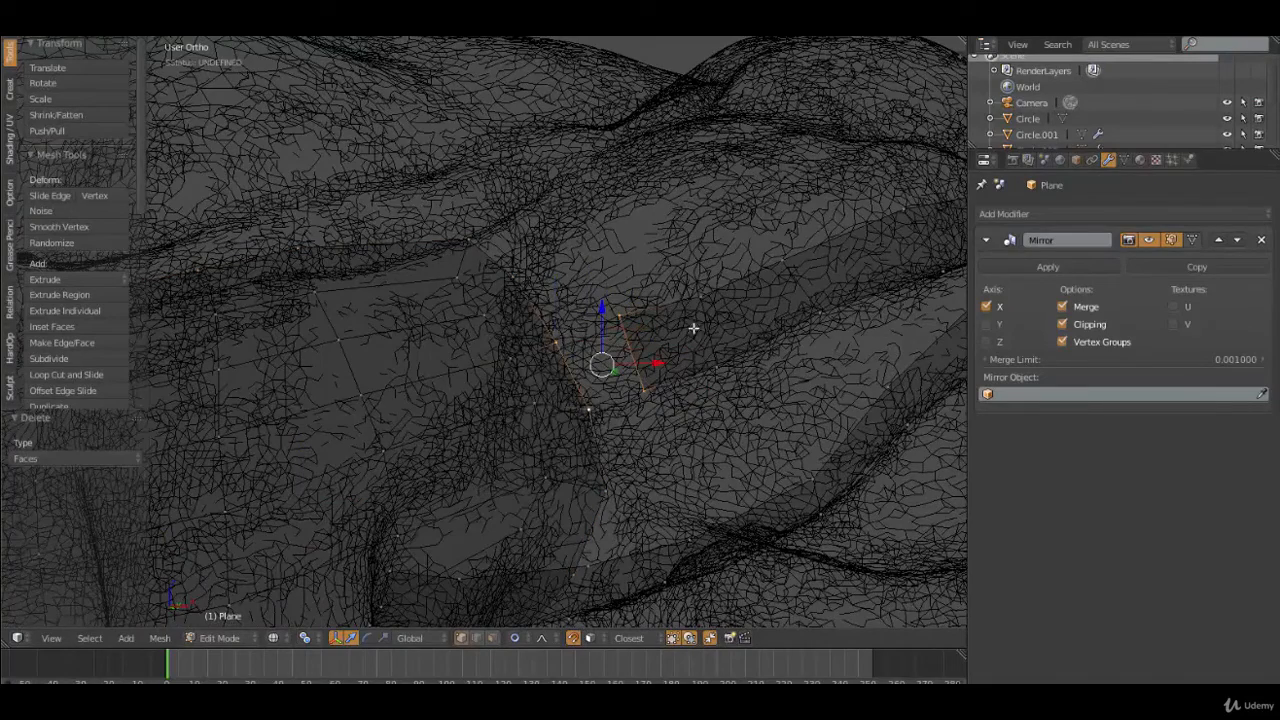
key("f")
key("a")
scroll(679, 358, "down", 4)
key("z")
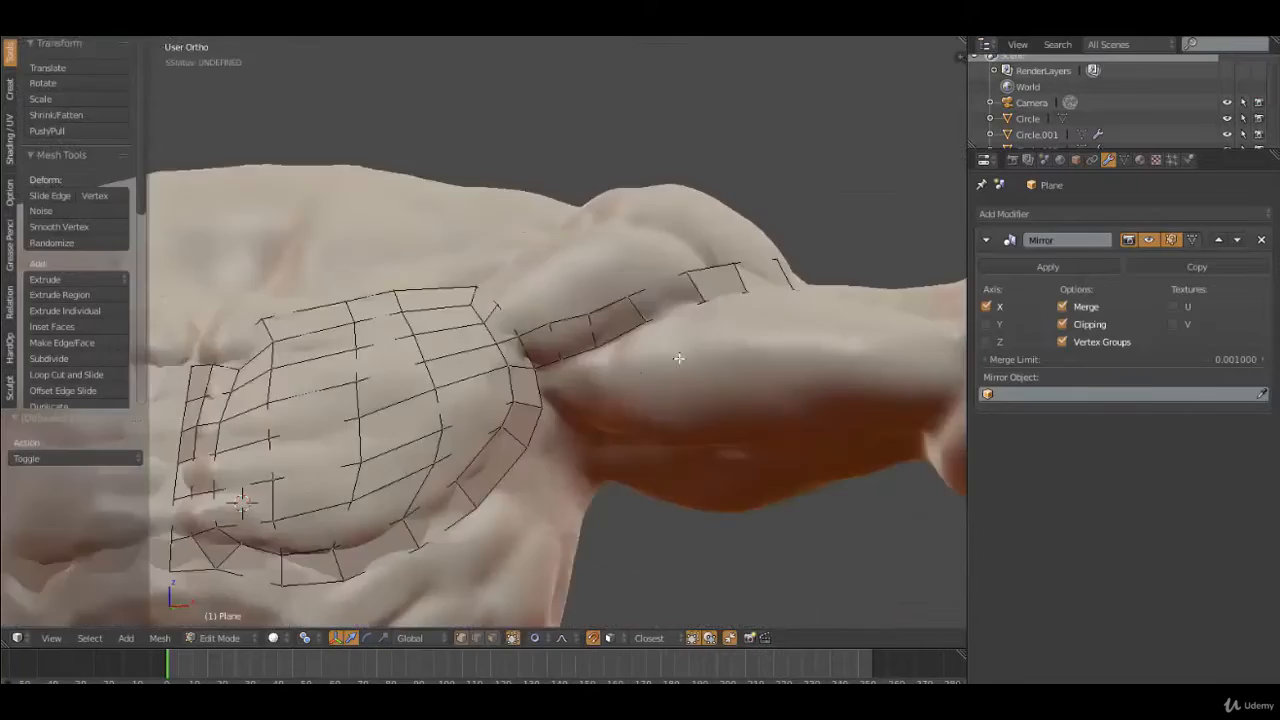
Move two lower vertices of the crease strip at the side of the shoulder to follow the groove above the upper arm
mouse_move(669, 366)
middle_mouse_down()
mouse_move(603, 369)
mouse_move(648, 374)
mouse_move(640, 366)
mouse_move(608, 403)
mouse_move(616, 338)
mouse_move(617, 429)
mouse_move(600, 457)
mouse_move(611, 449)
middle_mouse_up()
right_click(572, 524)
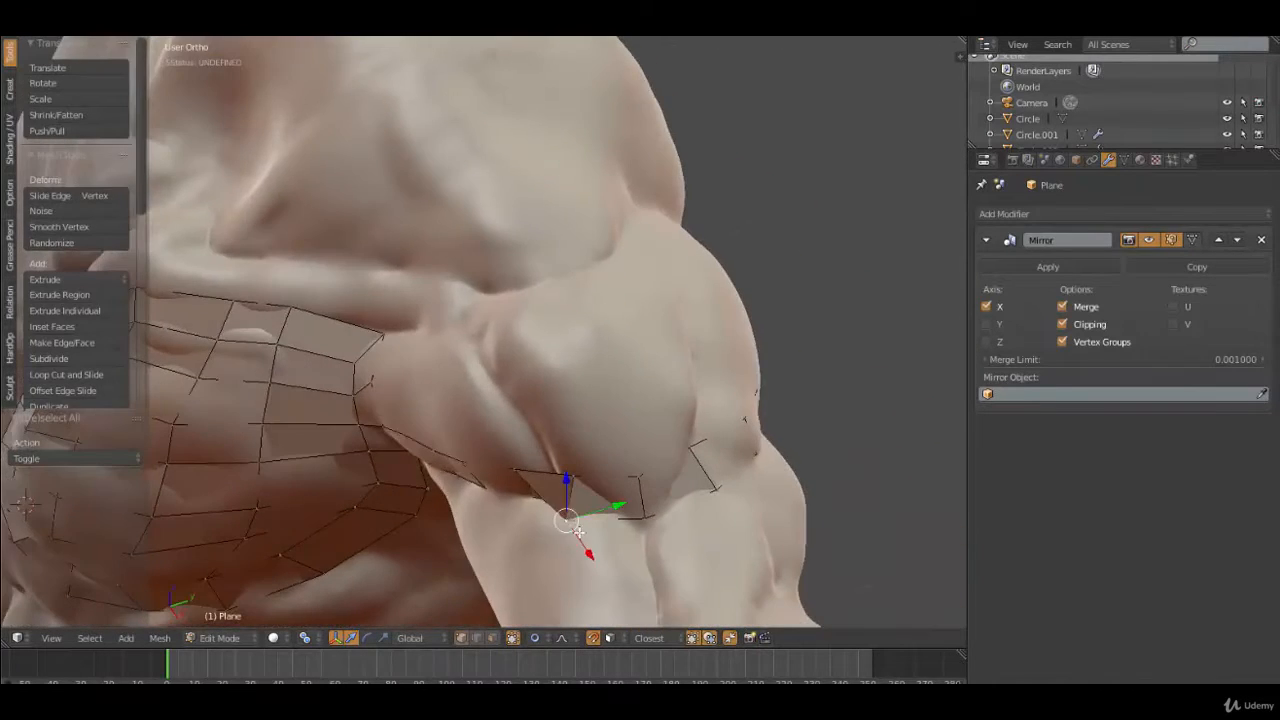
key("g")
left_click(597, 521)
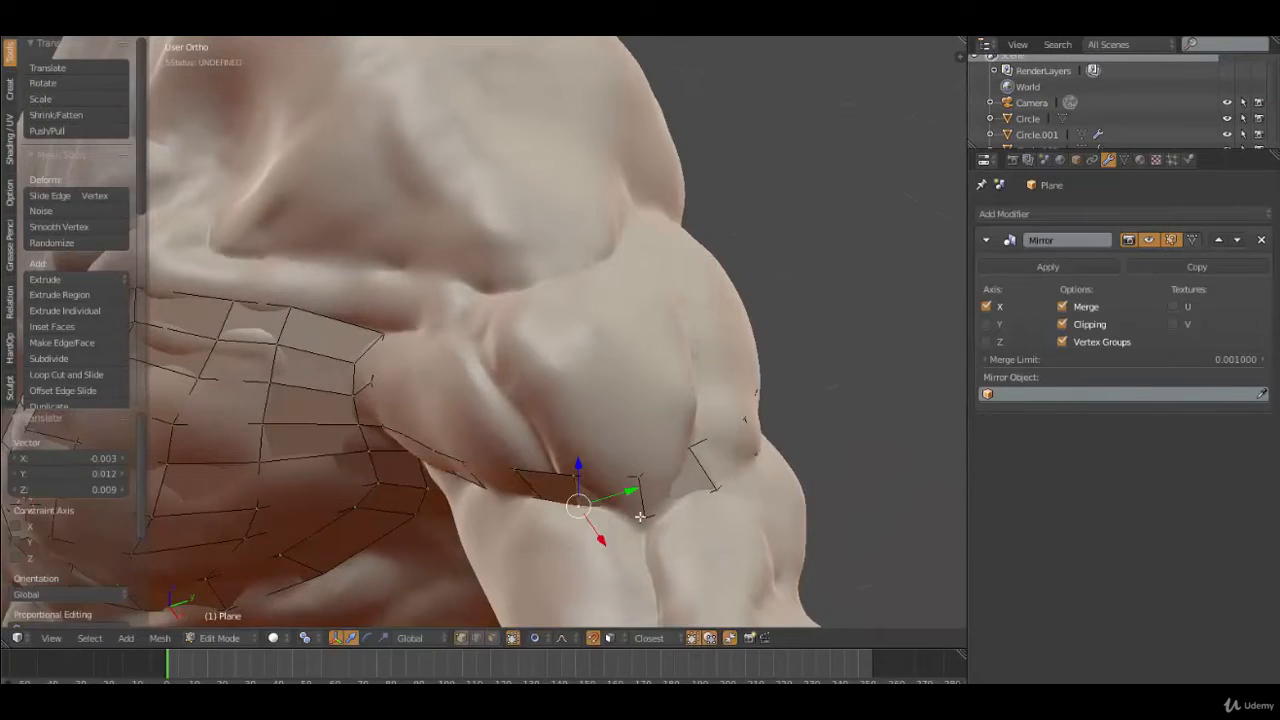
right_click(653, 525)
key("g")
left_click(655, 525)
Reposition the upper and lower vertices of the strip edge behind the middle deltoid's lower tip
right_click(718, 489)
key("g")
left_click(706, 490)
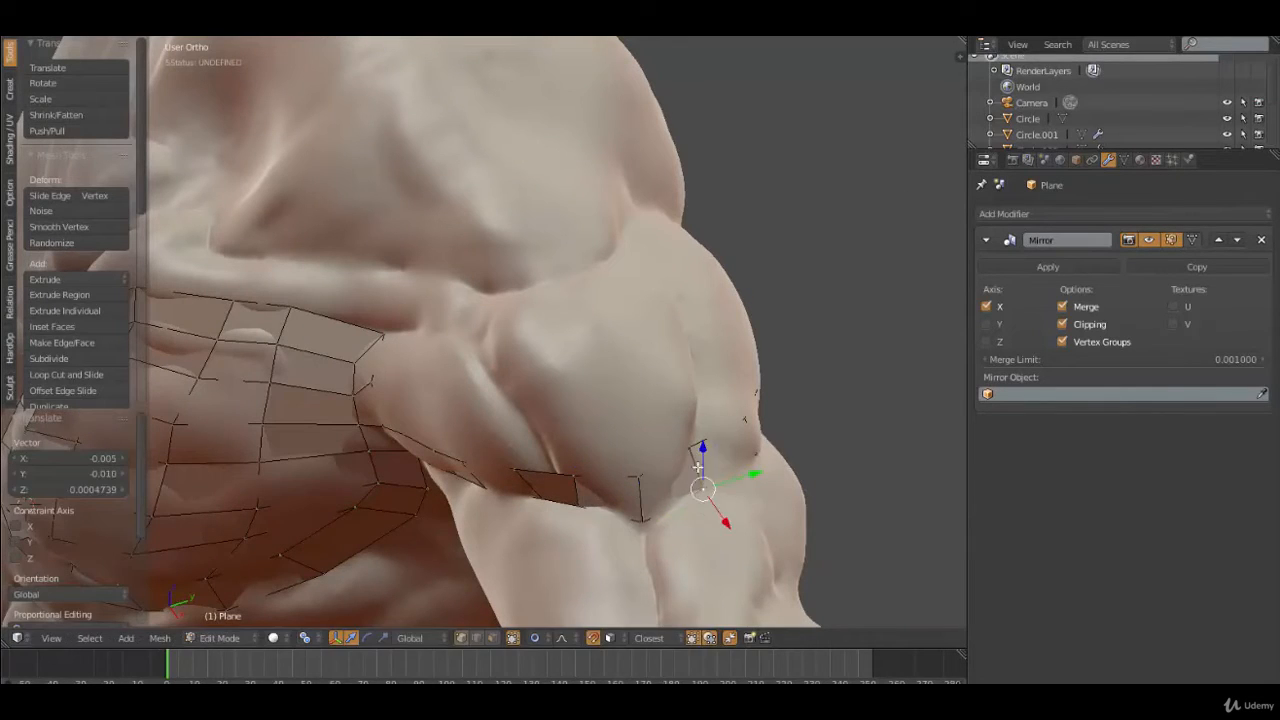
right_click(693, 453)
key("g")
left_click(692, 450)
right_click(705, 485)
key("g")
left_click(697, 487)
Extrude the strip edges at the middle deltoid's lower tip up to the top of the shoulder and align them with the muscle's upper boundary
scroll(599, 506, "down", 2)
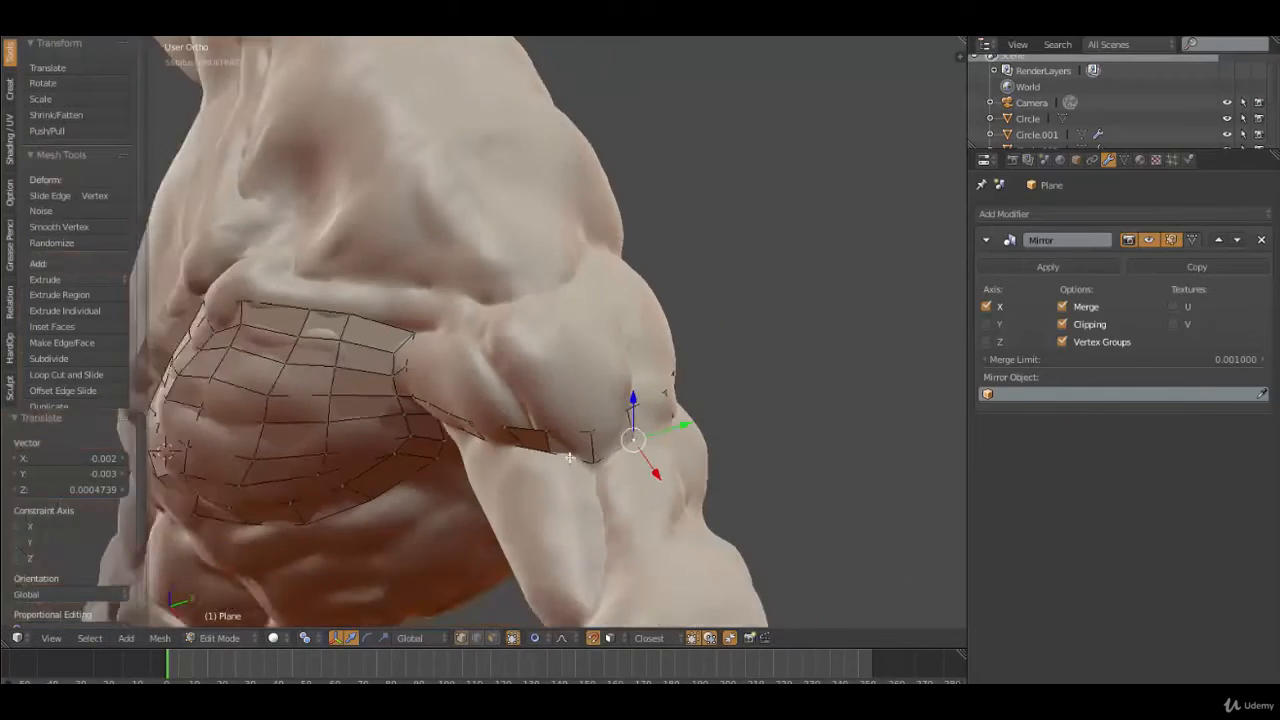
middle_click_drag(599, 506, 692, 432)
middle_click_drag(672, 478, 531, 469)
middle_click_drag(607, 440, 597, 487)
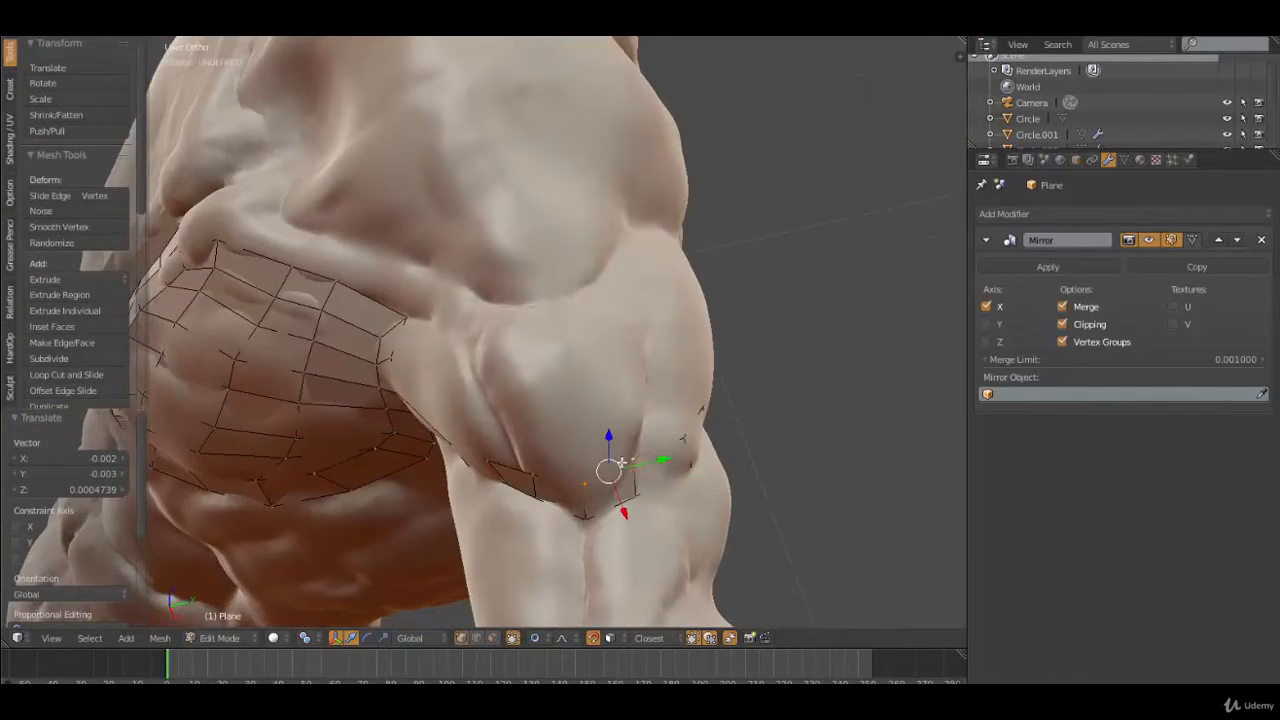
middle_click_drag(578, 468, 554, 397)
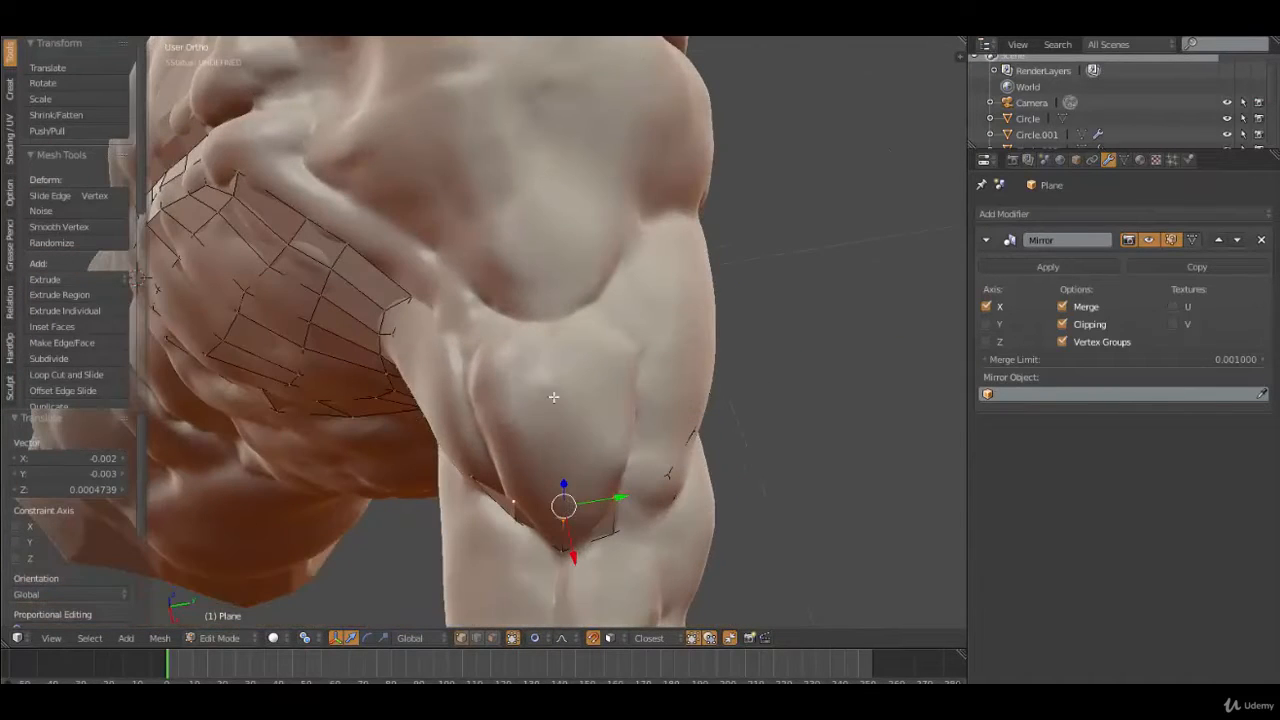
right_click(551, 344, "ctrl")
key("g")
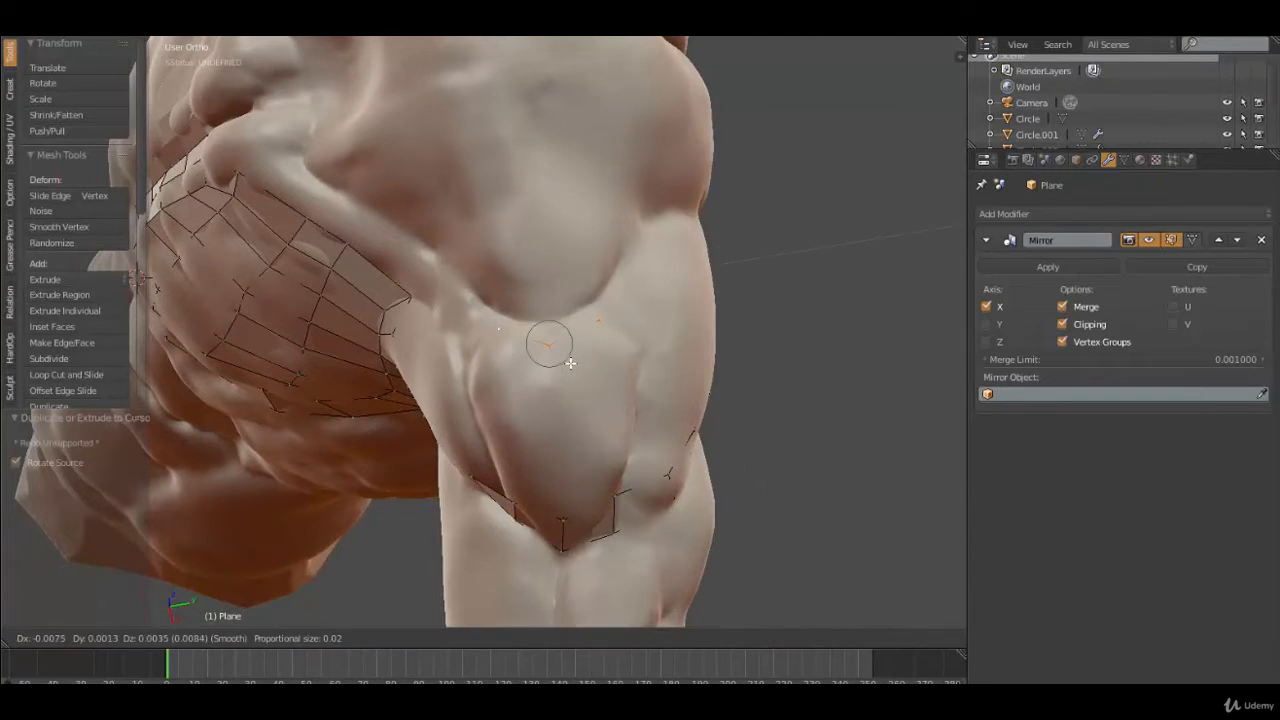
left_click(571, 350)
Add three loop cuts across the long middle deltoid faces and snap the new vertices to the surface
key("ctrl+r")
scroll(561, 421, "up", 1)
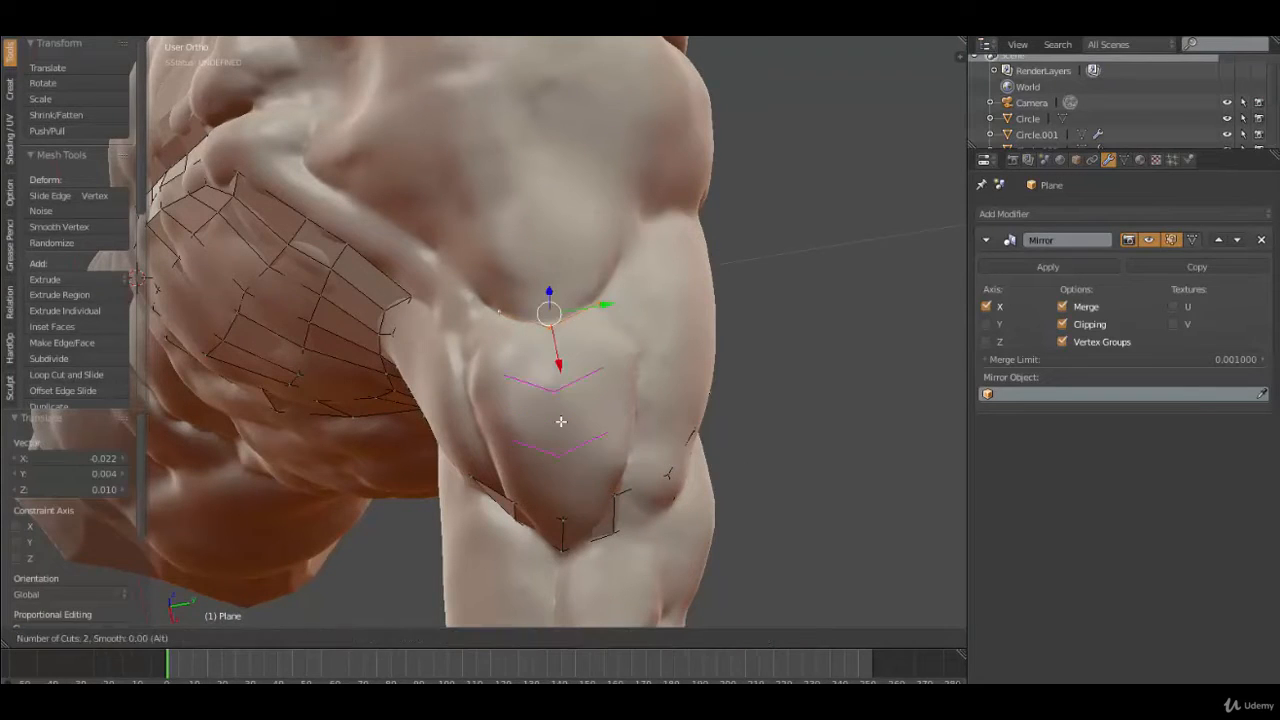
scroll(561, 421, "up", 1)
left_click(561, 421)
right_click(561, 421)
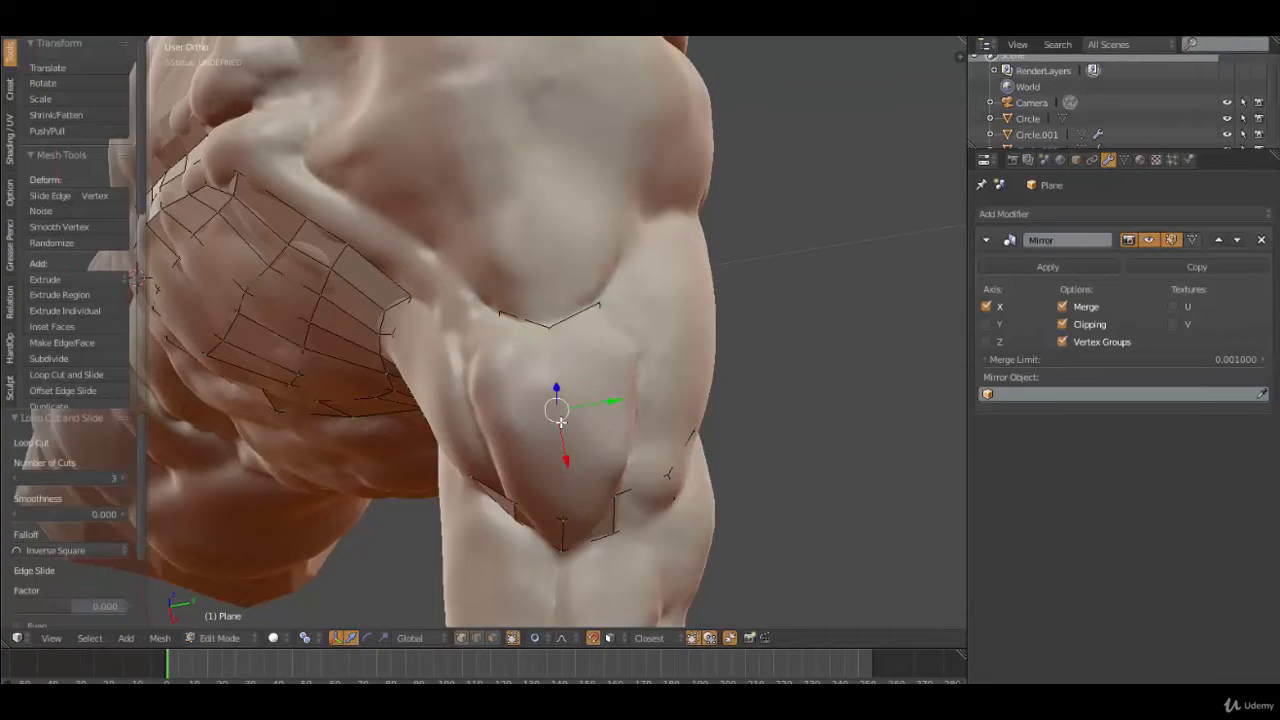
key("g")
left_click(560, 422)
Fill a face between an upper edge of the front crease strip and the facing side edge of the middle deltoid patch
middle_click_drag(578, 455, 621, 354)
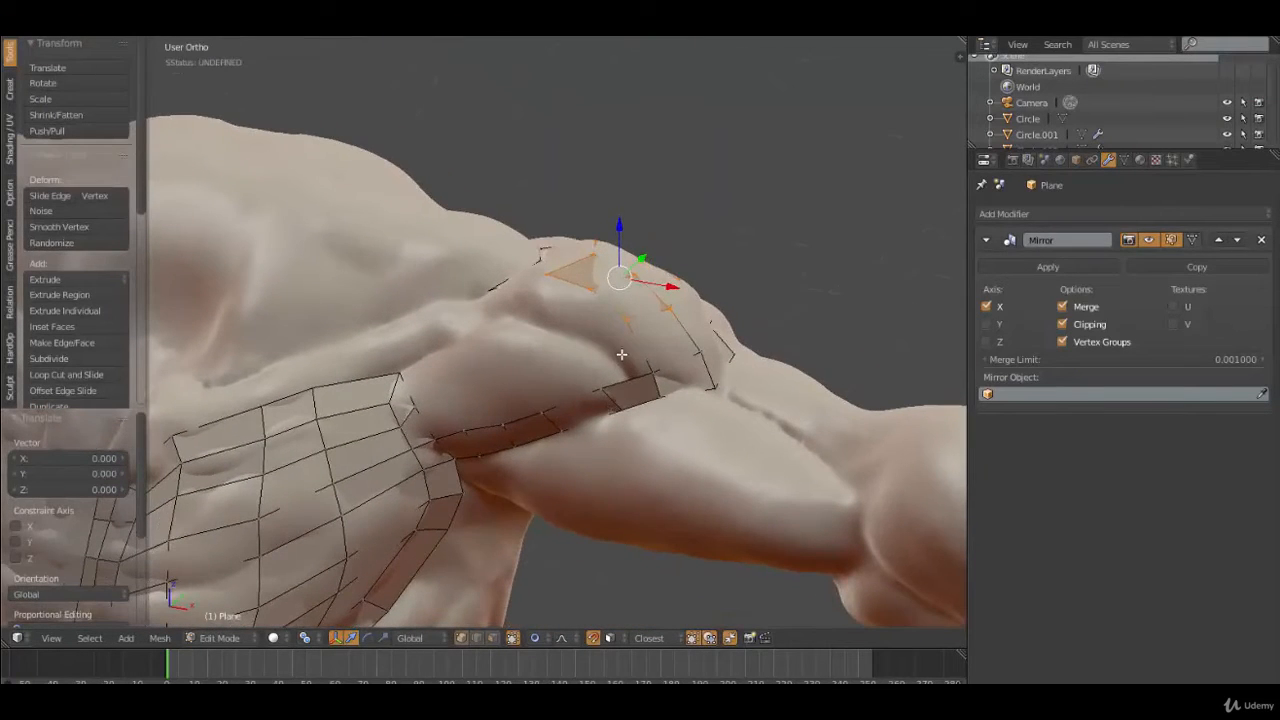
middle_click_drag(565, 405, 595, 402)
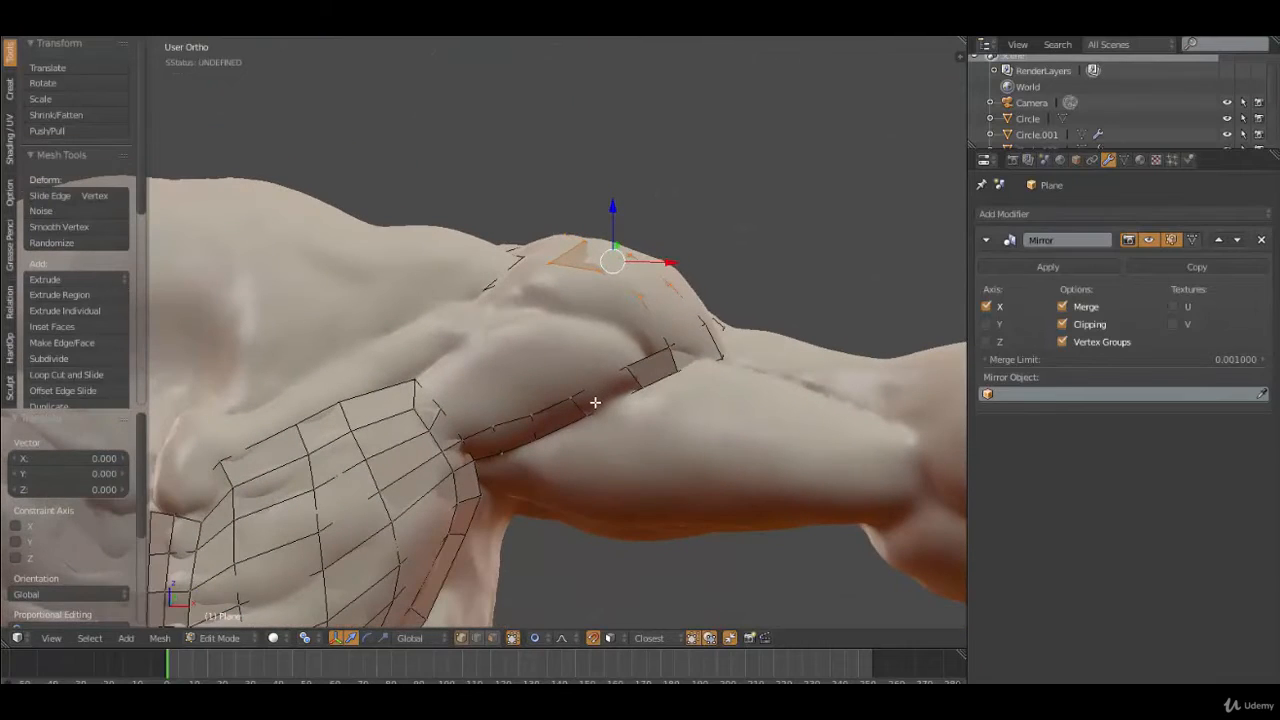
right_click(621, 379)
right_click(578, 399, "shift")
right_click(566, 405)
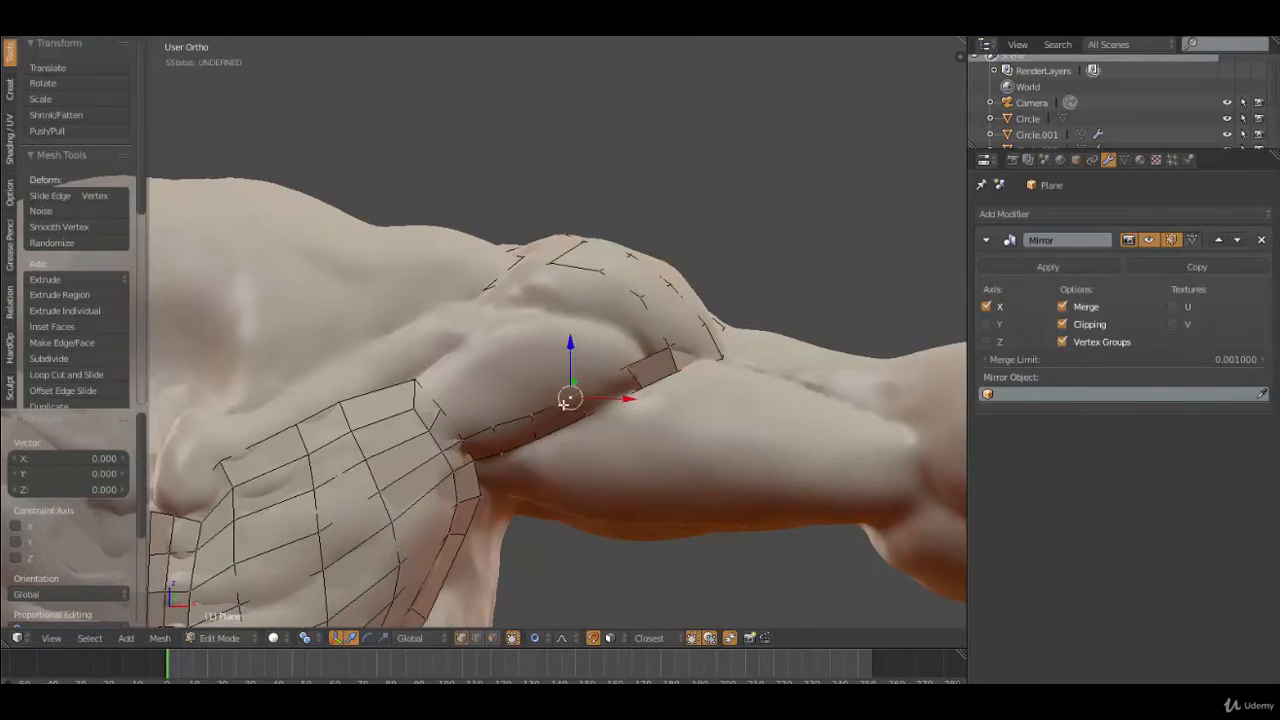
right_click(541, 414, "shift")
right_click(602, 280, "shift")
middle_click_drag(606, 313, 583, 363)
Add two loop cuts across the bridging face on the front deltoid and snap the new vertices to the surface
key("ctrl+r")
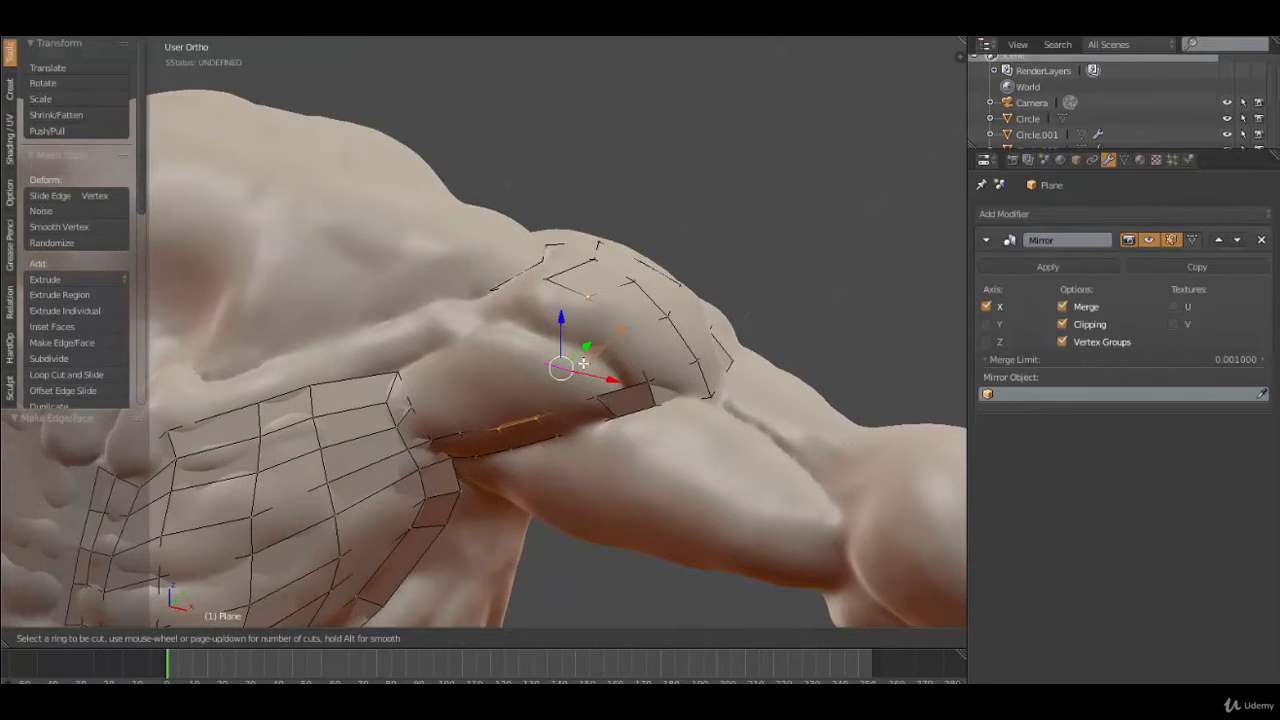
left_click(583, 363)
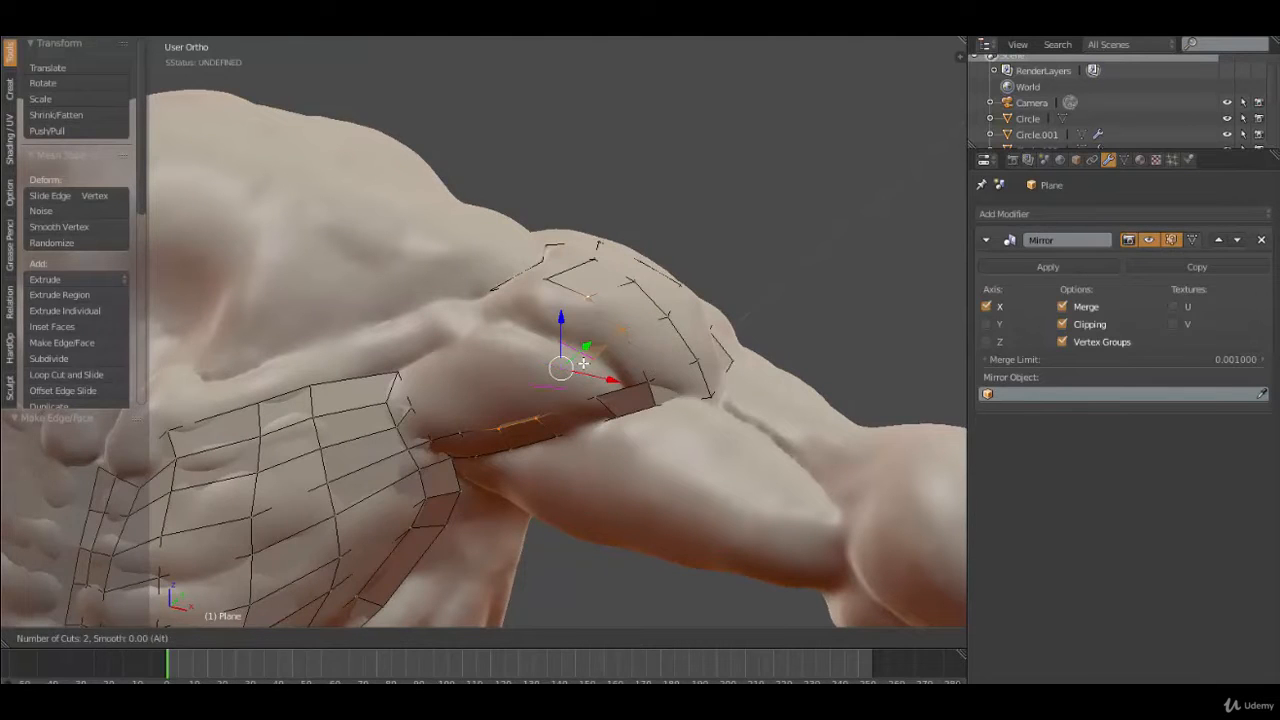
right_click(583, 363)
key("g")
left_click(583, 363)
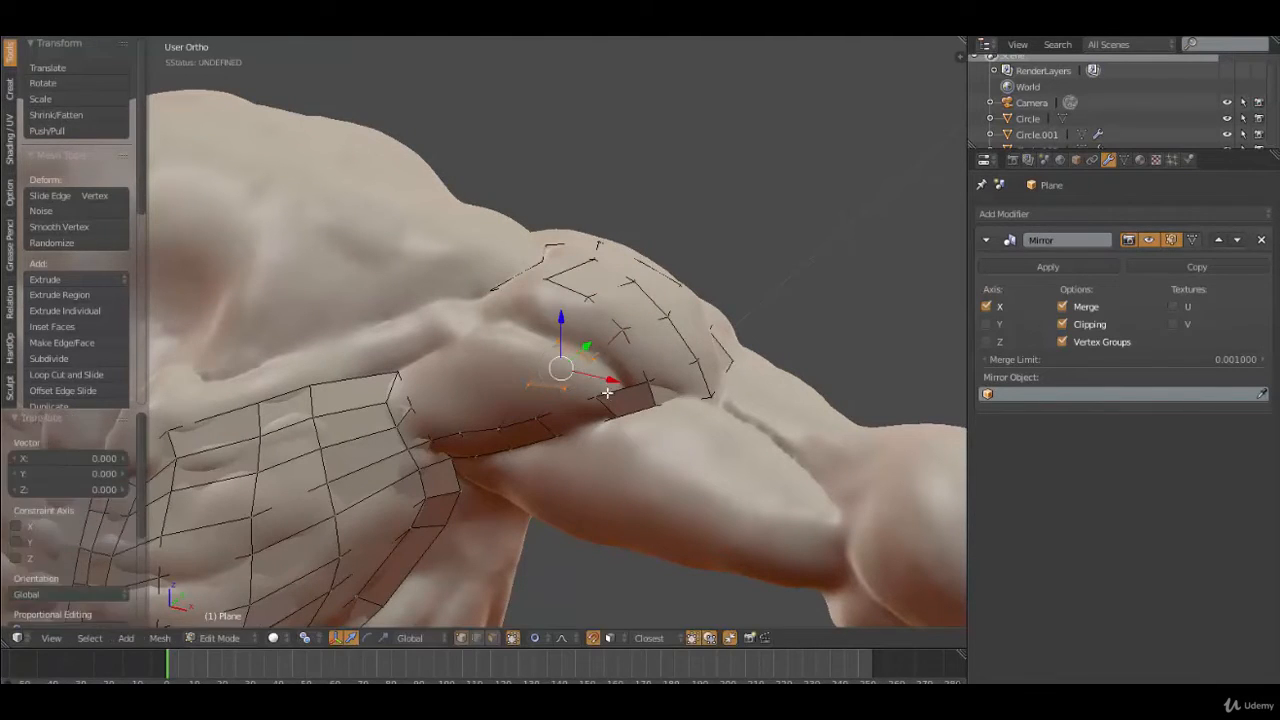
Fill the gap between the bridging faces, the middle deltoid patch and the crease strip's outer section
middle_click_drag(583, 363, 502, 298)
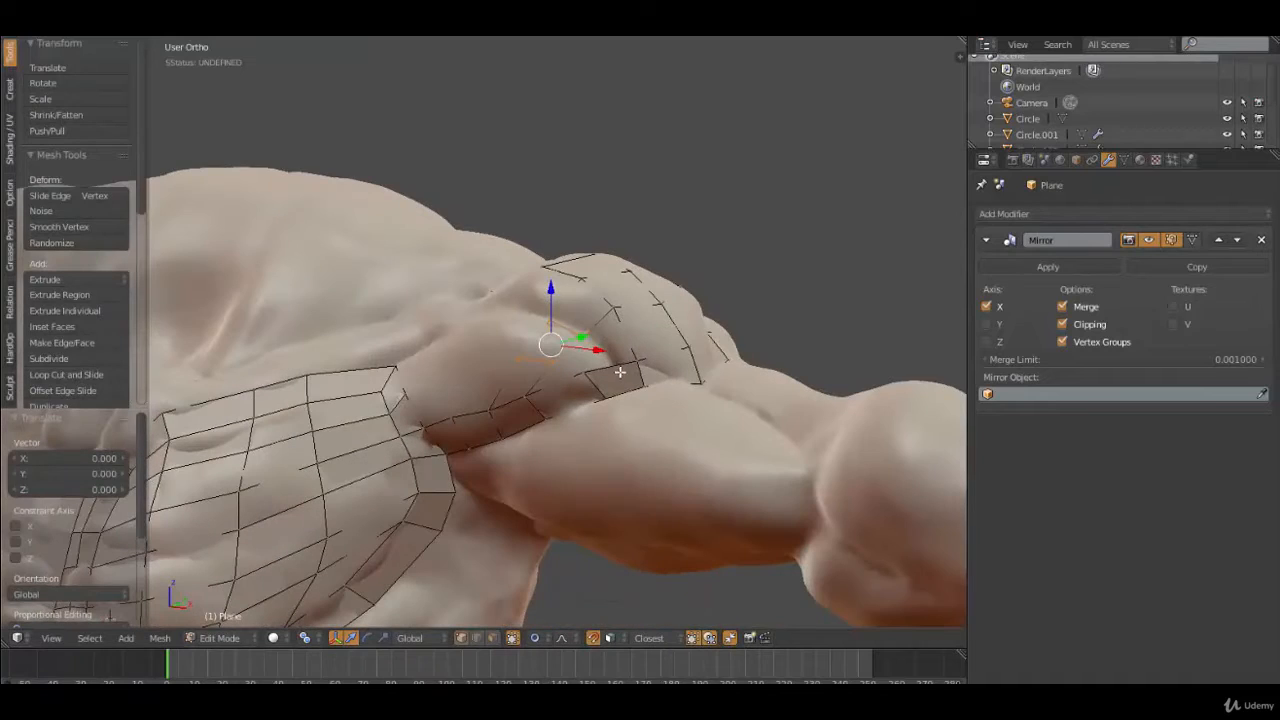
right_click(580, 373)
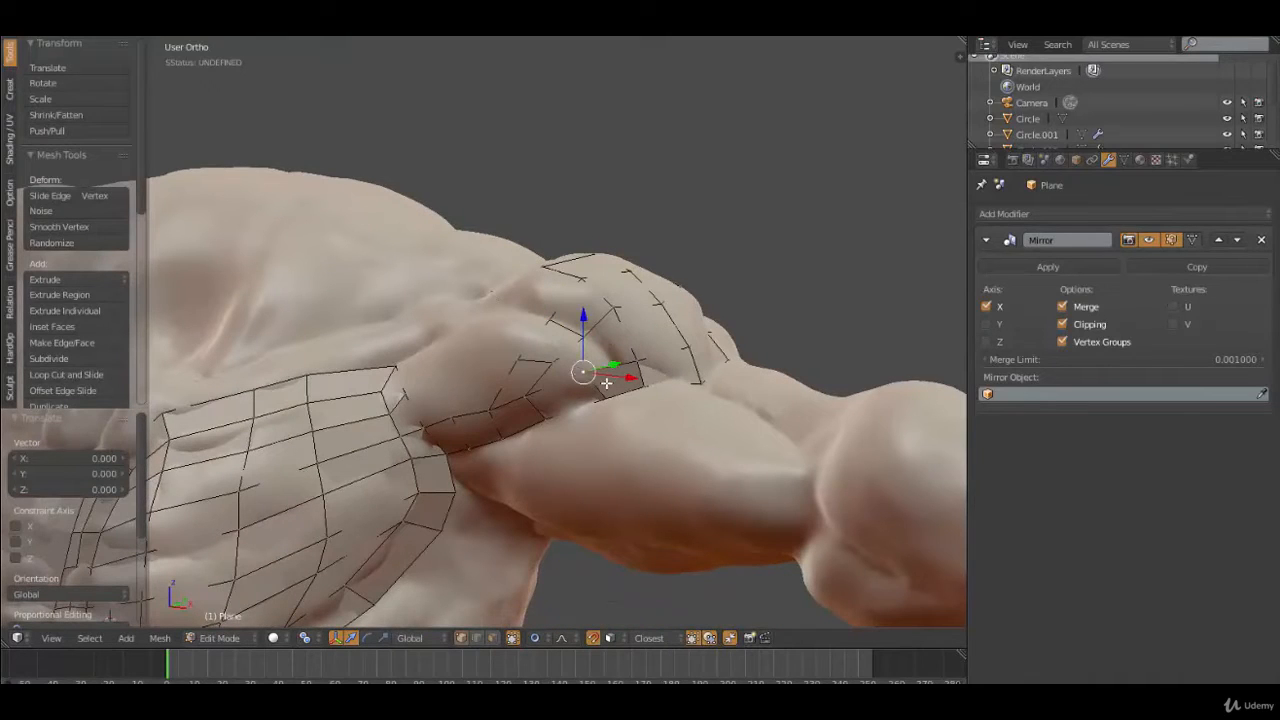
right_click(633, 360)
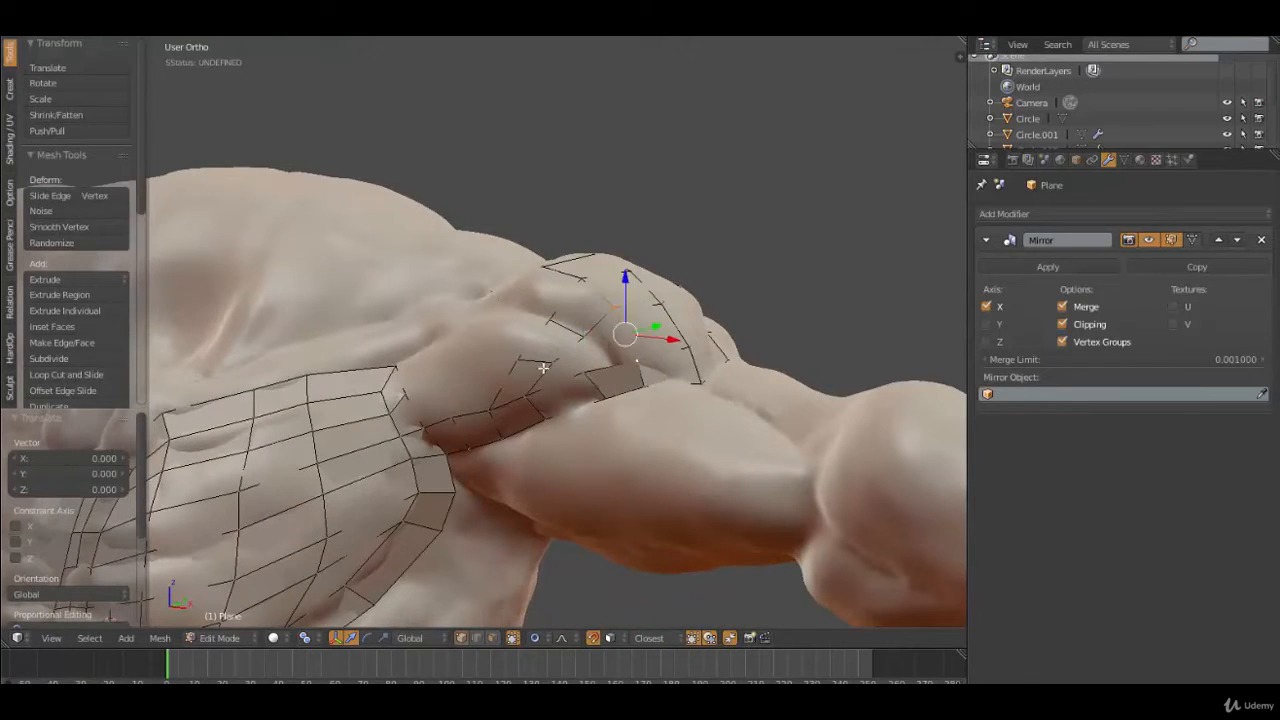
middle_click_drag(543, 368, 580, 408)
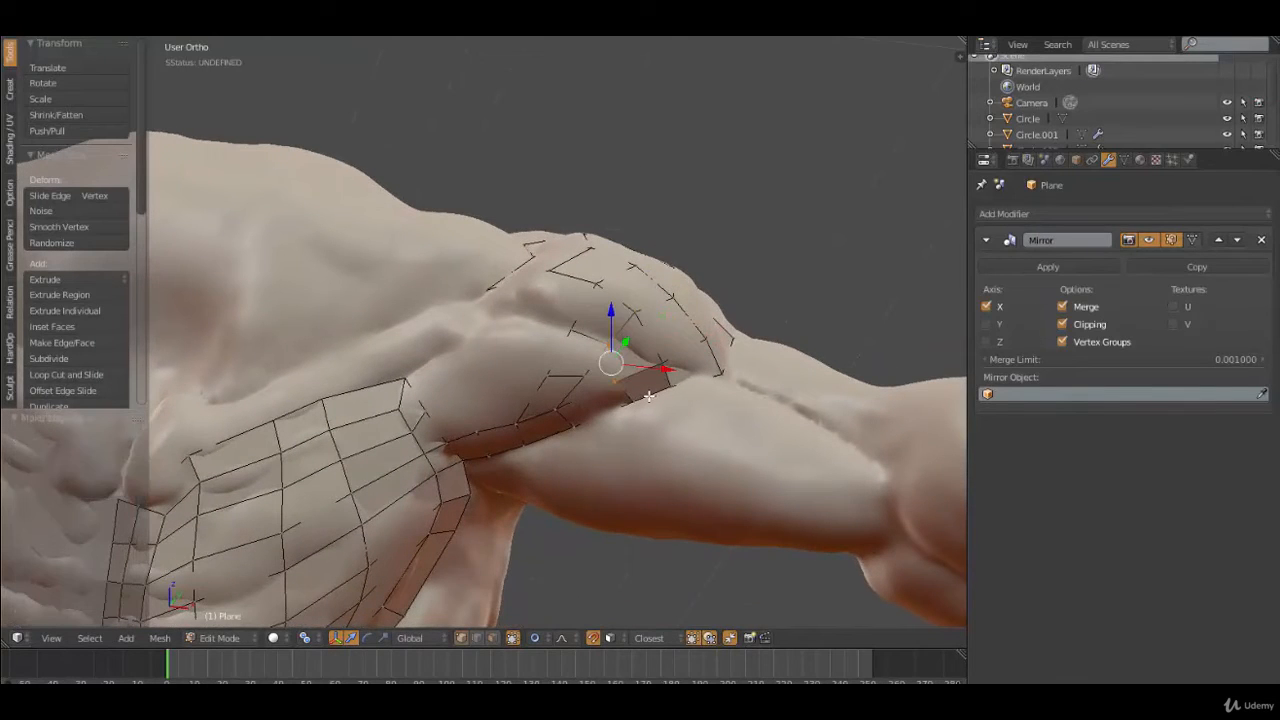
key("ctrl+z")
Move the crease strip vertices beneath the front deltoid bridge outward to even out the face spacing
right_click(588, 376)
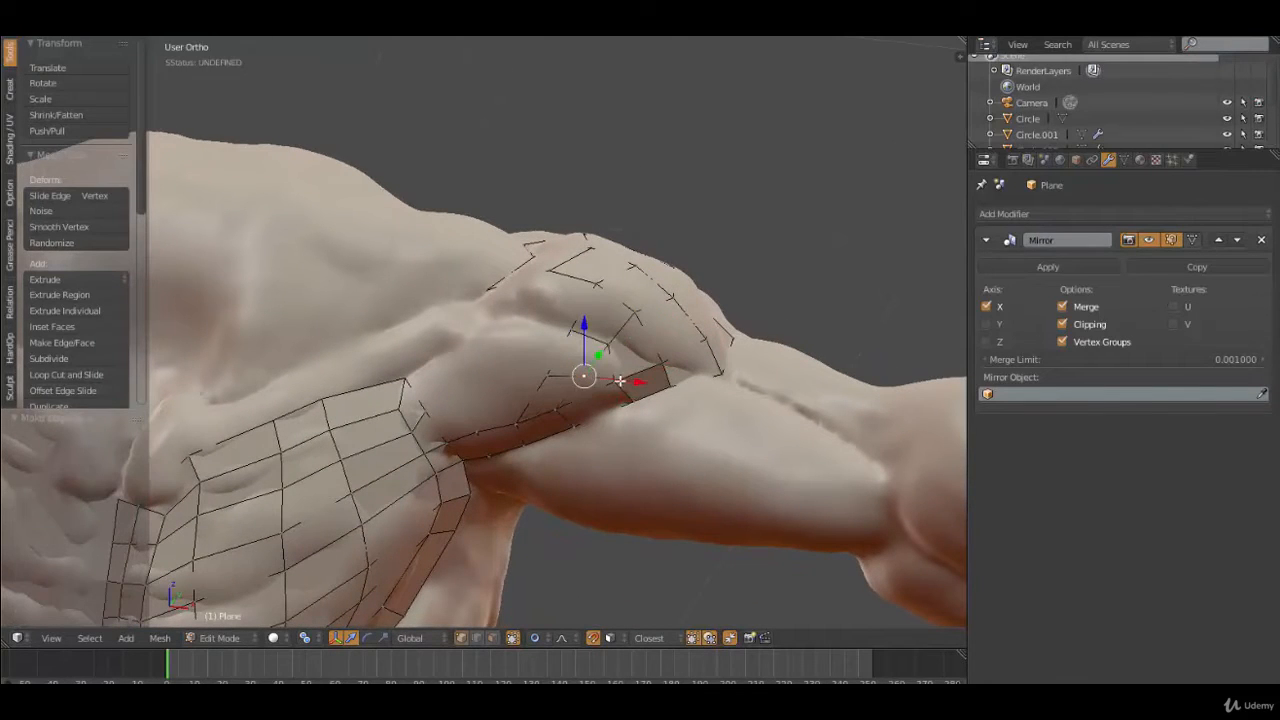
middle_click_drag(620, 381, 590, 378)
key("g")
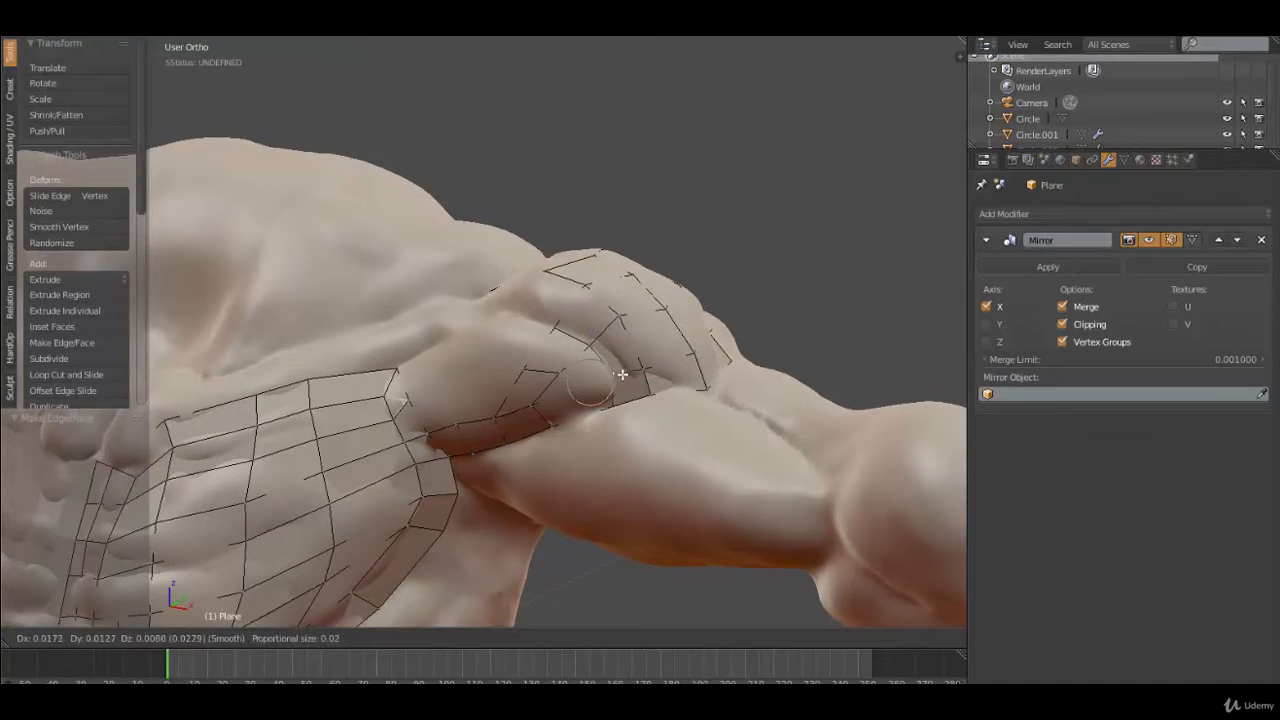
left_click(617, 377)
right_click(531, 400)
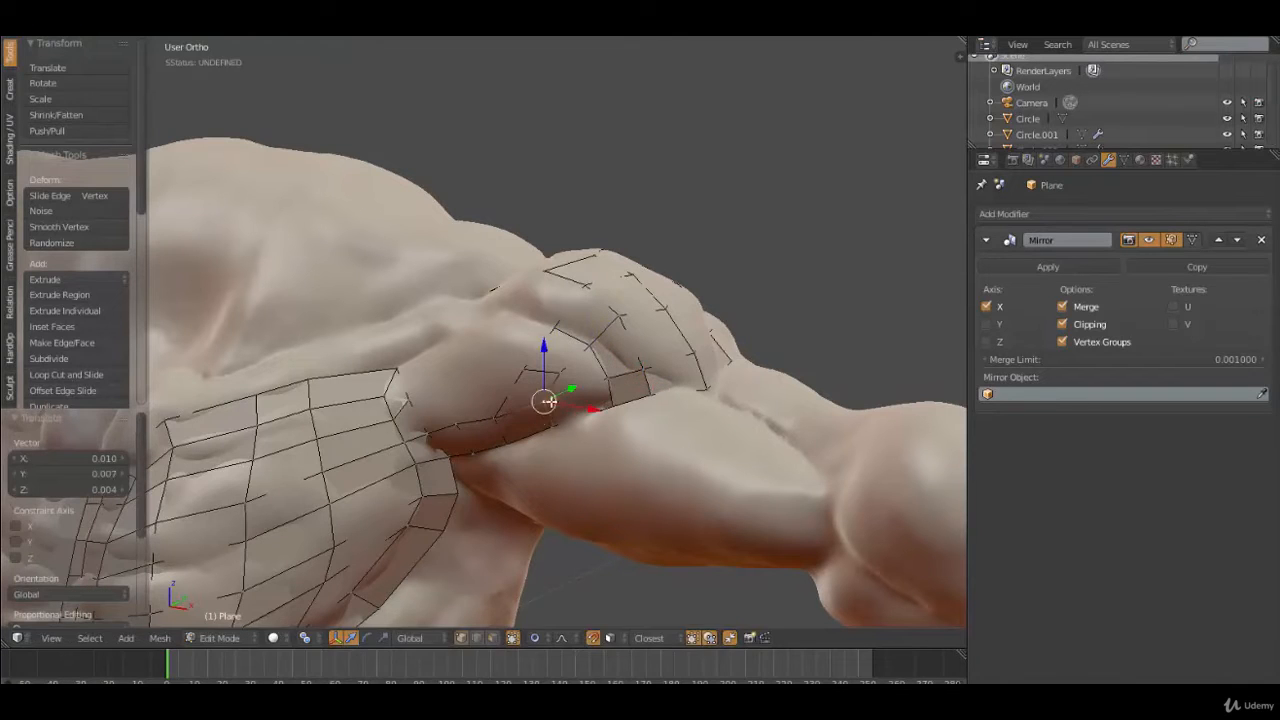
right_click(551, 424)
left_click(551, 421)
right_click(541, 400)
left_click(541, 399)
middle_click_drag(535, 419, 593, 306)
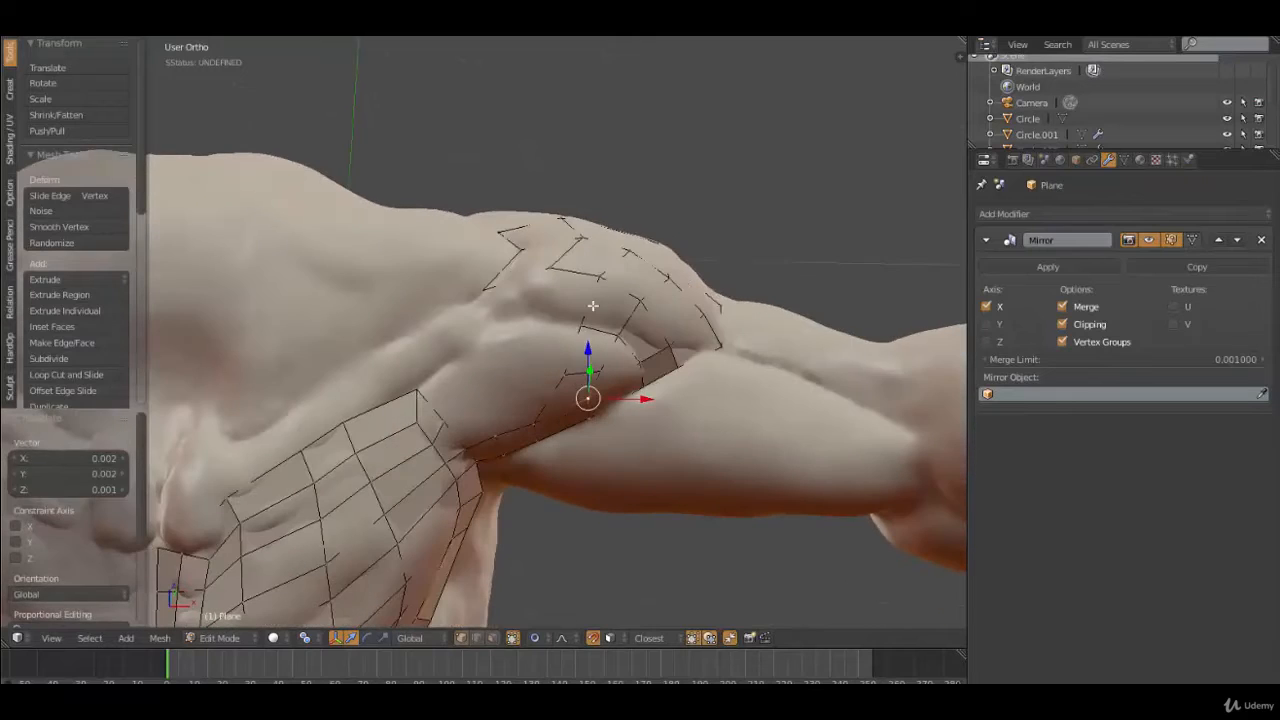
Extrude the front deltoid bridge's inner edge toward the chest and fill the gaps above and below the new face
right_click(574, 350)
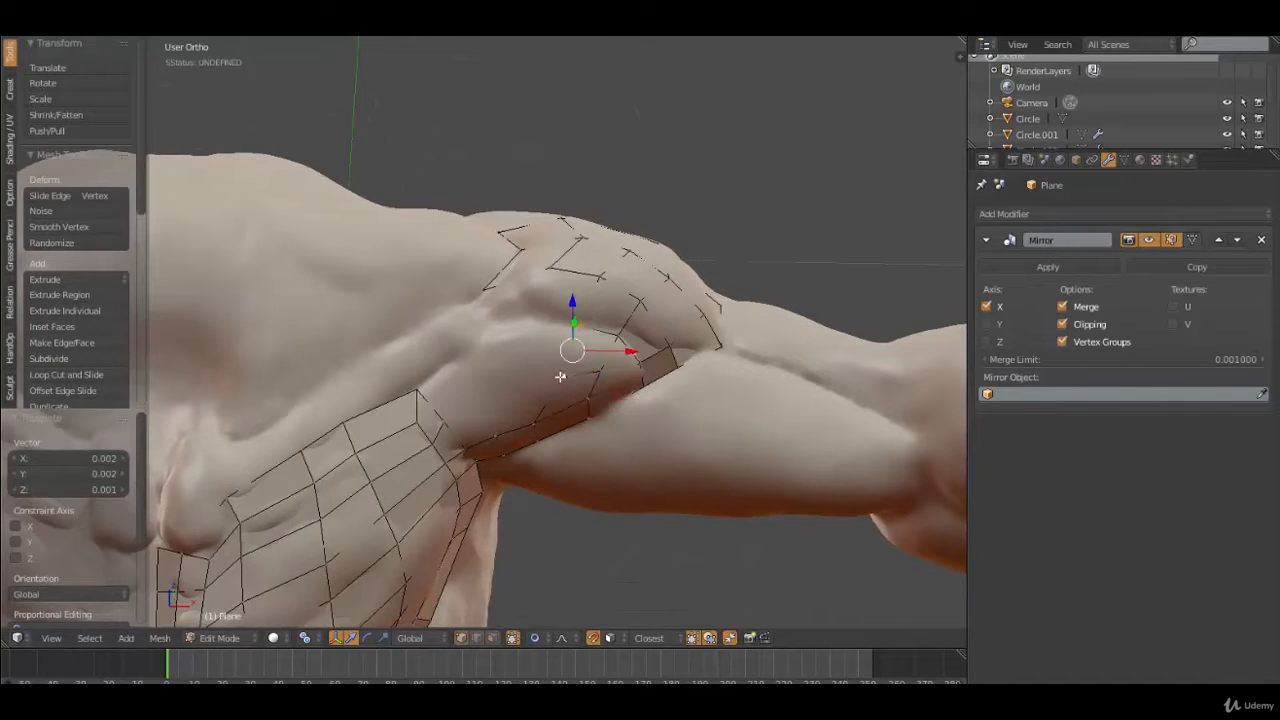
key("e")
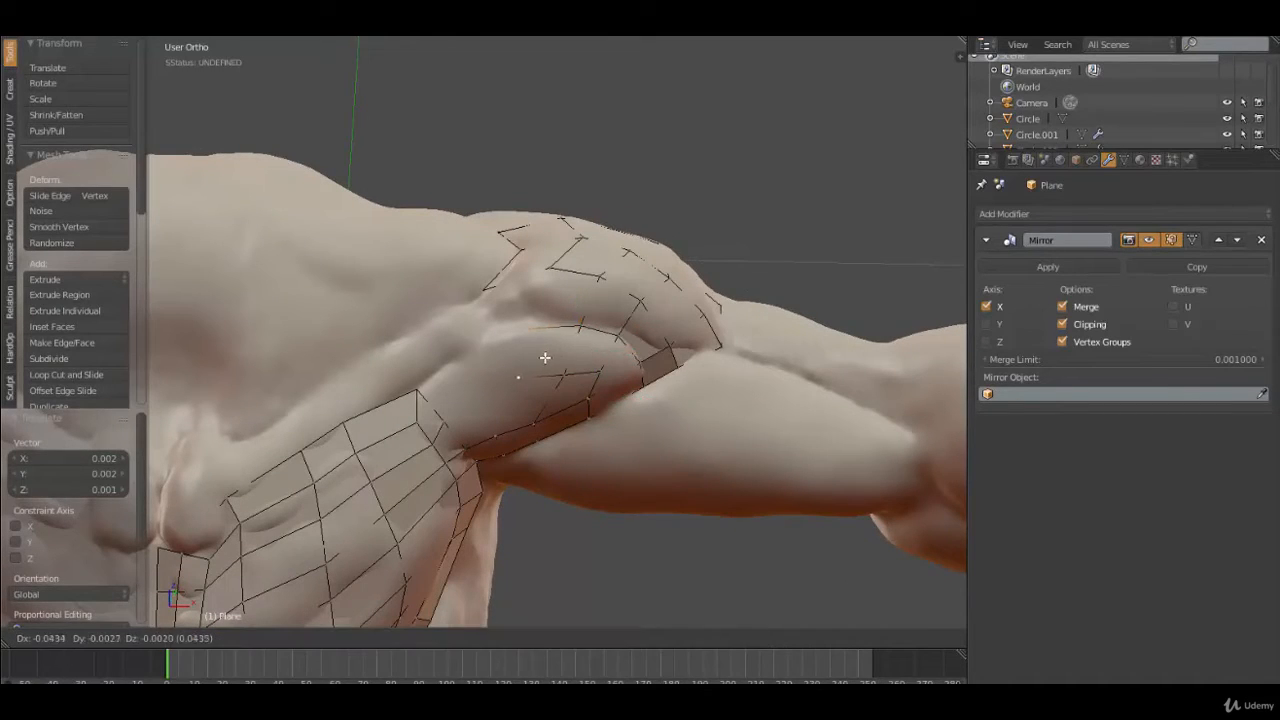
left_click(541, 362)
right_click(535, 421, "shift")
key("f")
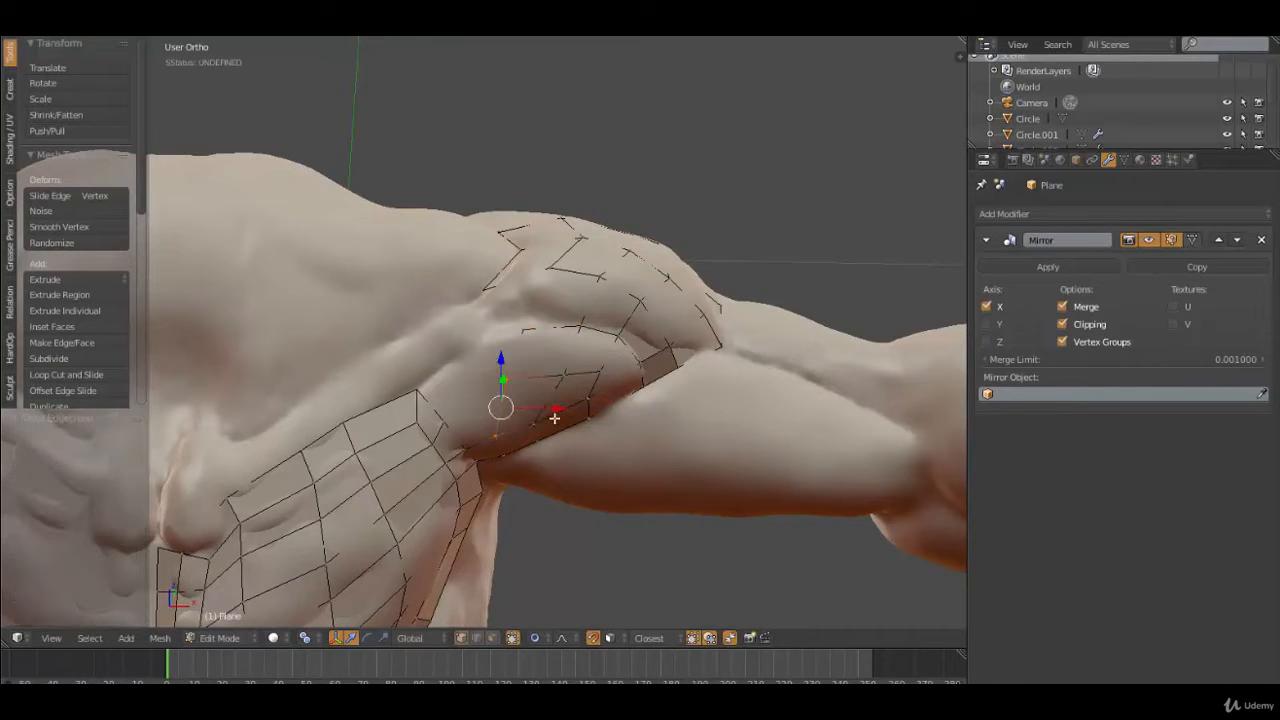
right_click(591, 298)
key("f")
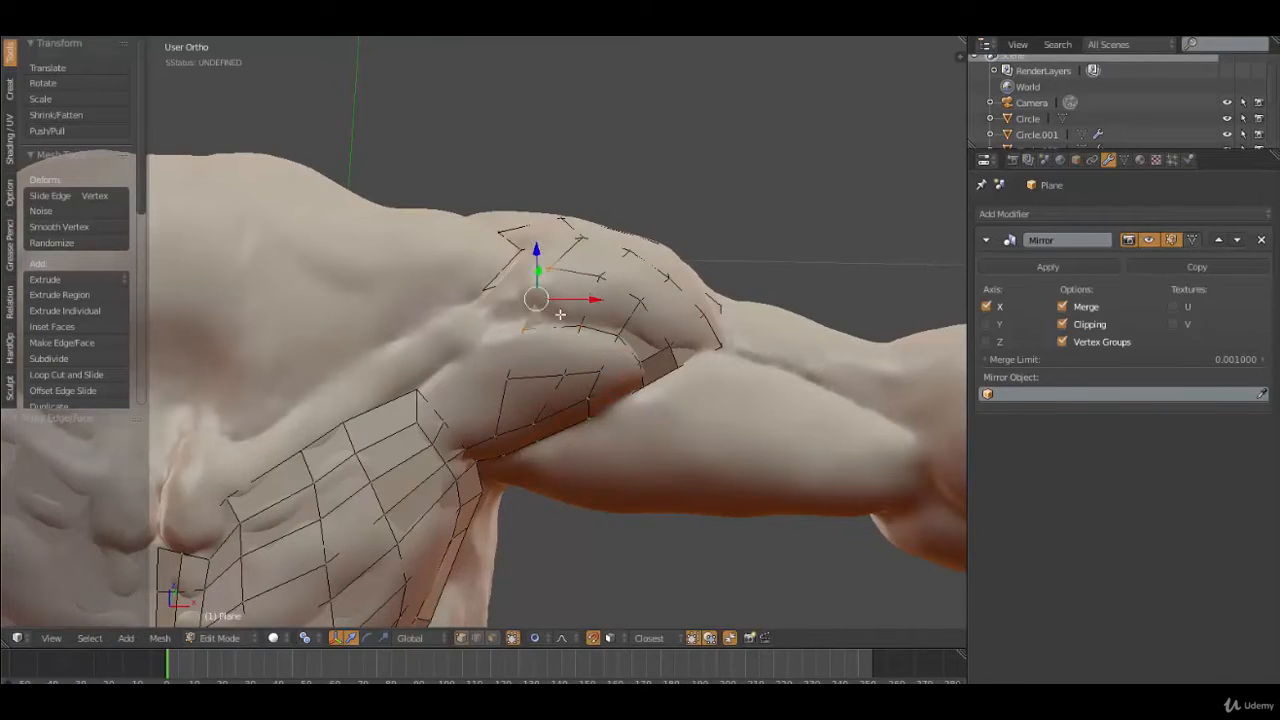
Extrude the front deltoid's new inner edge further toward the pectoral and rotate it to follow the muscle's contour
right_click(517, 339)
right_click(510, 370, "shift")
key("r")
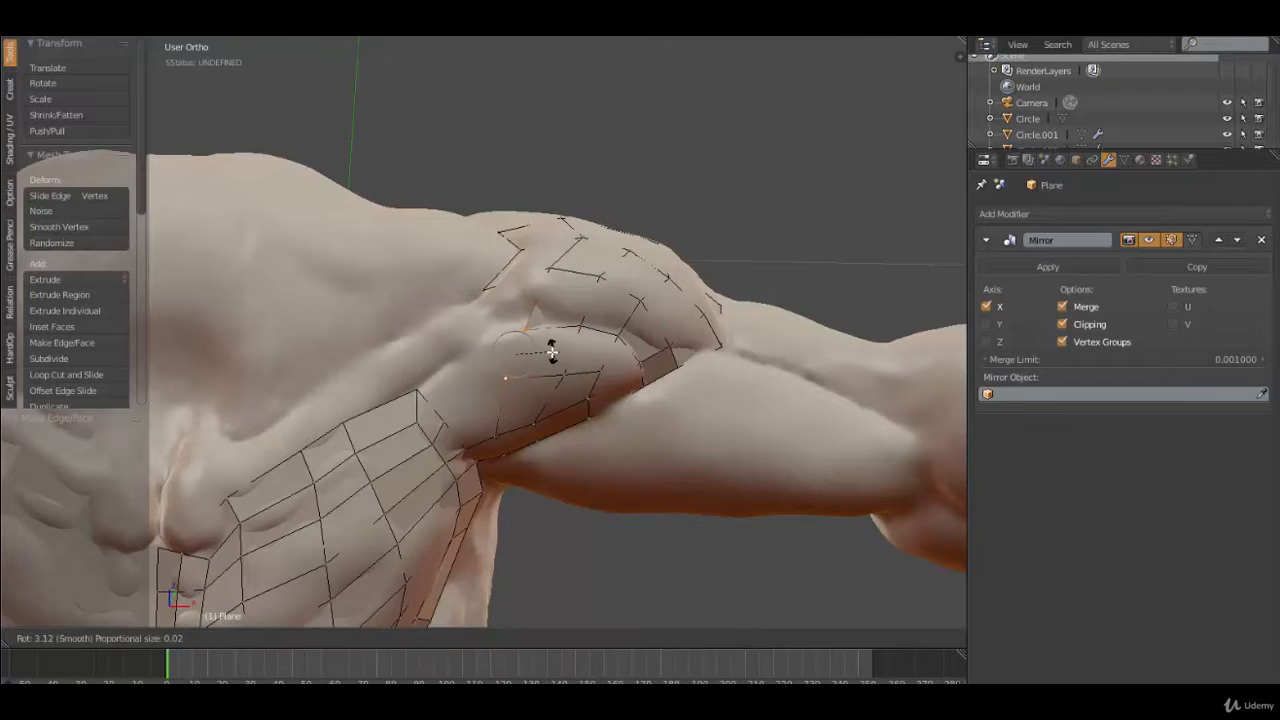
right_click(546, 353)
key("e")
left_click(546, 369)
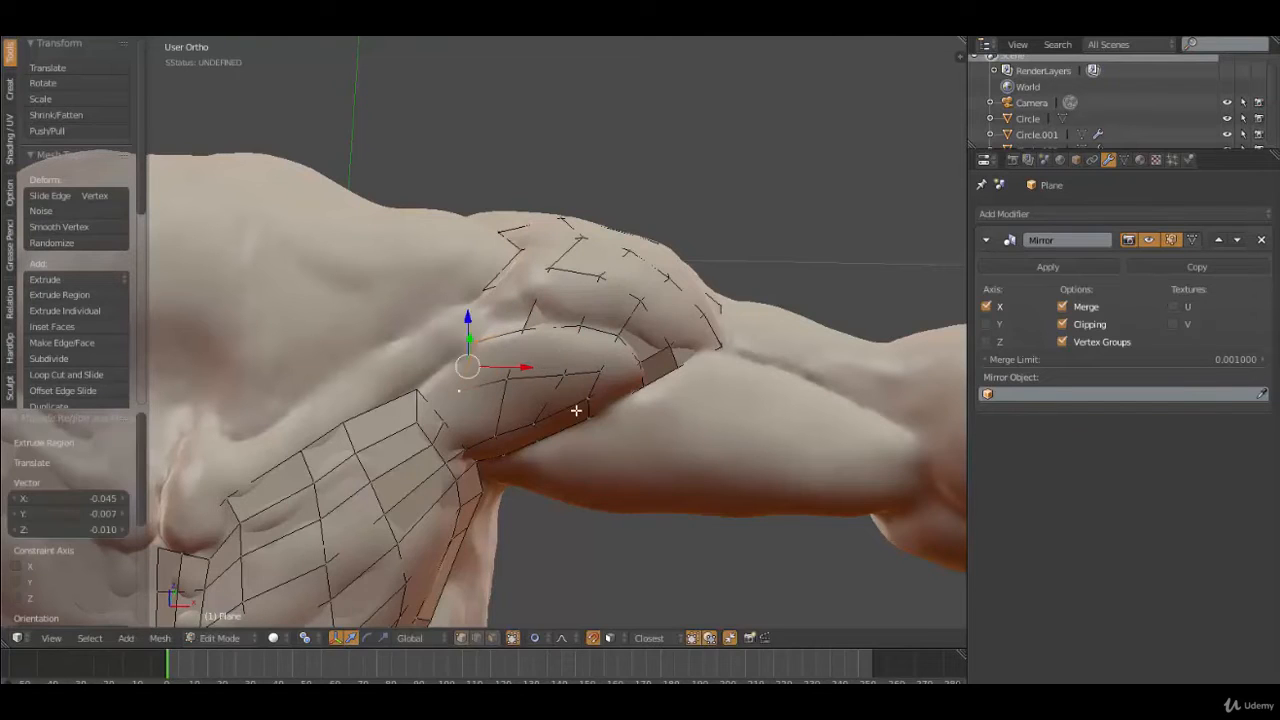
key("r")
left_click(627, 359)
Fill the gaps above and below the innermost front deltoid face
right_click(538, 299)
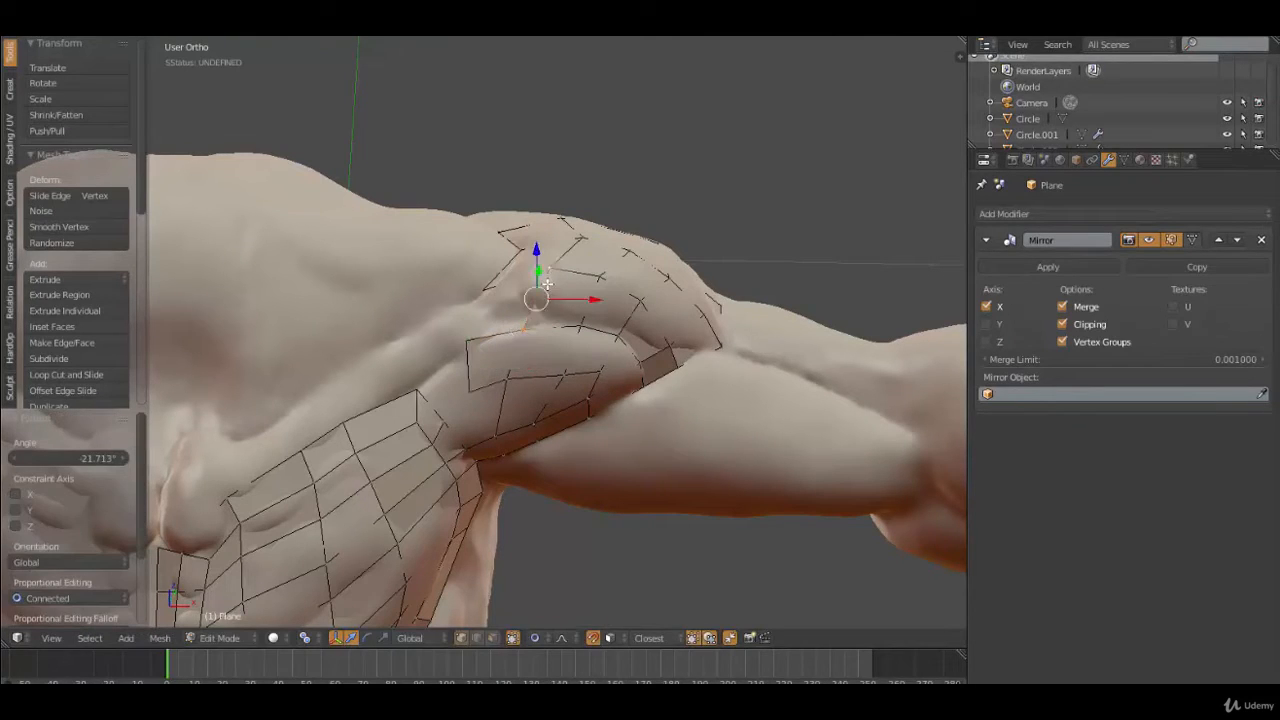
key("f")
right_click(521, 371)
right_click(510, 418, "shift")
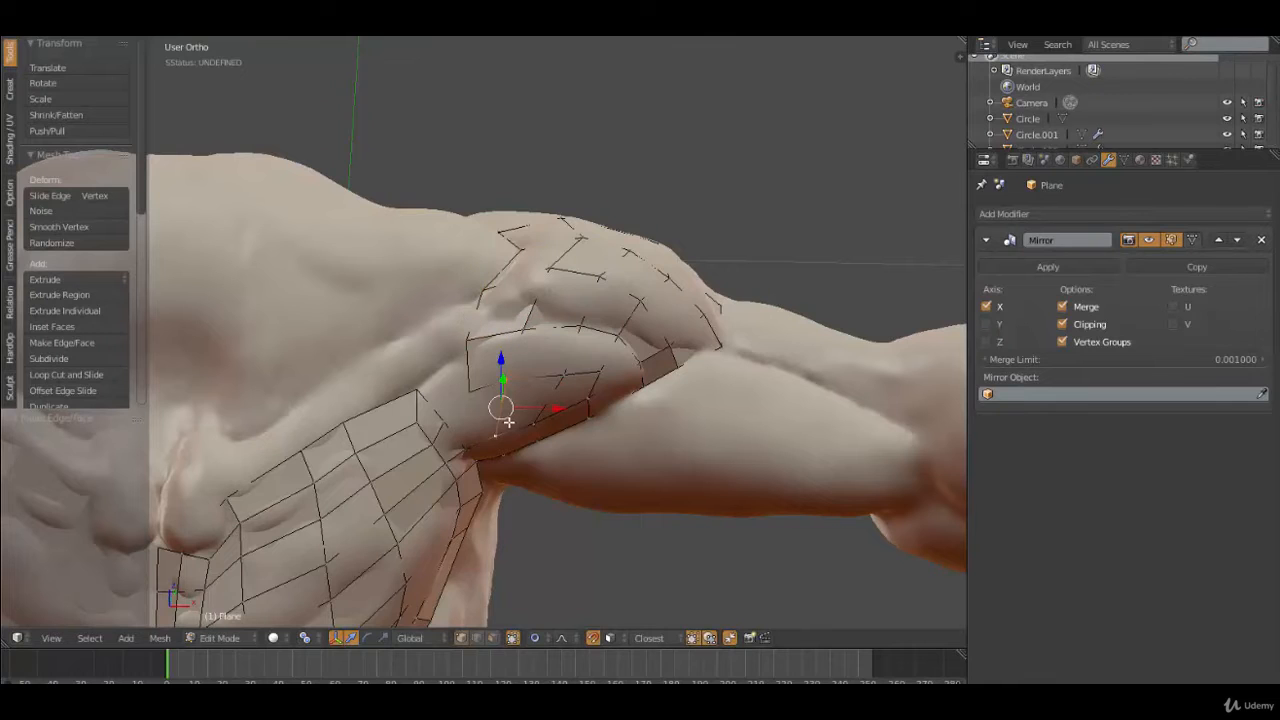
key("f")
Merge the lower inner deltoid vertex with the adjacent pectoral-side vertex at center and reposition the merged vertex
middle_click_drag(480, 397, 510, 376)
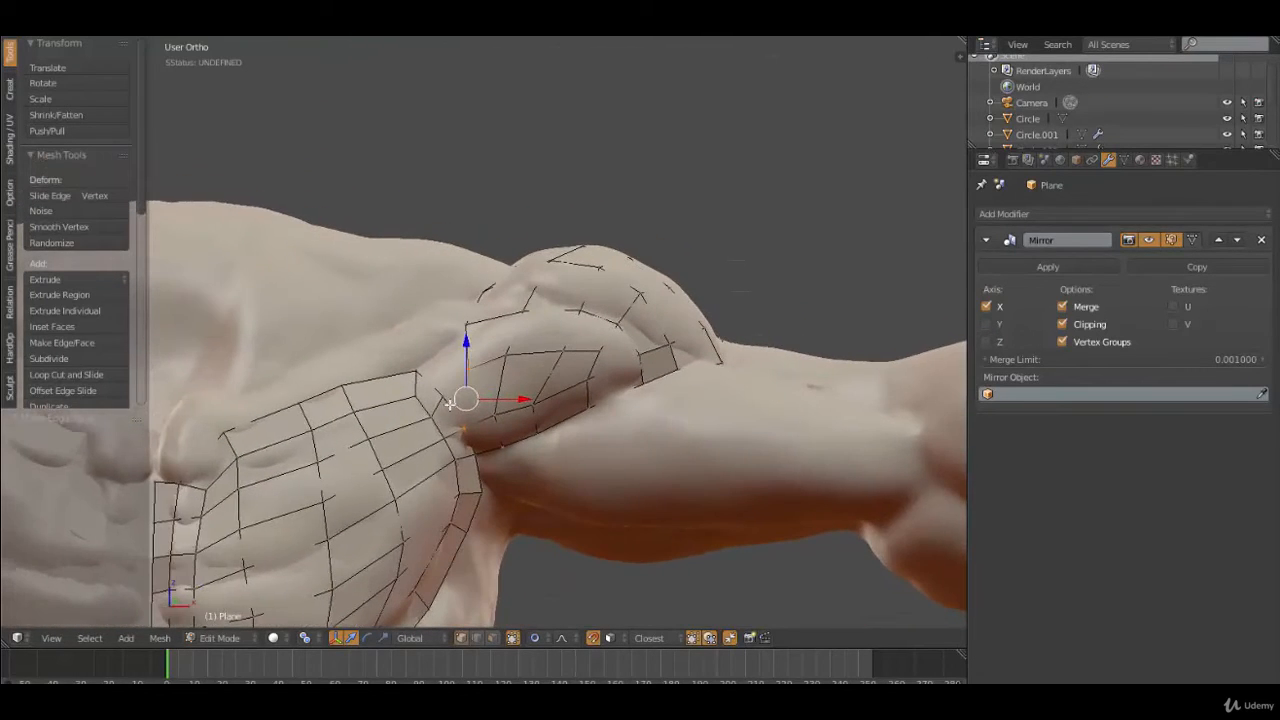
middle_click_drag(450, 403, 518, 415)
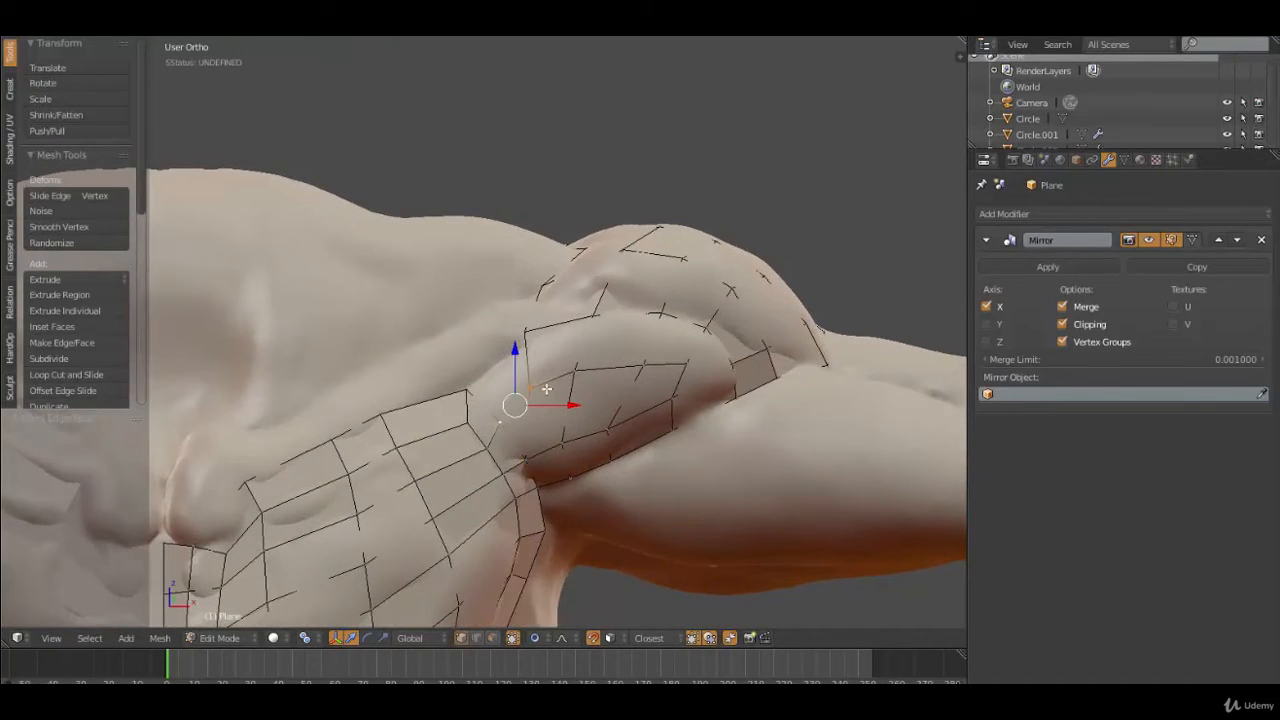
key("alt+m")
key("Down")
key("Down")
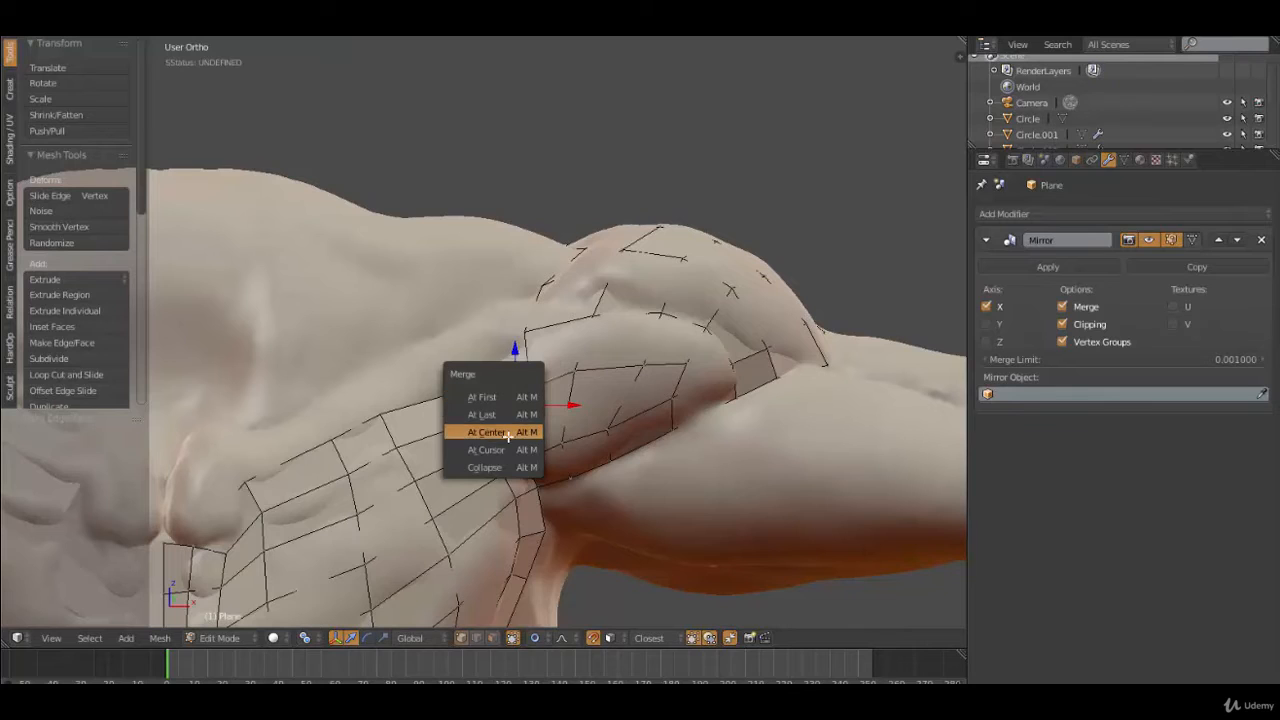
key("Return")
key("g")
left_click(557, 394)
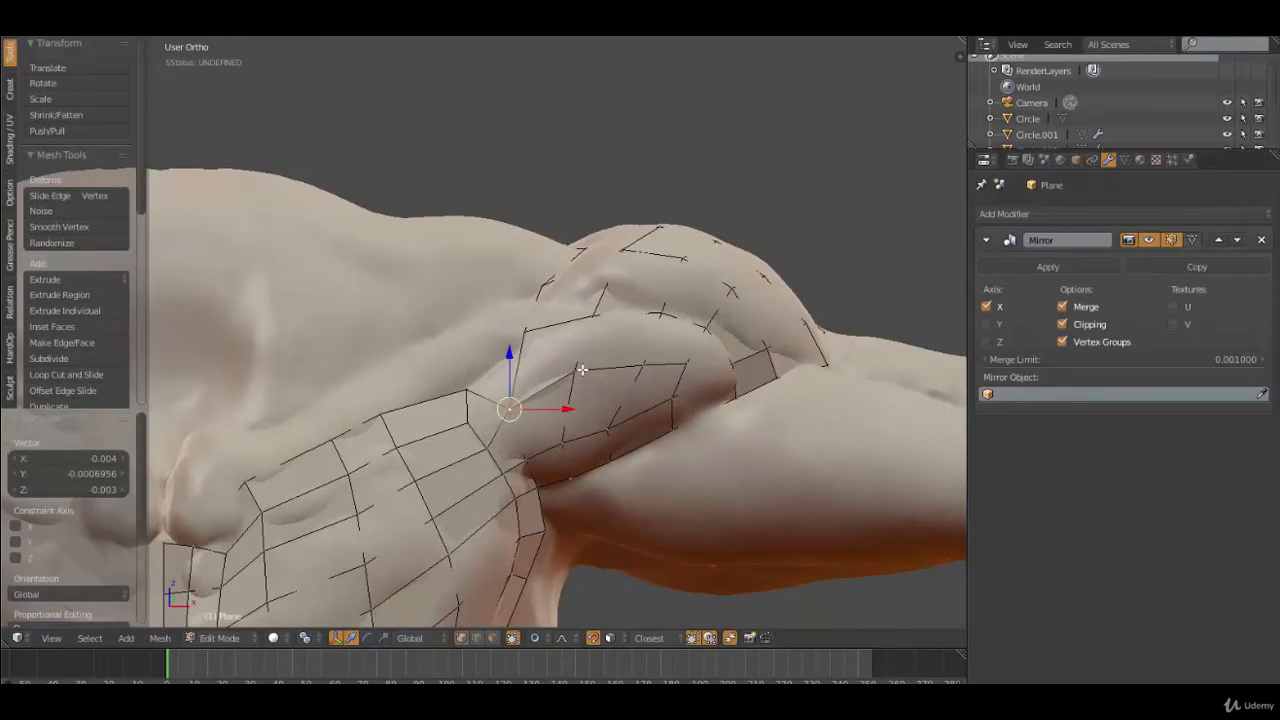
Move the neighbouring front deltoid vertex inward and nudge the merged vertex up to even out the quads
right_click(582, 370)
key("g")
left_click(568, 382)
right_click(512, 400)
key("g")
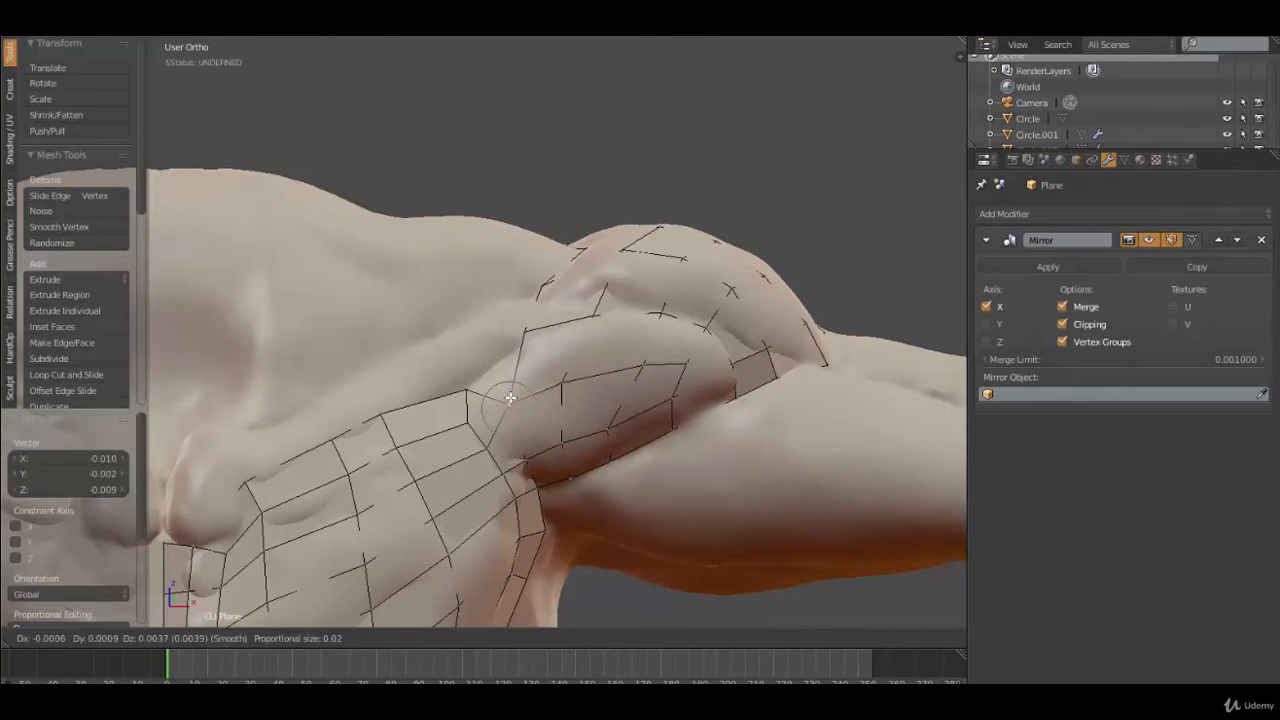
left_click(511, 396)
Merge the upper inner deltoid vertex with the pectoral's upper outer corner at center and move it along the muscle border
middle_click_drag(511, 398, 507, 372)
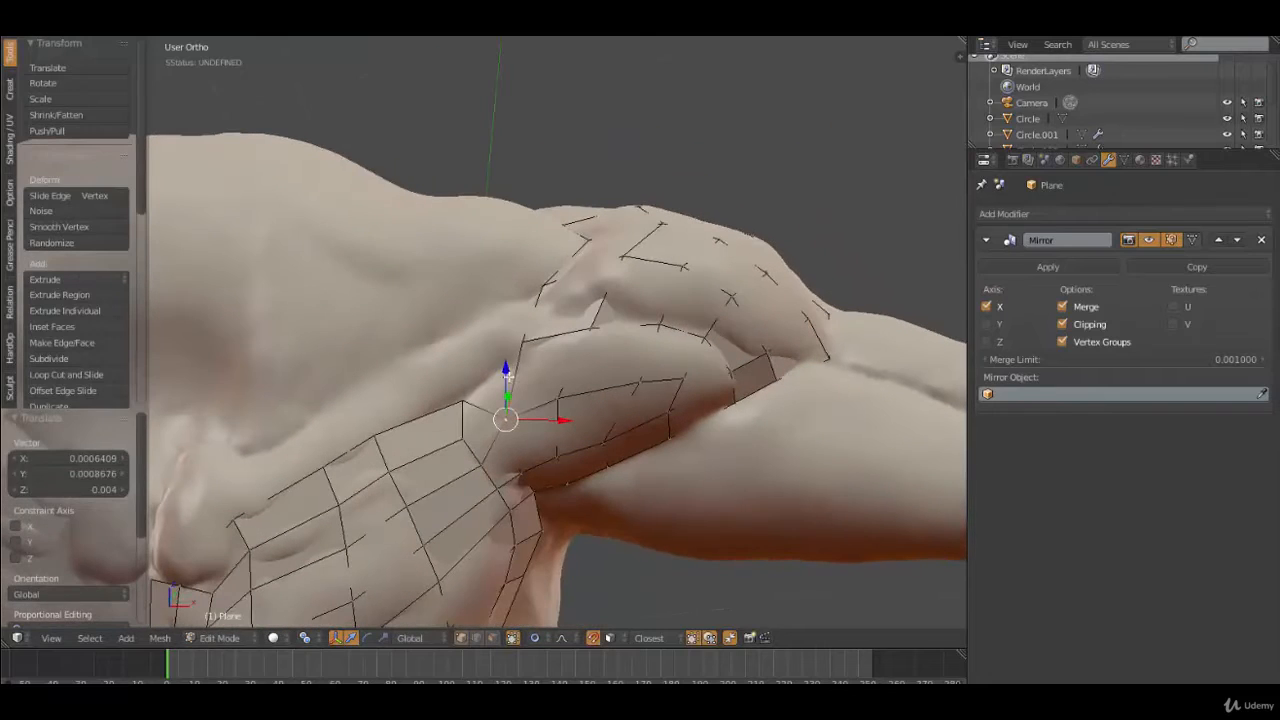
right_click(471, 402, "shift")
key("alt+m")
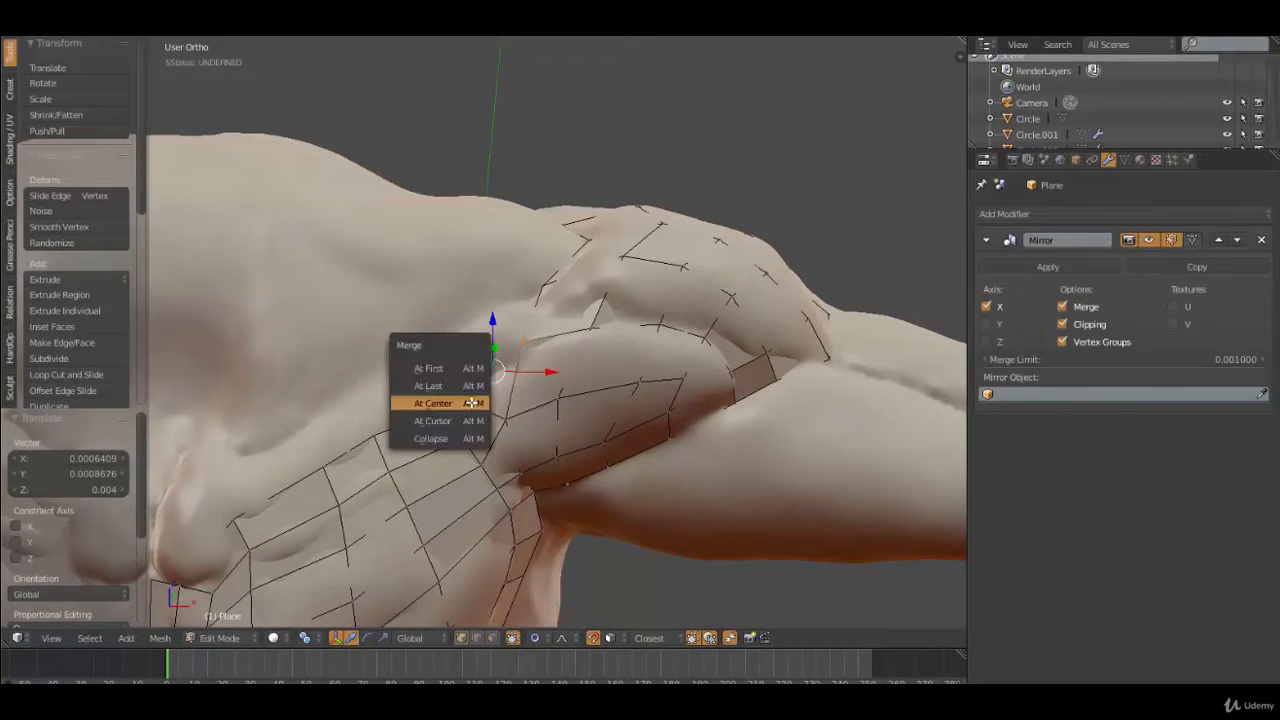
left_click(471, 402)
key("g")
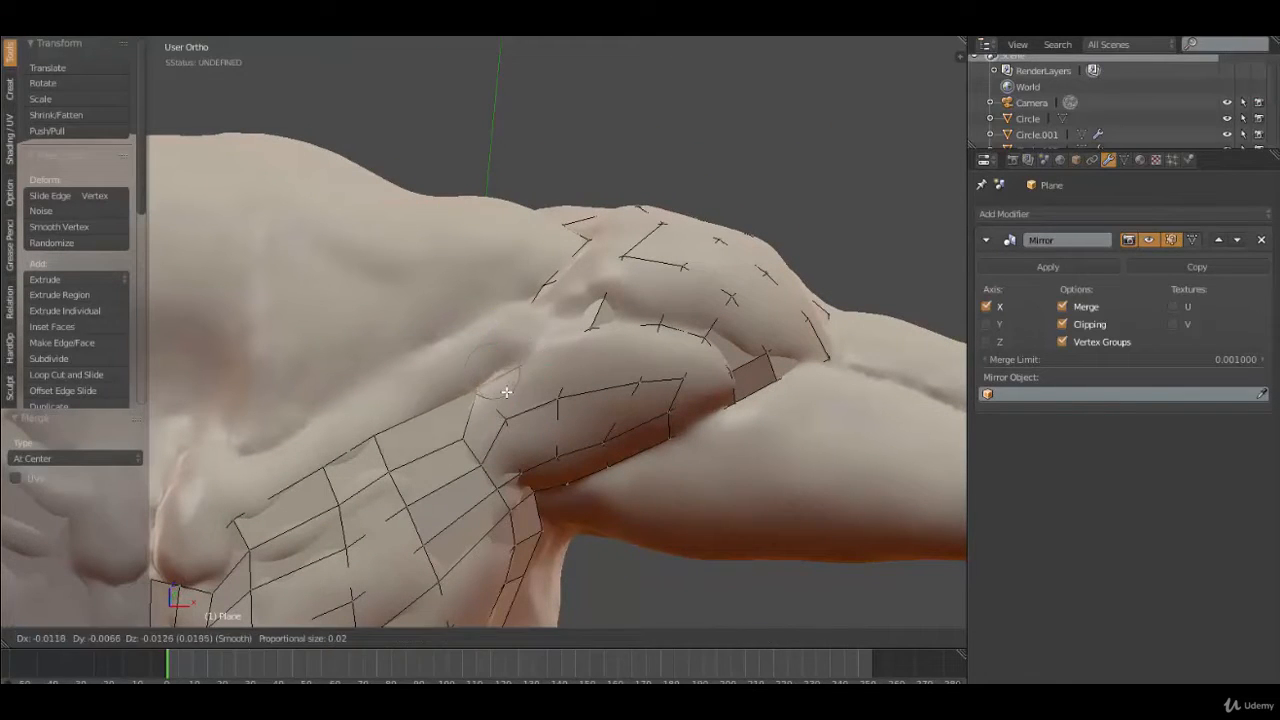
left_click(518, 377)
Move the adjacent upper front deltoid vertex inward and adjust the vertex beneath it to even out the face spacing
right_click(590, 349)
key("g")
left_click(573, 355)
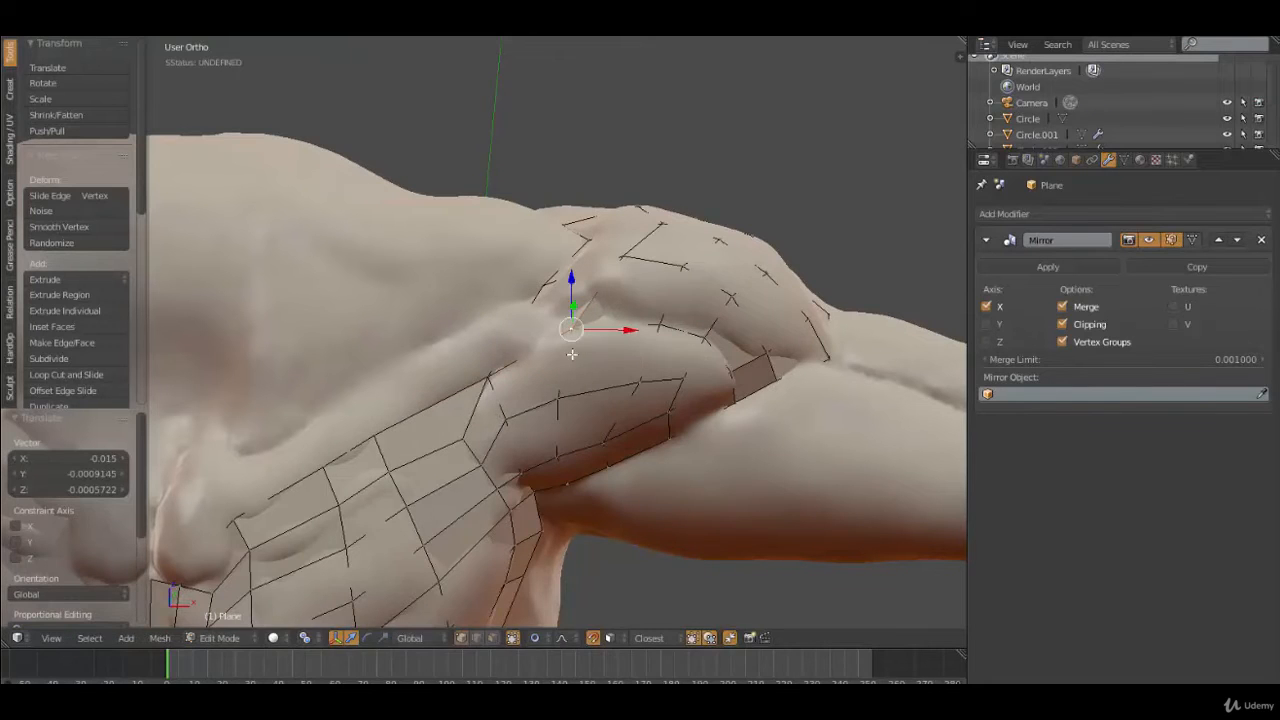
right_click(555, 396)
key("g")
left_click(556, 395)
middle_click_drag(619, 275, 641, 417)
scroll(615, 489, "down", 5)
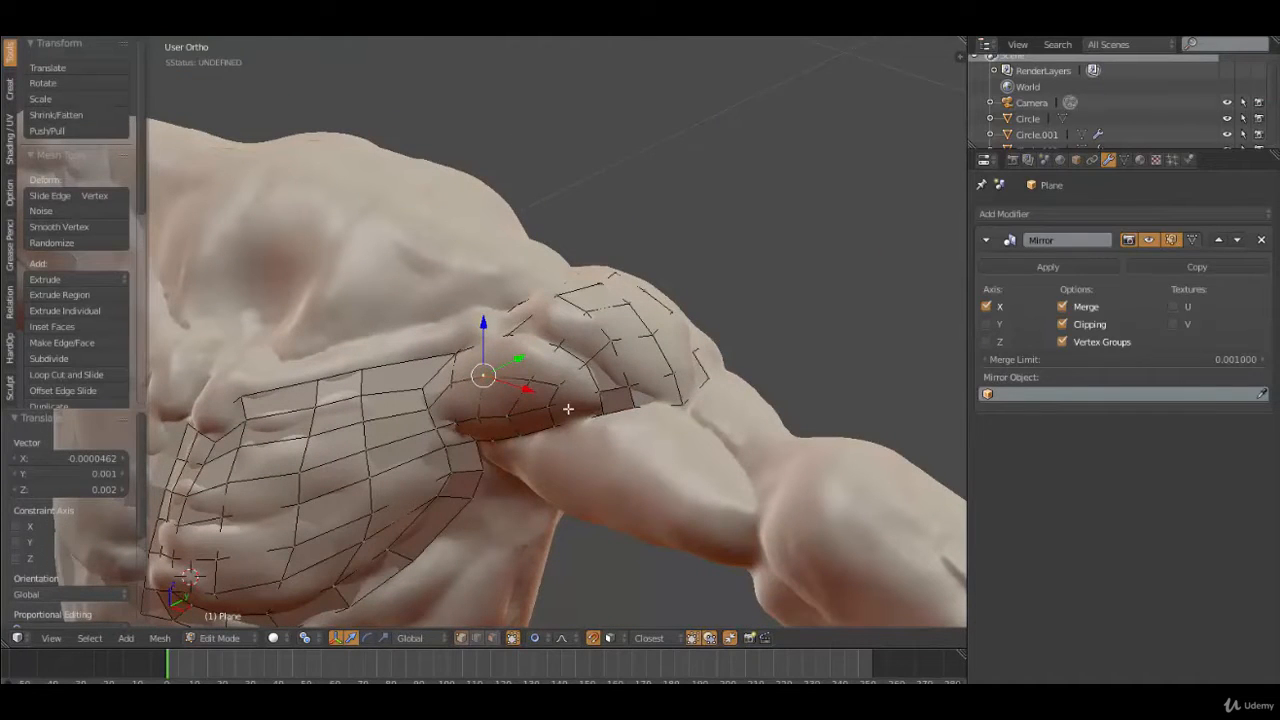
middle_click_drag(563, 421, 454, 402)
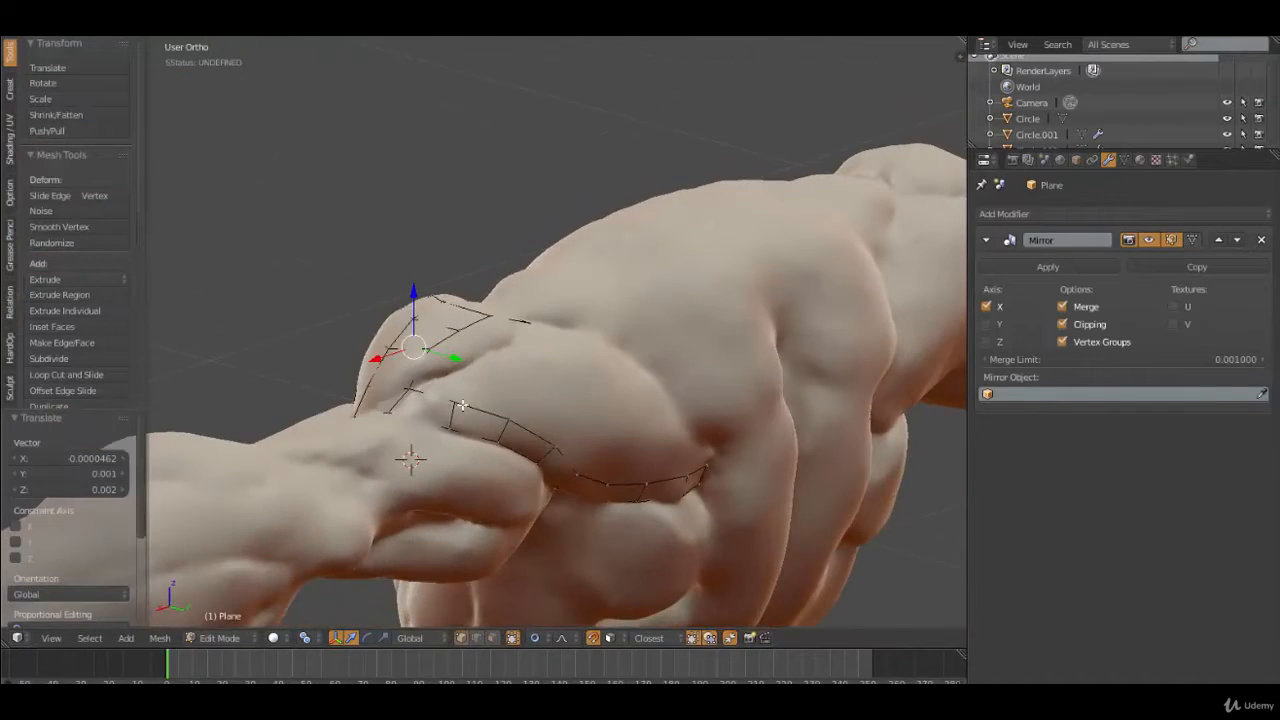
right_click(462, 405)
right_click(509, 424)
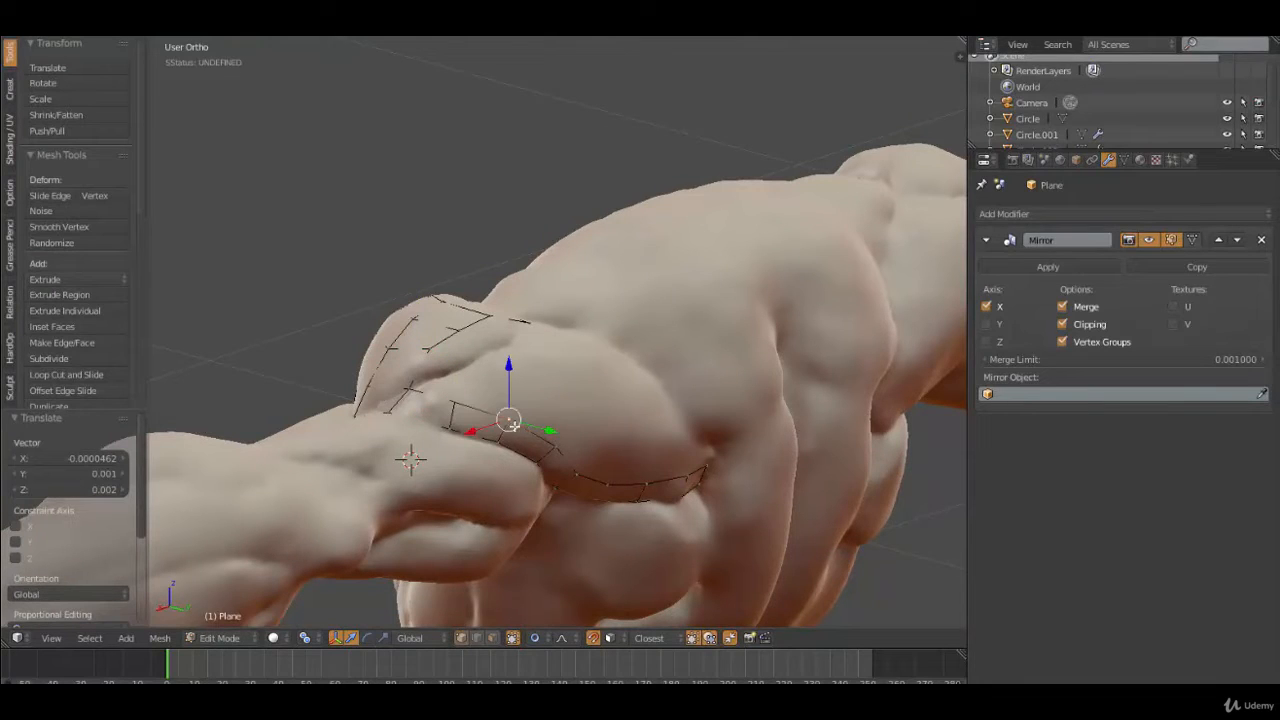
right_click(458, 403, "shift")
right_click(438, 347, "shift")
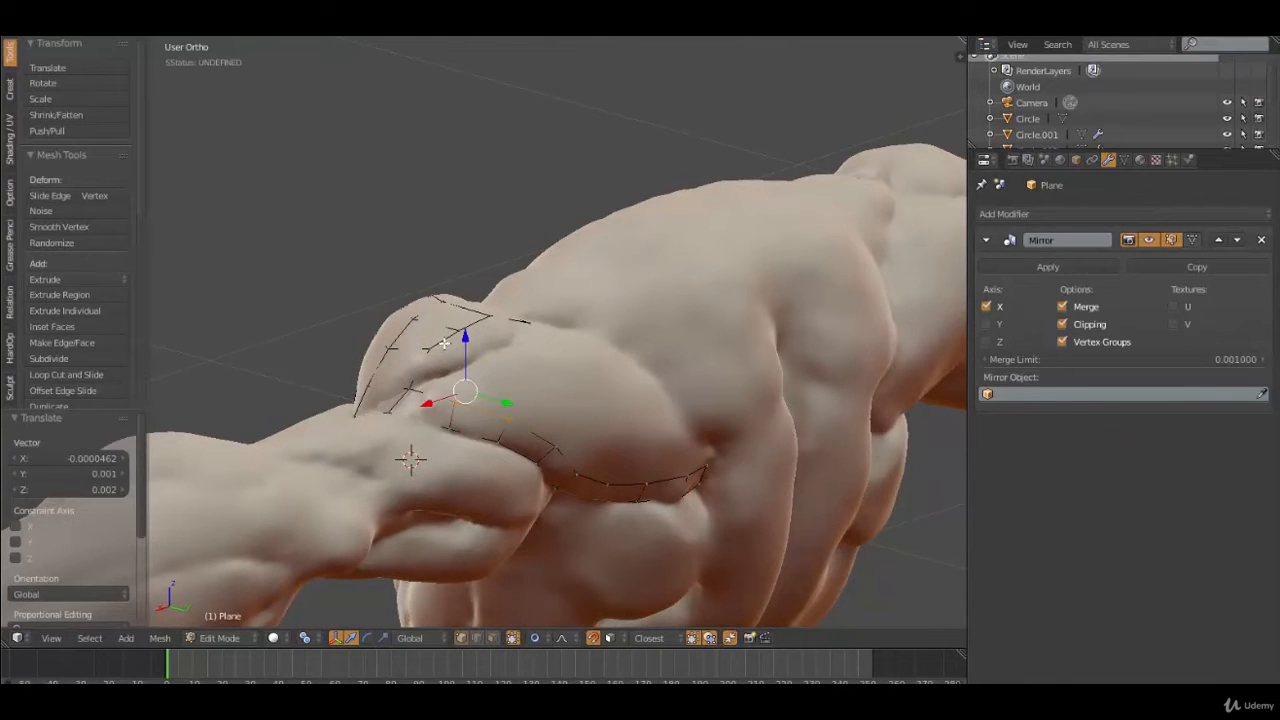
right_click(466, 337, "shift")
key("a")
Try to fill a face between the rear crease strip's outermost upper edge and the middle deltoid patch's rear edge
scroll(450, 396, "up", 2)
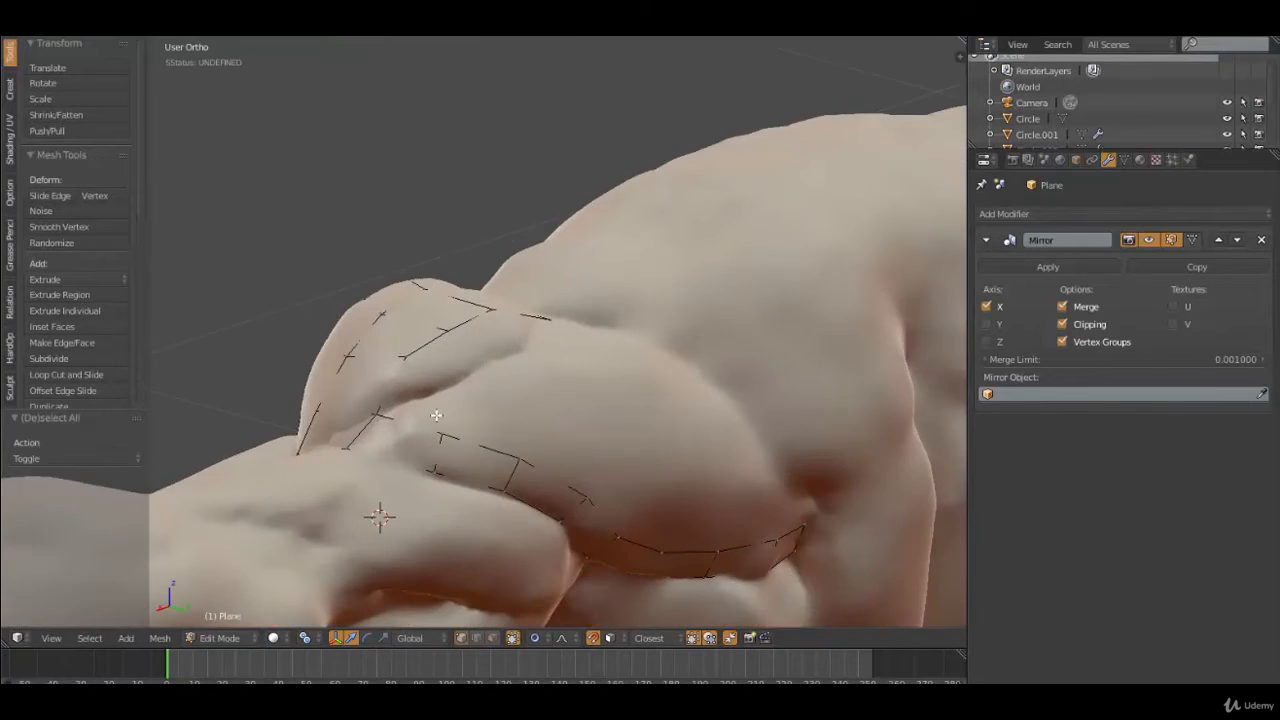
middle_click_drag(434, 417, 506, 409, "shift")
right_click(499, 421)
right_click(500, 430)
right_click(588, 455, "shift")
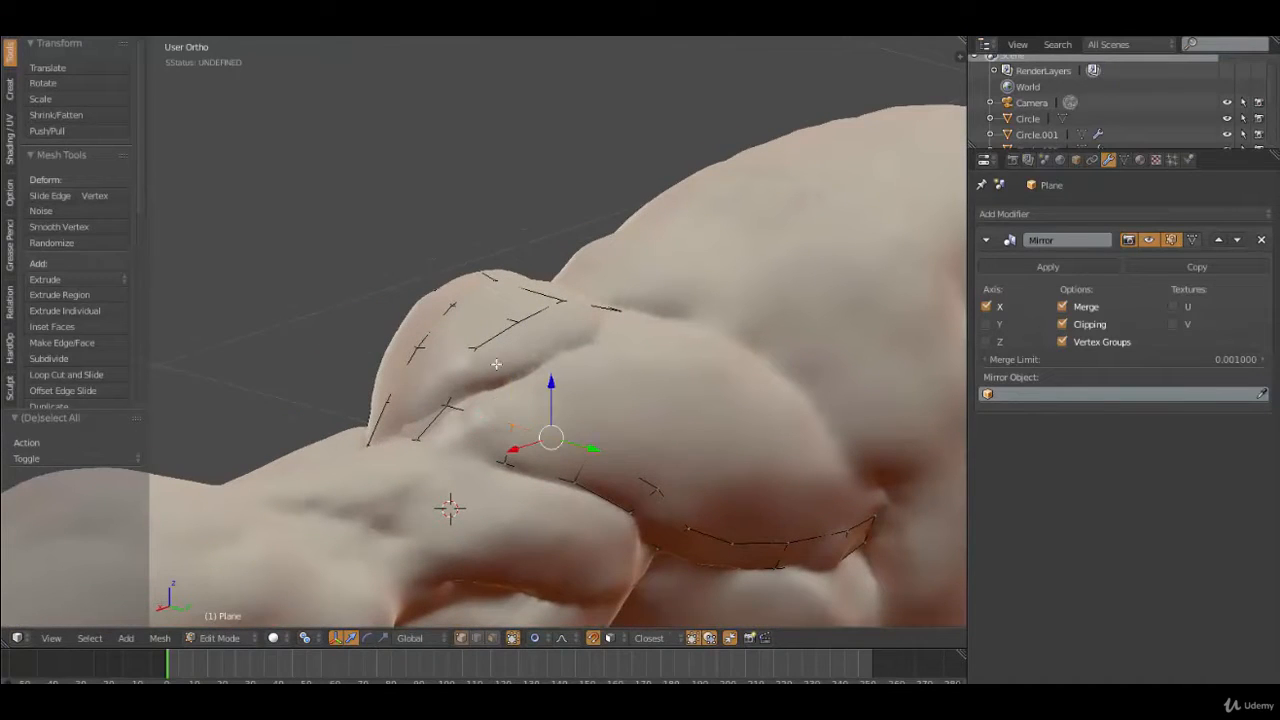
right_click(473, 348, "shift")
right_click(522, 326, "shift")
key("f")
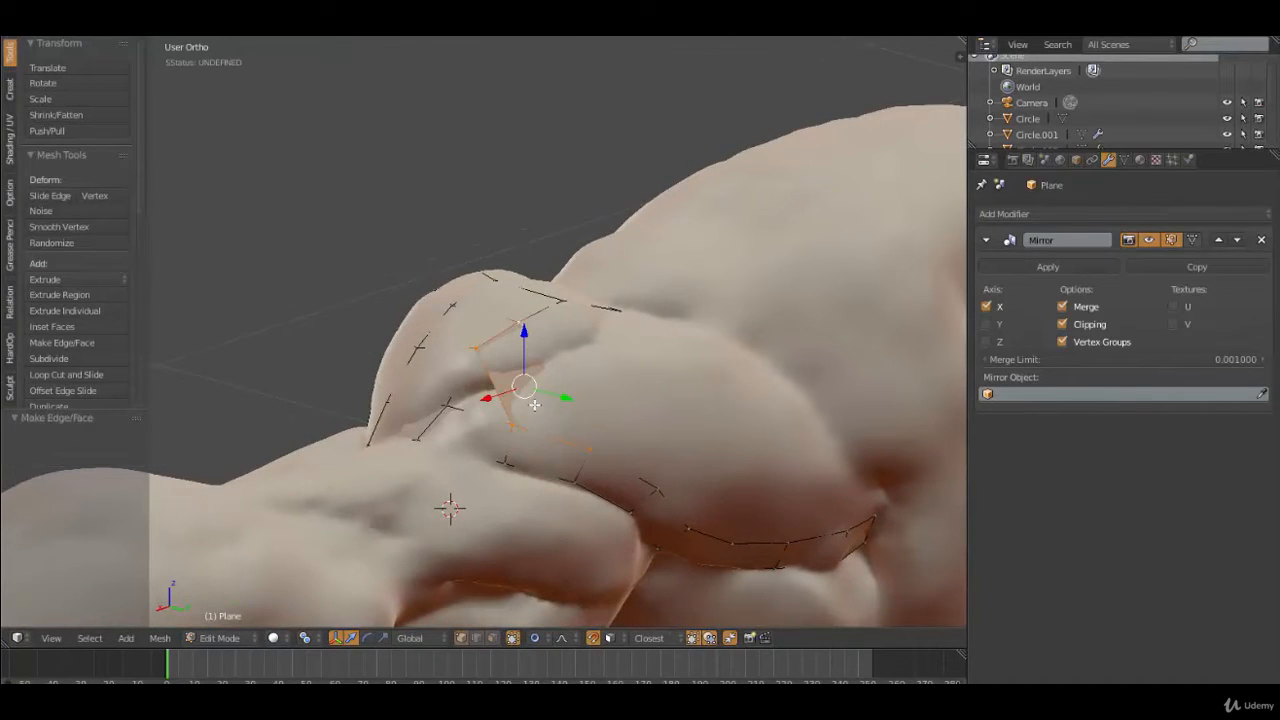
key("ctrl+z")
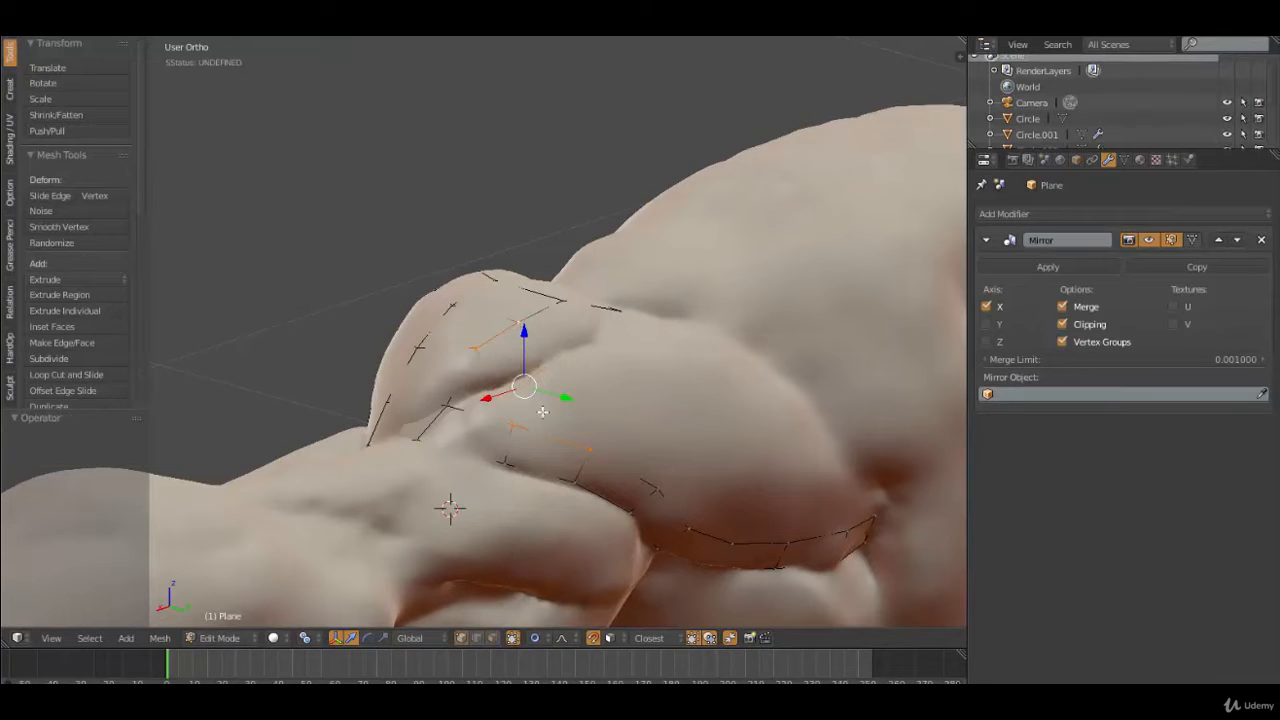
Fill a face between the rear crease strip's second upper edge and the rear edge of the middle deltoid patch
right_click(584, 451)
right_click(643, 487, "shift")
right_click(476, 347, "shift")
right_click(517, 323, "shift")
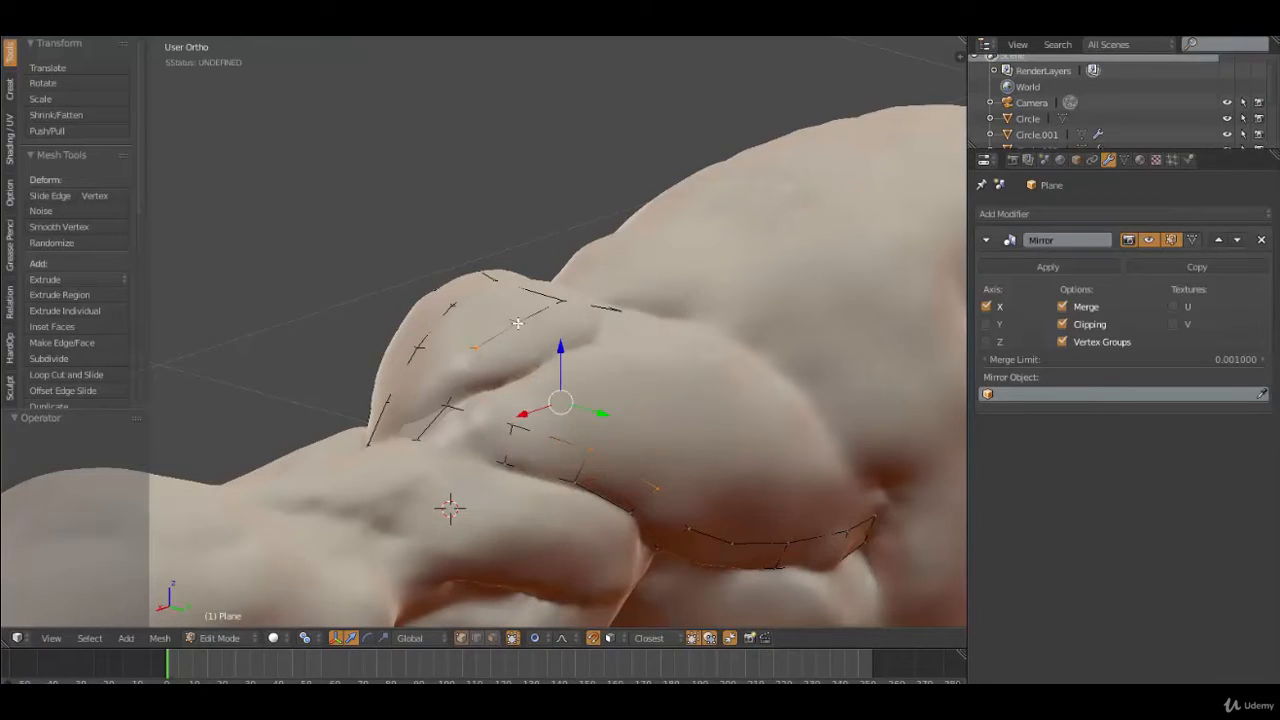
key("f")
Add two loop cuts across the rear deltoid bridging face and snap the new vertices to the surface
key("ctrl+r")
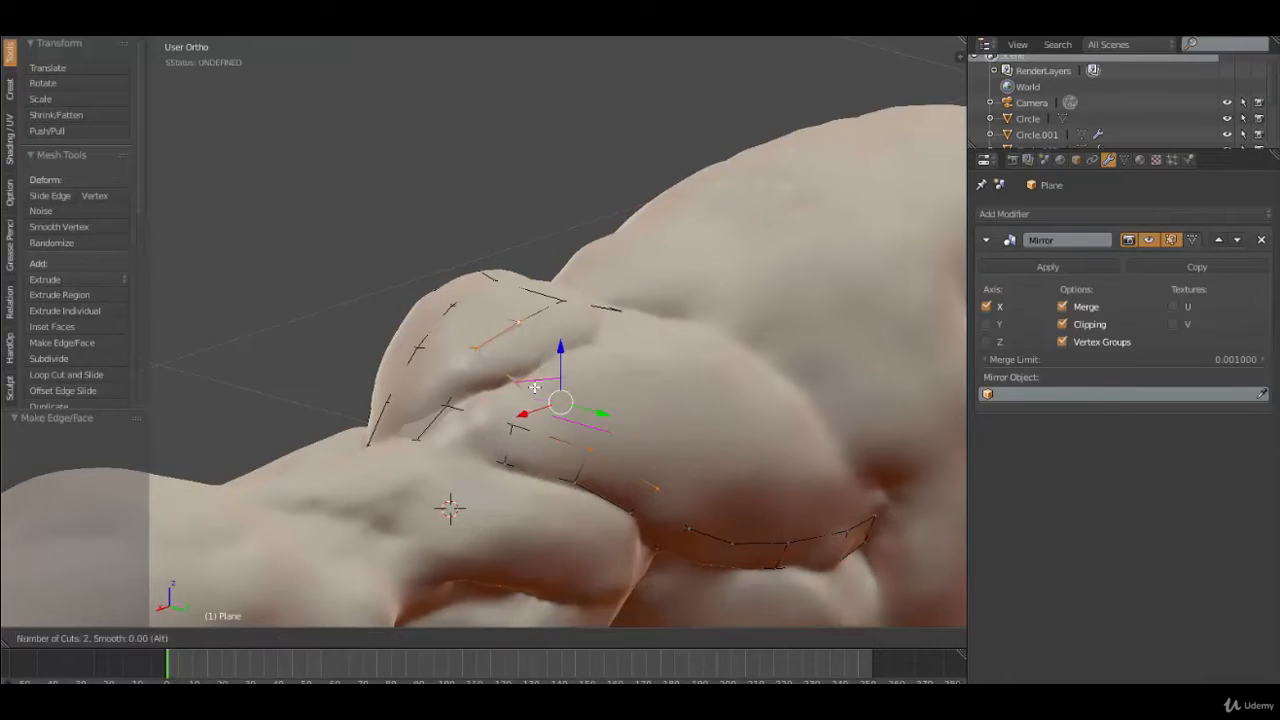
scroll(534, 388, "up", 1)
left_click(534, 388)
left_click(534, 388)
left_click(562, 400)
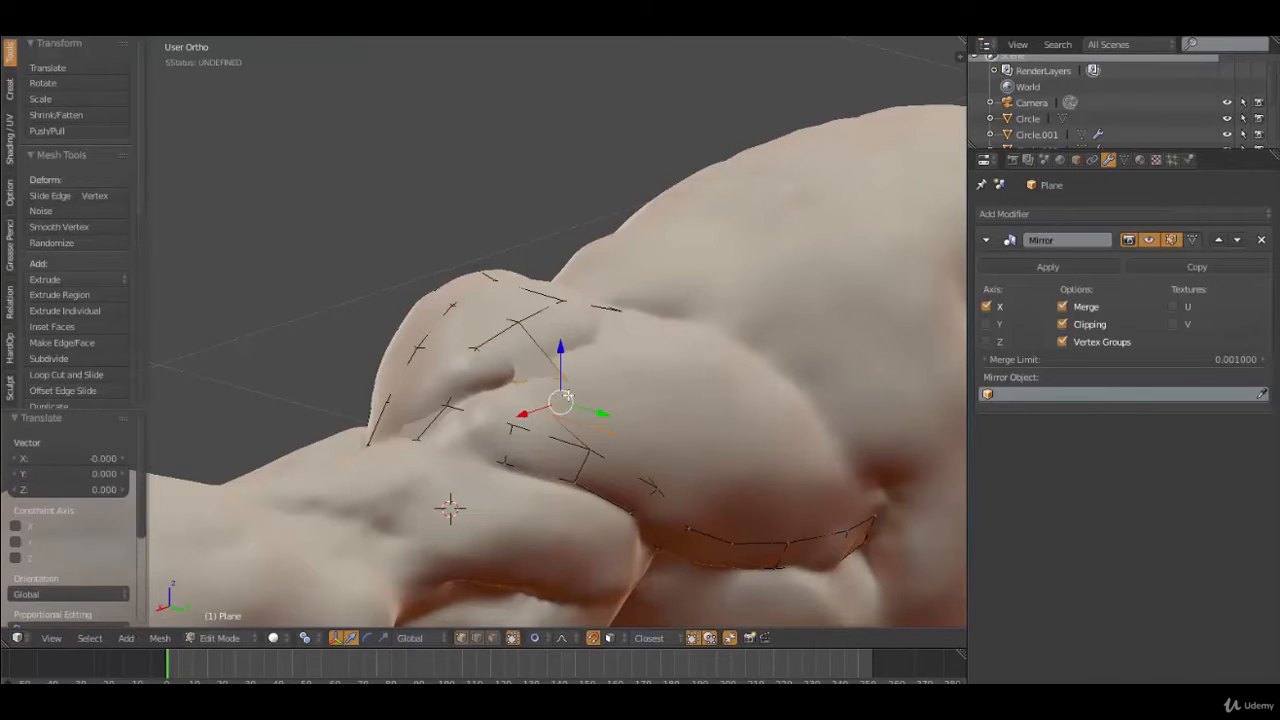
Reposition three vertices at the open end of the retopology patch to space them over the outer deltoid
right_click(565, 380)
key("g")
left_click(588, 375)
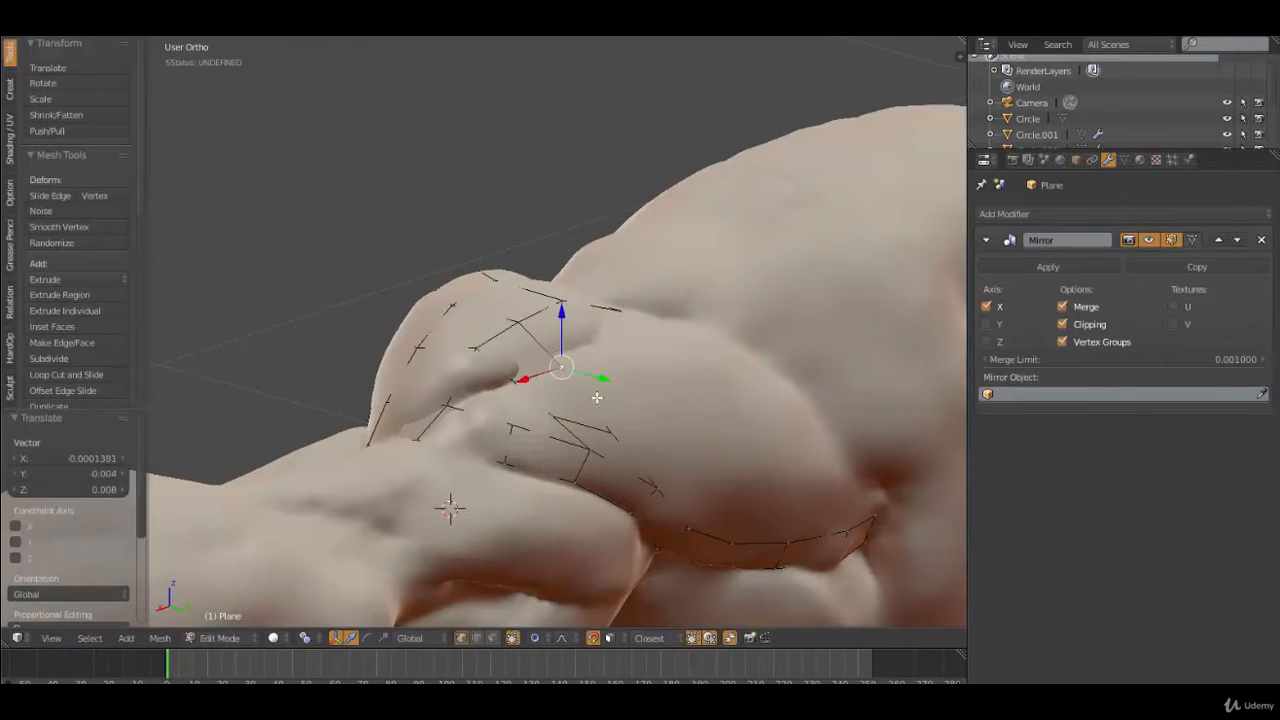
right_click(612, 426)
key("g")
left_click(614, 398)
right_click(538, 412)
key("g")
left_click(556, 412)
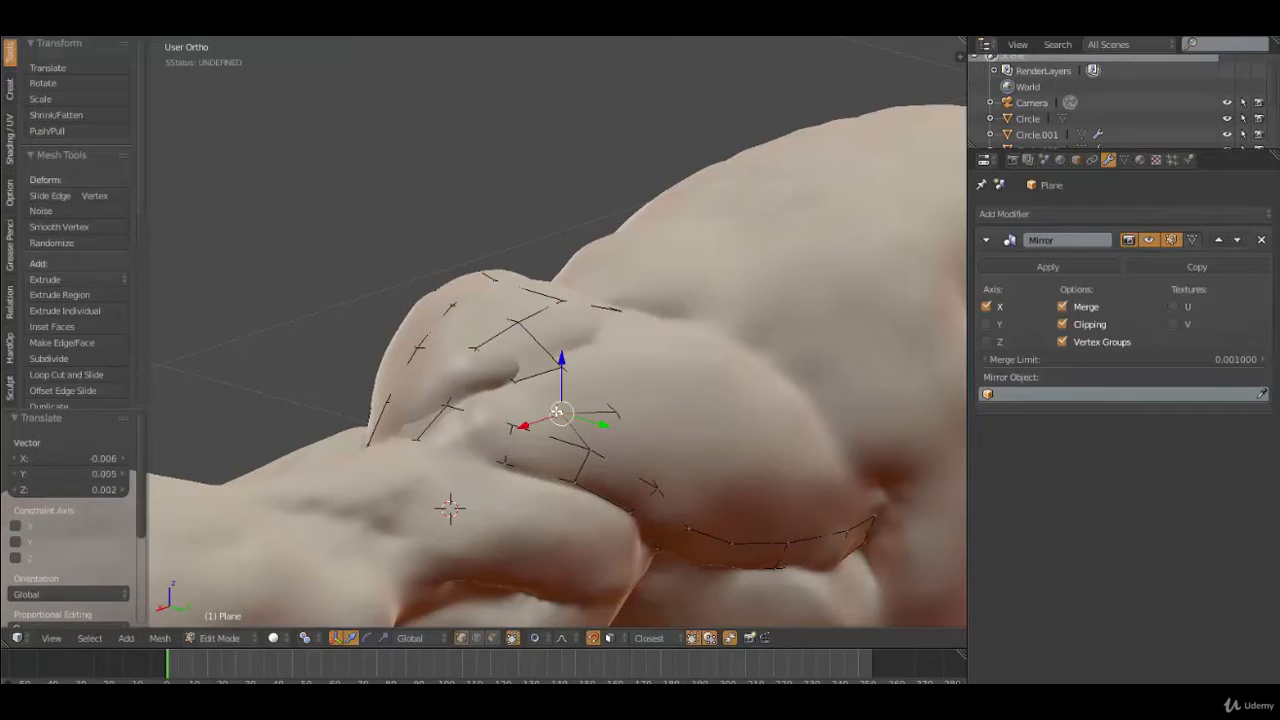
Move two vertices on the upper edge of the deltoid gap upward to follow the muscle crease
right_click(526, 388)
key("g")
left_click(527, 379)
right_click(562, 375)
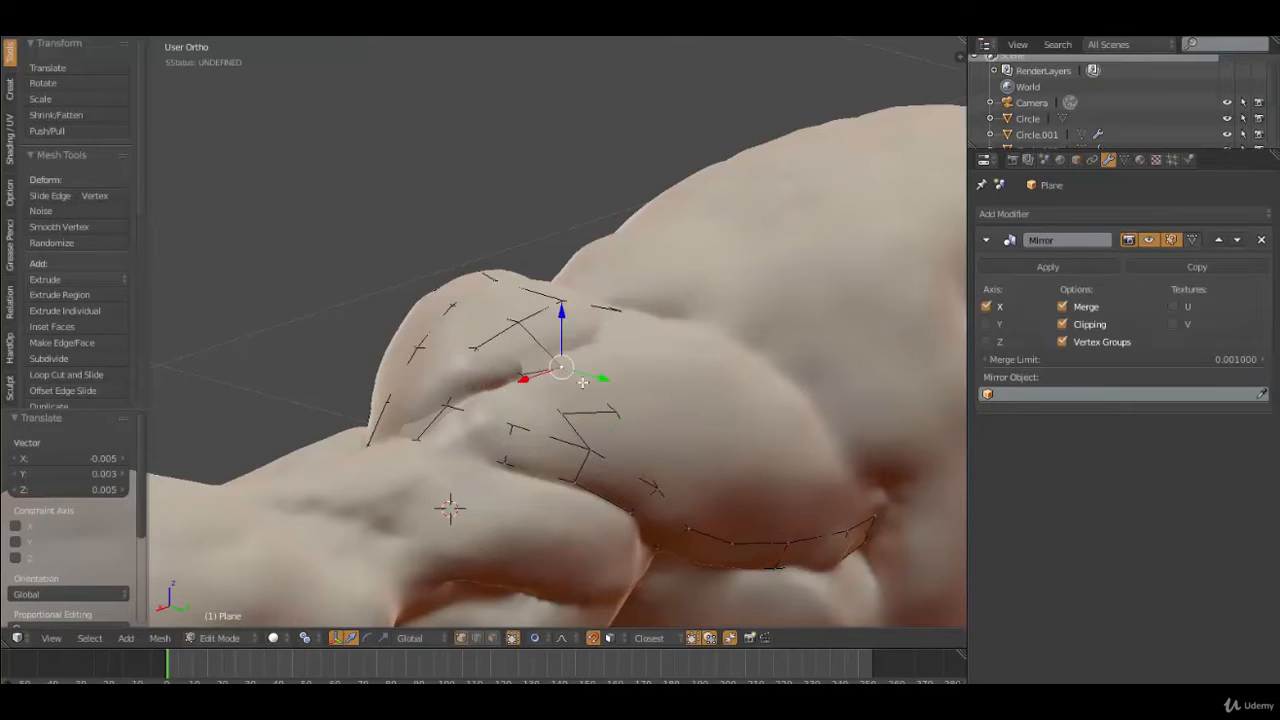
key("g")
left_click(512, 356)
Fill a run of three faces across the deltoid gap, starting from its outer end
right_click(483, 356)
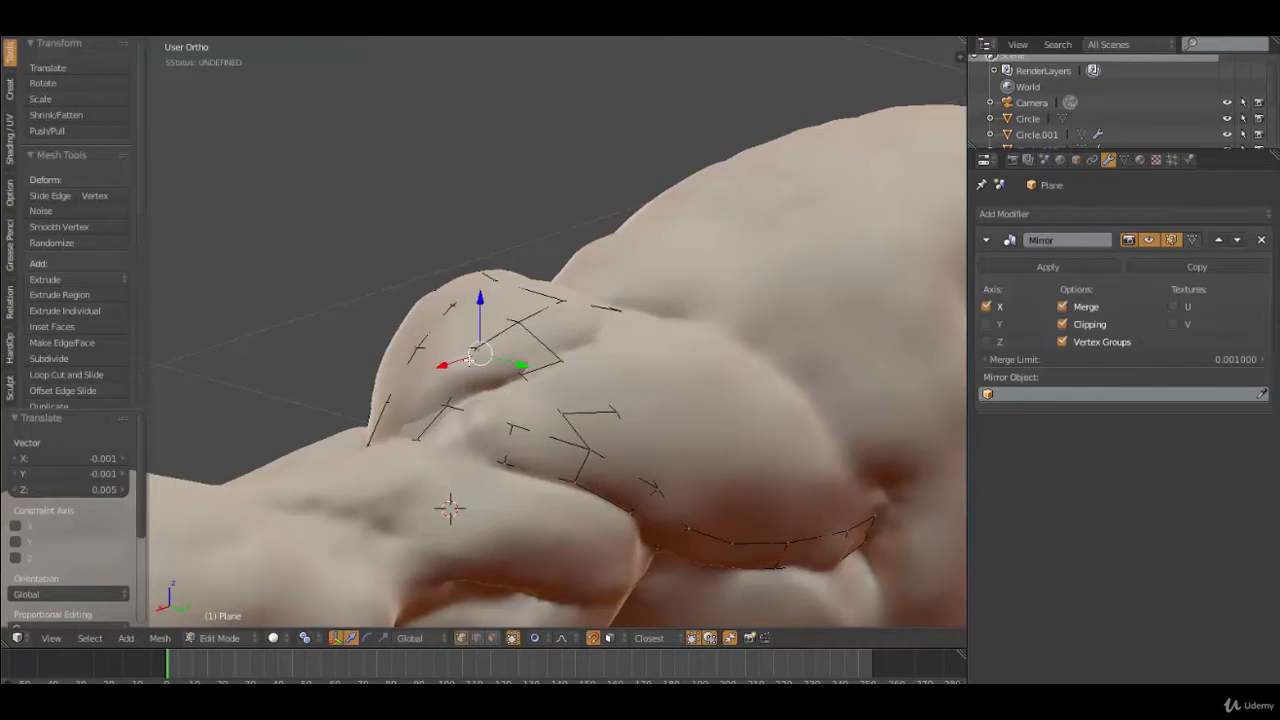
right_click(472, 351)
right_click(440, 417, "shift")
key("f")
key("f")
key("f")
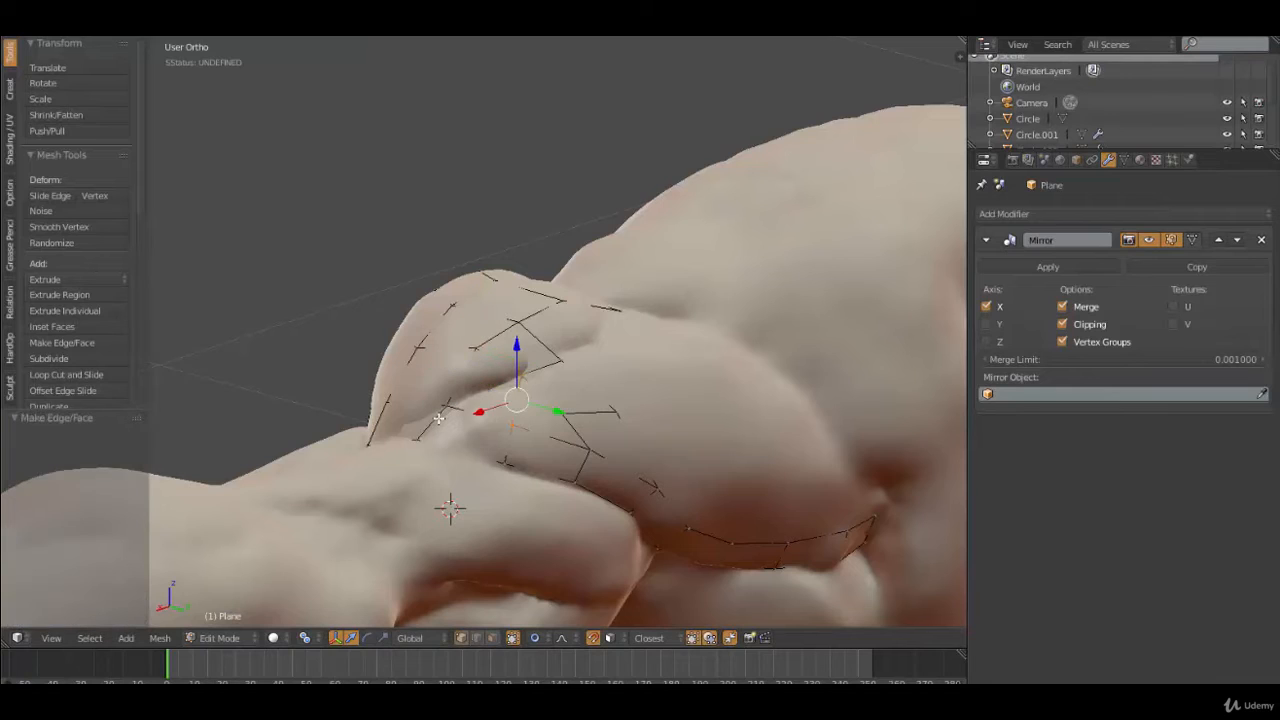
Pull the lower vertices of the newly filled faces into line along the deltoid crease
right_click(511, 424)
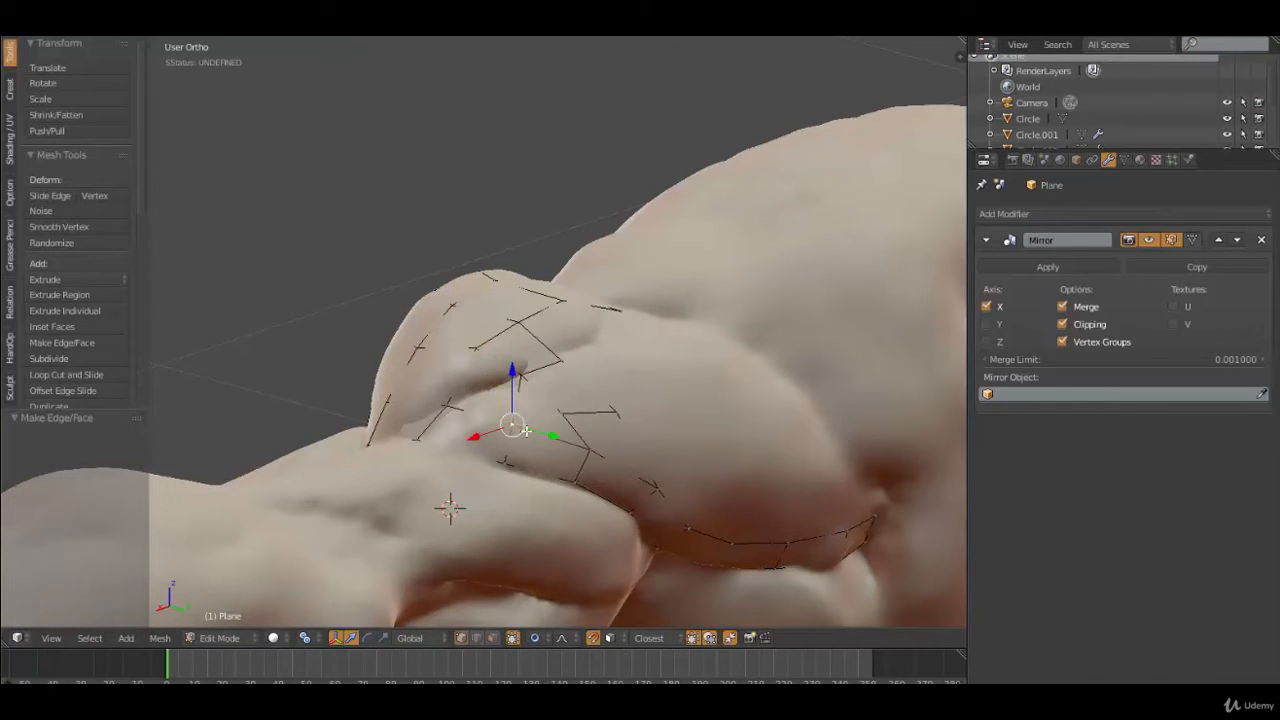
key("g")
left_click(485, 411)
right_click(447, 410)
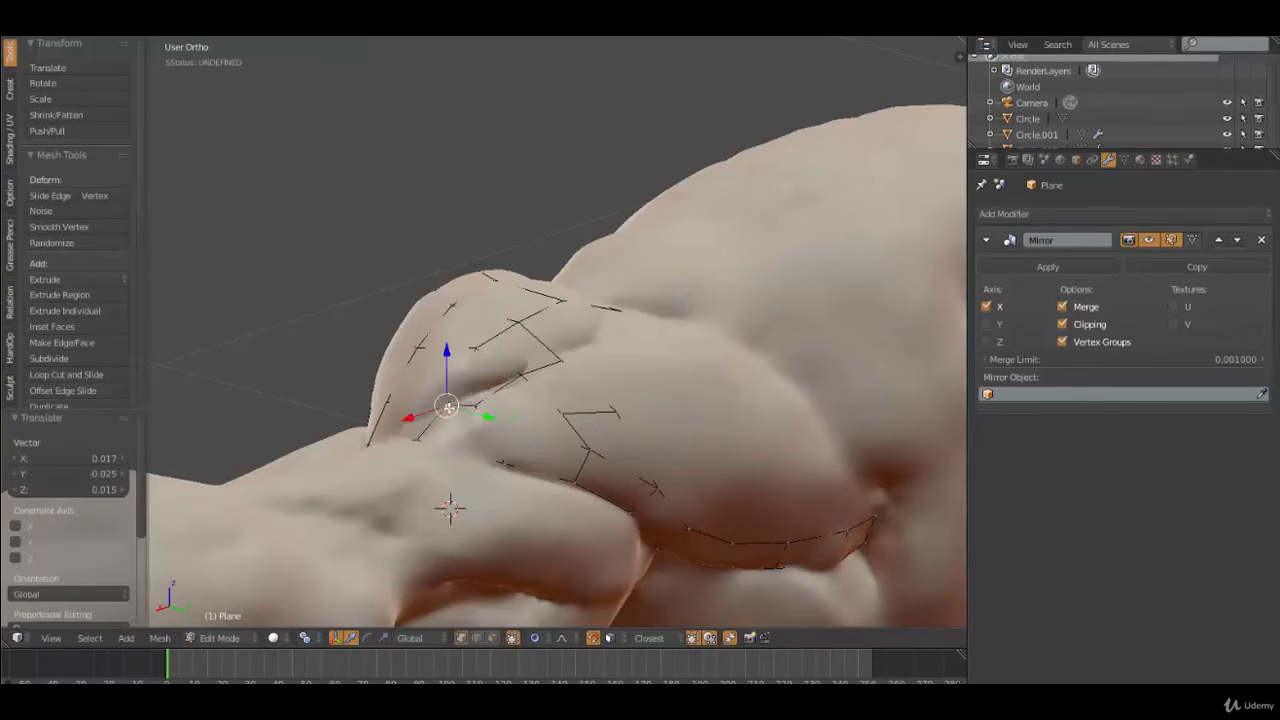
key("g")
left_click(444, 411)
Shift the vertices of the side column and lower border on the outer deltoid toward the arm
right_click(566, 417)
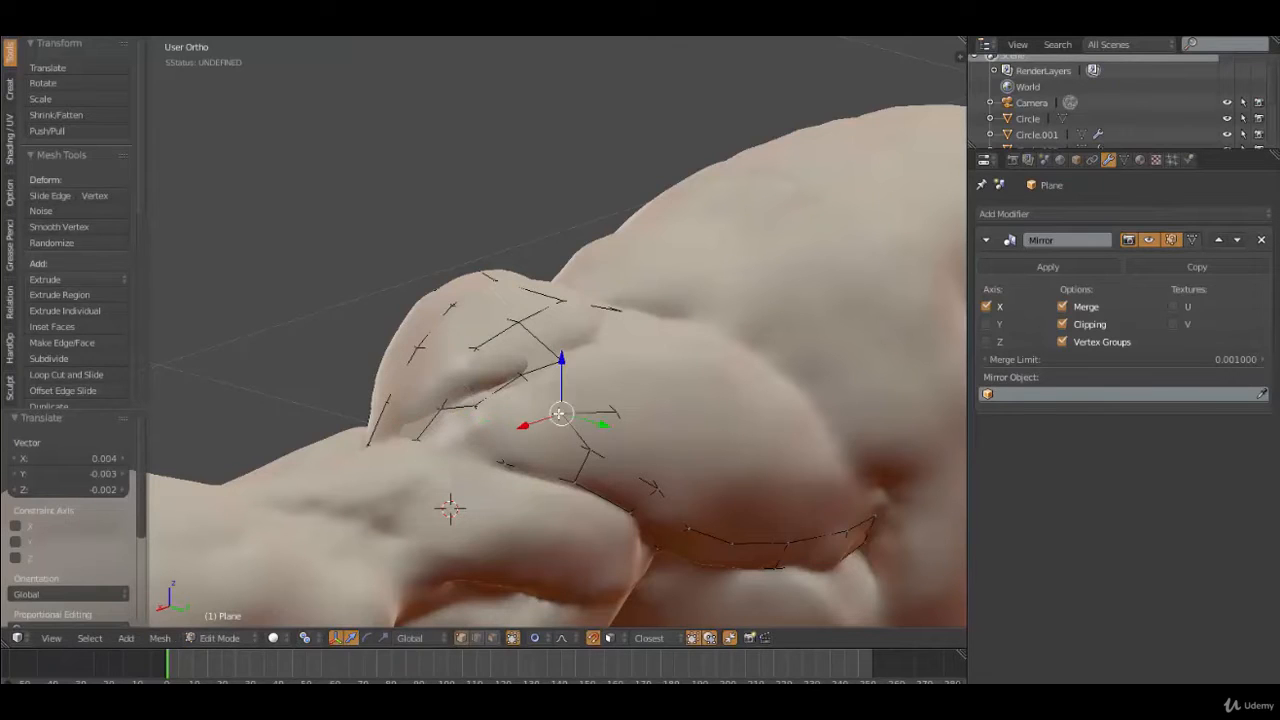
key("g")
left_click(563, 410)
right_click(583, 443)
key("g")
left_click(556, 440)
right_click(561, 482)
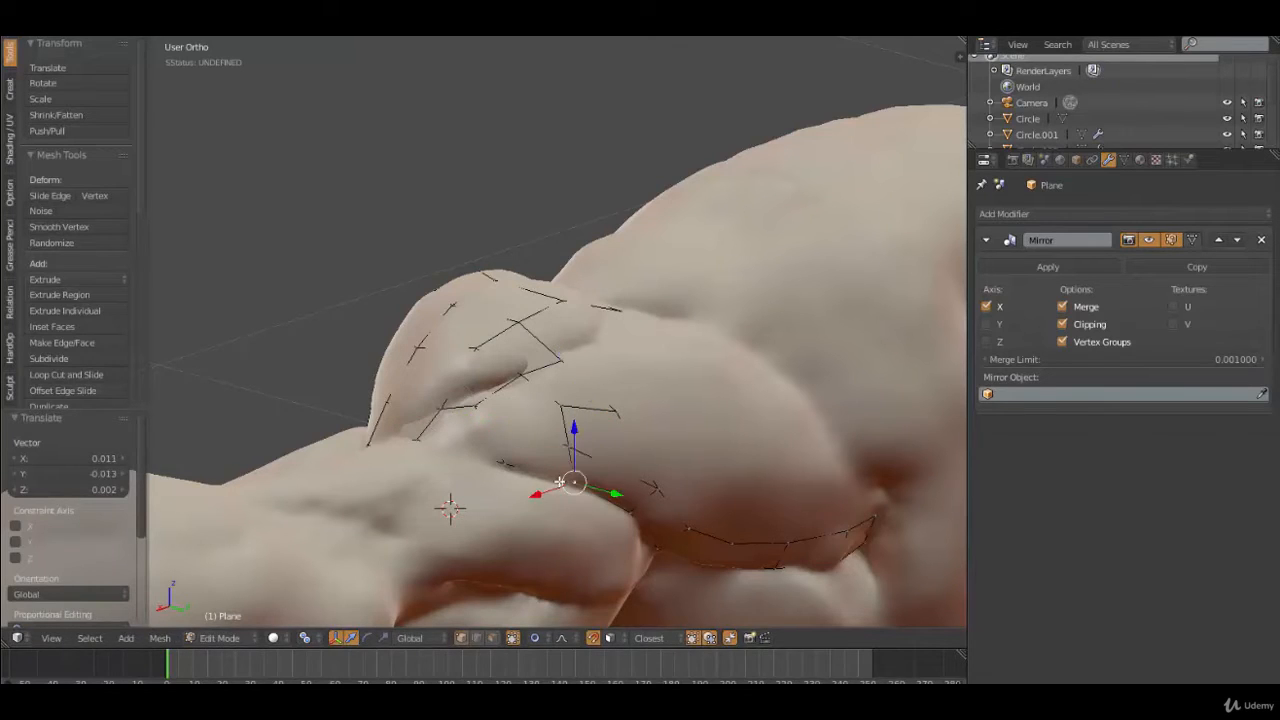
key("g")
left_click(546, 478)
right_click(505, 468)
key("g")
left_click(493, 453)
Reposition the remaining vertices around the outer deltoid gap to even out the quads
right_click(471, 406)
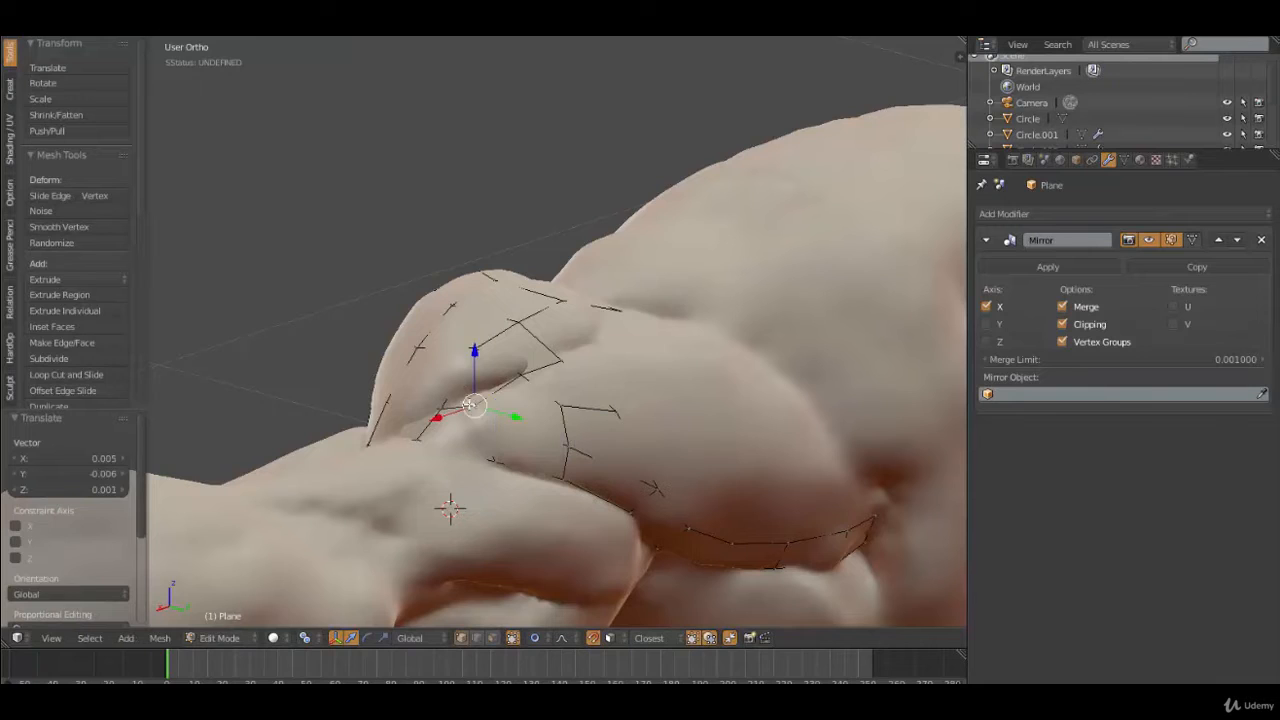
key("g")
left_click(488, 414)
scroll(583, 466, "down", 3)
mouse_move(545, 448)
middle_mouse_down()
mouse_move(525, 453)
mouse_move(557, 452)
middle_mouse_up()
key("g")
left_click(561, 427)
right_click(577, 433)
key("g")
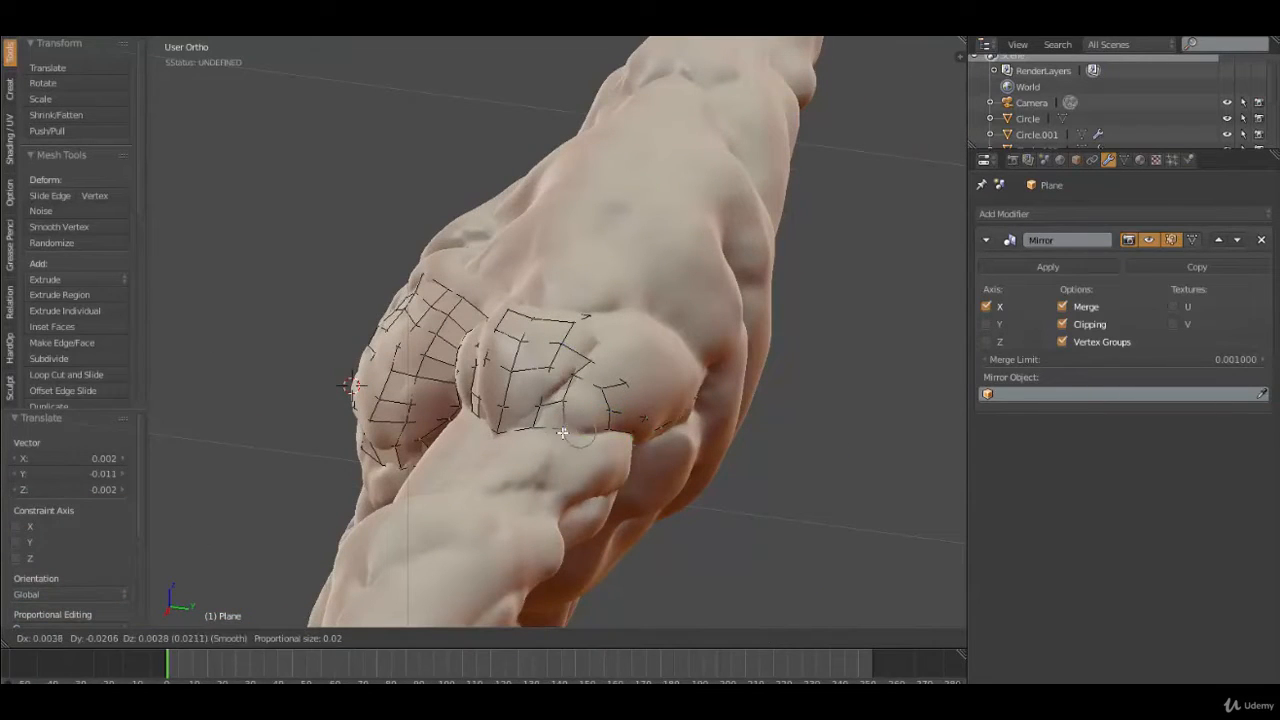
left_click(555, 434)
Try to extrude the open edge on the rear deltoid toward the back, and undo it
mouse_move(555, 434)
middle_mouse_down()
mouse_move(574, 452)
mouse_move(689, 457)
mouse_move(474, 397)
mouse_move(537, 420)
mouse_move(523, 400)
mouse_move(531, 410)
mouse_move(473, 410)
mouse_move(468, 423)
middle_mouse_up()
left_click_drag(439, 456, 446, 465)
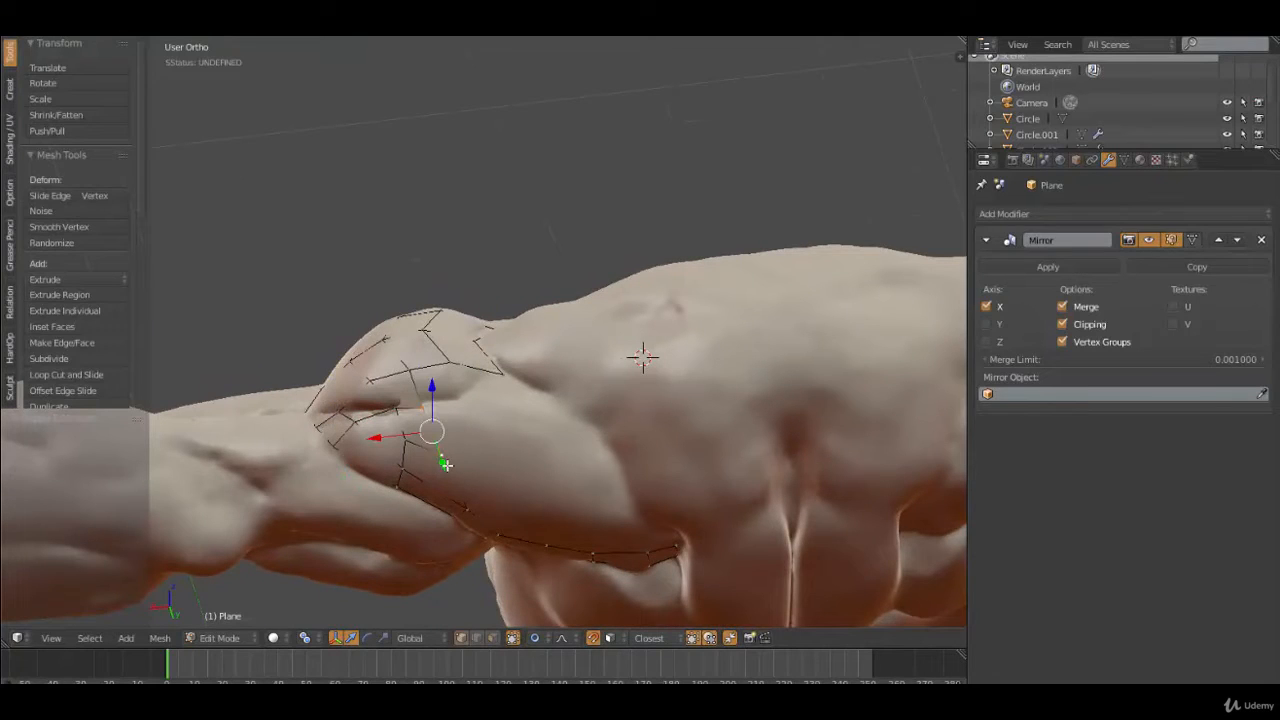
key("e")
left_click(472, 424)
right_click(415, 387)
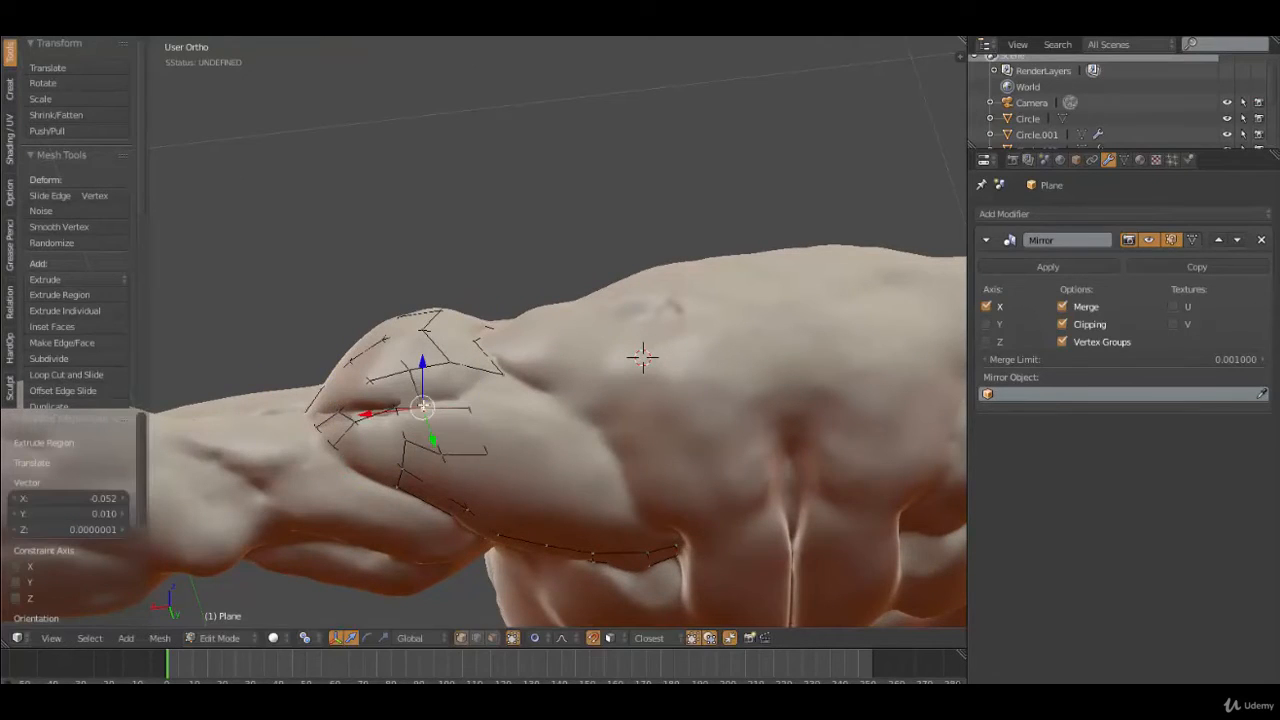
key("ctrl+z")
Fill a face on the rear deltoid between the upper row and the lower border strip
middle_click_drag(471, 446, 544, 394)
right_click(463, 446)
right_click(438, 391, "shift")
key("f")
key("ctrl+r")
key("Escape")
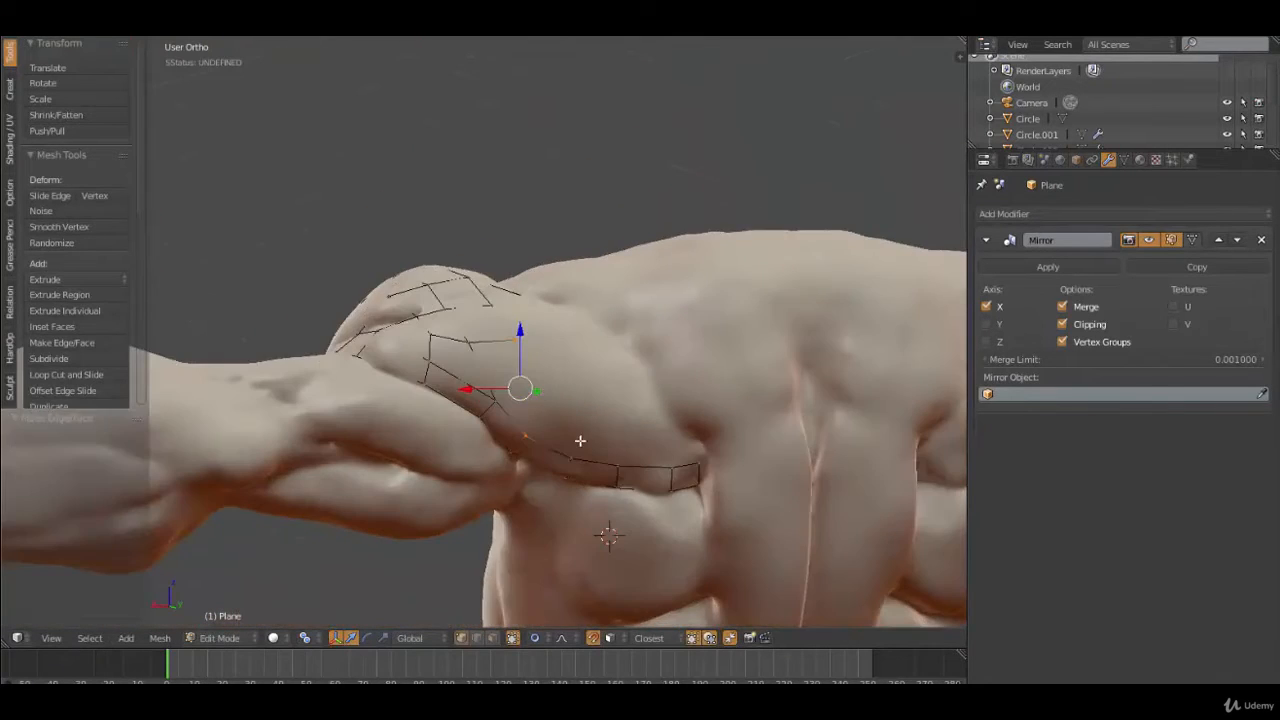
Reposition three vertices along the upper row of the rear deltoid strip
middle_click_drag(580, 441, 571, 432)
middle_click_drag(522, 388, 512, 398)
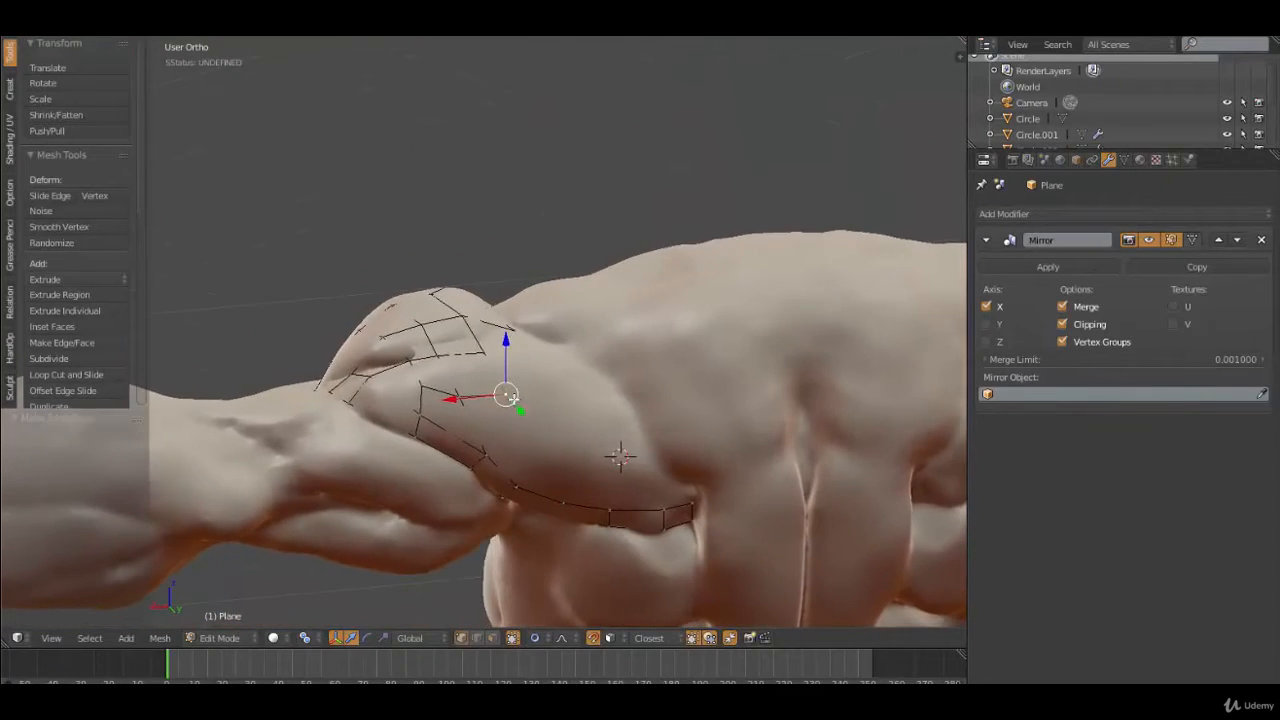
key("g")
left_click(535, 408)
right_click(466, 395)
key("g")
left_click(464, 404)
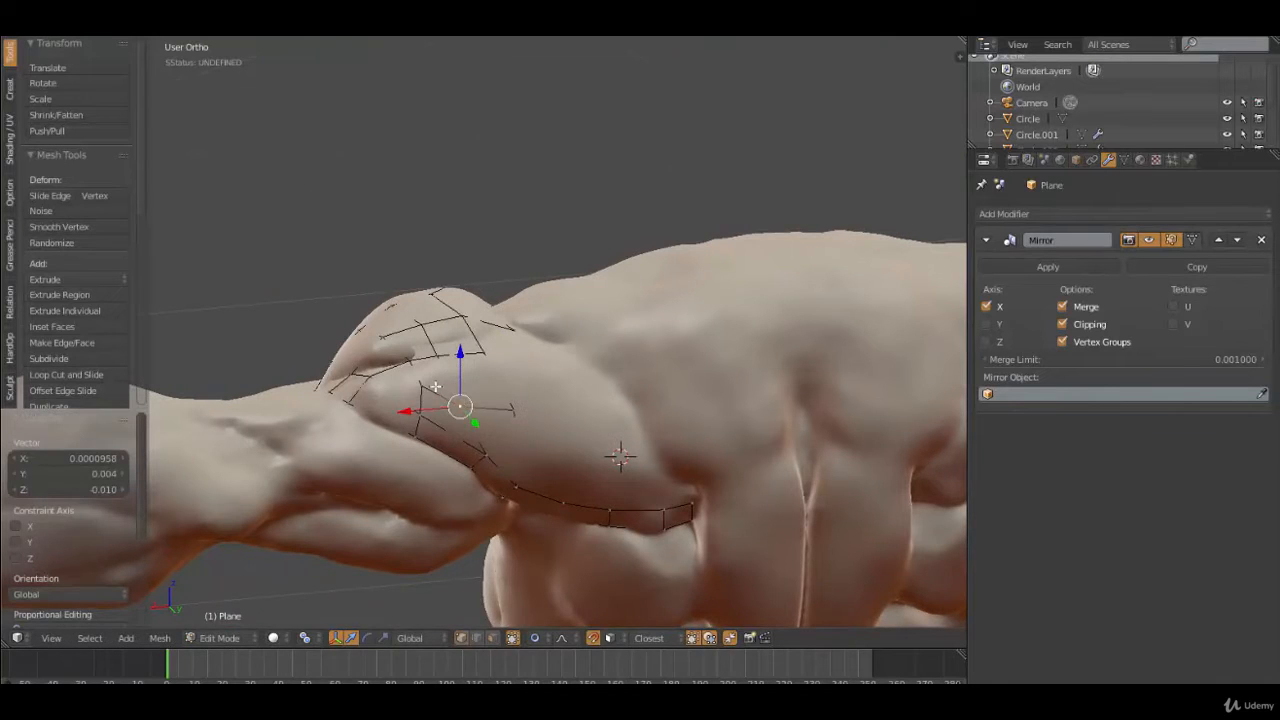
right_click(422, 384)
key("g")
left_click(419, 388)
Slide a front deltoid vertex along its edge by a factor of 0.200
middle_click_drag(419, 390, 650, 402)
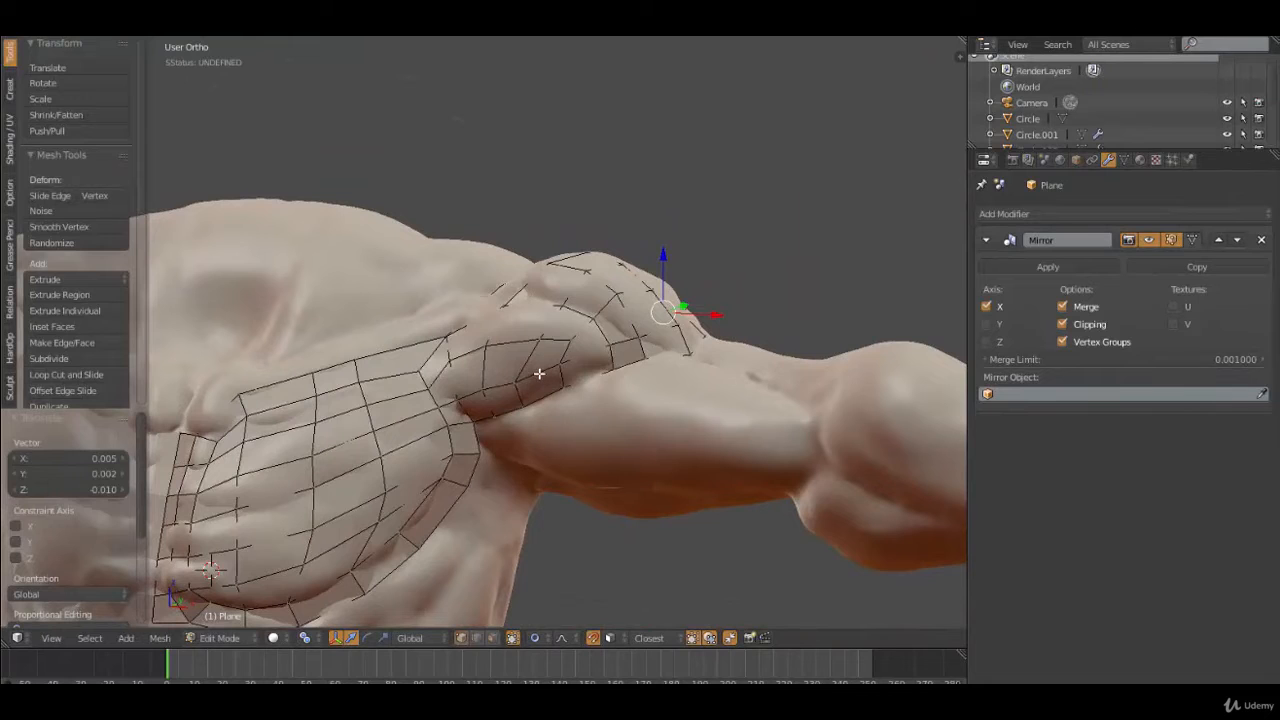
right_click(563, 345)
middle_click_drag(570, 358, 603, 374)
key("shift+v")
left_click(577, 353)
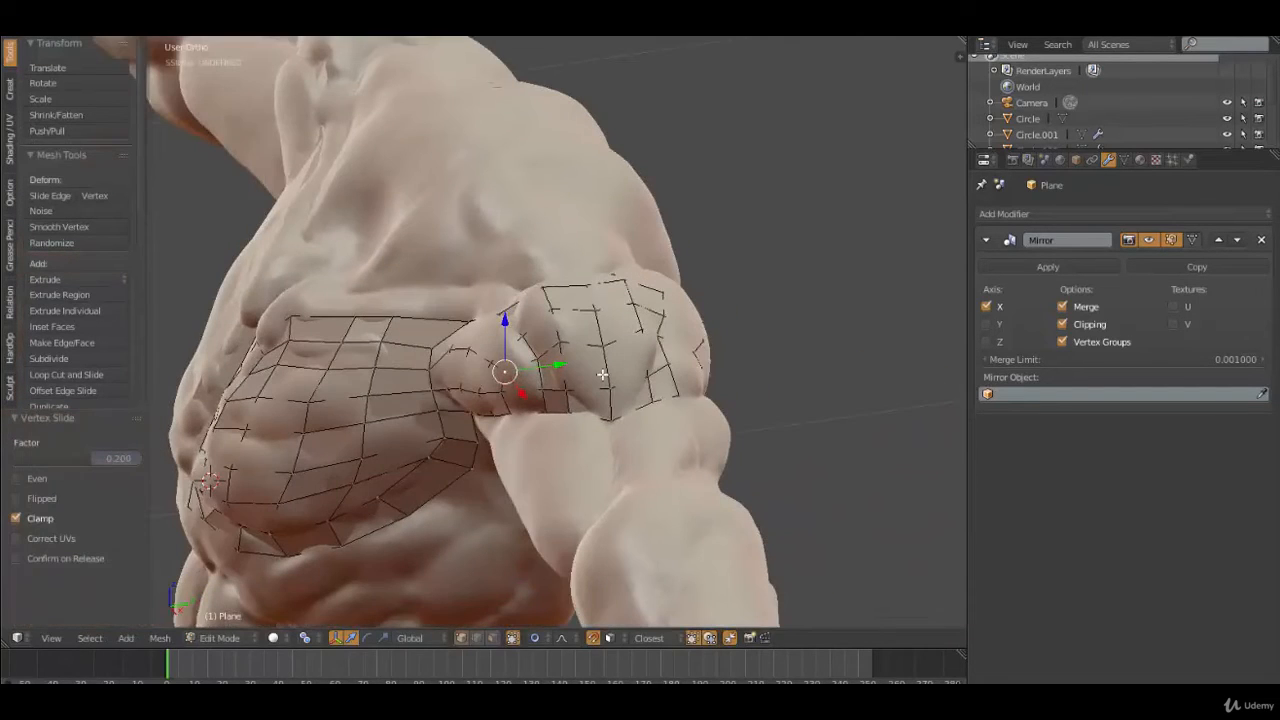
Add a centred single loop cut running across the chest and around the shoulder
key("ctrl+r")
left_click(603, 374)
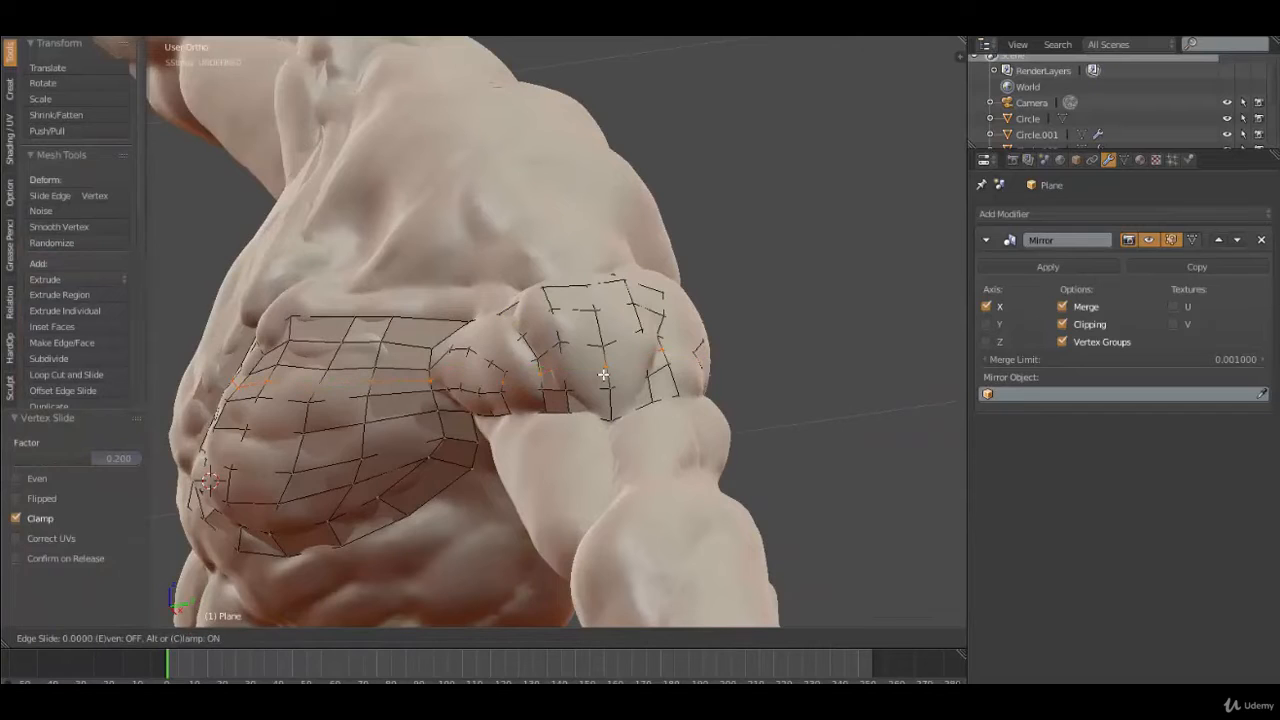
left_click(603, 374)
middle_click_drag(686, 403, 627, 408)
key("b")
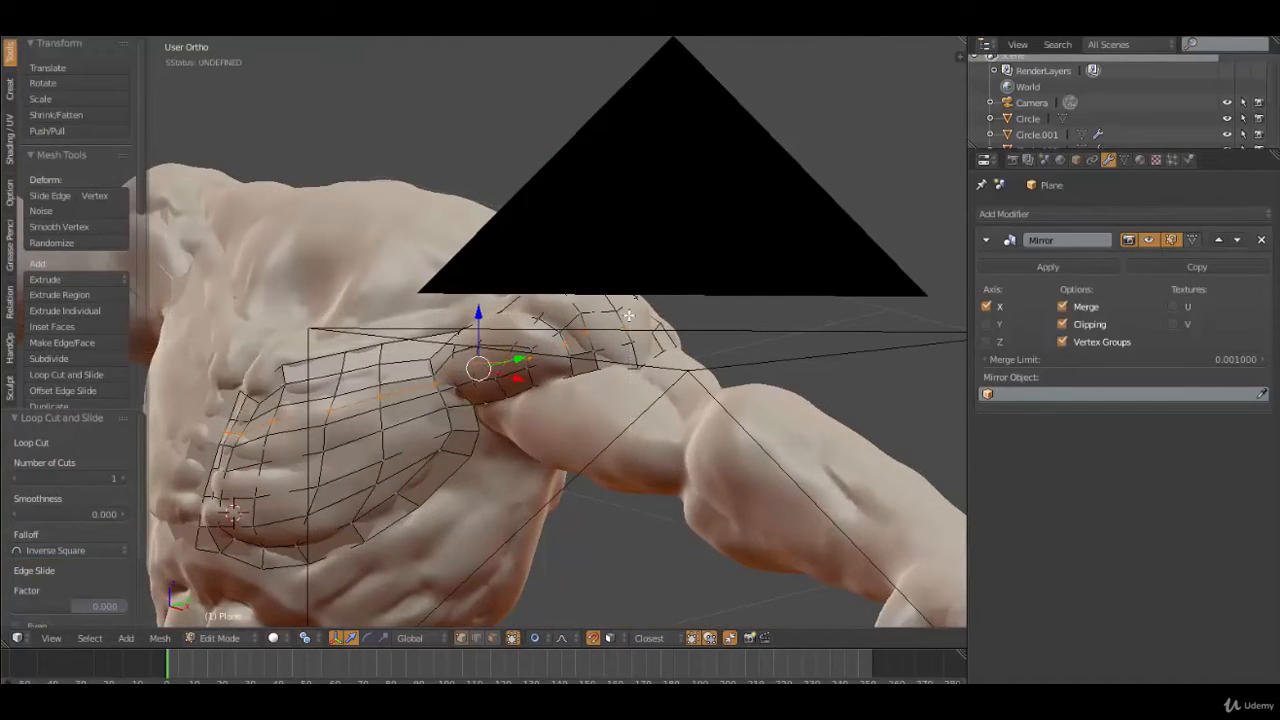
middle_click_drag(632, 313, 132, 591)
middle_click_drag(818, 457, 514, 430)
Adjust vertices of the rear deltoid strip and undo the last vertex move
key("g")
left_click(613, 429)
right_click(530, 354)
key("g")
left_click(535, 377)
key("ctrl+z")
Extrude the end edge of the rear deltoid strip four times toward the spine
right_click(500, 413, "shift")
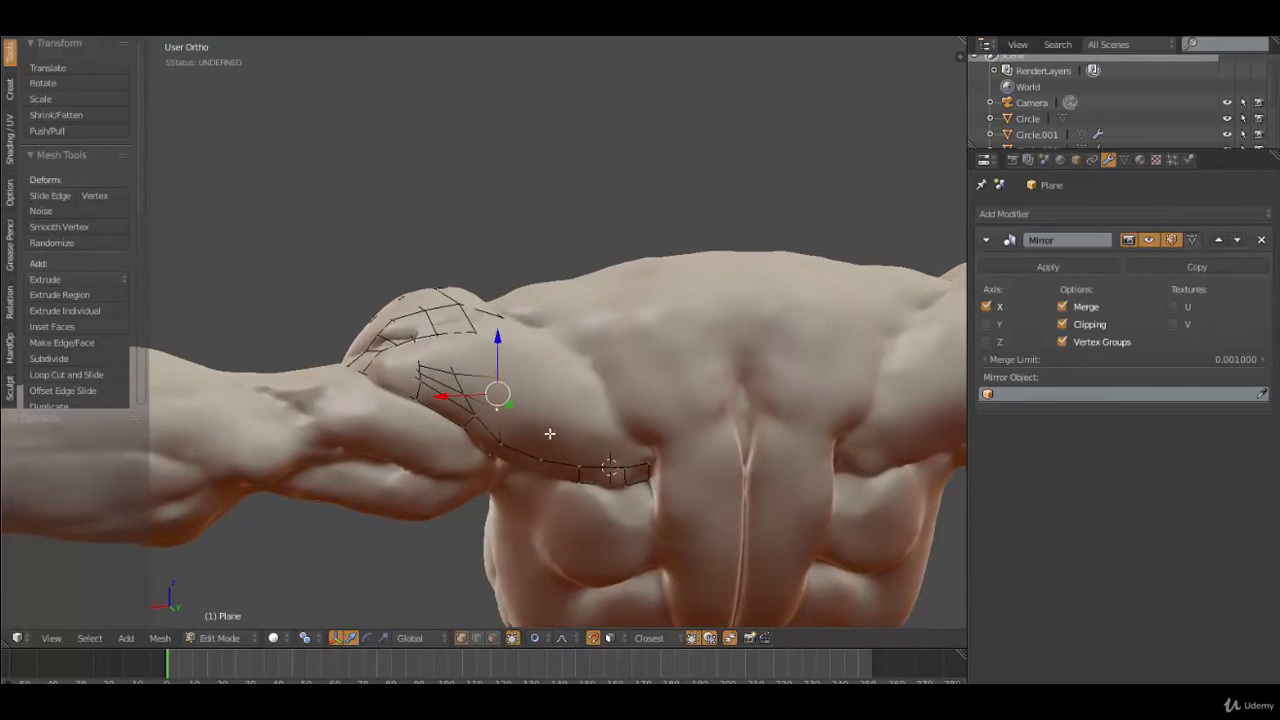
key("e")
left_click(589, 441)
key("e")
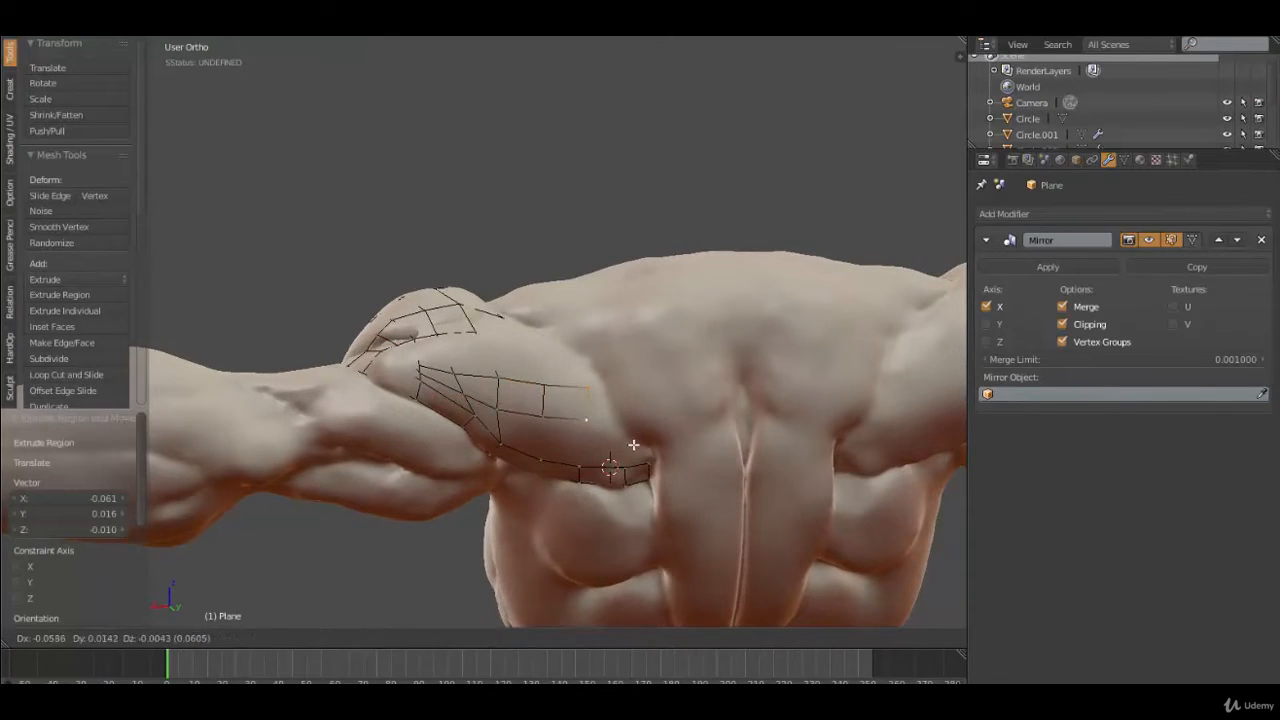
left_click(638, 442)
key("e")
left_click(670, 448)
key("e")
left_click(701, 451)
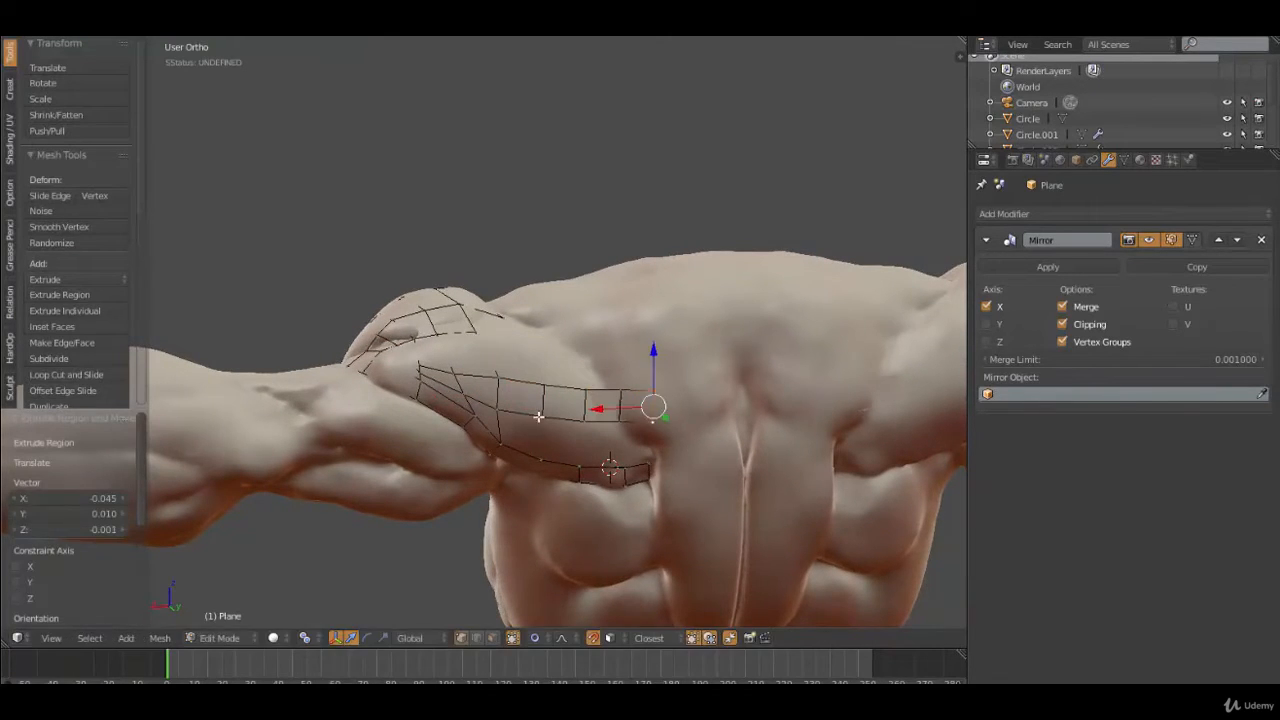
Fill the row of faces between the extruded rear deltoid strip and the lower border strip
right_click(500, 408)
right_click(496, 450, "shift")
key("f")
key("f")
key("f")
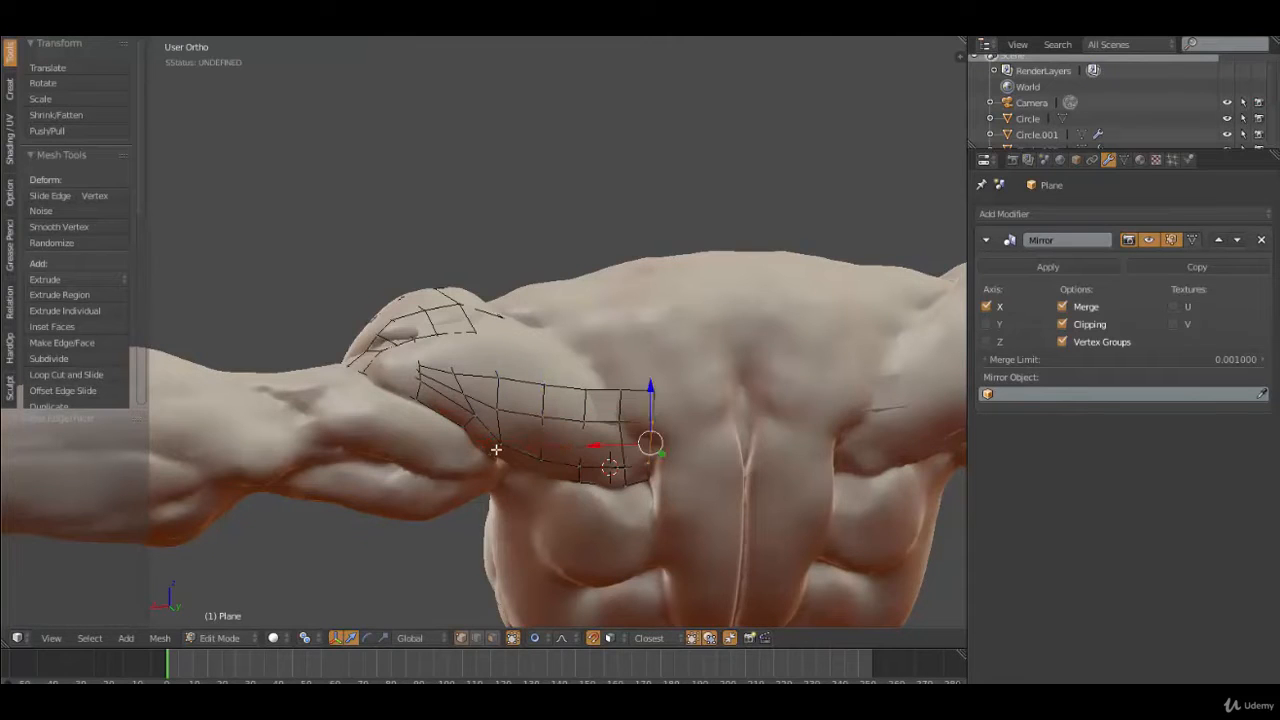
Extrude the lower corner vertex of the upper shoulder patch toward the back
middle_click_drag(456, 384, 476, 421)
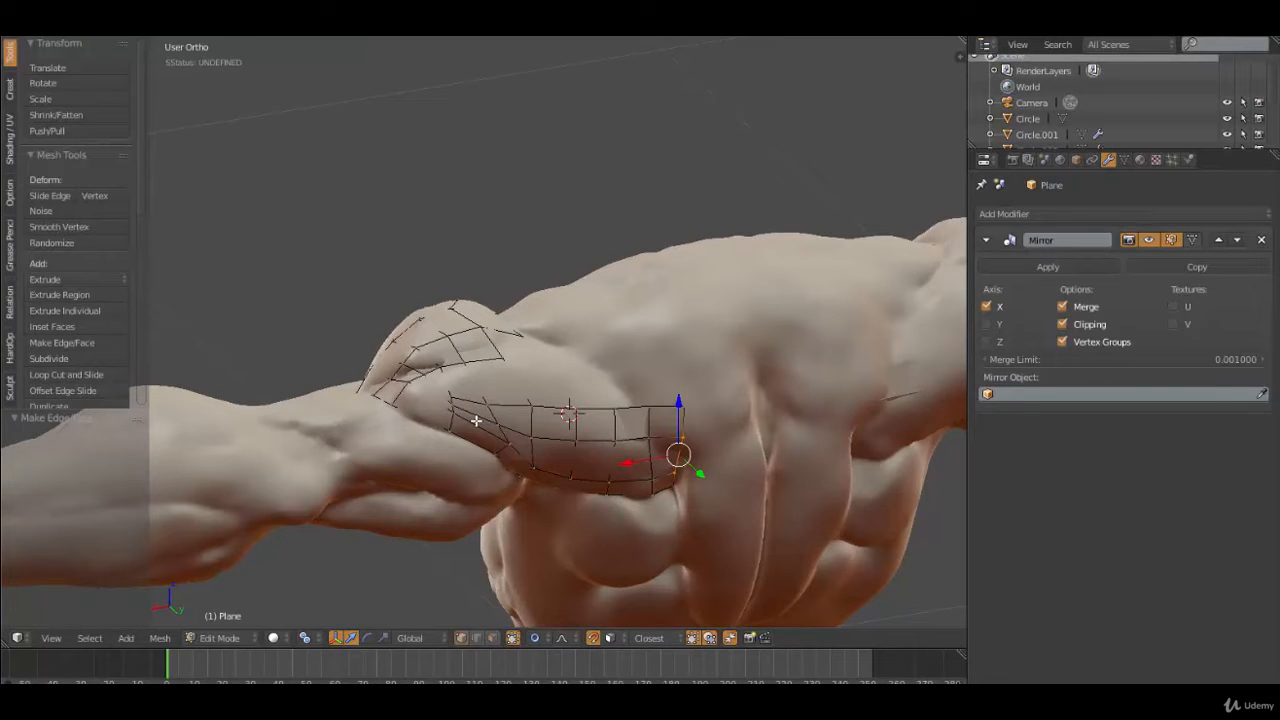
middle_click_drag(537, 421, 437, 372)
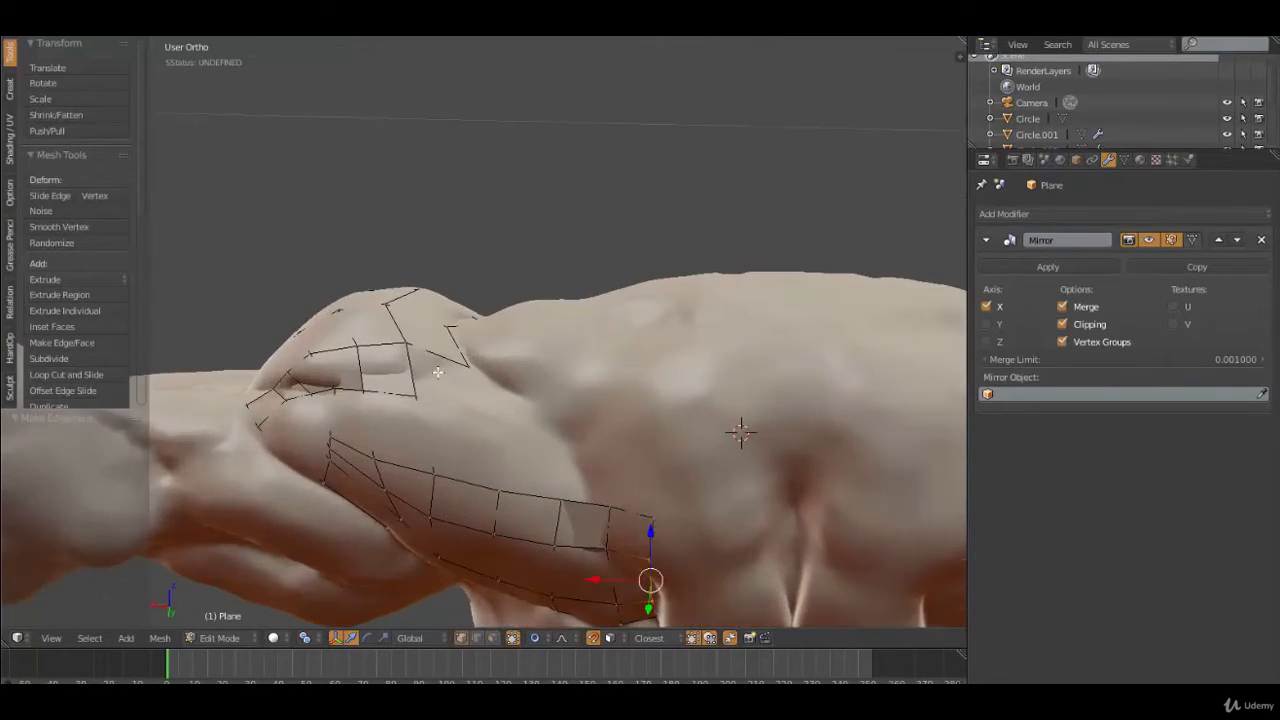
right_click(422, 405)
middle_click_drag(441, 428, 462, 437)
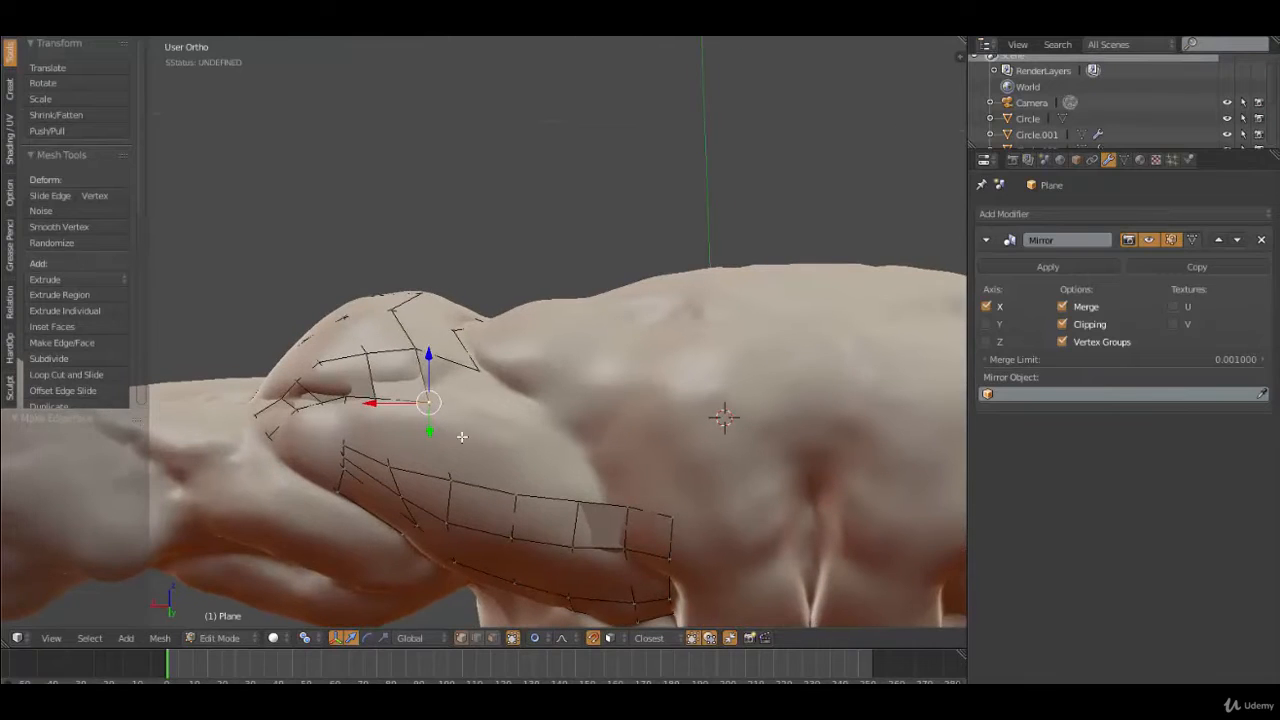
right_click(485, 378)
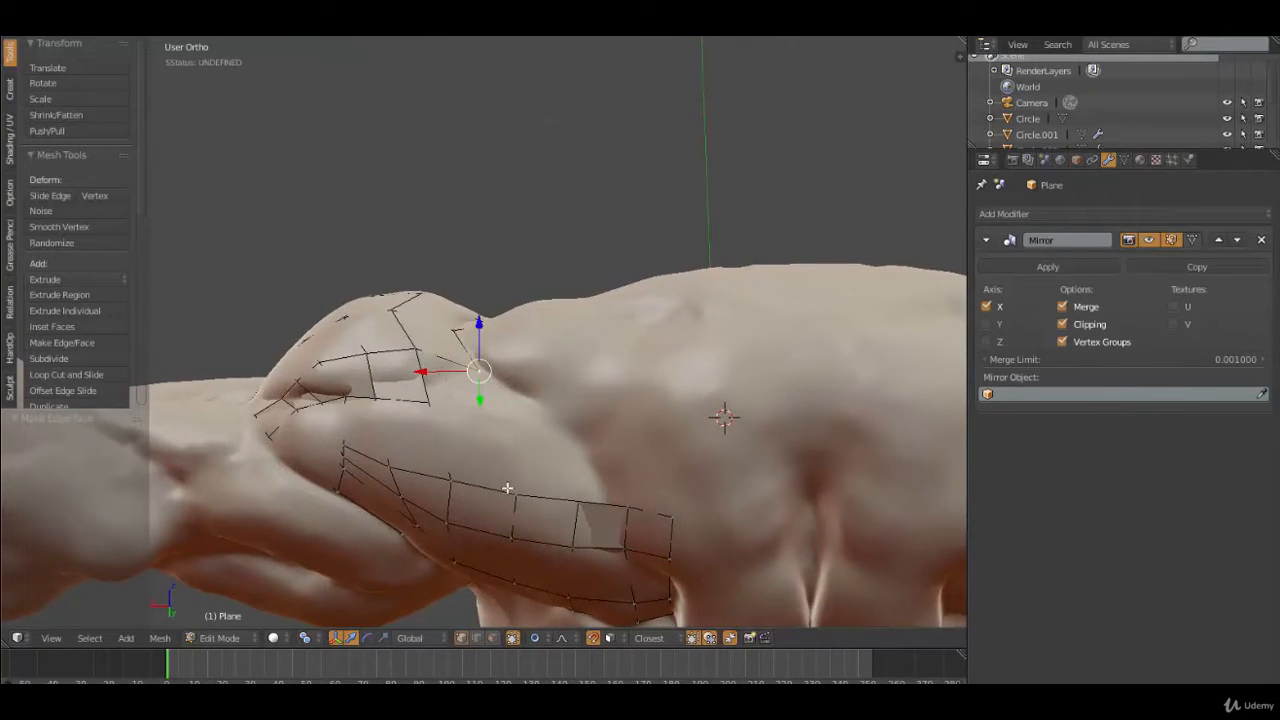
right_click(424, 402)
right_click(427, 410, "shift")
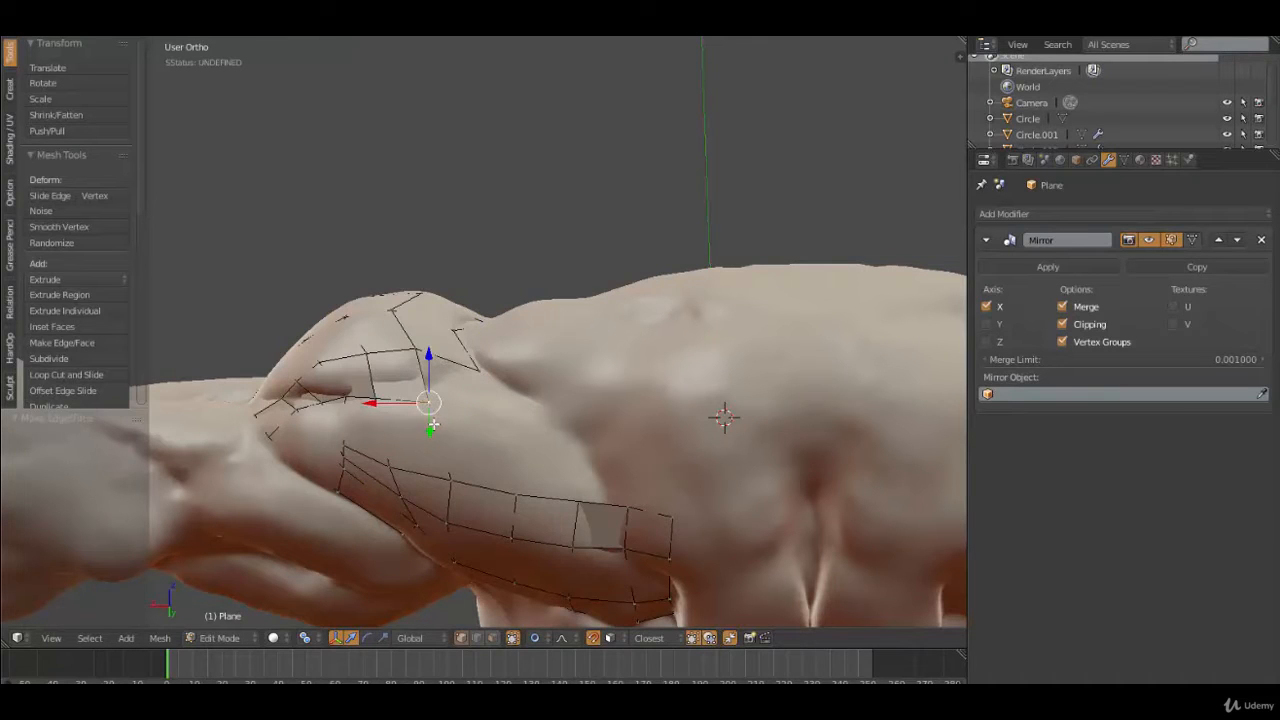
key("e")
left_click(498, 437)
Select the extruded vertex with the three neighbouring upper shoulder vertices and fill a face between them
right_click(430, 405, "shift")
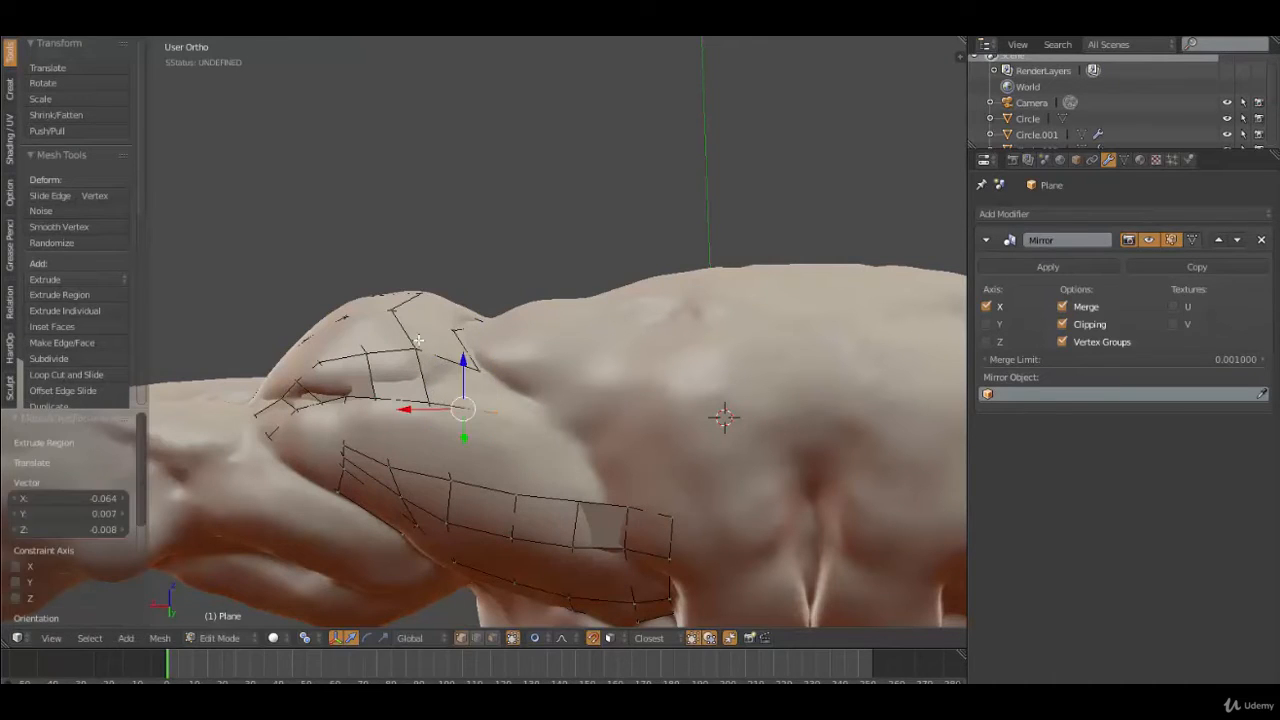
right_click(421, 345, "shift")
scroll(453, 388, "up", 4)
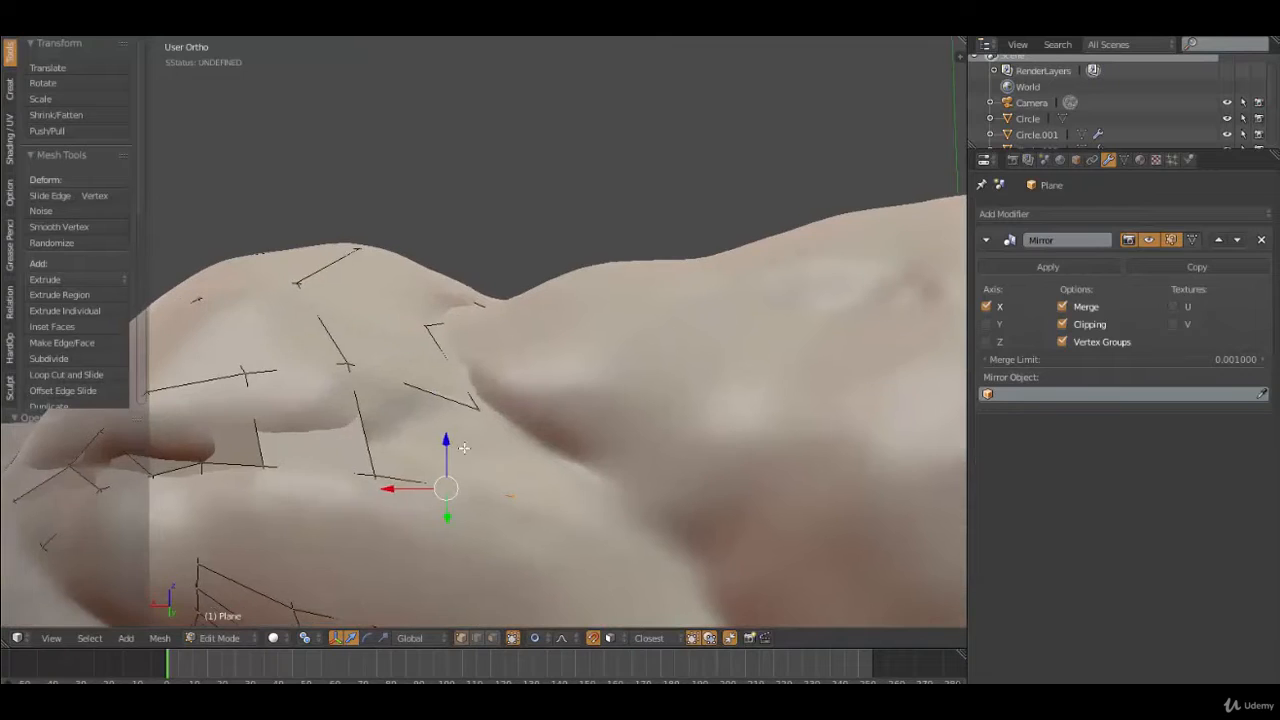
right_click(382, 352, "shift")
right_click(498, 384, "shift")
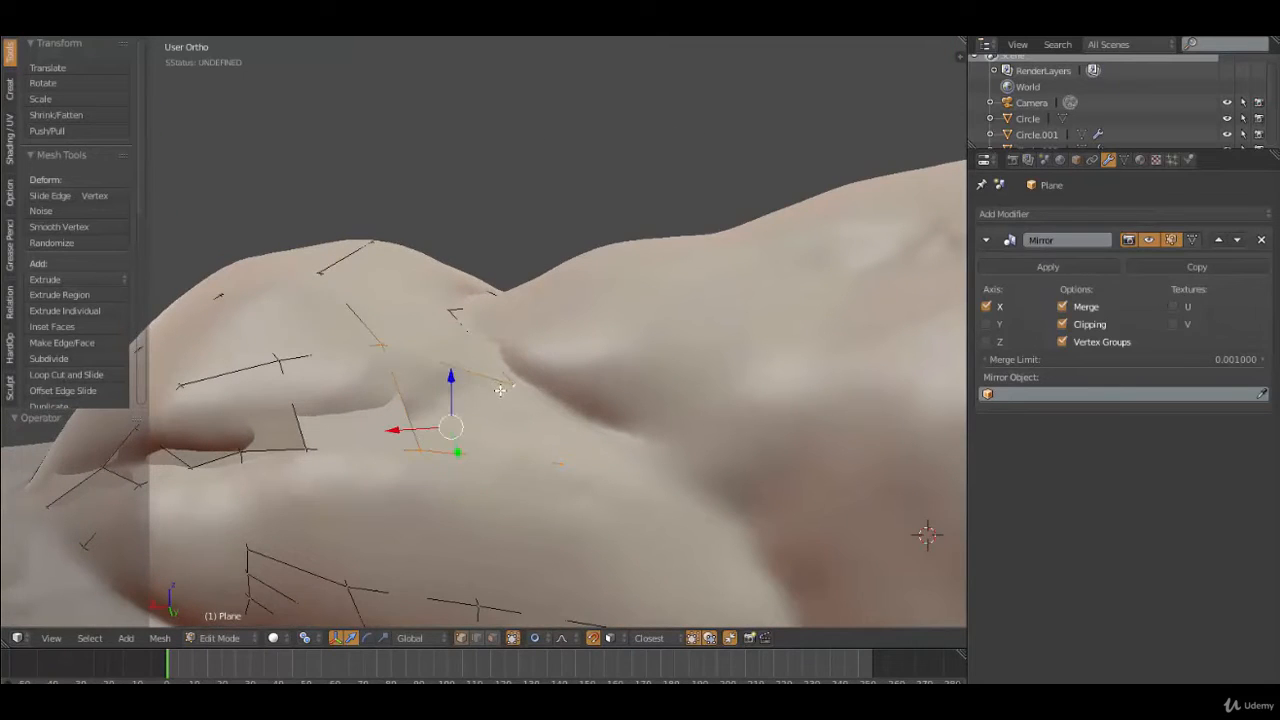
key("f")
Undo the last shoulder face fill, then refill the face between the same four vertices at the upper shoulder patch's lower corner
right_click(418, 455)
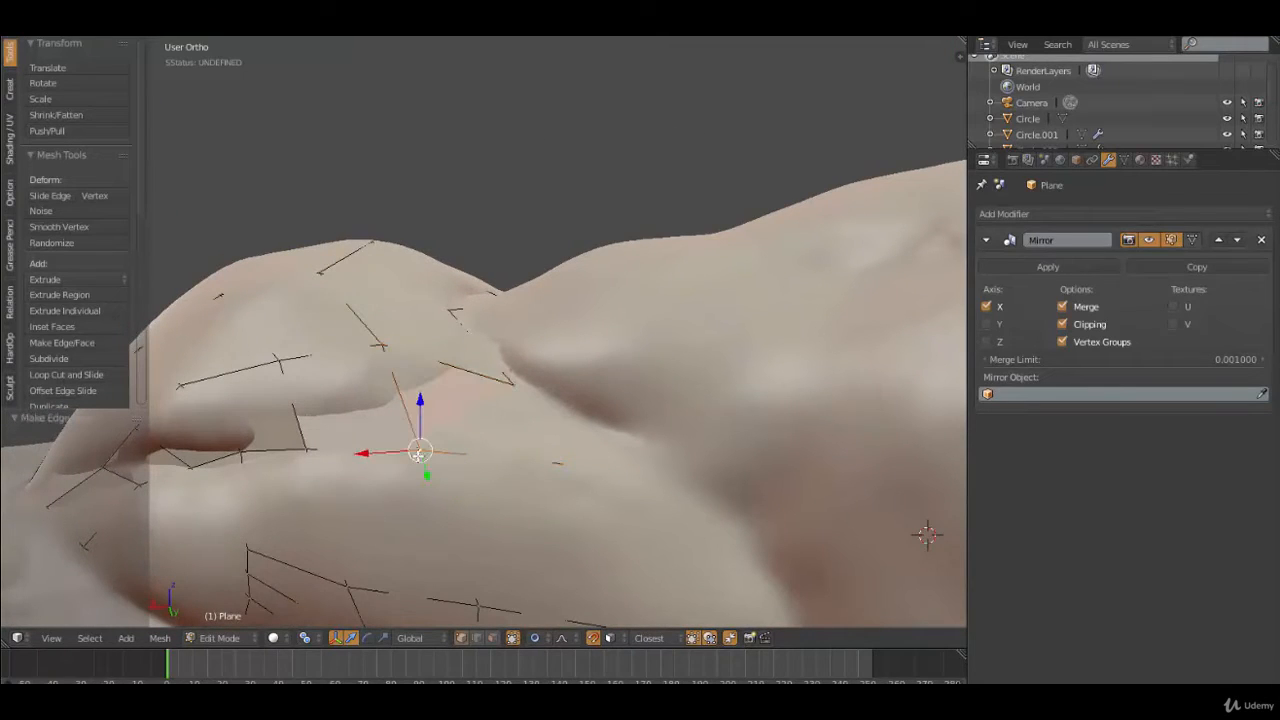
right_click(474, 608, "shift")
key("z")
mouse_move(519, 554)
middle_mouse_down()
mouse_move(520, 535)
mouse_move(498, 548)
middle_mouse_up()
key("ctrl+z")
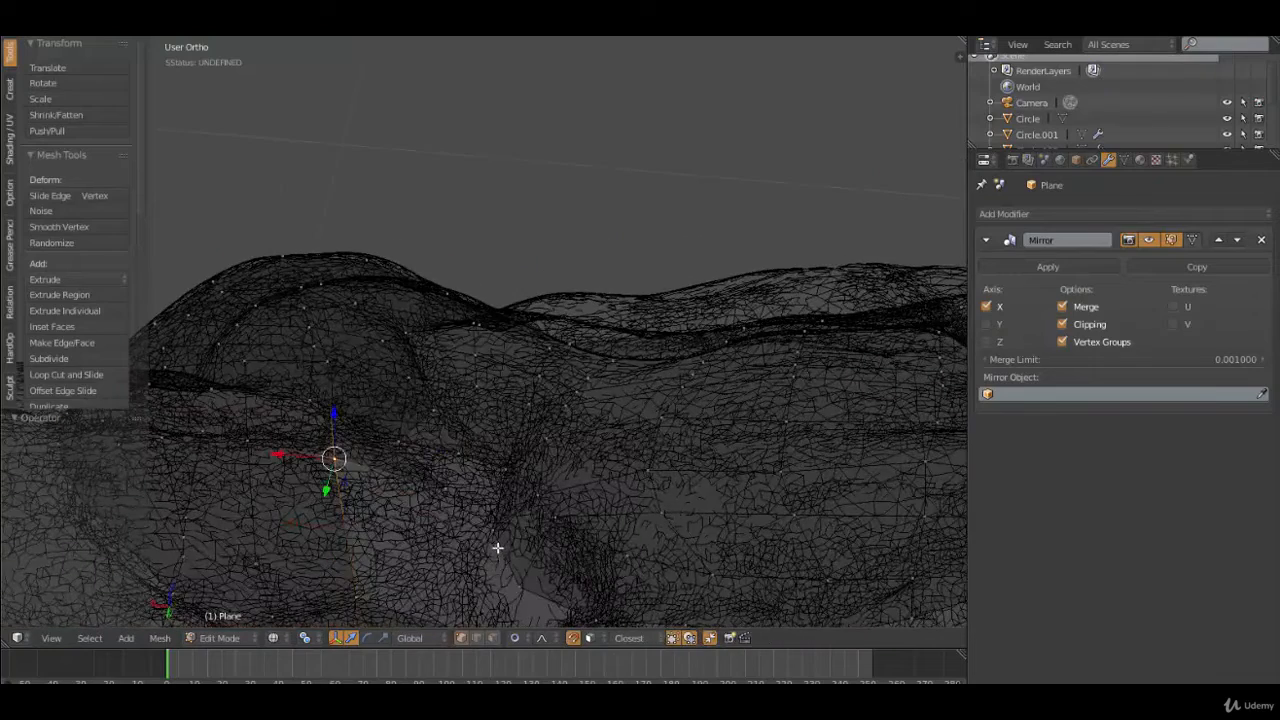
key("ctrl+KP_Add")
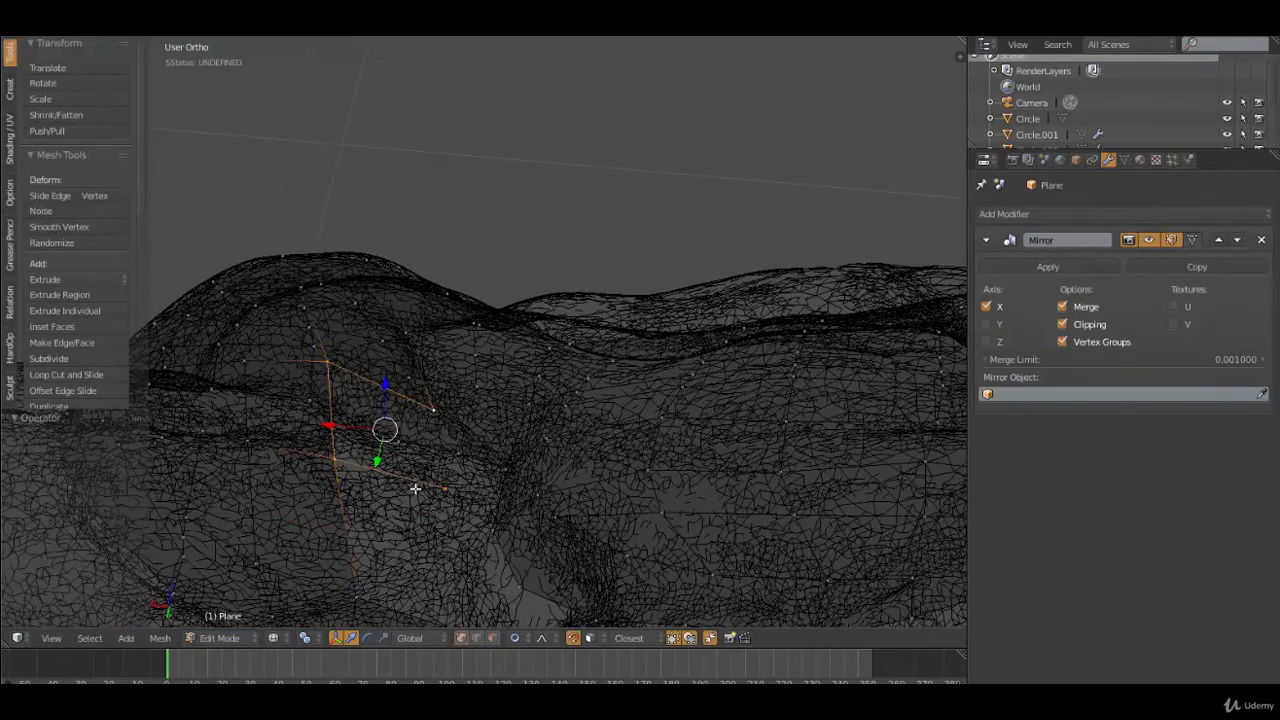
key("f")
Fill between the upper shoulder patch's lower vertex and the rear deltoid vertex below it, and clear the selection
right_click(339, 469)
right_click(351, 588, "shift")
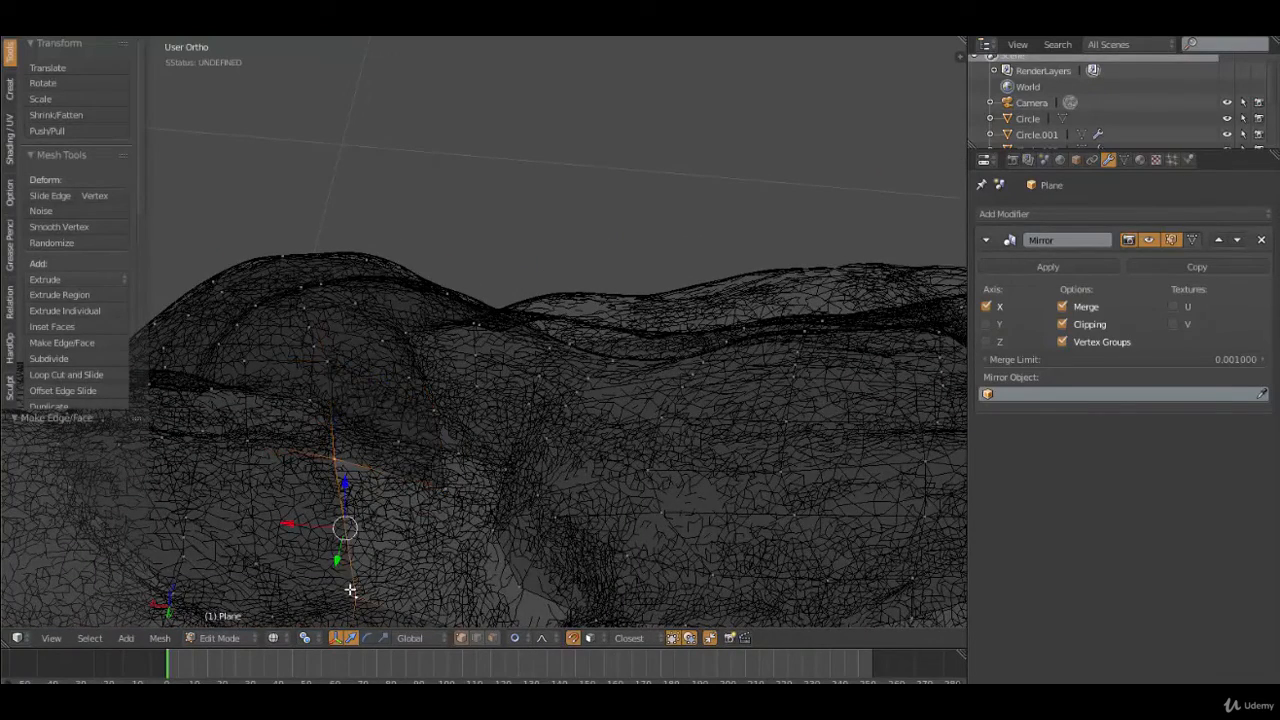
key("f")
scroll(351, 589, "down", 3)
key("a")
key("z")
middle_click_drag(503, 534, 531, 484)
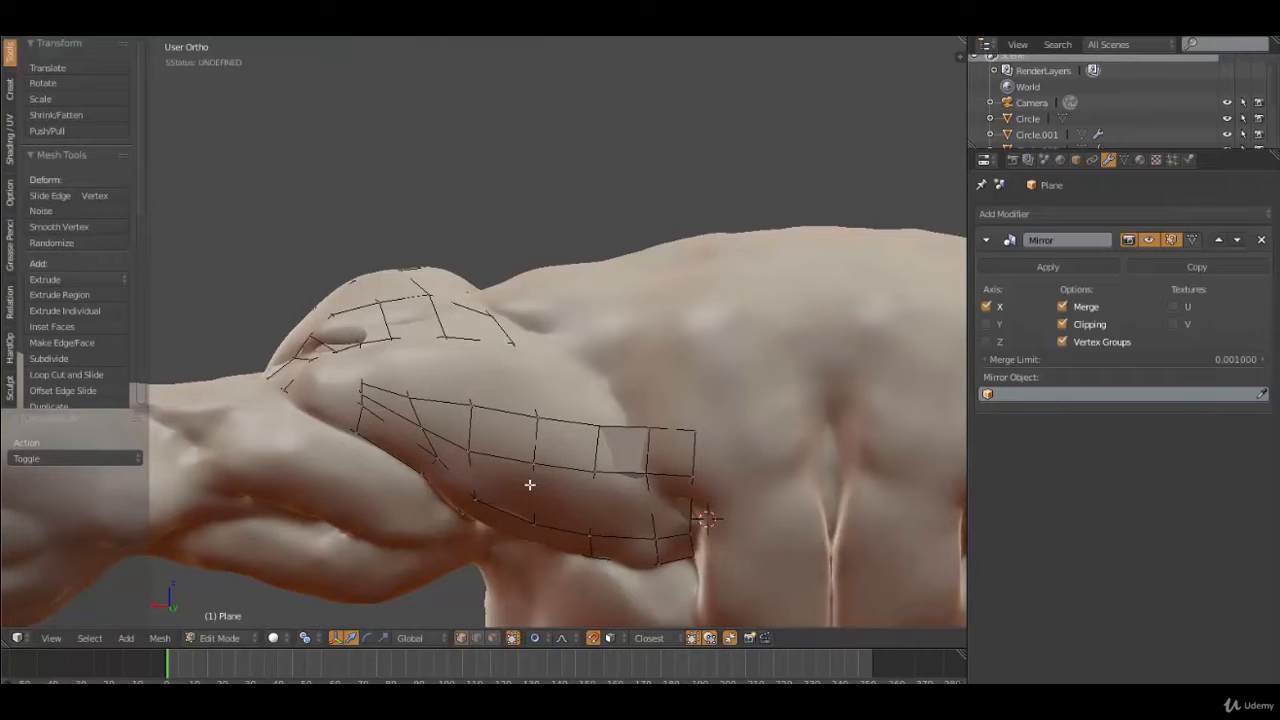
Shift the upper border vertices near the inner end of the rear deltoid strip away from the spine
middle_click_drag(801, 430, 682, 420)
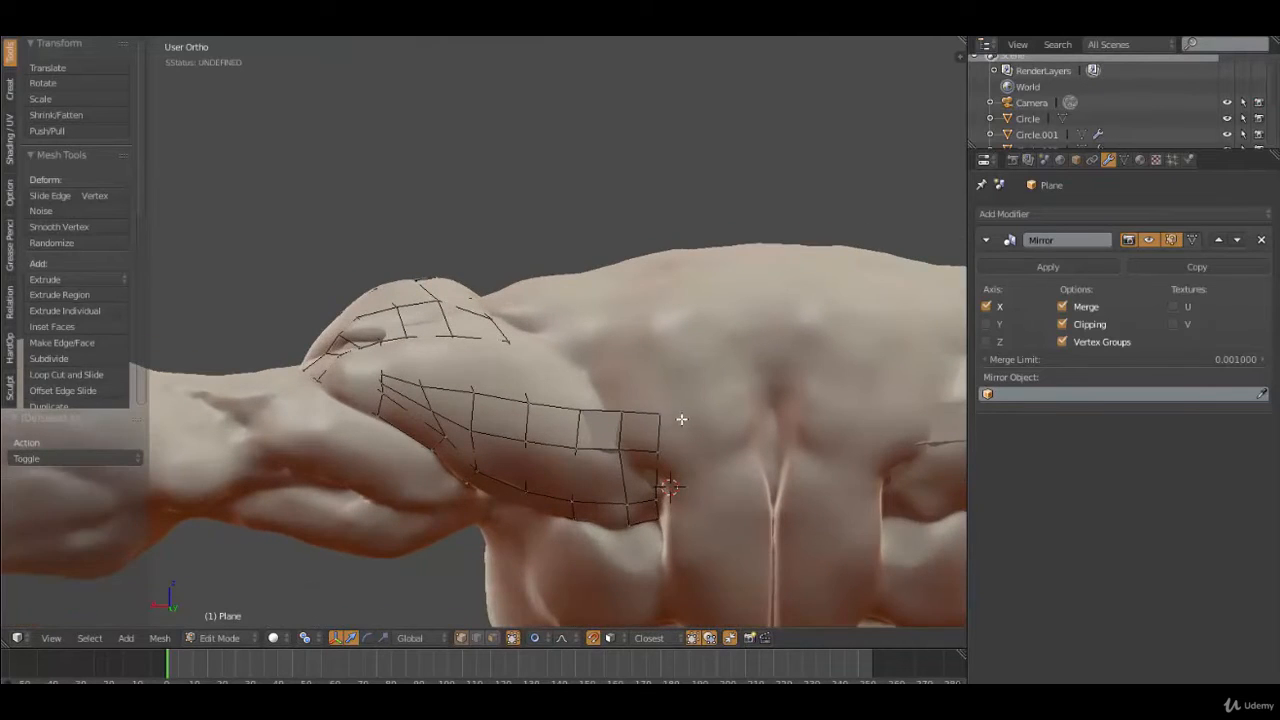
right_click(666, 413)
right_click(648, 404)
key("g")
left_click(634, 404)
right_click(656, 419)
key("g")
left_click(630, 419)
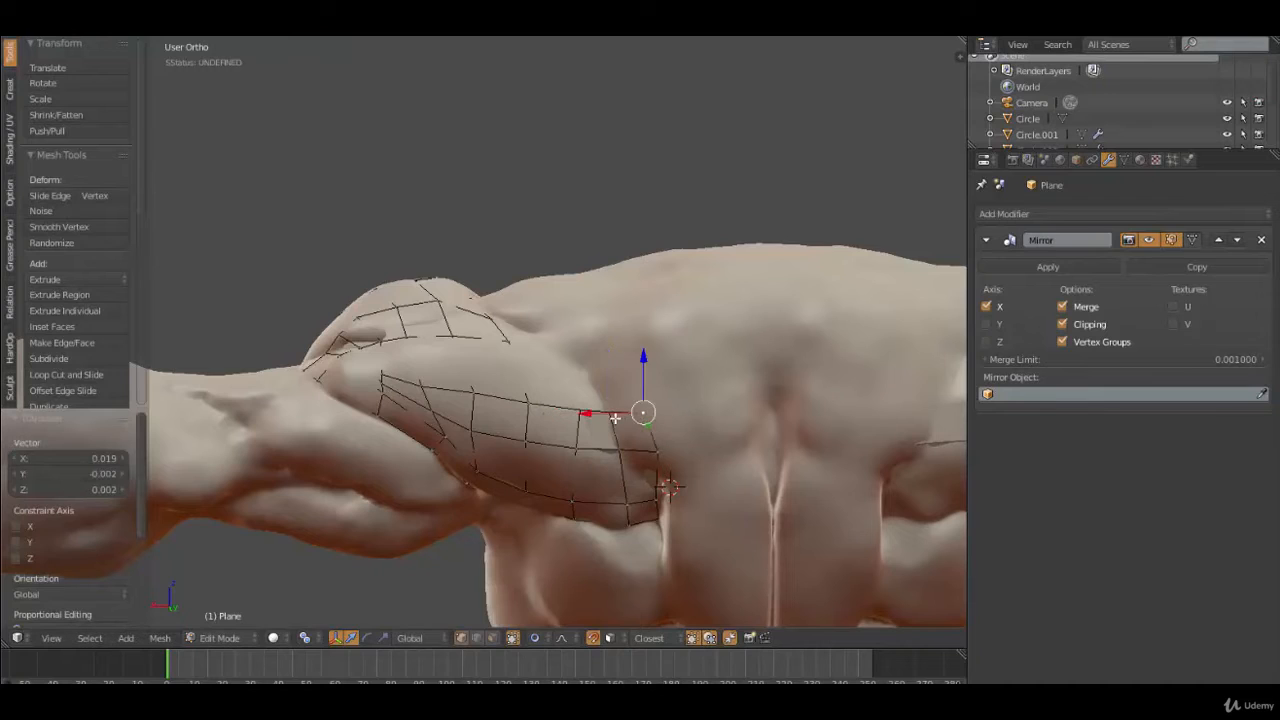
key("g")
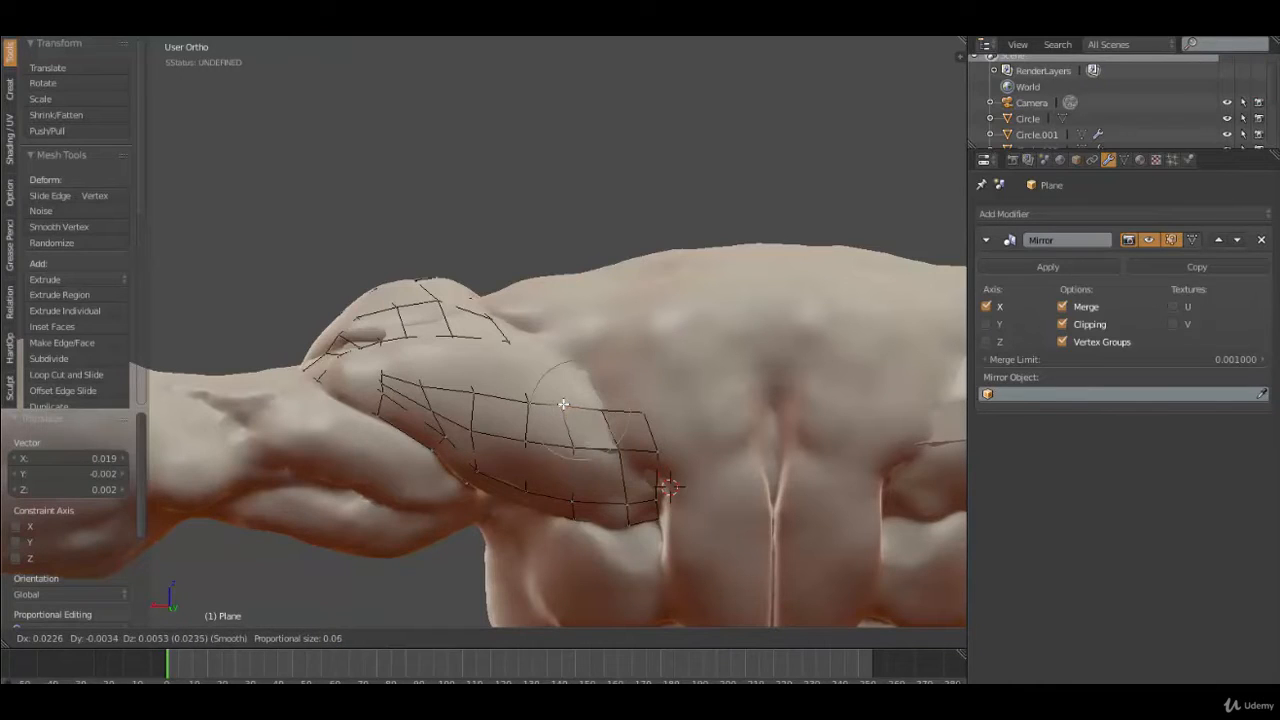
left_click(566, 410)
Reposition the inner end edge and lower row vertices of the rear deltoid strip to follow the muscle's contour
right_click(651, 425)
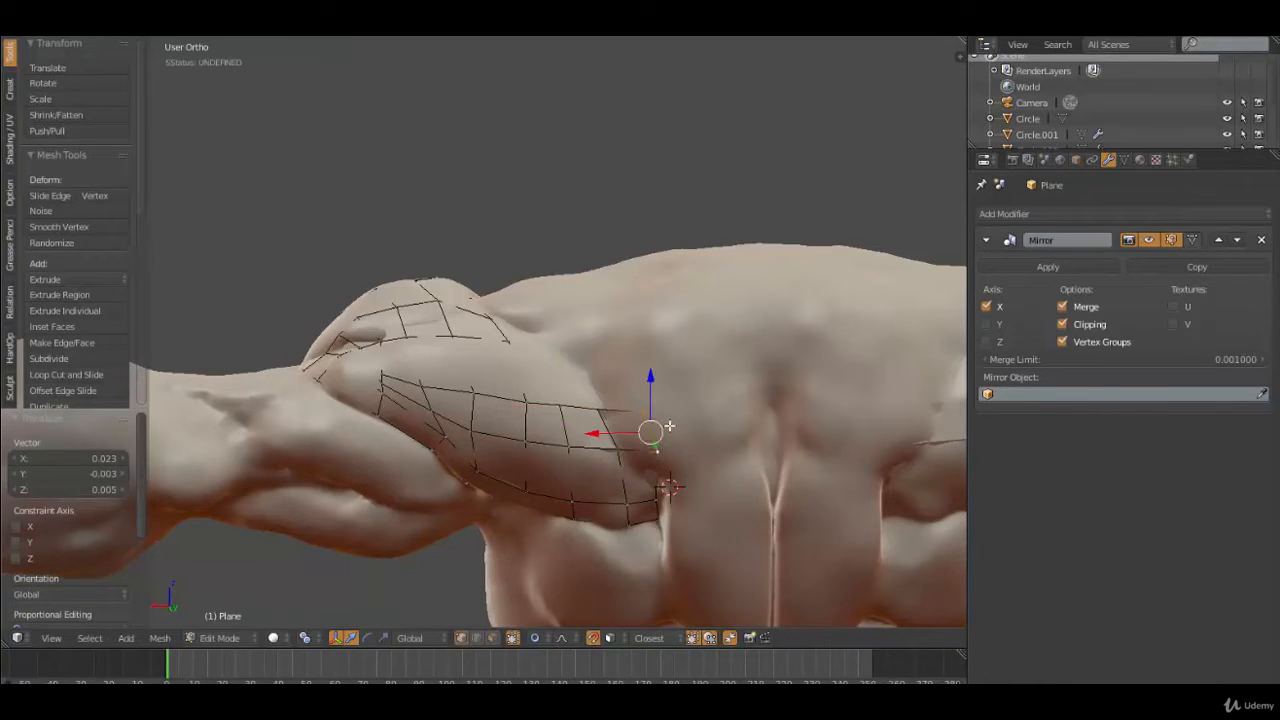
key("g")
left_click(651, 457)
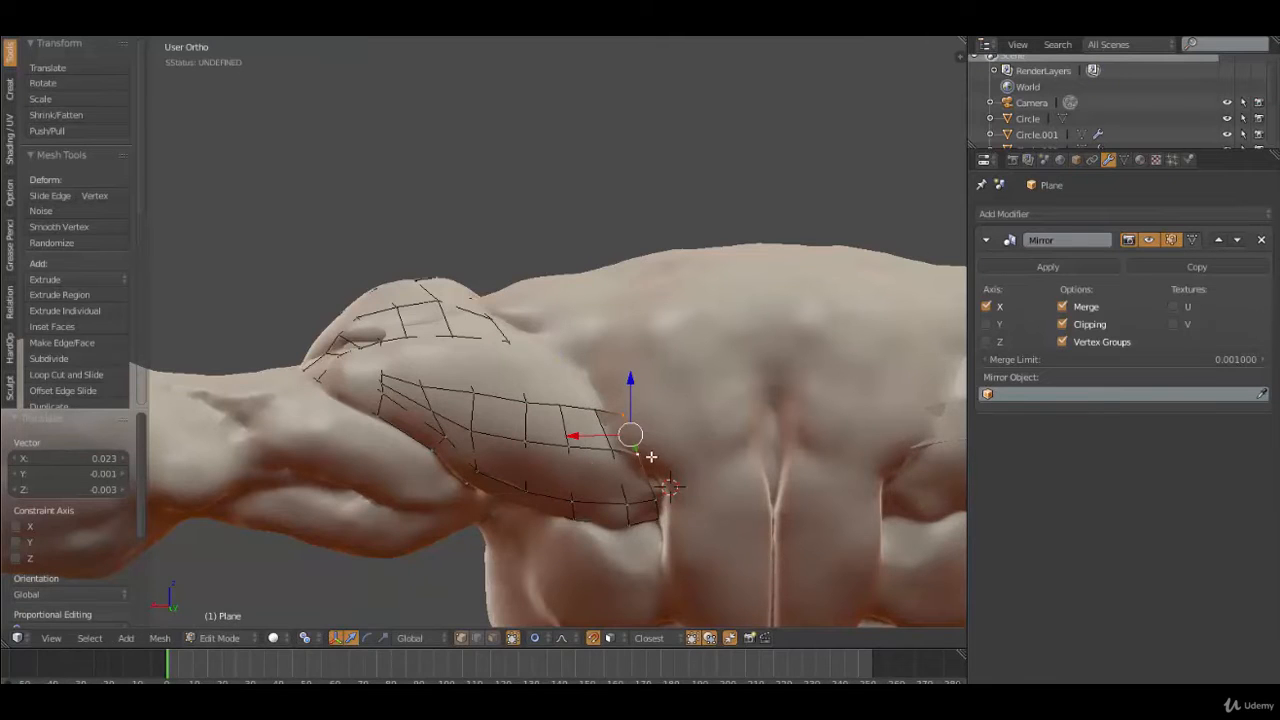
right_click(643, 457)
key("g")
left_click(656, 457)
right_click(623, 458)
key("g")
left_click(622, 457)
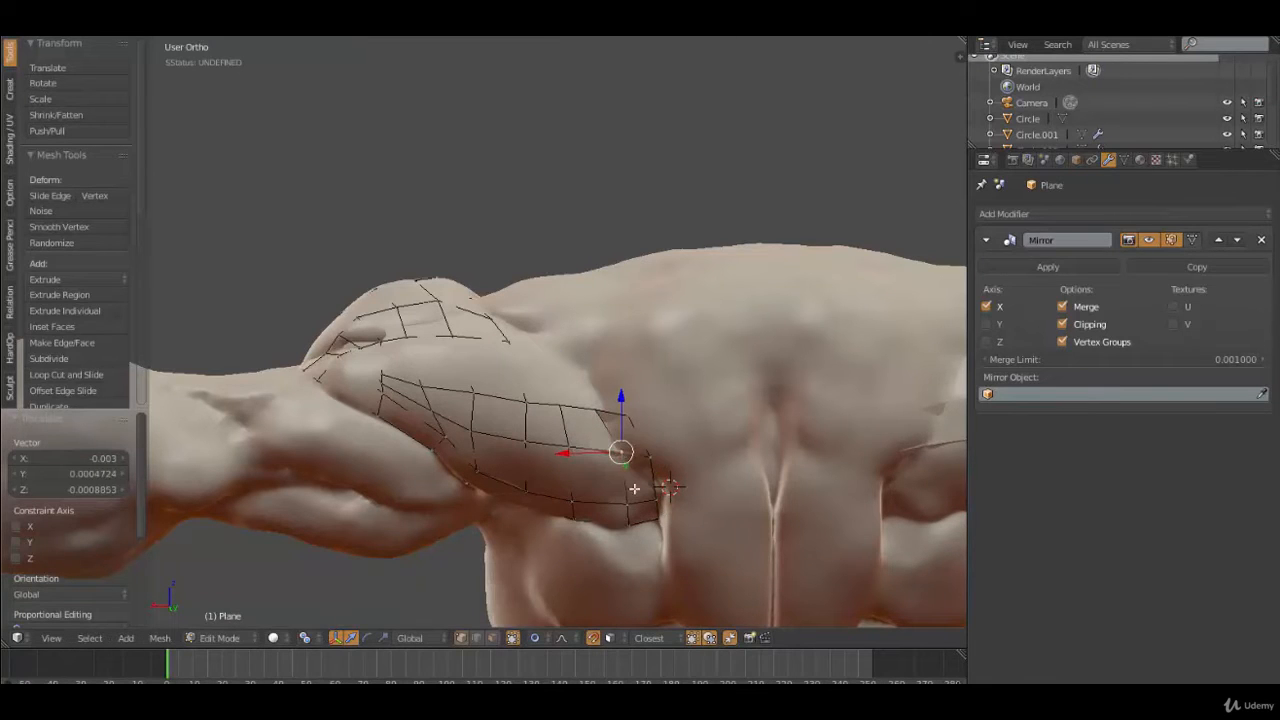
Extrude the lower edge at the rear deltoid strip's inner end down along the trapezius's outer border
middle_click_drag(630, 520, 594, 437)
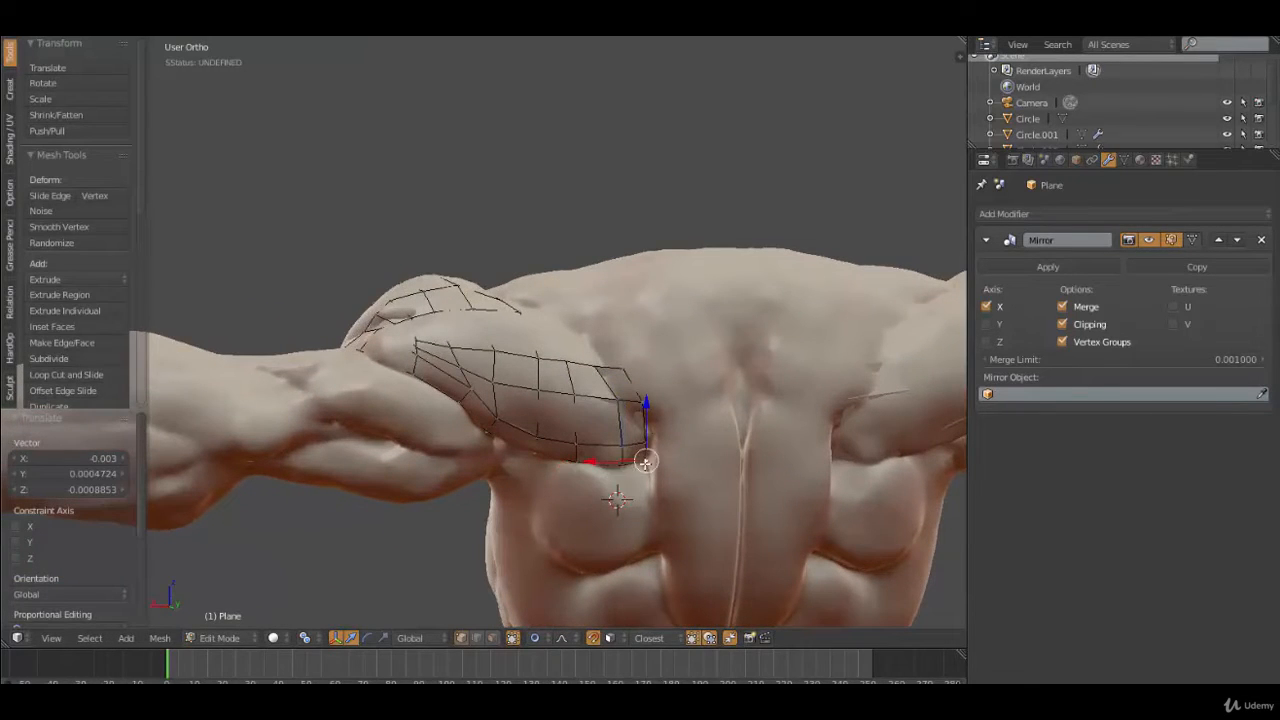
mouse_move(648, 470)
middle_mouse_down()
mouse_move(634, 442)
mouse_move(632, 453)
middle_mouse_up()
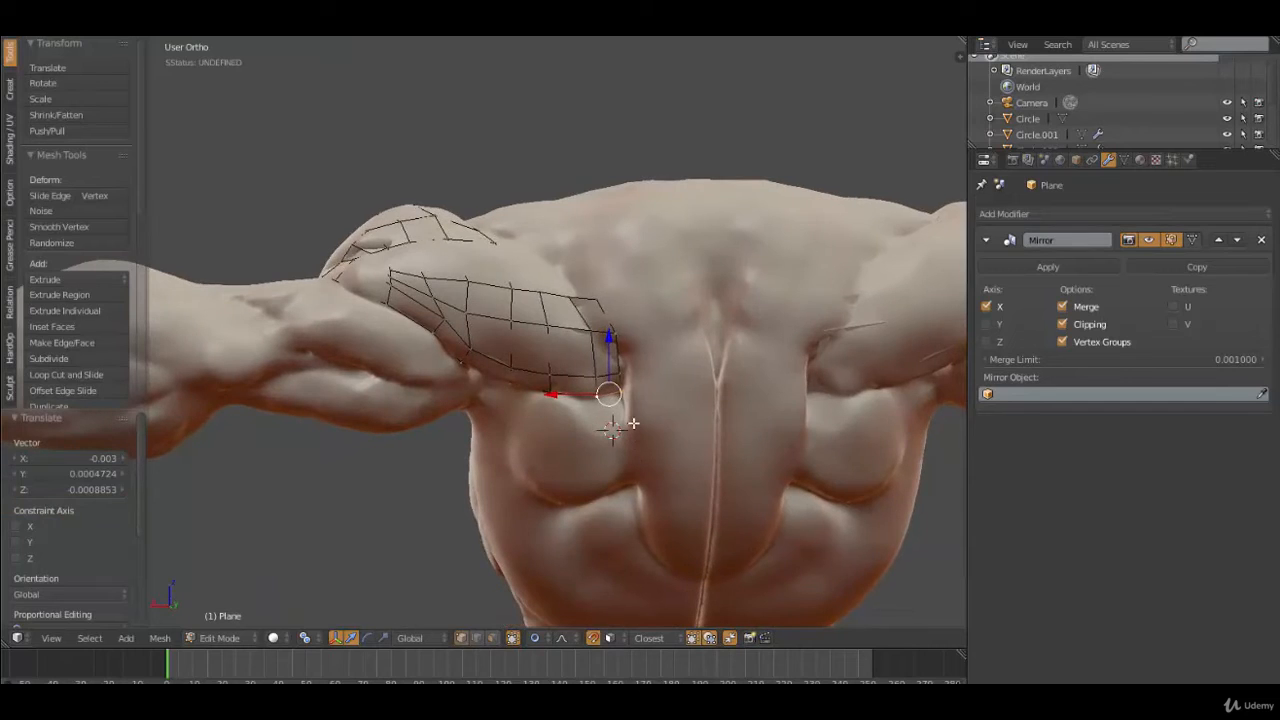
key("e")
left_click(641, 480)
key("e")
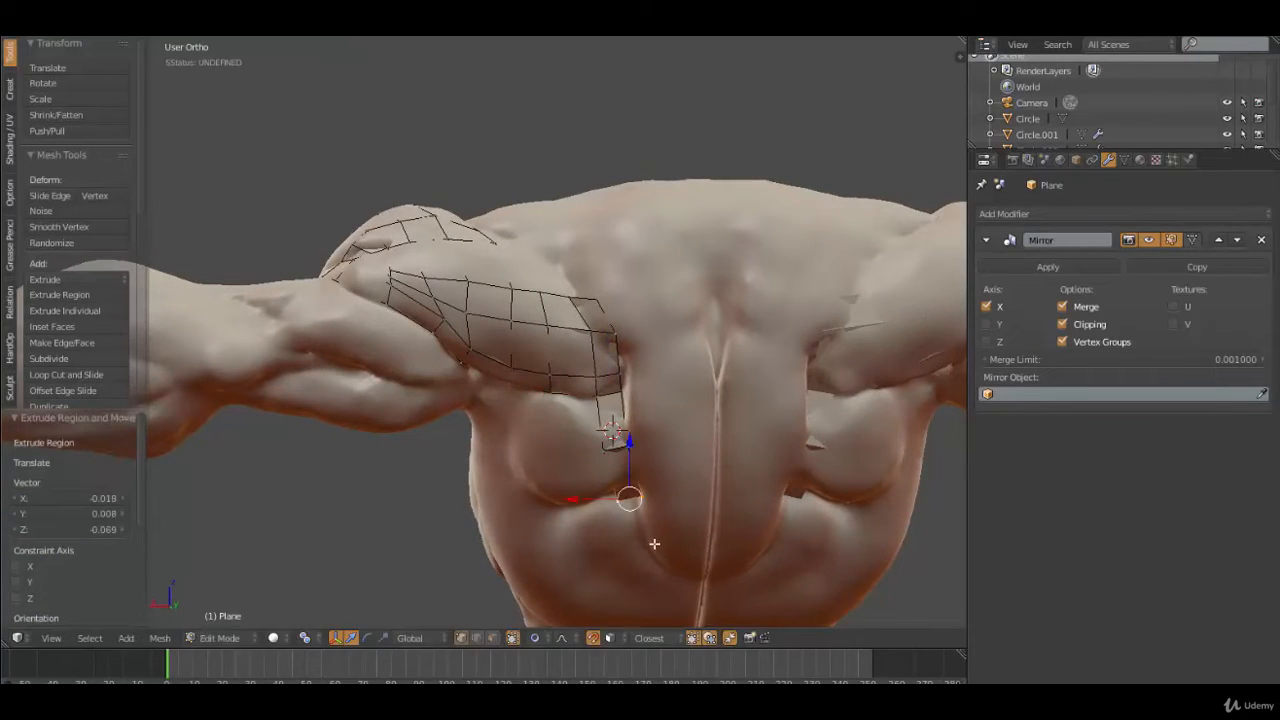
left_click(655, 545)
middle_click_drag(655, 545, 660, 554)
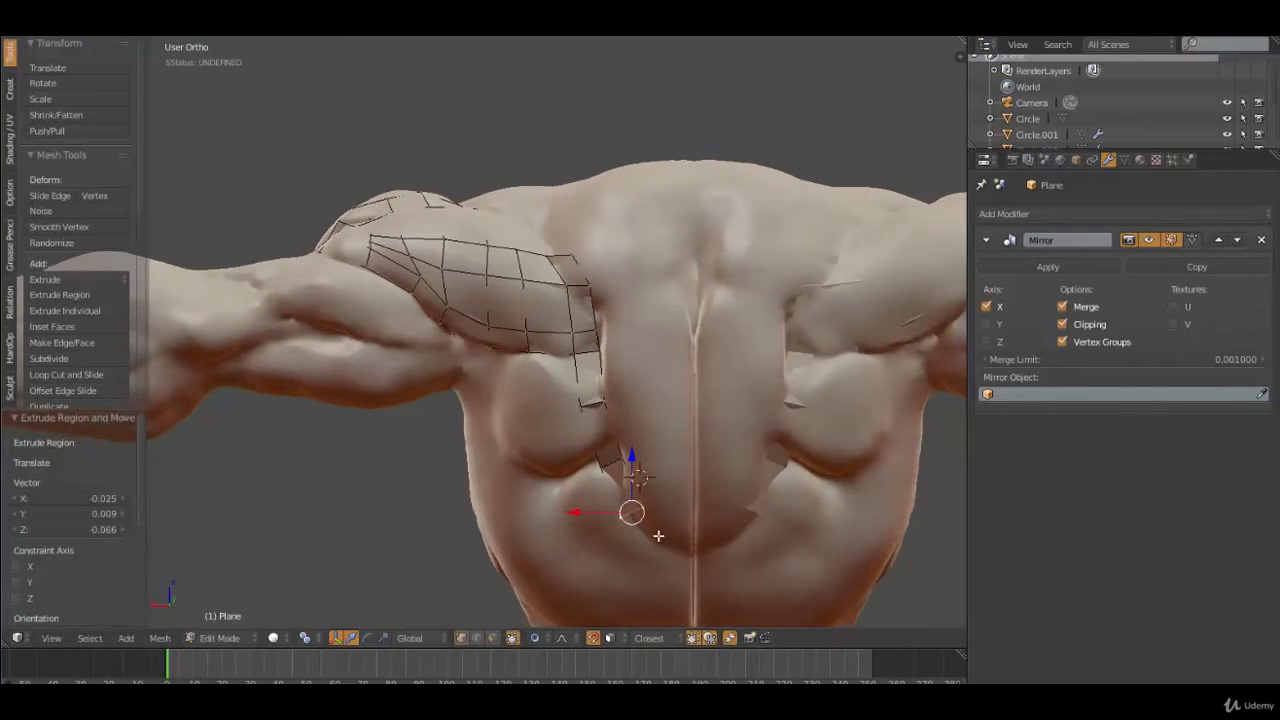
Extrude the trapezius border strip two more segments around the muscle's lower tip to the spine's centre line
left_click(661, 546, "ctrl")
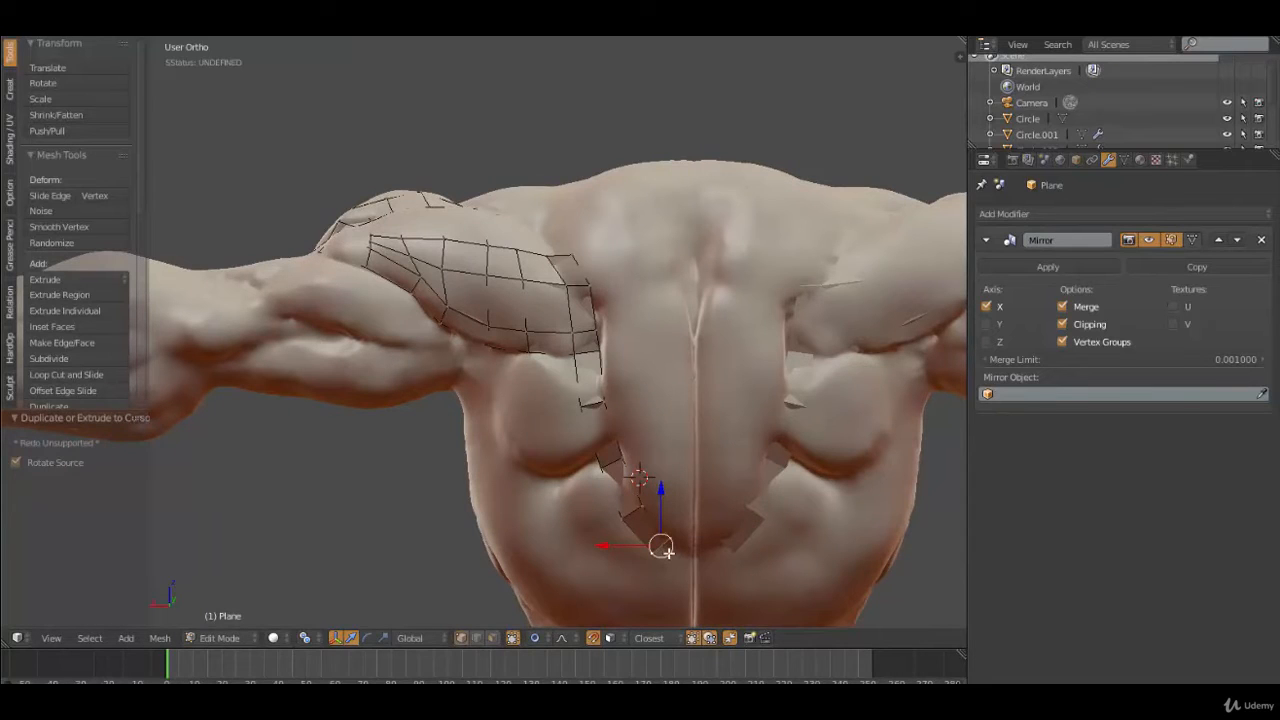
key("e")
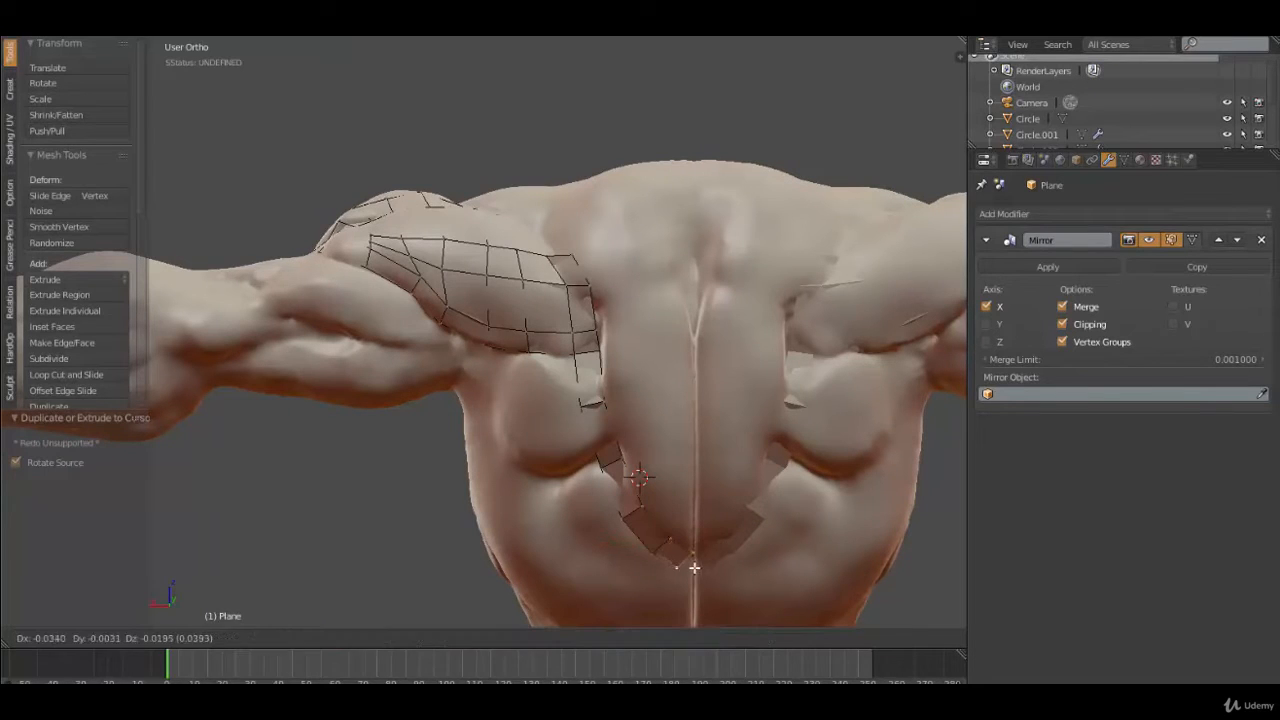
left_click(715, 574)
key("g")
left_click(704, 580)
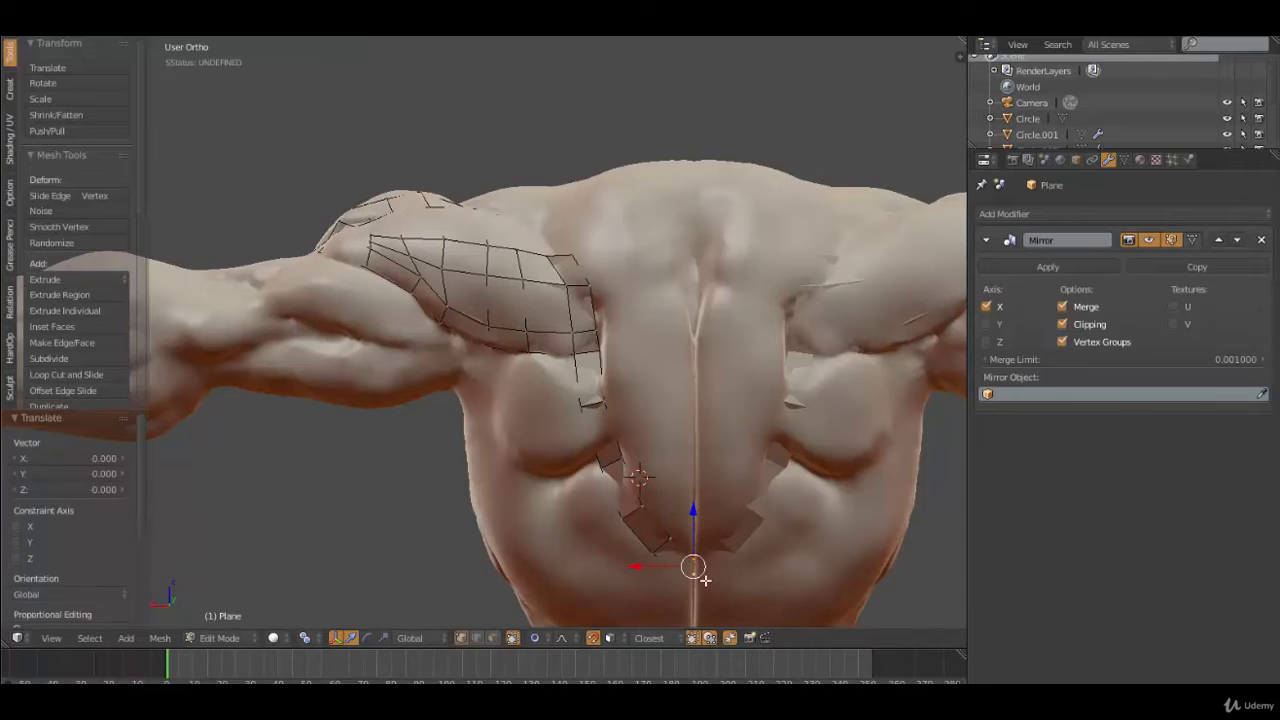
Extrude the upper inner edge of the rear deltoid strip in two segments up to the shoulder ridge, adjusting the end edge's position
middle_click_drag(633, 292, 667, 405, "shift")
right_click(607, 370)
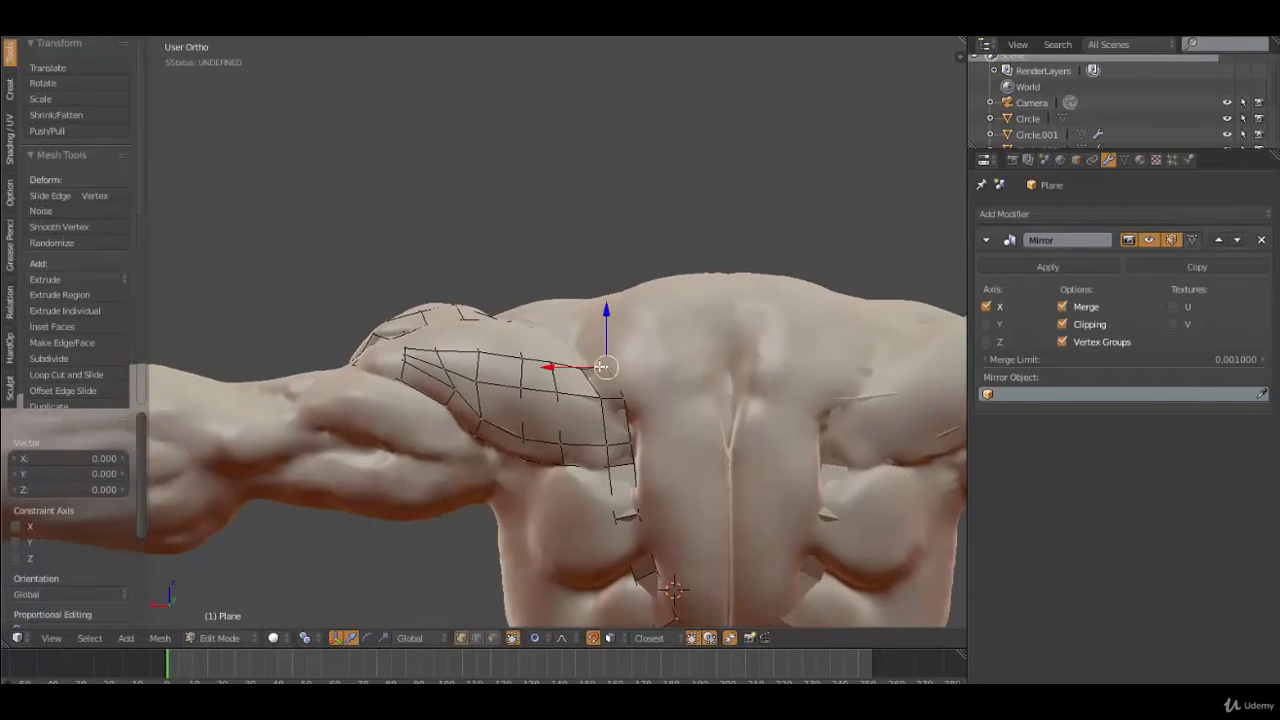
key("a")
right_click(605, 370)
middle_click_drag(605, 370, 596, 392, "shift")
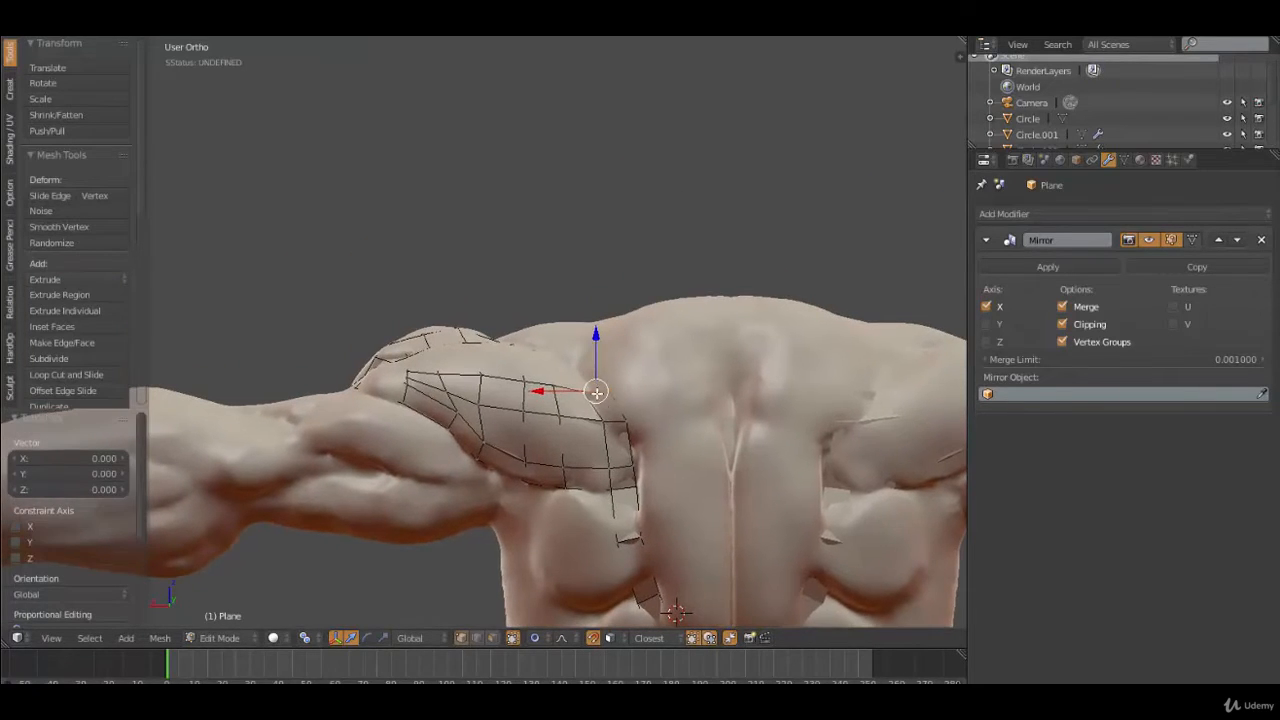
right_click(584, 363, "ctrl")
left_click(609, 328, "ctrl")
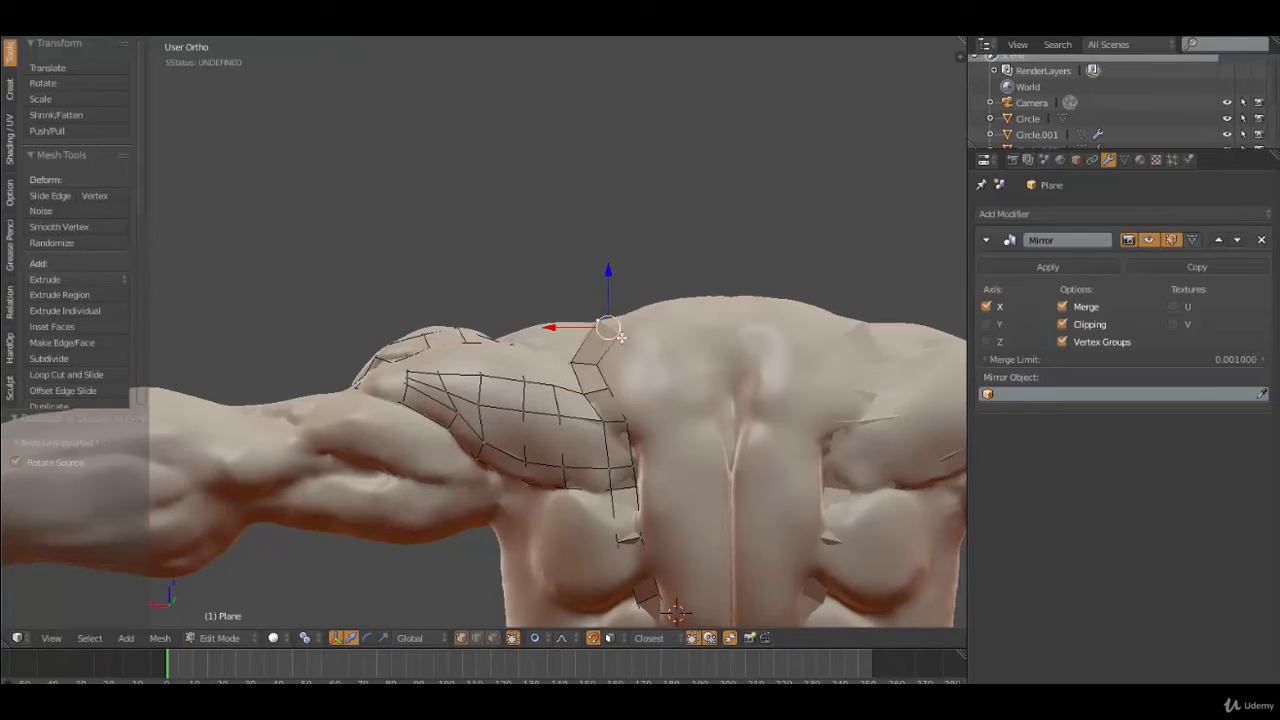
middle_click_drag(626, 349, 608, 392)
key("g")
left_click(626, 400)
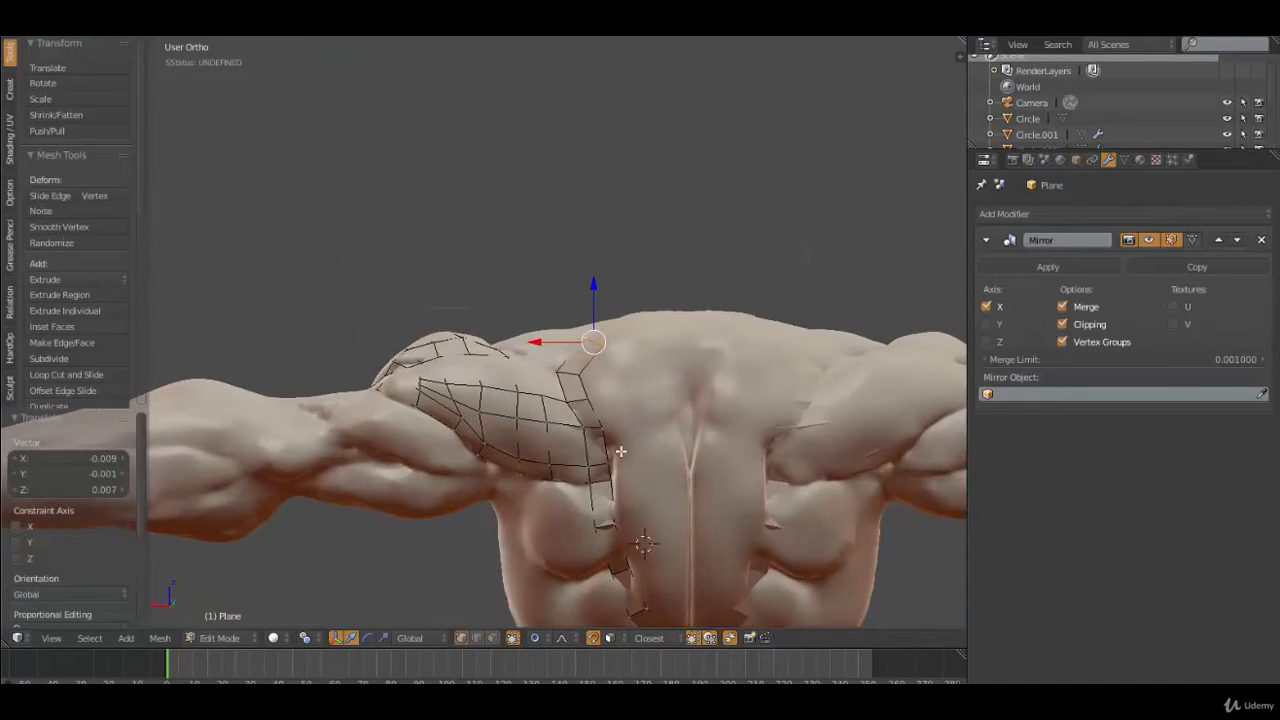
Place a separate edge on the middle of the trapezius and extrude it to the spine's centre line
middle_click_drag(620, 452, 583, 487)
right_click(590, 455)
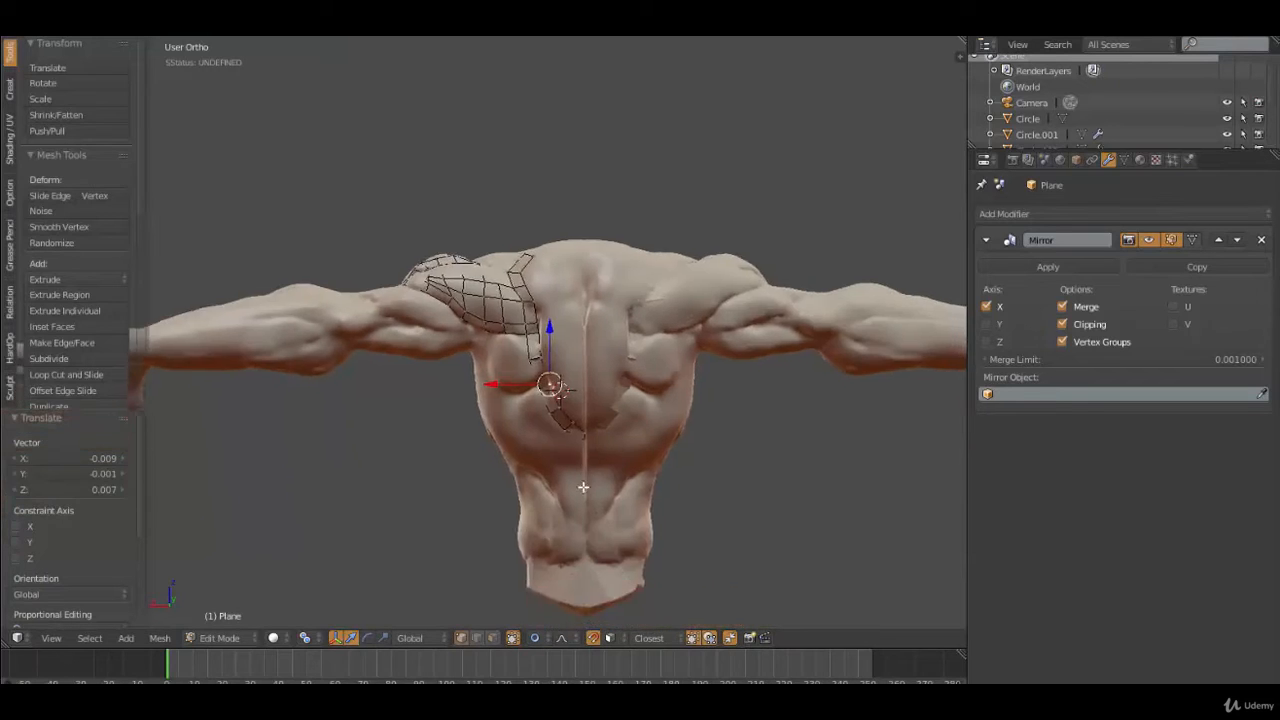
scroll(583, 487, "up", 3)
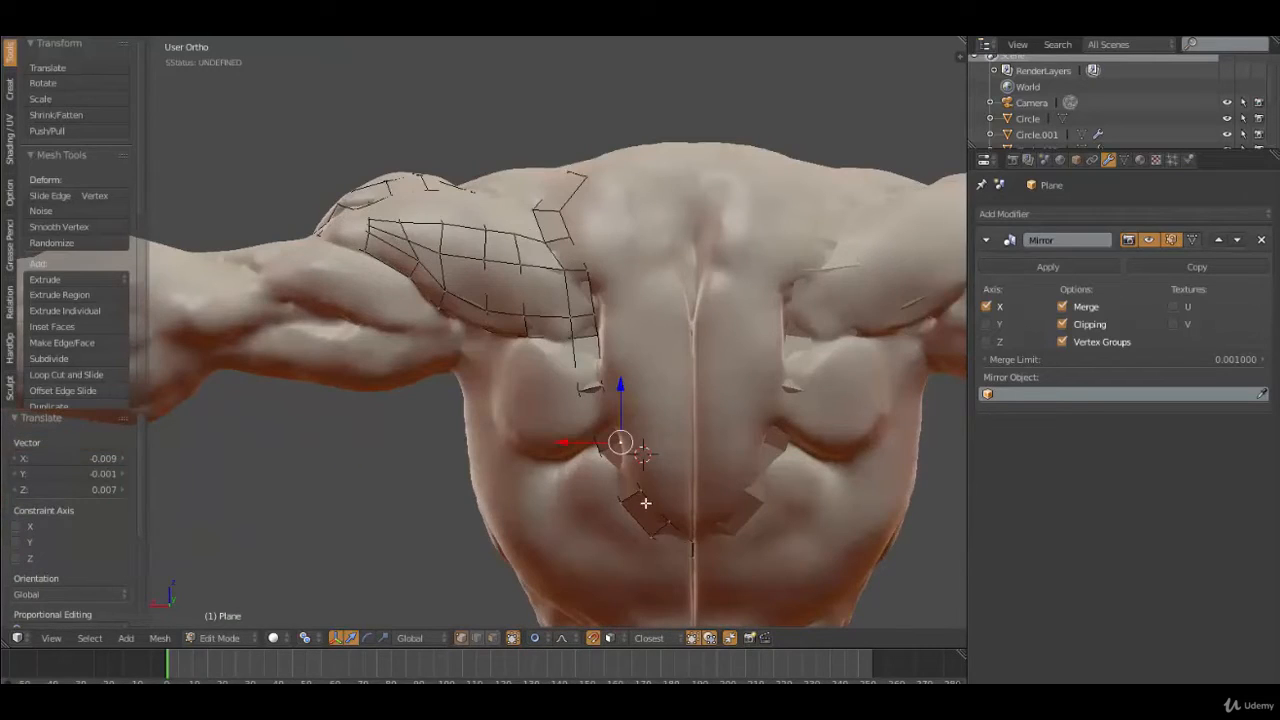
left_click_drag(614, 403, 596, 347)
key("e")
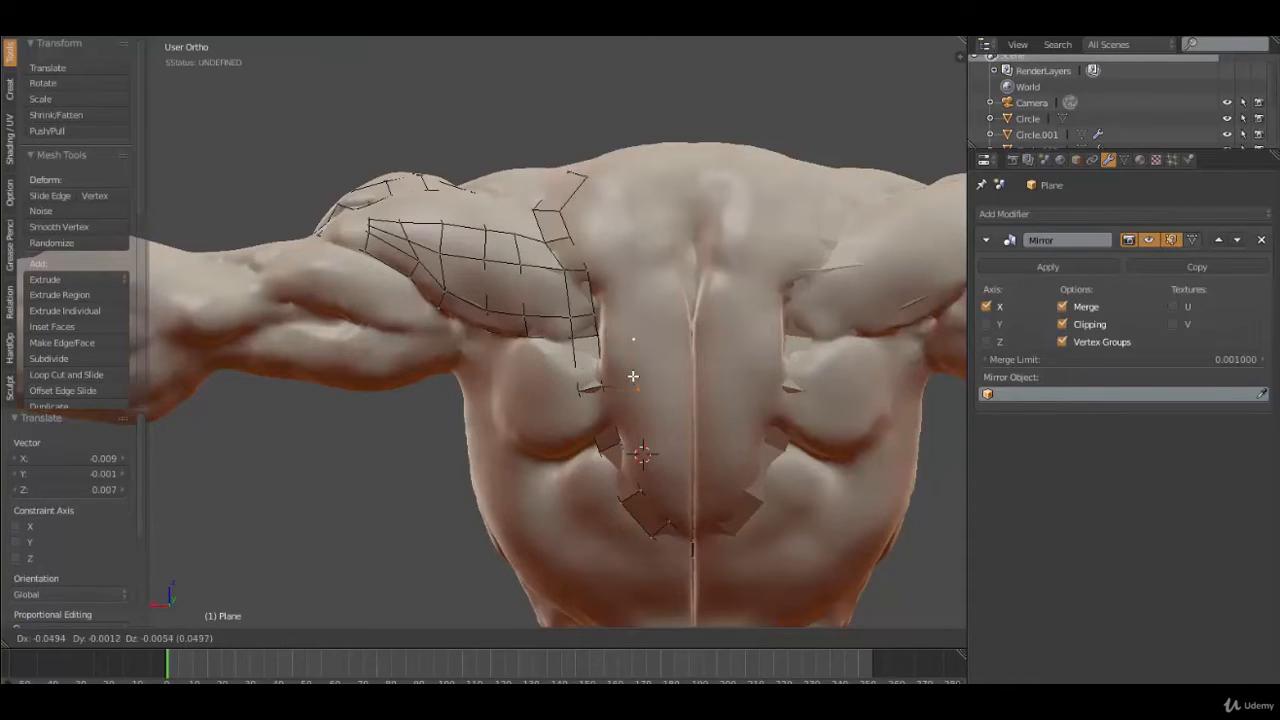
left_click(630, 377)
key("g")
left_click(695, 383)
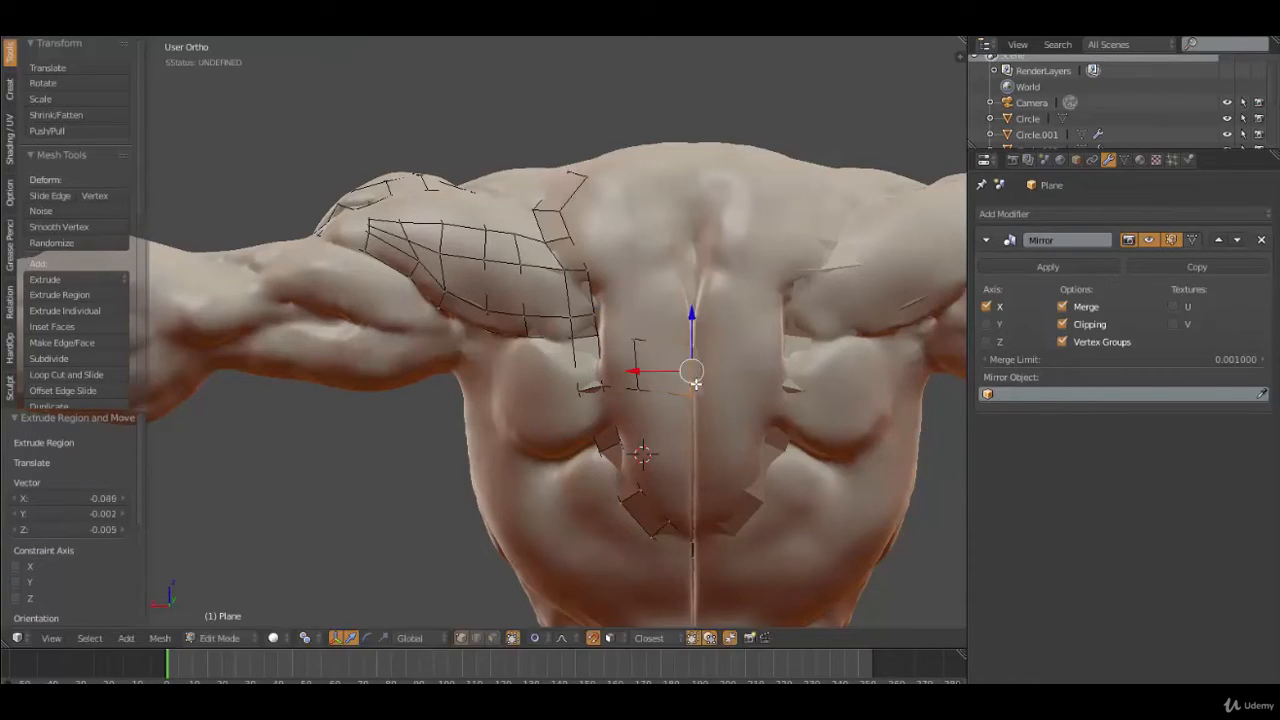
key("g")
left_click(684, 385)
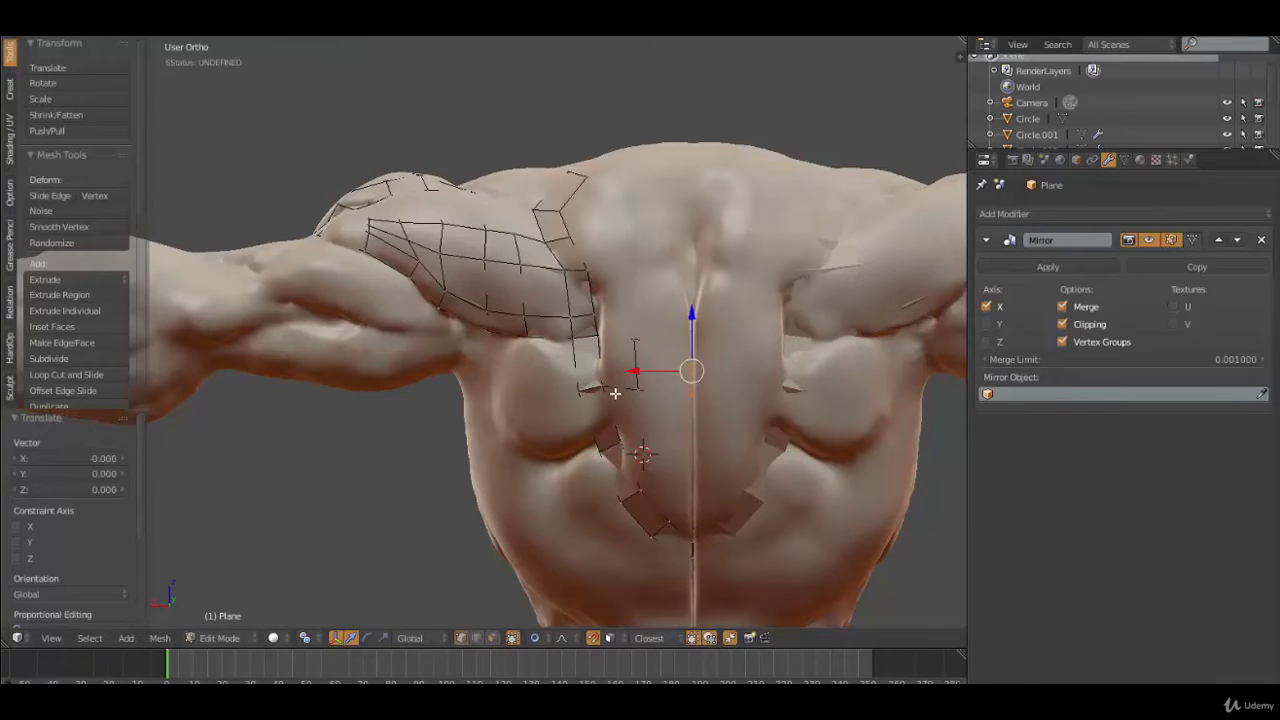
Add a vertical loop cut through the middle of the new trapezius quad and settle it on the sculpt's surface
key("ctrl+r")
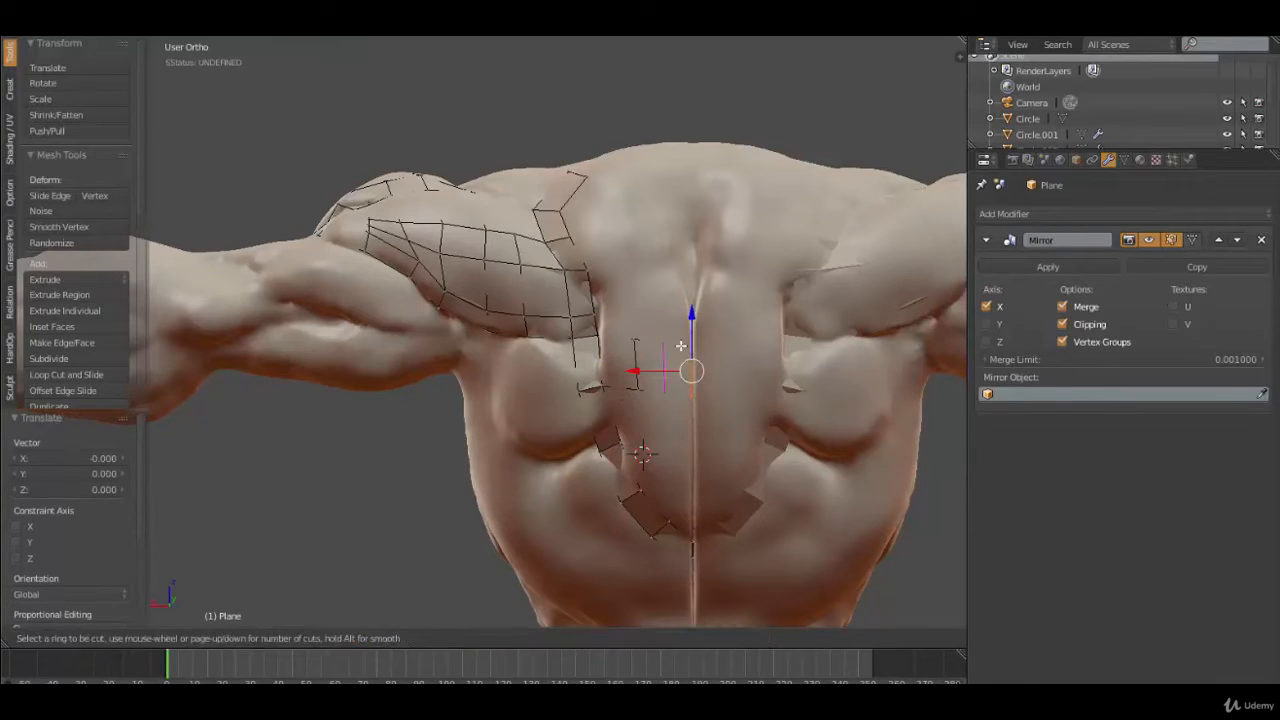
left_click(674, 360)
left_click(673, 362)
key("g")
left_click(668, 375)
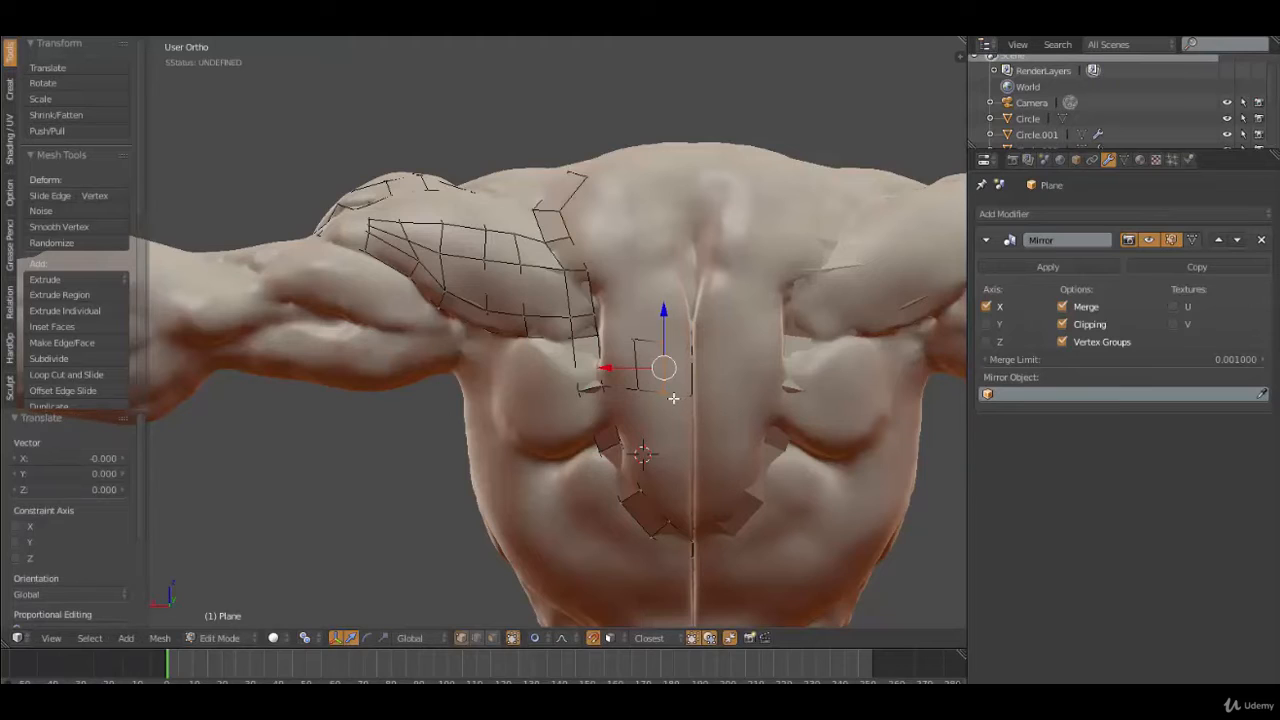
Fill a face between the trapezius patch's lower edge beside the spine and the end of the border strip below
right_click(673, 398)
right_click(694, 393, "shift")
middle_click_drag(688, 468, 648, 480)
right_click(641, 513, "shift")
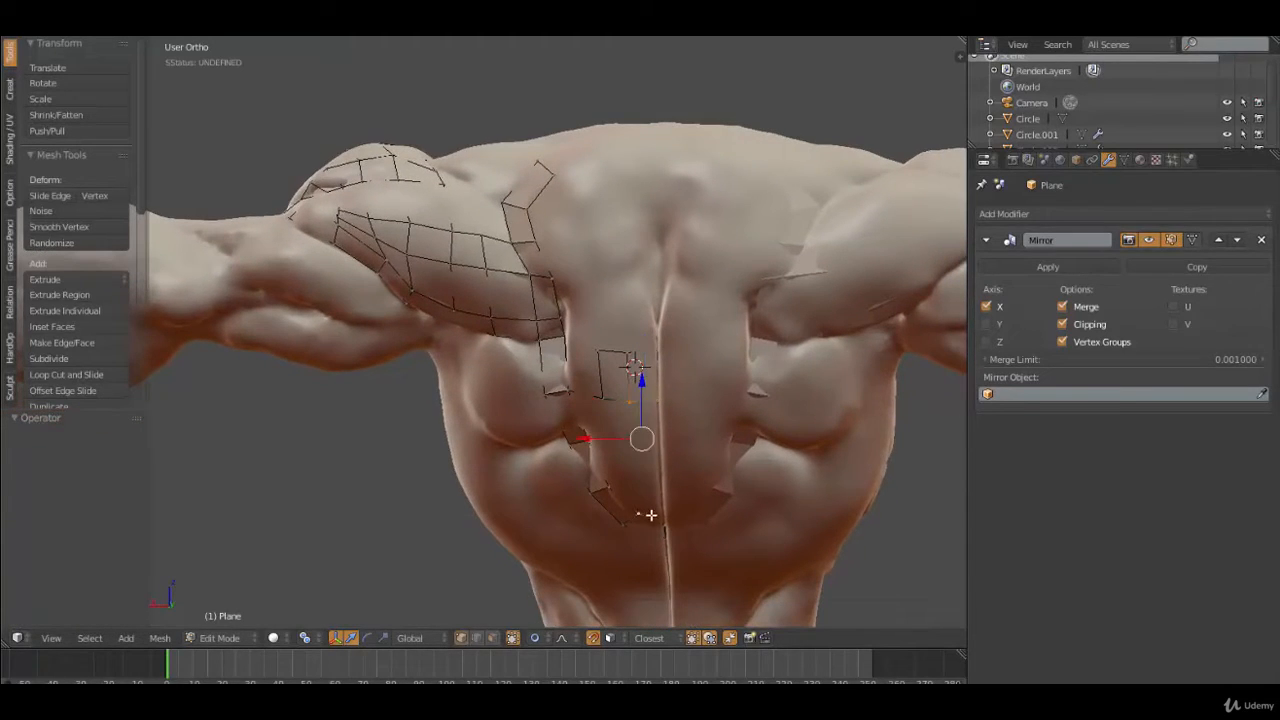
right_click(663, 522, "shift")
key("f")
scroll(658, 513, "up", 2)
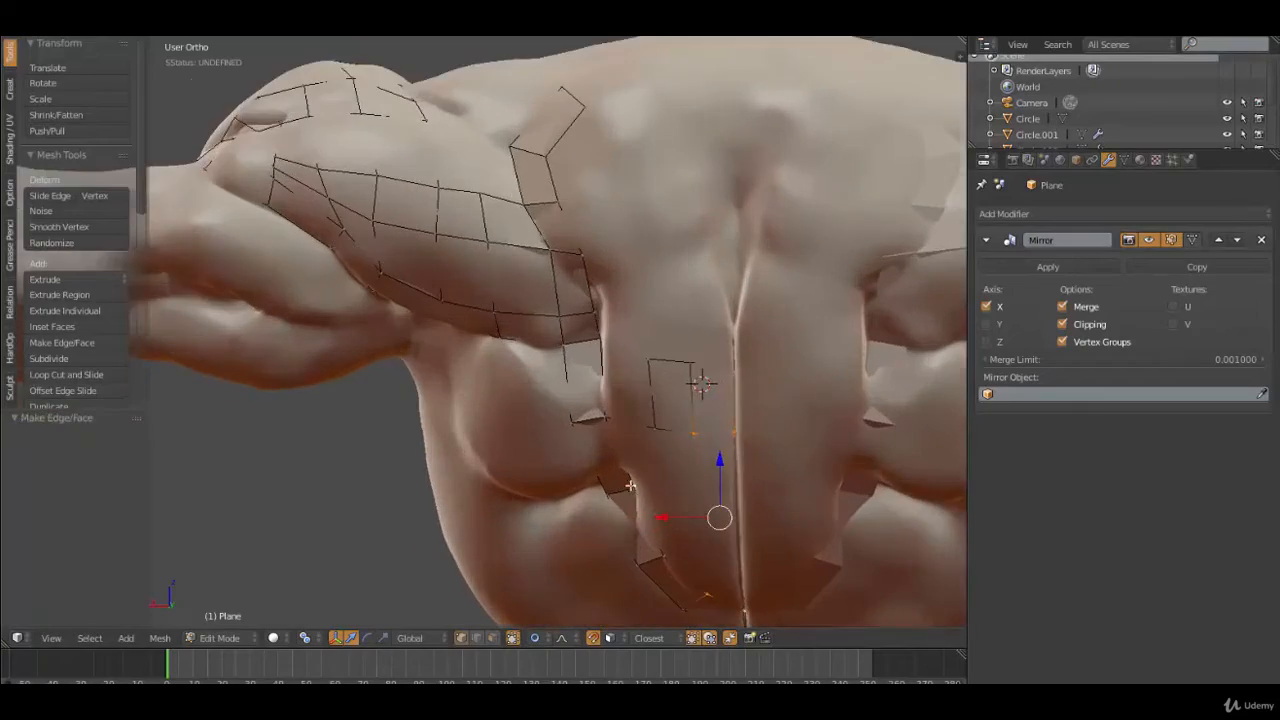
middle_click_drag(630, 486, 573, 458, "shift")
mouse_move(649, 495)
middle_mouse_down()
mouse_move(649, 477)
mouse_move(590, 469)
mouse_move(634, 477)
mouse_move(626, 460)
middle_mouse_up()
key("z")
key("z")
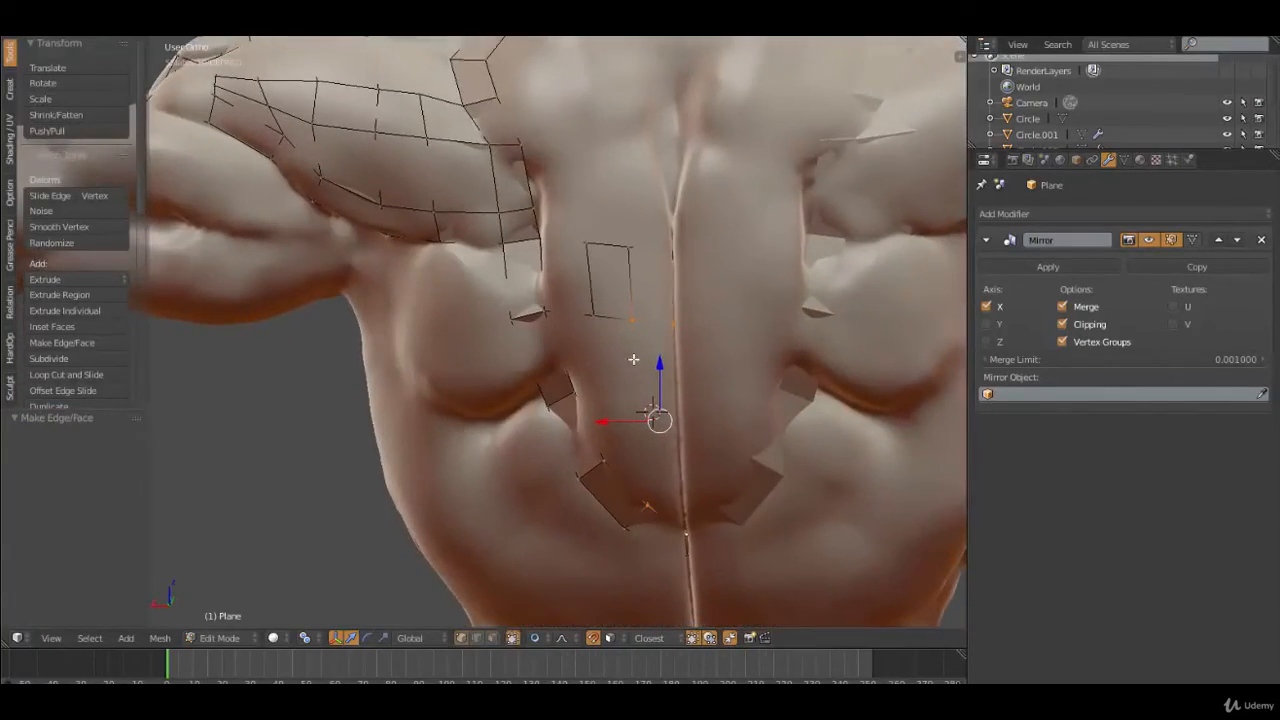
Fill the adjoining faces outward between the trapezius patch and the border strip, starting from the edge beside the spine face
right_click(637, 326)
right_click(647, 513, "shift")
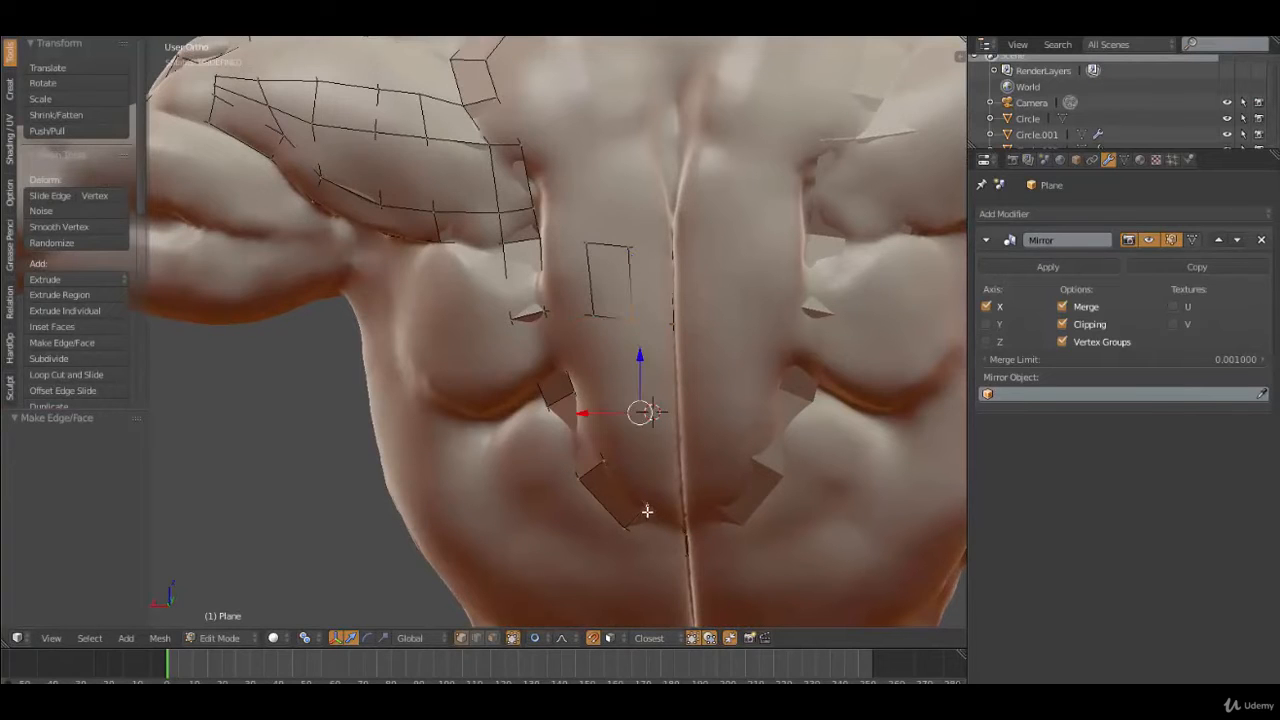
key("f")
key("f")
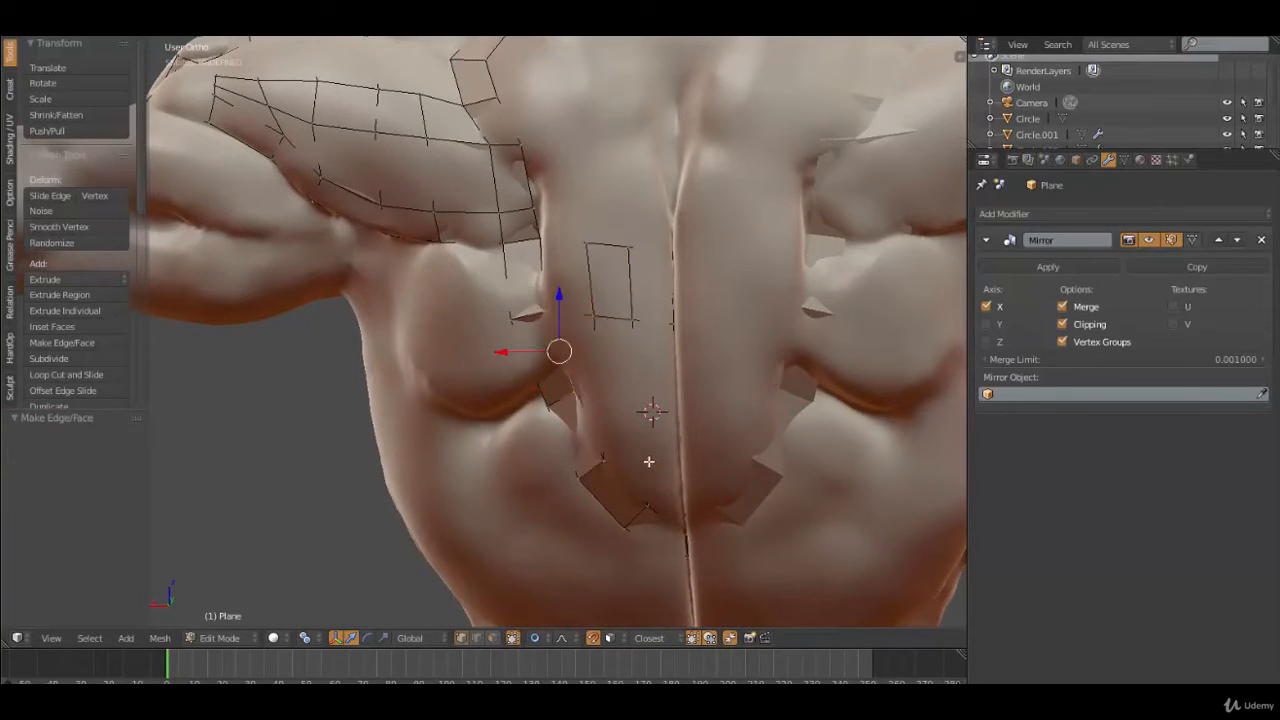
key("z")
mouse_move(649, 460)
middle_mouse_down()
mouse_move(589, 460)
mouse_move(603, 466)
middle_mouse_up()
key("z")
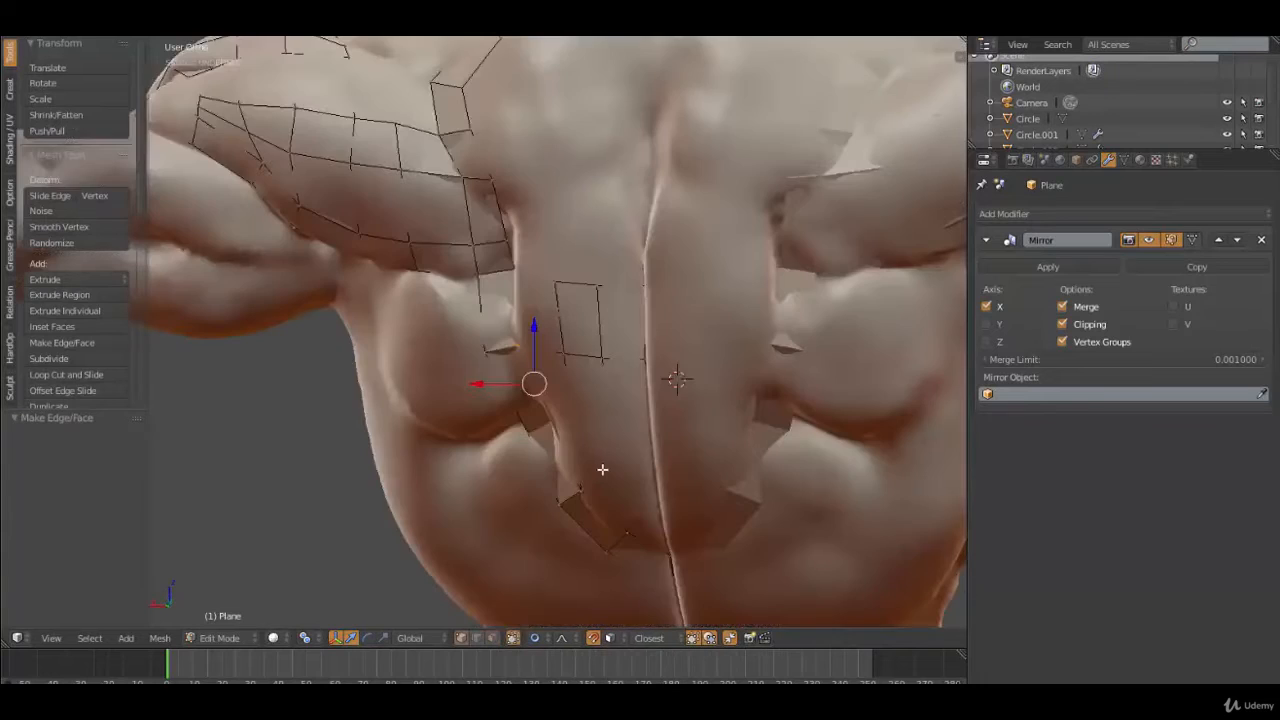
Add two loop cuts through the newly filled faces between the trapezius patch and border strip, and settle them on the sculpt
right_click(553, 428)
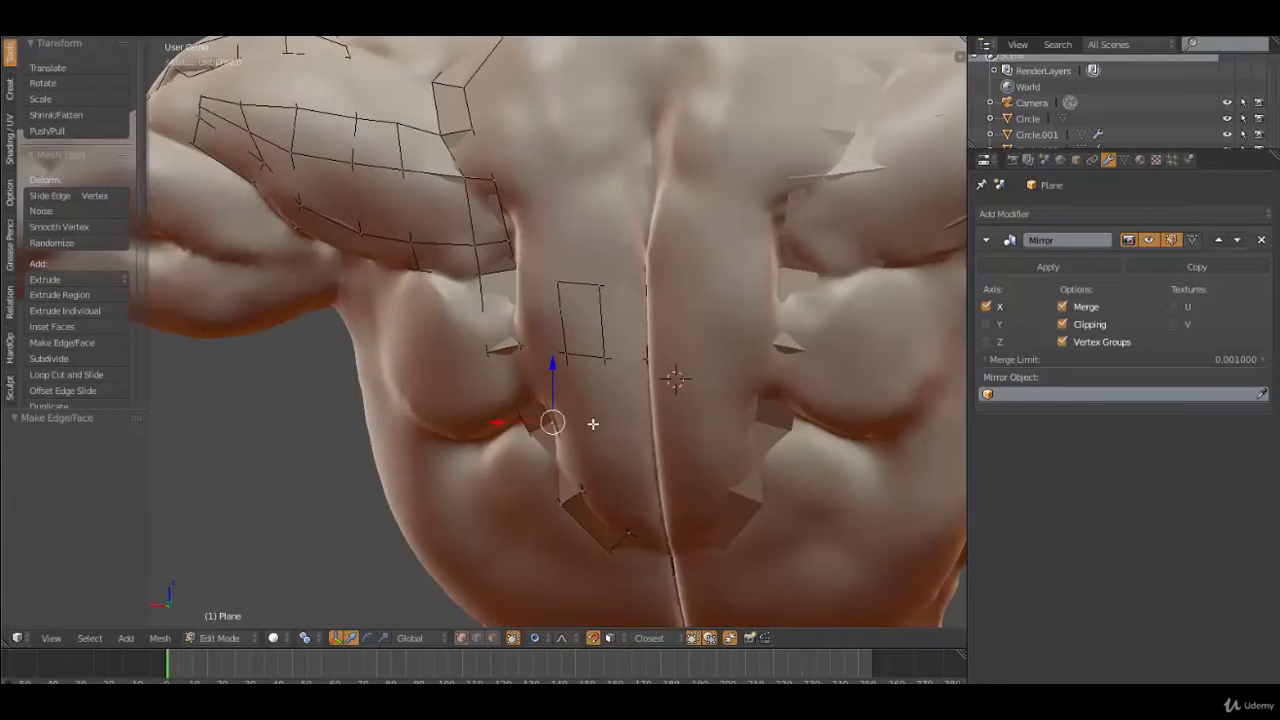
key("ctrl+r")
left_click(592, 423)
right_click(592, 423)
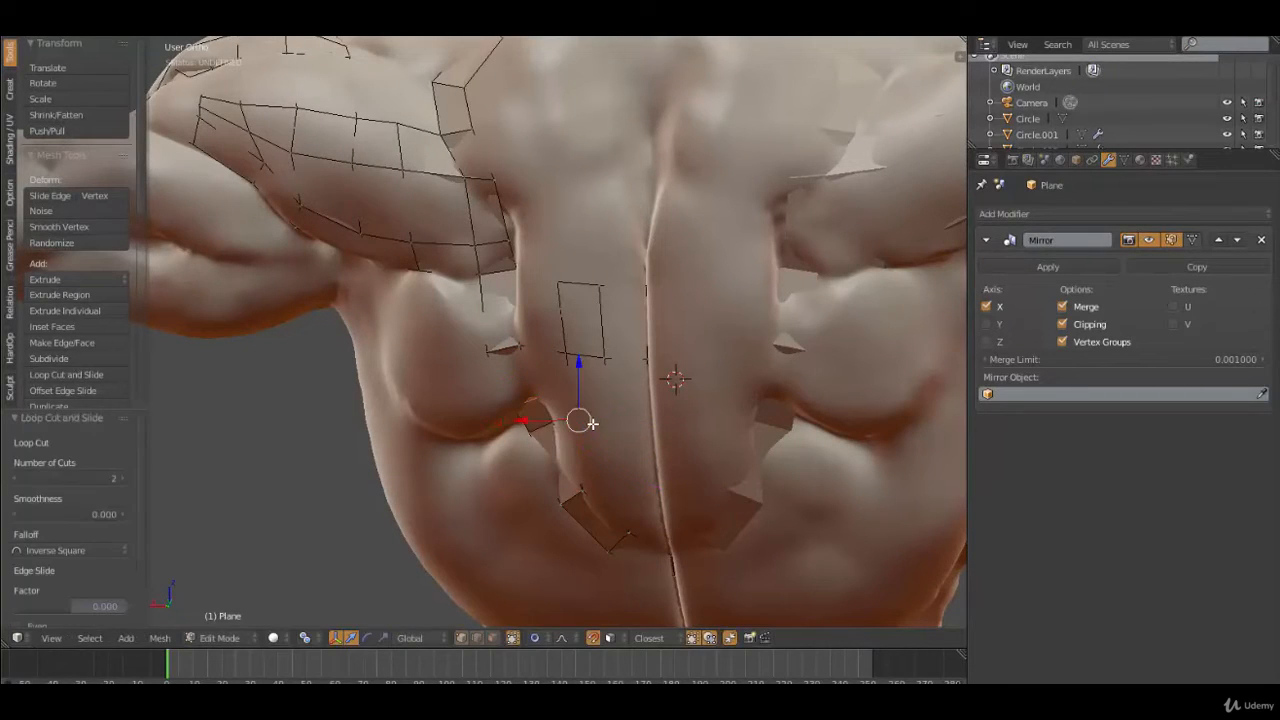
key("g")
left_click(592, 424)
middle_click_drag(592, 486, 656, 455)
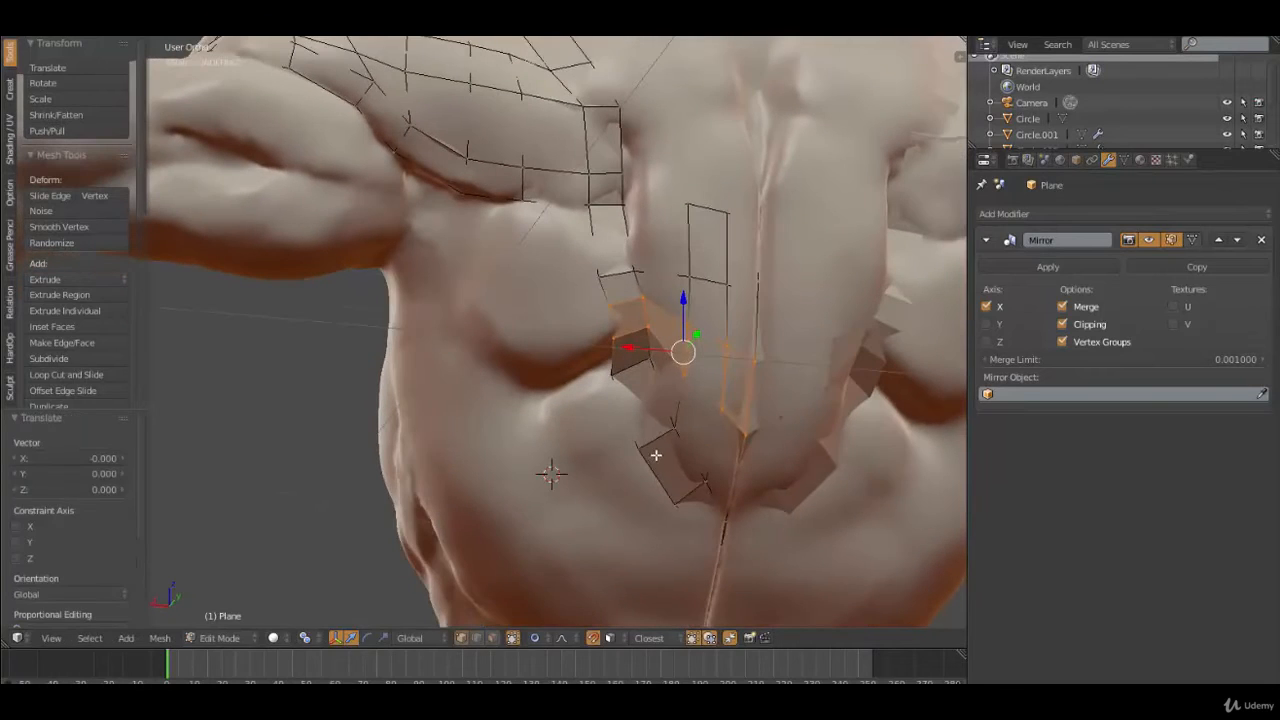
Reposition the border strip vertices beside the lower trapezius so the strip follows the muscle's edge
right_click(607, 309)
key("g")
left_click(628, 323)
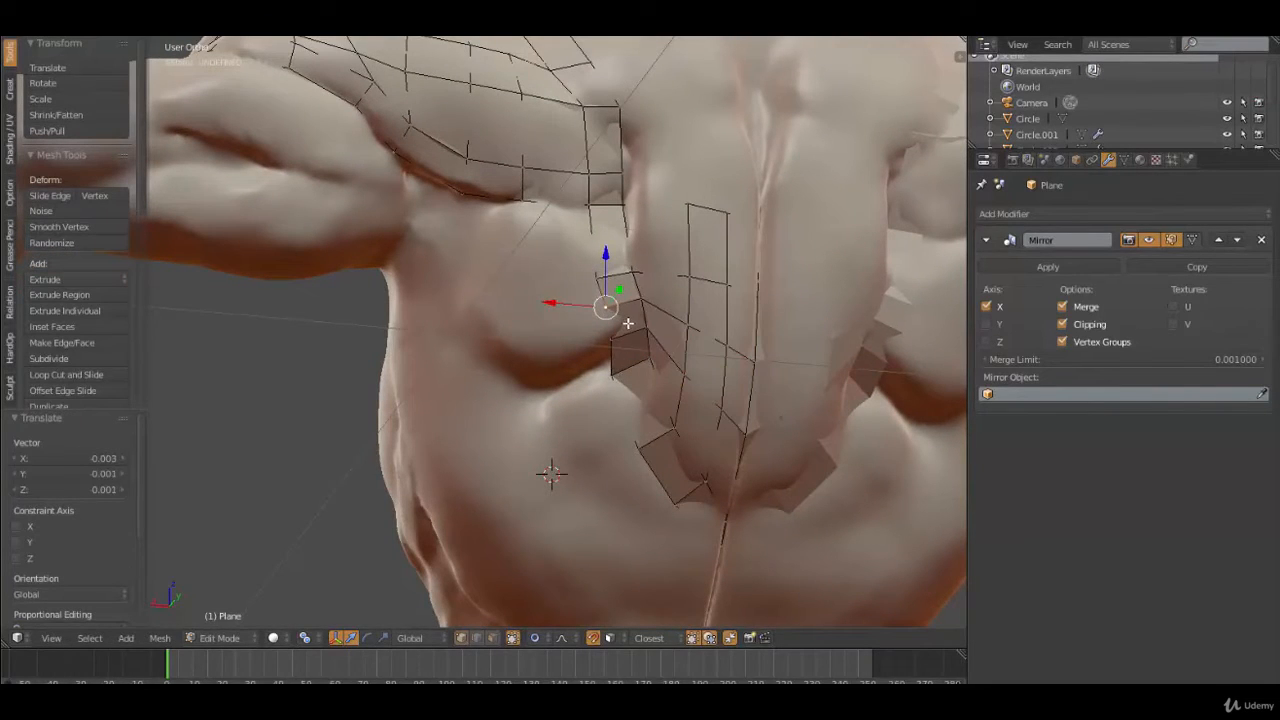
key("g")
left_click(620, 380)
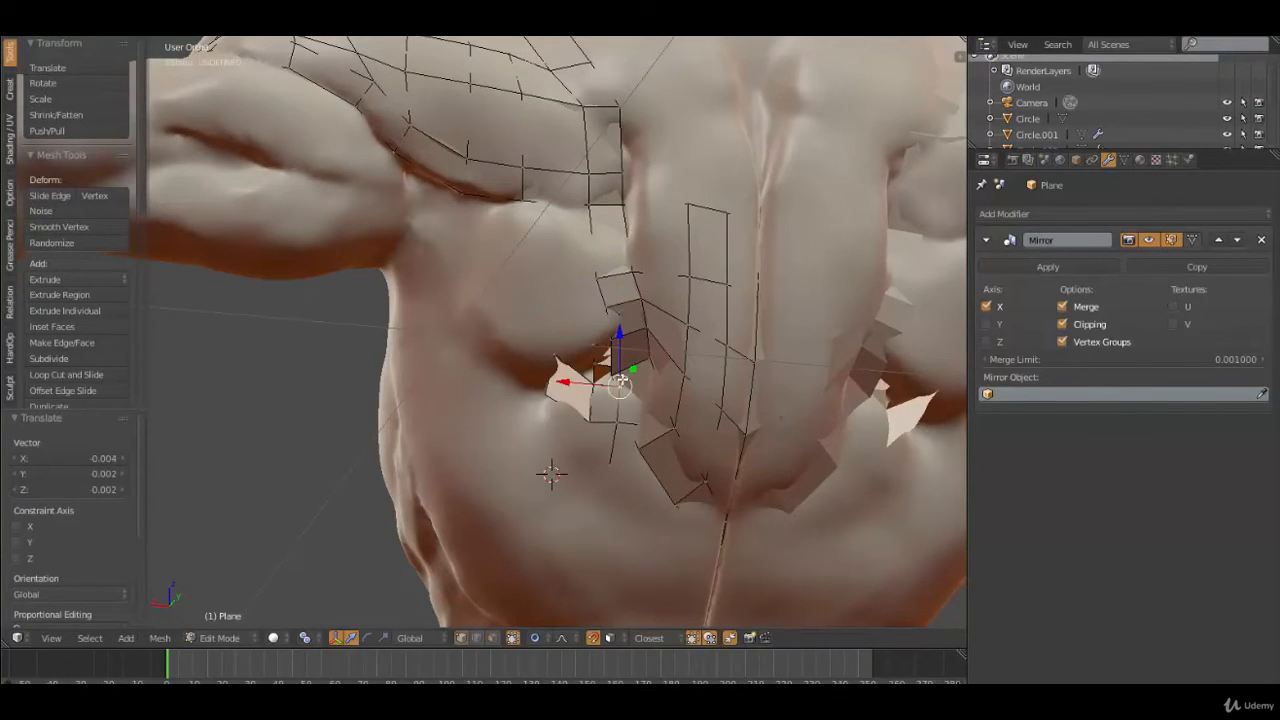
key("ctrl+z")
key("g")
left_click(622, 384)
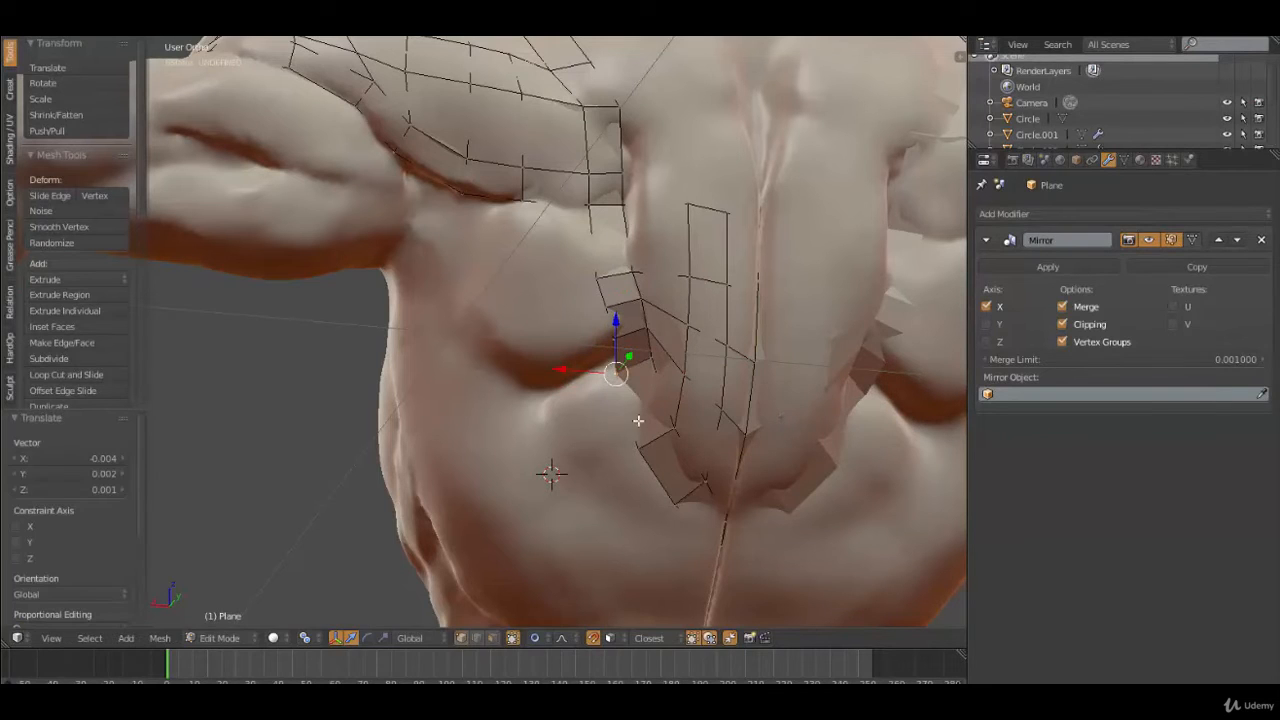
right_click(642, 443)
key("g")
left_click(643, 443)
Hide the sculpted torso in Object Mode and inspect the retopology mesh on its own
scroll(650, 446, "down", 3)
middle_click_drag(651, 446, 632, 338)
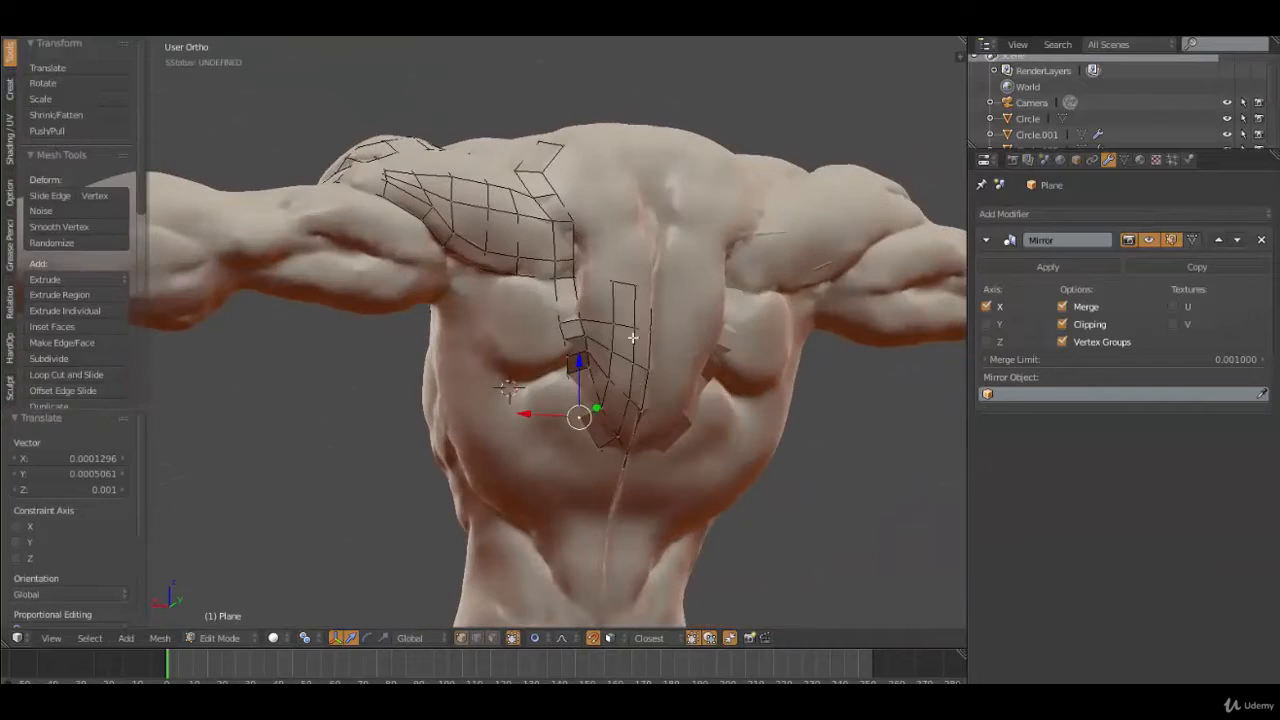
middle_click_drag(628, 397, 617, 297)
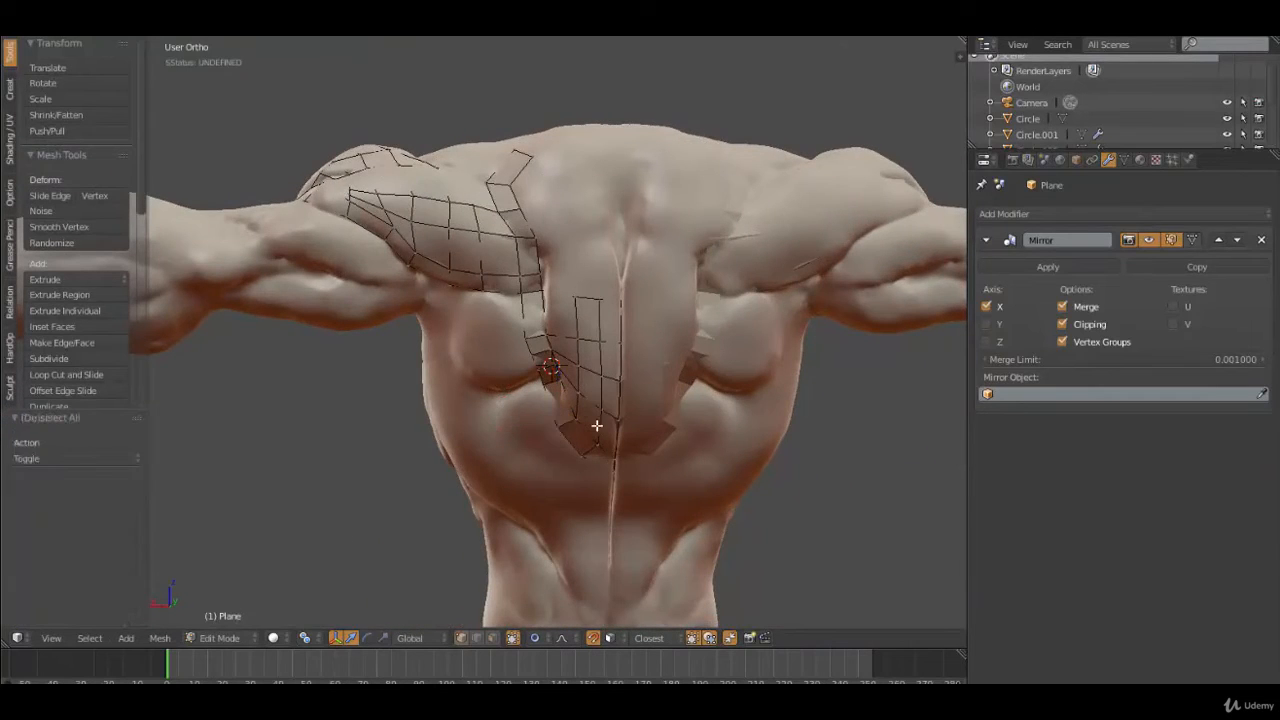
middle_click_drag(596, 388, 610, 450)
key("Tab")
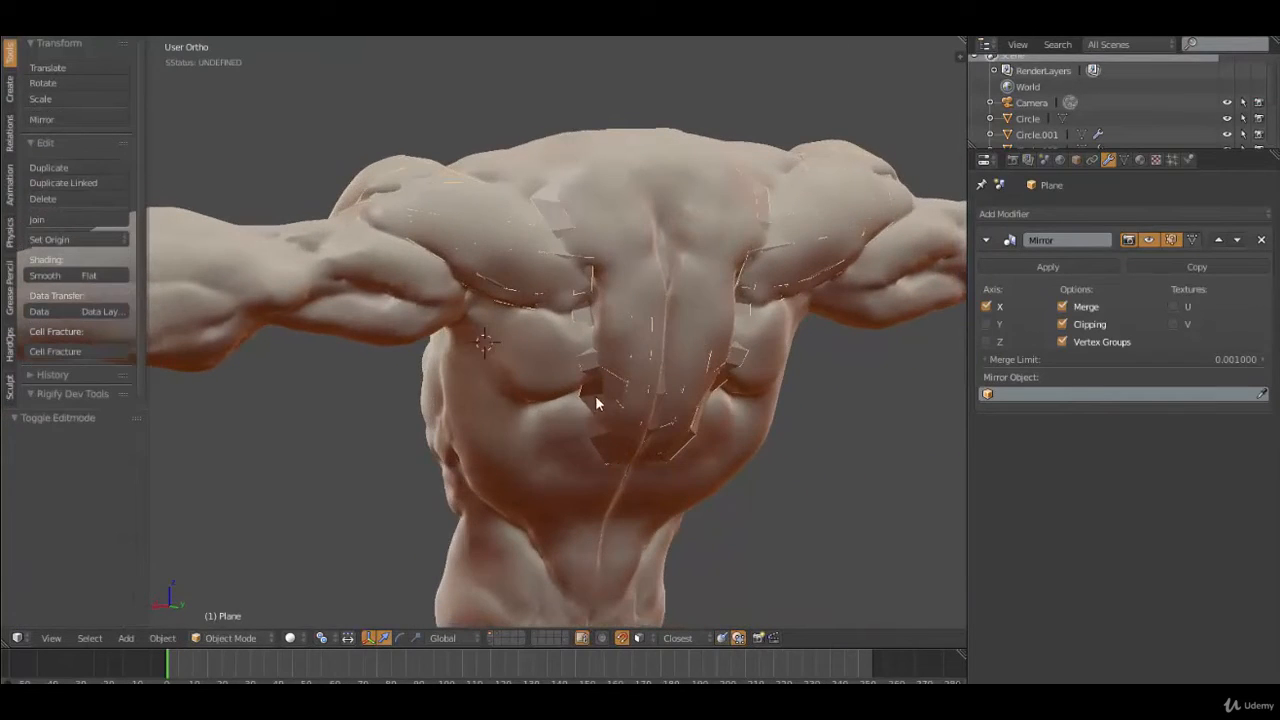
mouse_move(595, 398)
middle_mouse_down()
mouse_move(631, 403)
mouse_move(597, 418)
middle_mouse_up()
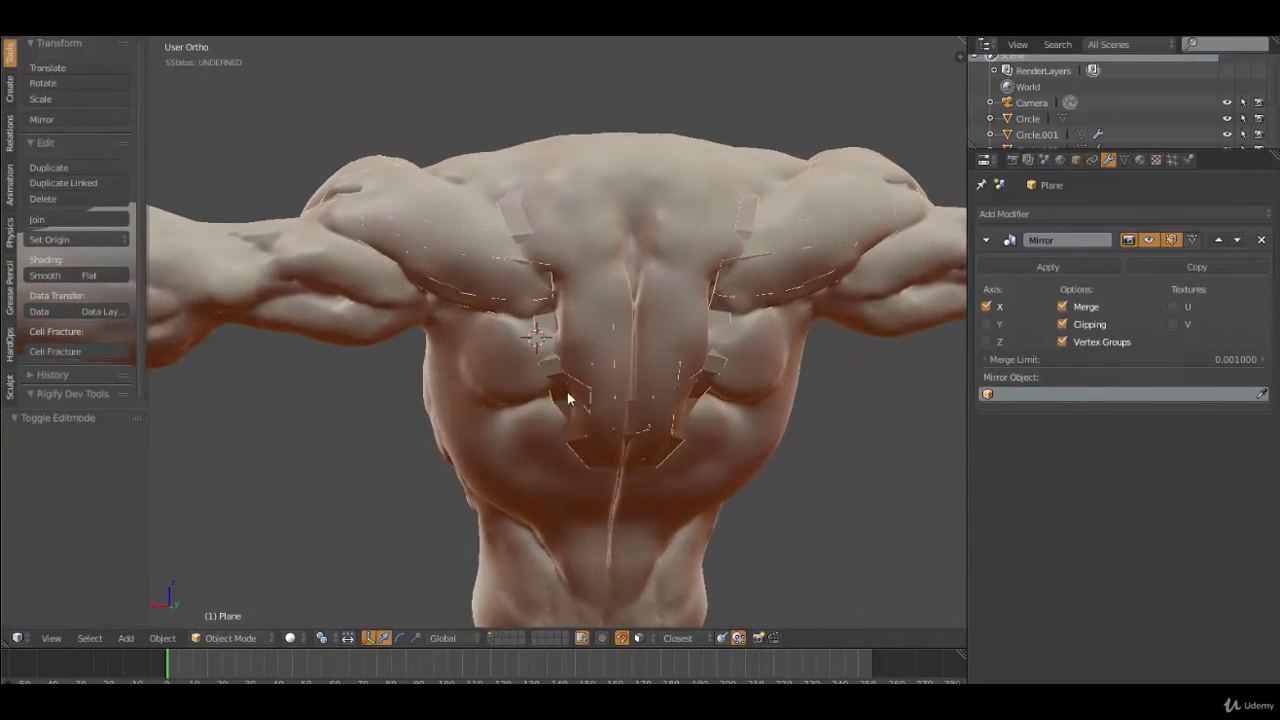
right_click(511, 418)
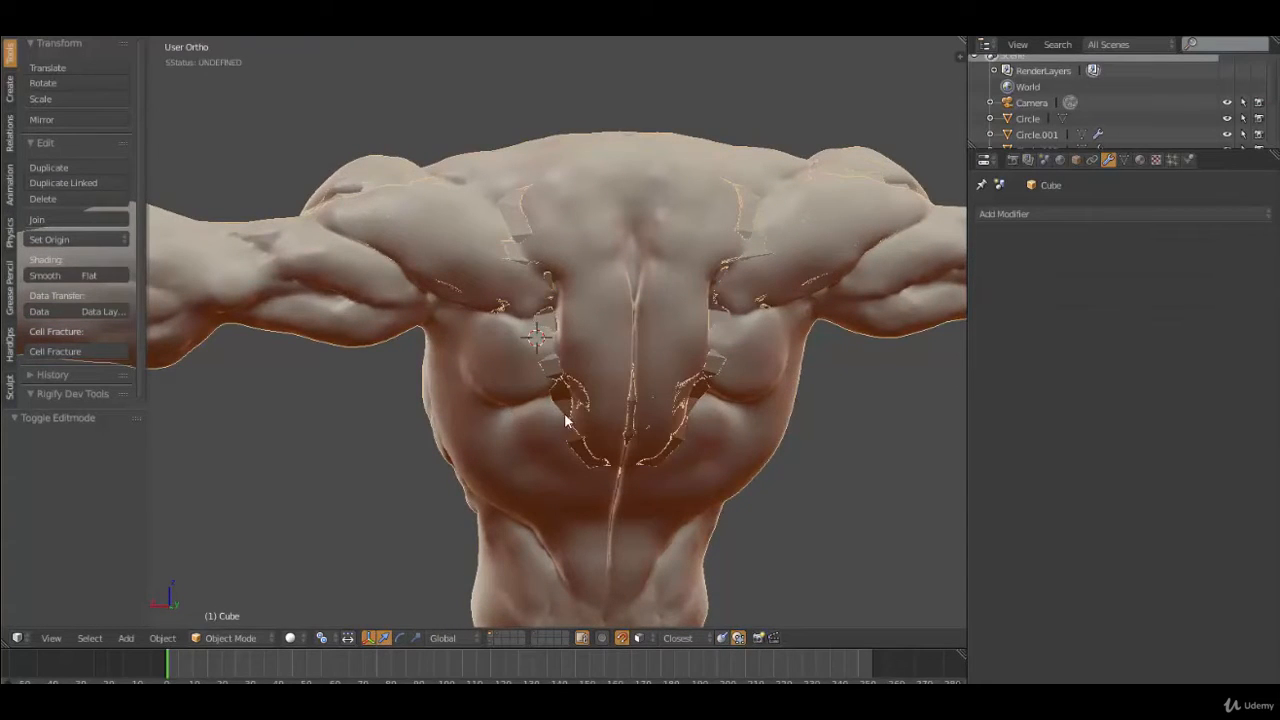
key("h")
middle_click_drag(584, 467, 469, 347)
right_click(469, 347)
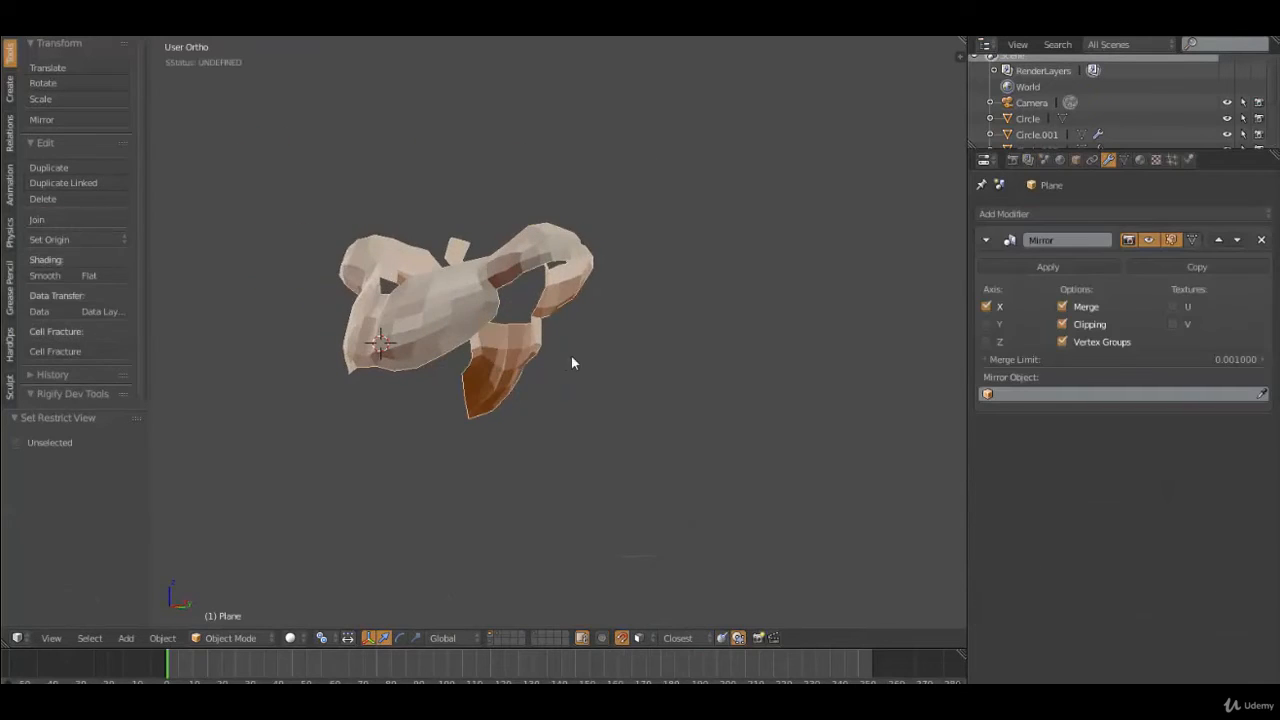
Apply smooth shading to the mirrored retopology mesh and examine its surface
middle_click_drag(572, 362, 600, 392)
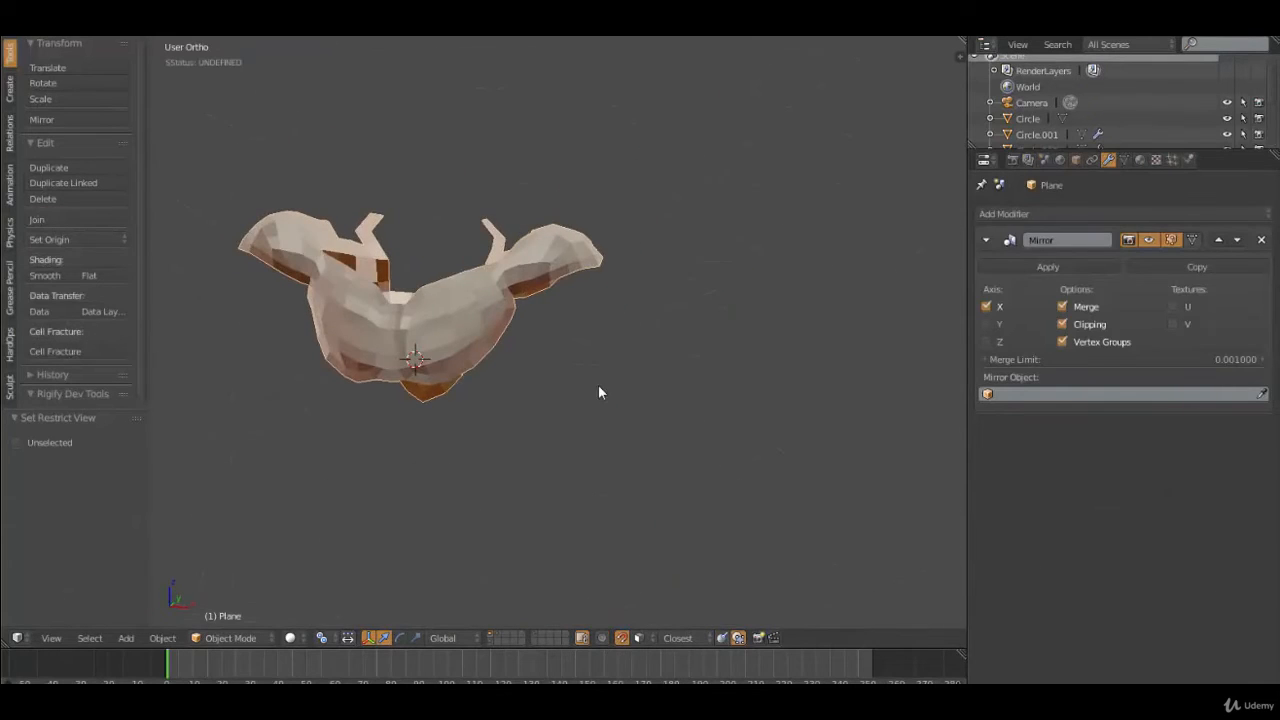
left_click(45, 276)
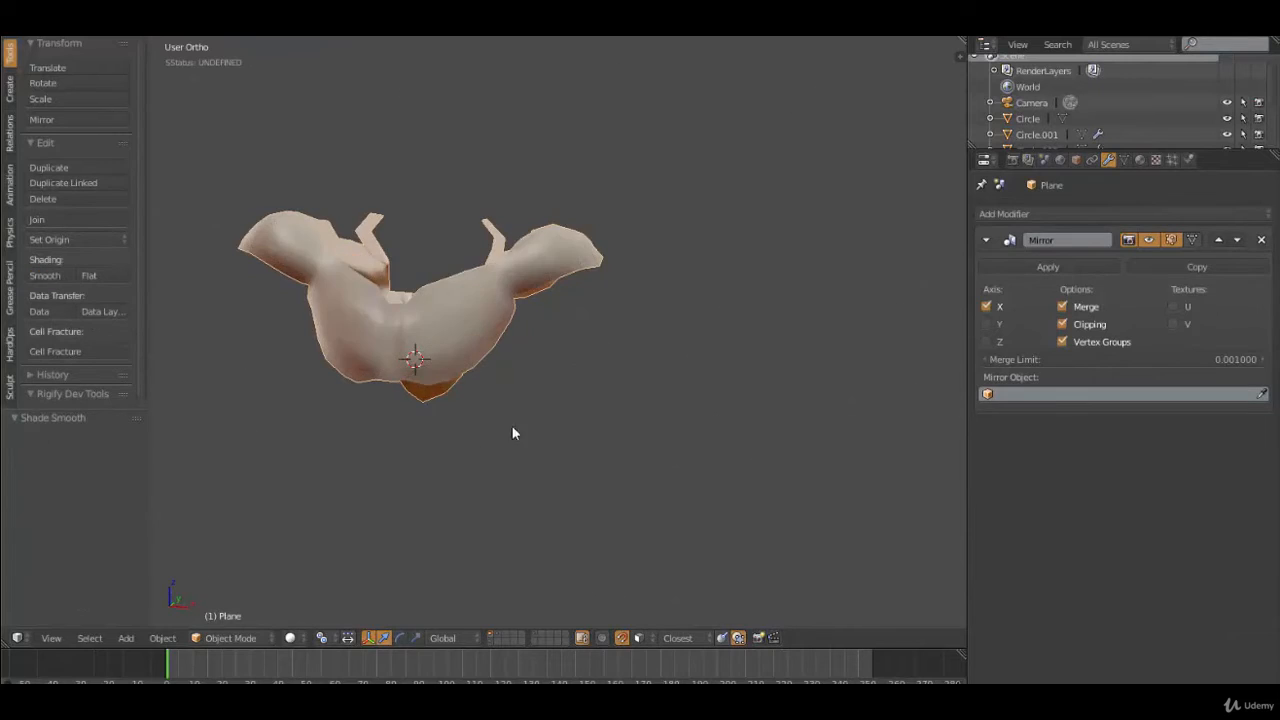
mouse_move(512, 426)
middle_mouse_down()
mouse_move(680, 412)
mouse_move(546, 434)
mouse_move(497, 476)
mouse_move(358, 367)
mouse_move(454, 311)
mouse_move(549, 286)
mouse_move(761, 295)
mouse_move(702, 367)
mouse_move(634, 414)
mouse_move(694, 385)
mouse_move(512, 326)
mouse_move(669, 409)
mouse_move(720, 357)
mouse_move(572, 365)
mouse_move(628, 350)
middle_mouse_up()
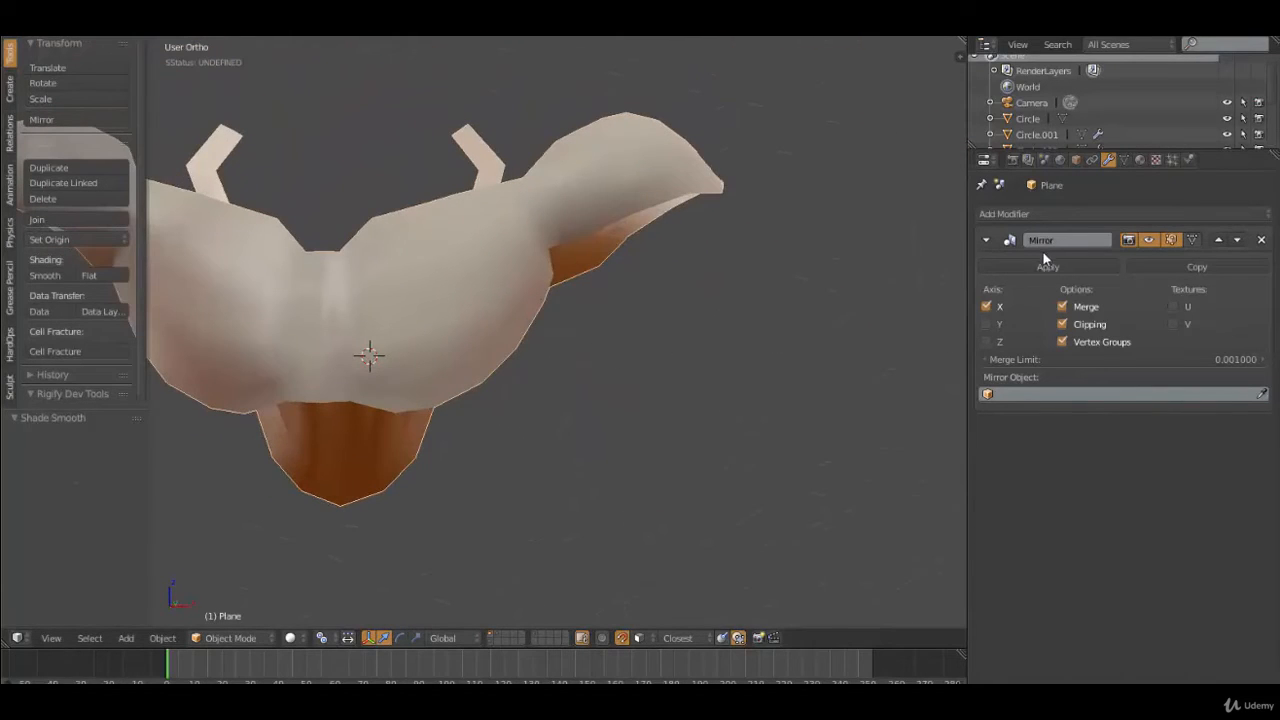
Unhide the sculpted torso and reopen the retopology mesh in Edit Mode
mouse_move(556, 368)
middle_mouse_down()
mouse_move(502, 405)
mouse_move(547, 392)
mouse_move(532, 388)
middle_mouse_up()
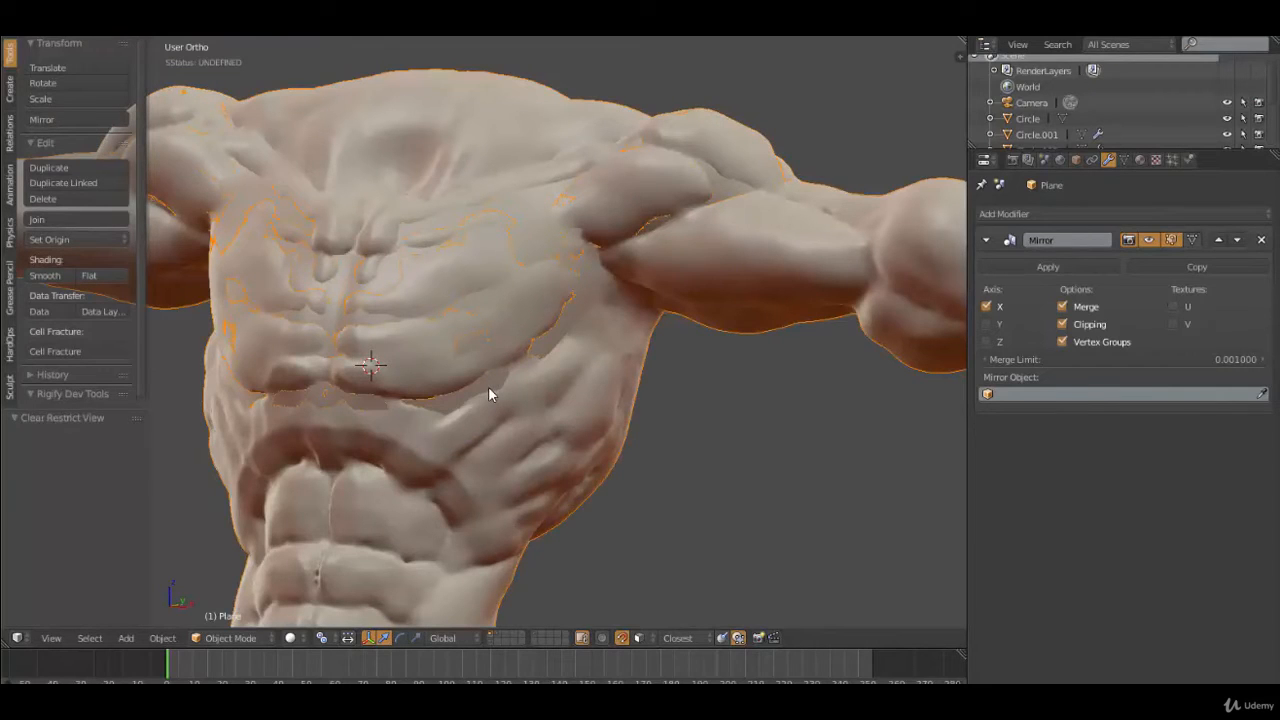
right_click(489, 387)
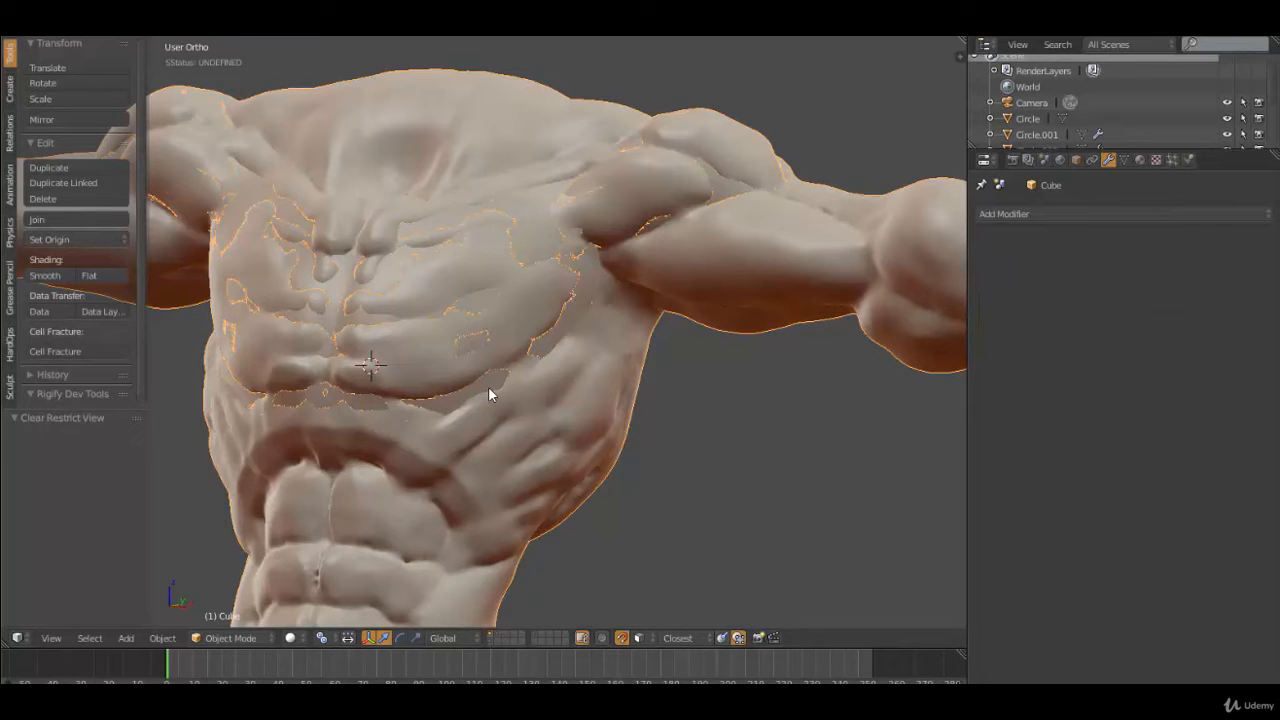
right_click(488, 388)
key("Tab")
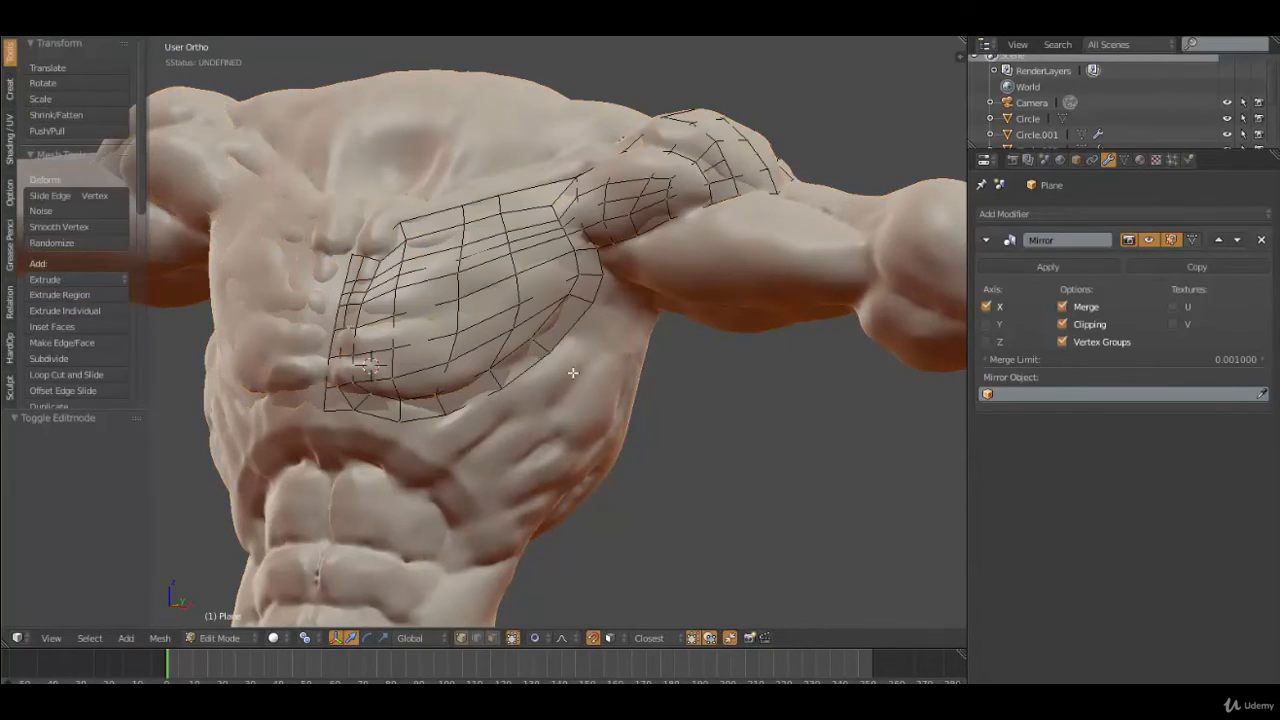
Extrude the trapezius patch's upper edges beside the spine upward by about 0.057
middle_click_drag(490, 390, 521, 356)
middle_click_drag(597, 291, 563, 415)
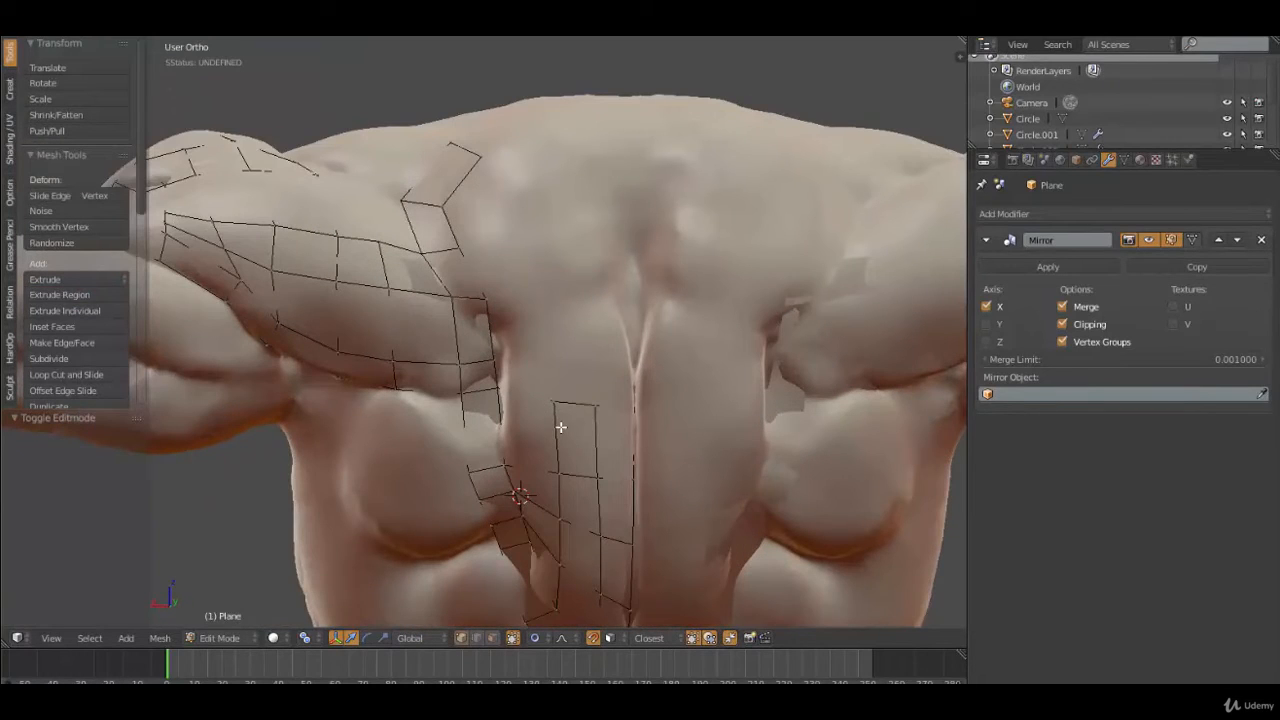
right_click(556, 403)
right_click(597, 406, "shift")
right_click(631, 410, "shift")
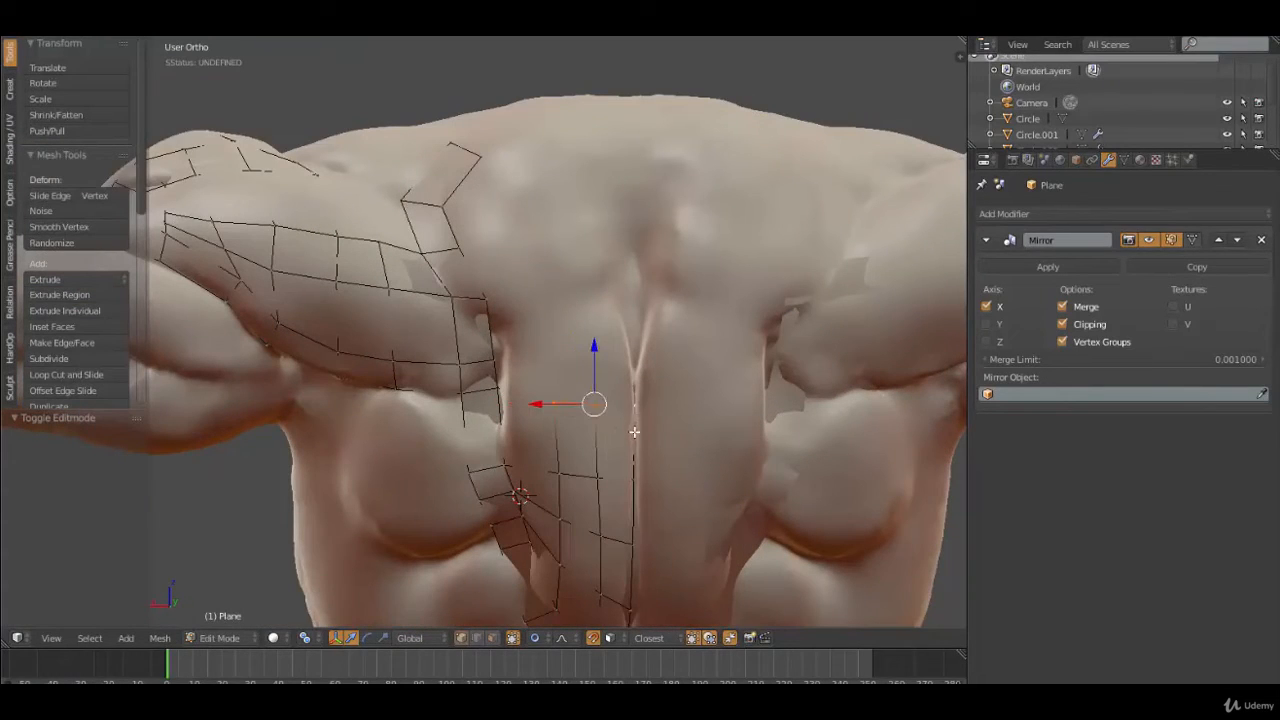
key("e")
left_click(629, 372)
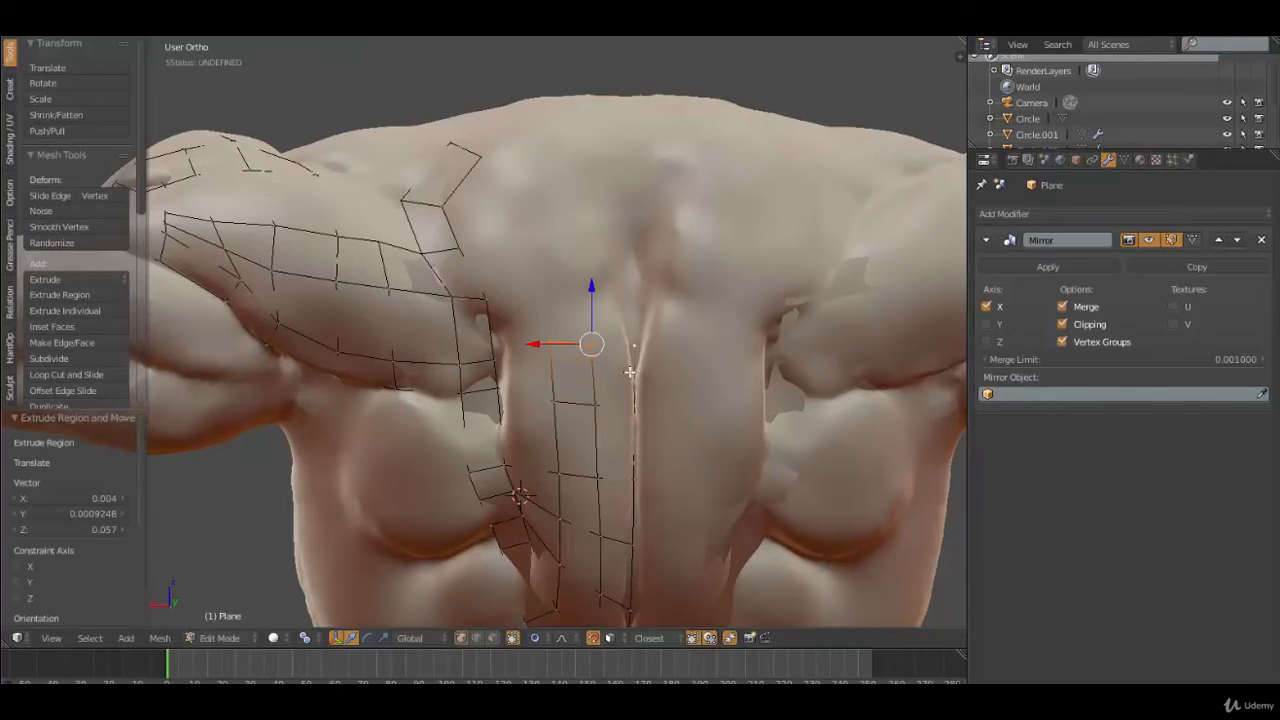
Fill the faces between the trapezius patch's outer edge and the border strip below the rear deltoid
right_click(560, 469)
right_click(506, 466, "shift")
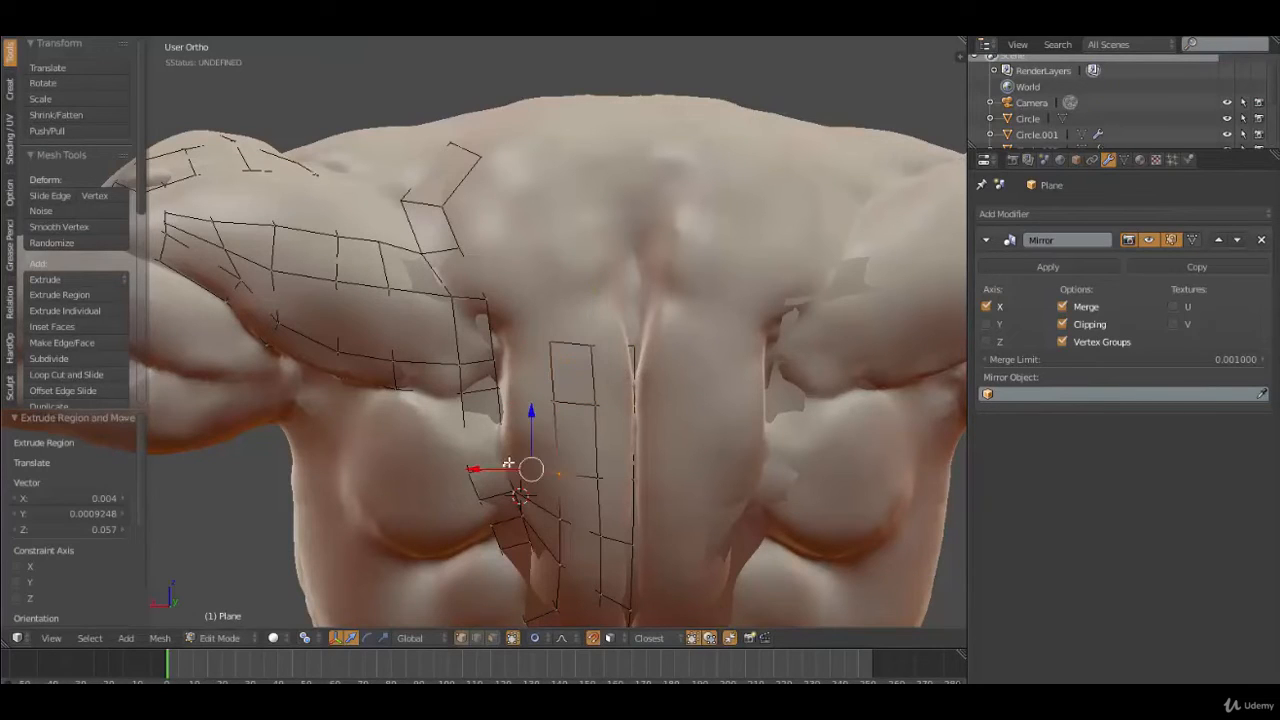
mouse_move(536, 458)
middle_mouse_down()
mouse_move(576, 442)
mouse_move(529, 475)
mouse_move(540, 474)
middle_mouse_up()
key("z")
right_click(551, 469)
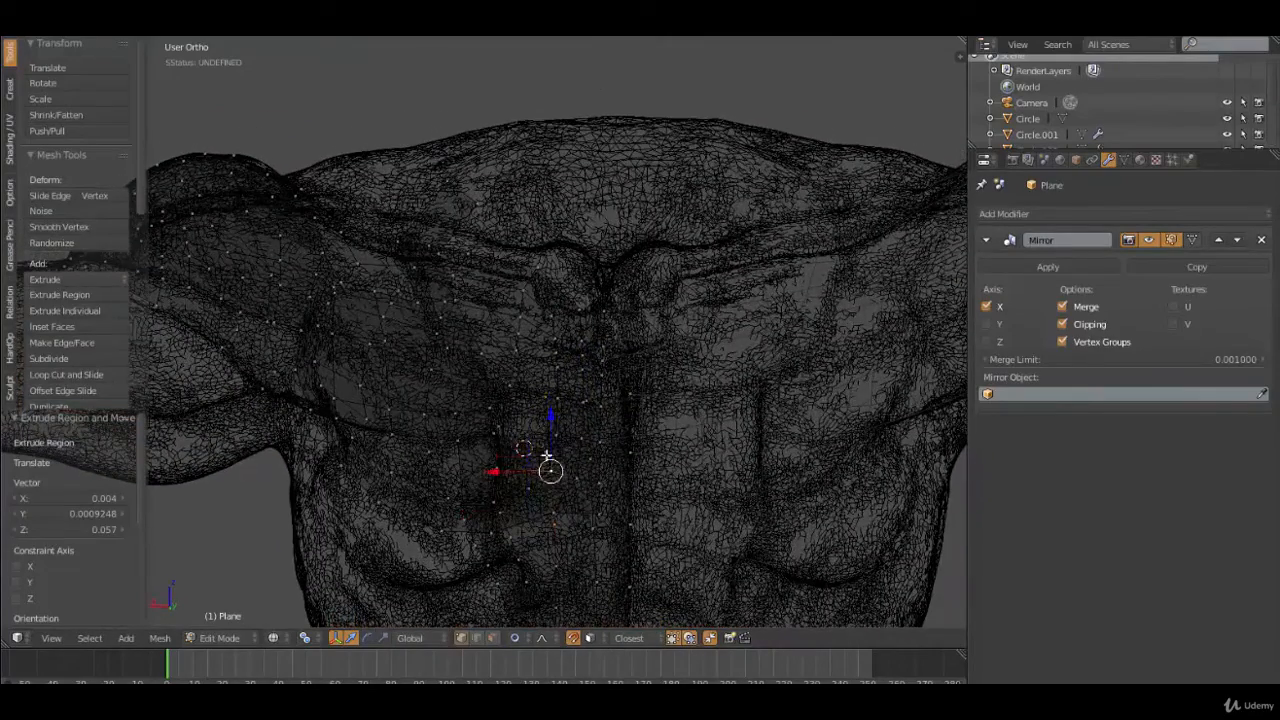
right_click(547, 455)
right_click(494, 436, "shift")
key("z")
key("f")
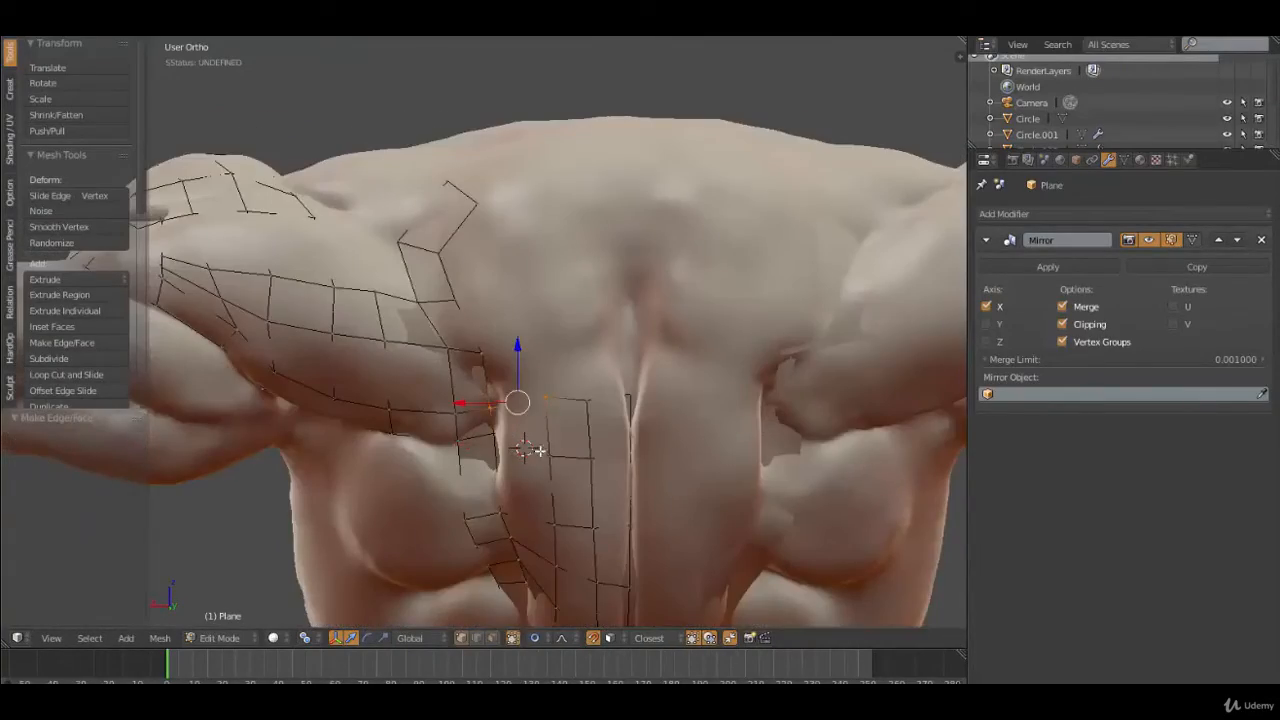
Extrude the patch's top edges up along the spine in three more rows, making the last about 0.072 high
right_click(591, 405)
right_click(643, 396, "shift")
right_click(552, 400, "shift")
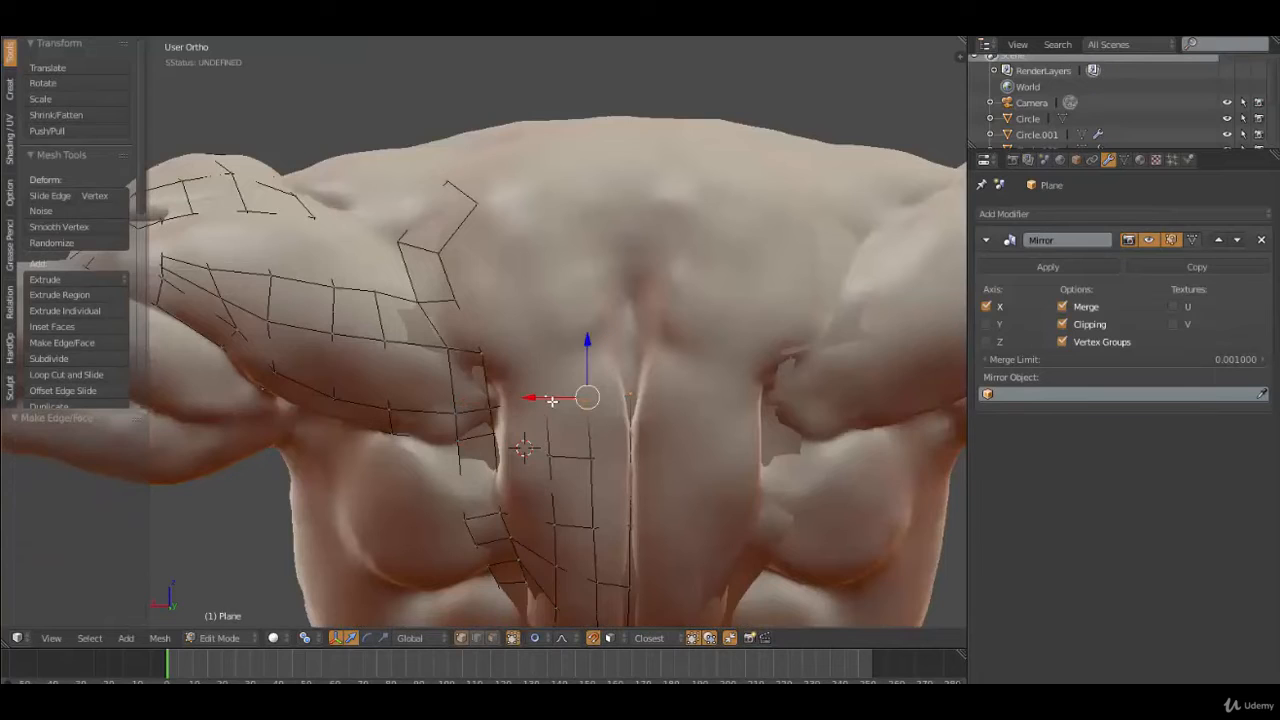
key("e")
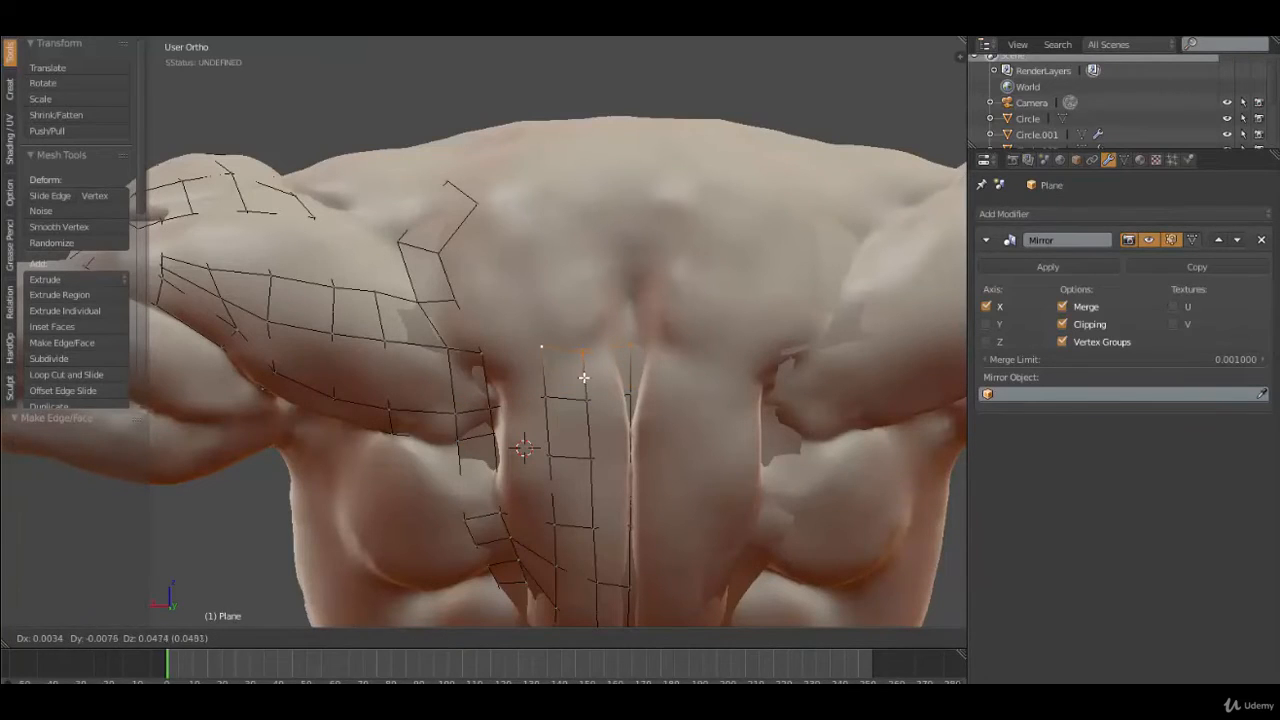
left_click(581, 370)
key("e")
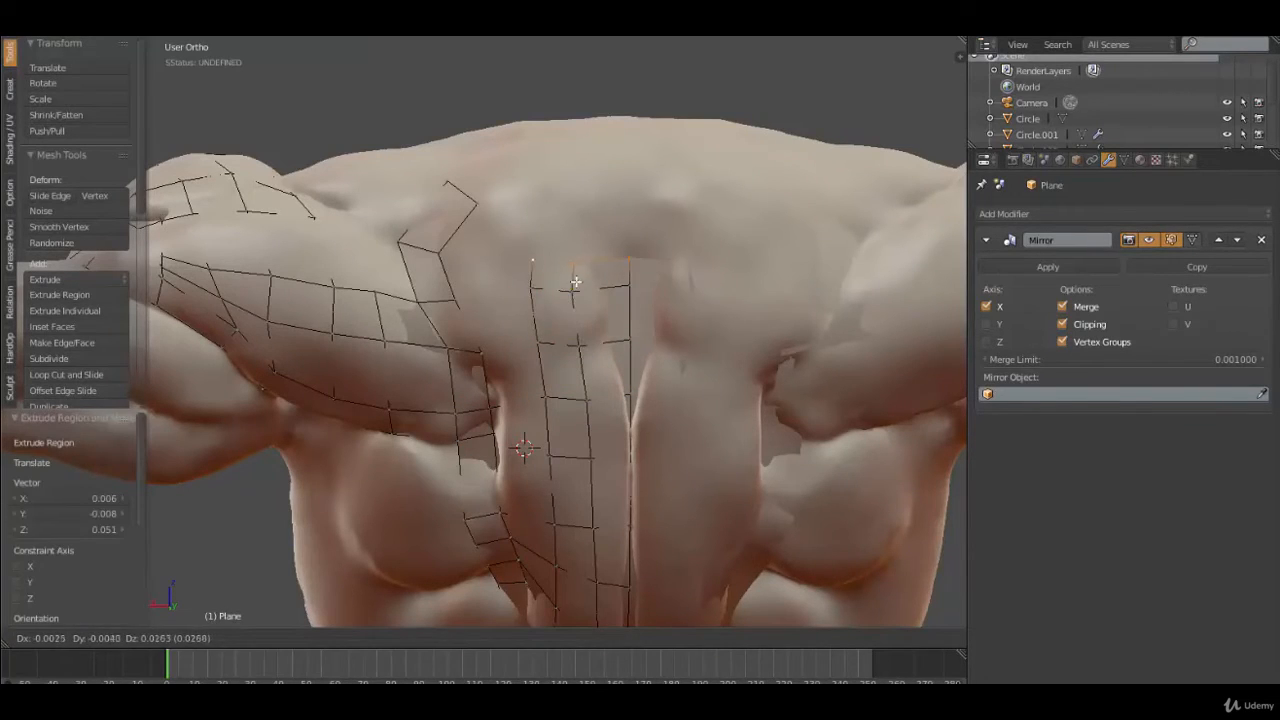
left_click(566, 238)
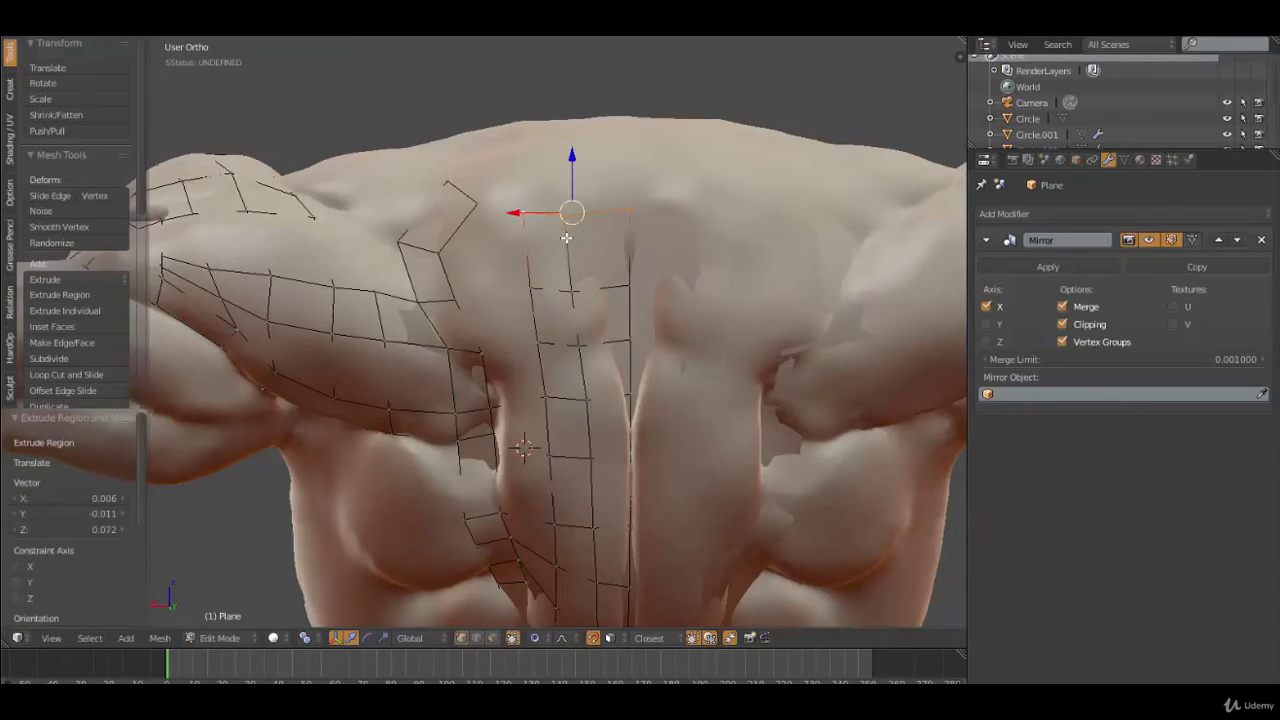
Fill faces from the extruded column's outer edge across to the rear deltoid strip
right_click(548, 407)
right_click(497, 410, "shift")
key("f")
key("f")
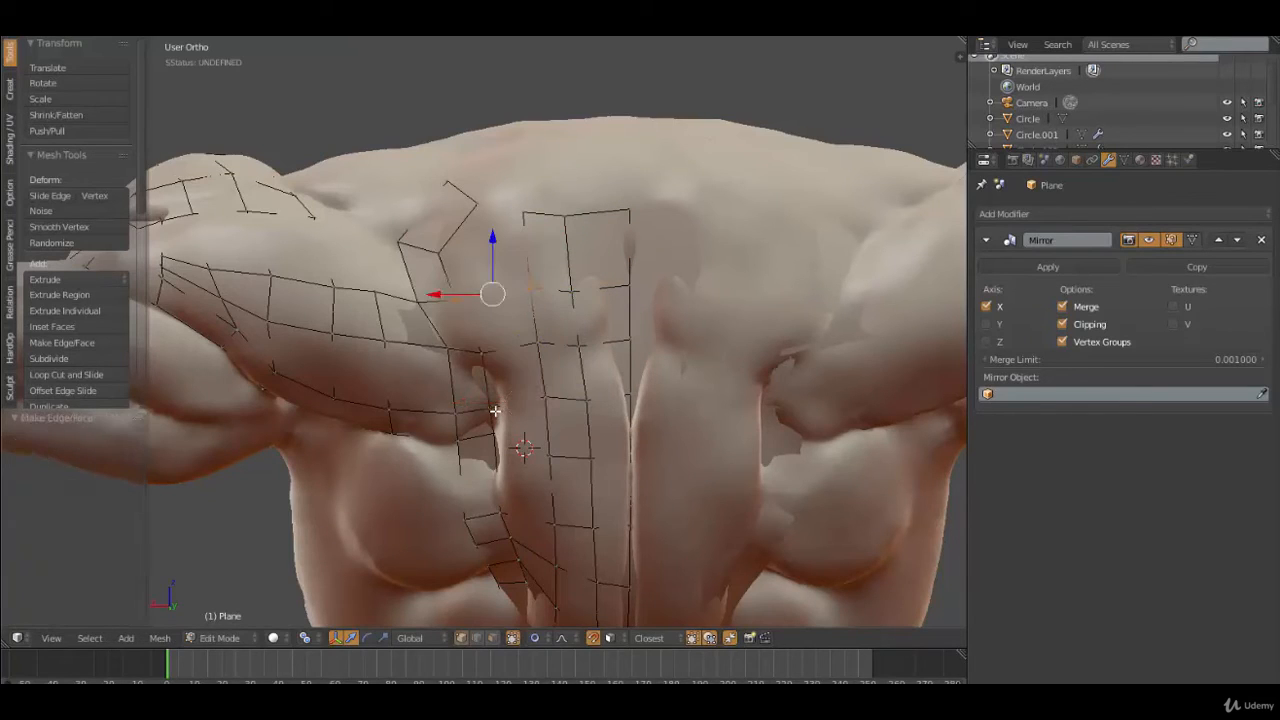
Add a horizontal loop cut through the tall top row beside the spine and fill the remaining faces to the shoulder strip
key("ctrl+r")
double_click(575, 267)
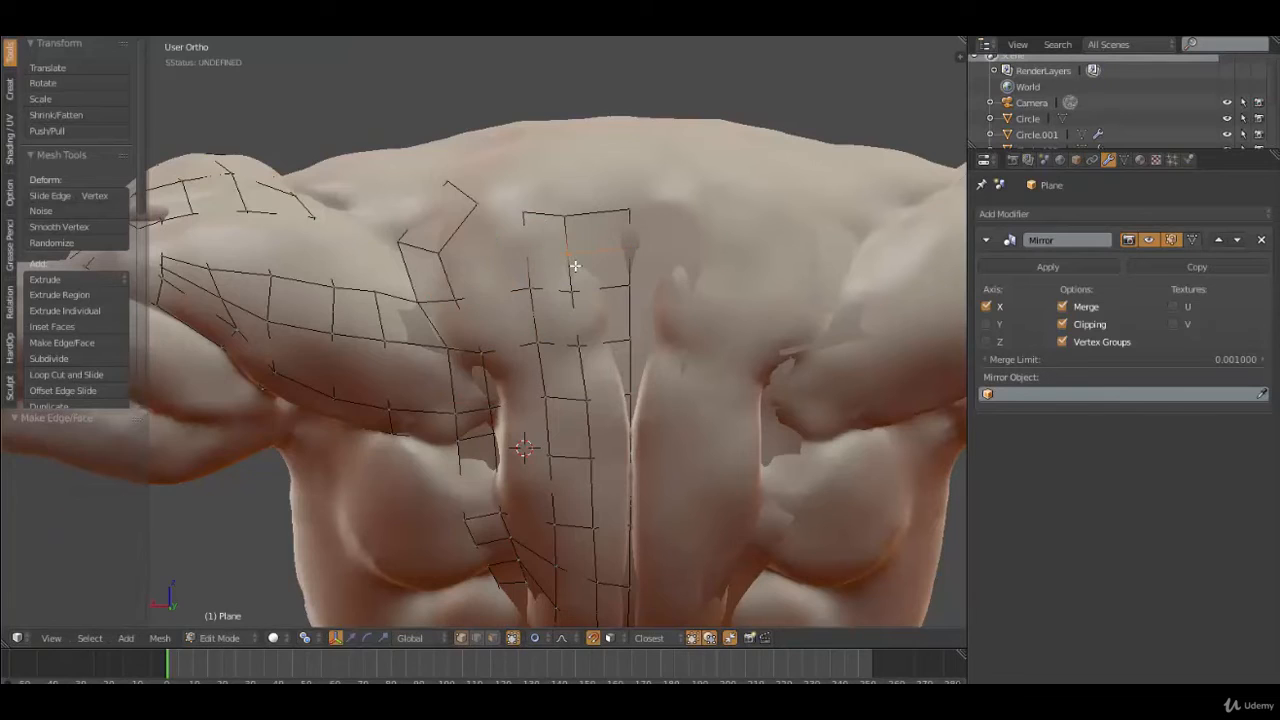
right_click(526, 302)
right_click(473, 298, "shift")
key("f")
key("f")
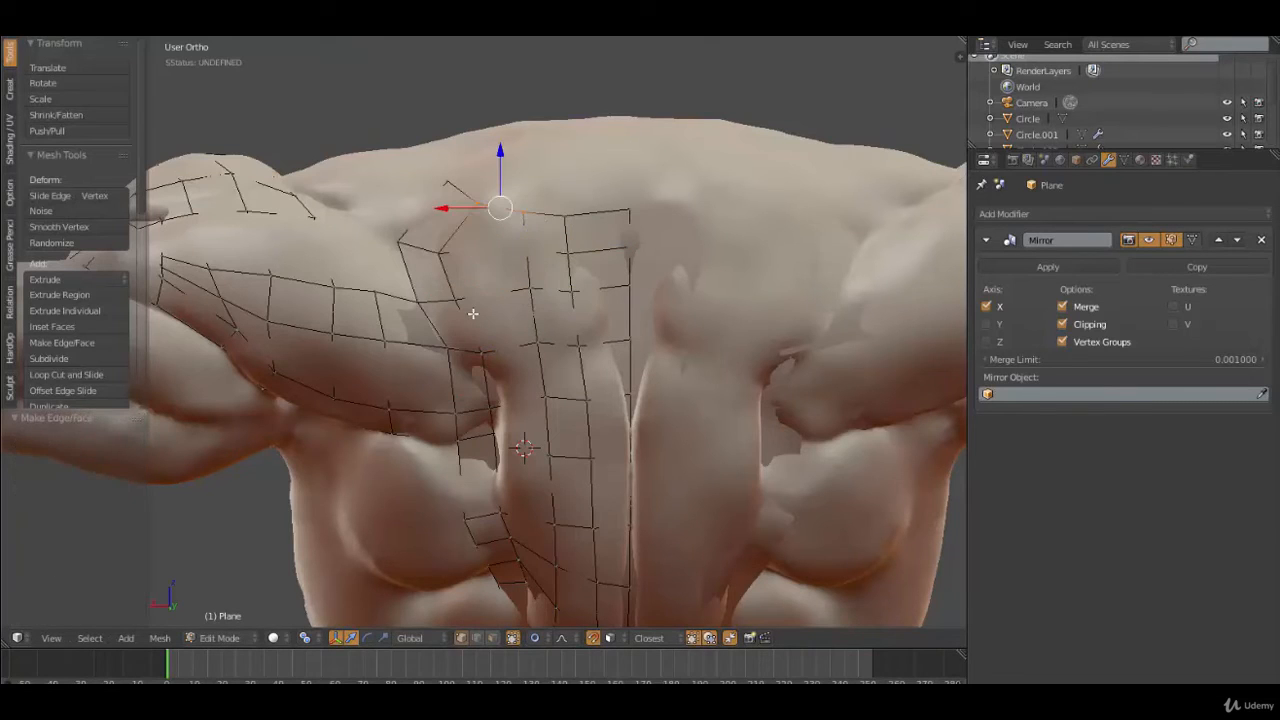
Move the patch's outer column vertices away from the spine to even out the quads on the upper back
right_click(534, 290)
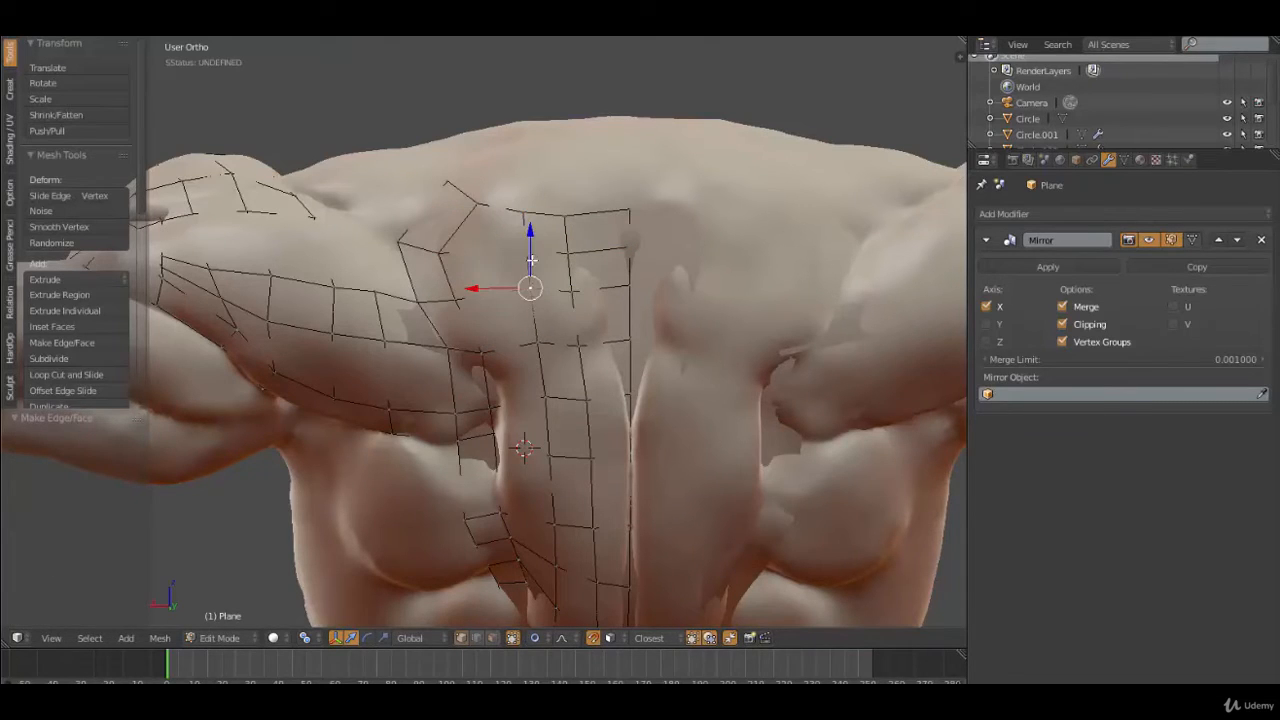
key("g")
left_click(527, 323)
right_click(551, 391)
key("g")
left_click(539, 397)
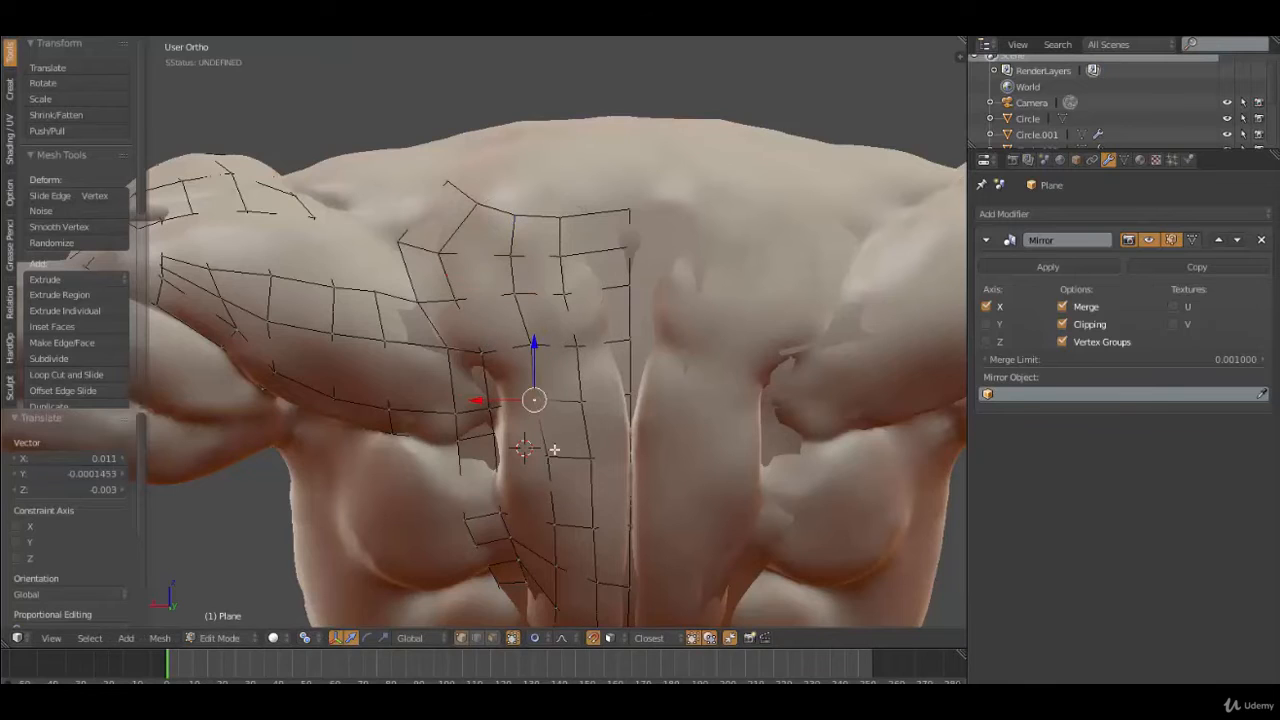
right_click(554, 450)
key("g")
left_click(537, 452)
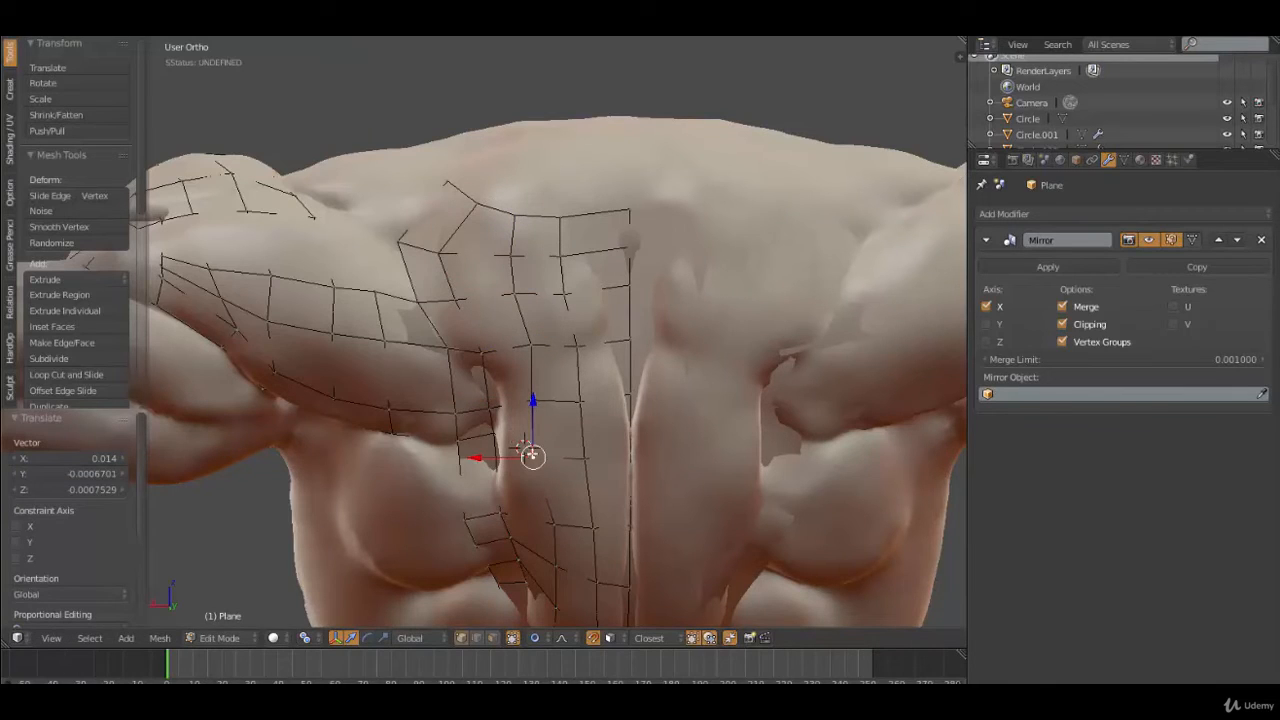
left_click_drag(533, 457, 494, 443)
middle_click_drag(528, 470, 456, 414)
key("Tab")
key("Tab")
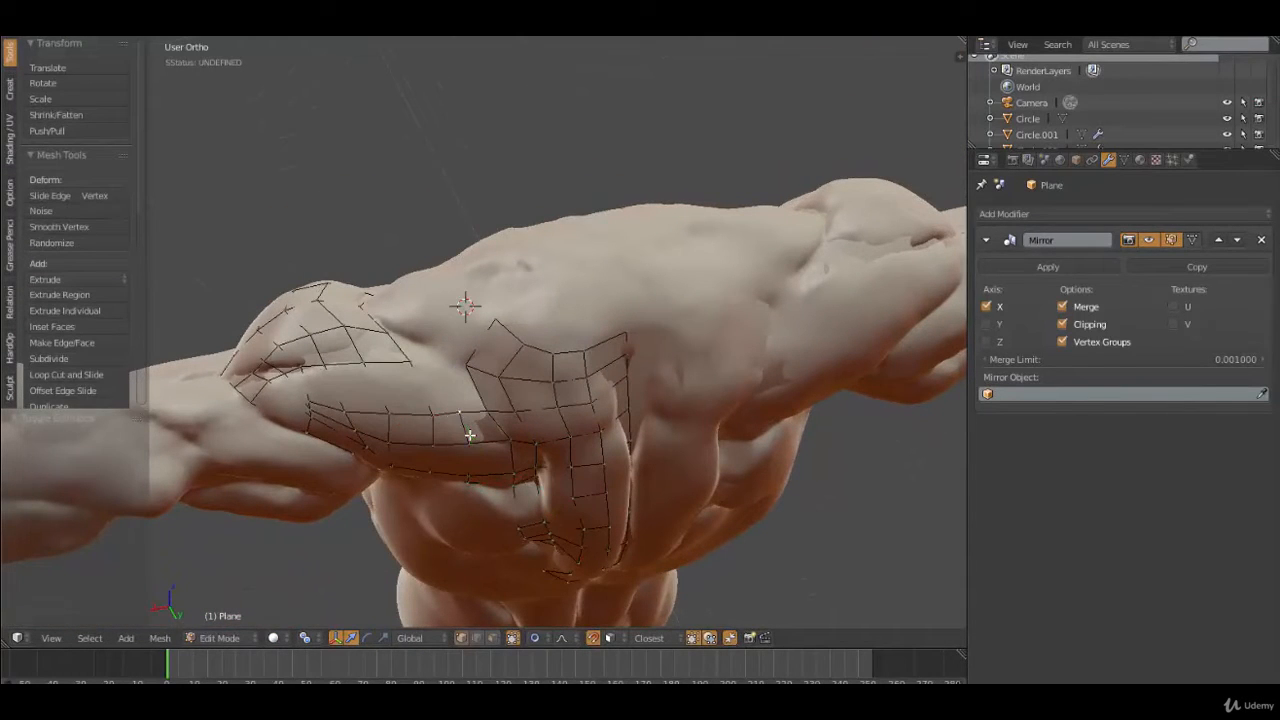
Extrude a vertex up from the rear deltoid strip's upper edge and fill faces between the strip, the upper back patch and the shoulder cap
key("e")
left_click(460, 393)
right_click(488, 417, "shift")
right_click(466, 416, "shift")
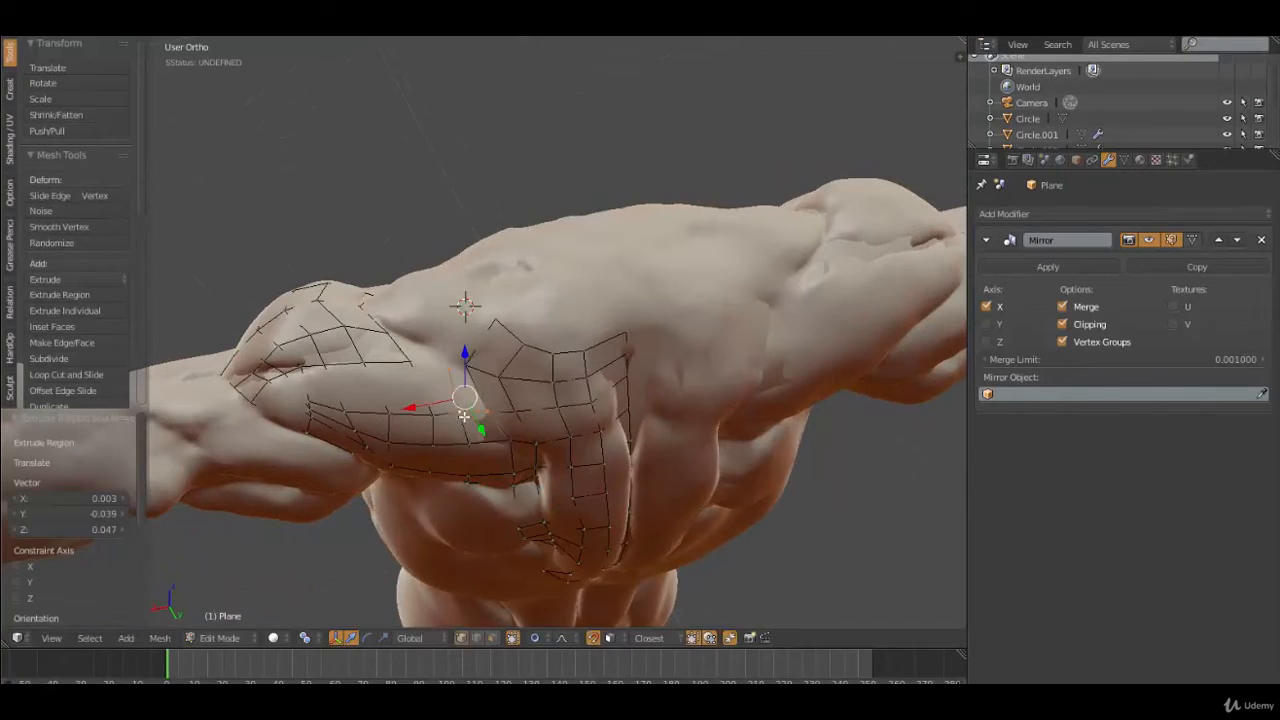
right_click(472, 371, "shift")
key("f")
right_click(443, 412)
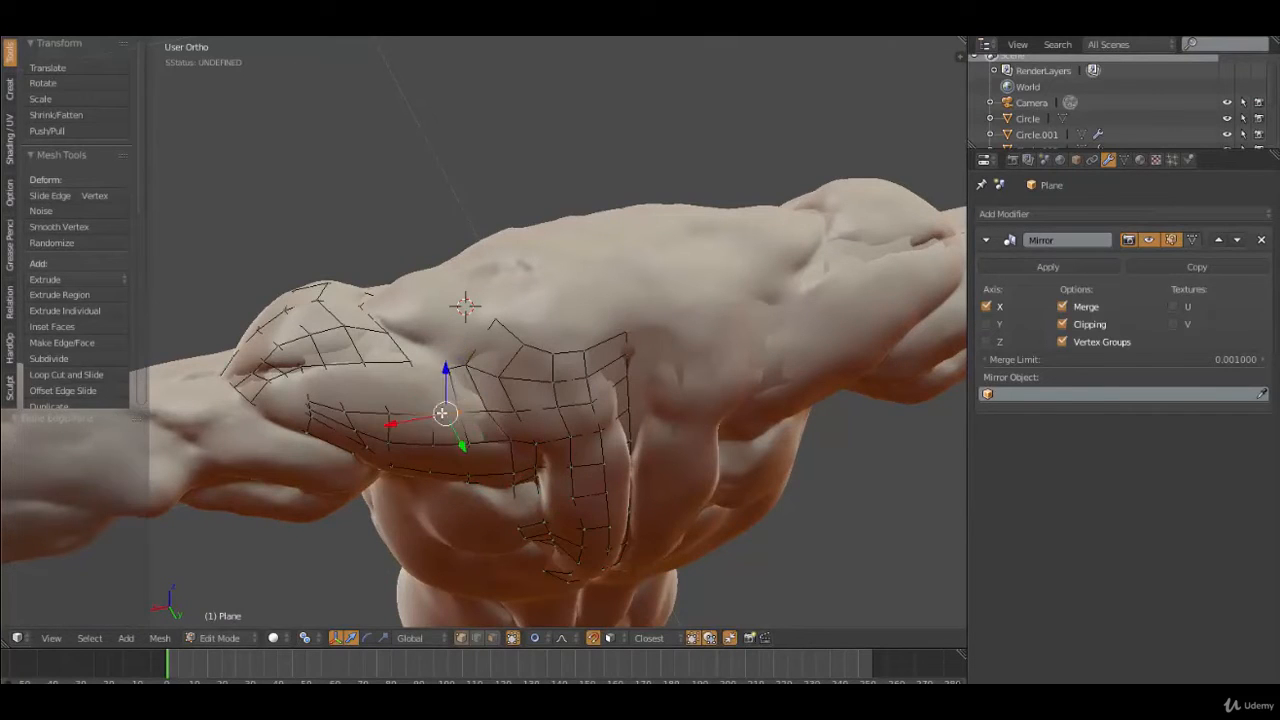
middle_click_drag(443, 416, 515, 470)
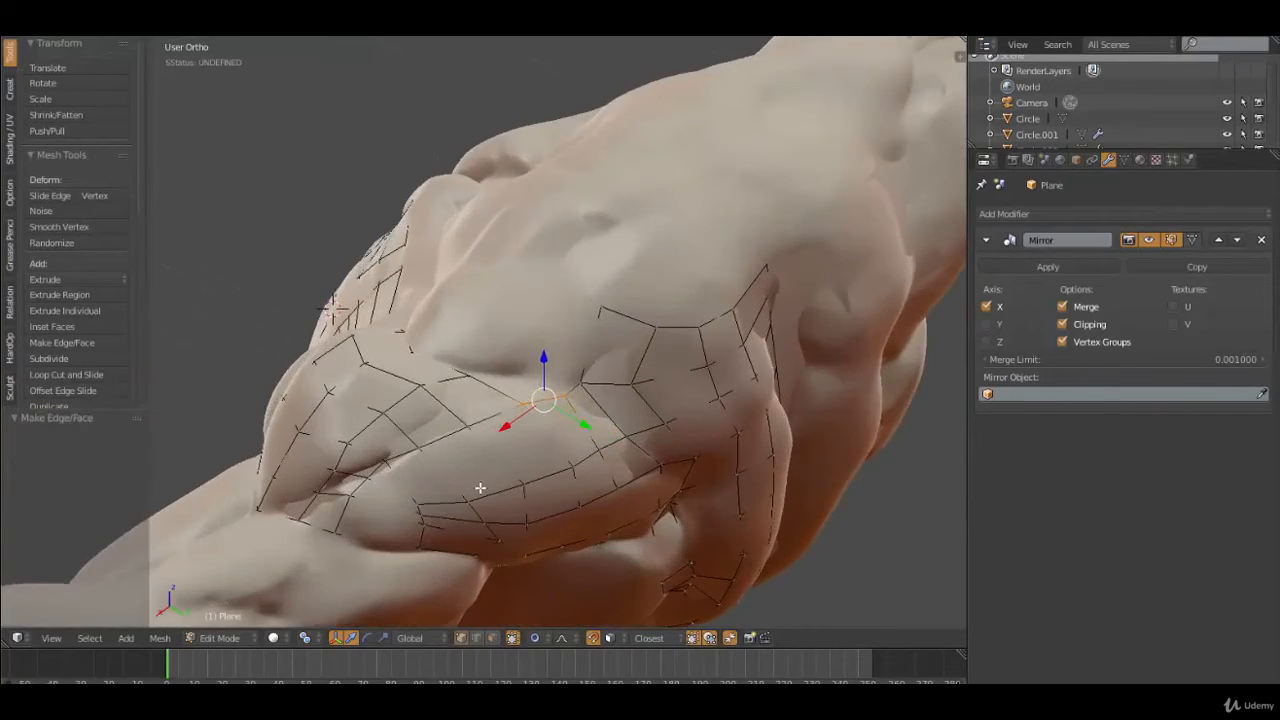
Move the vertices of the rear deltoid strip's upper edge and middle row upward to even out its quads
right_click(573, 467, "shift")
right_click(599, 451, "shift")
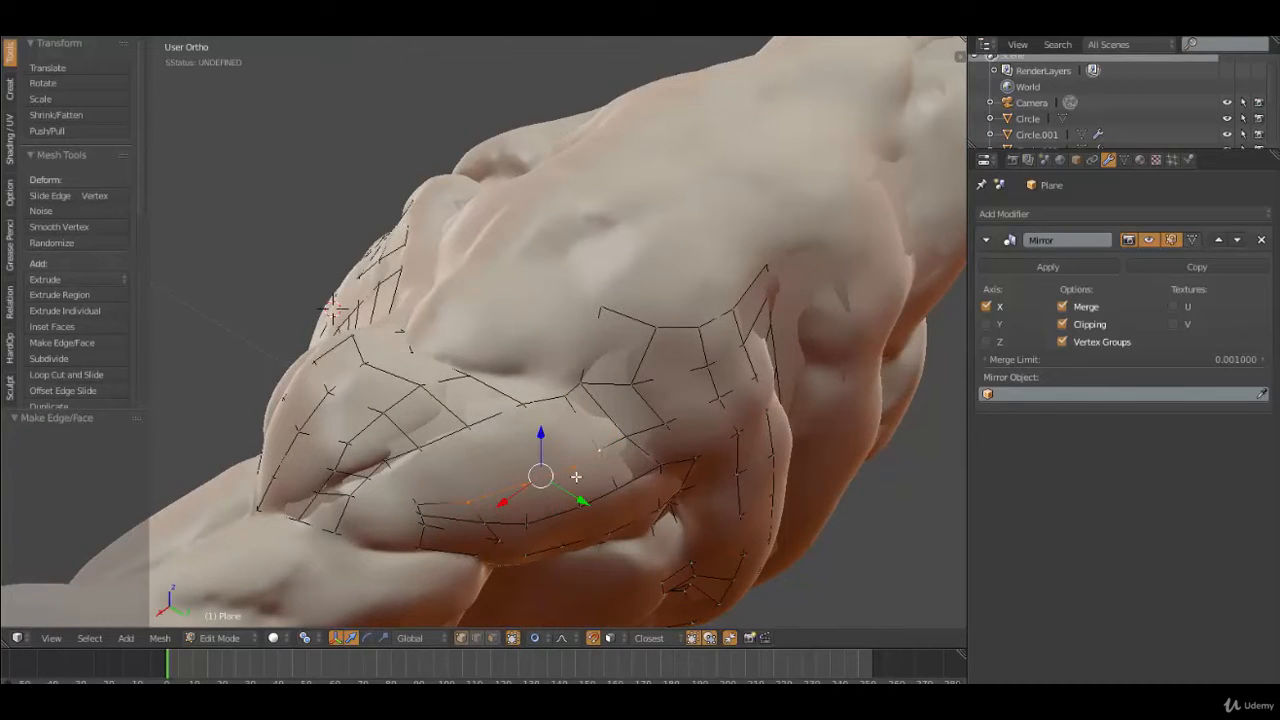
key("g")
left_click(565, 464)
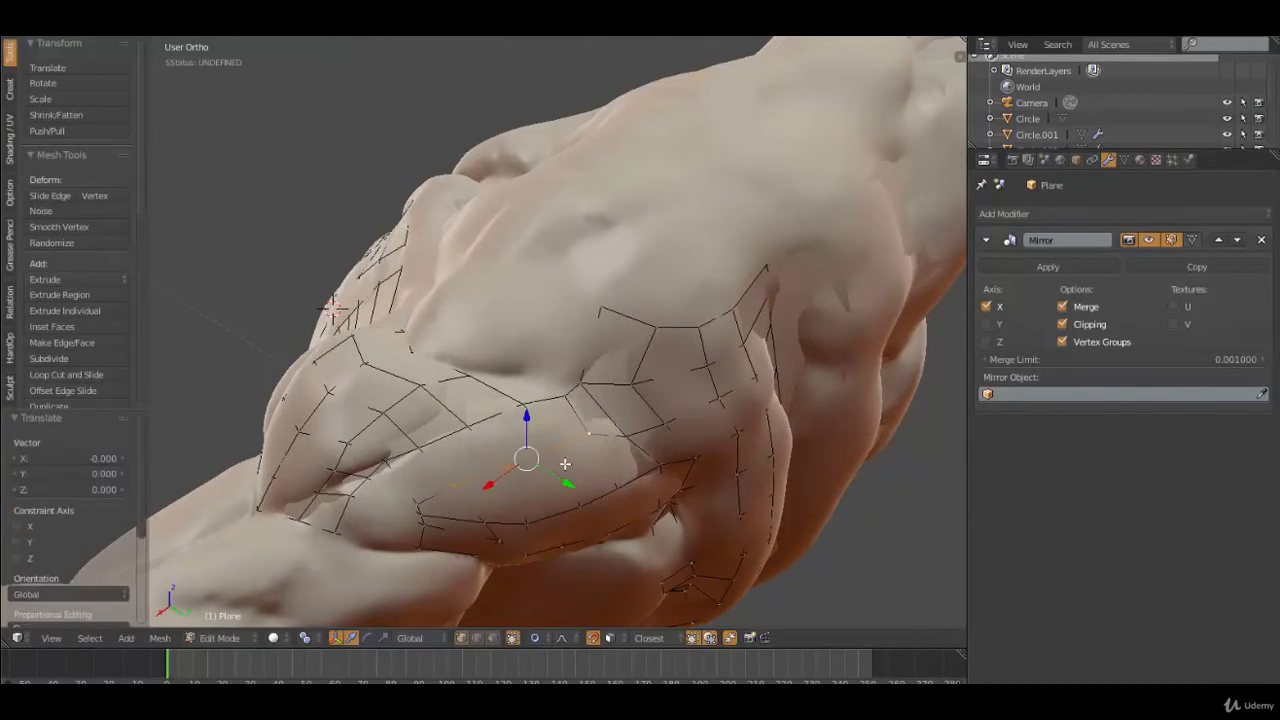
right_click(488, 519)
right_click(535, 525, "shift")
right_click(573, 503, "shift")
right_click(611, 493, "shift")
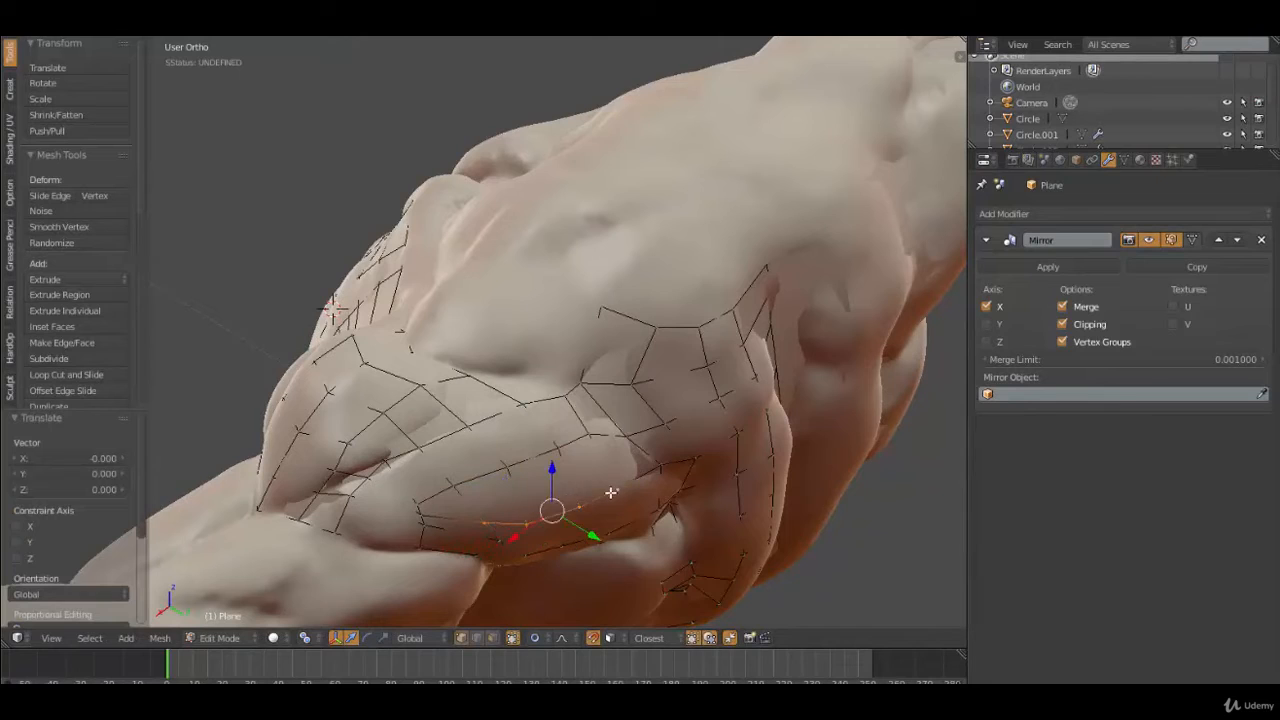
key("g")
left_click(595, 492)
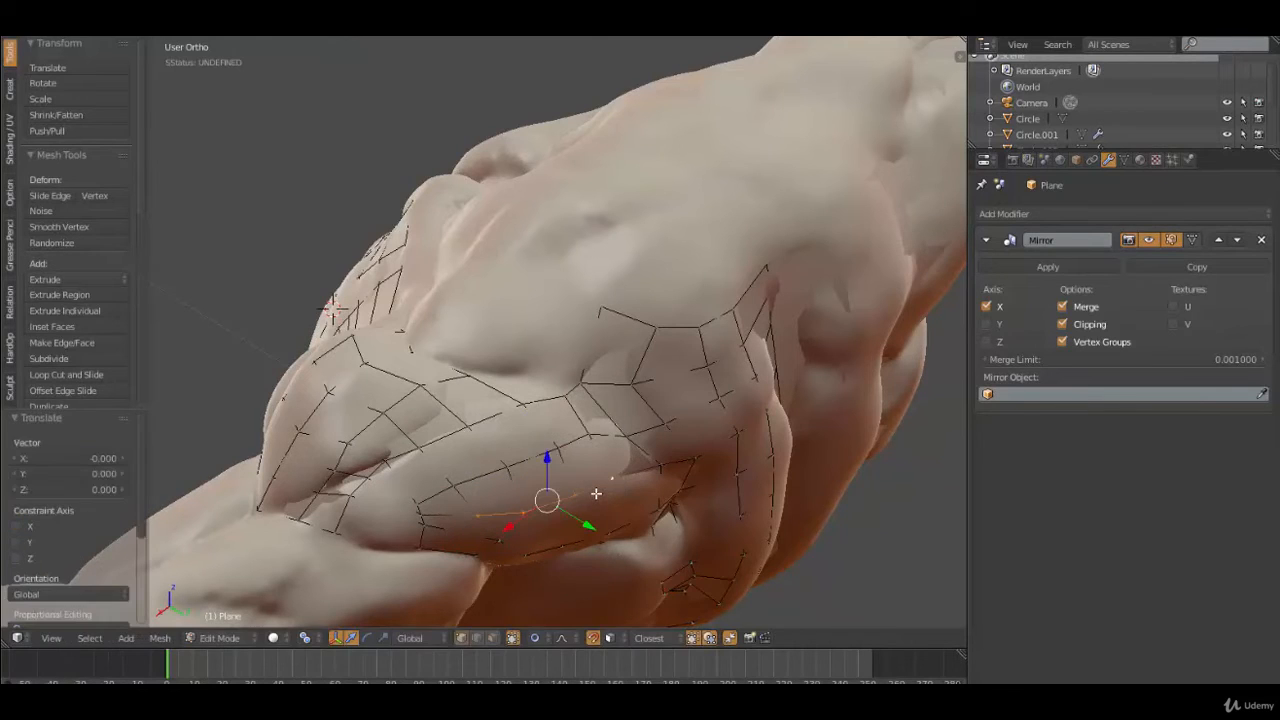
Shrink the proportional editing radius to about 0.03 and move the strip's upper corner vertex at the arm end upward
right_click(420, 503)
key("shift+v")
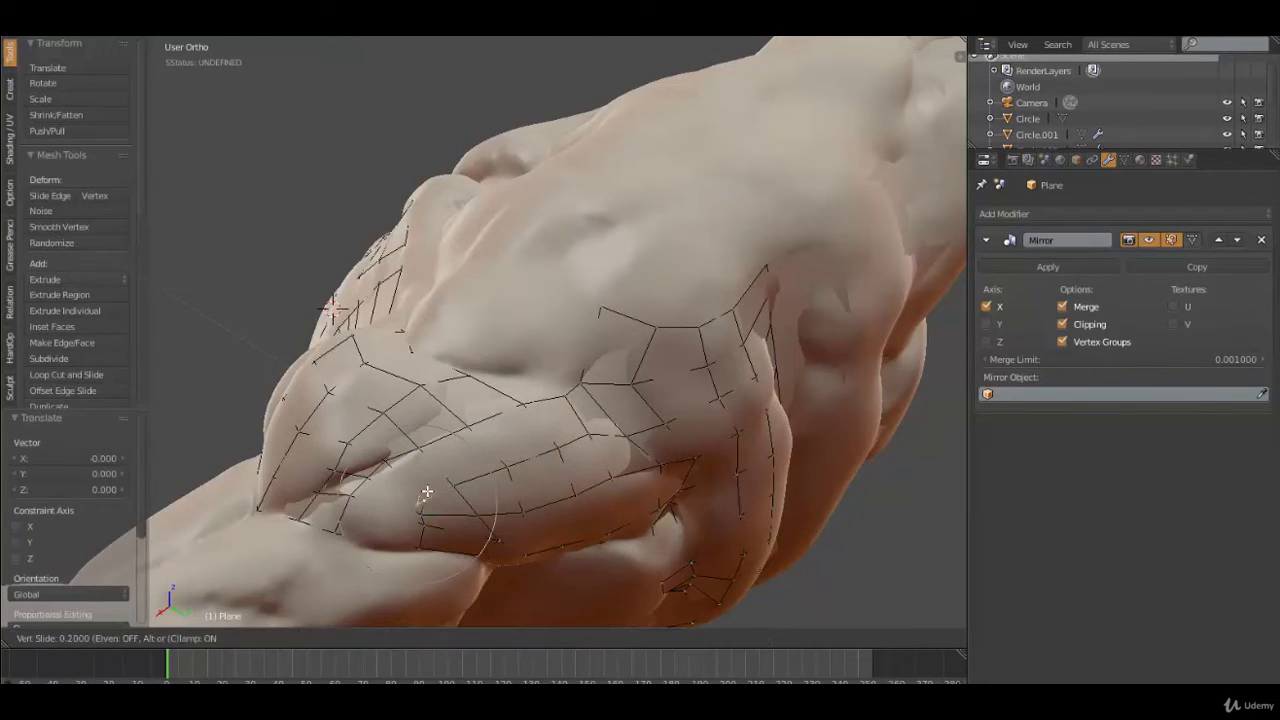
right_click(427, 490)
key("g")
scroll(438, 485, "up", 8)
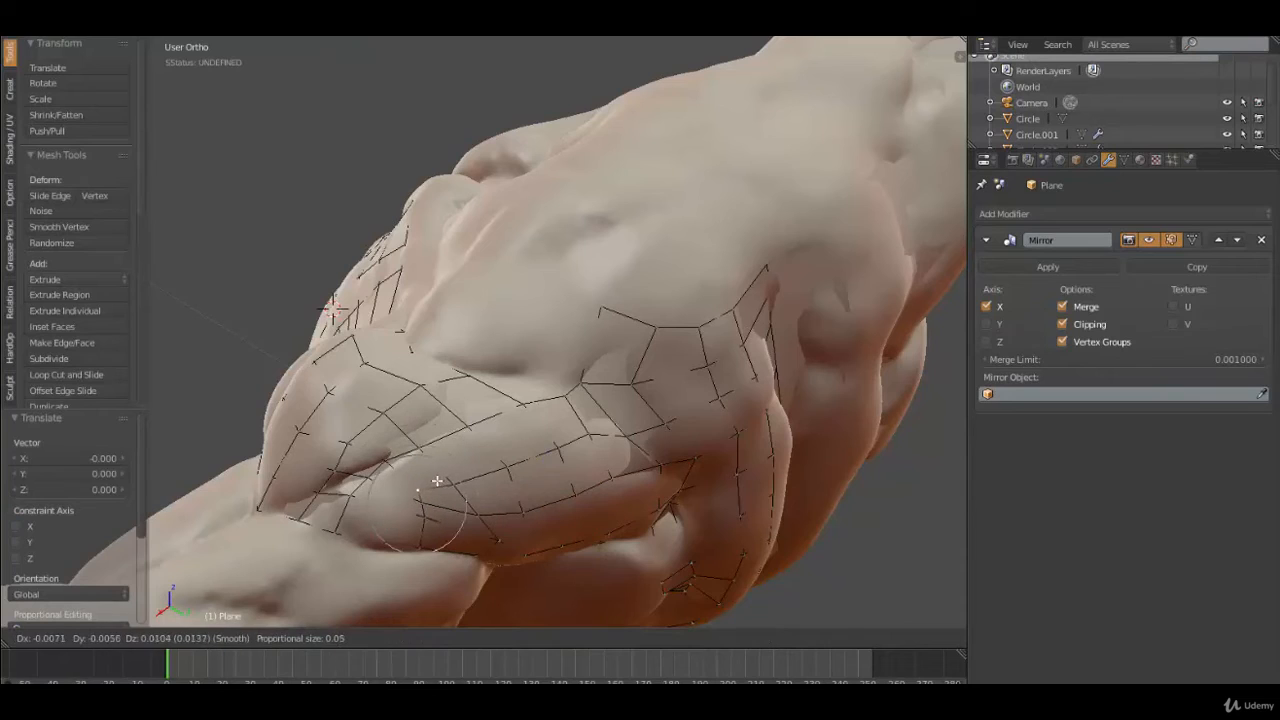
scroll(438, 480, "up", 2)
left_click(441, 483)
Reposition the vertices down the strip's arm end outward to straighten its end column
right_click(424, 523)
key("g")
left_click(416, 533)
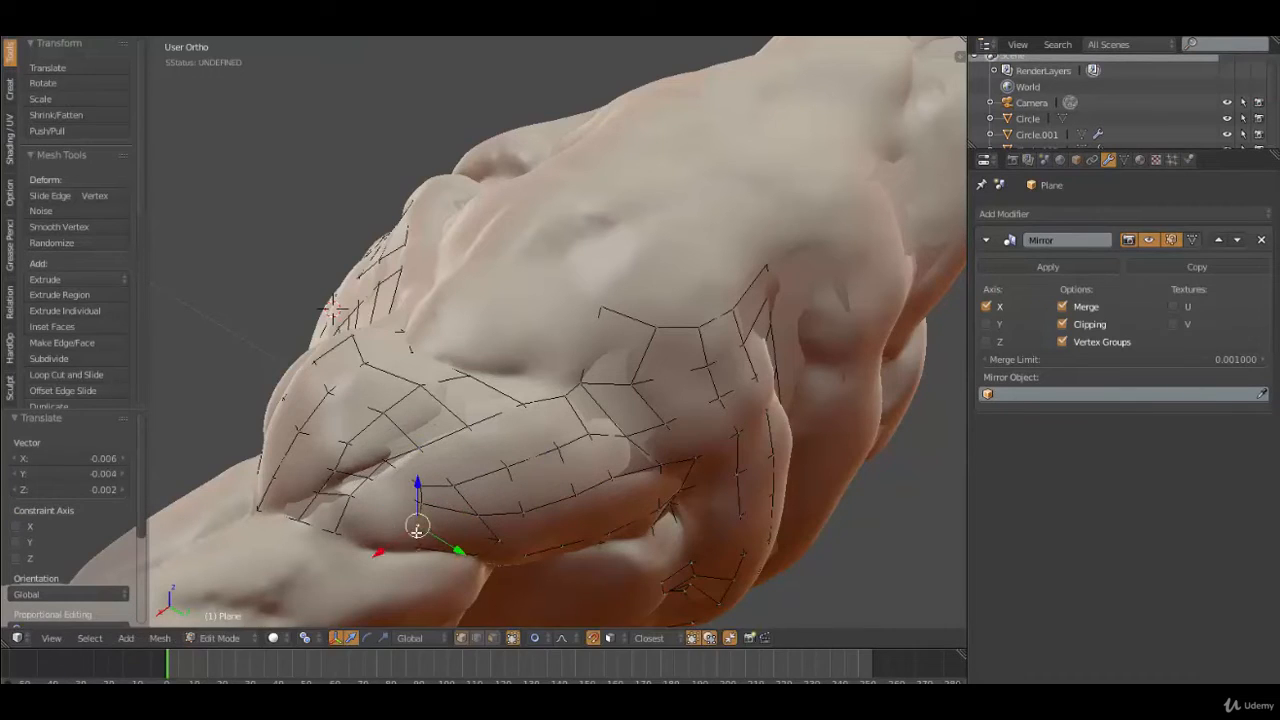
right_click(419, 549)
key("g")
left_click(411, 549)
right_click(426, 503)
key("g")
left_click(420, 502)
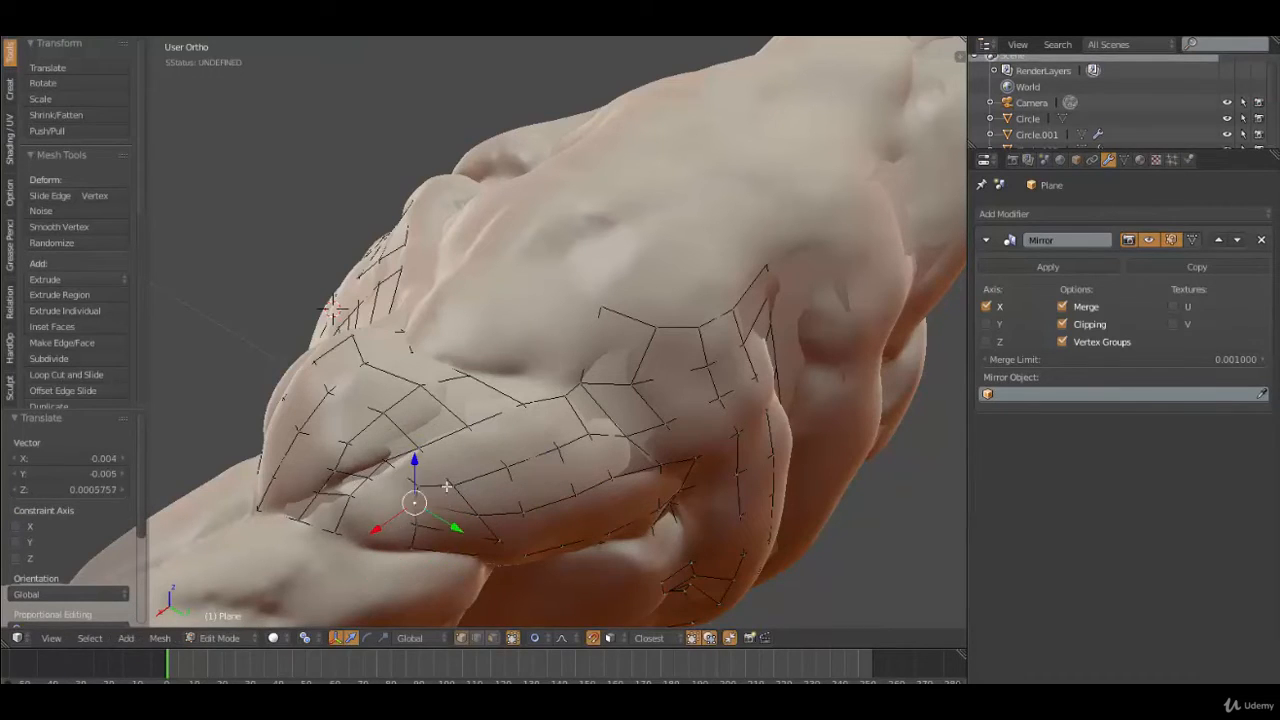
Adjust the rear deltoid strip's upper corner and shift two of its middle-row vertices down for evenly spaced rows
right_click(453, 477)
scroll(453, 474, "down", 3)
middle_click_drag(452, 466, 409, 394)
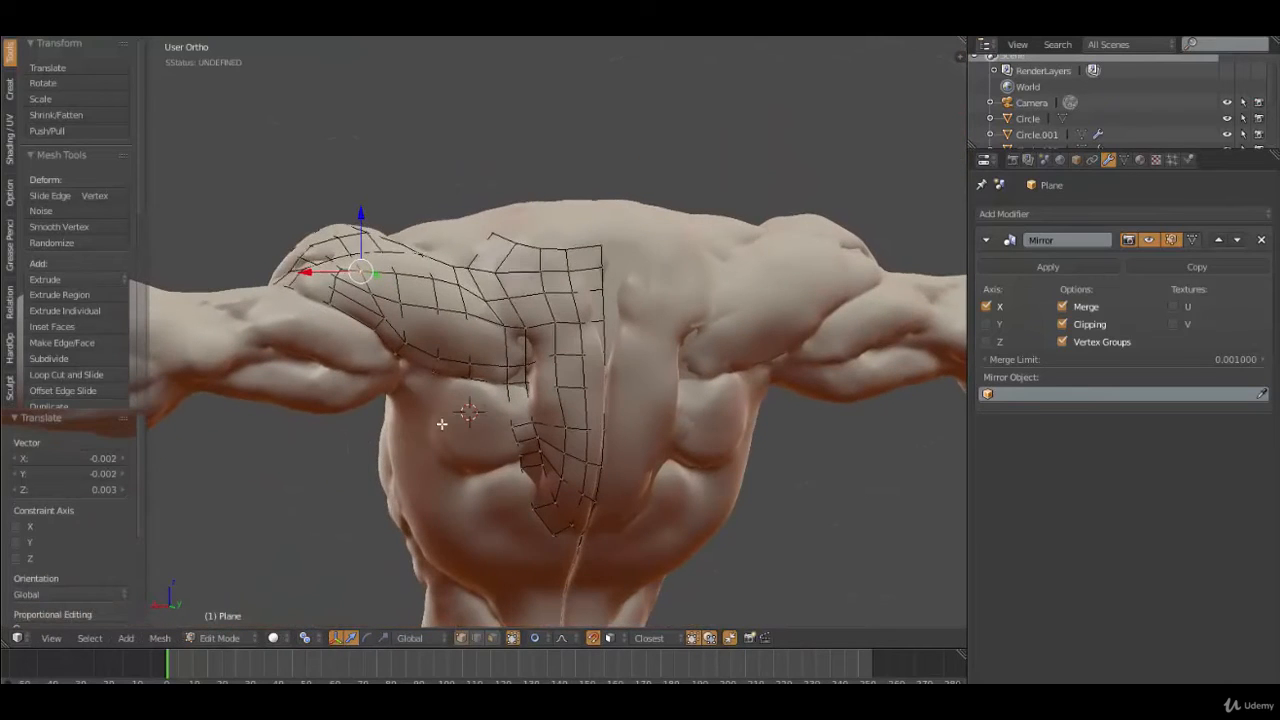
right_click(463, 326)
key("g")
left_click(466, 334)
right_click(449, 321)
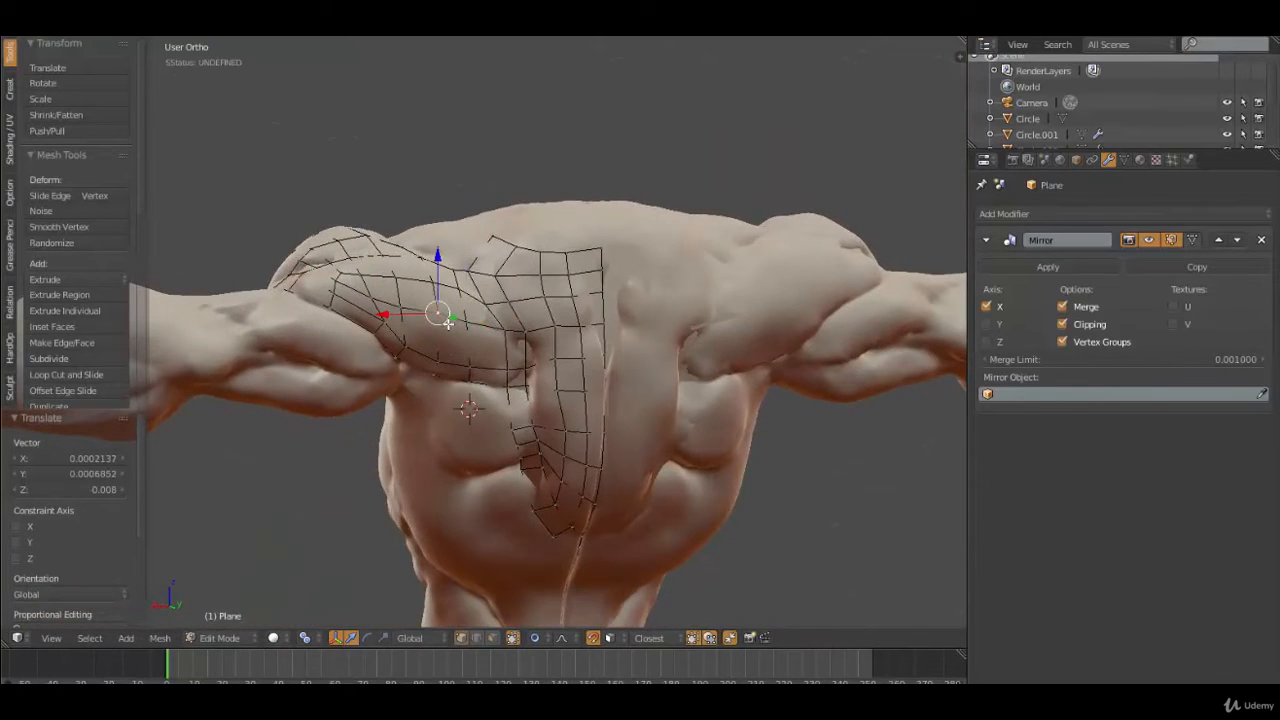
key("g")
left_click(449, 325)
Examine the retopologized mesh around the back, the chest and the top of the shoulder
scroll(465, 363, "down", 2)
middle_click_drag(465, 363, 310, 370)
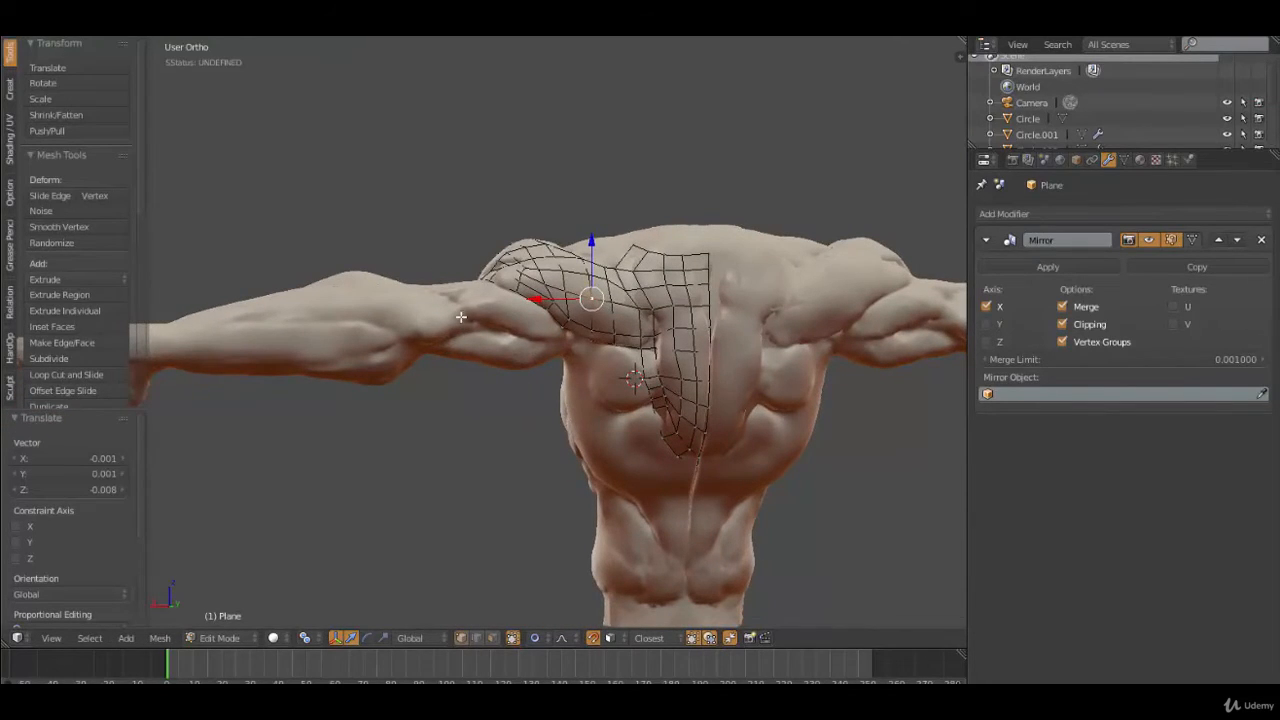
middle_click_drag(526, 429, 397, 301)
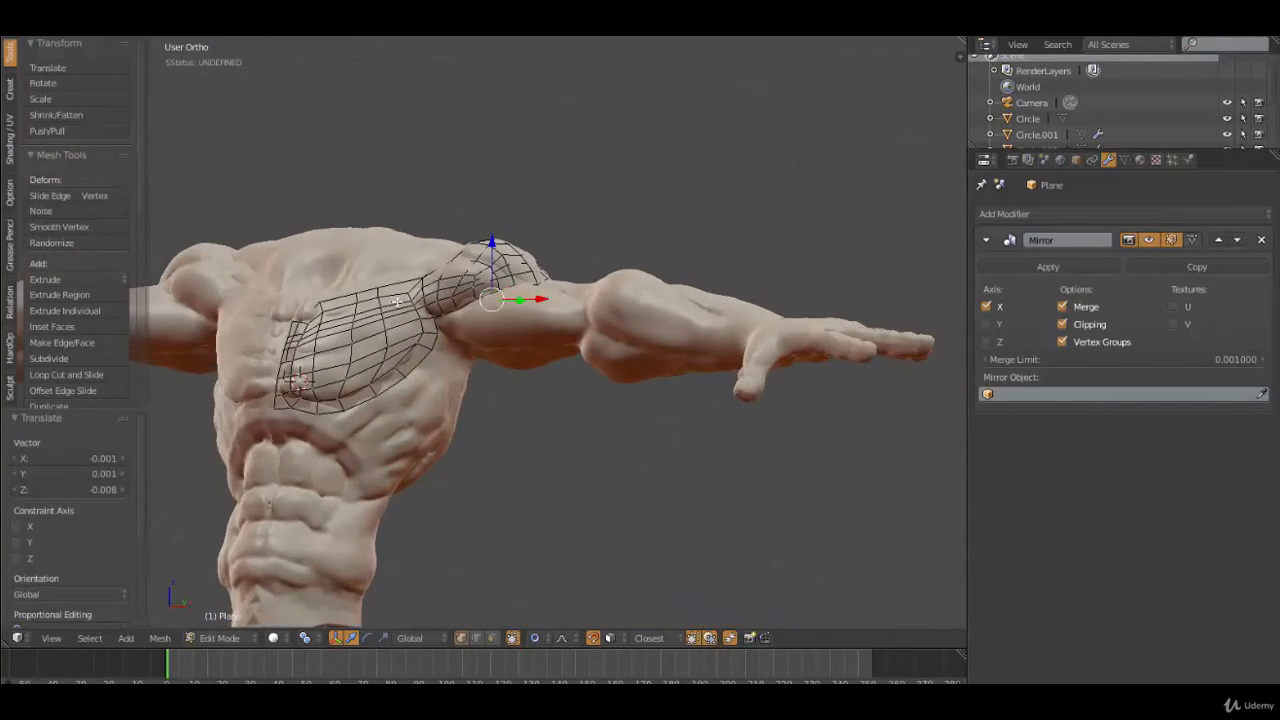
scroll(434, 406, "up", 3)
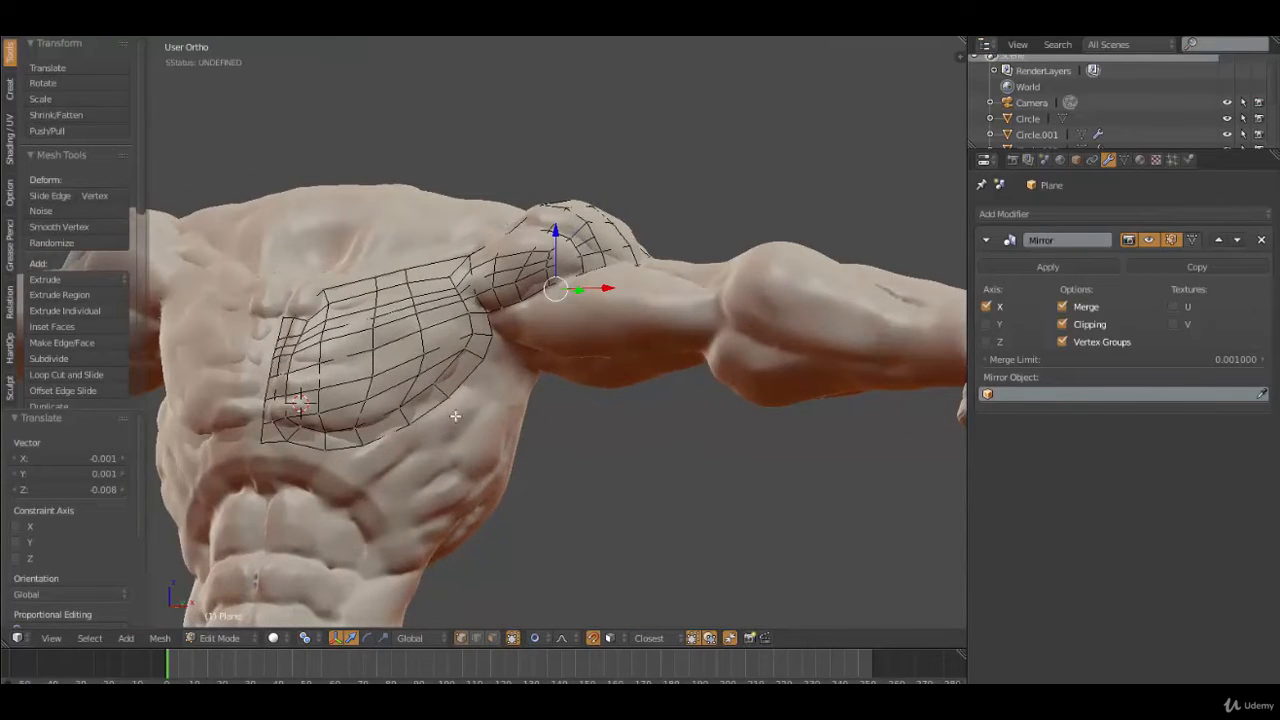
middle_click_drag(455, 416, 405, 370)
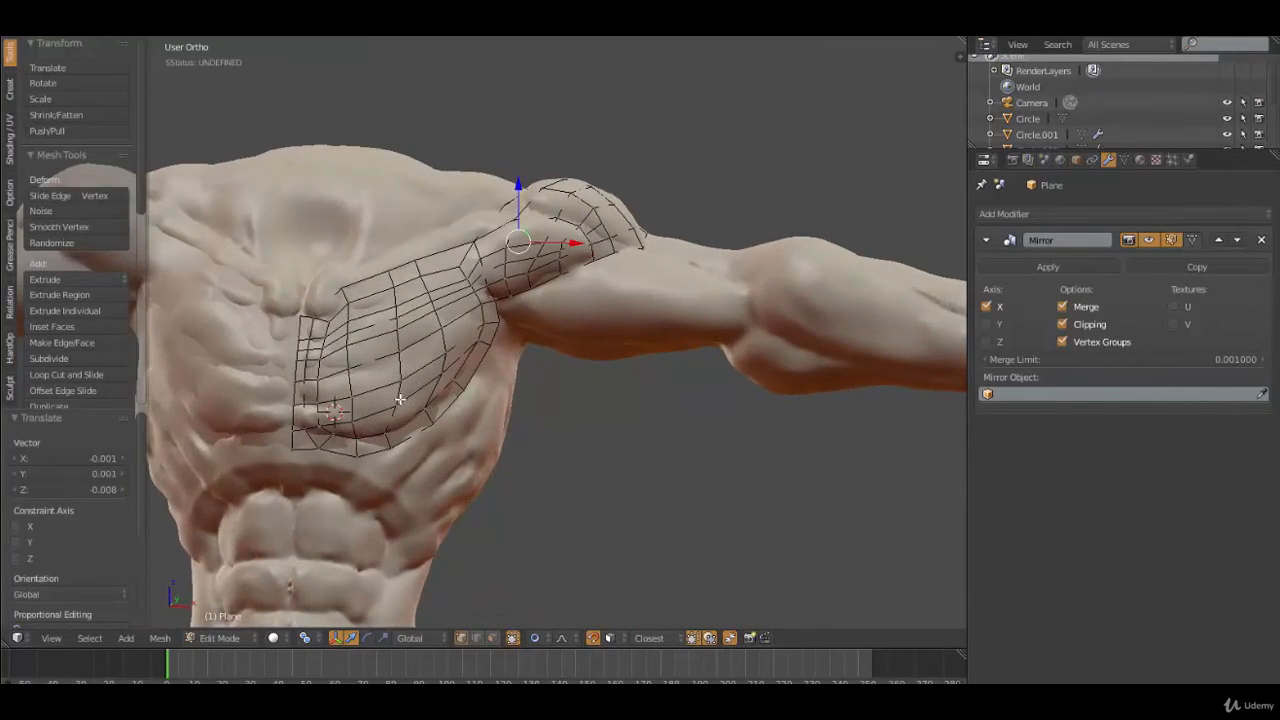
middle_click_drag(412, 471, 638, 518)
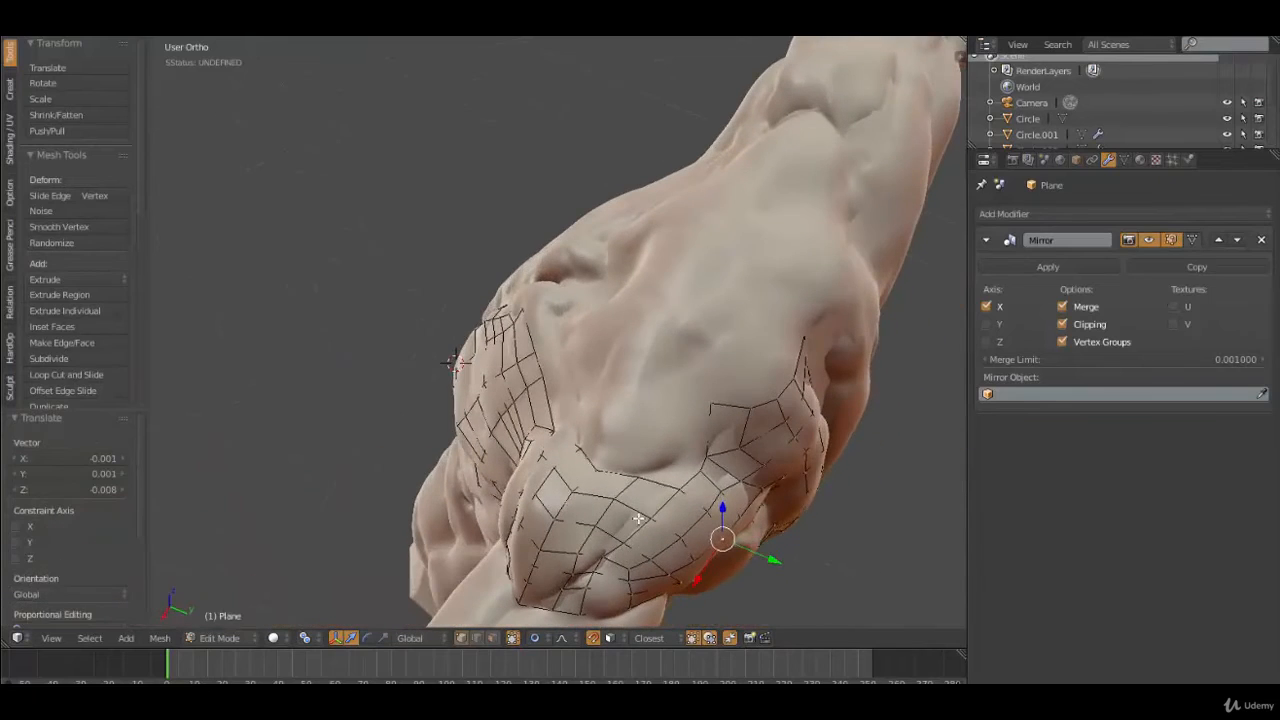
middle_click_drag(719, 497, 577, 347)
middle_click_drag(598, 436, 730, 388)
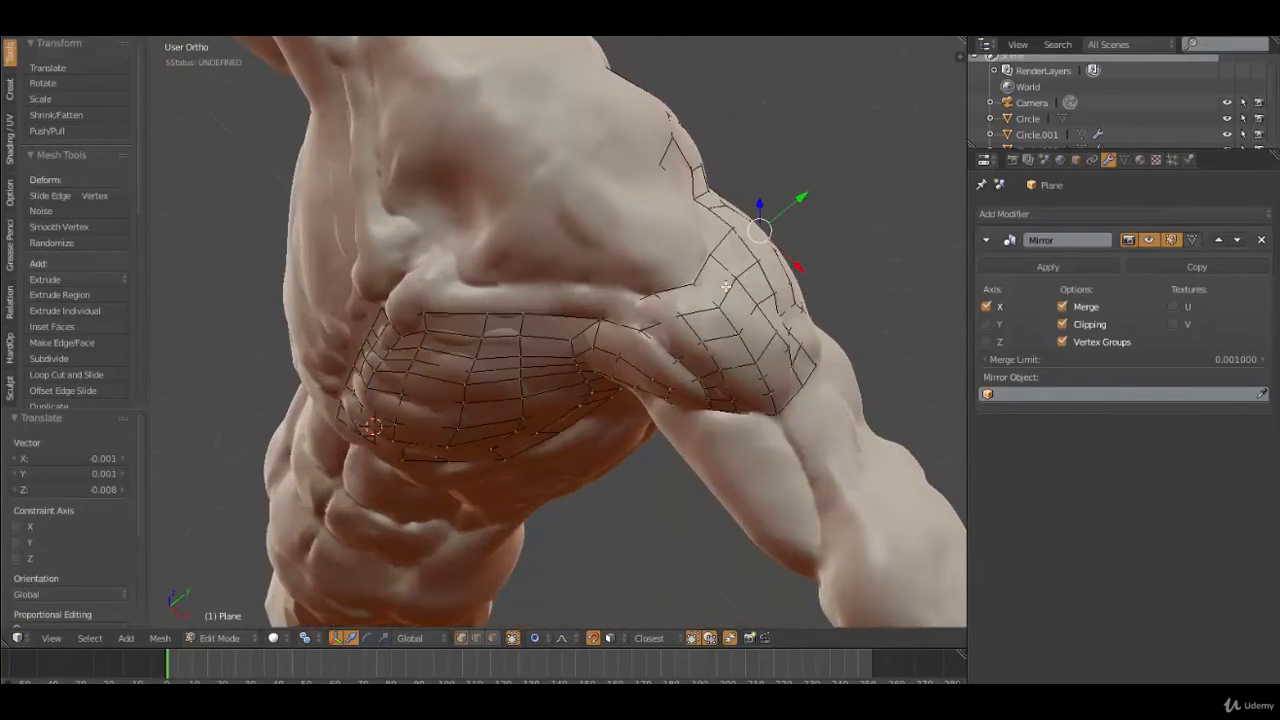
Extrude the shoulder cap's inner edge about 0.048 toward the neck and fill the adjoining face
right_click(713, 257)
right_click(696, 281, "shift")
right_click(659, 297, "shift")
middle_click_drag(663, 322, 704, 290)
key("g")
left_click(655, 305)
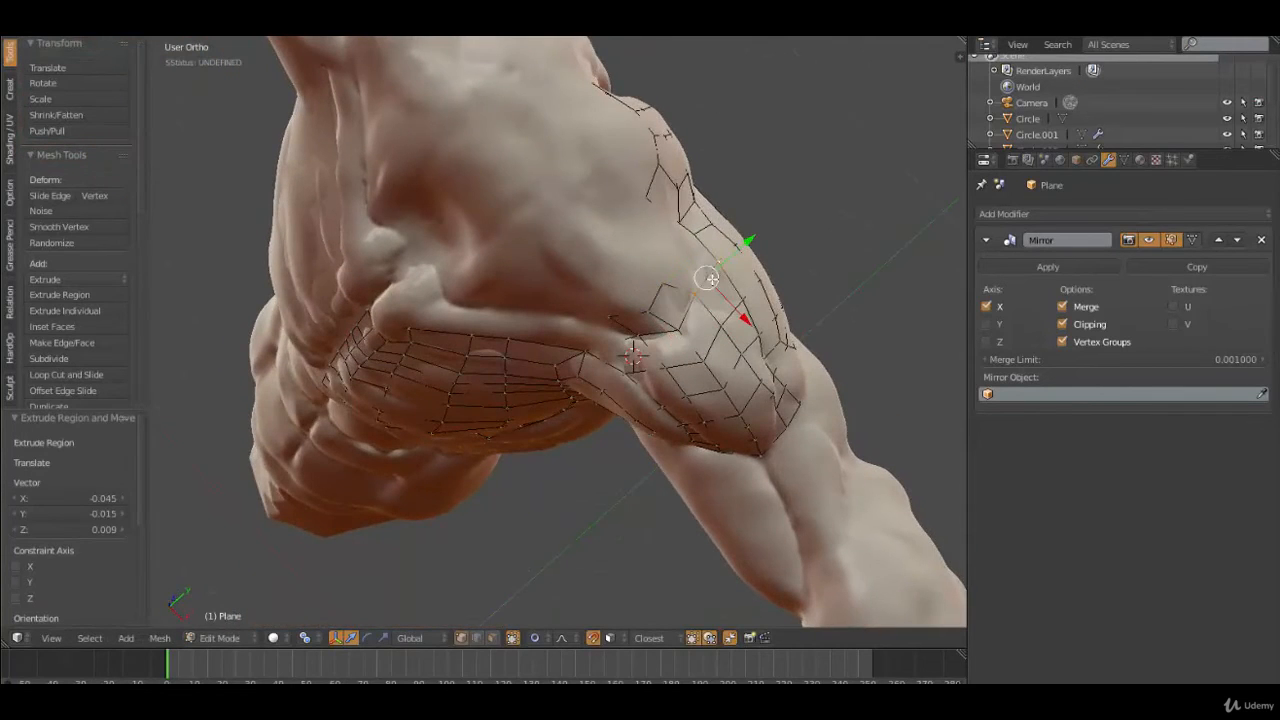
key("f")
Add a vertical loop cut through the pectoral mesh near the armpit, snap it to the sculpt, and fill the face bridging to the shoulder
middle_click_drag(626, 371, 577, 366)
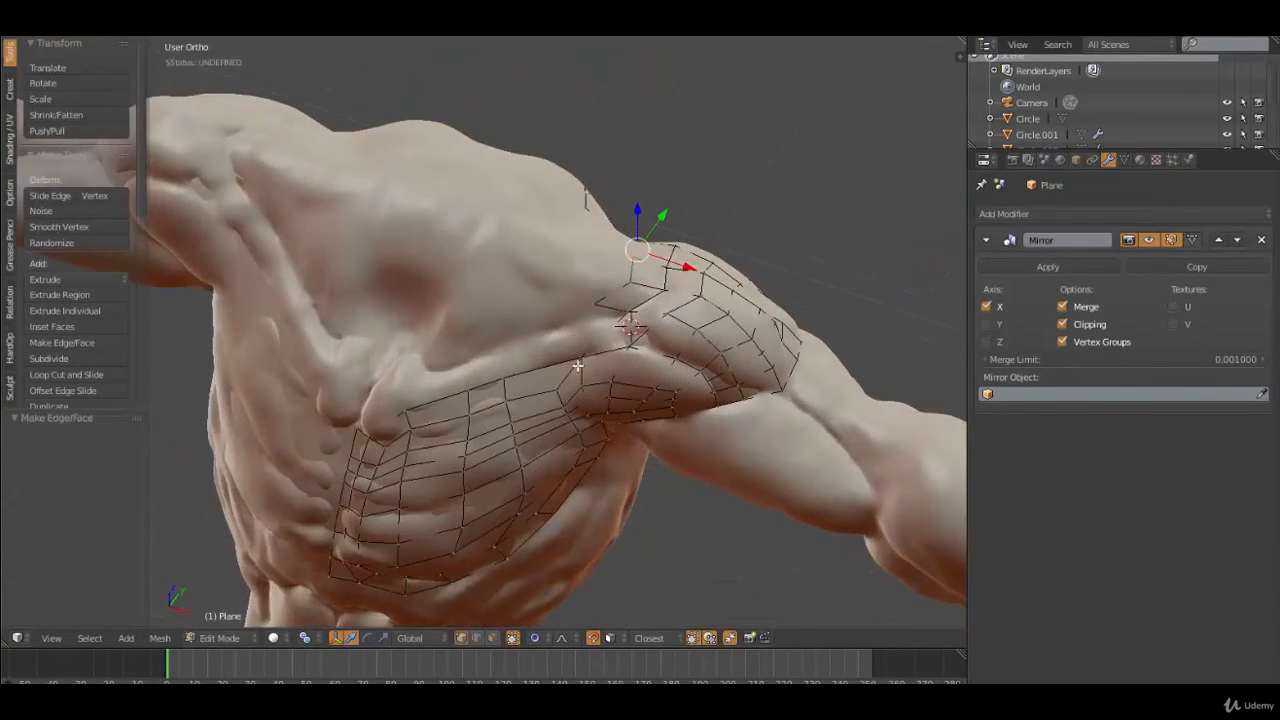
key("ctrl+r")
left_click(540, 404)
right_click(549, 406)
key("g")
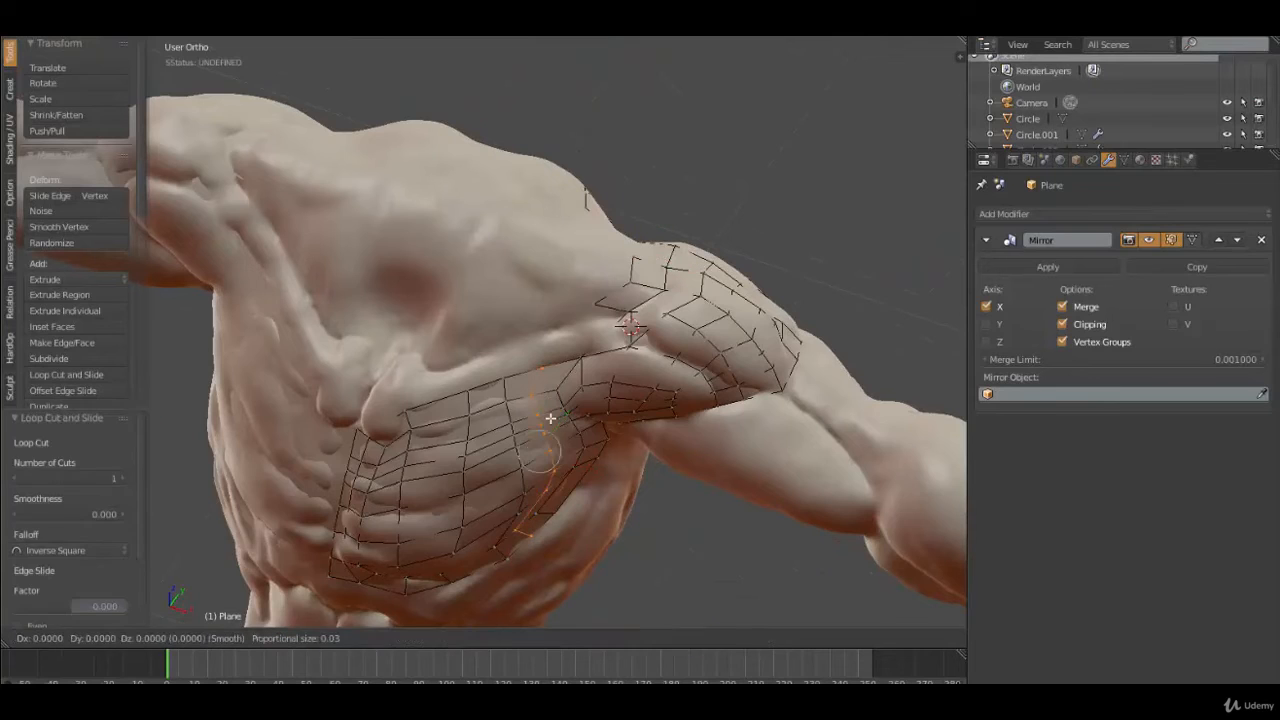
left_click(550, 418)
middle_click_drag(614, 322, 605, 326)
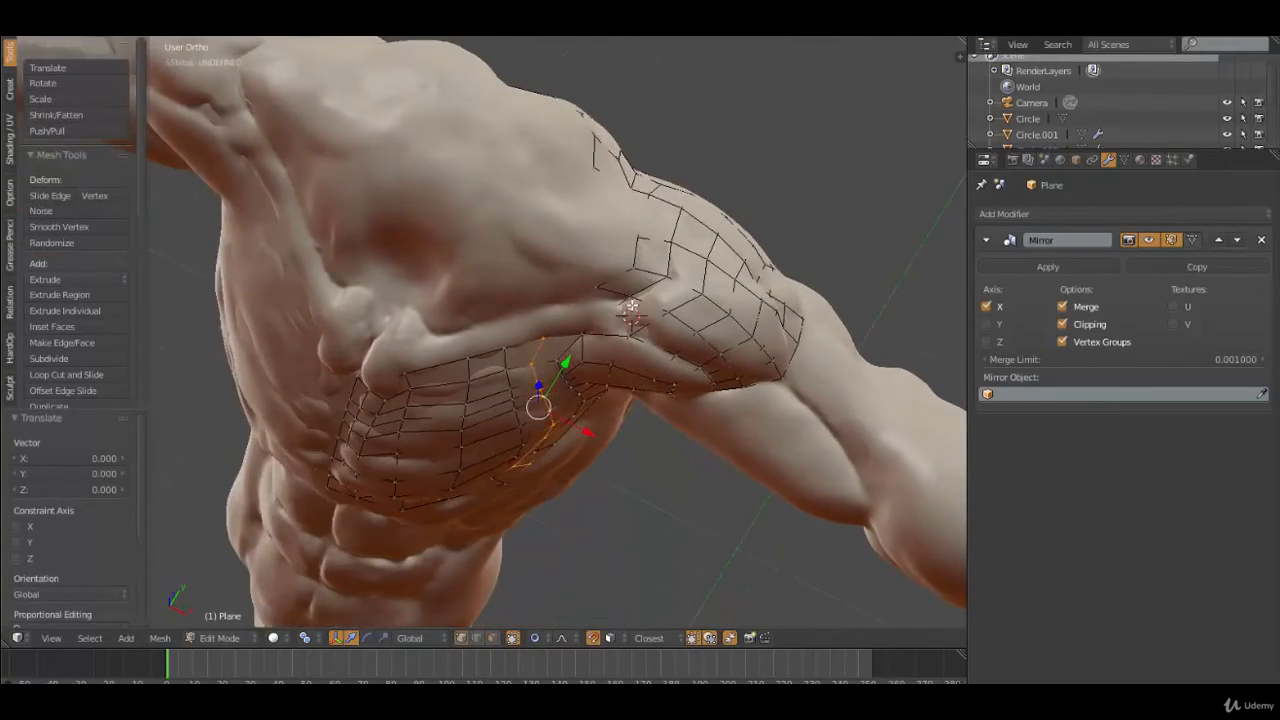
right_click(601, 327, "shift")
key("f")
Move the vertices along the extruded inner edge of the shoulder cap to even out the new quads
right_click(637, 263)
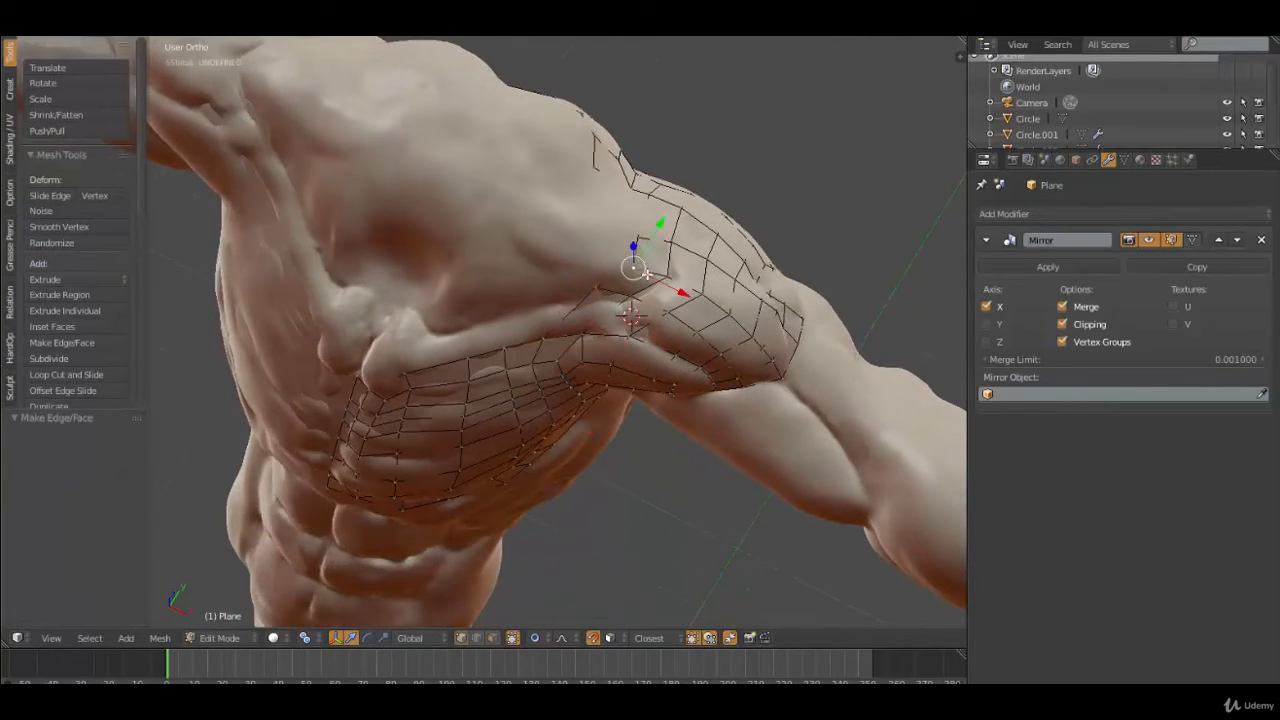
key("g")
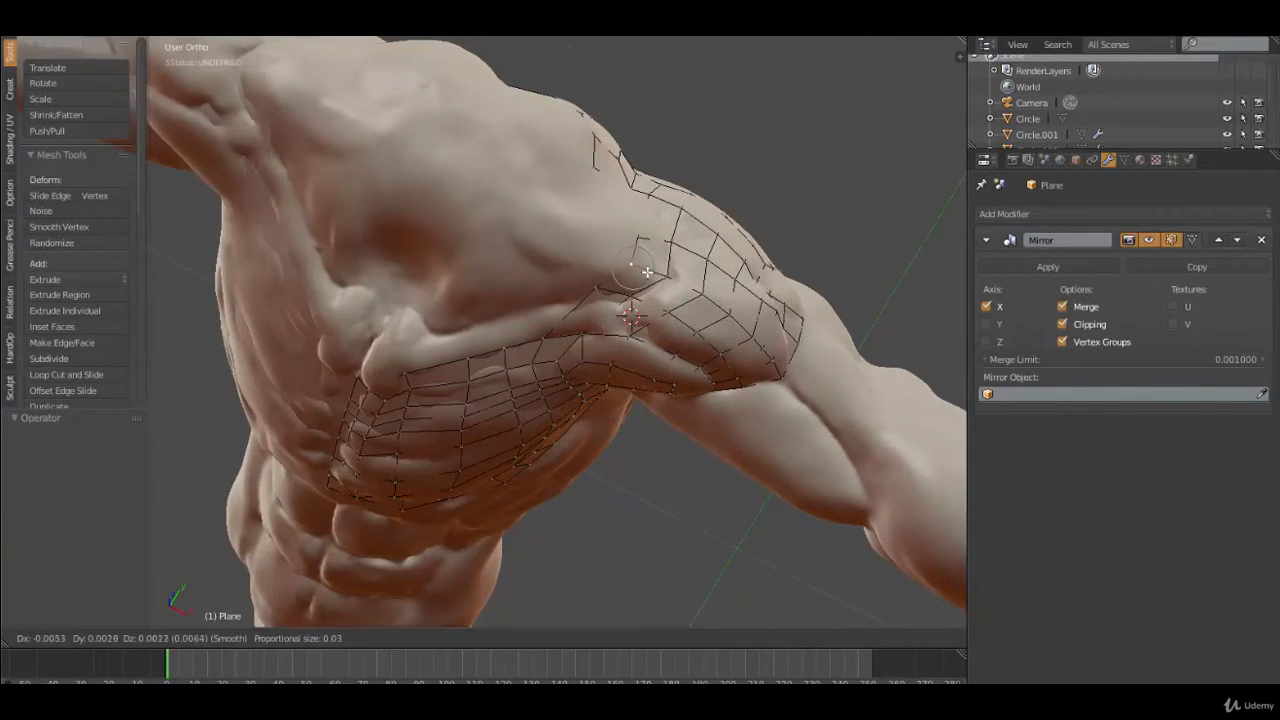
left_click(645, 270)
right_click(654, 216)
key("g")
left_click(649, 212)
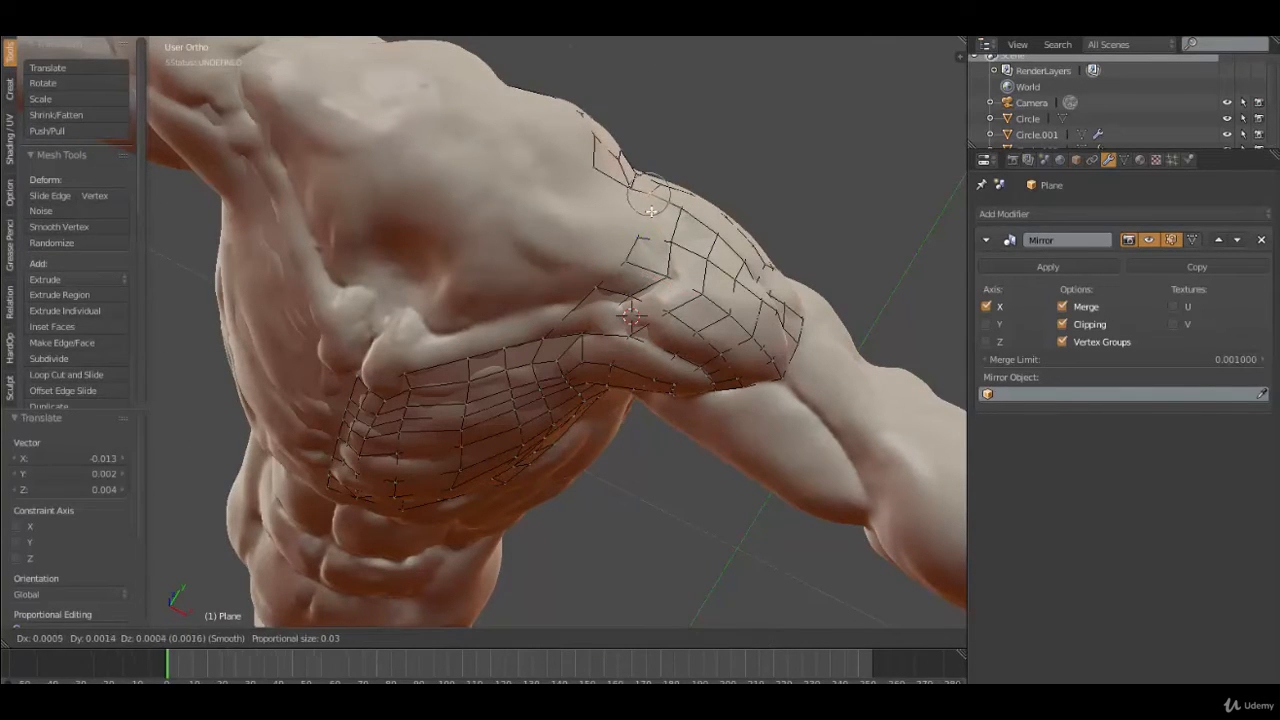
middle_click_drag(649, 212, 543, 543)
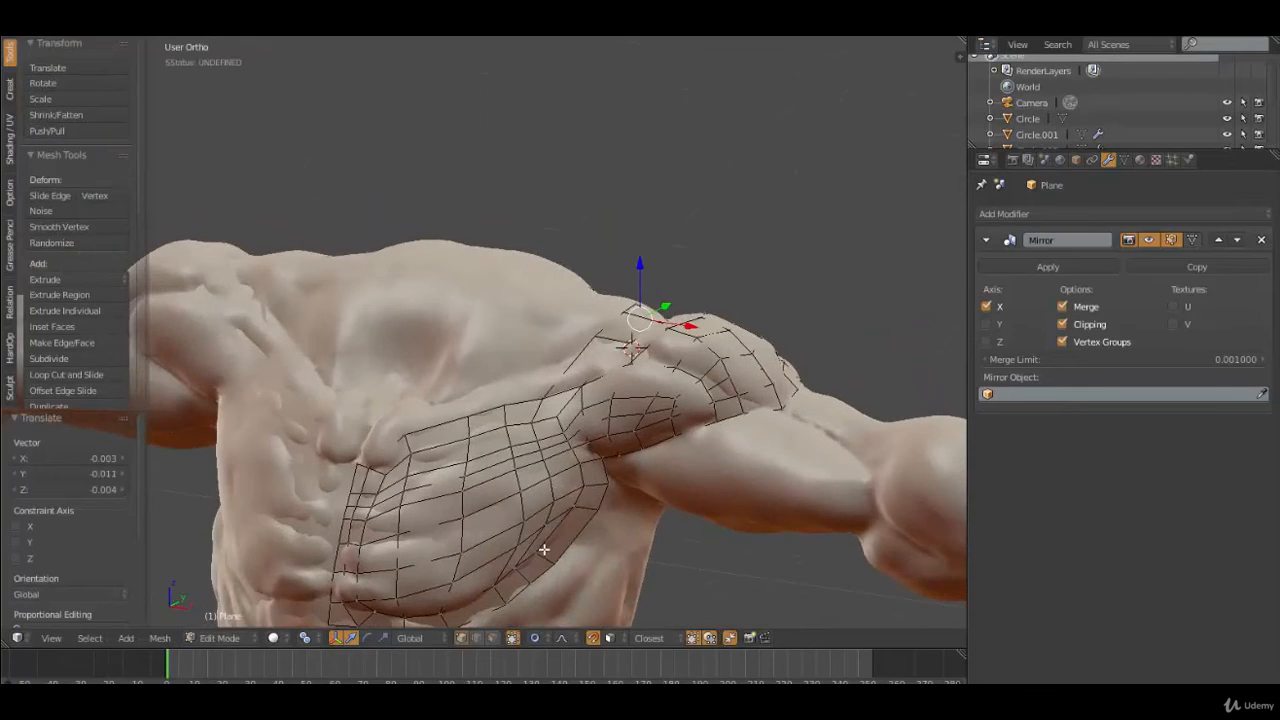
Slide the new chest loop's two lowest vertices outward along the pectoral's lower border and adjust their spacing
right_click(535, 557)
key("g")
key("g")
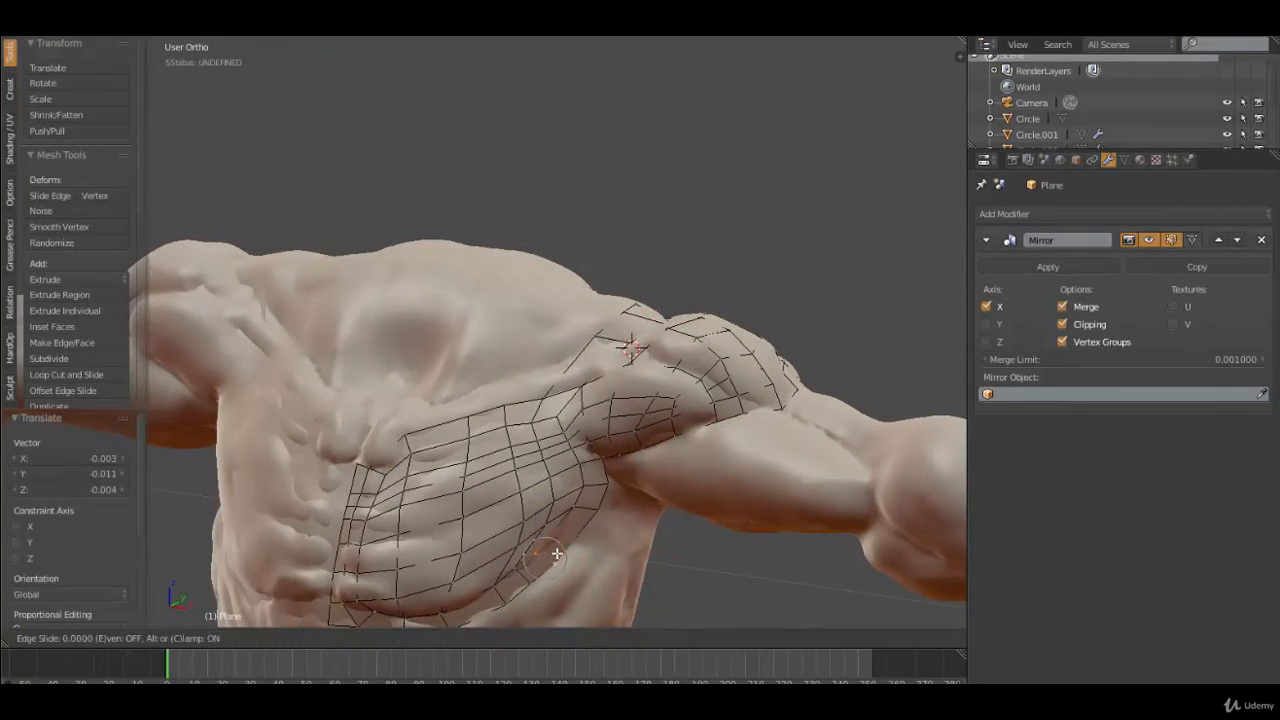
left_click(573, 548)
key("g")
left_click(550, 558)
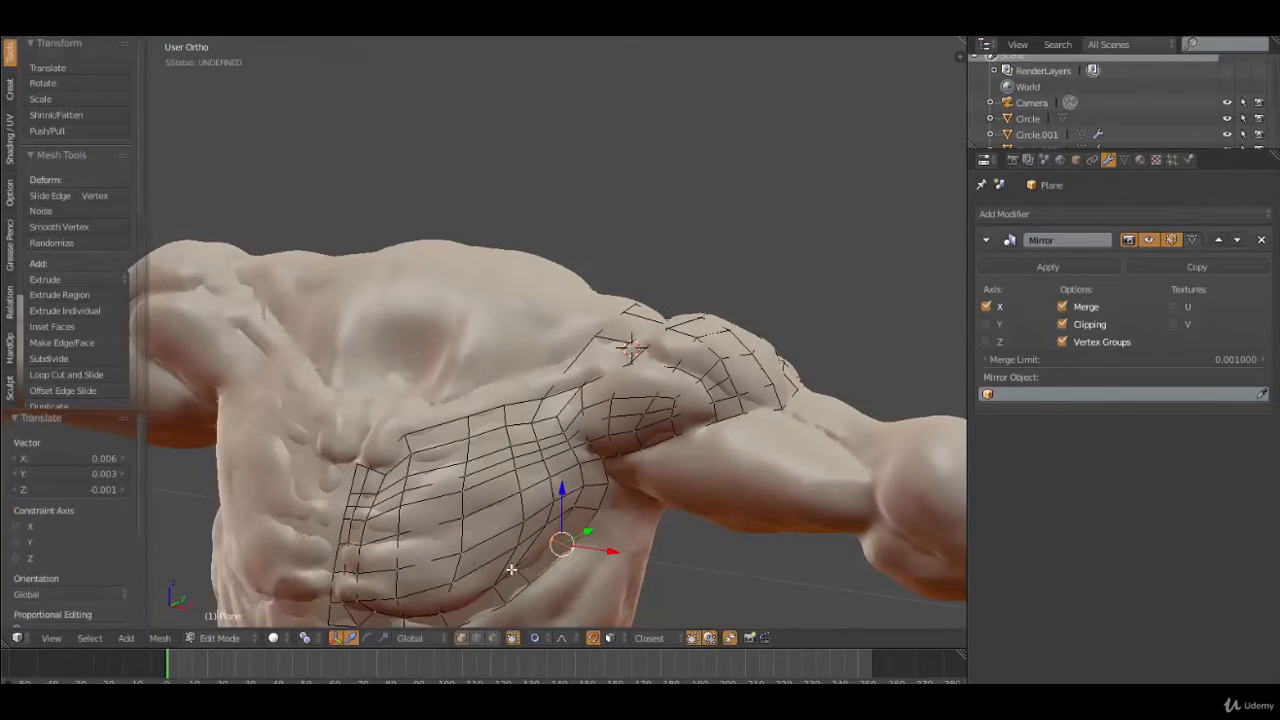
right_click(512, 569)
key("g")
key("g")
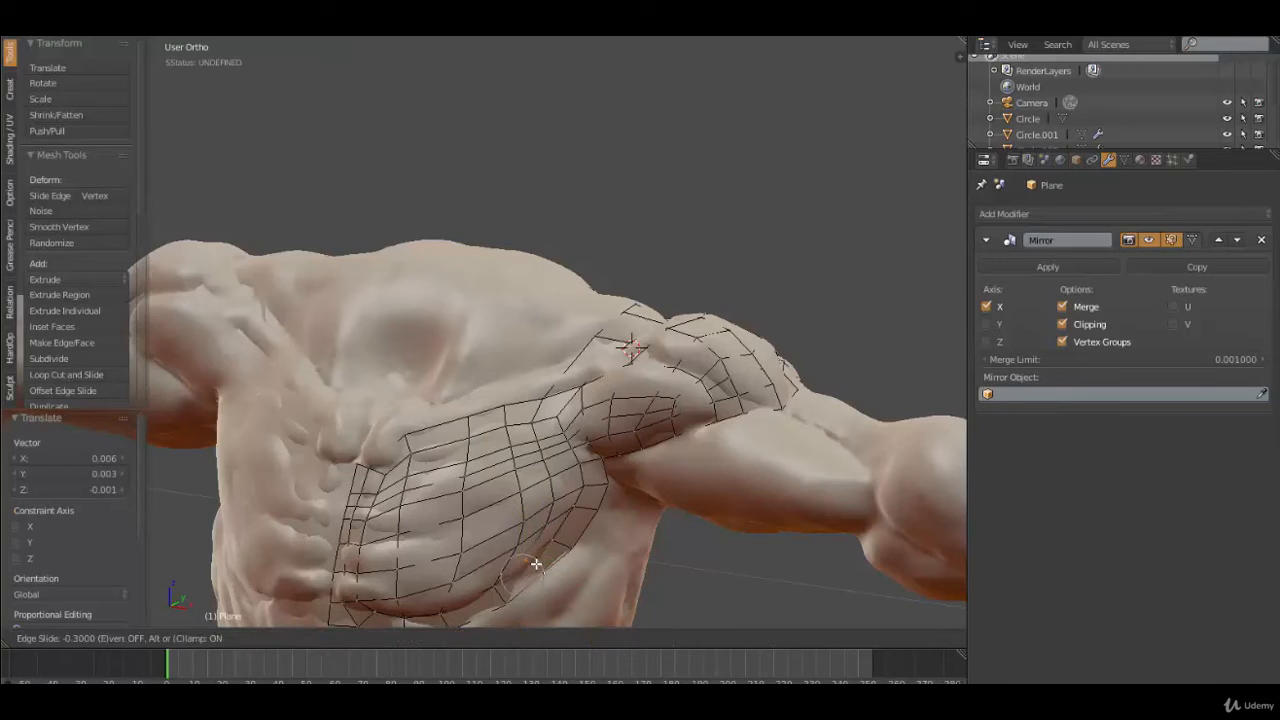
left_click(538, 569)
key("g")
left_click(540, 568)
Reposition two middle vertices of the new chest loop near the armpit to smooth its curve
right_click(550, 497)
key("g")
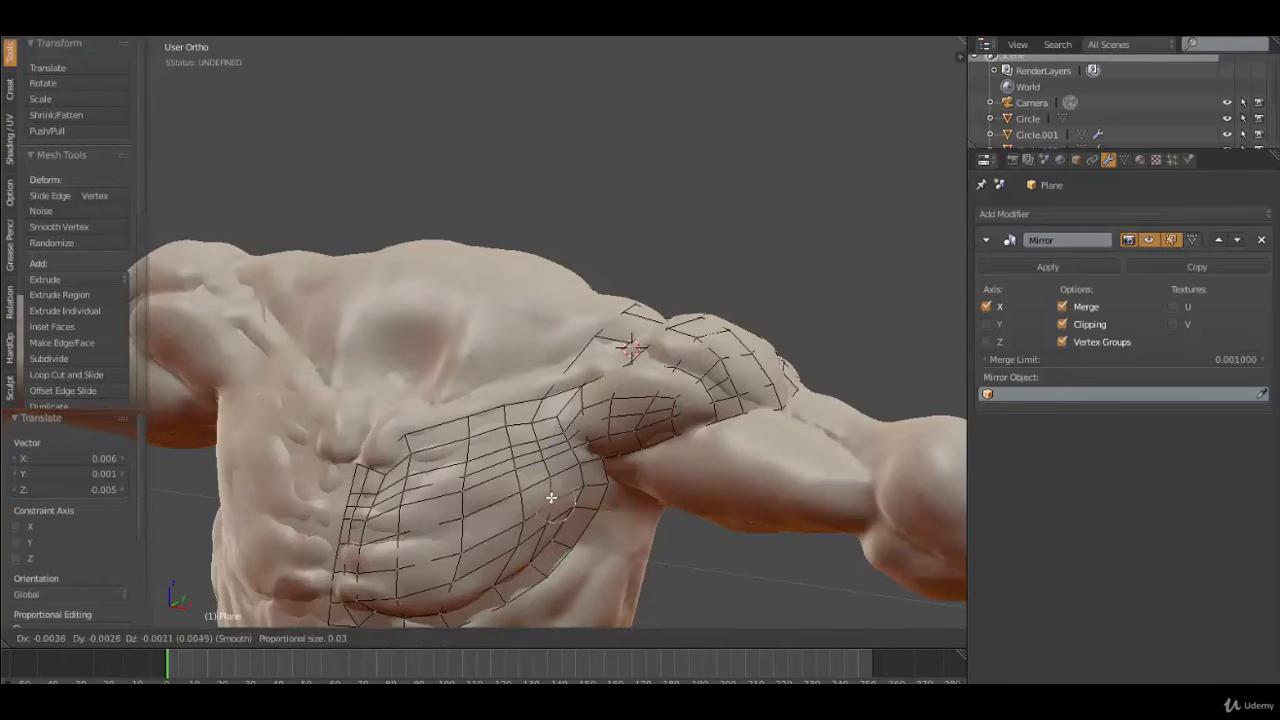
left_click(550, 498)
right_click(550, 470)
key("g")
left_click(549, 477)
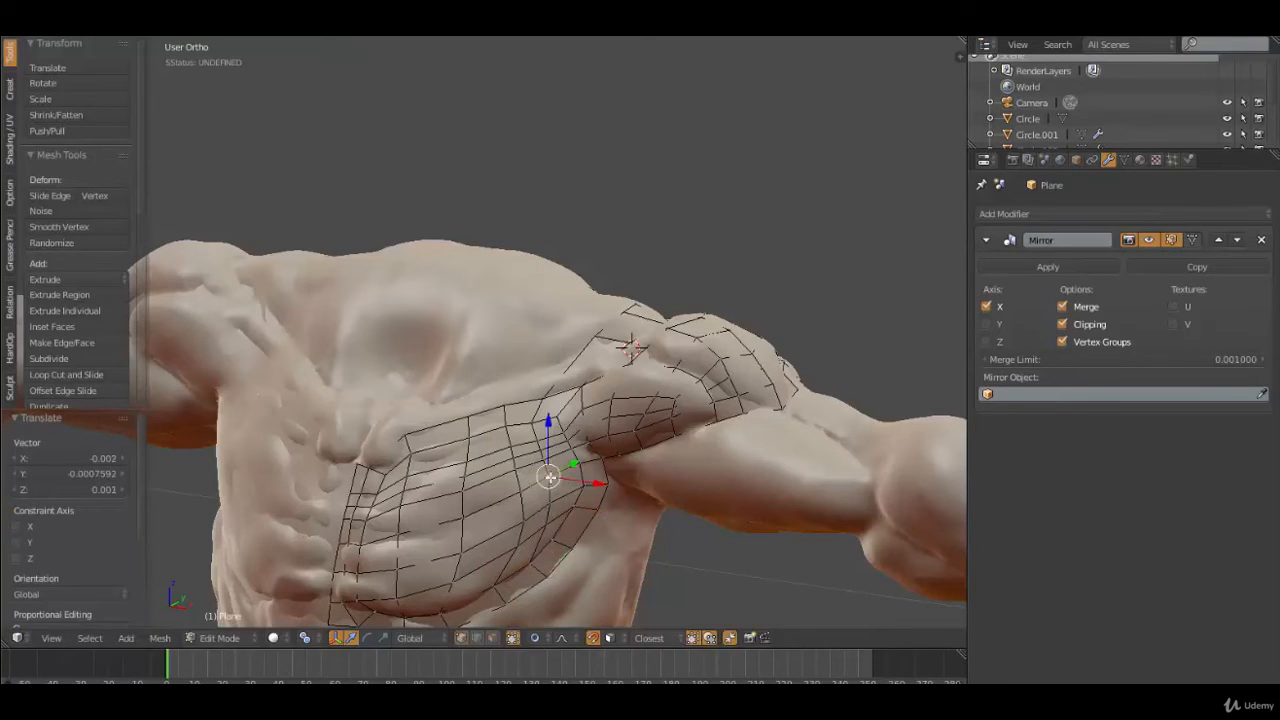
Extrude the junction vertex behind the shoulder up onto the trapezius and fill the face to the upper back patch's edge
middle_click_drag(548, 484, 638, 447)
key("Tab")
key("Tab")
scroll(538, 512, "down", 4)
scroll(580, 470, "up", 4)
middle_click_drag(664, 342, 608, 420)
right_click(601, 465)
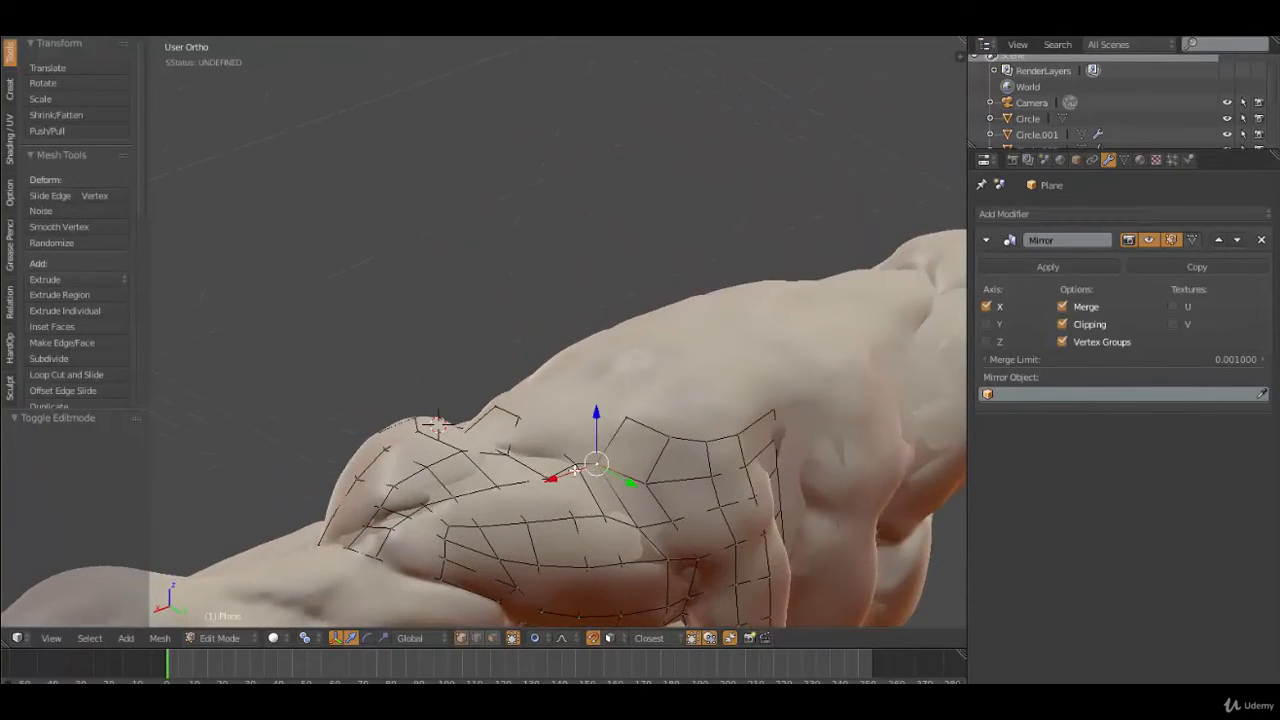
middle_click_drag(601, 465, 577, 447)
key("g")
left_click(577, 441)
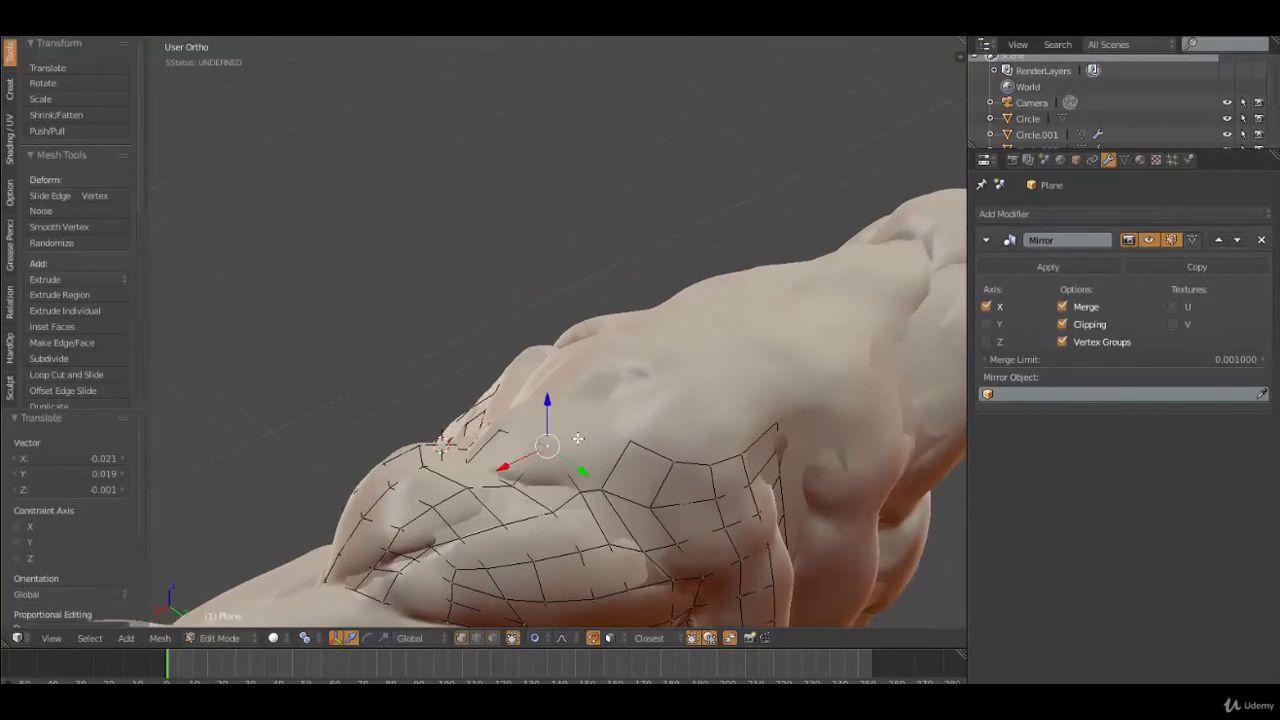
right_click(603, 489)
right_click(583, 496, "shift")
key("f")
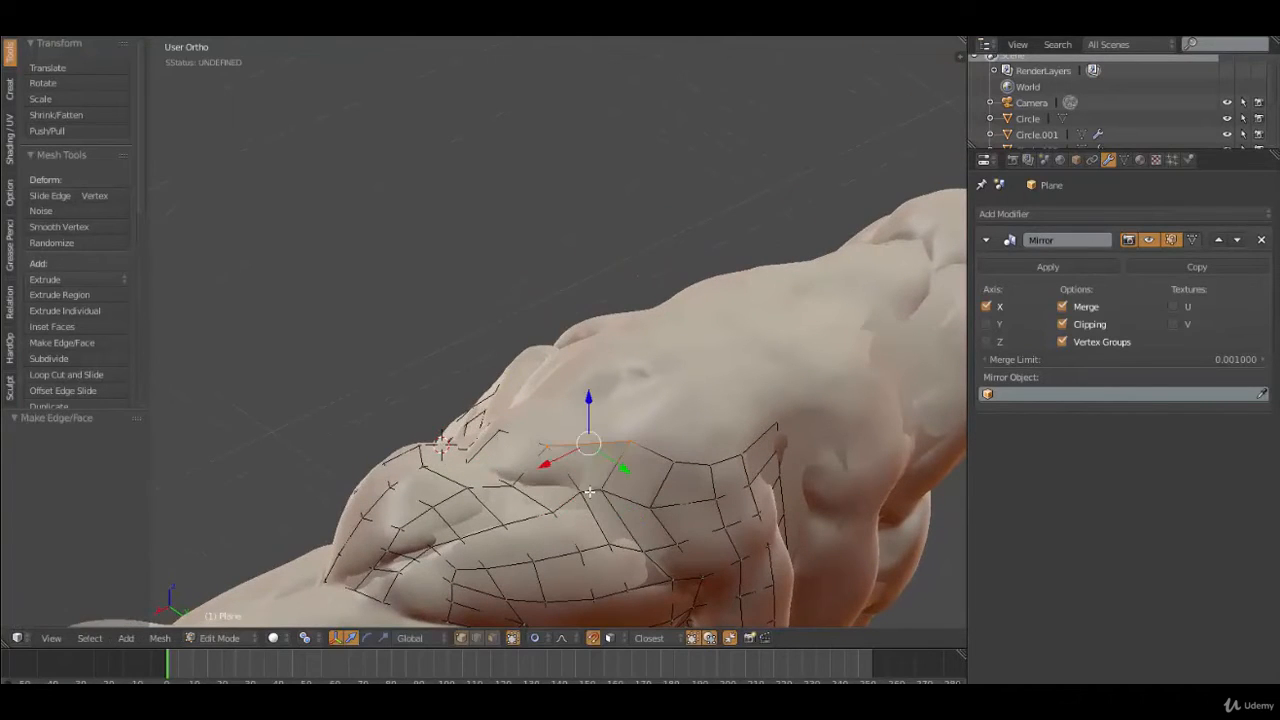
scroll(504, 443, "down", 3)
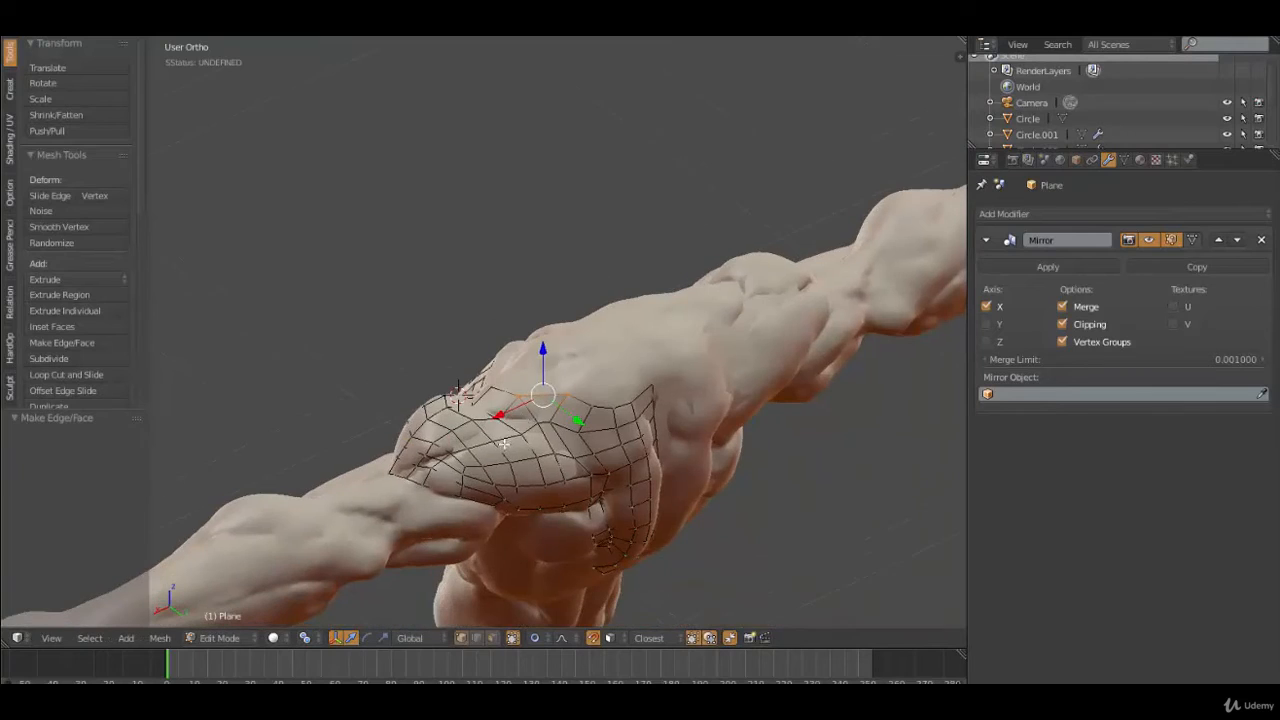
key("ctrl+r")
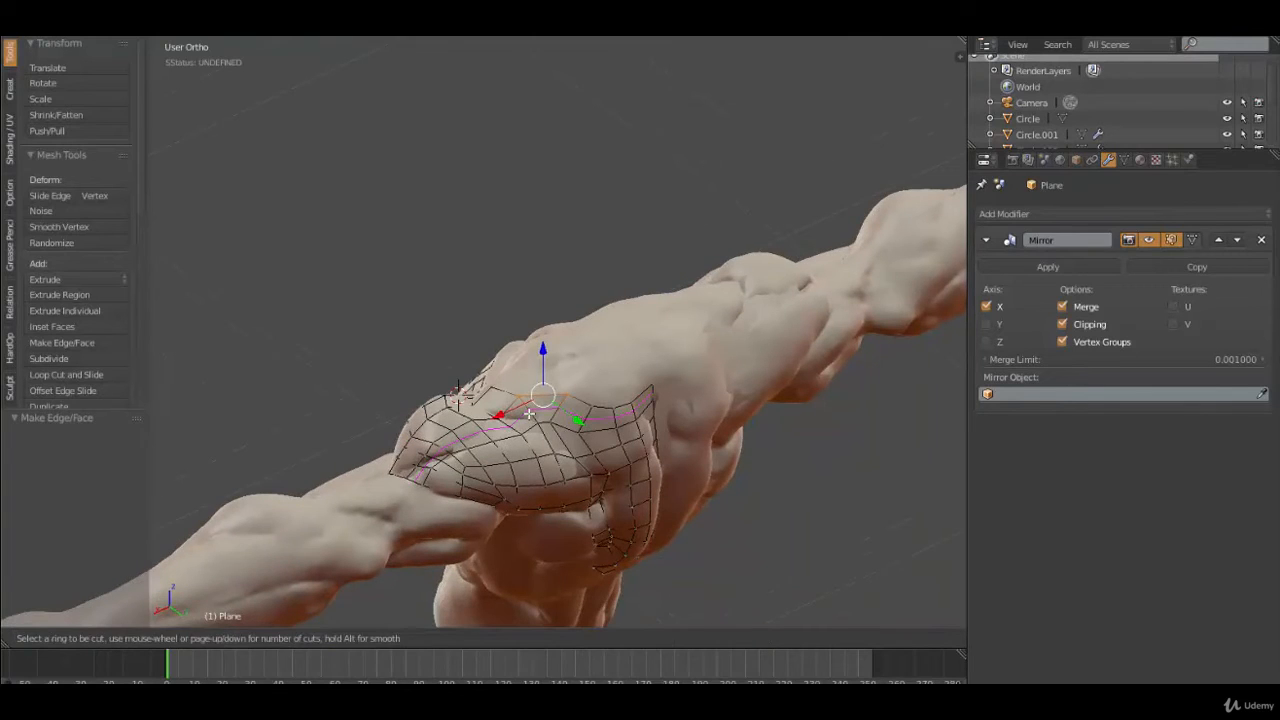
key("Escape")
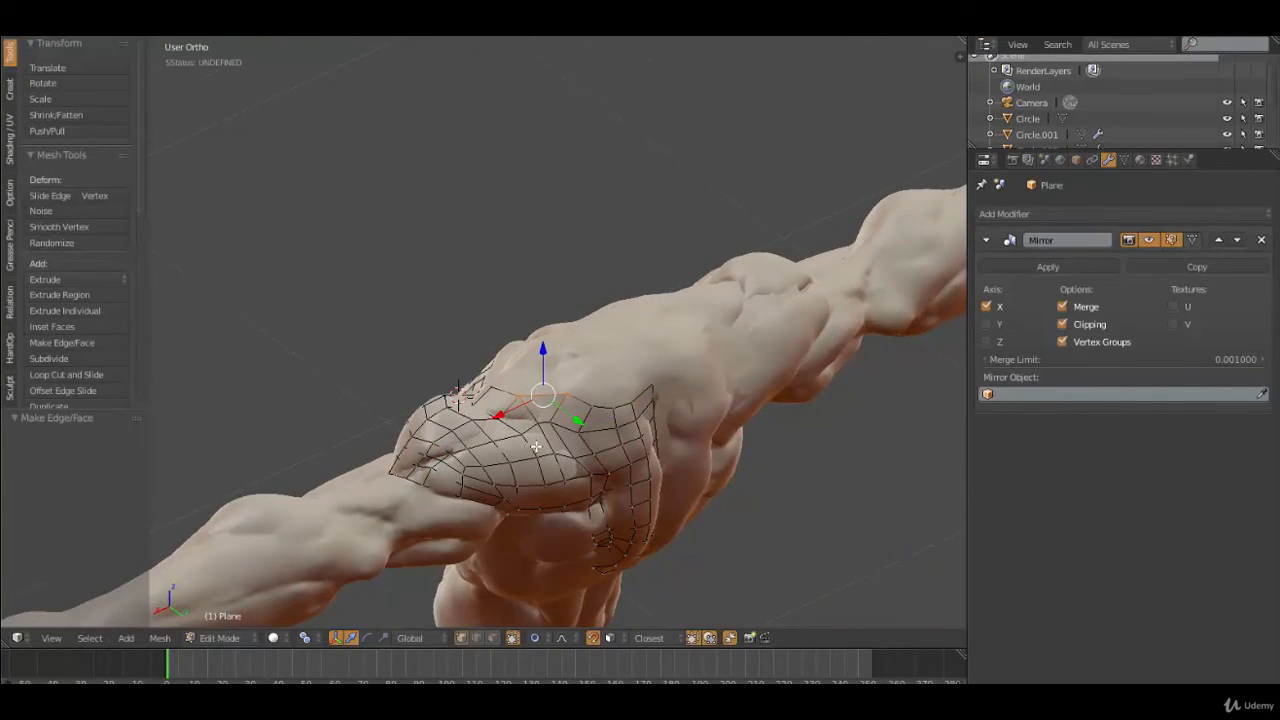
key("ctrl+r")
key("Escape")
middle_click_drag(537, 447, 565, 468)
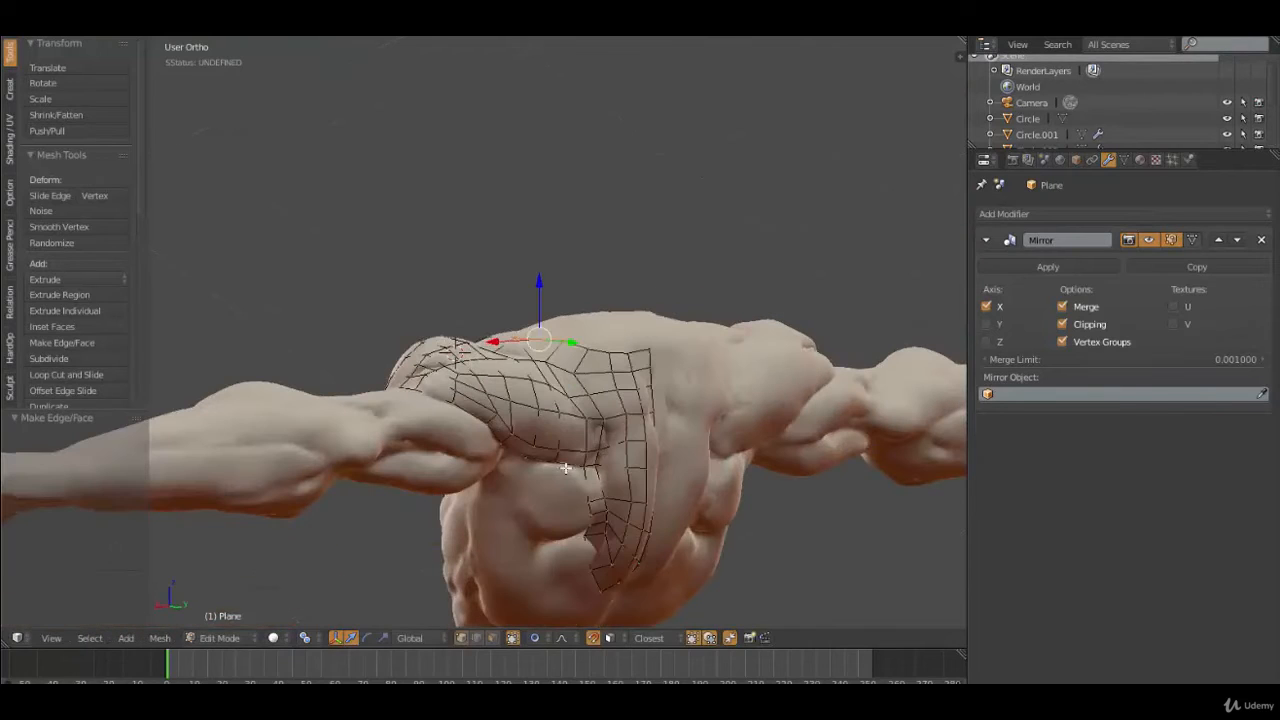
left_click(578, 458, "ctrl")
key("ctrl+r")
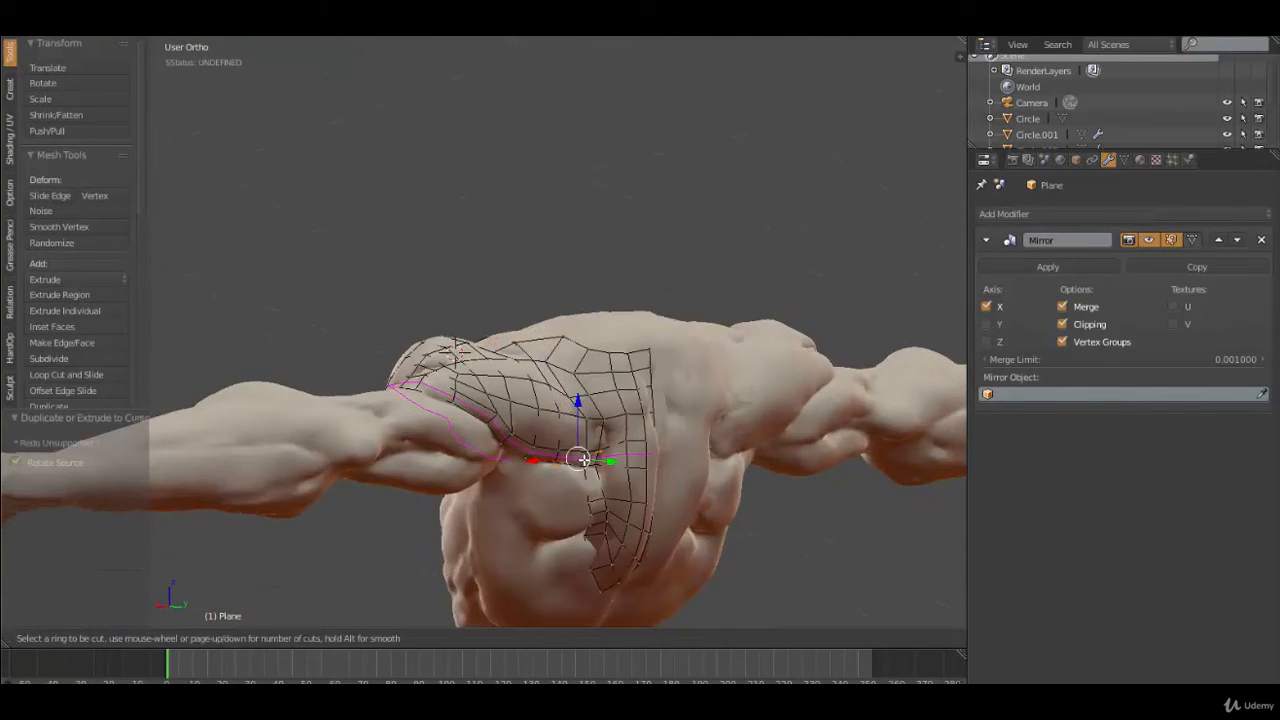
key("Escape")
Extrude the repositioned geometry in front of the shoulder cap inward over the collarbone's outer end and fill the adjoining face
middle_click_drag(562, 459, 563, 395)
key("g")
left_click(565, 412)
right_click(575, 358)
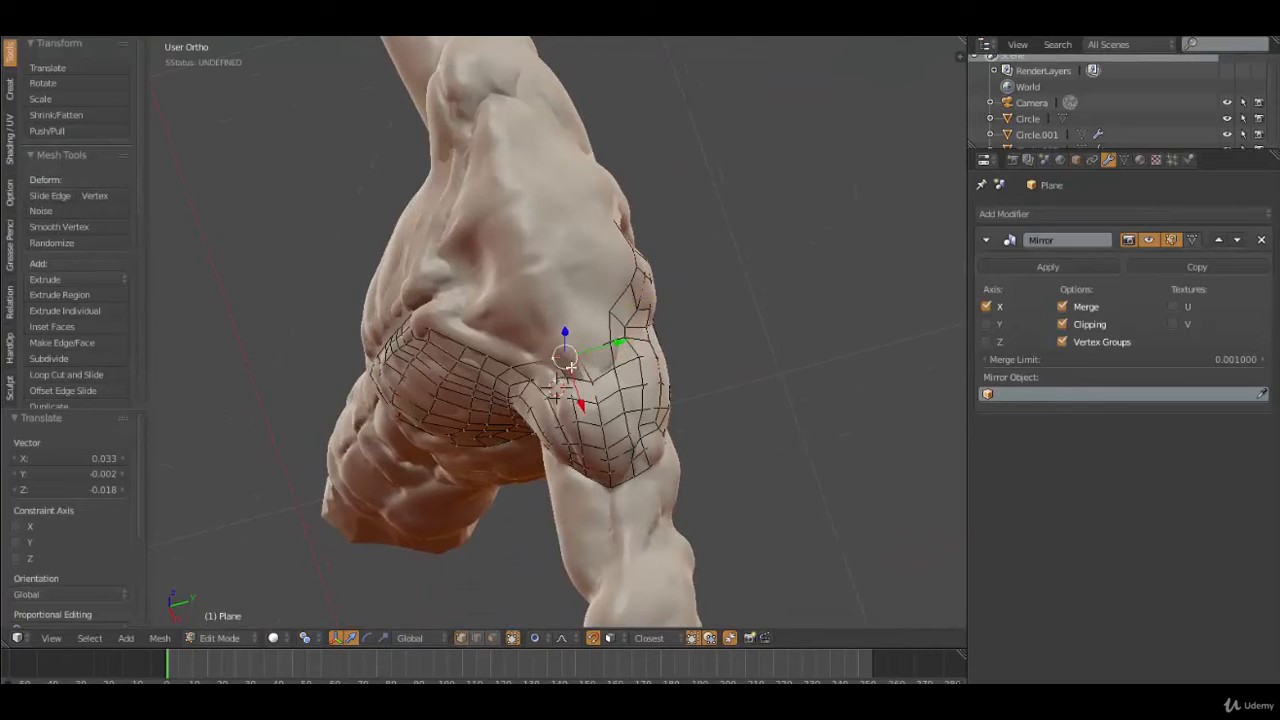
key("e")
left_click(605, 357)
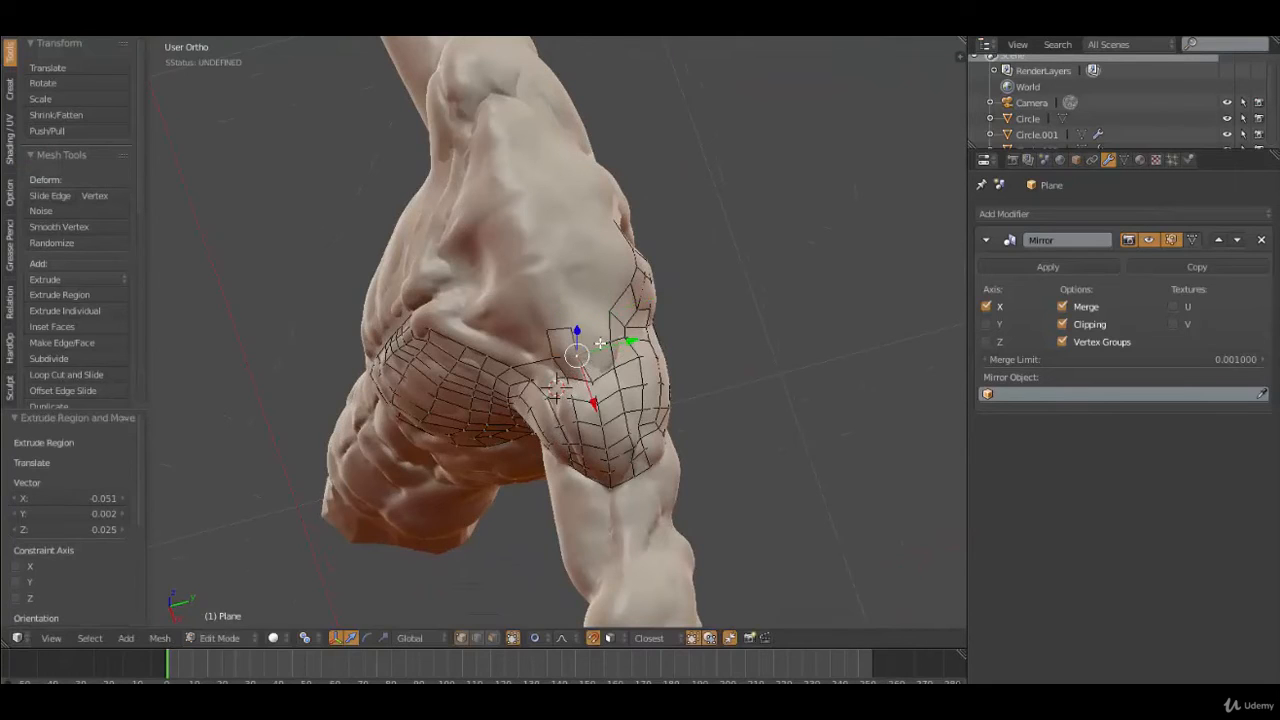
key("f")
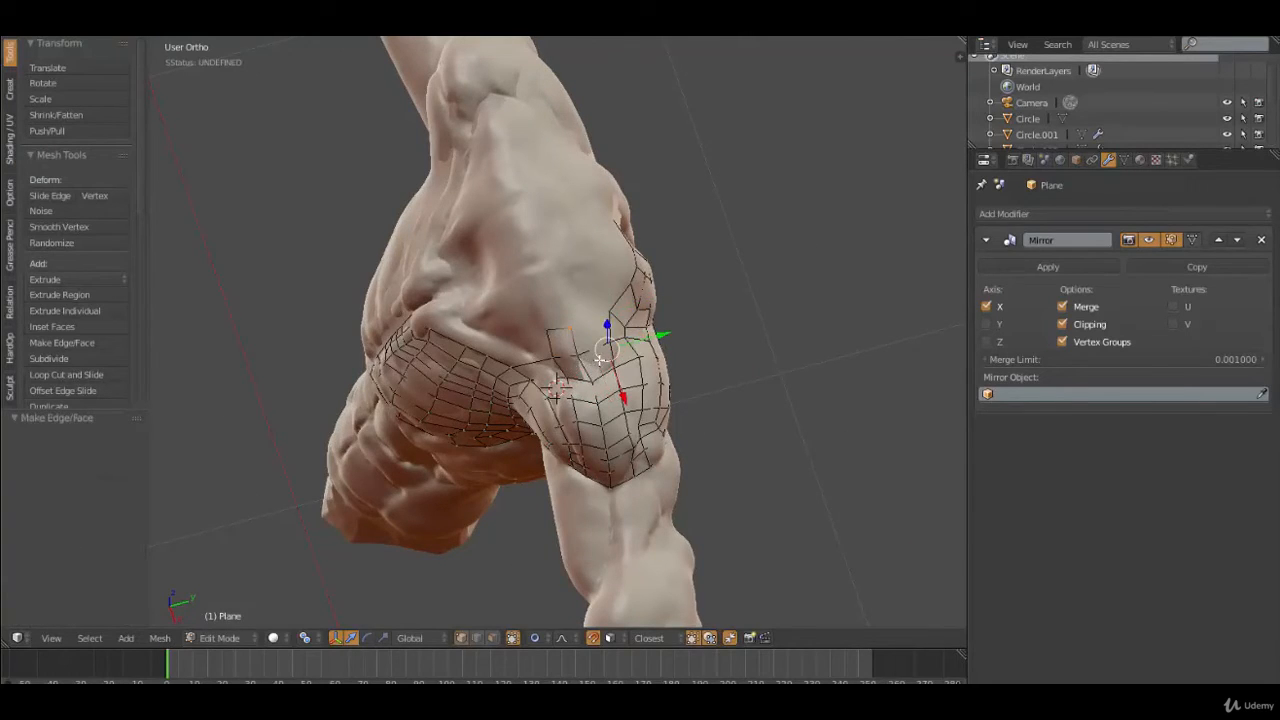
Fill the faces bridging the outer collarbone geometry to the upper chest edge and adjust the new inner vertices
mouse_move(599, 358)
middle_mouse_down()
mouse_move(562, 352)
mouse_move(566, 423)
mouse_move(558, 366)
mouse_move(641, 339)
mouse_move(551, 301)
middle_mouse_up()
key("z")
key("f")
key("z")
right_click(539, 382, "shift")
key("f")
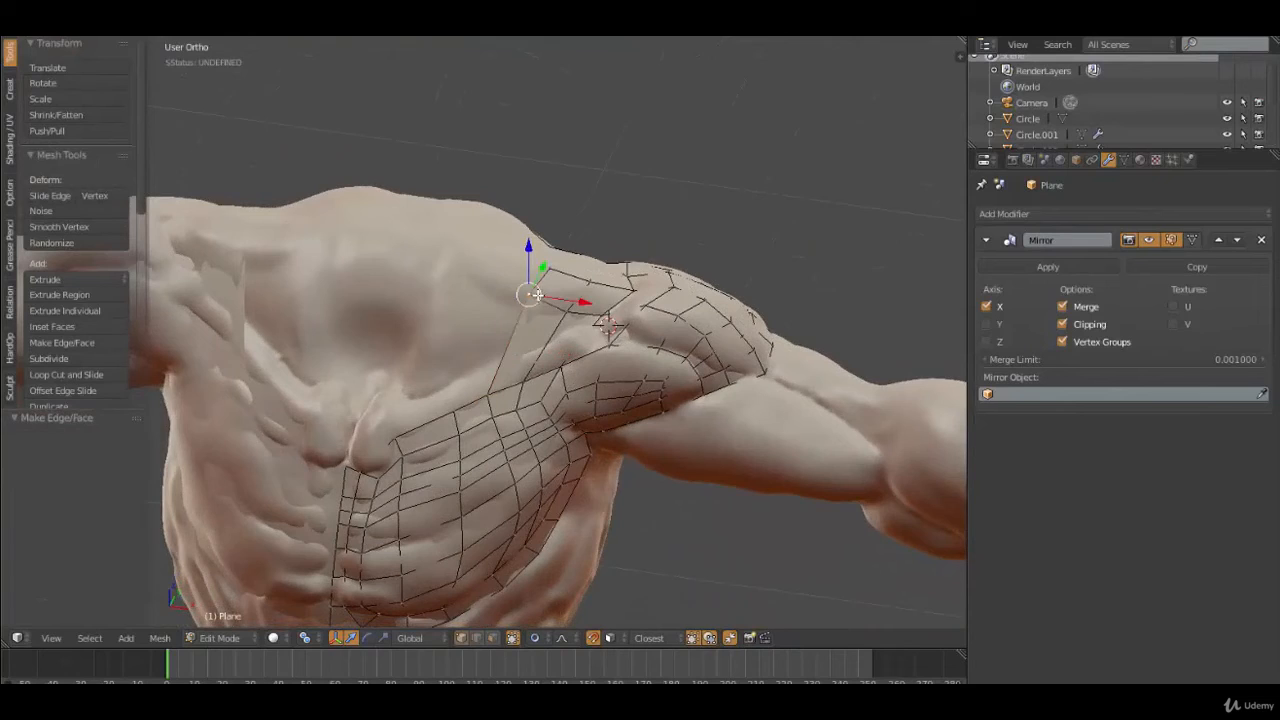
key("shift+v")
left_click(562, 322)
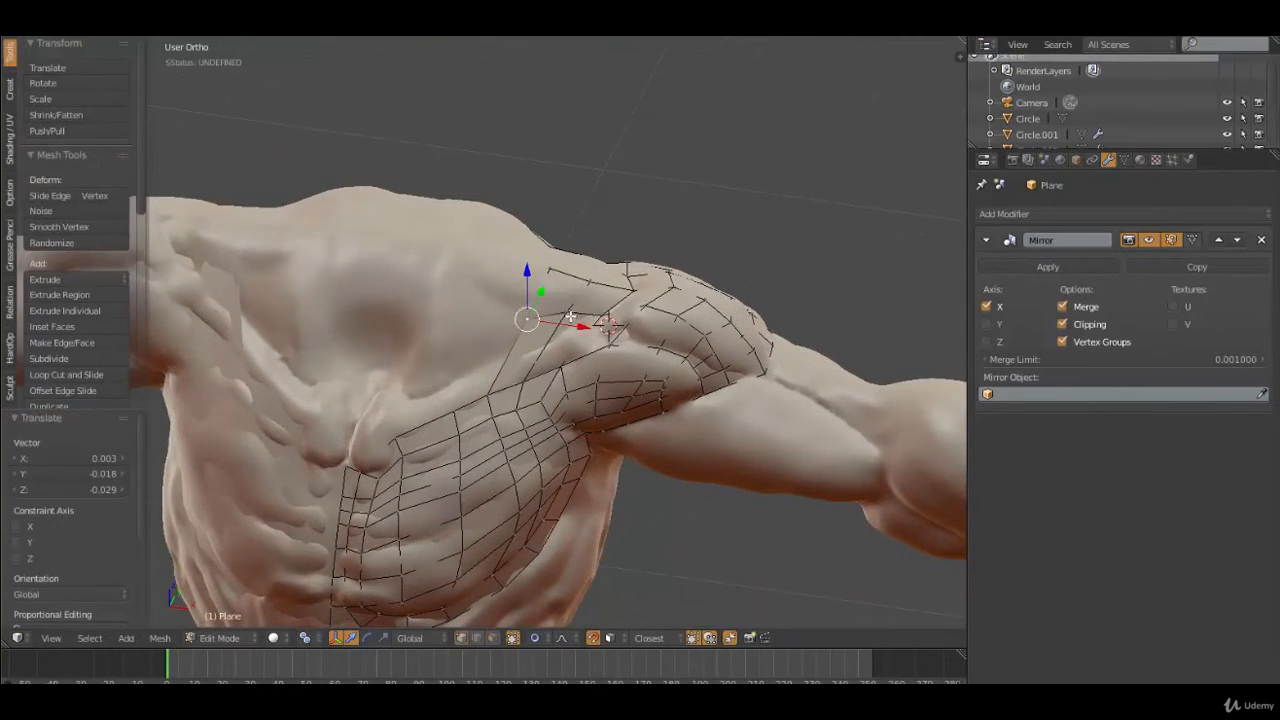
mouse_move(585, 348)
middle_mouse_down()
mouse_move(603, 338)
mouse_move(631, 352)
mouse_move(588, 386)
mouse_move(594, 400)
mouse_move(620, 373)
mouse_move(612, 395)
mouse_move(633, 420)
mouse_move(614, 396)
mouse_move(586, 394)
middle_mouse_up()
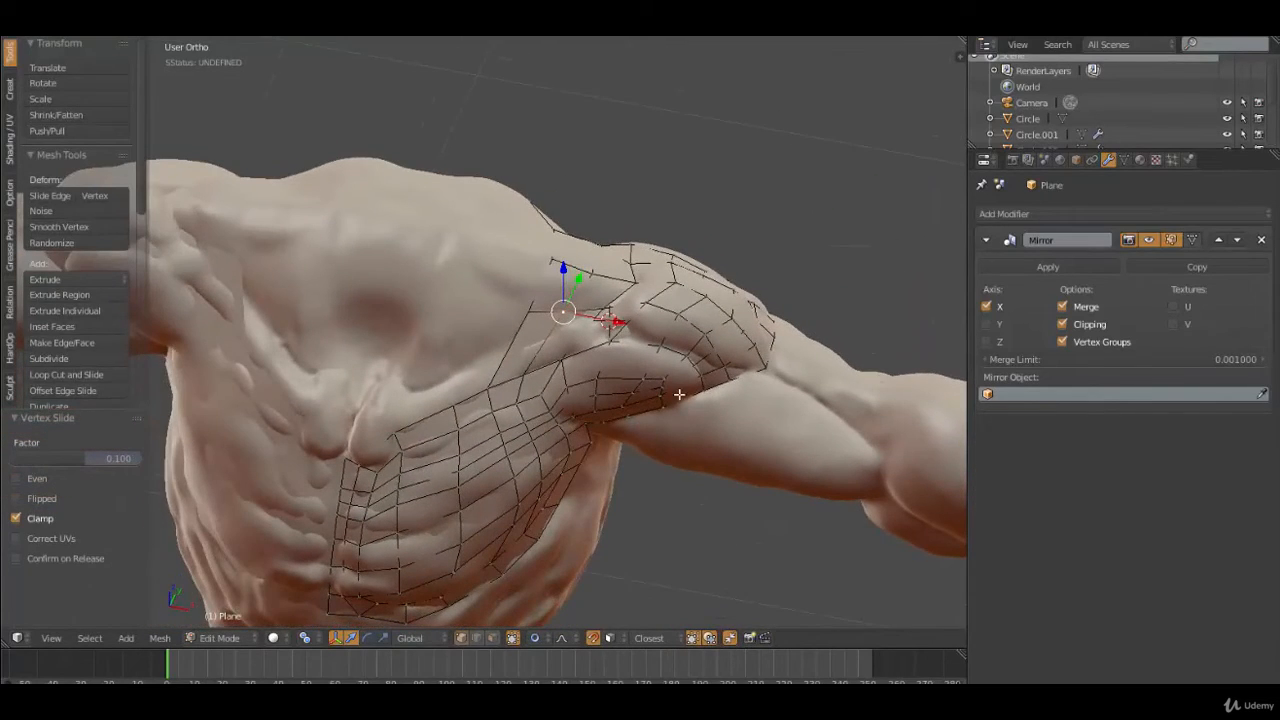
Add one centred loop cut through the outer collarbone faces and the front deltoid, and settle it on the sculpt surface
key("ctrl+r")
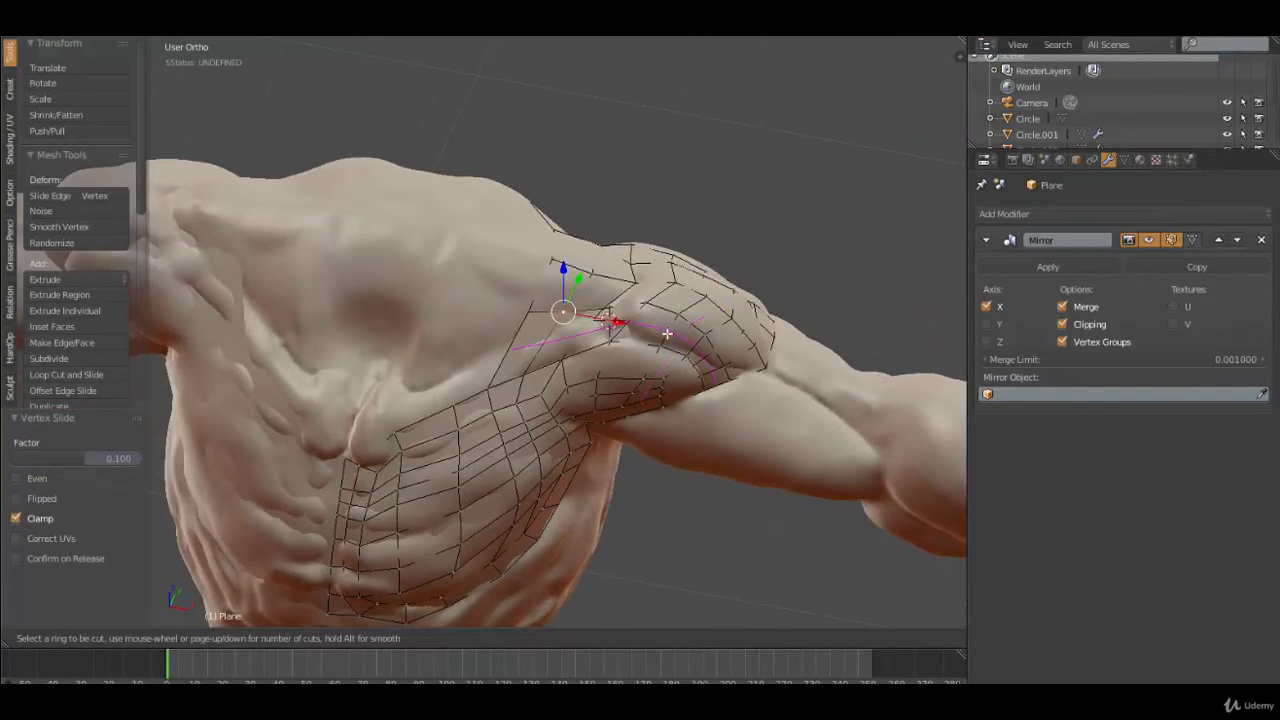
left_click(670, 337)
right_click(667, 333)
key("g")
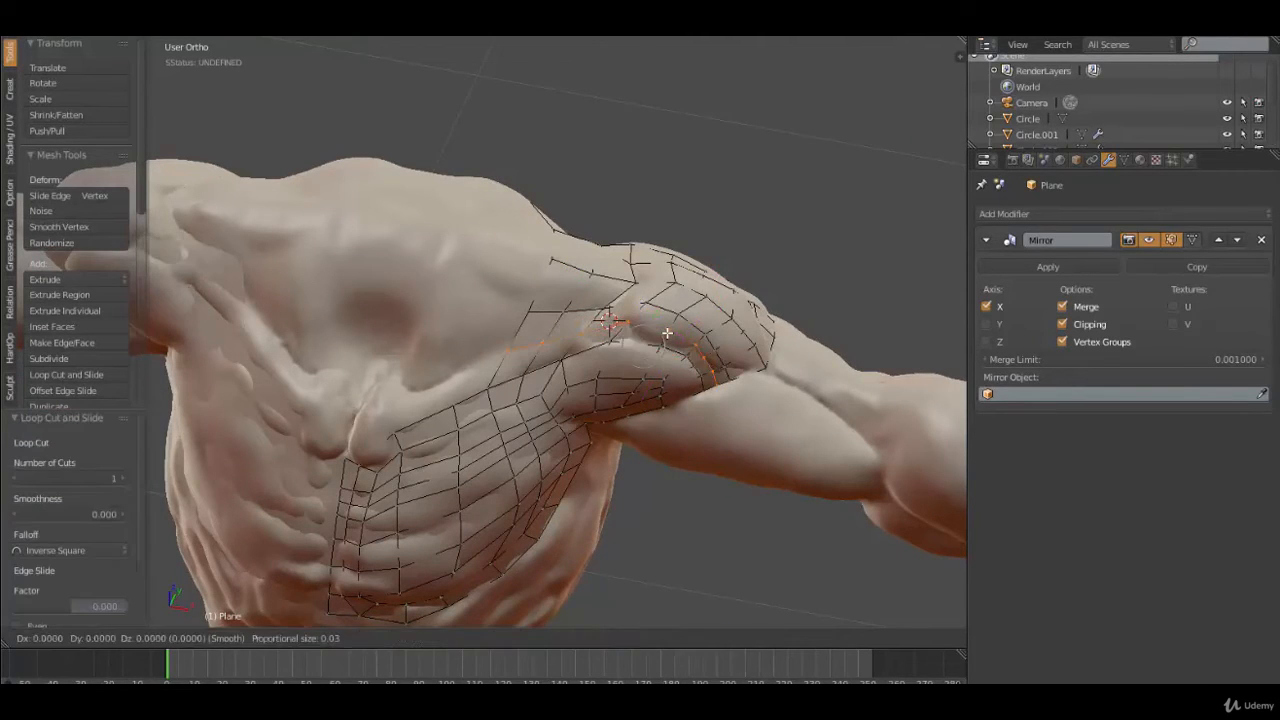
left_click(667, 333)
Extrude the upper chest edge onto the collarbone and fill the gap to the outer collarbone faces
scroll(530, 368, "up", 1)
middle_click_drag(505, 347, 603, 345, "shift")
right_click(560, 328)
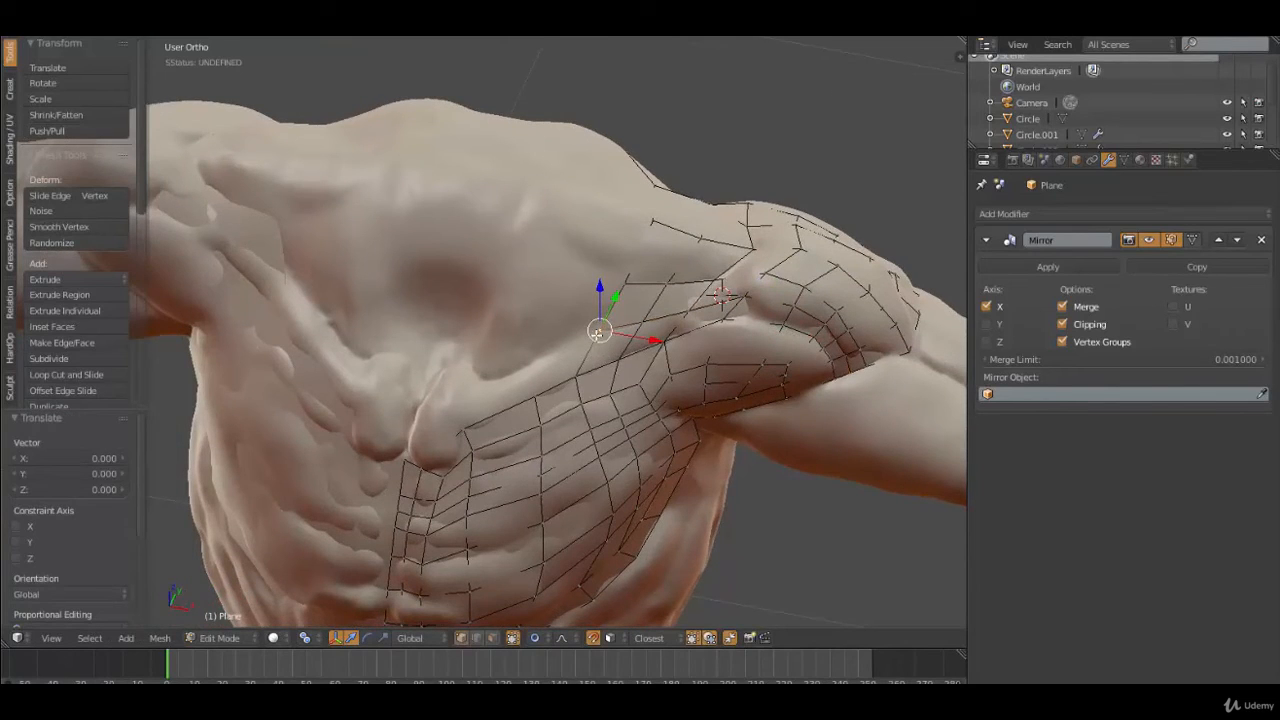
right_click(481, 425)
key("e")
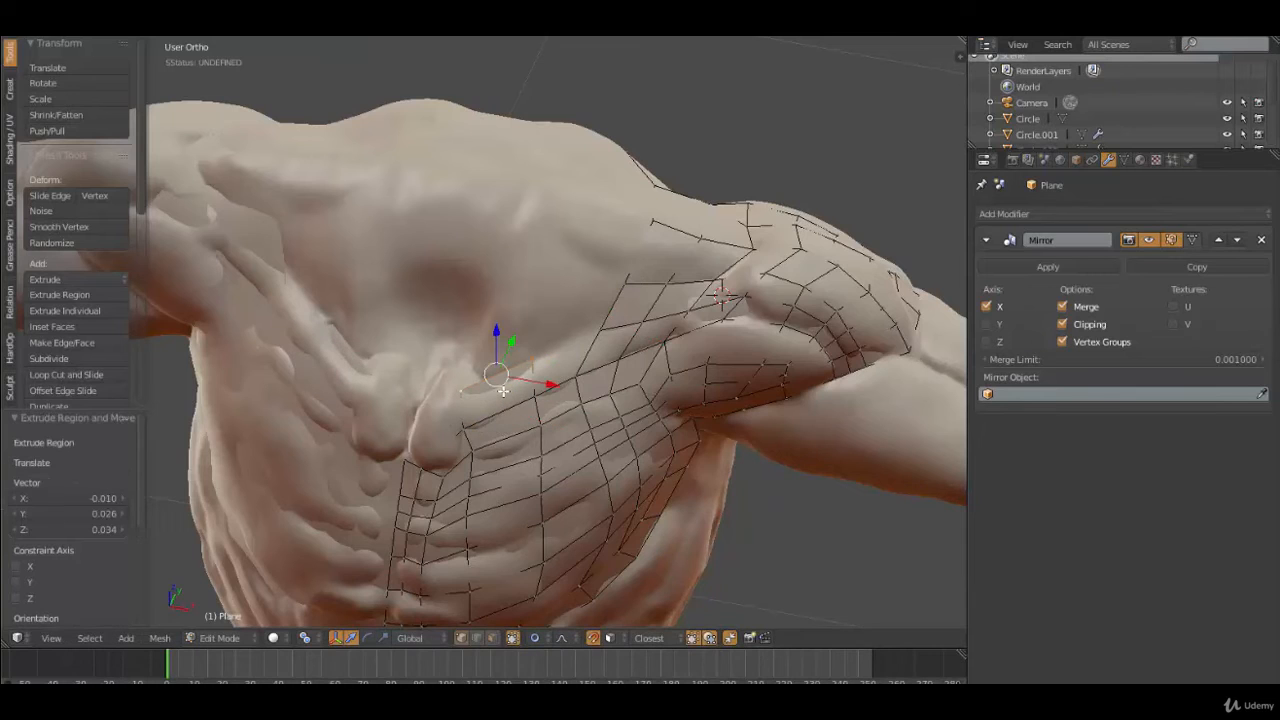
left_click(548, 400)
key("f")
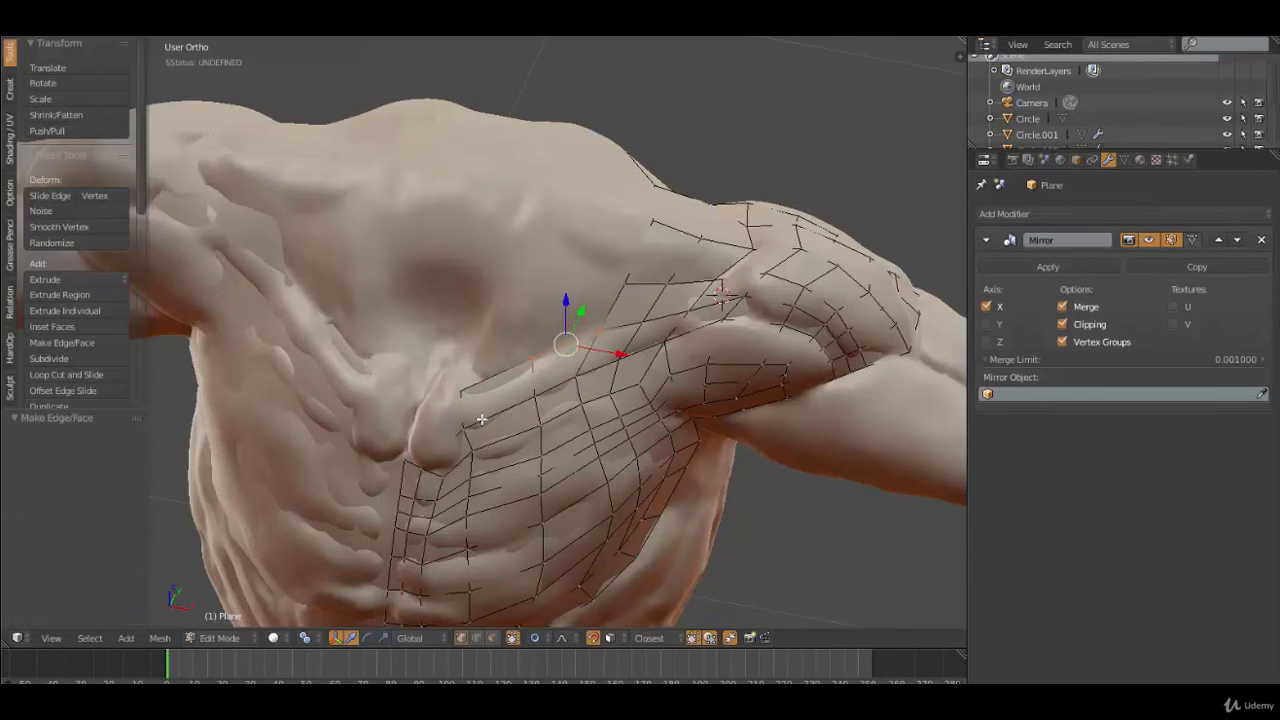
Reposition the new collarbone strip's upper and lower inner end vertices beside the sternum
middle_click_drag(481, 420, 500, 375)
right_click(498, 376)
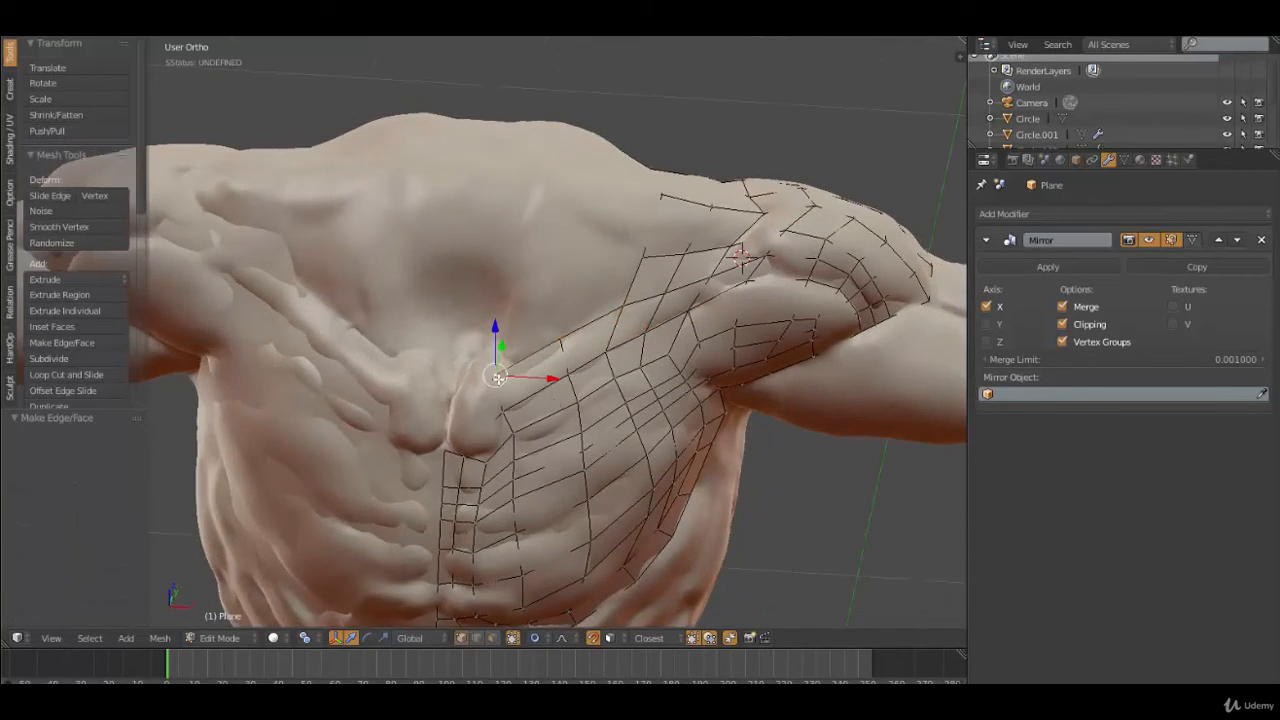
key("g")
left_click(506, 373)
right_click(506, 413)
key("g")
left_click(505, 419)
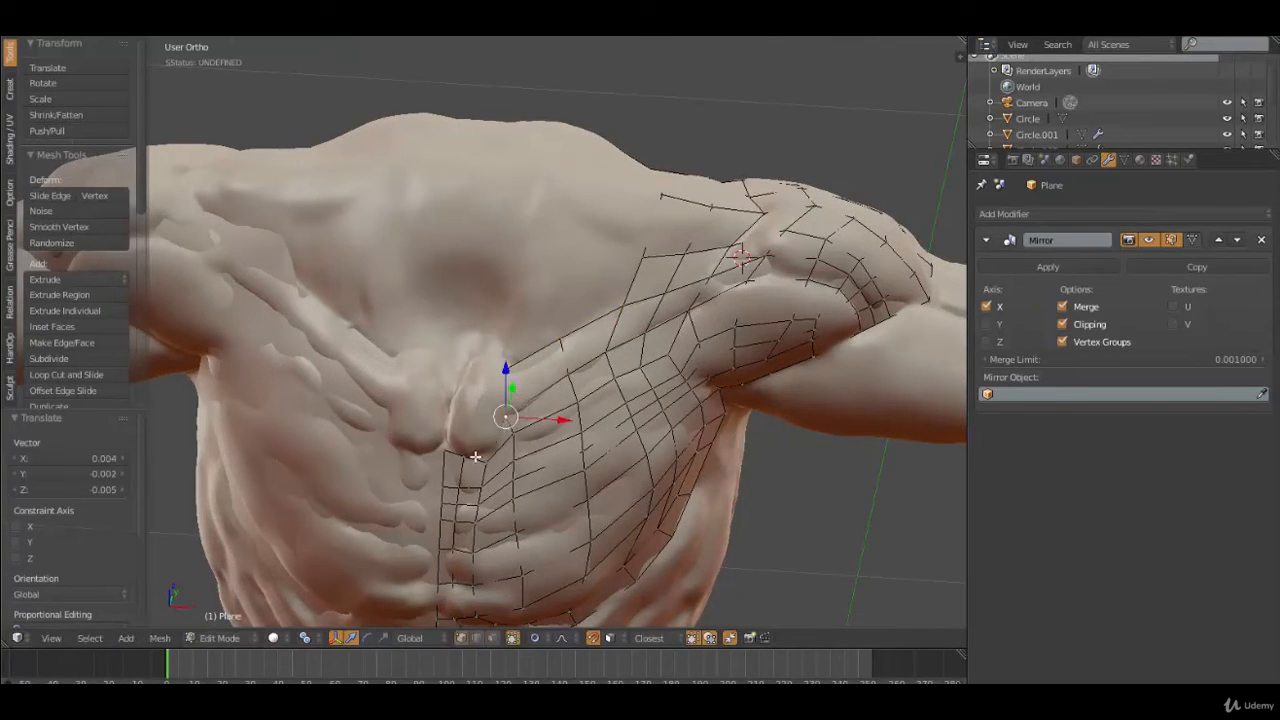
Adjust the sternum strip's top outer vertex and the neighbouring vertices at the chest's upper inner corner to even the spacing
right_click(471, 457)
key("g")
left_click(480, 457)
right_click(503, 420)
key("g")
left_click(502, 425)
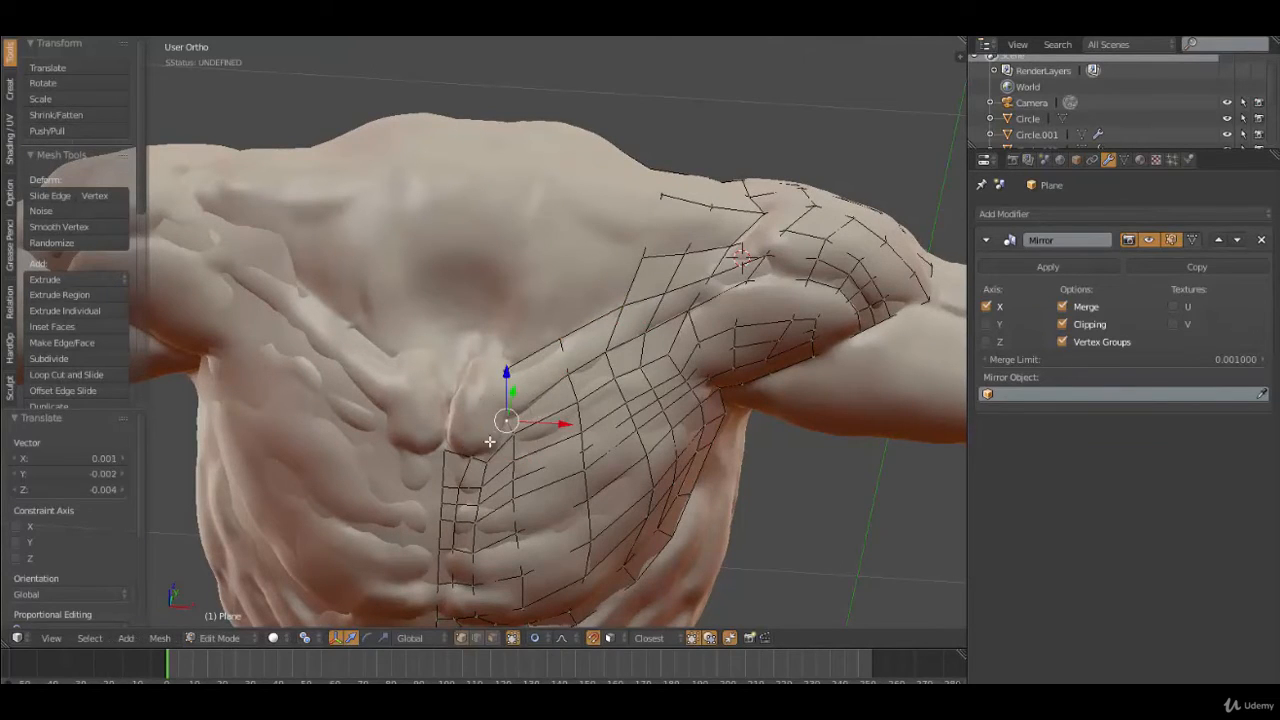
right_click(481, 453)
right_click(487, 460)
key("g")
left_click(489, 463)
right_click(524, 437)
key("g")
left_click(529, 441)
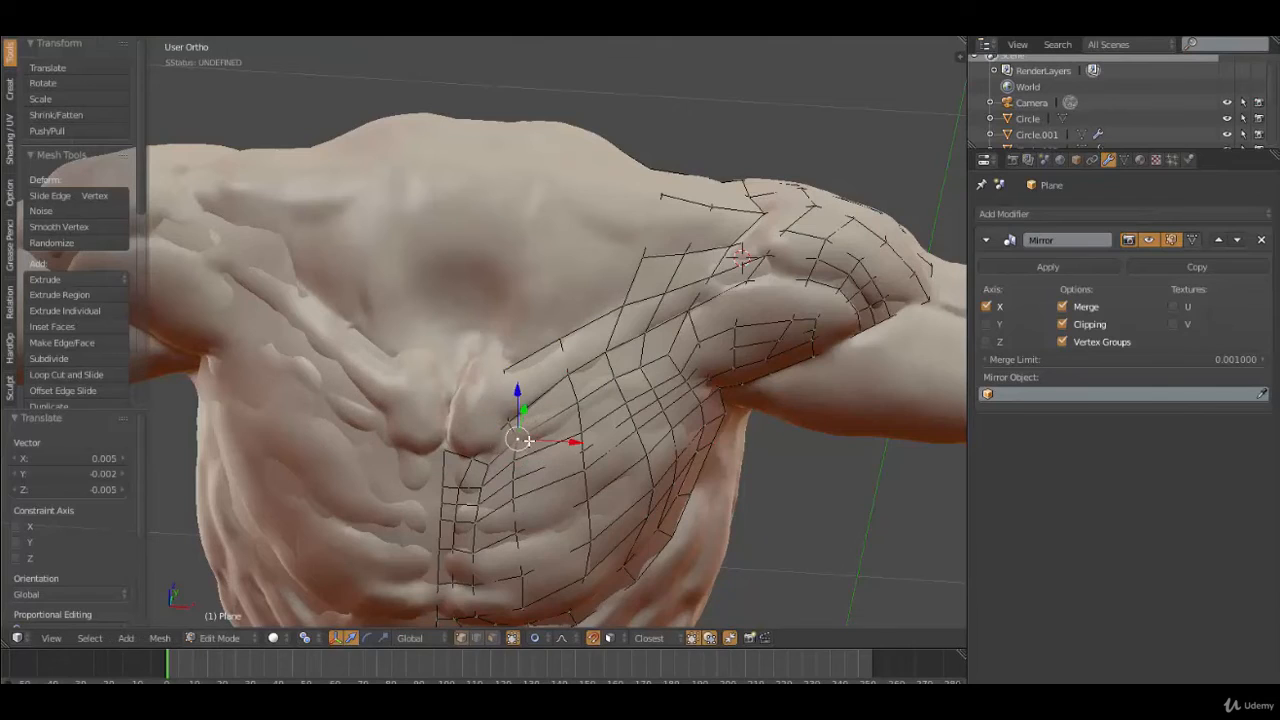
Refine the chest's upper inner corner vertex downward and shift the sternum strip's top outer vertex outward
right_click(512, 428)
key("g")
left_click(511, 436)
right_click(485, 461)
key("g")
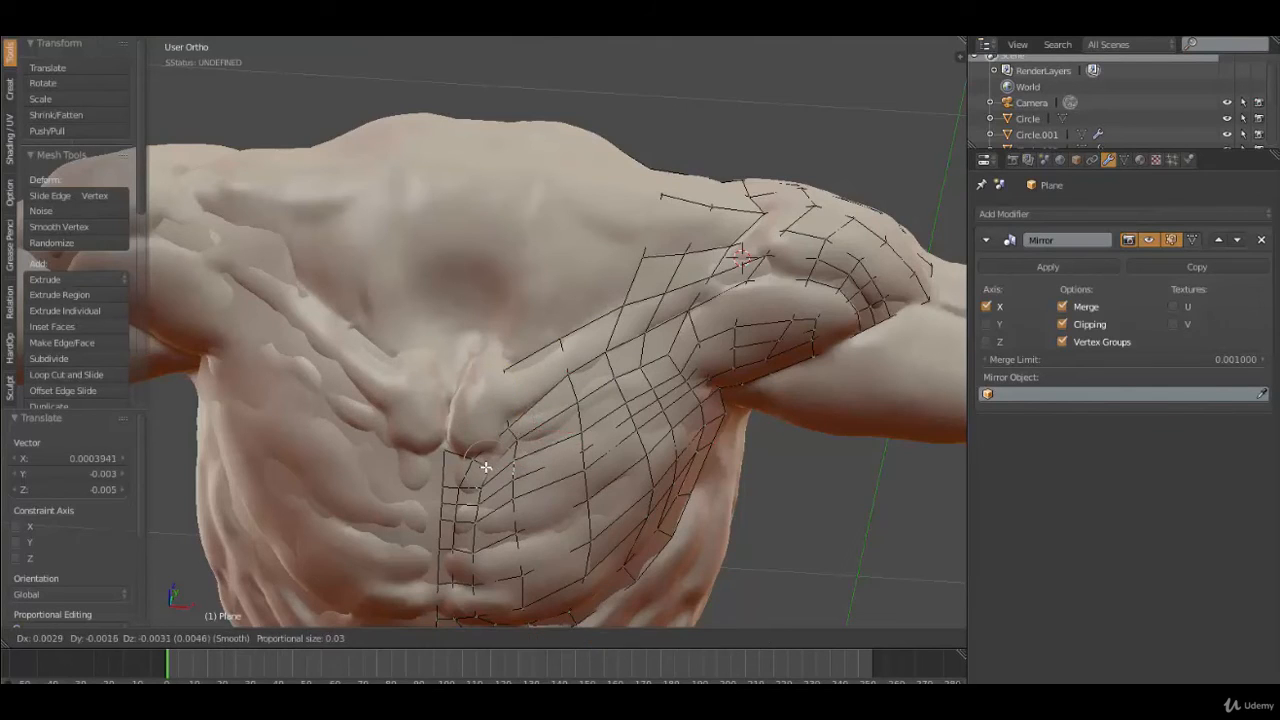
right_click(483, 465)
right_click(476, 458)
key("g")
left_click(482, 459)
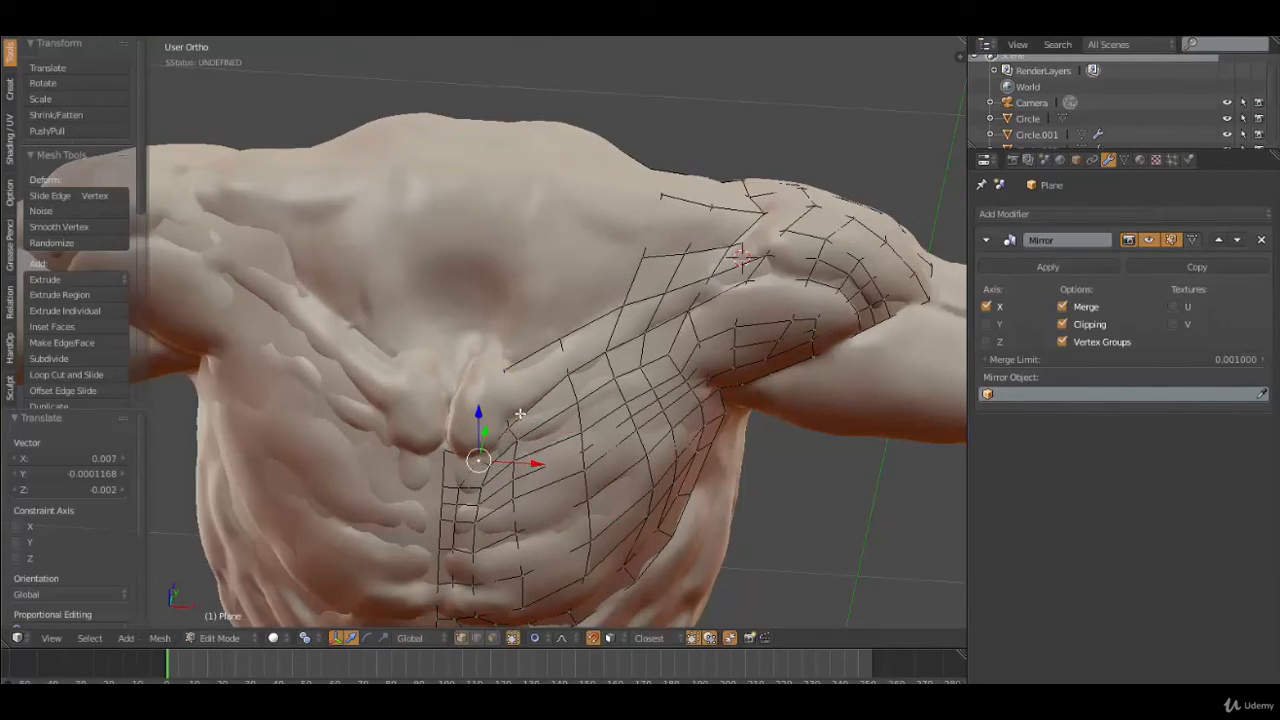
Extrude the collarbone strip's upper inner vertex in three segments around the collarbone head to the body's midline
right_click(508, 378)
key("e")
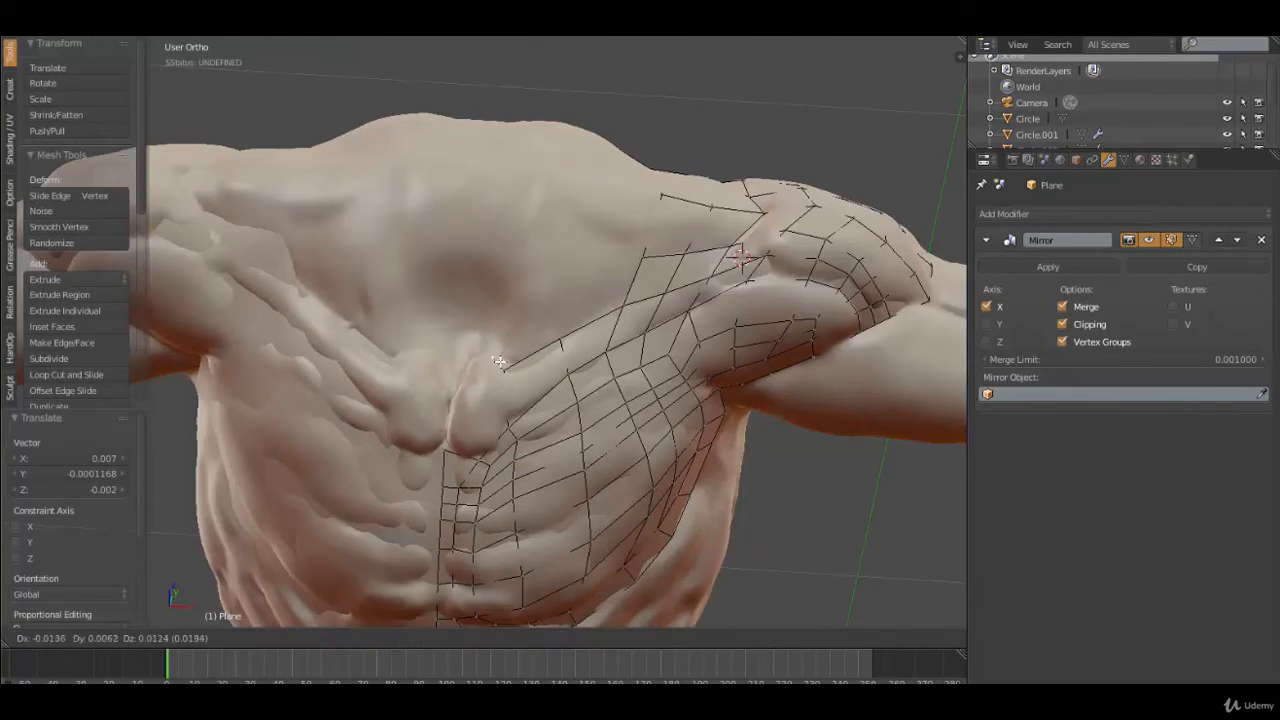
left_click(497, 360)
key("e")
left_click(470, 372)
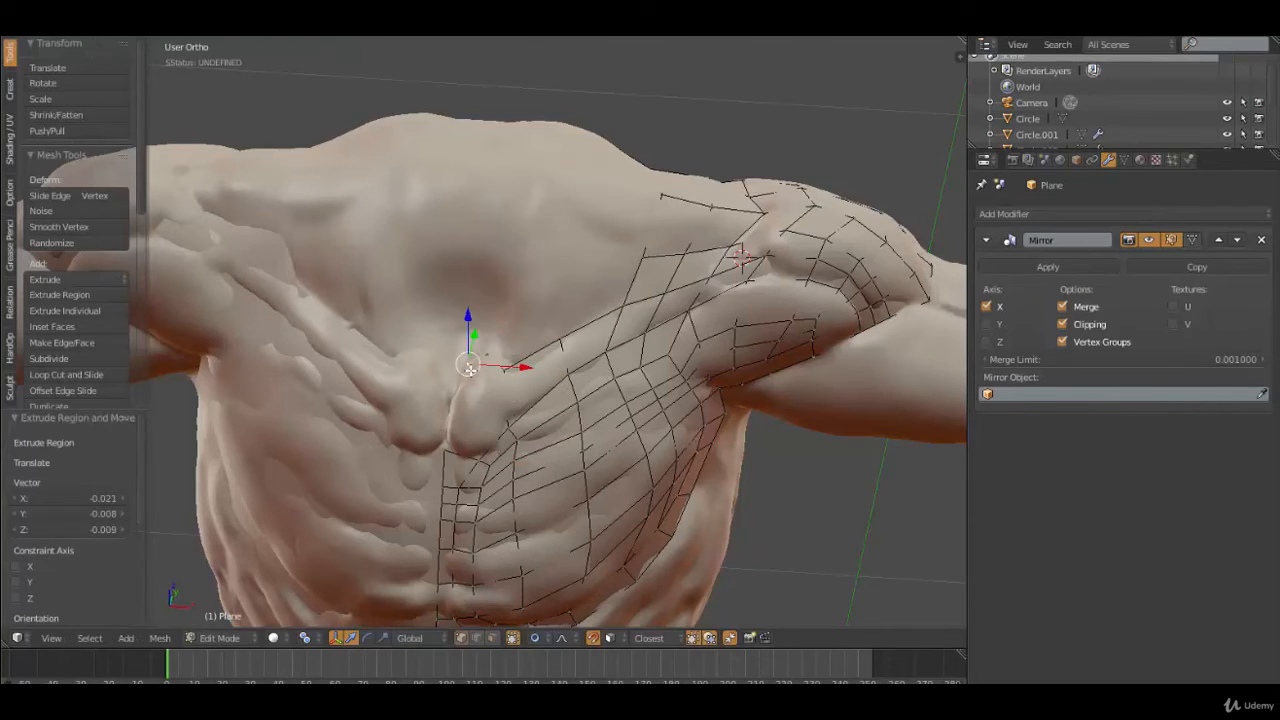
key("e")
left_click(450, 392)
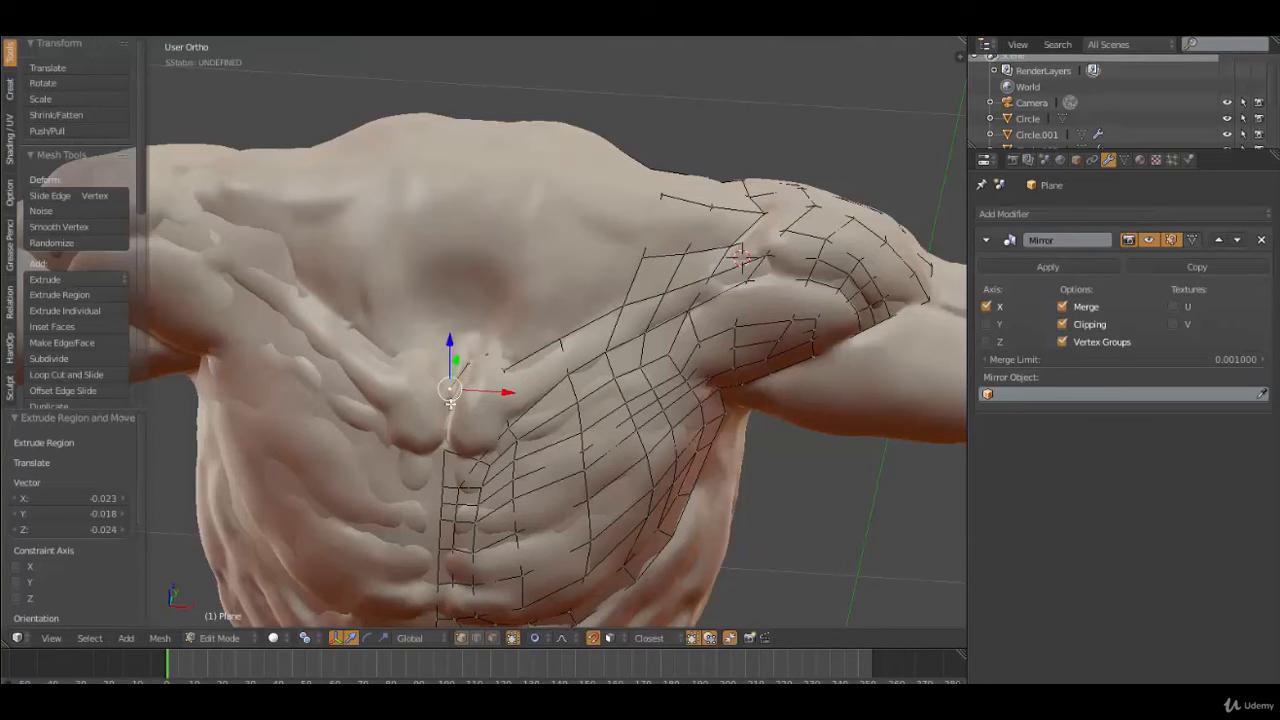
key("g")
left_click(451, 395)
Connect the end of the extruded midline chain to the sternum strip's top midline vertex with an edge
mouse_move(507, 402)
middle_mouse_down()
mouse_move(575, 405)
mouse_move(507, 406)
middle_mouse_up()
right_click(505, 430)
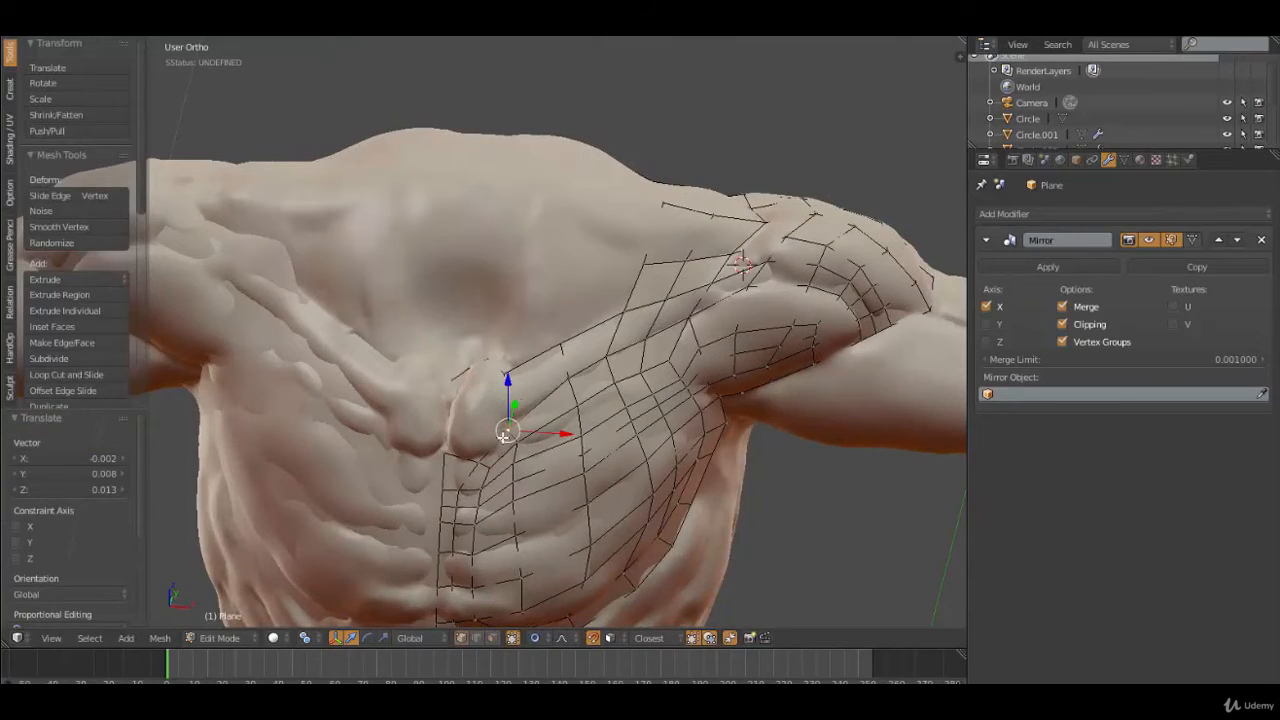
left_click(491, 451)
right_click(456, 420)
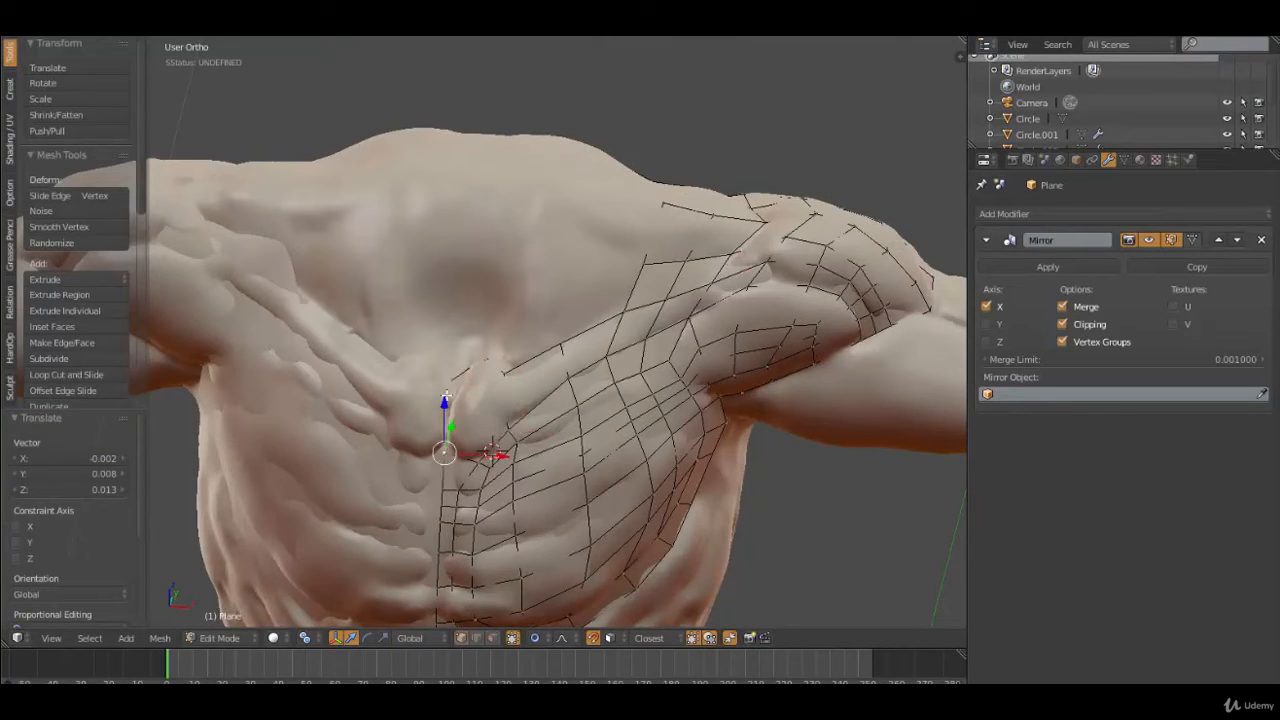
scroll(462, 423, "up", 2)
right_click(516, 470)
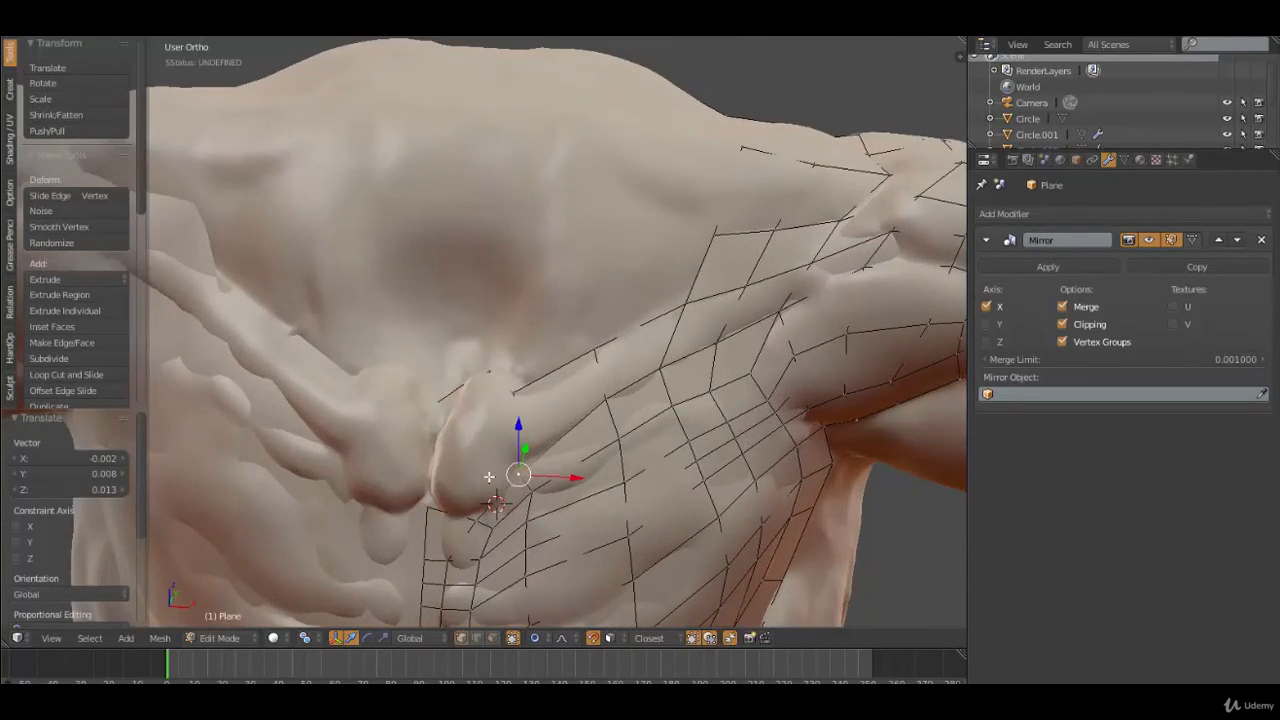
right_click(439, 498)
right_click(430, 436)
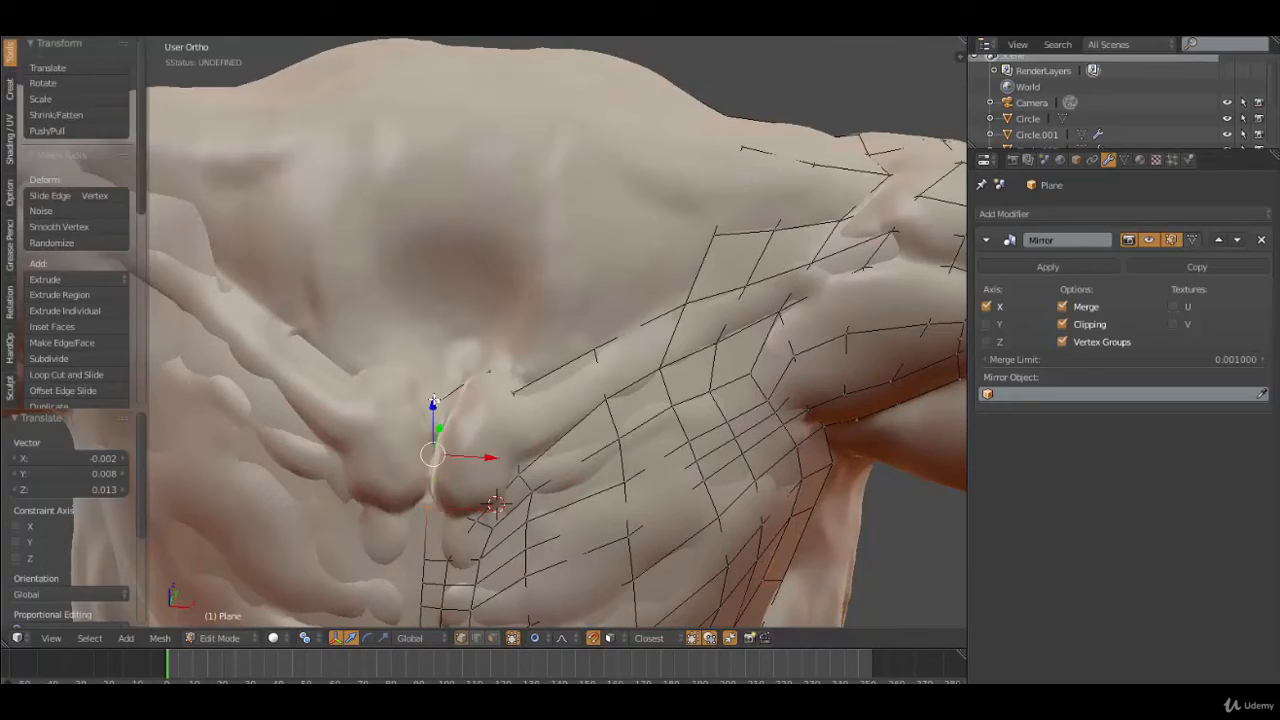
key("f")
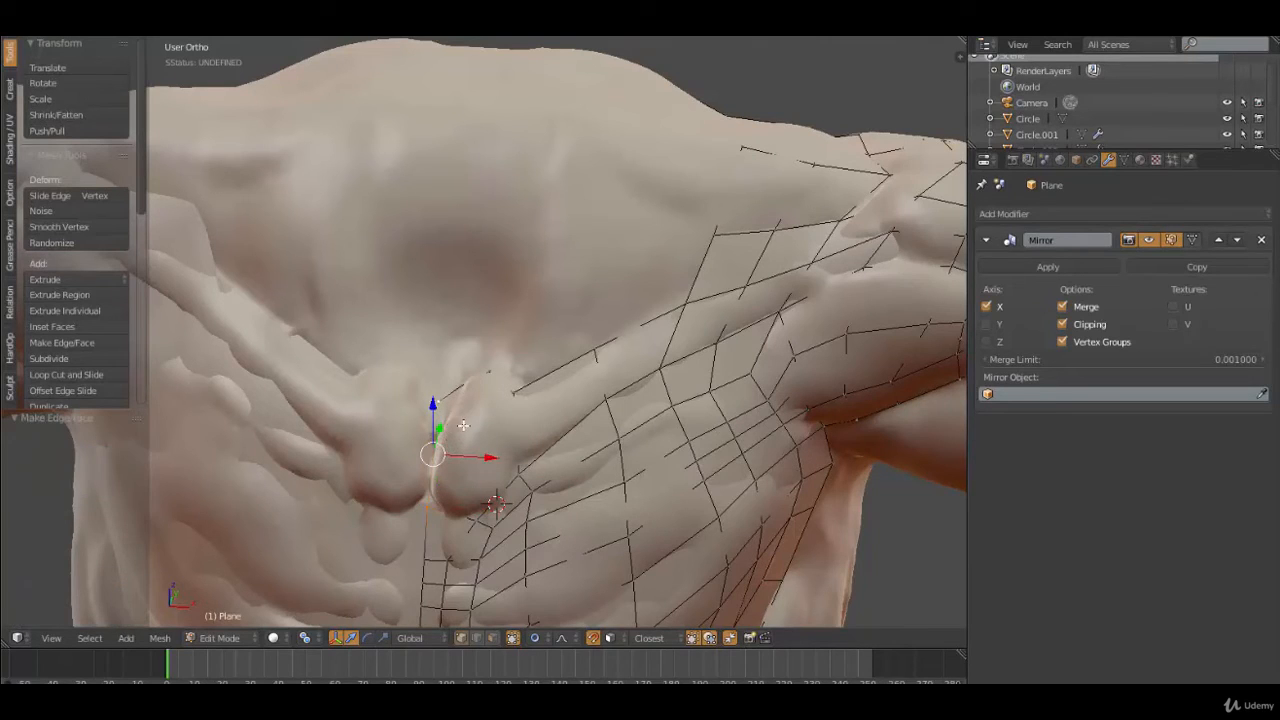
Extrude the edge between the chest corner and sternum strip onto the collarbone head and scale it to about 0.56
right_click(508, 468)
right_click(495, 512)
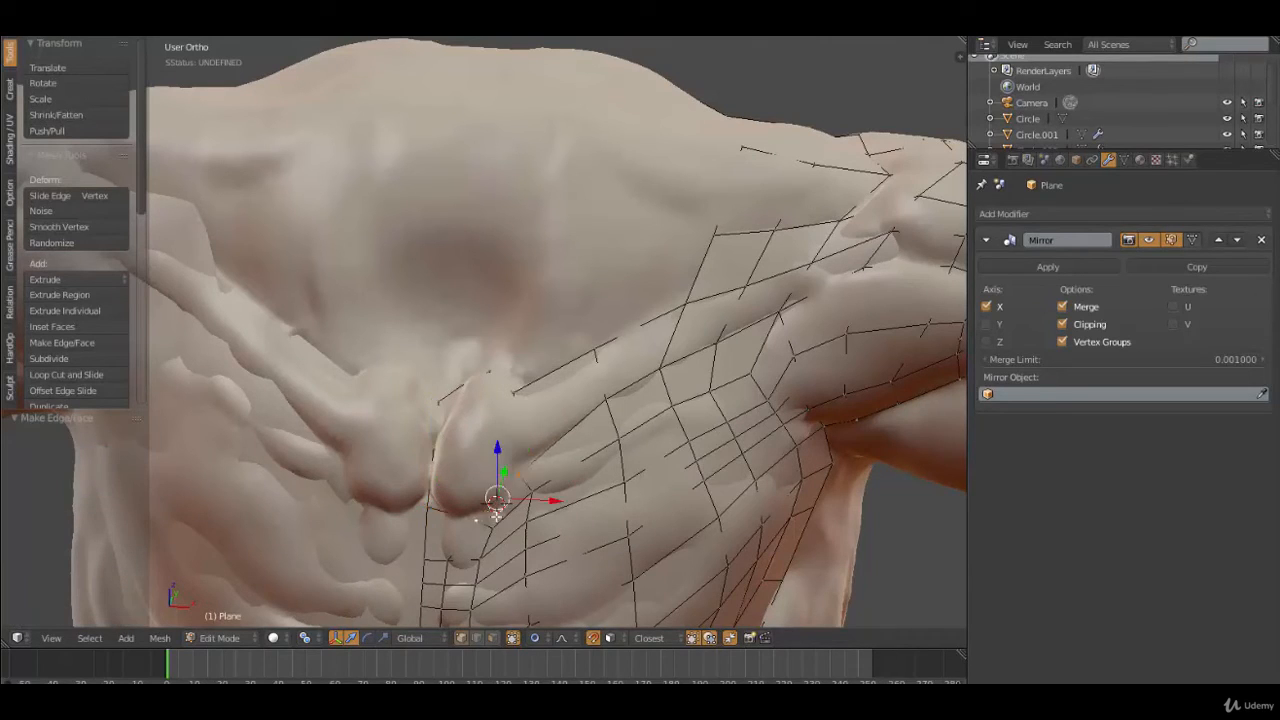
key("e")
left_click(478, 496)
key("s")
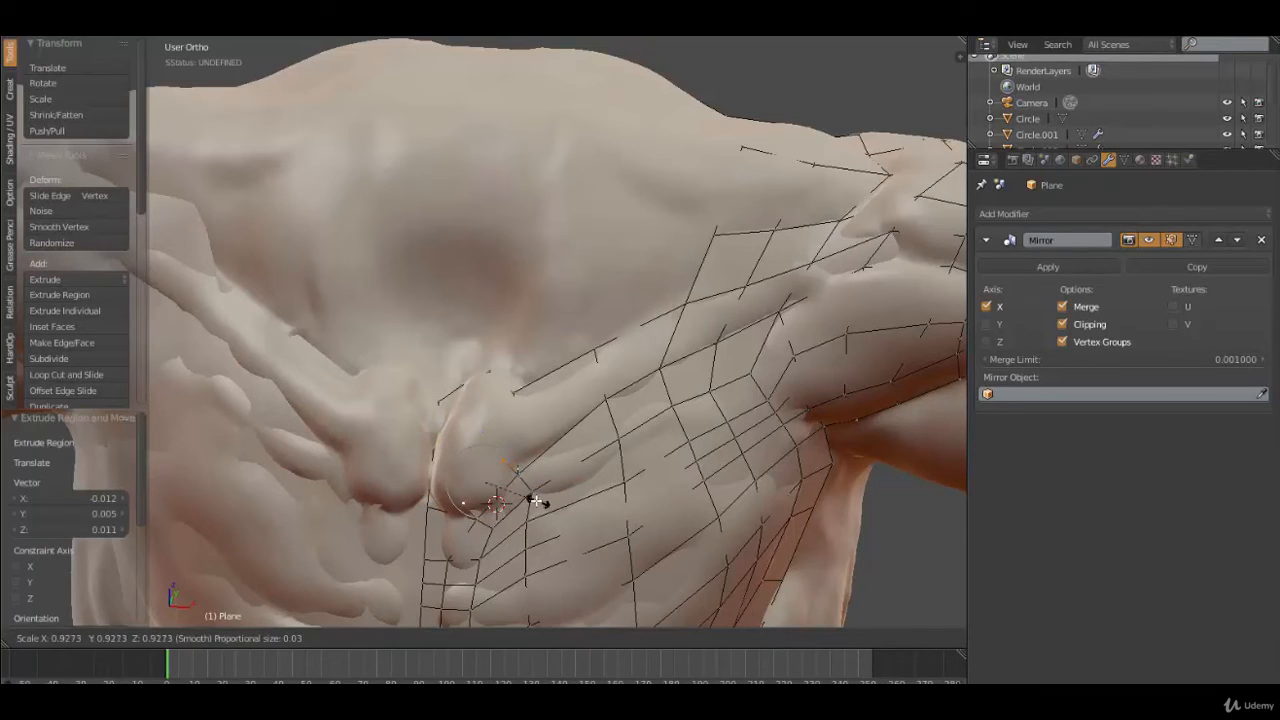
left_click(519, 488)
Extrude the edge above the collarbone head's inner end downward and scale it to about 0.53
right_click(513, 403)
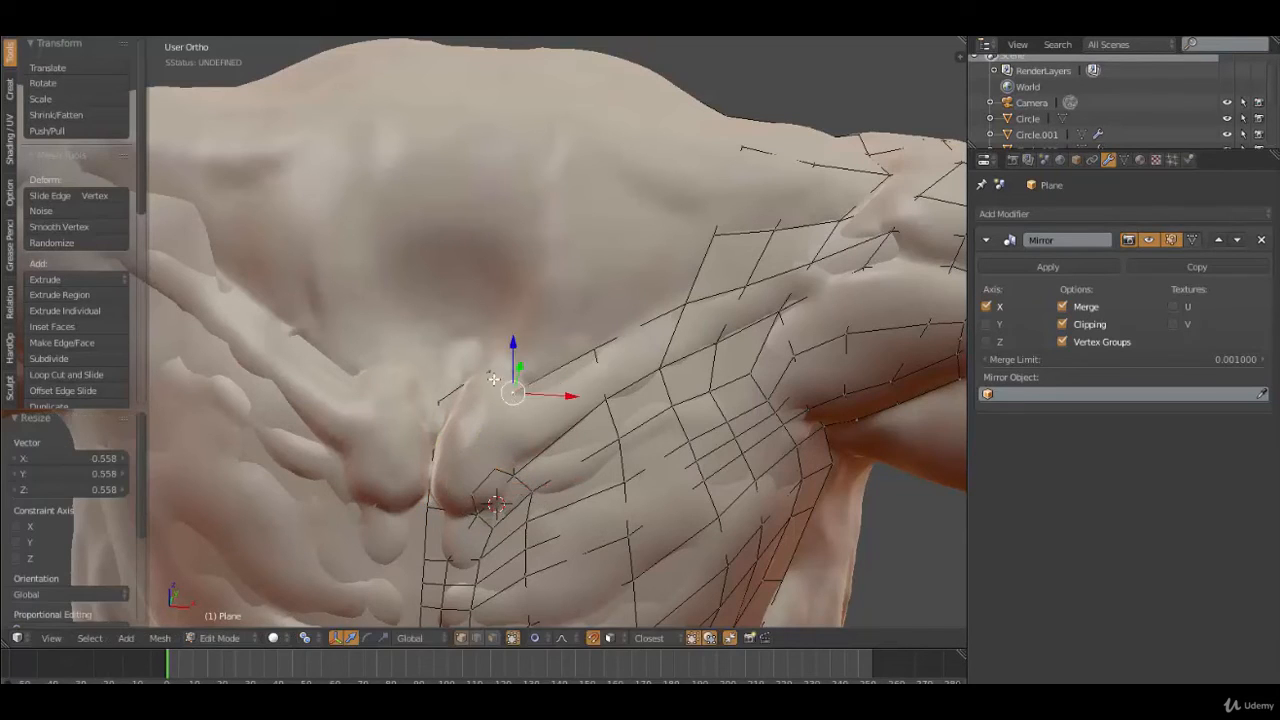
right_click(493, 379, "shift")
key("e")
left_click(485, 431)
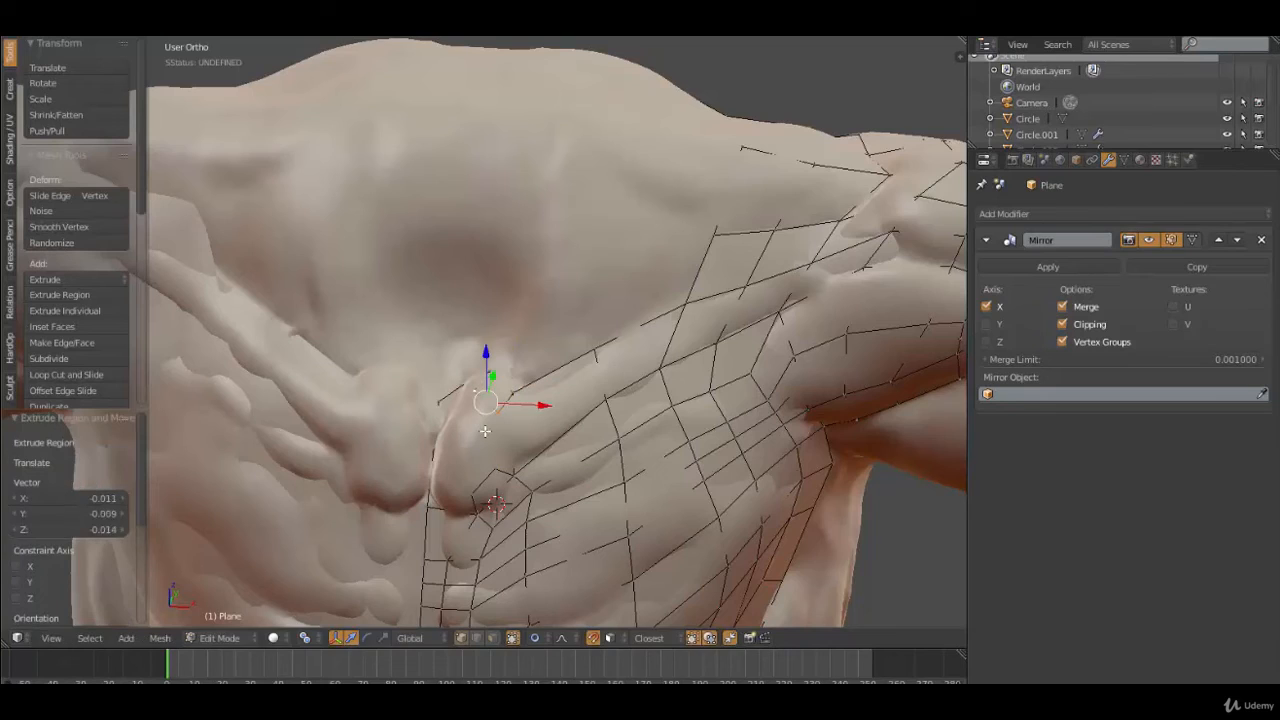
key("s")
left_click(498, 438)
right_click(516, 407)
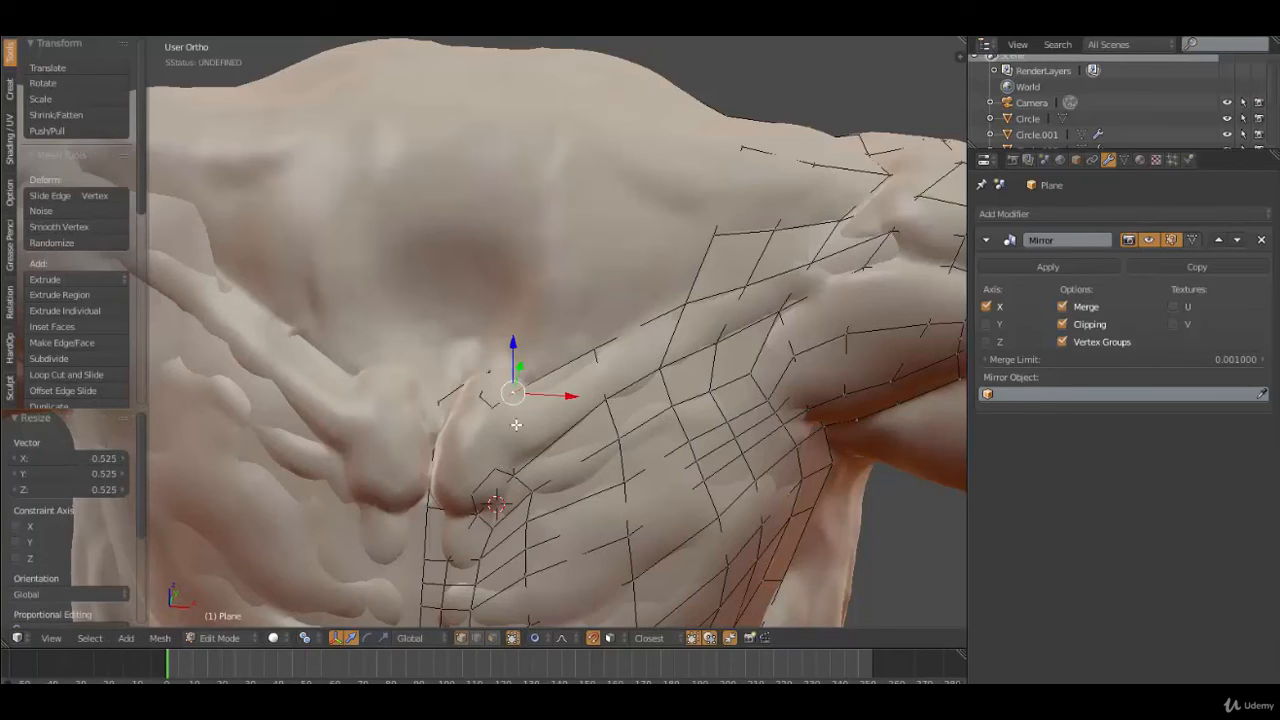
Fill a face between the two scaled edges on the outer side of the collarbone head
right_click(516, 466, "shift")
right_click(493, 410, "shift")
right_click(495, 467, "shift")
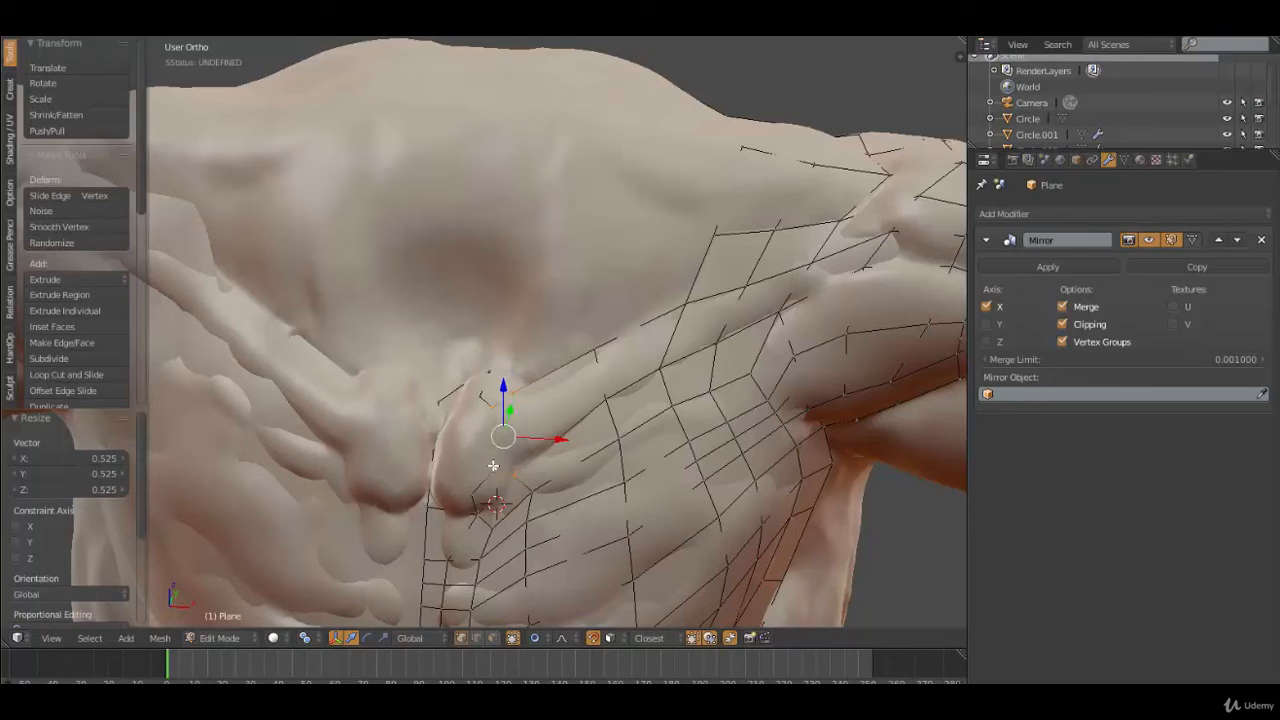
key("f")
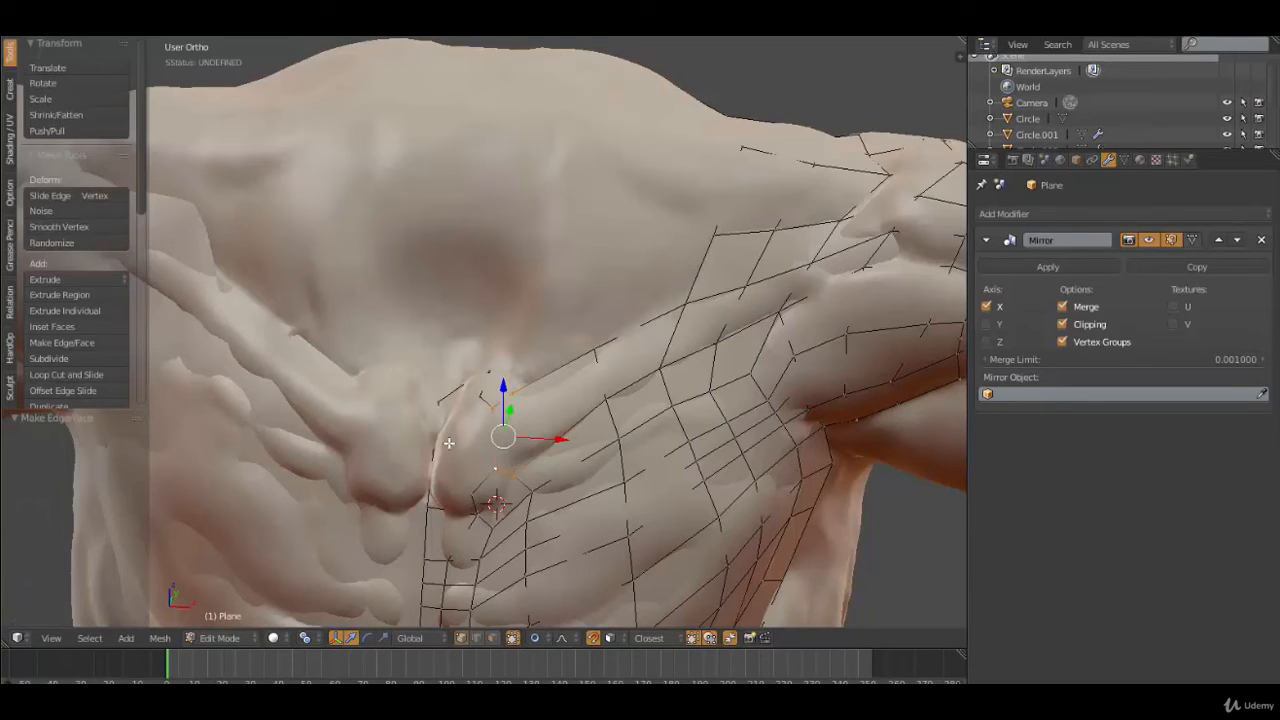
Disable mirror clipping and extrude the upper midline chain's edge downward onto the inner side of the collarbone head
right_click(461, 391)
middle_click_drag(480, 431, 454, 447)
right_click(421, 375)
key("g")
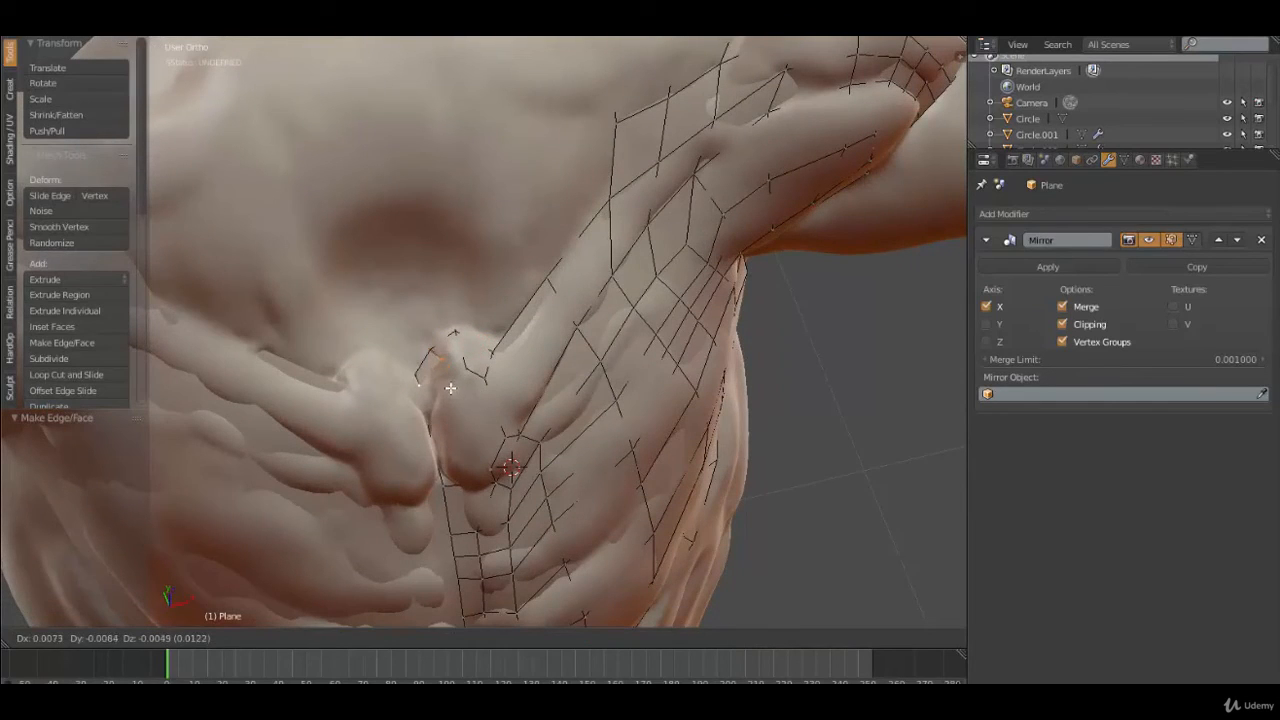
left_click(450, 388)
left_click(1062, 324)
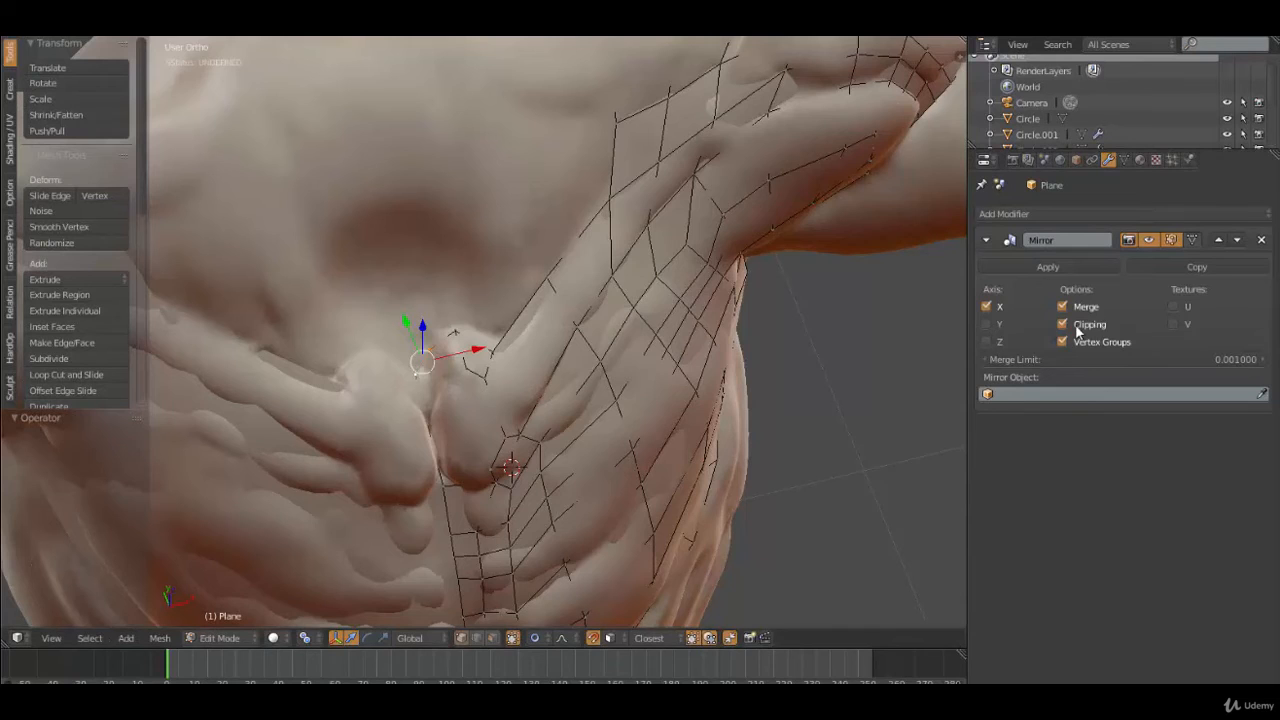
middle_click_drag(450, 430, 476, 424)
key("e")
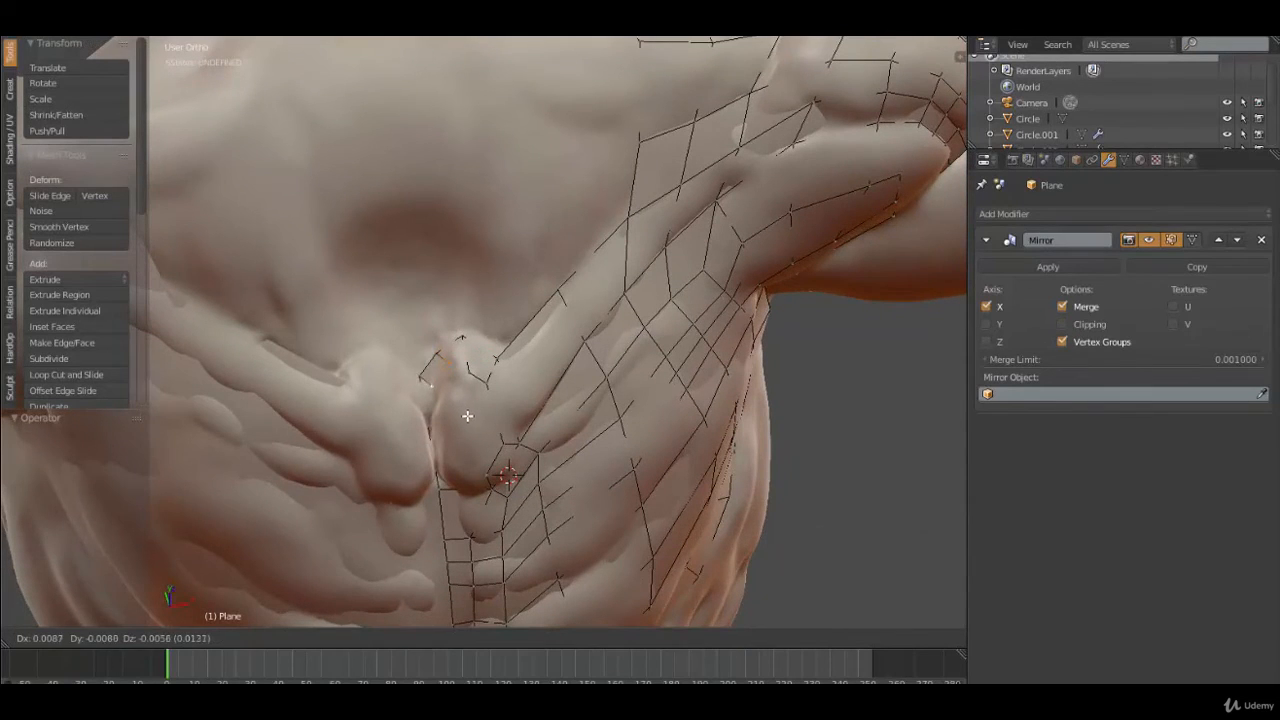
left_click(470, 430)
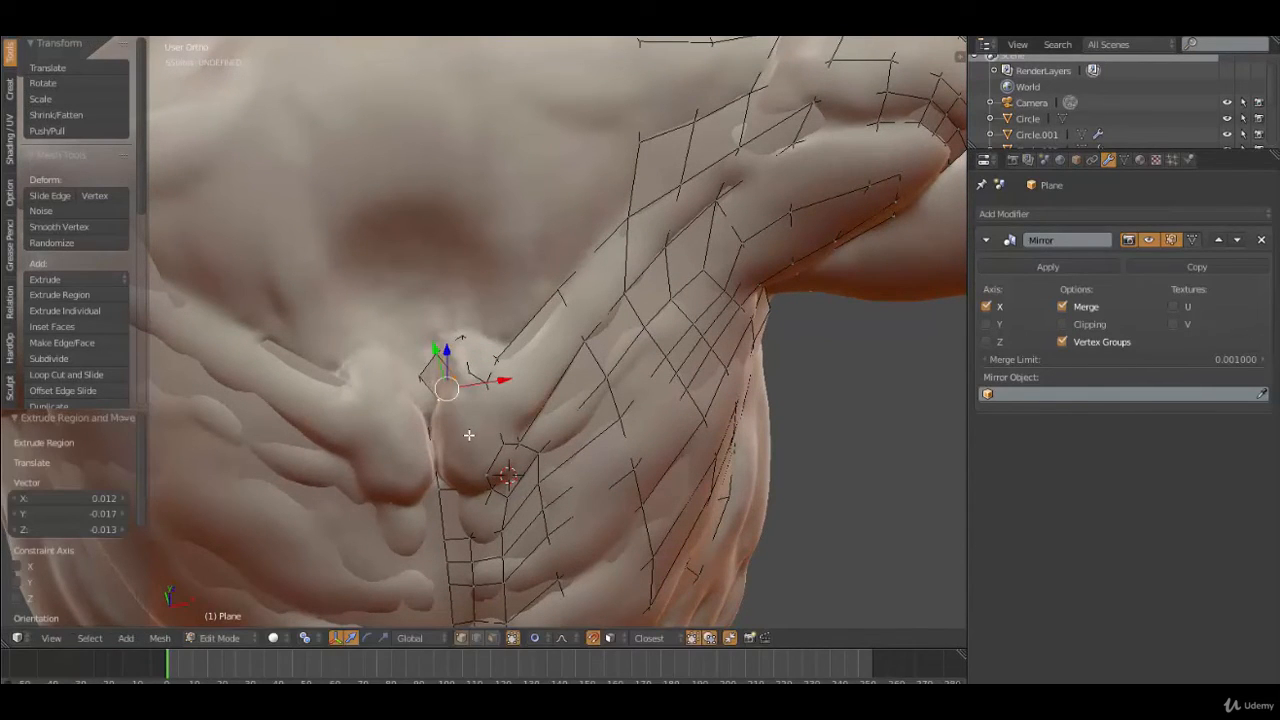
Re-enable mirror clipping and scale the newly extruded upper edge to about 0.68
left_click(1084, 326)
key("s")
left_click(555, 428)
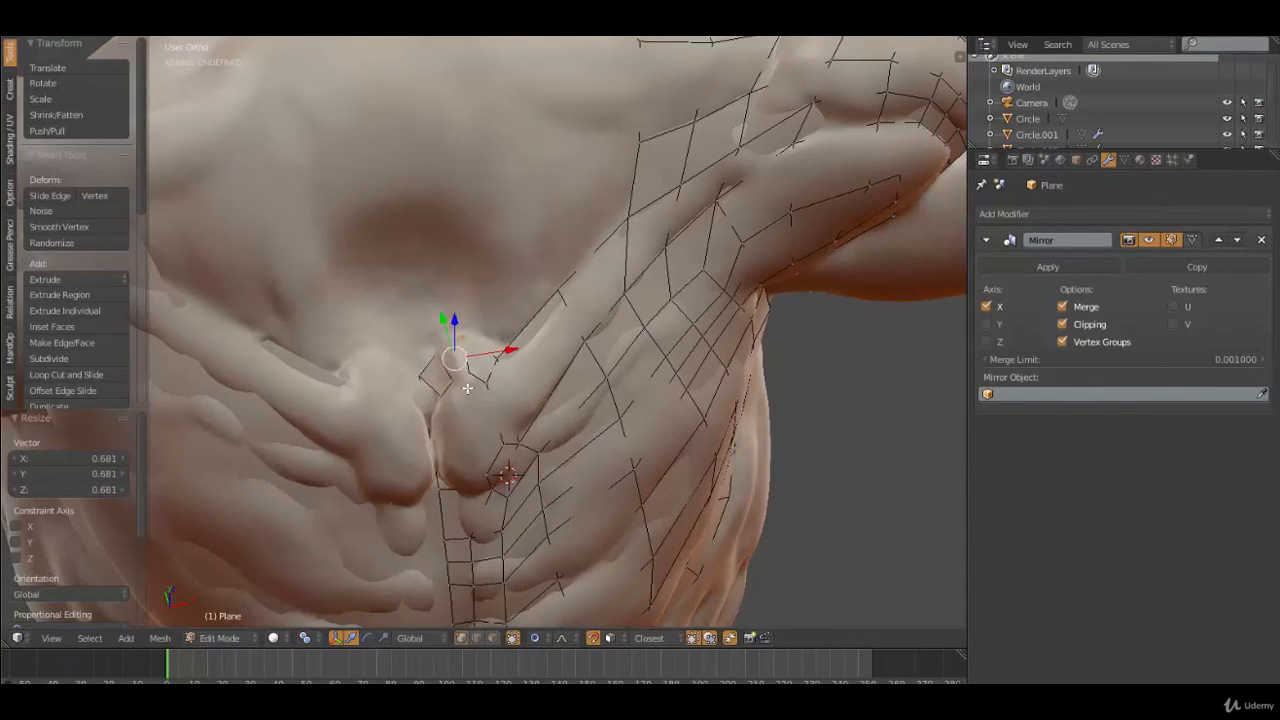
Fill the gap beside the upper extruded edge and nudge its lower vertex slightly up along the collarbone head's inner side
key("a")
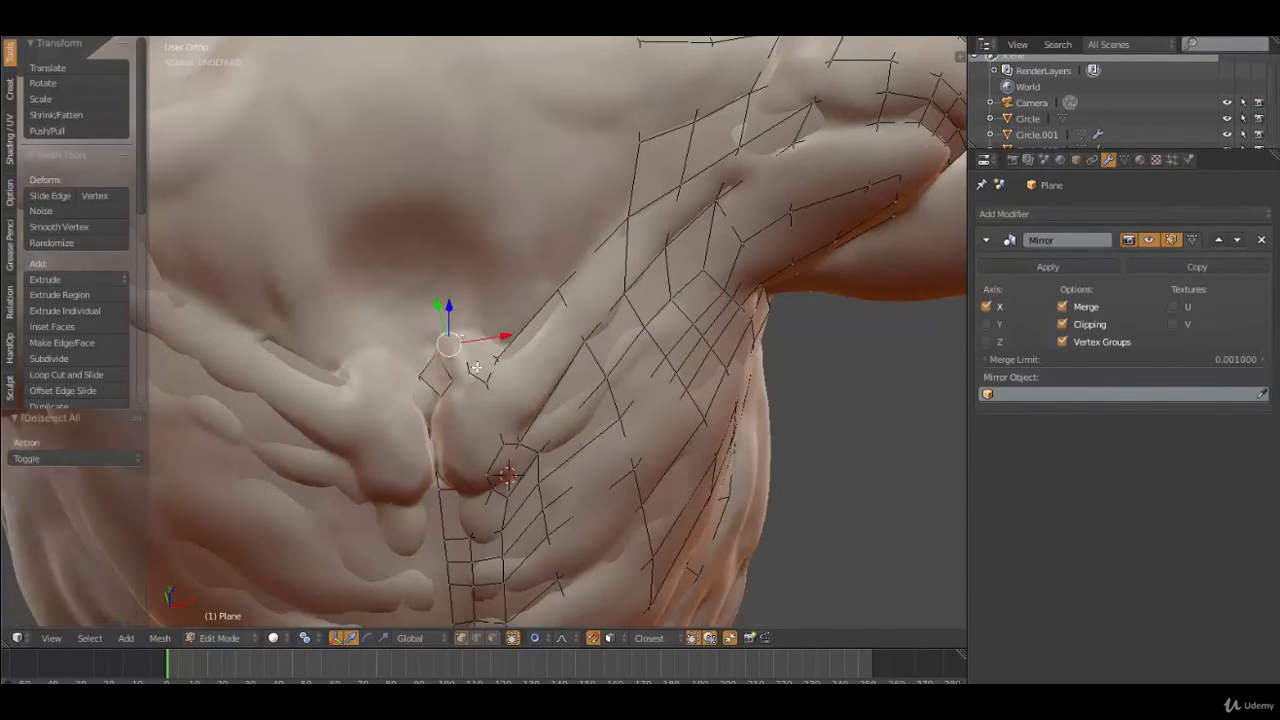
key("f")
middle_click_drag(480, 474, 539, 411)
scroll(445, 436, "up", 2)
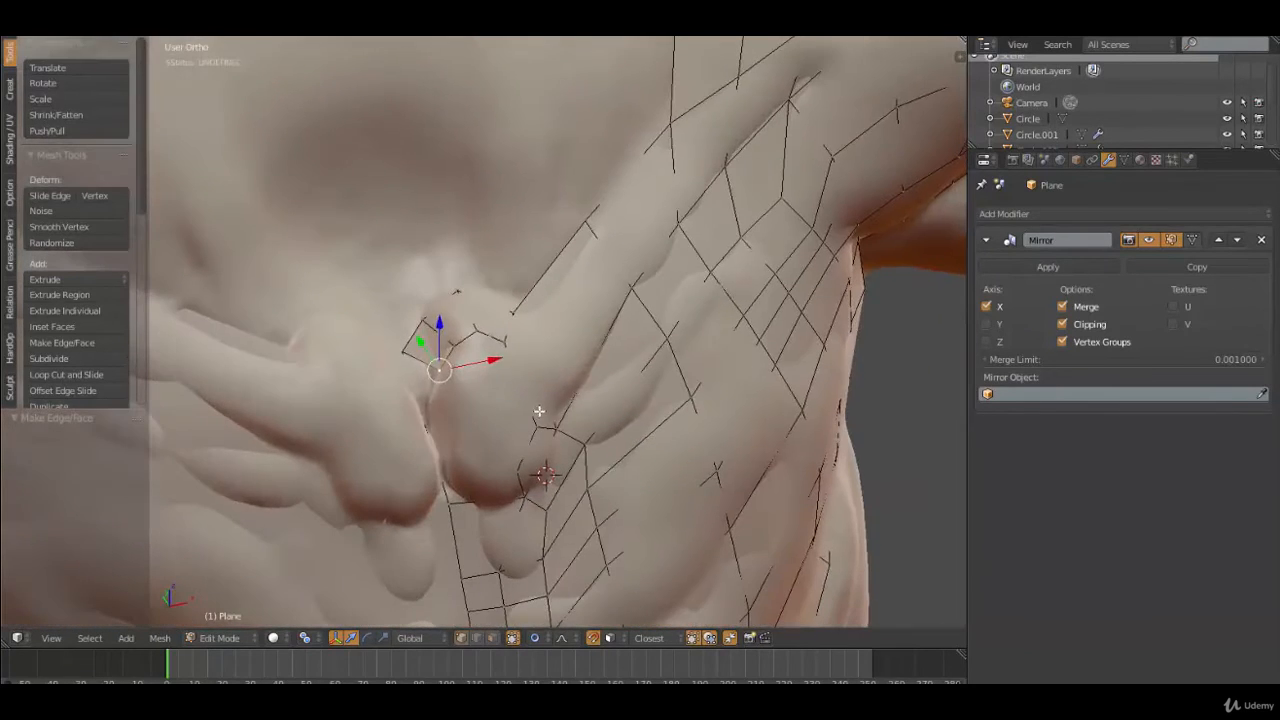
key("g")
left_click(486, 405)
middle_click_drag(472, 435, 440, 425)
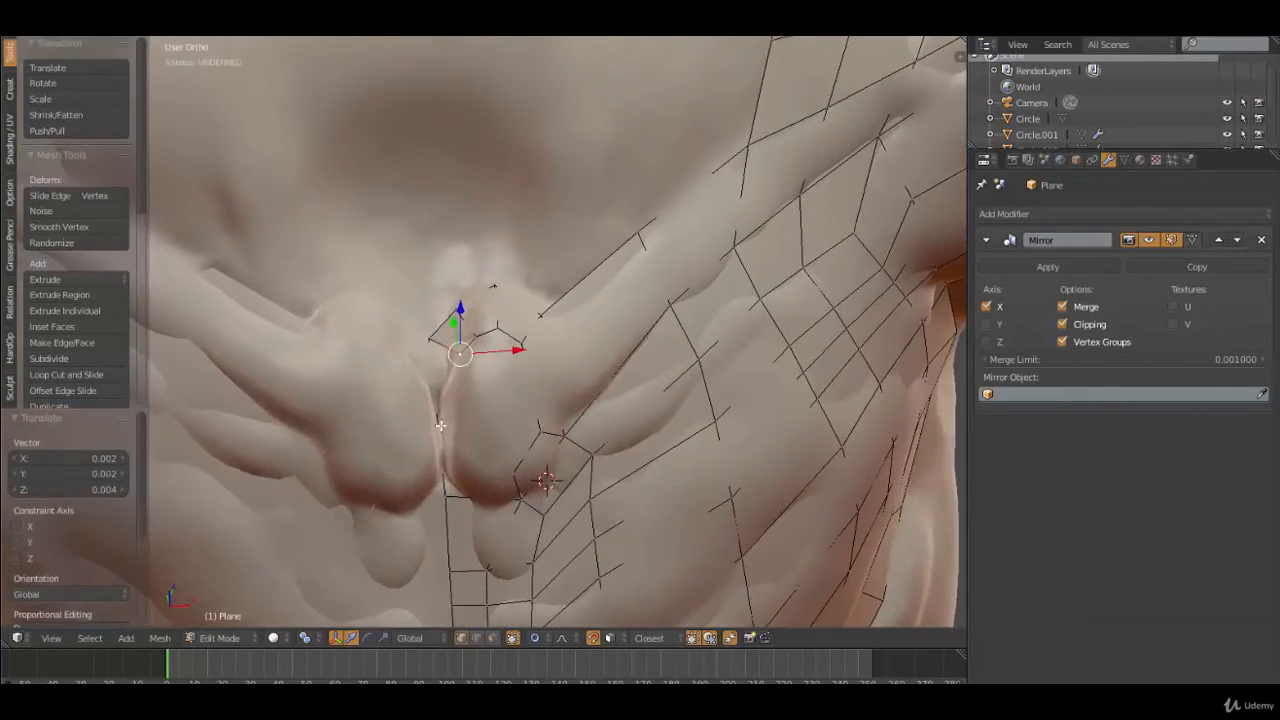
Extrude the midline edge above the sternum strip onto the collarbone head with mirror clipping disabled, and scale it to about 0.45
right_click(445, 494, "shift")
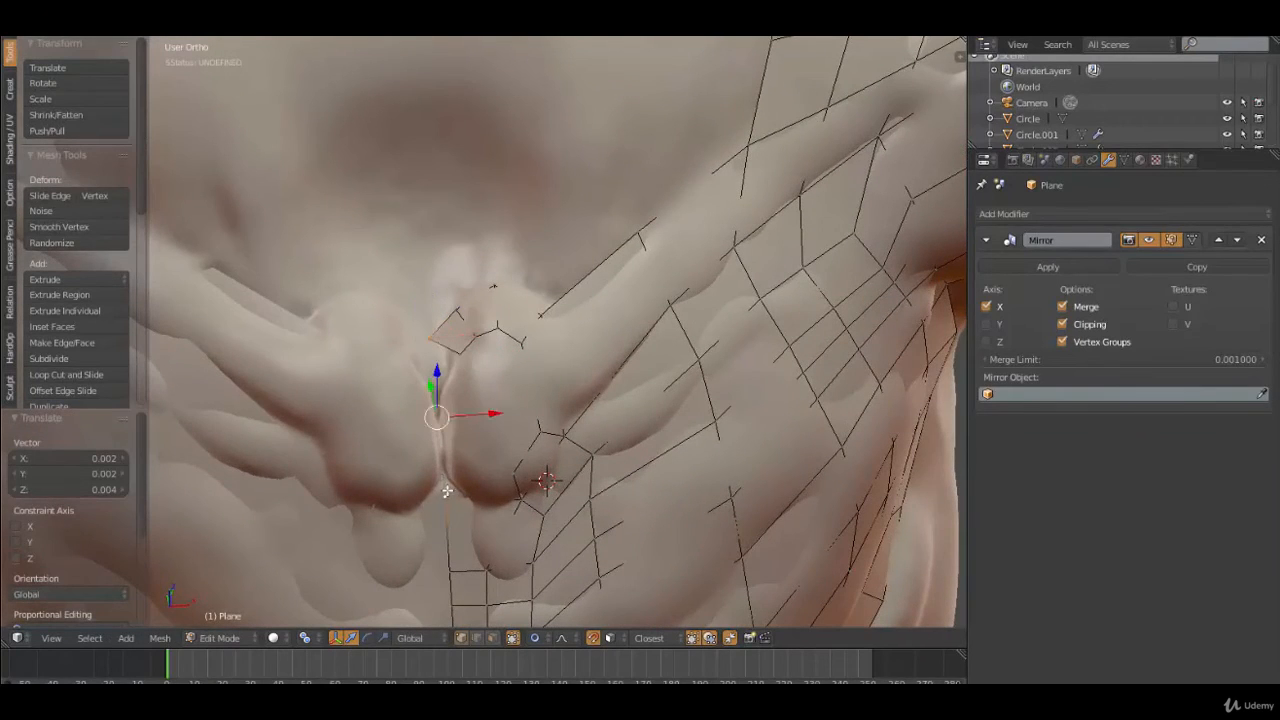
left_click(1062, 324)
key("g")
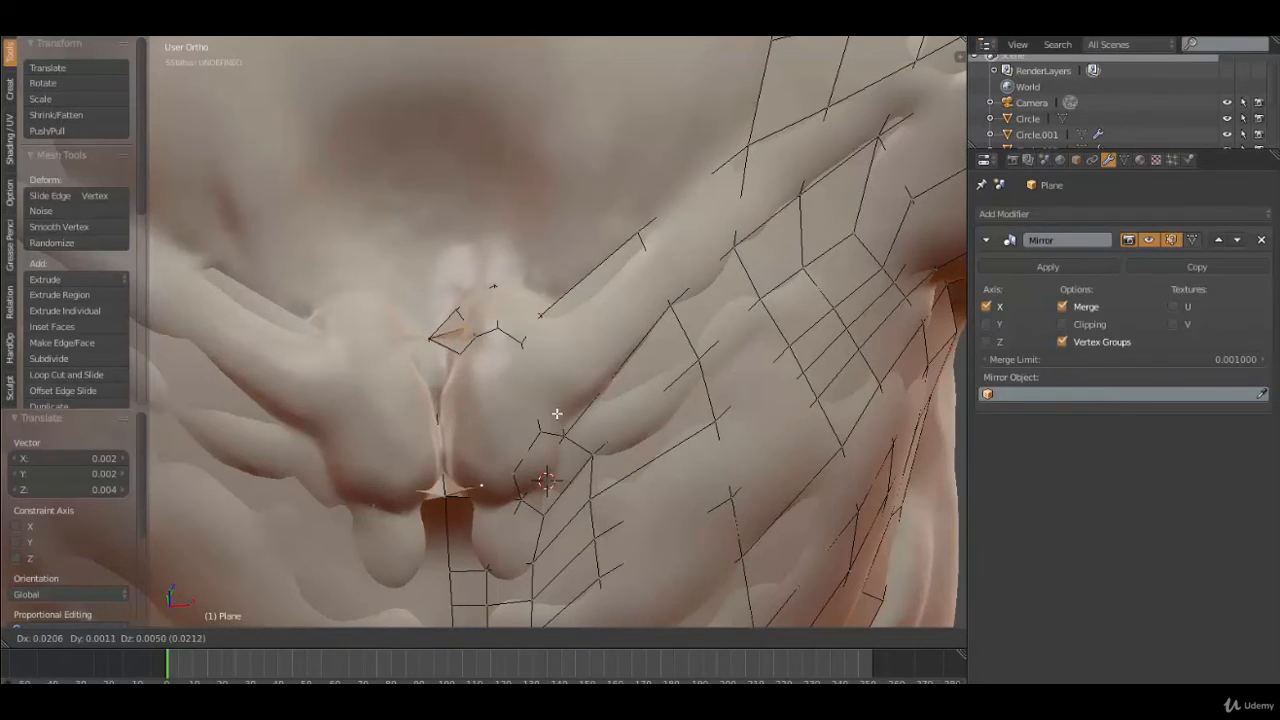
left_click(545, 421)
key("s")
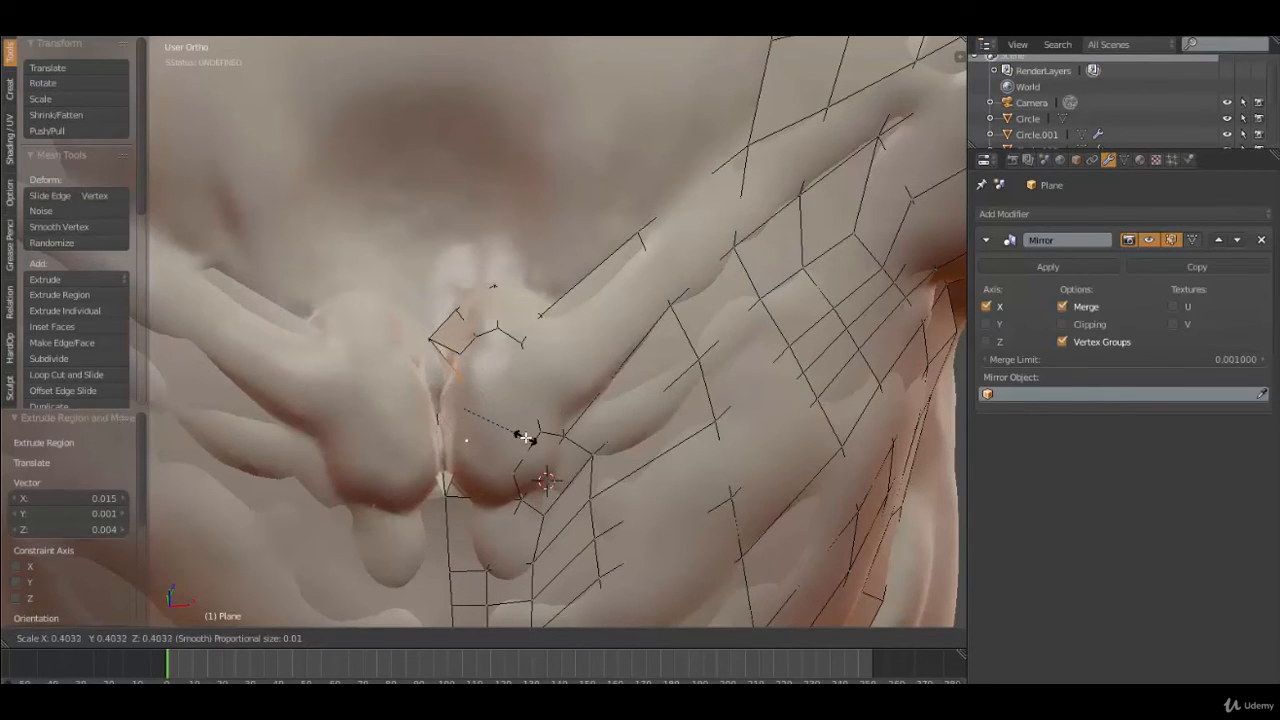
left_click(527, 458)
Fill a face below the collarbone head between the chest corner edge and the edge extruded from the sternum strip
right_click(519, 479)
right_click(520, 500, "shift")
right_click(456, 494, "shift")
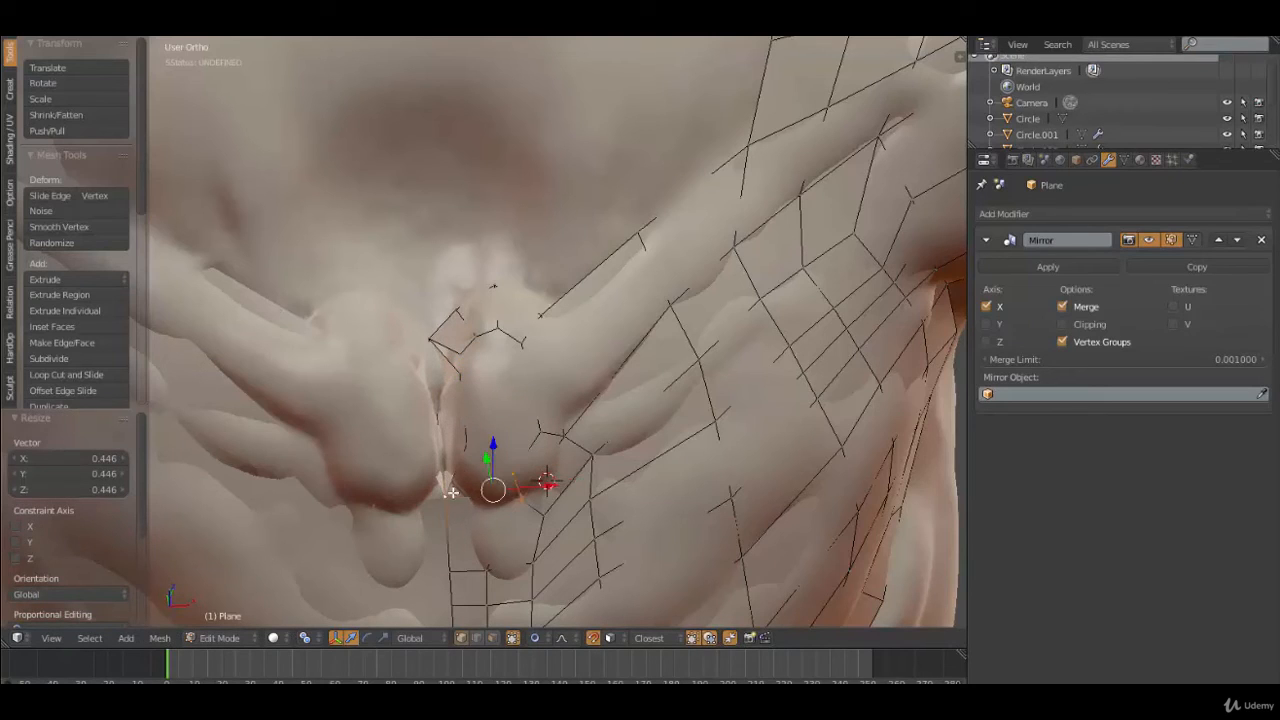
right_click(469, 443, "shift")
key("f")
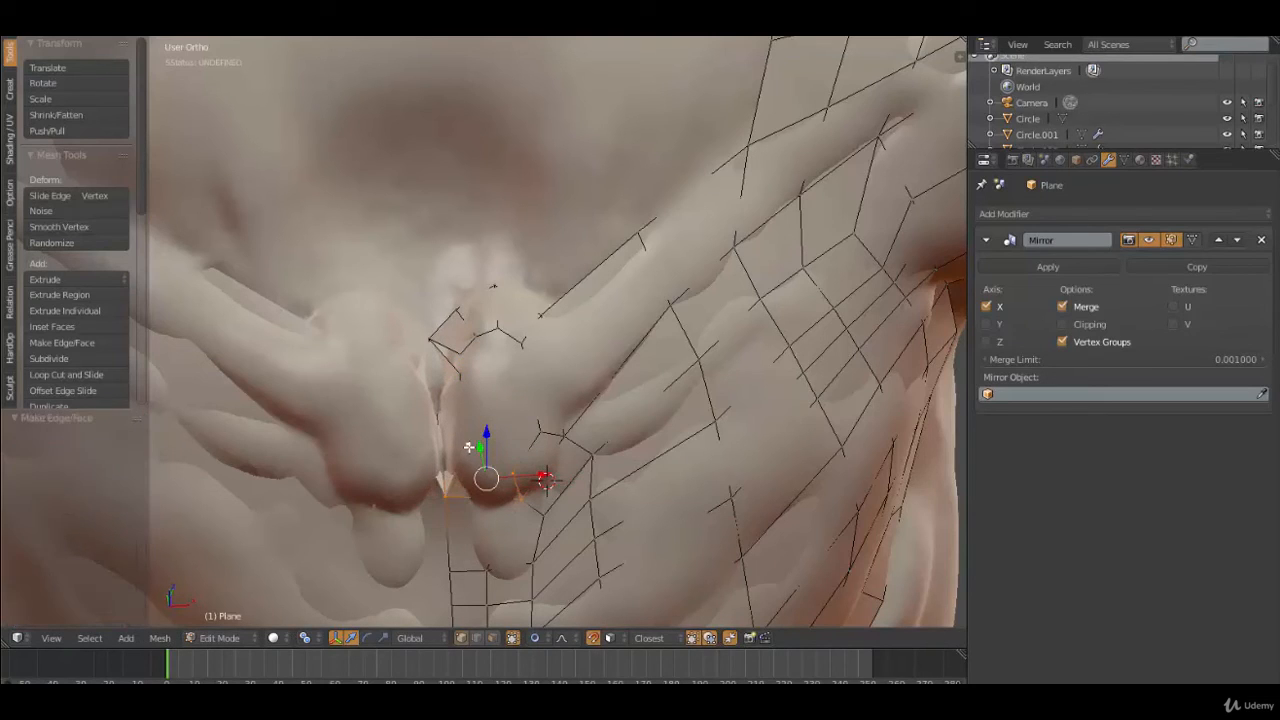
Merge the selected vertices at the collarbone head's upper inner corner at their center
right_click(460, 356)
key("alt+m")
left_click(461, 350)
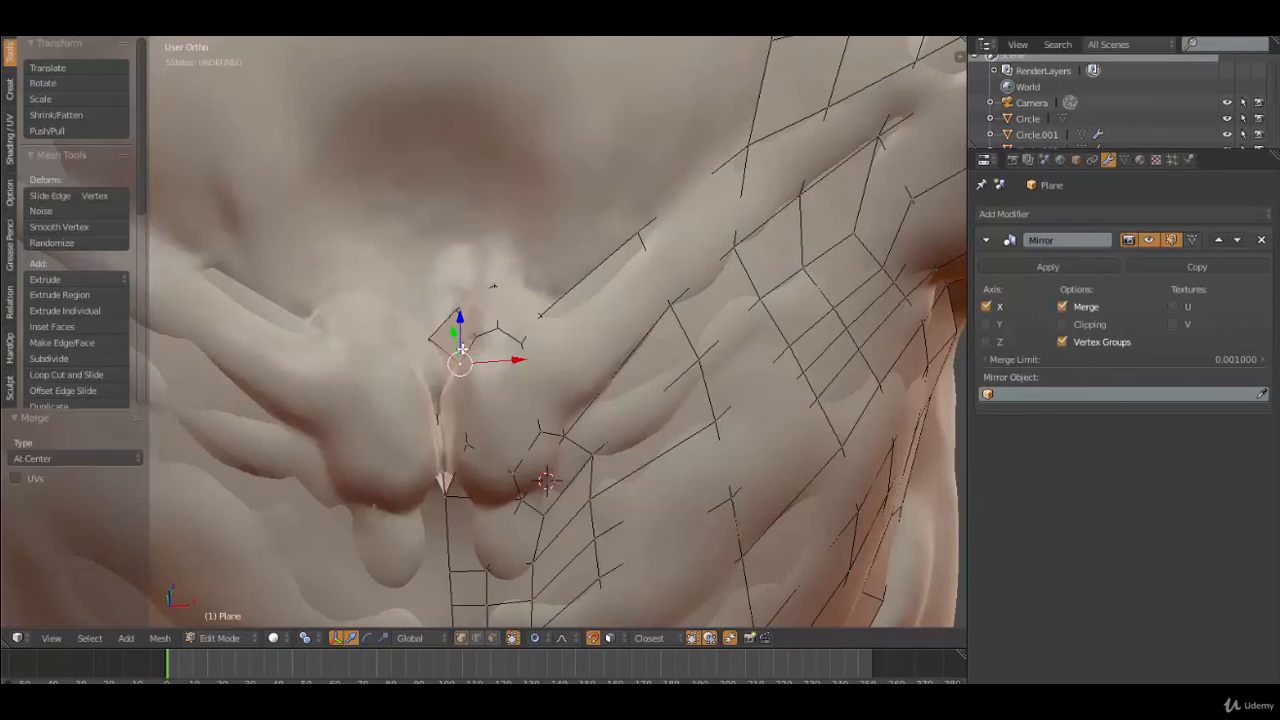
Recalculate the normals of the entire retopology mesh
key("a")
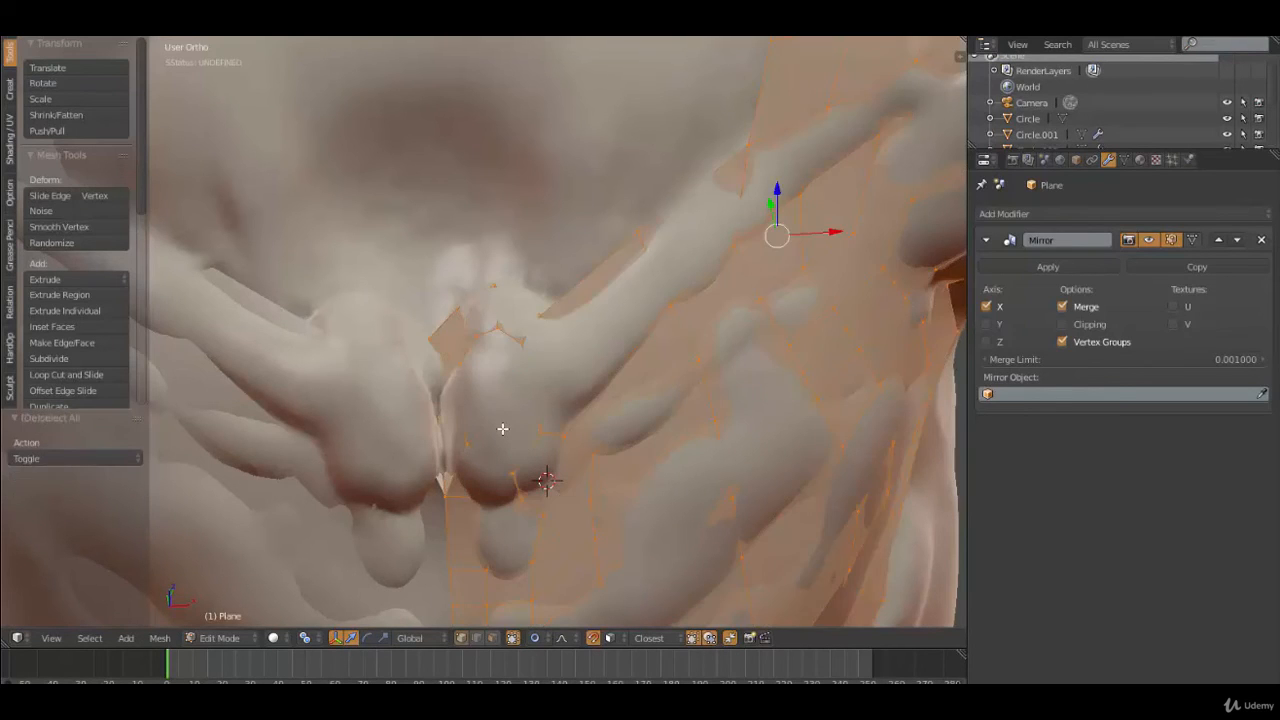
key("ctrl+n")
key("a")
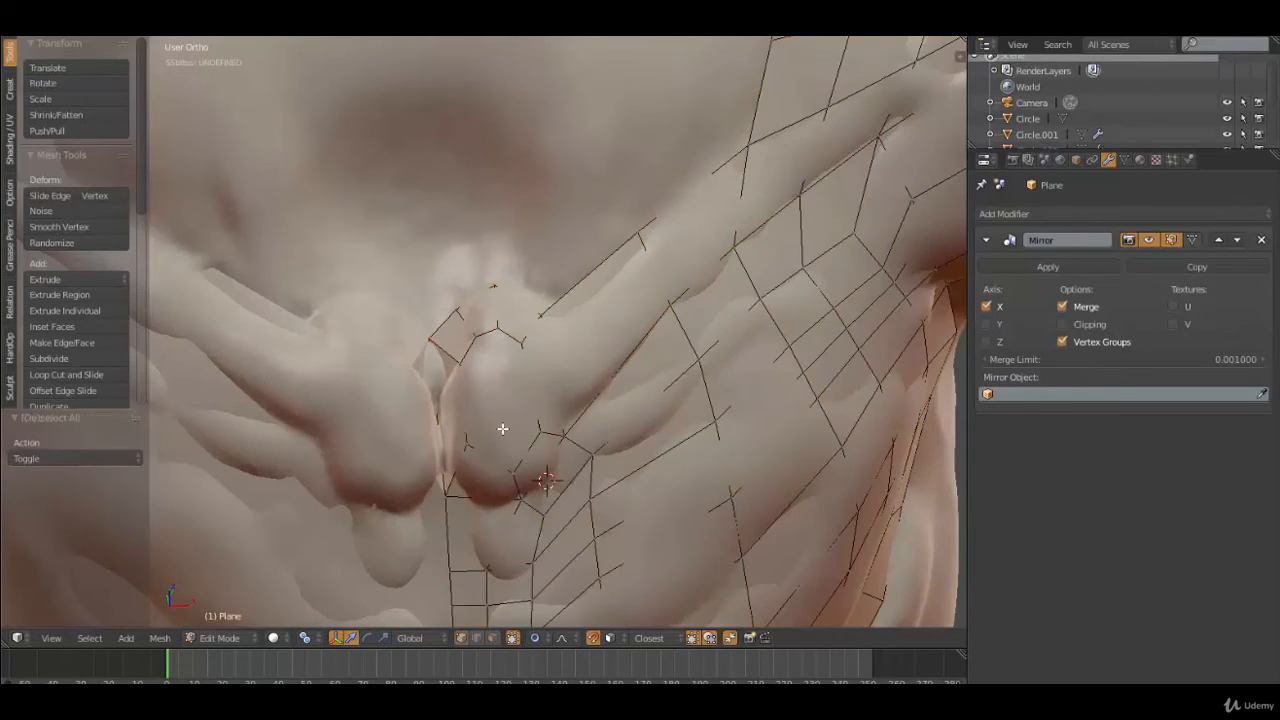
Delete the short edge loop crossing the faces at the upper inner end of the collarbone head
scroll(536, 457, "down", 3)
middle_click_drag(522, 439, 543, 454)
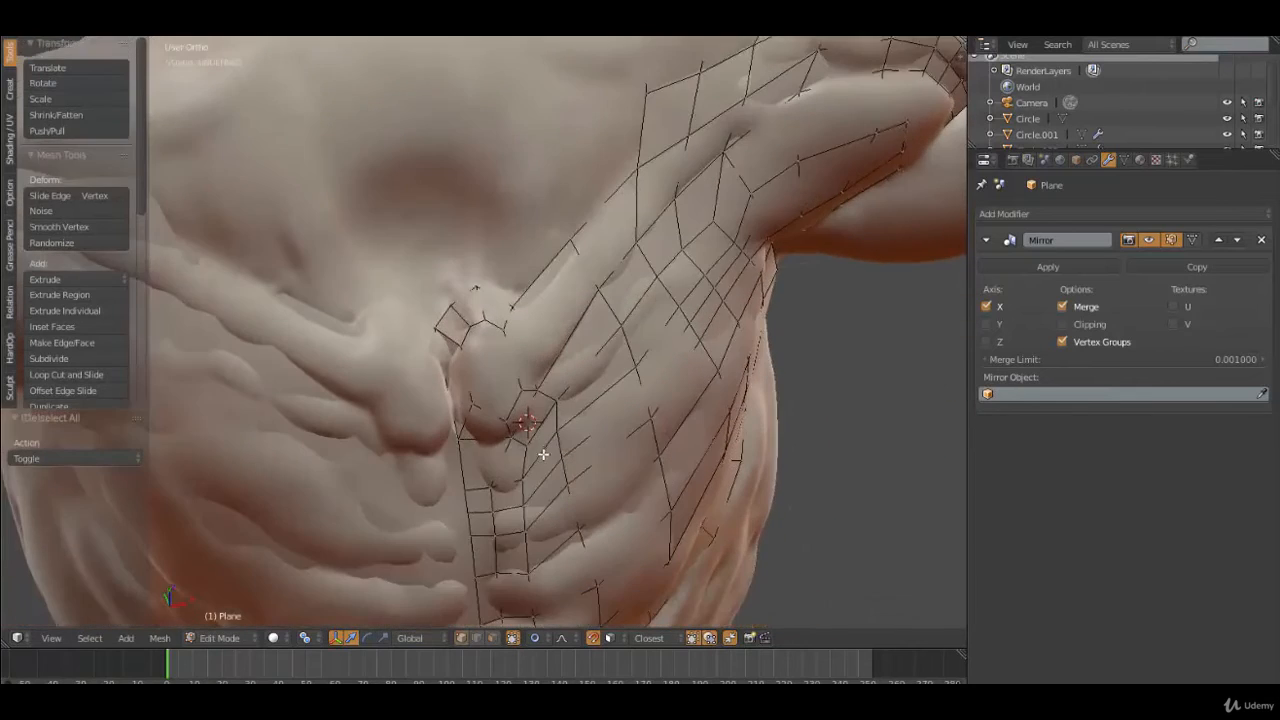
scroll(540, 452, "up", 3)
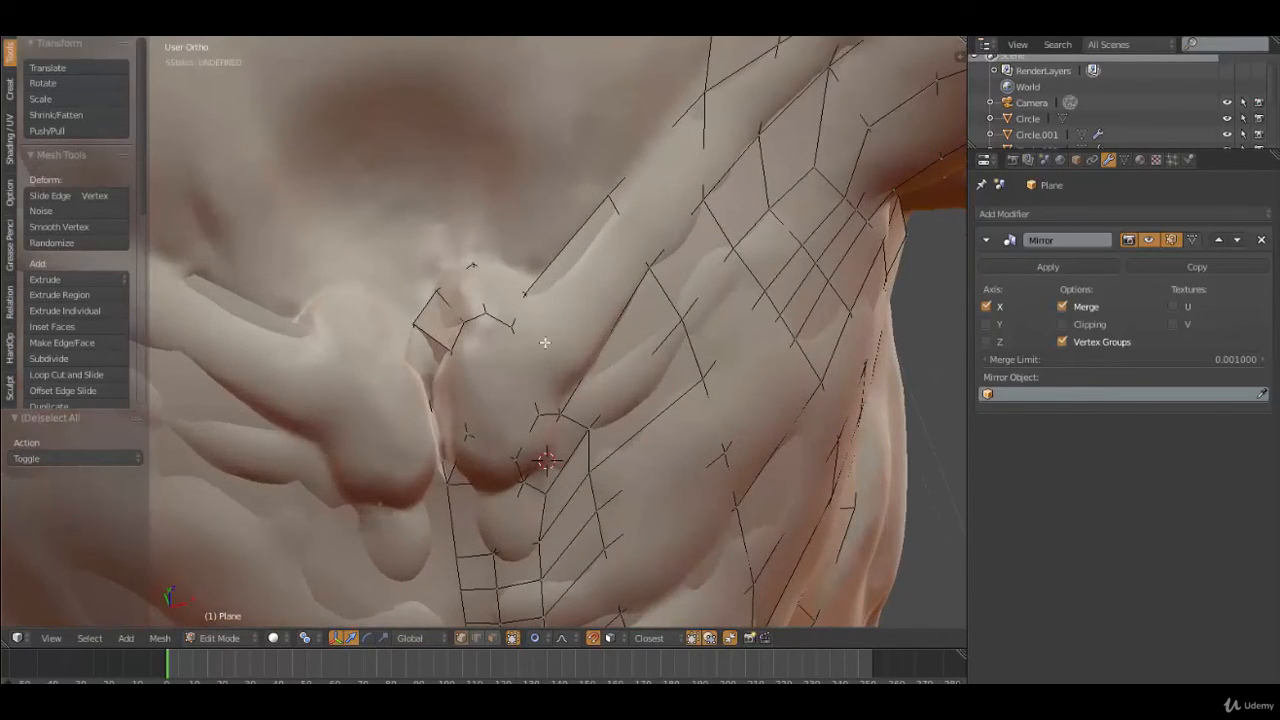
key("l")
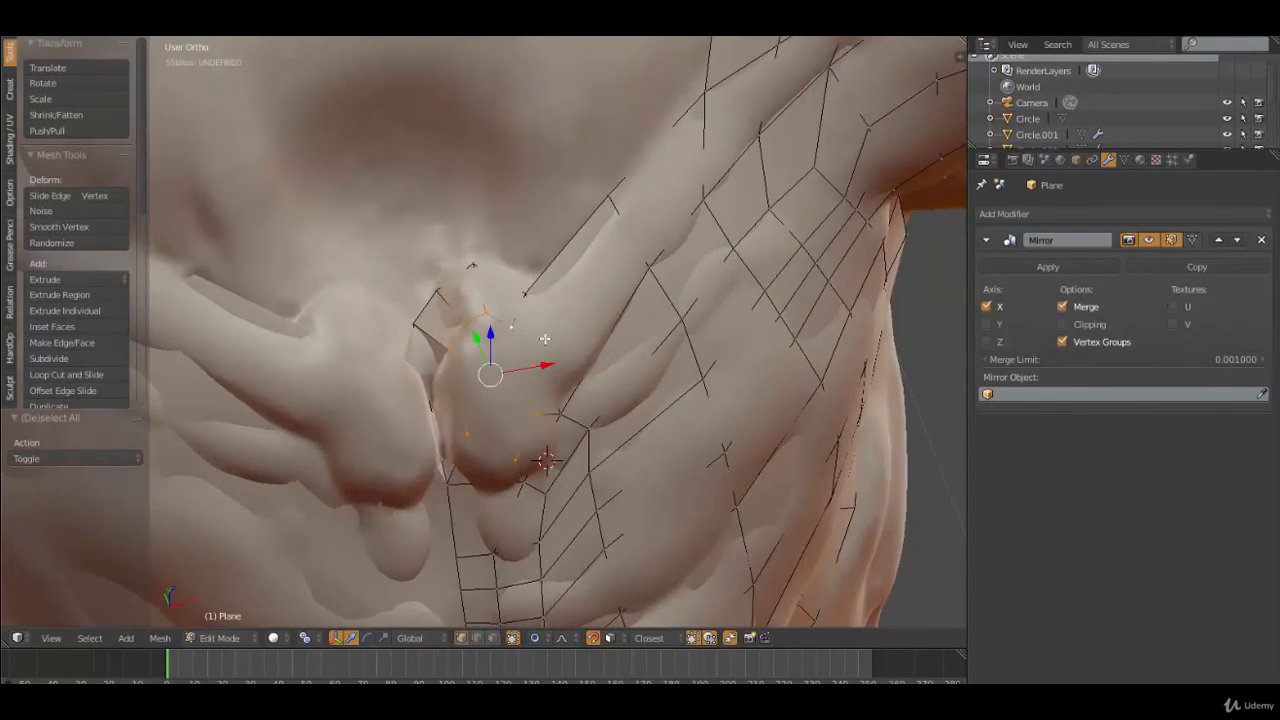
scroll(630, 340, "down", 4)
scroll(510, 373, "up", 4)
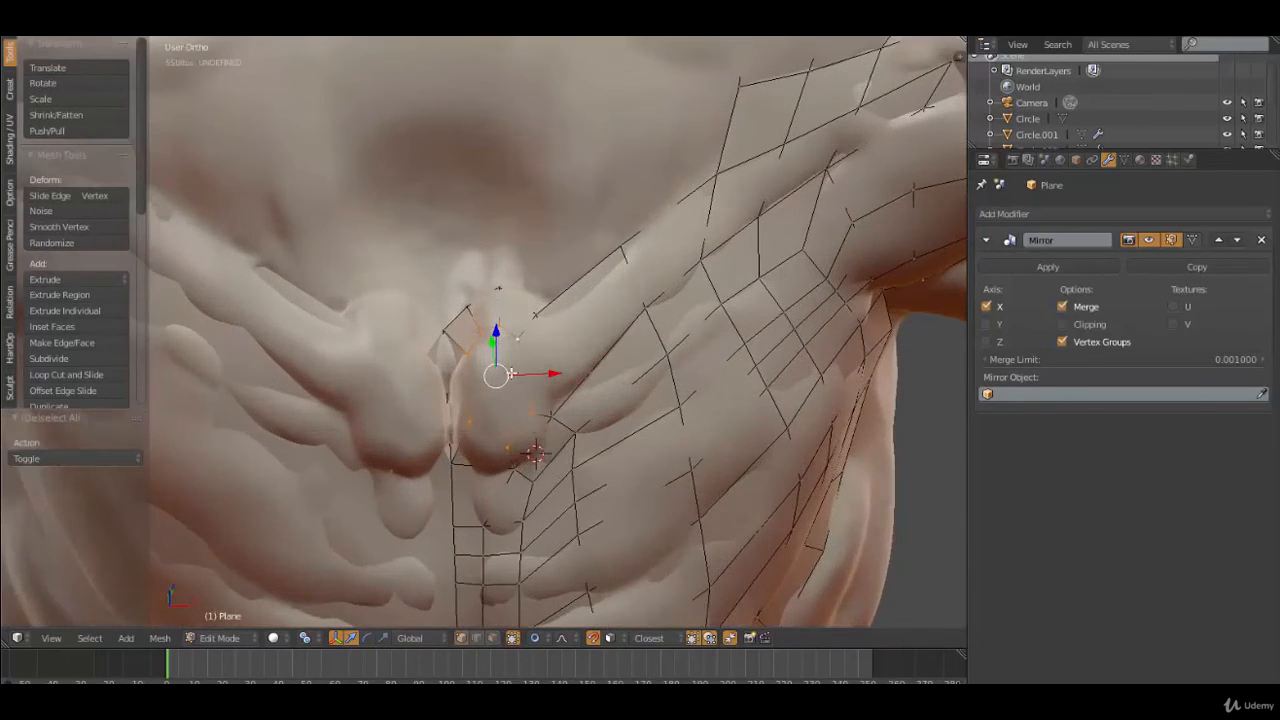
right_click(476, 318)
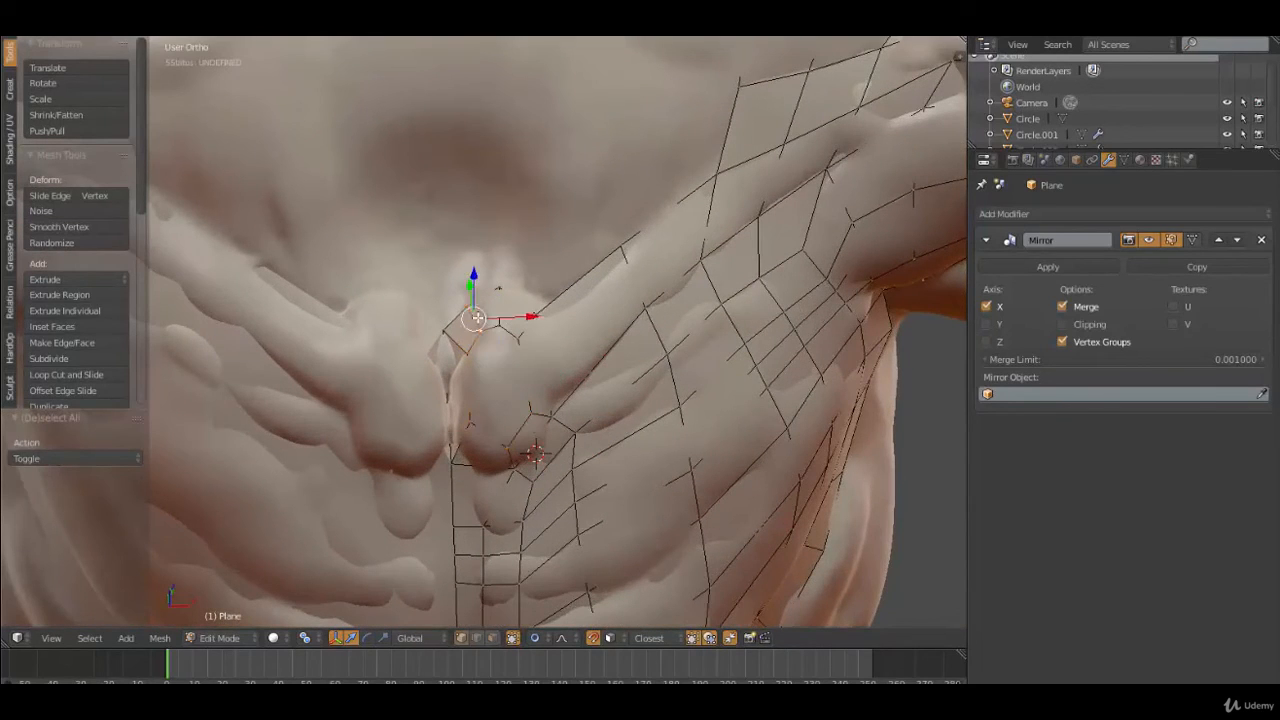
key("x")
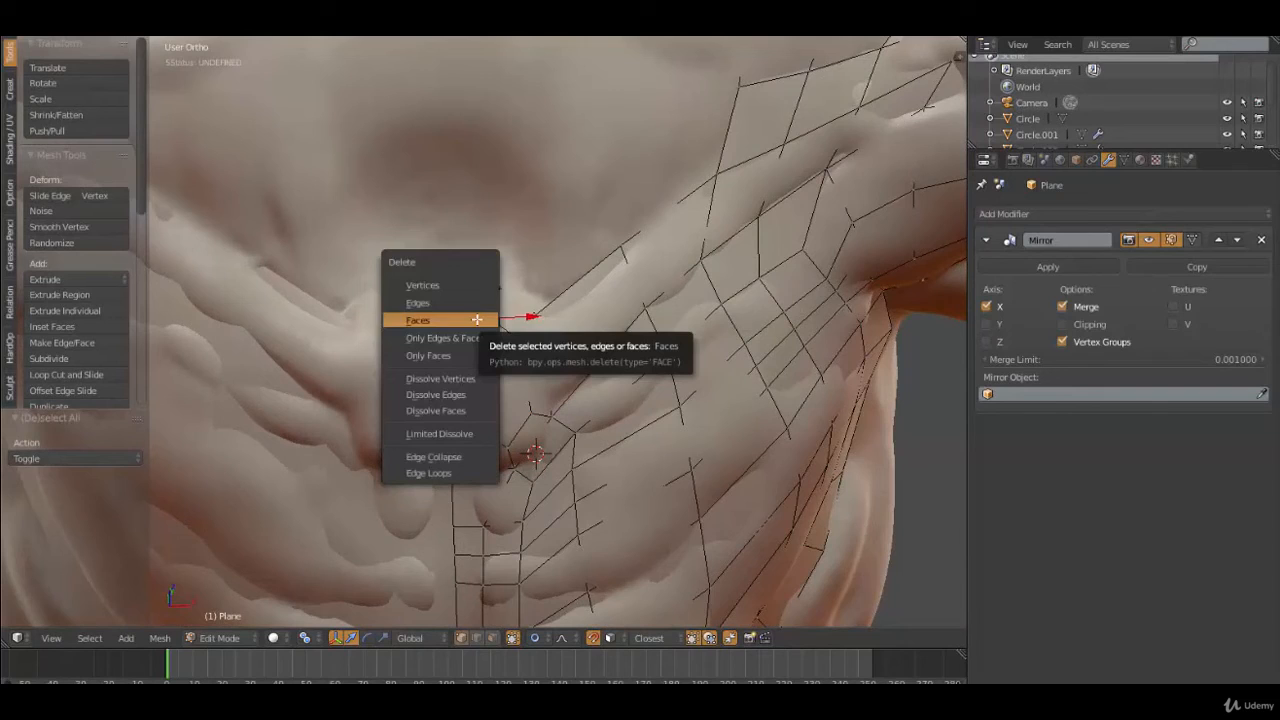
left_click(438, 471)
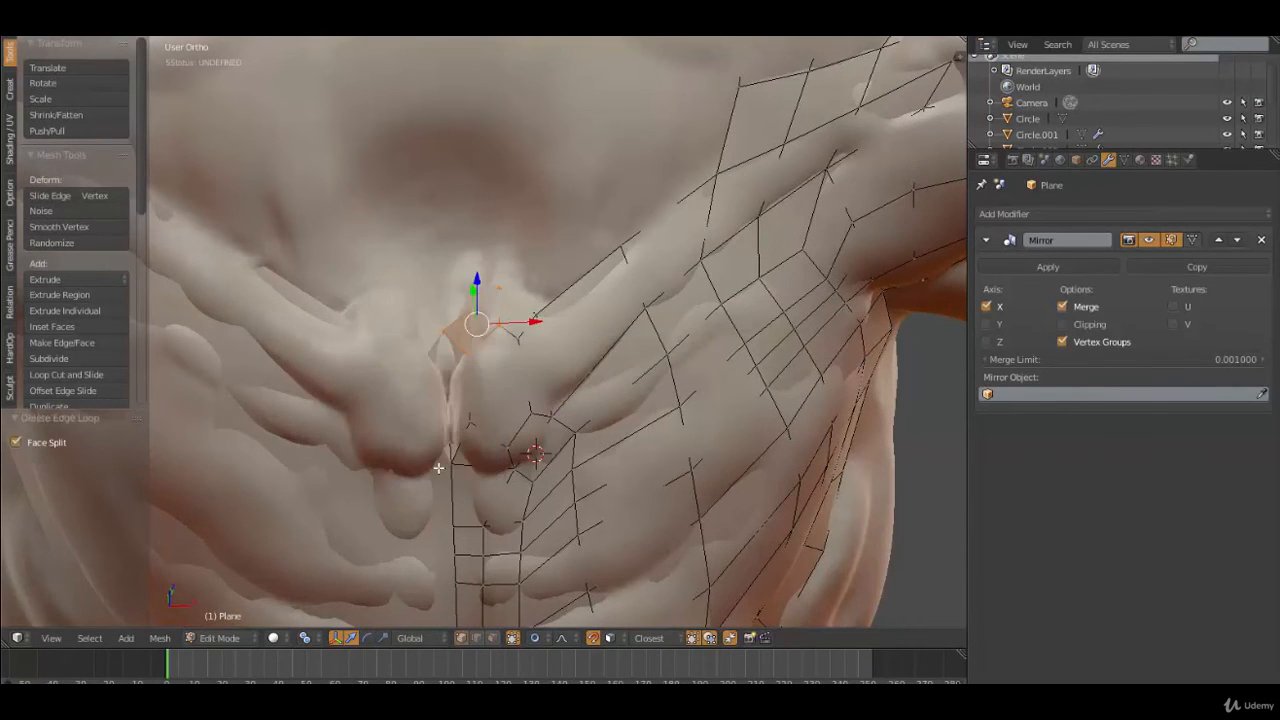
Grid fill the open vertex loop around the collarbone head with a span of 2 and an offset of 2
right_click(495, 289)
right_click(507, 330, "alt")
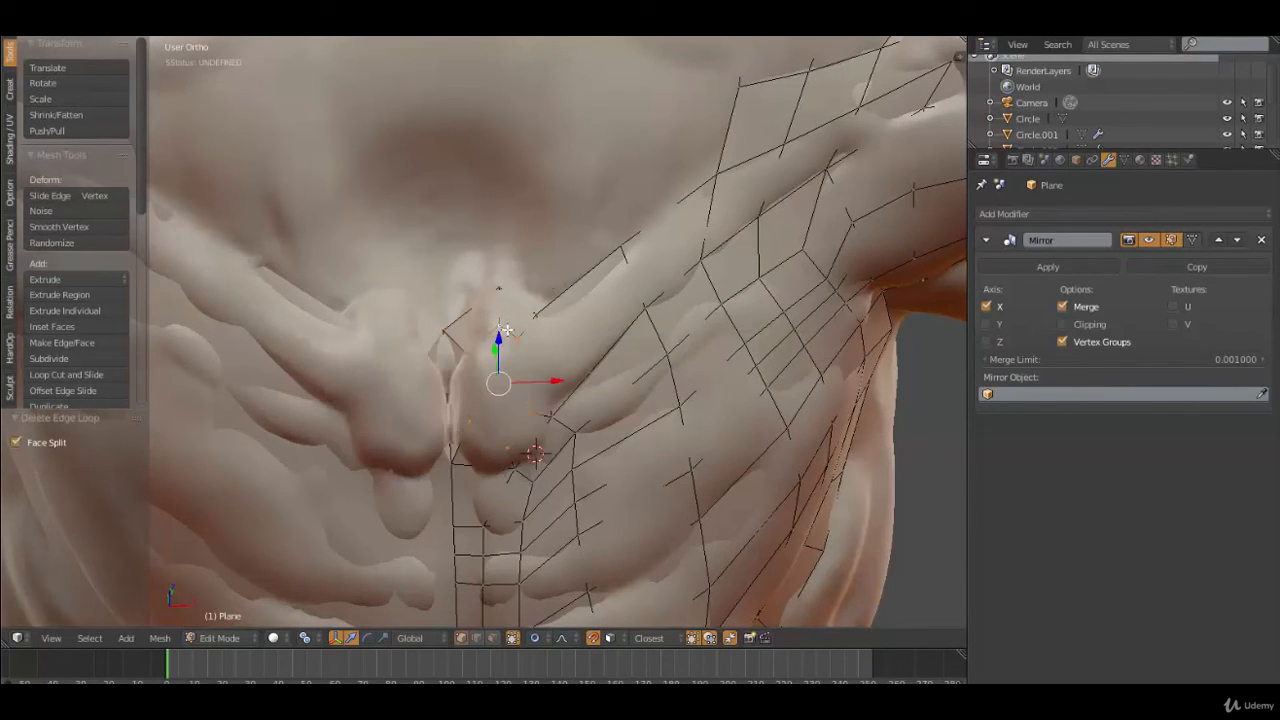
key("ctrl+f")
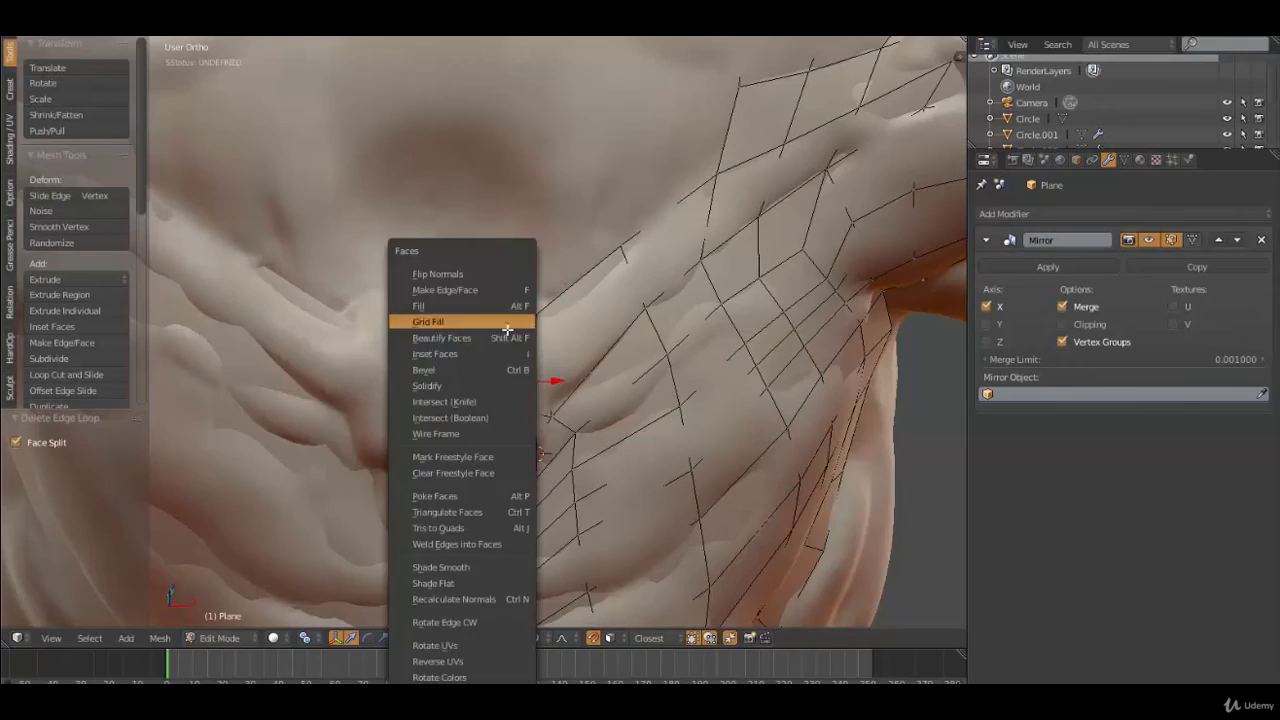
left_click(505, 334)
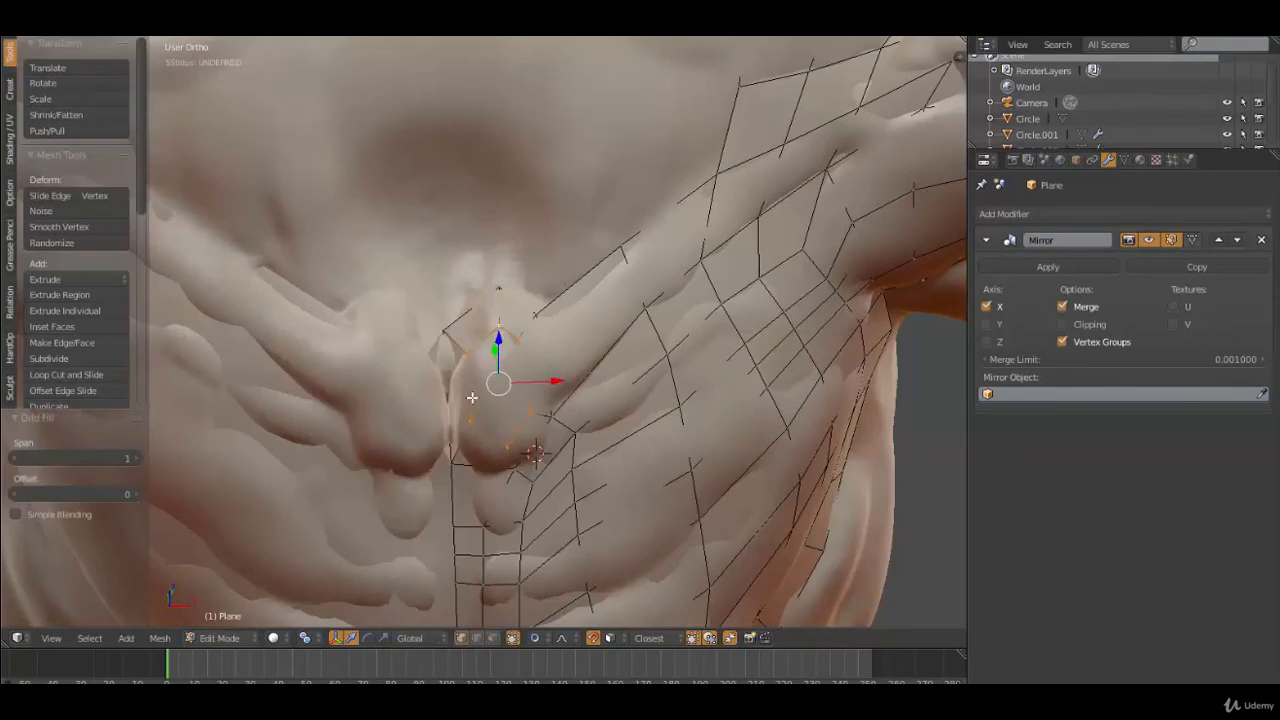
key("z")
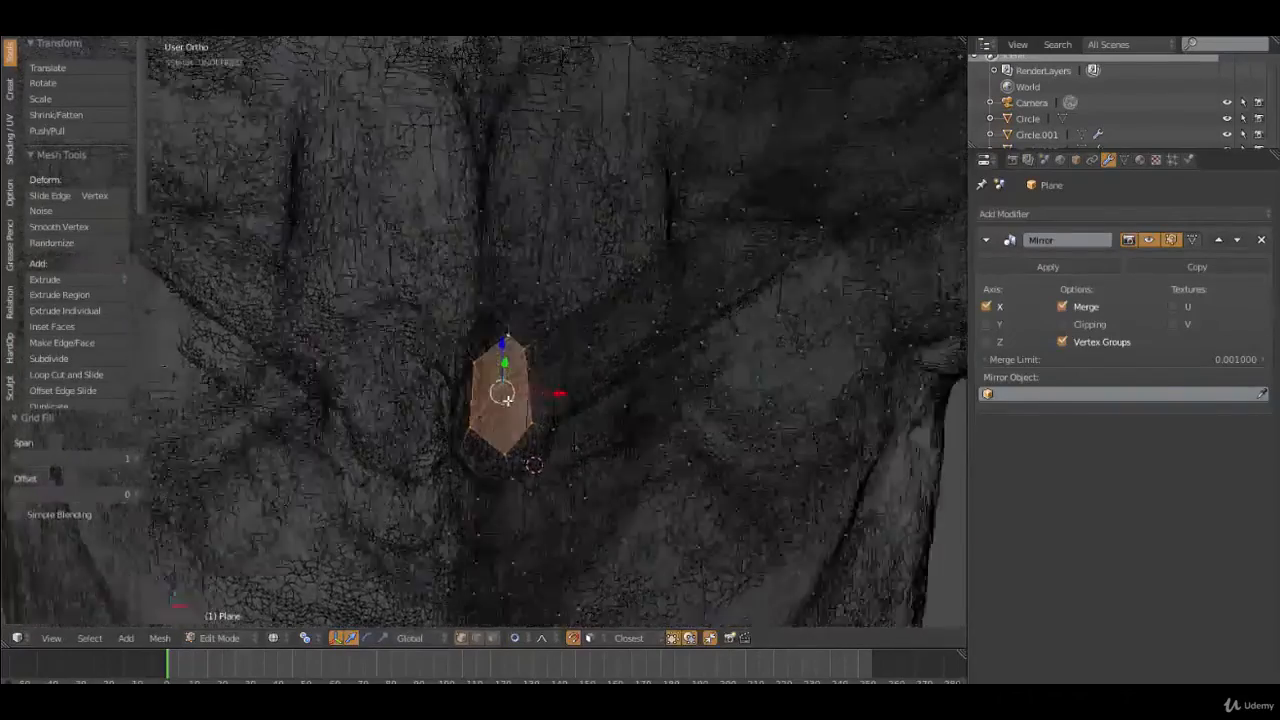
middle_click_drag(506, 399, 286, 391)
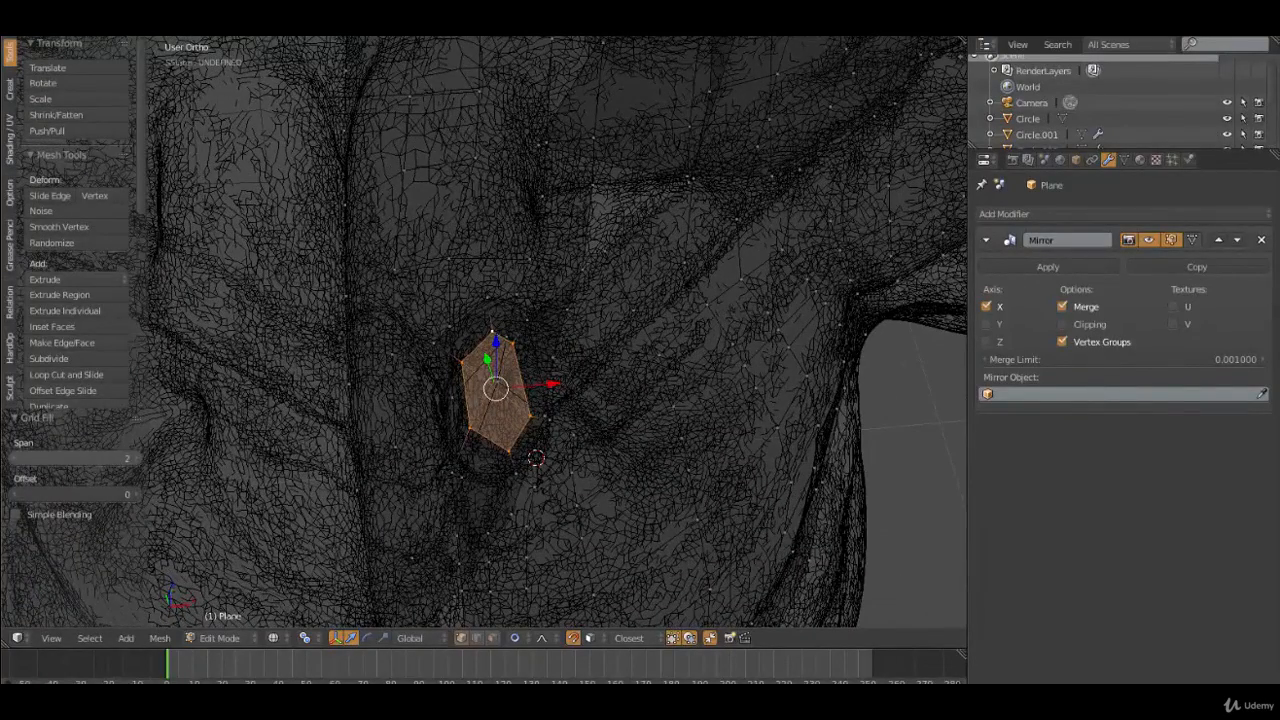
left_click(138, 494)
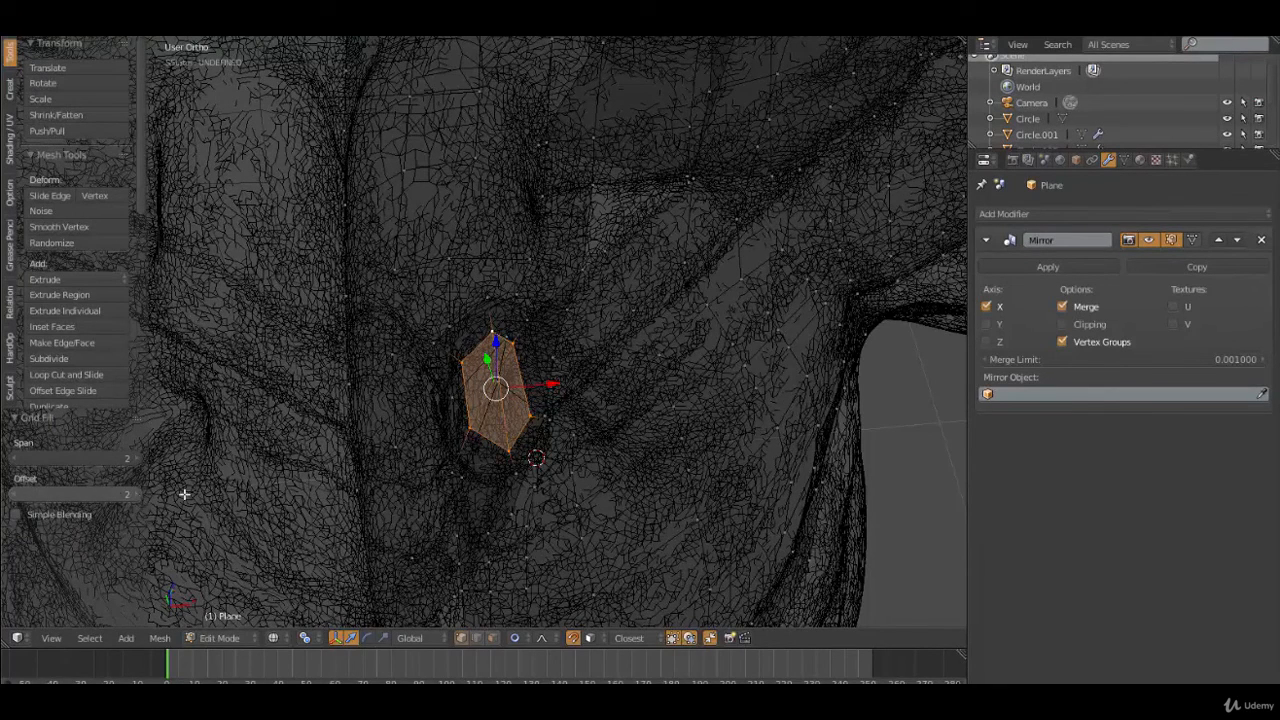
key("z")
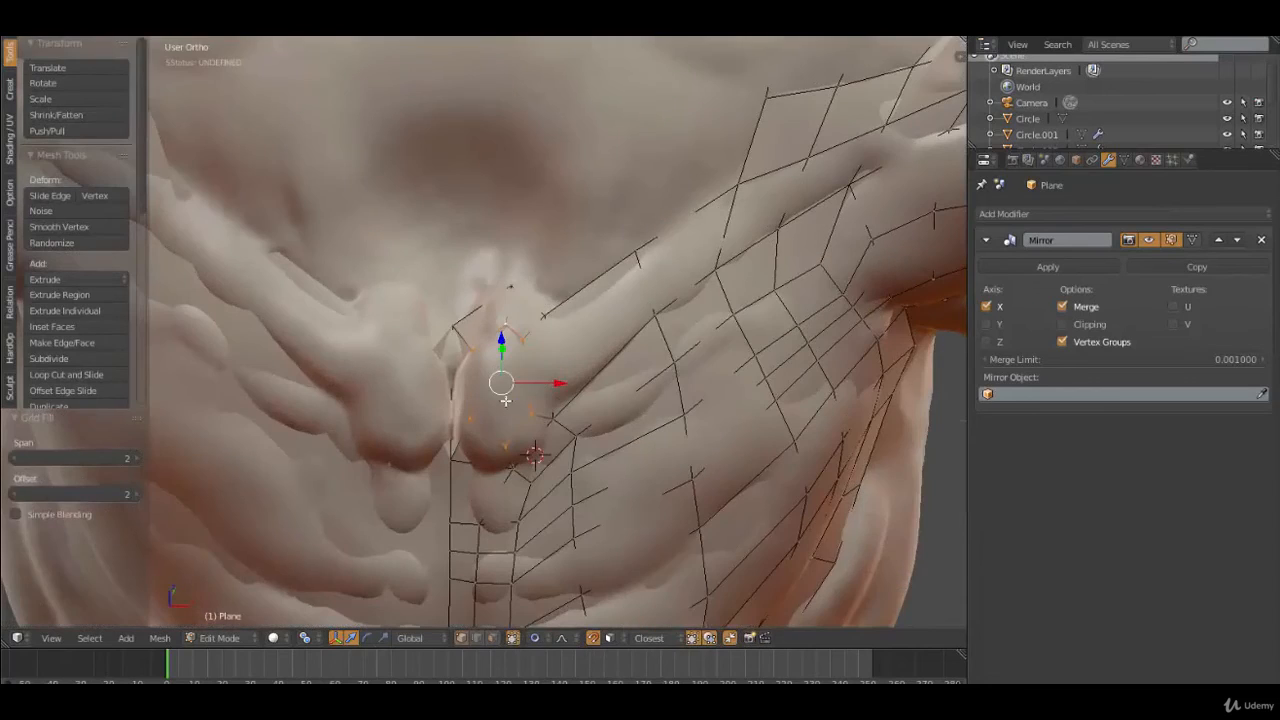
Inset the grid-filled faces on the collarbone head by a thickness of about 0.0068
middle_click_drag(510, 392, 519, 398)
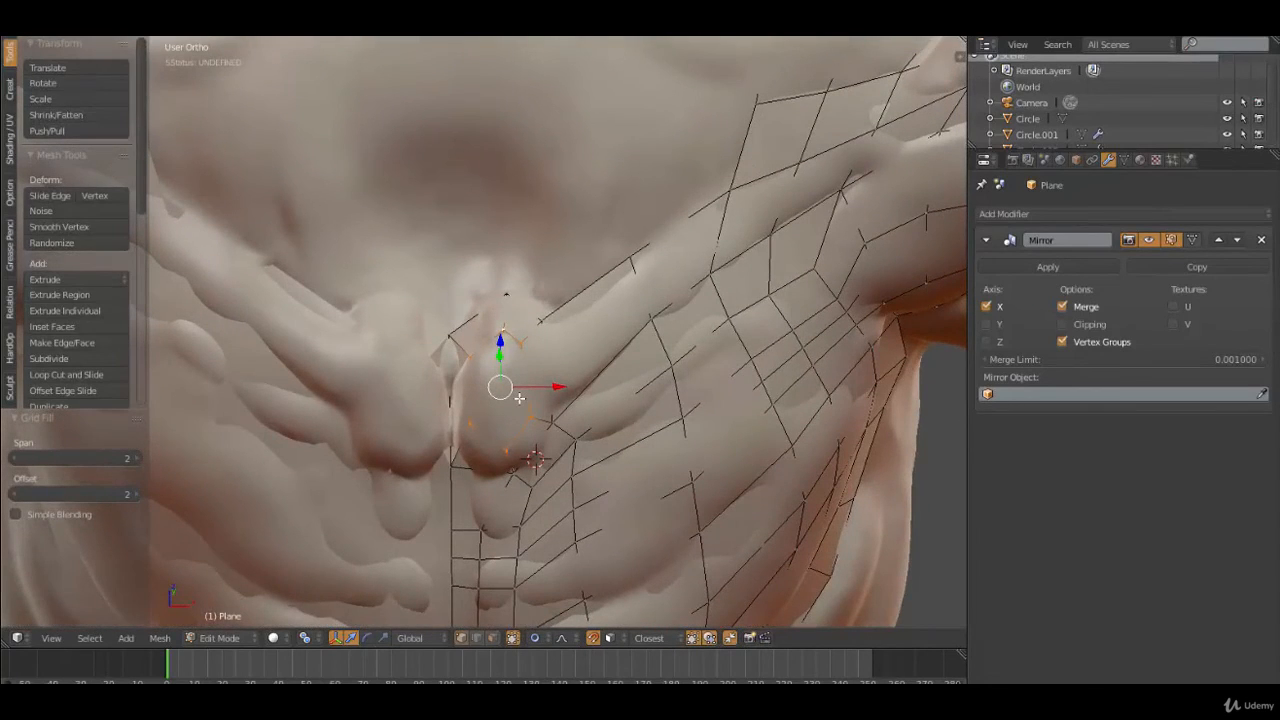
key("i")
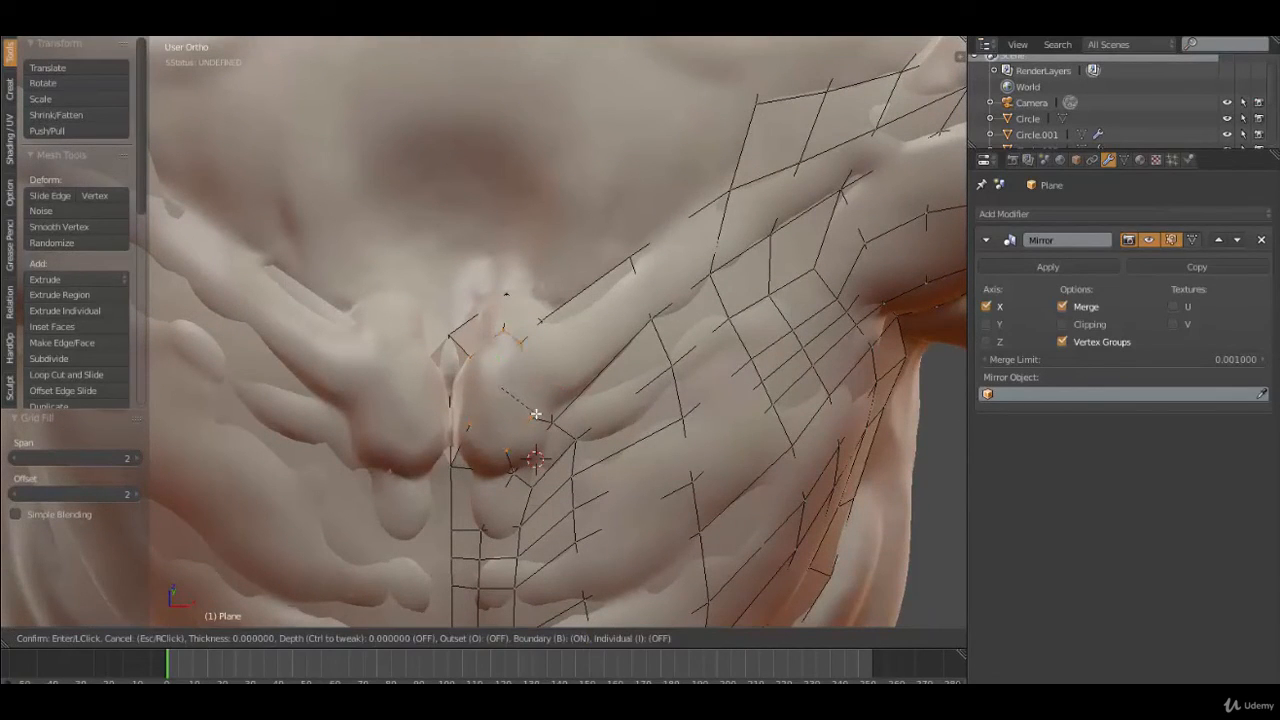
left_click(522, 402)
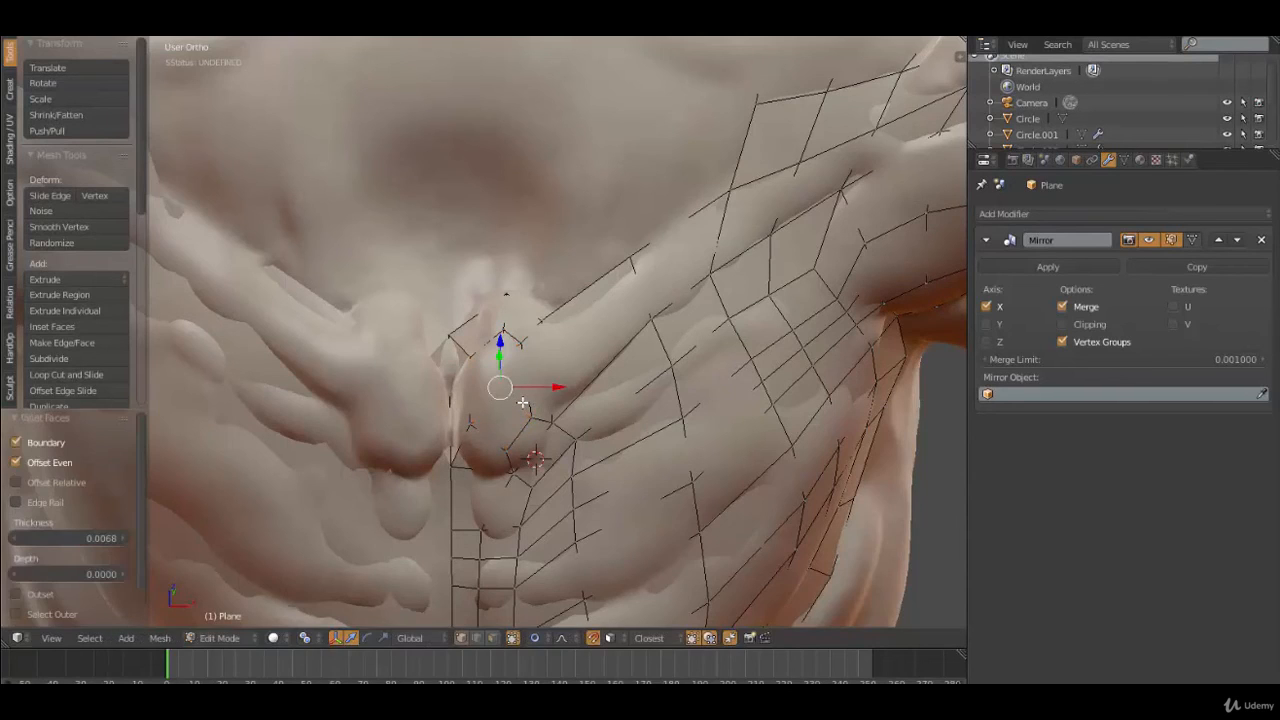
Snap the inset loop on the collarbone head to the sculpt and scale it by about 0.61
key("g")
left_click(525, 408)
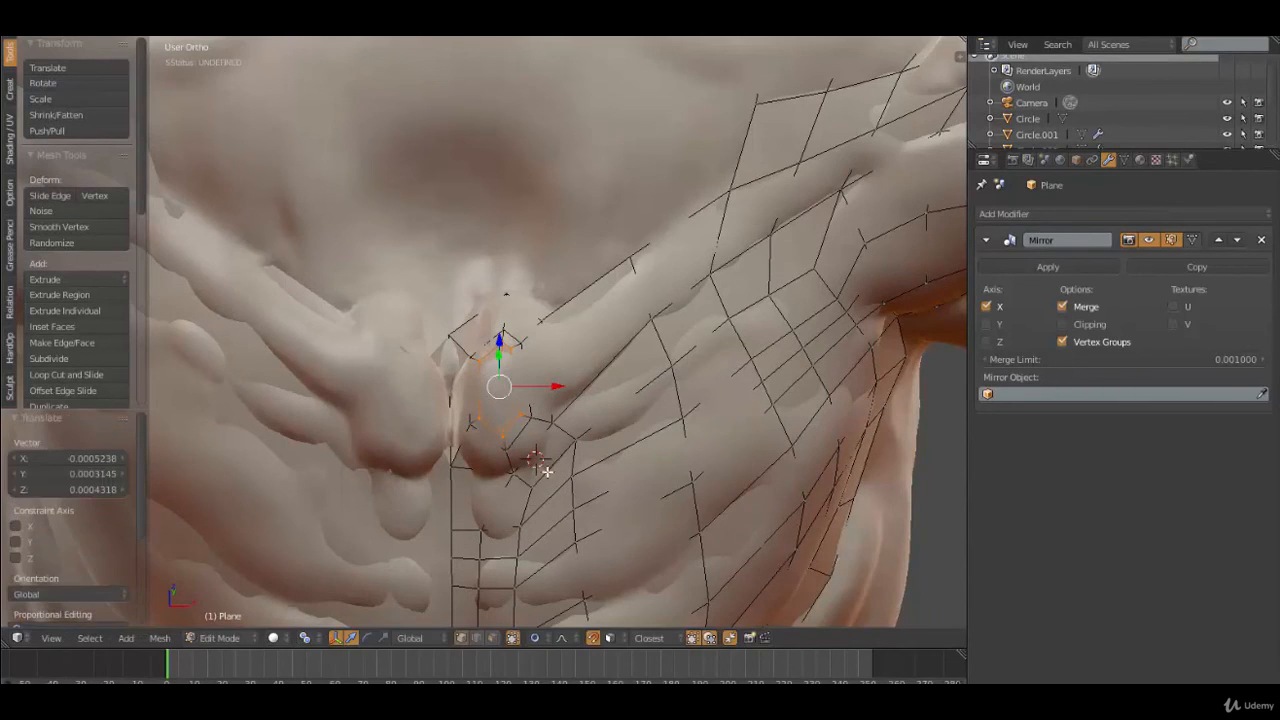
key("s")
left_click(531, 442)
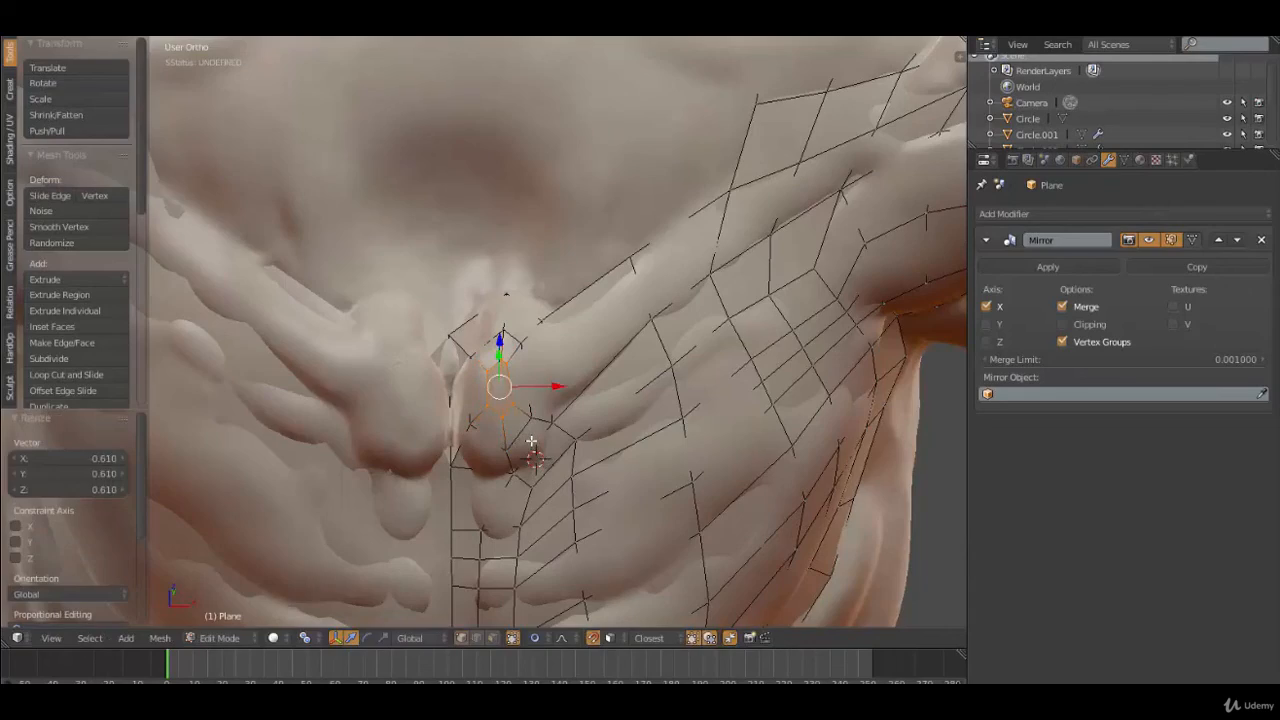
key("a")
scroll(534, 443, "down", 3)
middle_click_drag(537, 443, 553, 413)
key("Tab")
key("Tab")
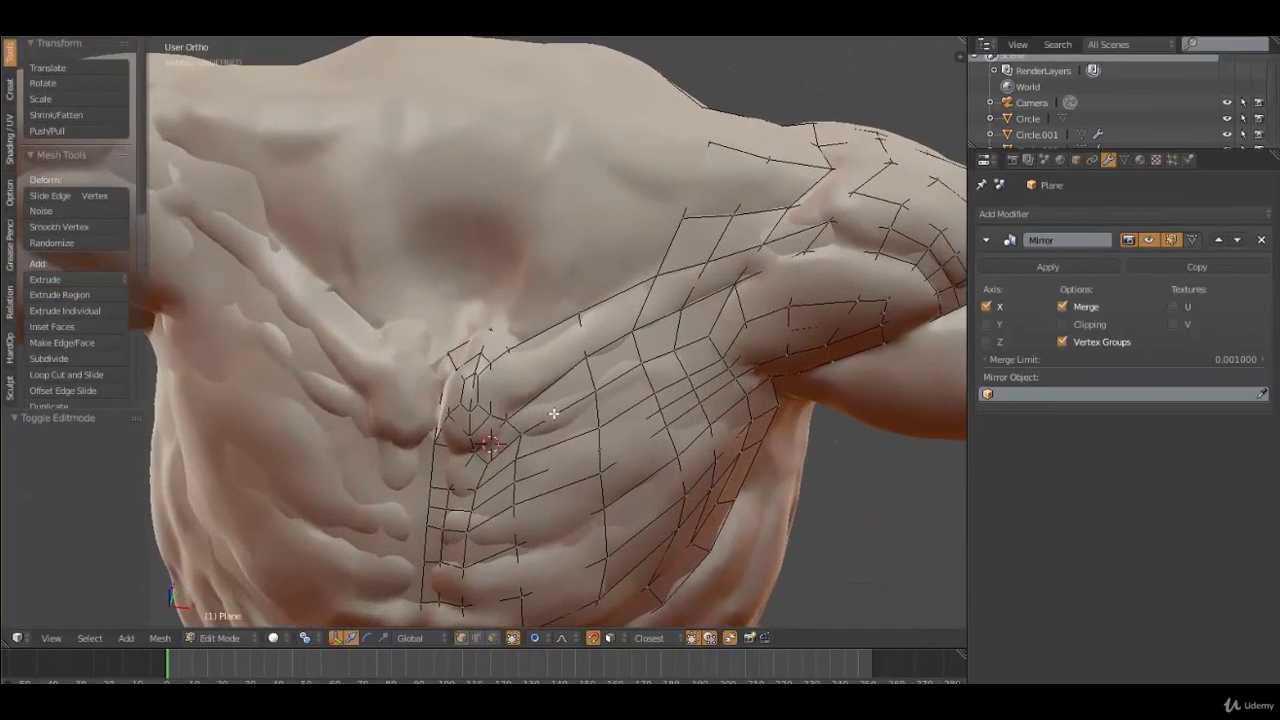
Reposition three vertices along the lower edge of the collarbone so they follow the sculpted form
right_click(583, 365)
key("g")
left_click(592, 376)
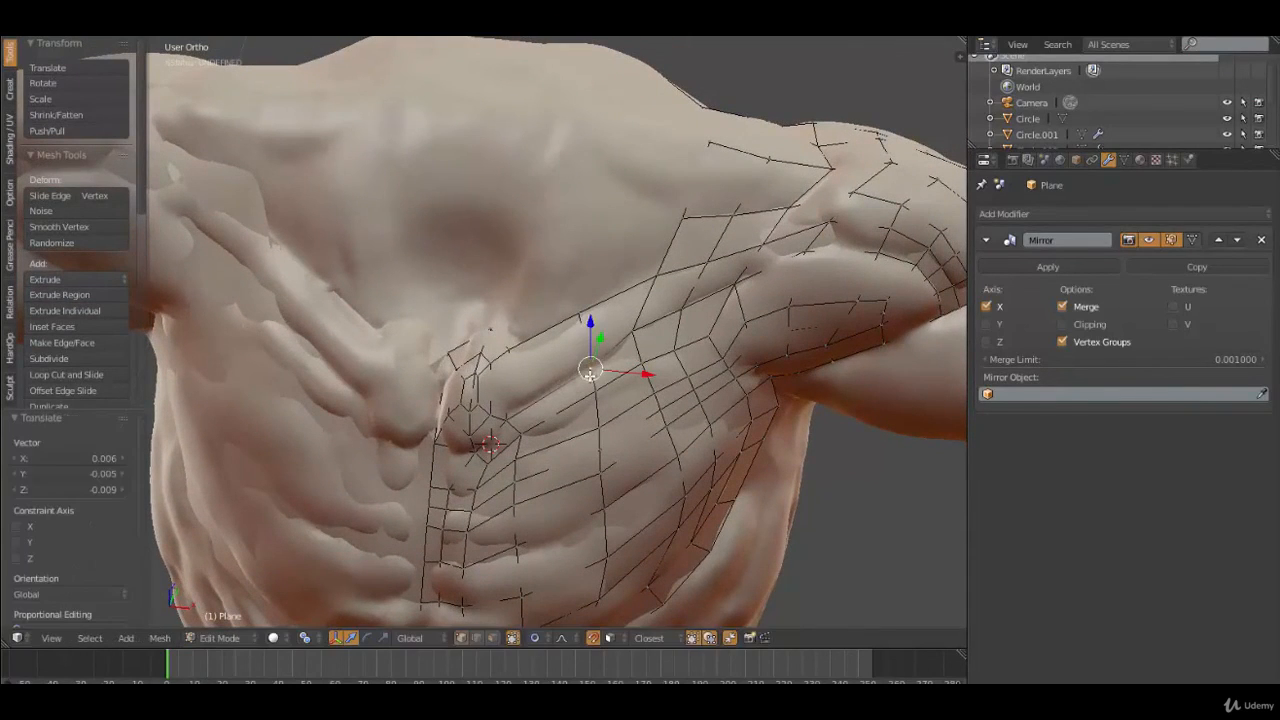
right_click(637, 333)
key("g")
left_click(648, 336)
right_click(688, 306)
key("g")
left_click(692, 306)
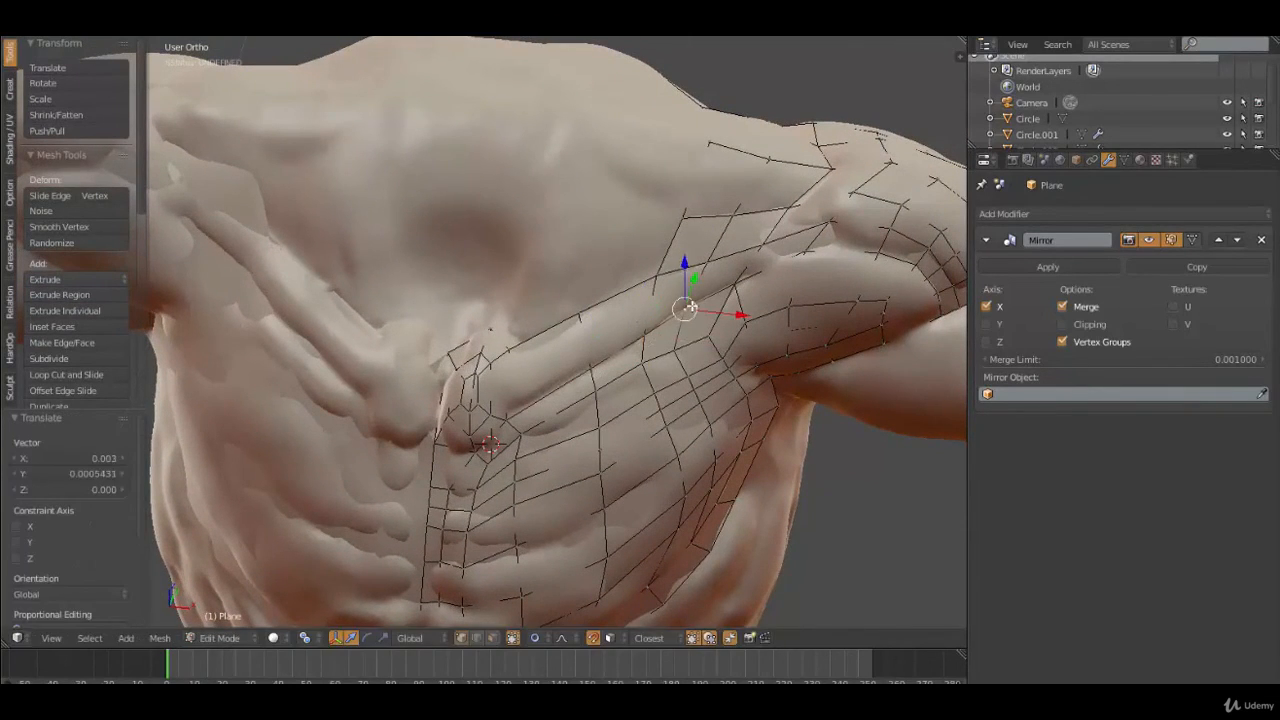
Inset the strip of faces along the collarbone by a thickness of about 0.0155 and snap it to the sculpt
right_click(712, 261)
right_click(659, 274, "shift")
right_click(579, 313, "shift")
right_click(592, 368, "shift")
right_click(688, 309, "shift")
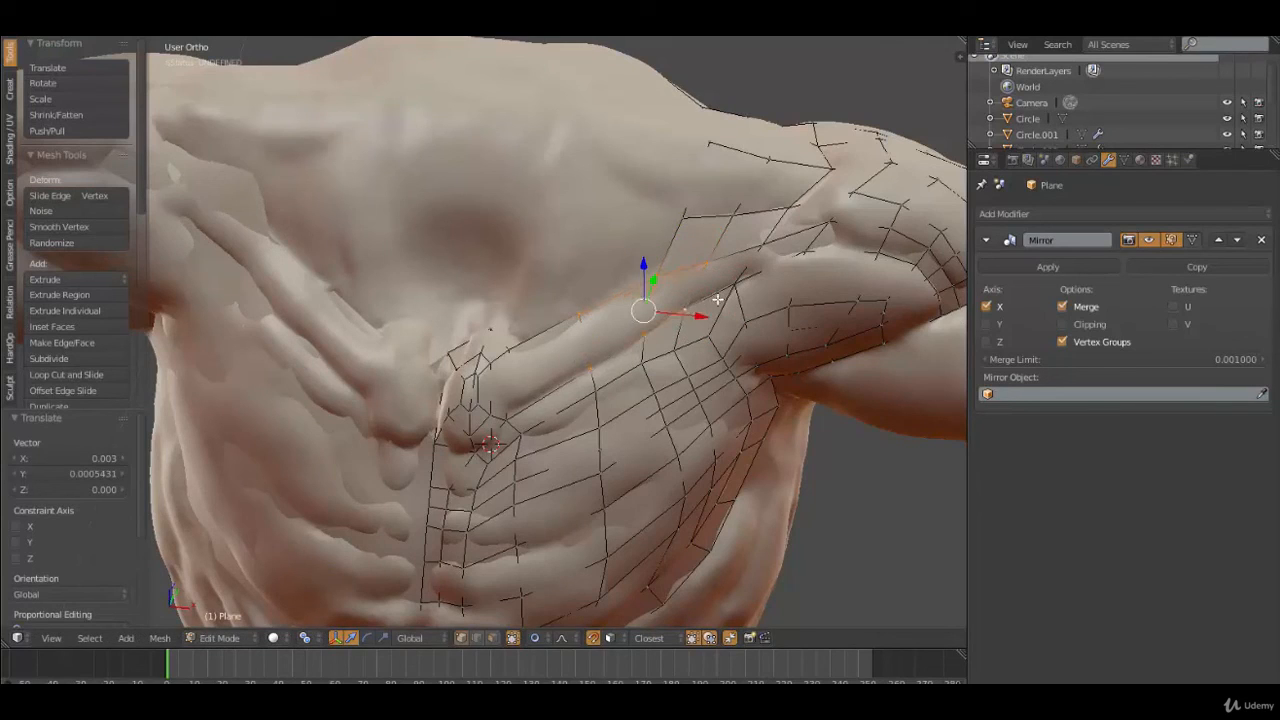
right_click(510, 416, "shift")
right_click(512, 346, "shift")
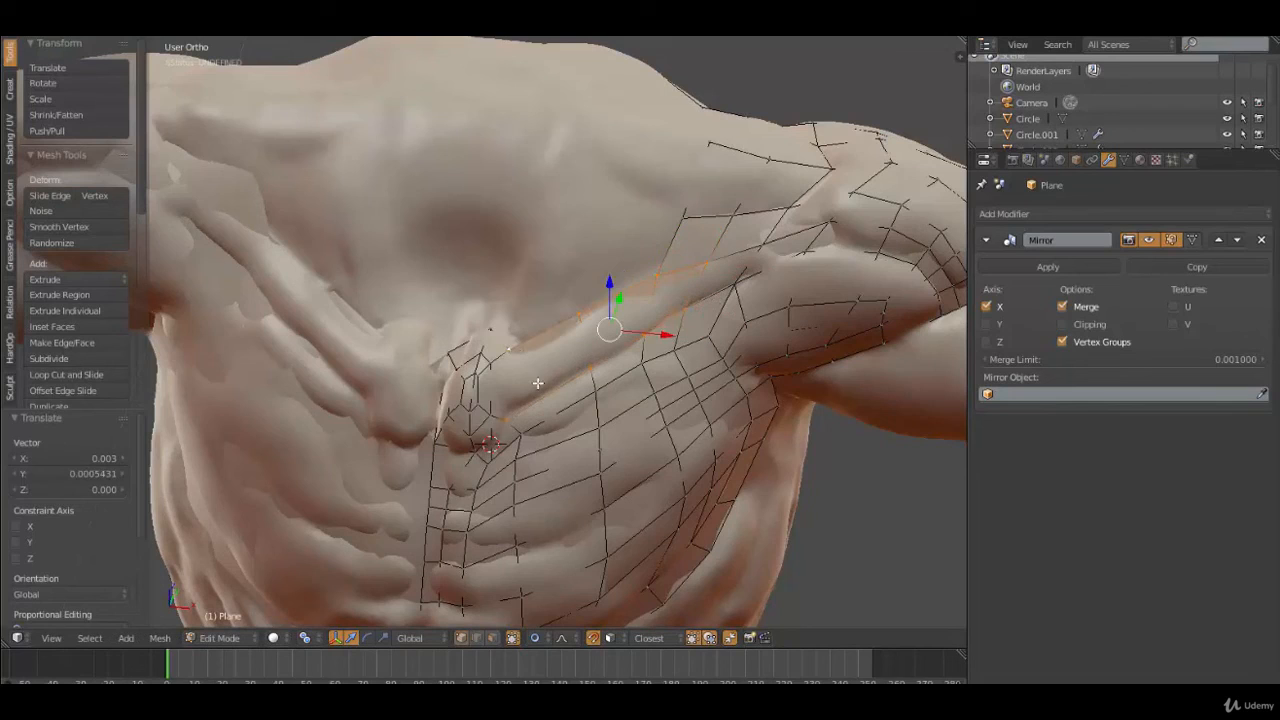
key("i")
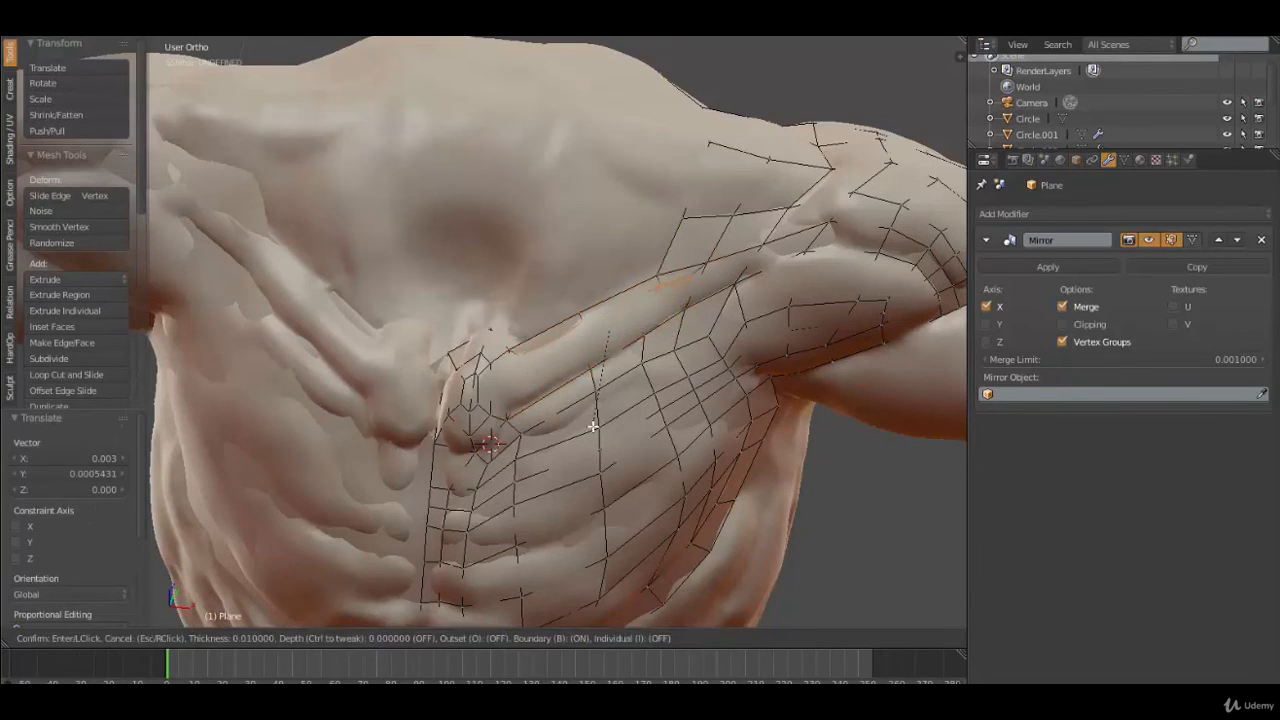
left_click(600, 422)
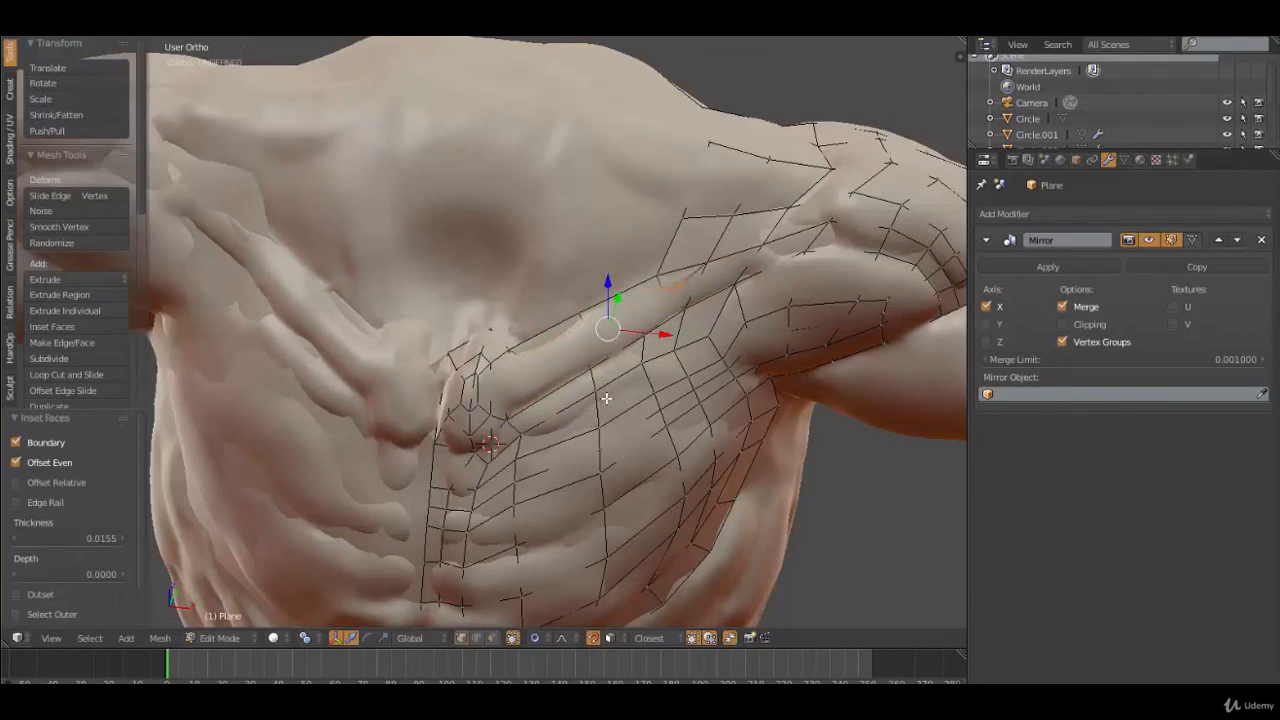
key("g")
left_click(607, 399)
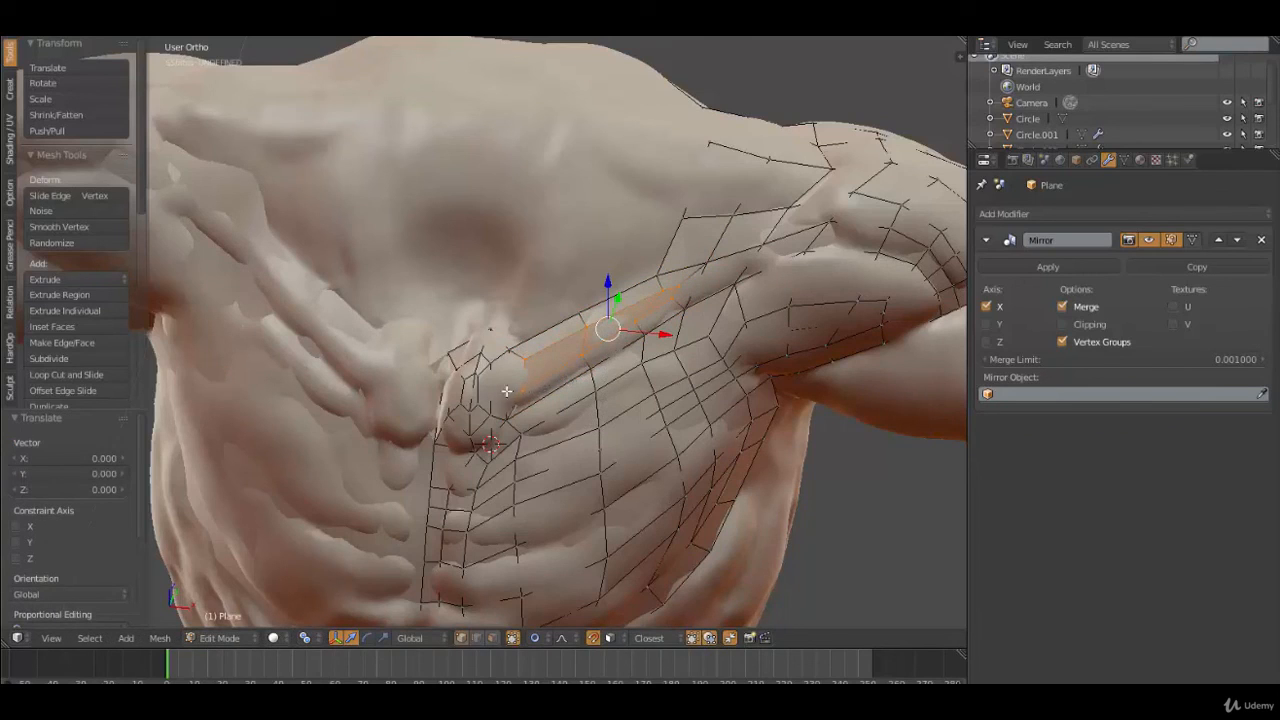
Delete the short edge at the inner end of the inset collarbone strip, next to the collarbone head
scroll(500, 377, "up", 1)
right_click(517, 361)
right_click(513, 429, "shift")
key("x")
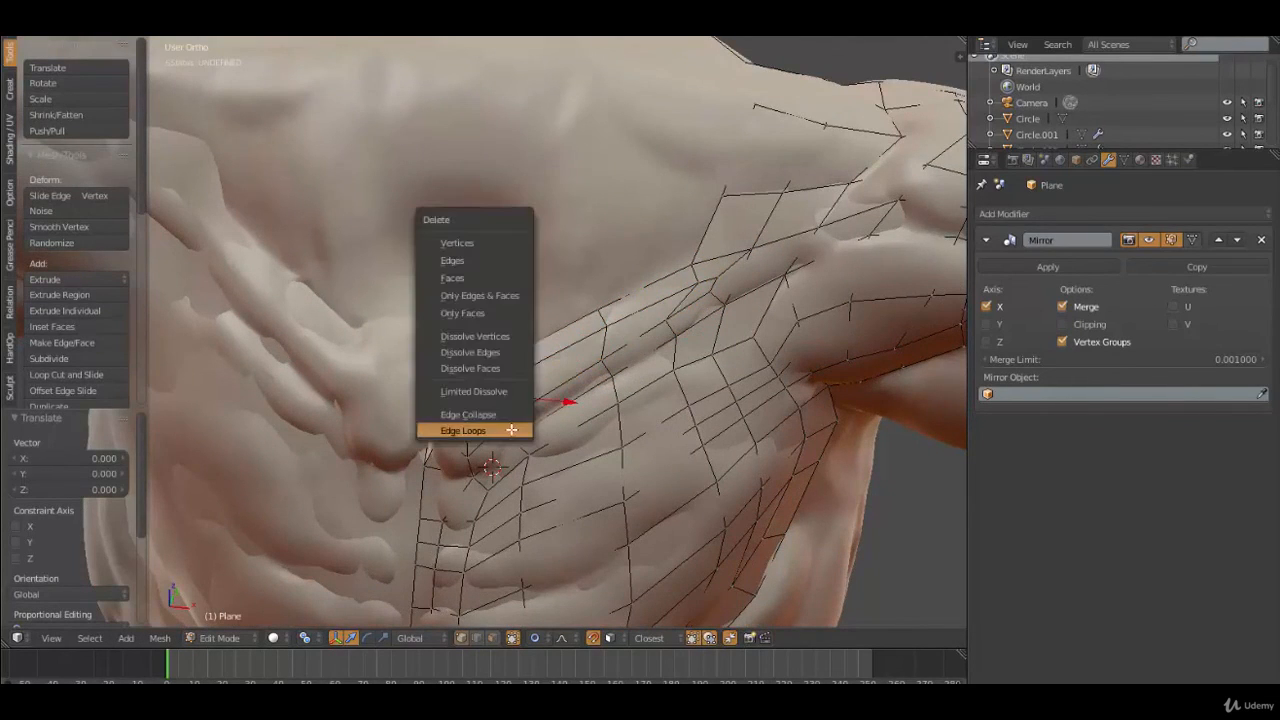
left_click(470, 261)
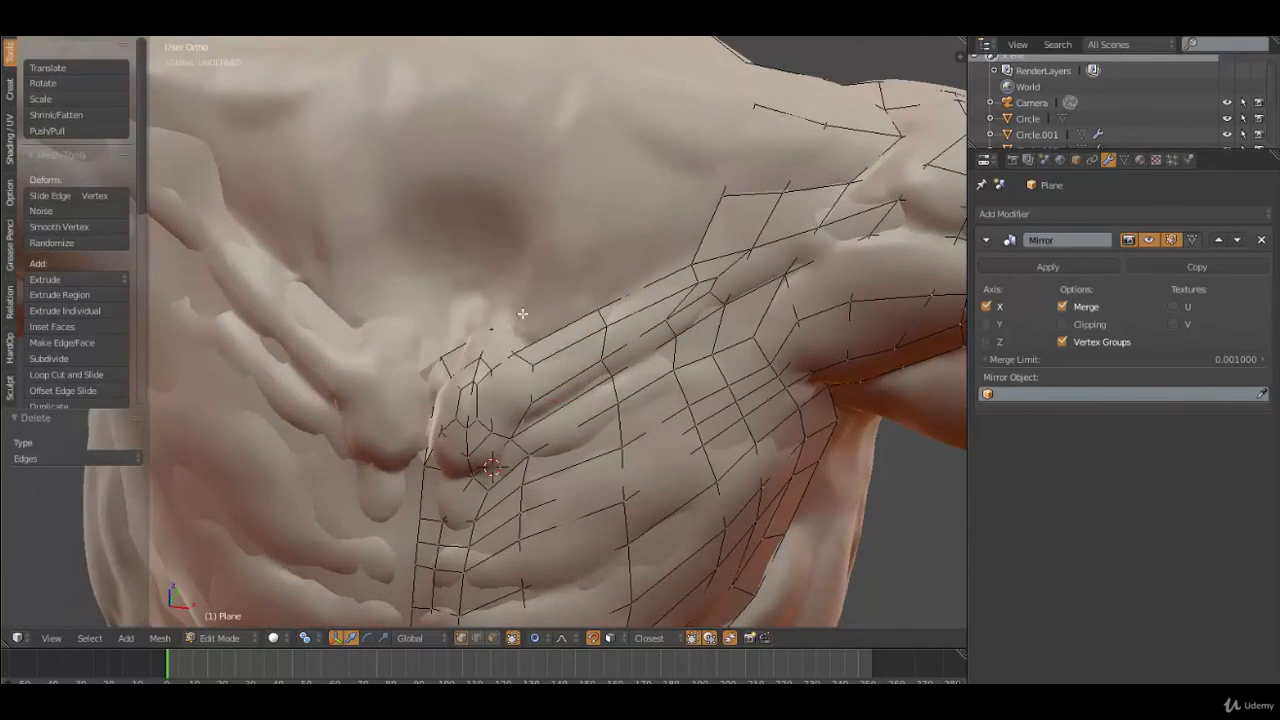
Merge the upper and lower vertex pairs between the collarbone strip and the collarbone head at their centers
right_click(498, 369)
key("alt+m")
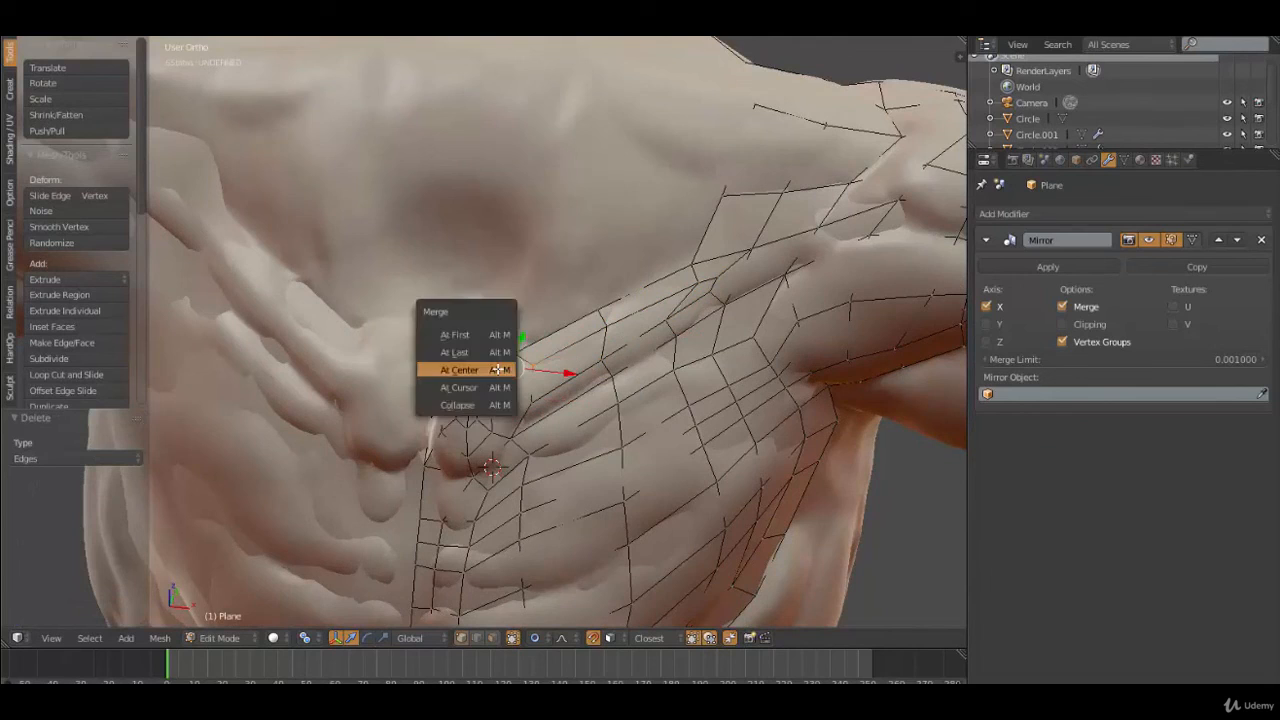
left_click(498, 369)
right_click(490, 435, "shift")
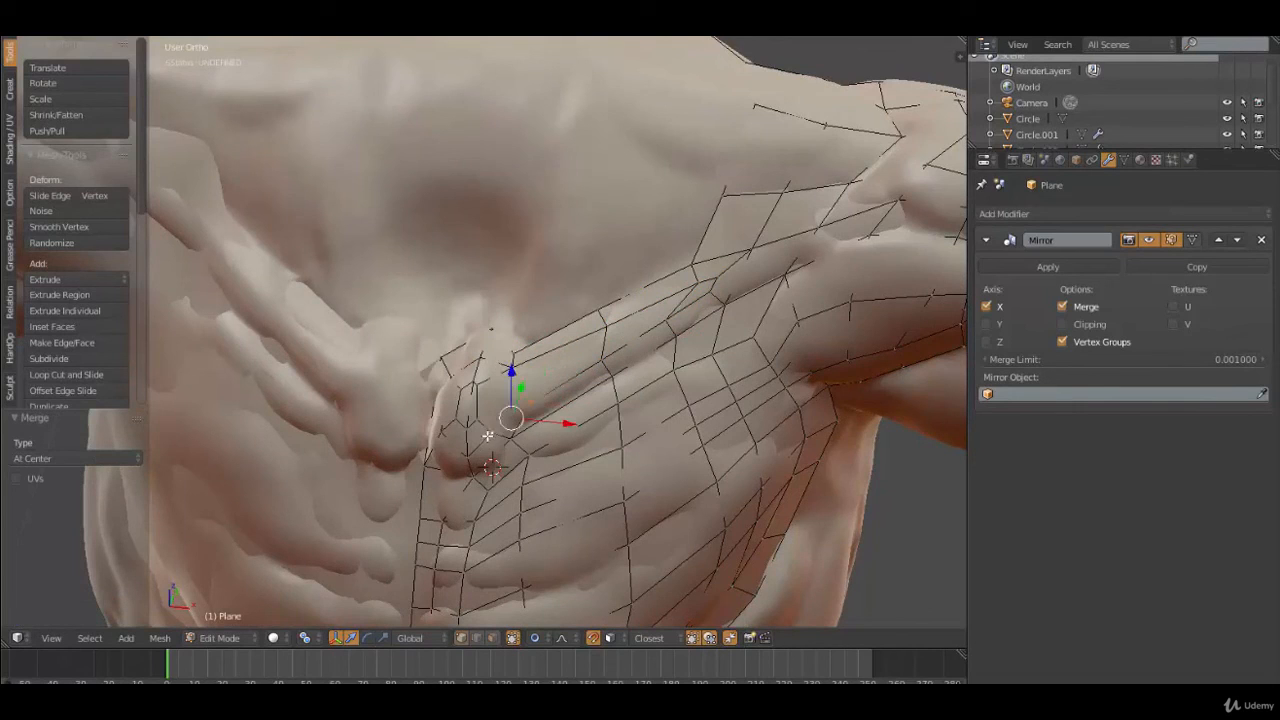
key("alt+m")
left_click(487, 436)
key("a")
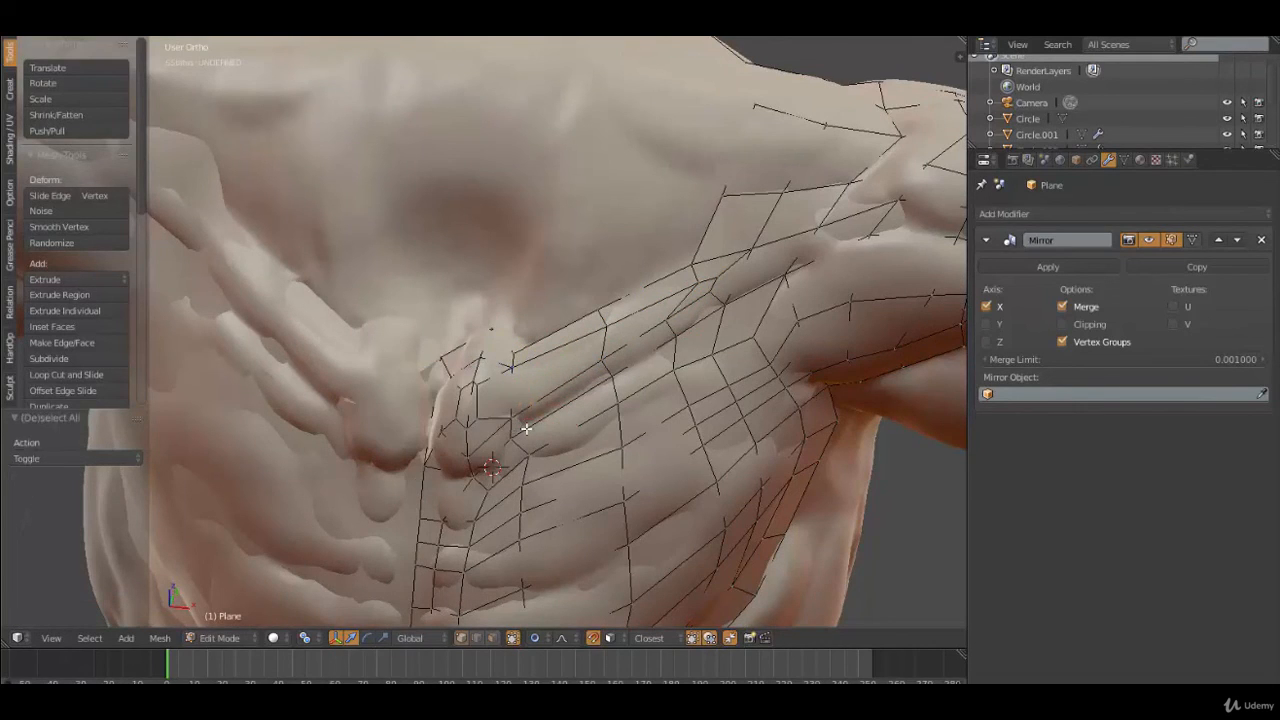
Return to Object Mode and move the sculpted body to layer 12 to isolate the retopology mesh
key("Tab")
scroll(527, 430, "down", 2)
middle_click_drag(597, 402, 764, 370)
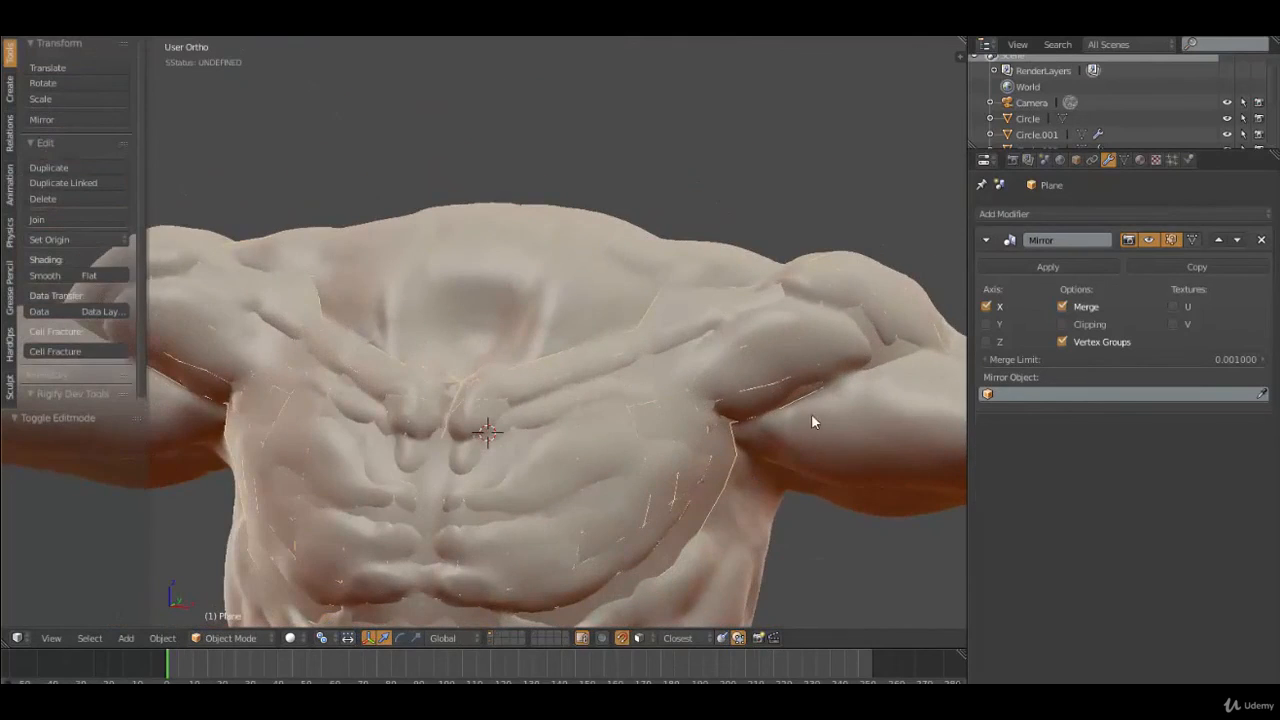
middle_click_drag(814, 423, 613, 416)
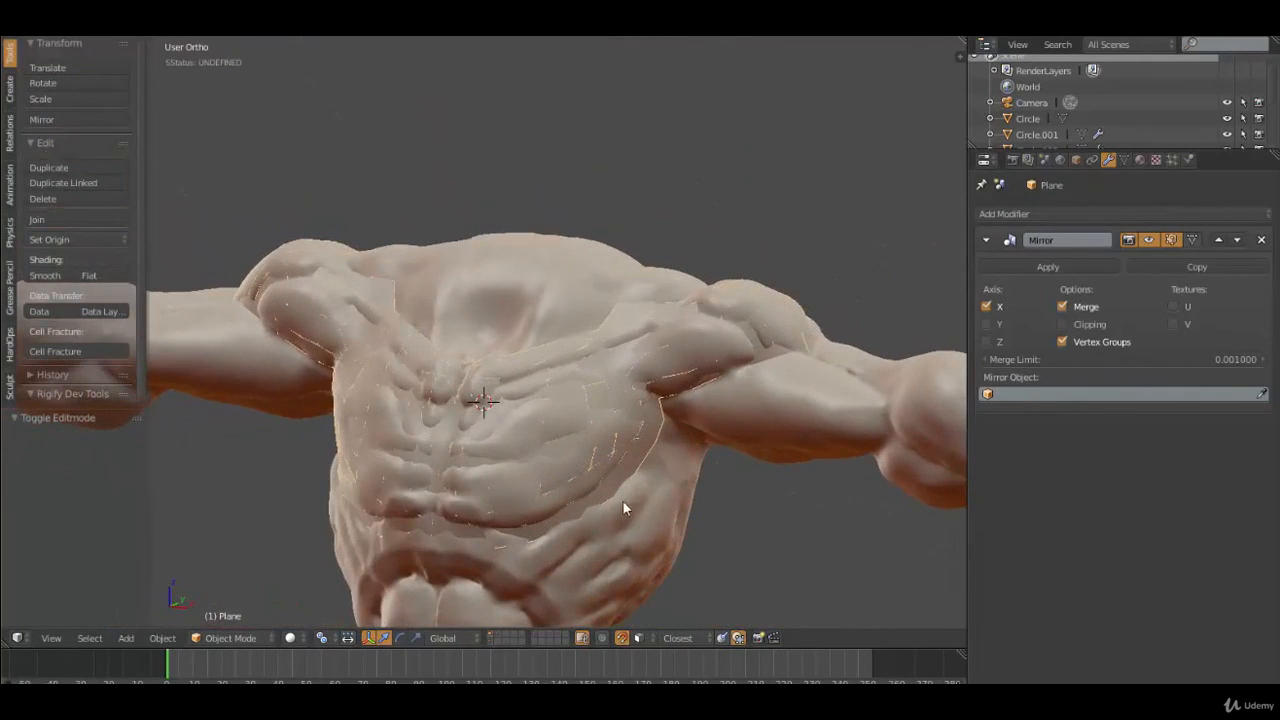
right_click(662, 494)
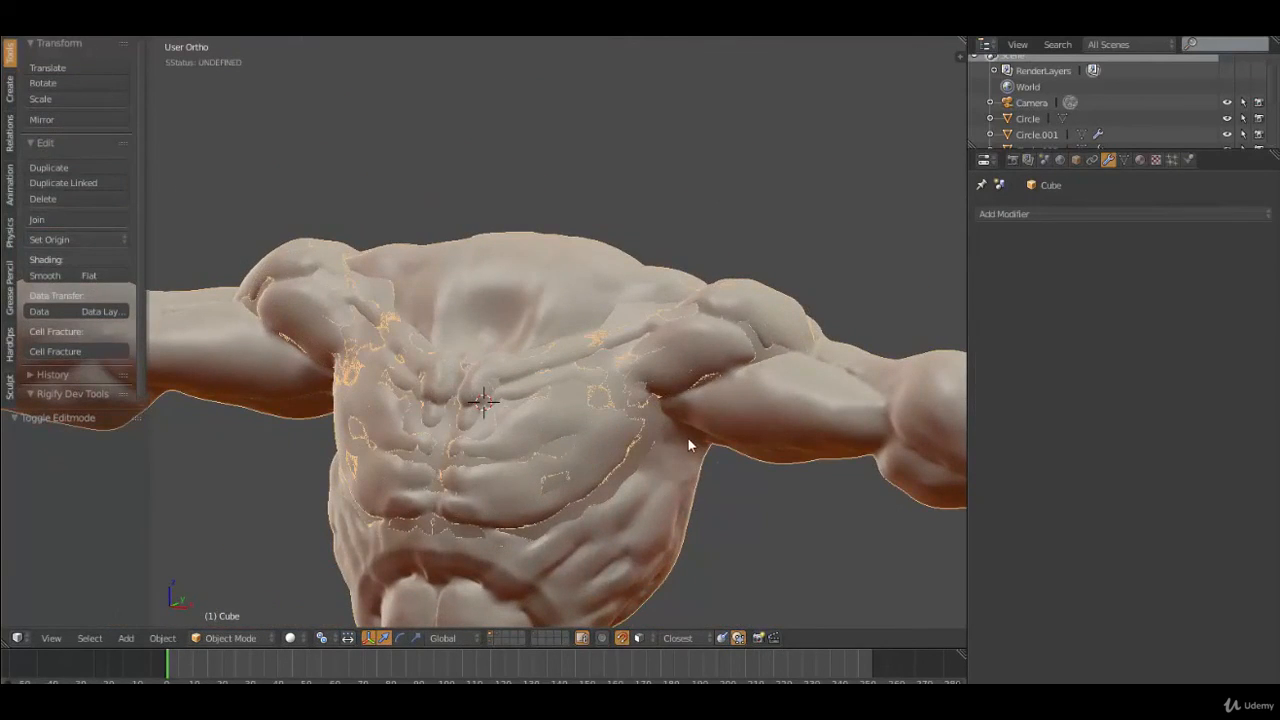
key("m")
left_click(823, 477)
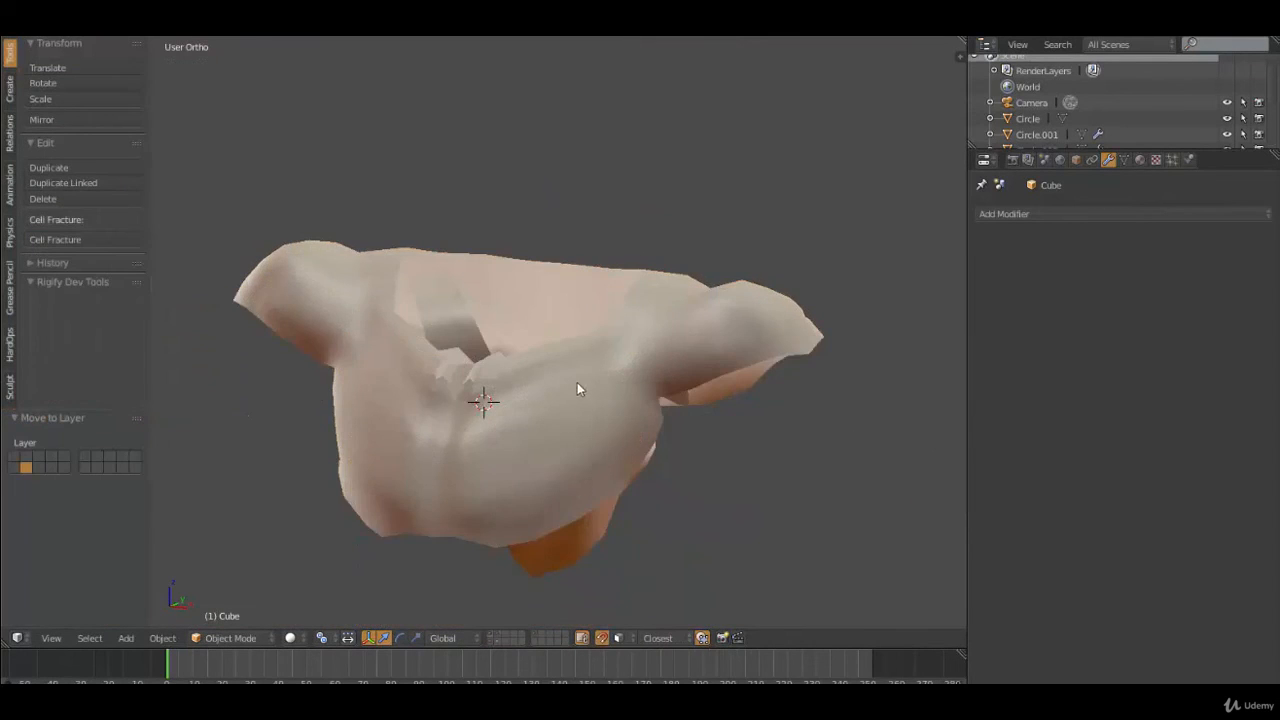
Delete the stray long face spanning the gap beneath the shoulder of the retopology mesh, using face selection
middle_click_drag(577, 382, 554, 328)
right_click(621, 418)
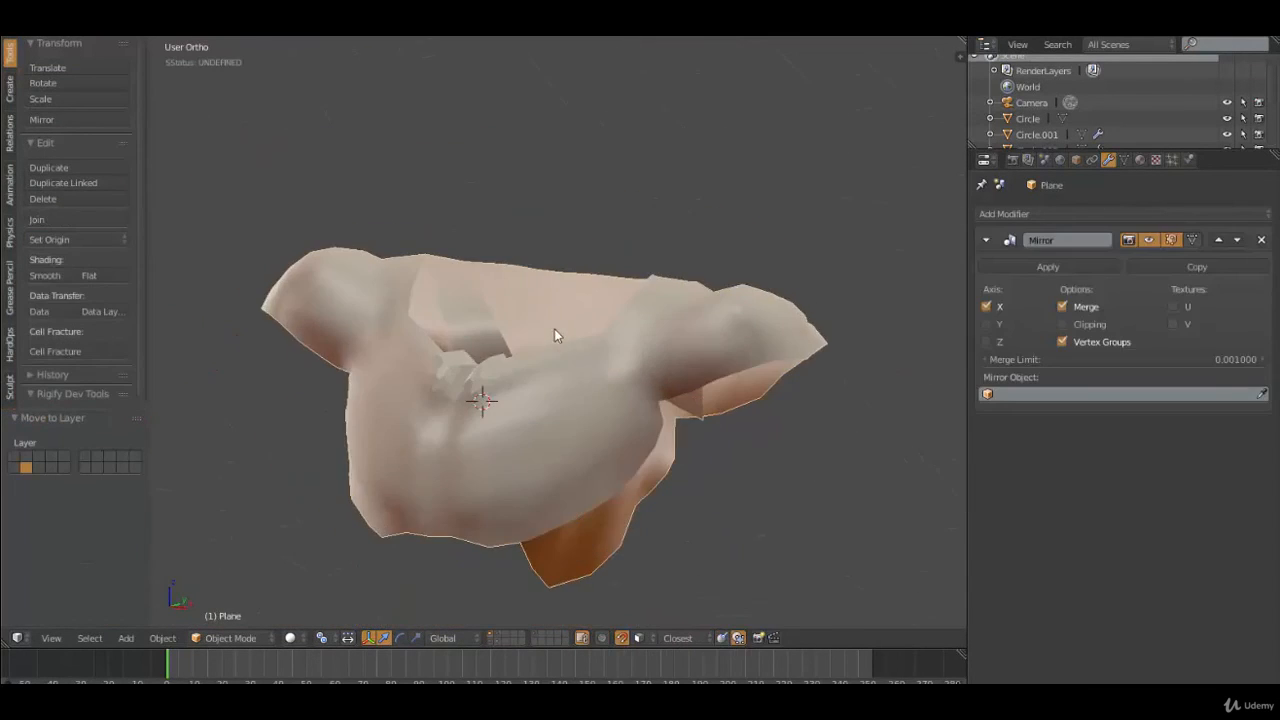
middle_click_drag(583, 394, 724, 407)
key("Tab")
right_click(740, 443)
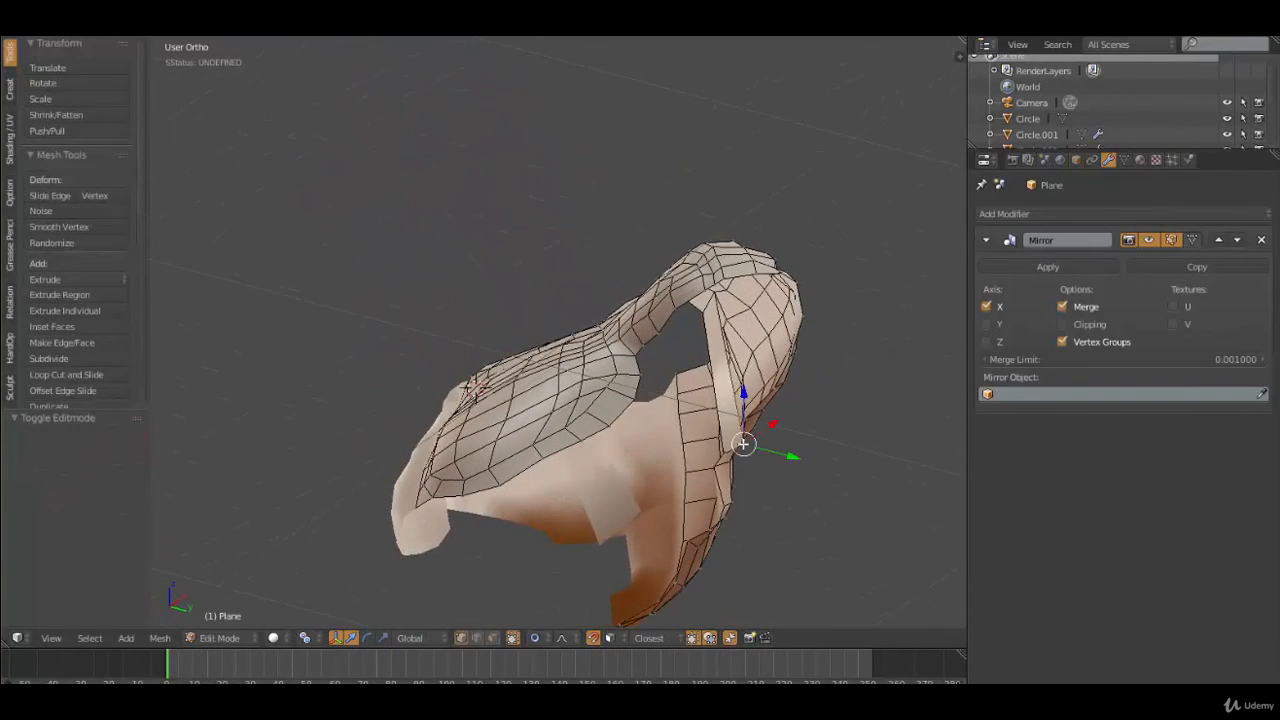
middle_click_drag(726, 452, 737, 374)
key("ctrl+Tab")
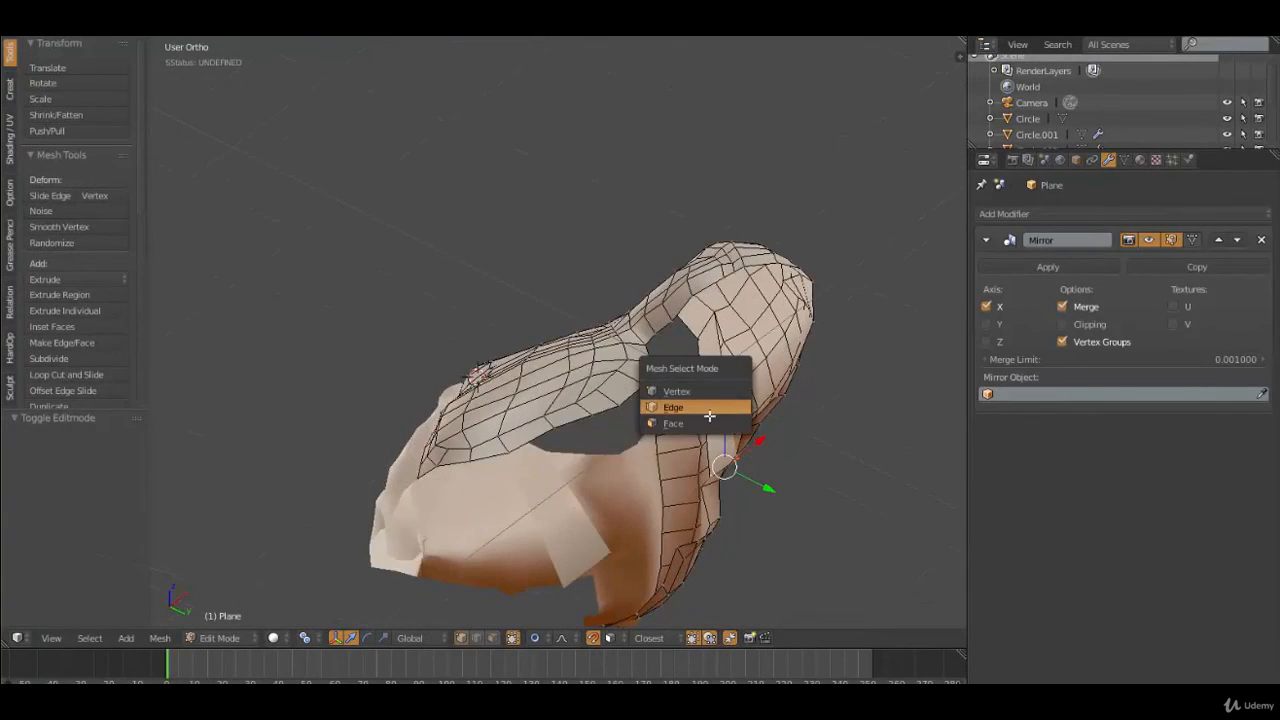
left_click(708, 418)
right_click(712, 376)
key("x")
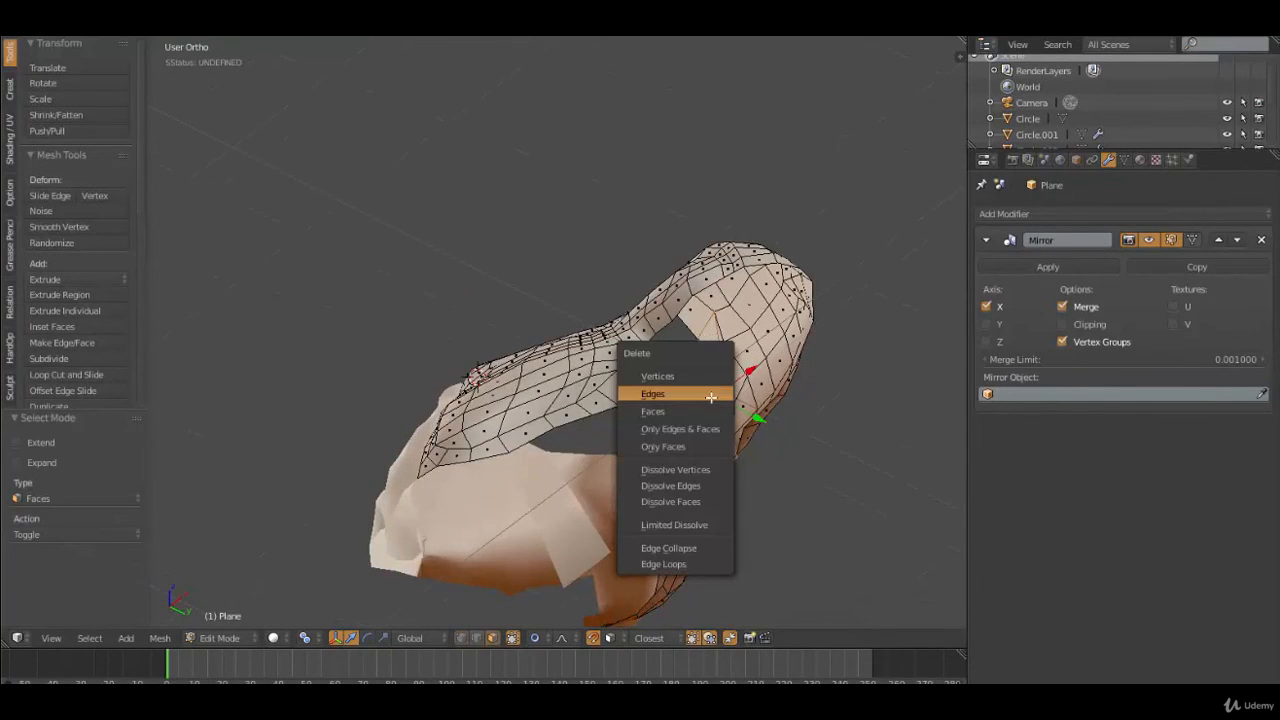
left_click(704, 410)
Leave mesh editing and apply smooth shading to the retopology mesh
middle_click_drag(704, 410, 510, 406)
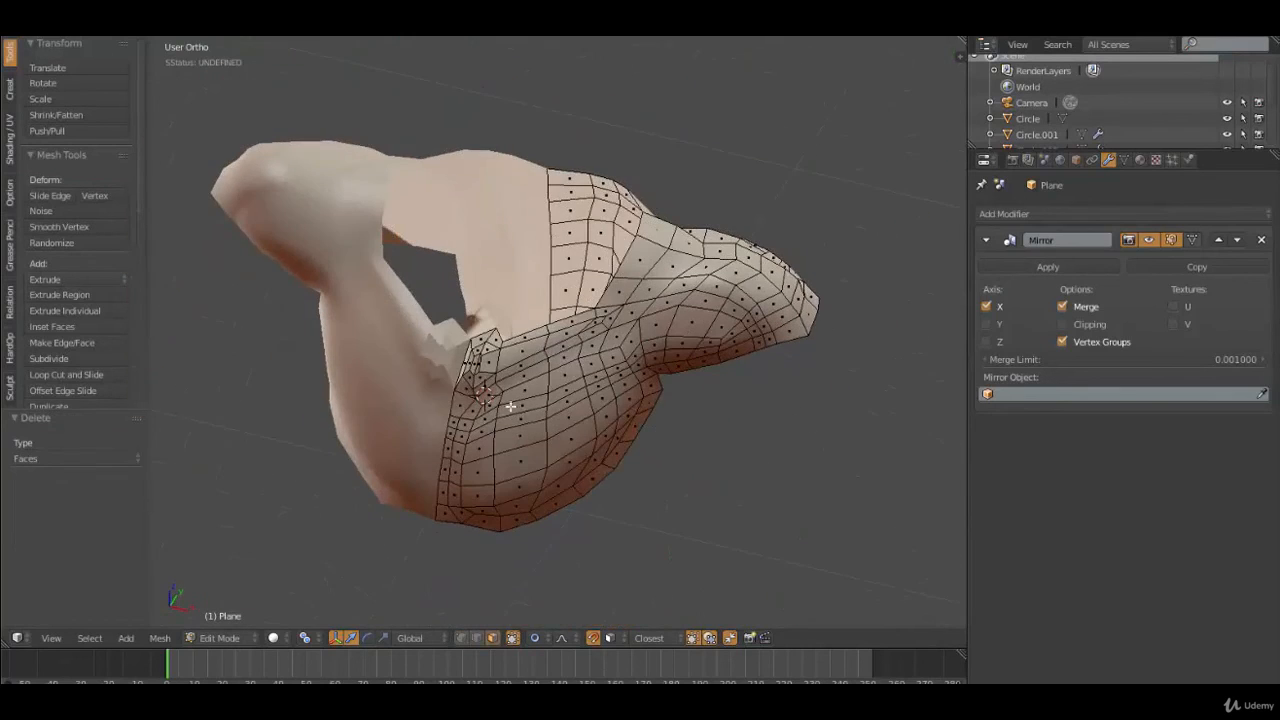
key("a")
key("Tab")
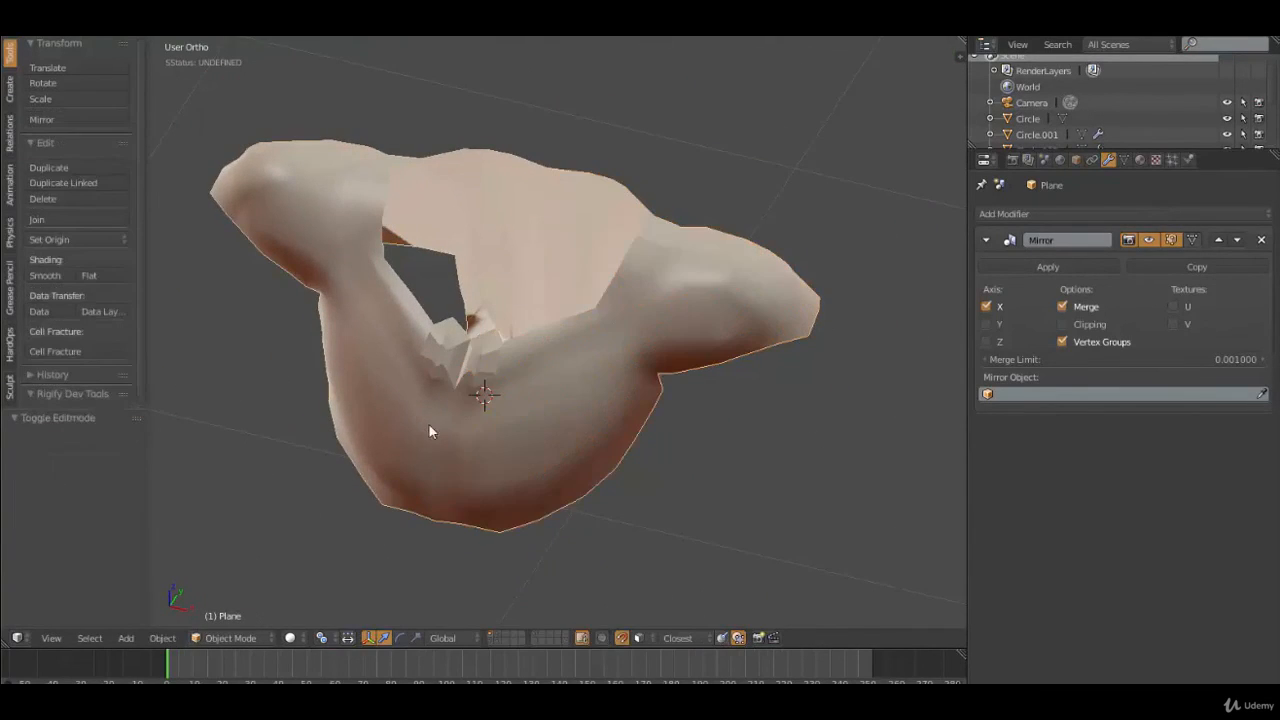
left_click(71, 274)
mouse_move(480, 380)
middle_mouse_down()
mouse_move(574, 420)
mouse_move(549, 491)
mouse_move(453, 319)
mouse_move(354, 381)
mouse_move(694, 410)
mouse_move(574, 430)
middle_mouse_up()
key("alt+Tab")
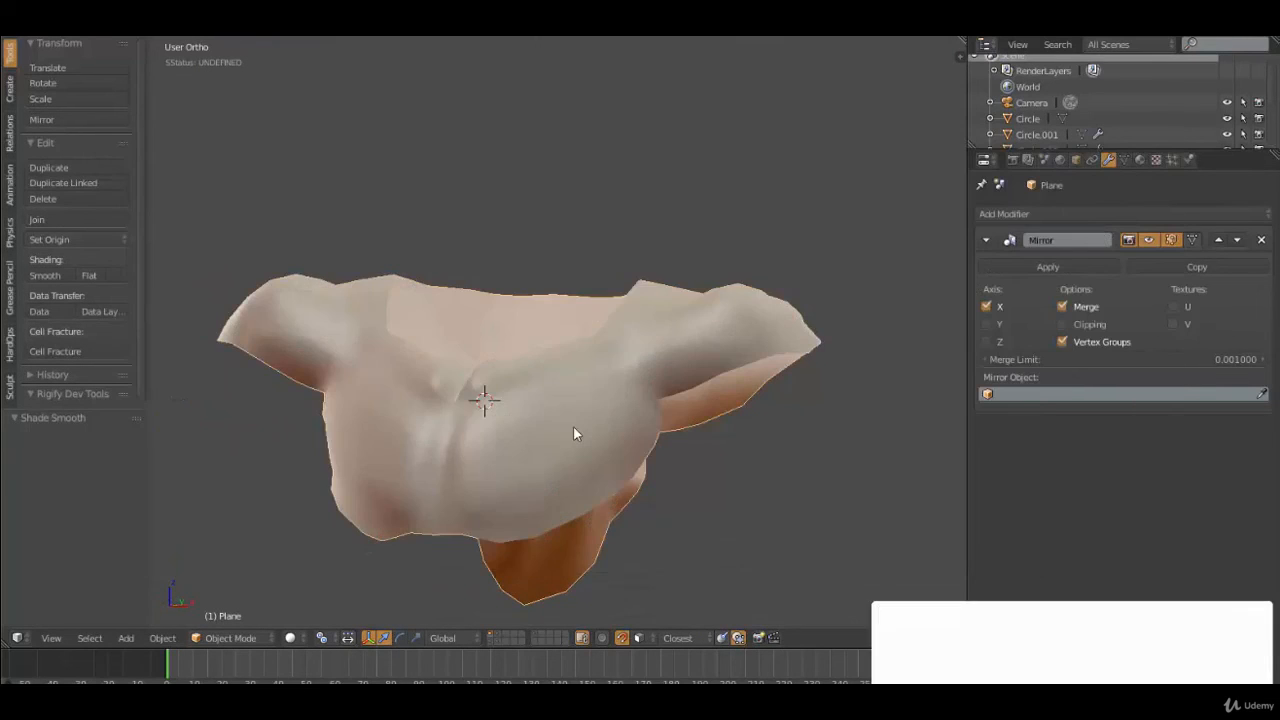